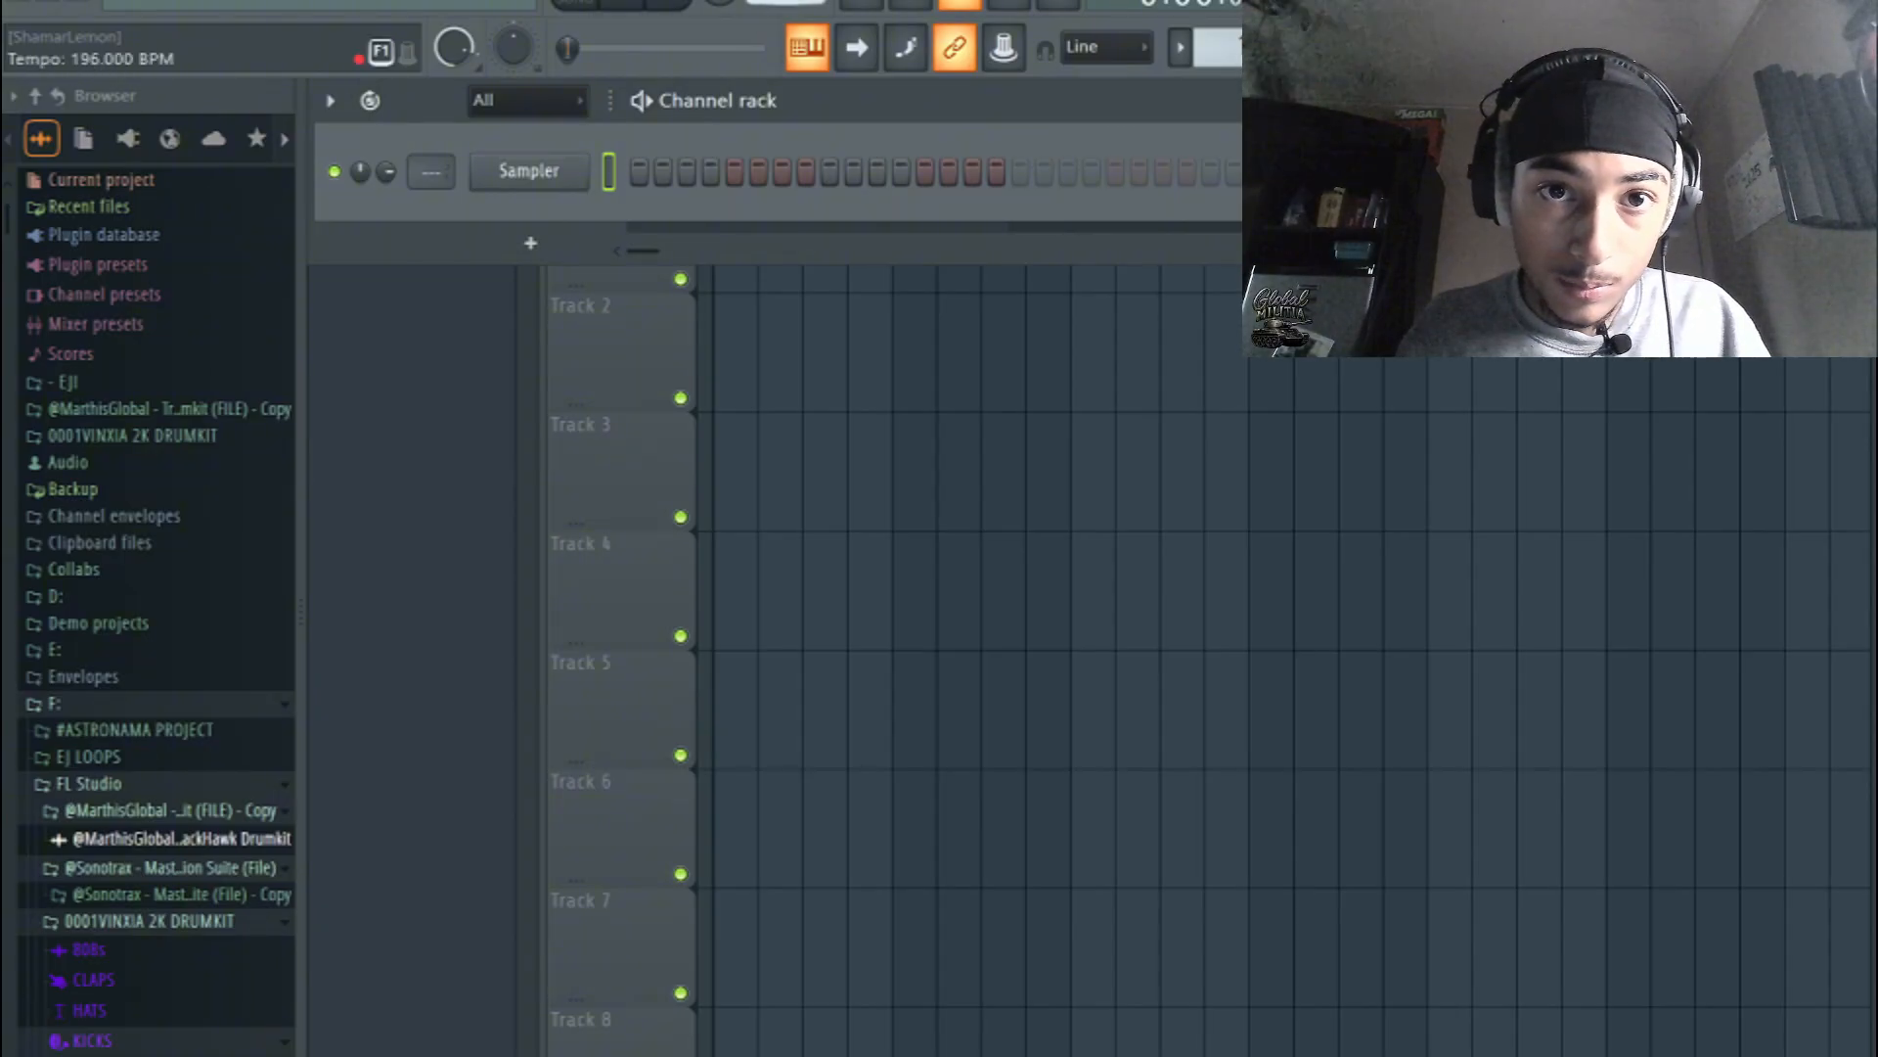
- Replace the ZENOLOGY instrument on the channel with FL Keys
{"action": "left_click", "coordinate": [857, 6]}
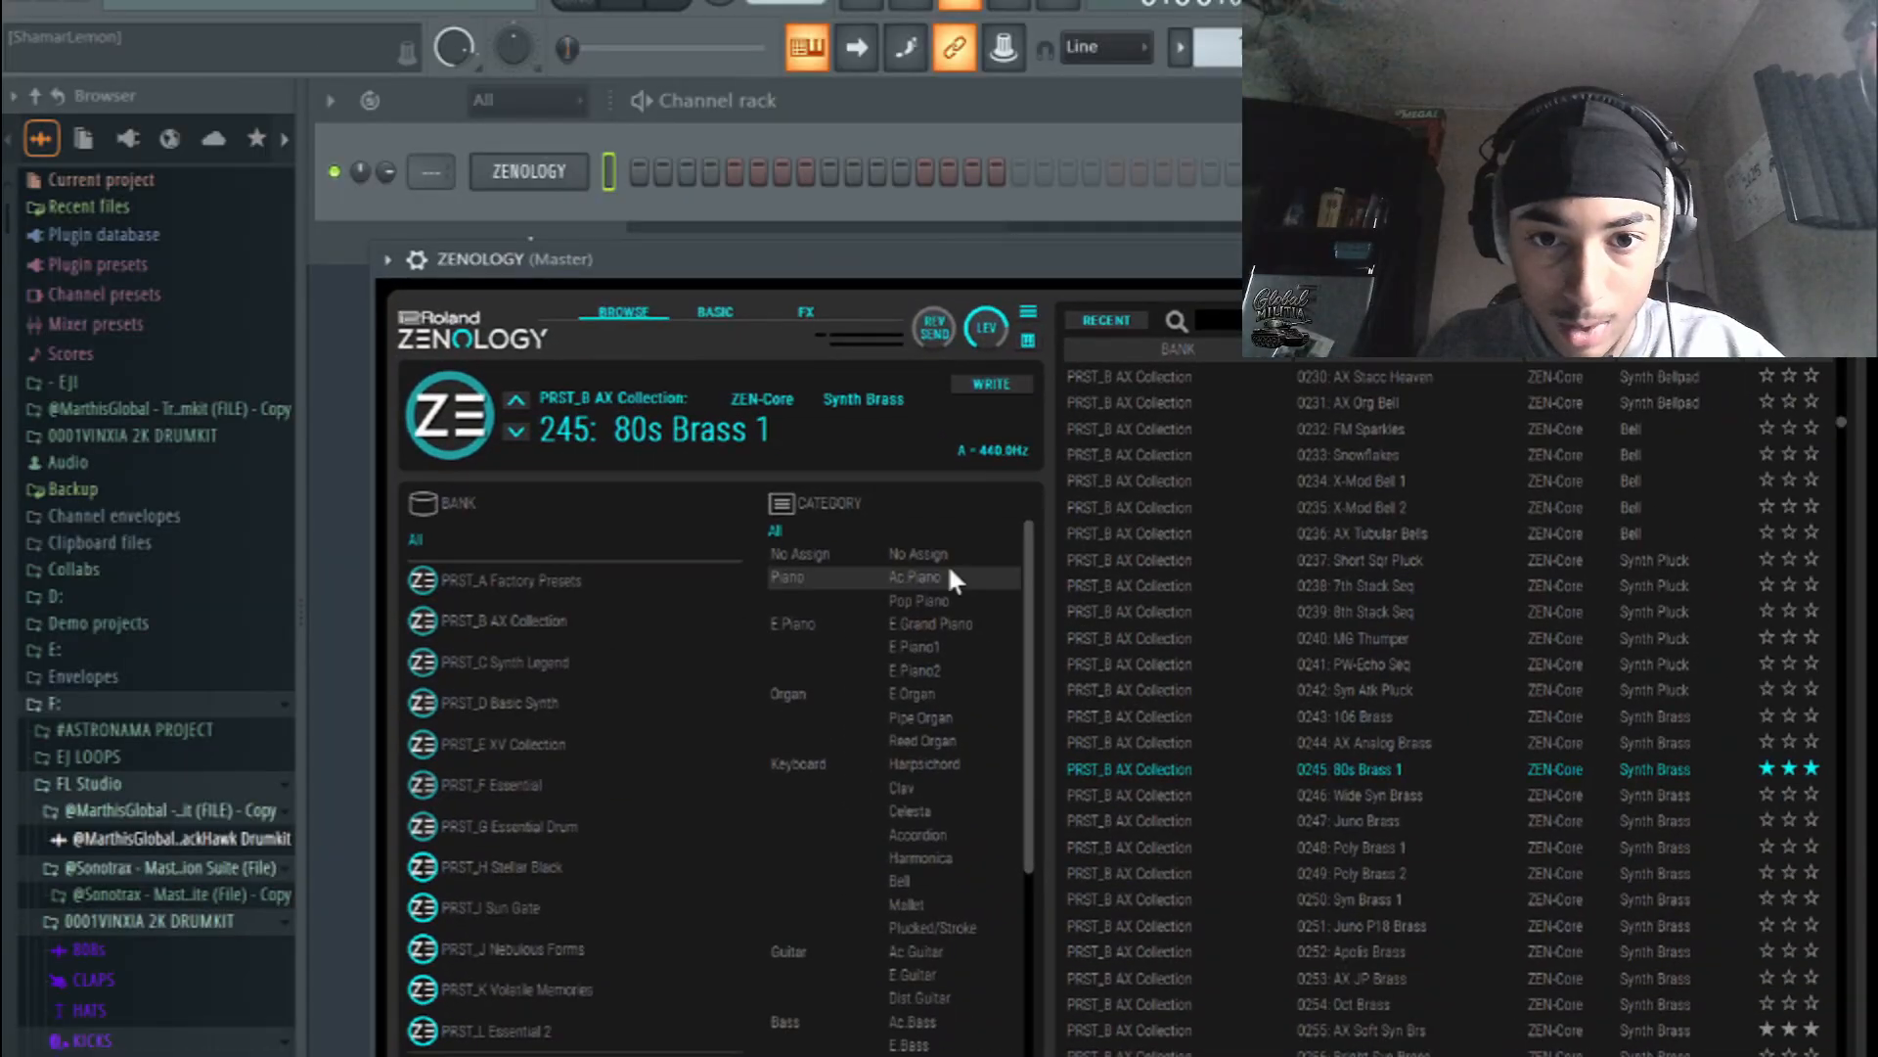
{"action": "left_click", "coordinate": [947, 577]}
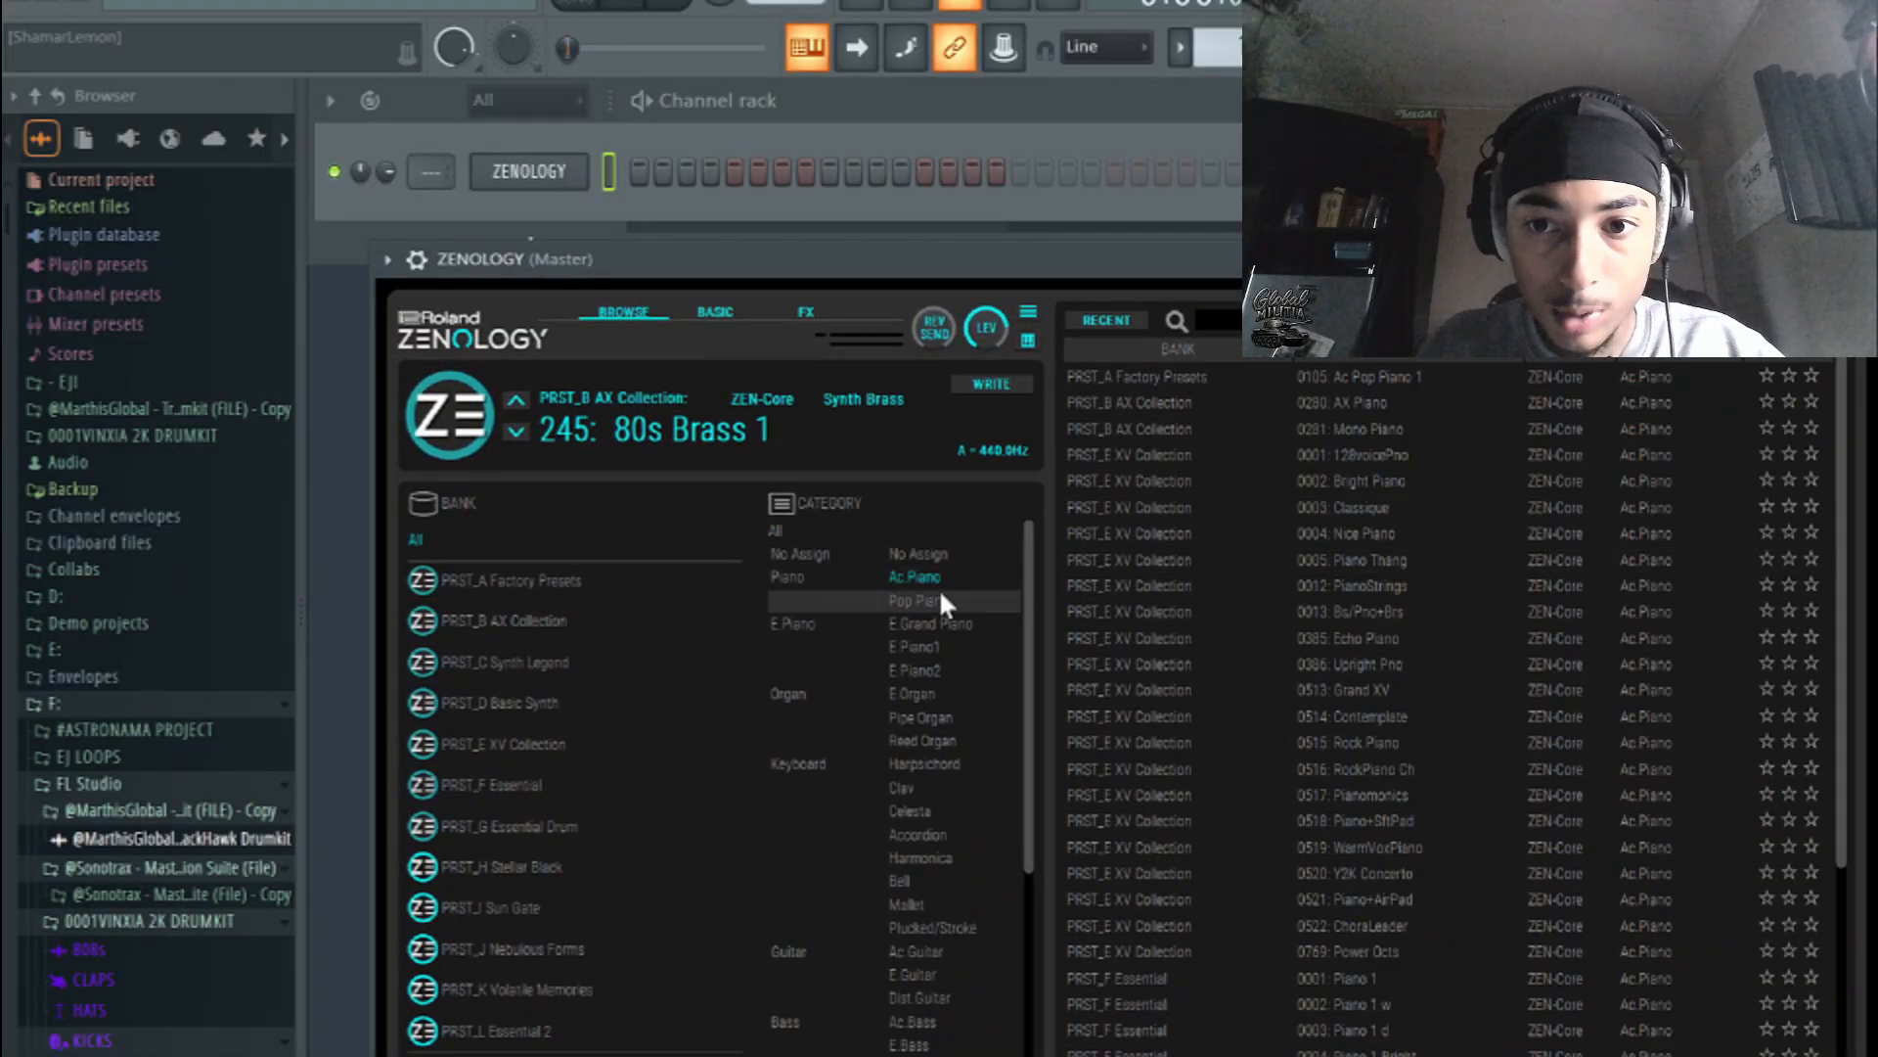
{"action": "right_click", "coordinate": [648, 168]}
{"action": "mouse_move", "coordinate": [794, 422]}
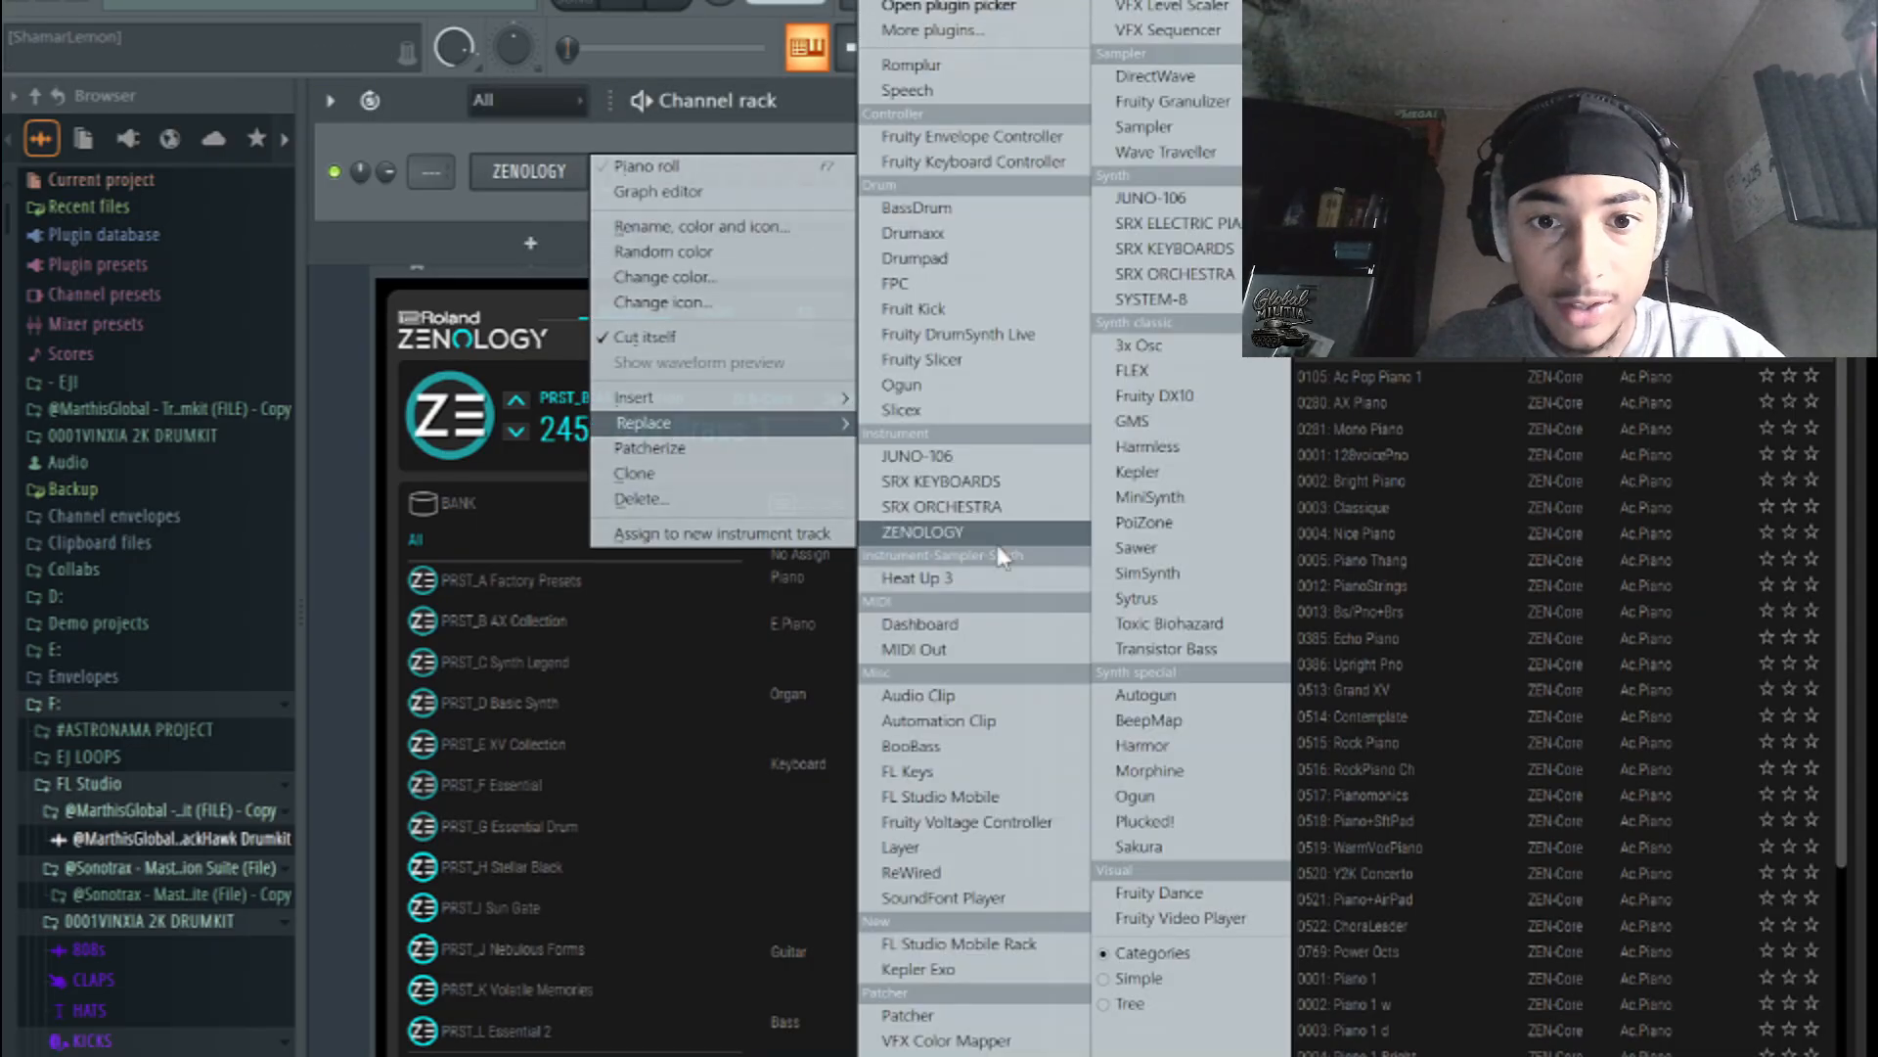
{"action": "left_click", "coordinate": [947, 771]}
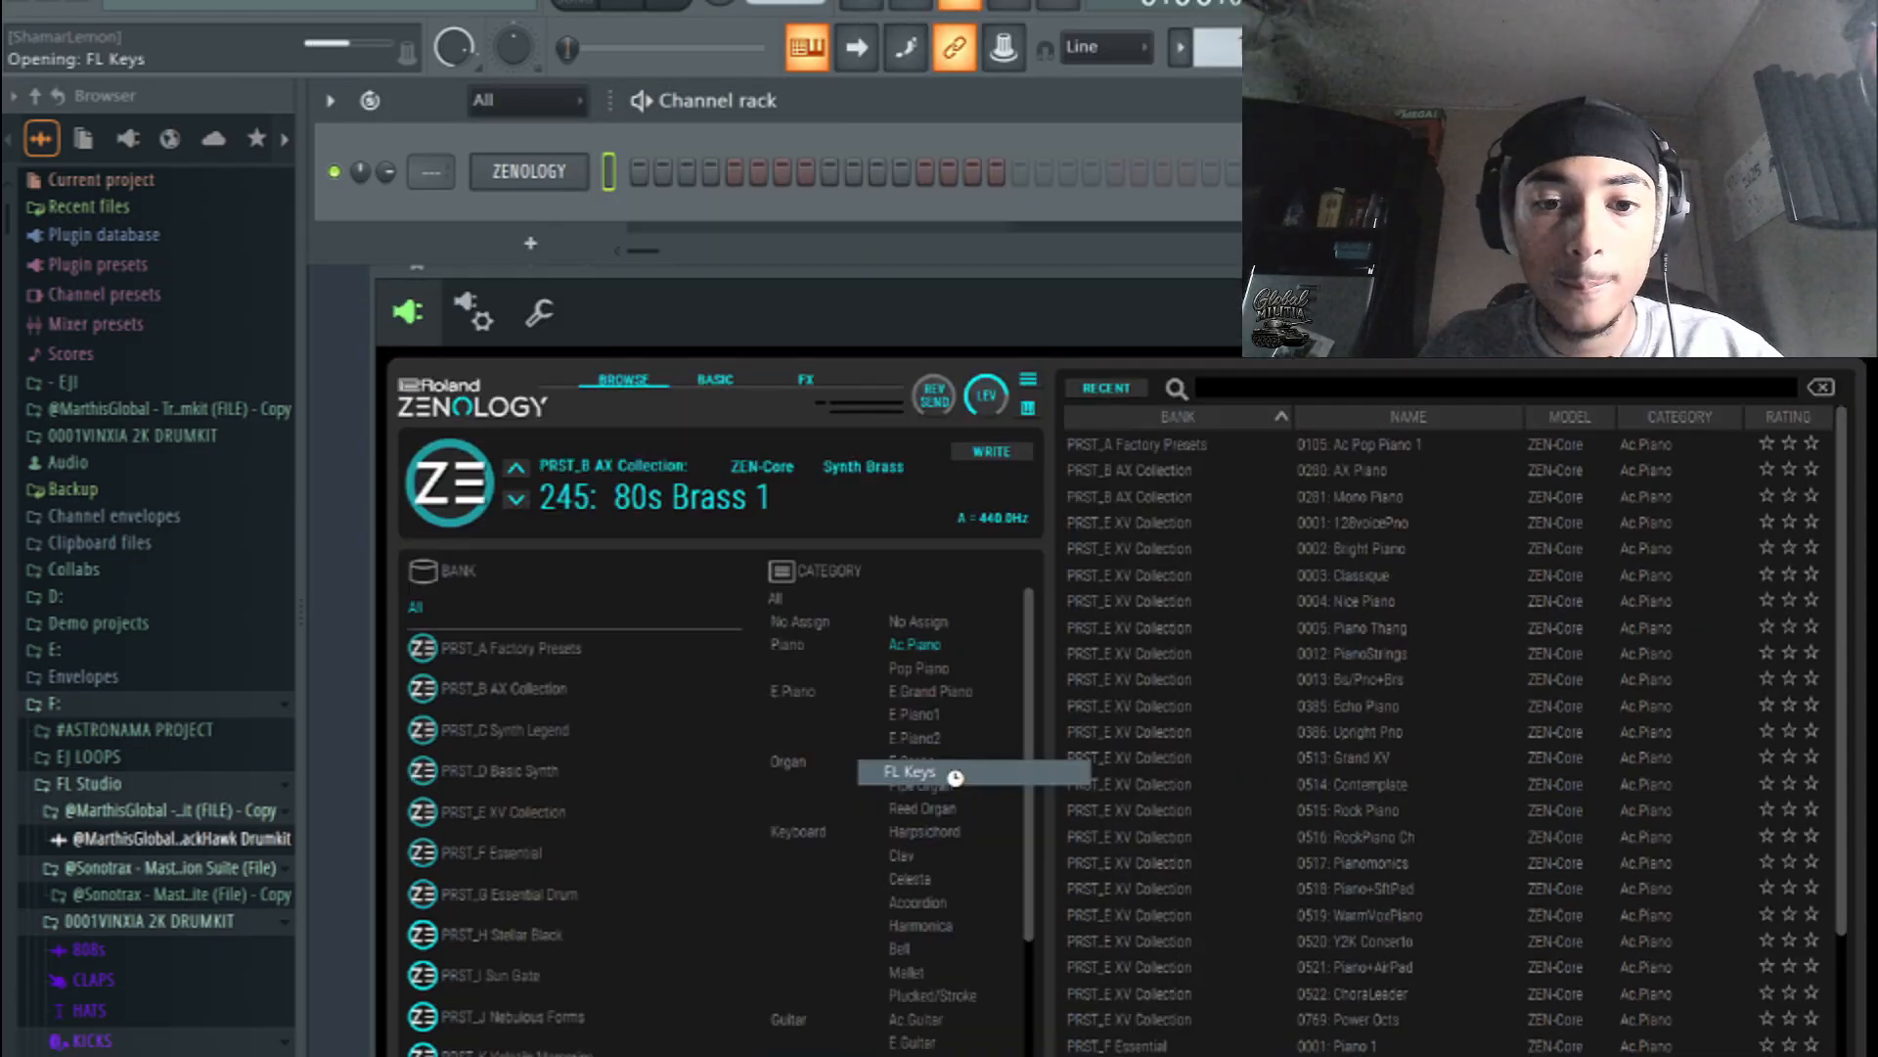
- Draw a two-bar chord of D5, F5 and A5 in the FL Keys piano roll, starting at bar 1
{"action": "key", "text": "F7"}
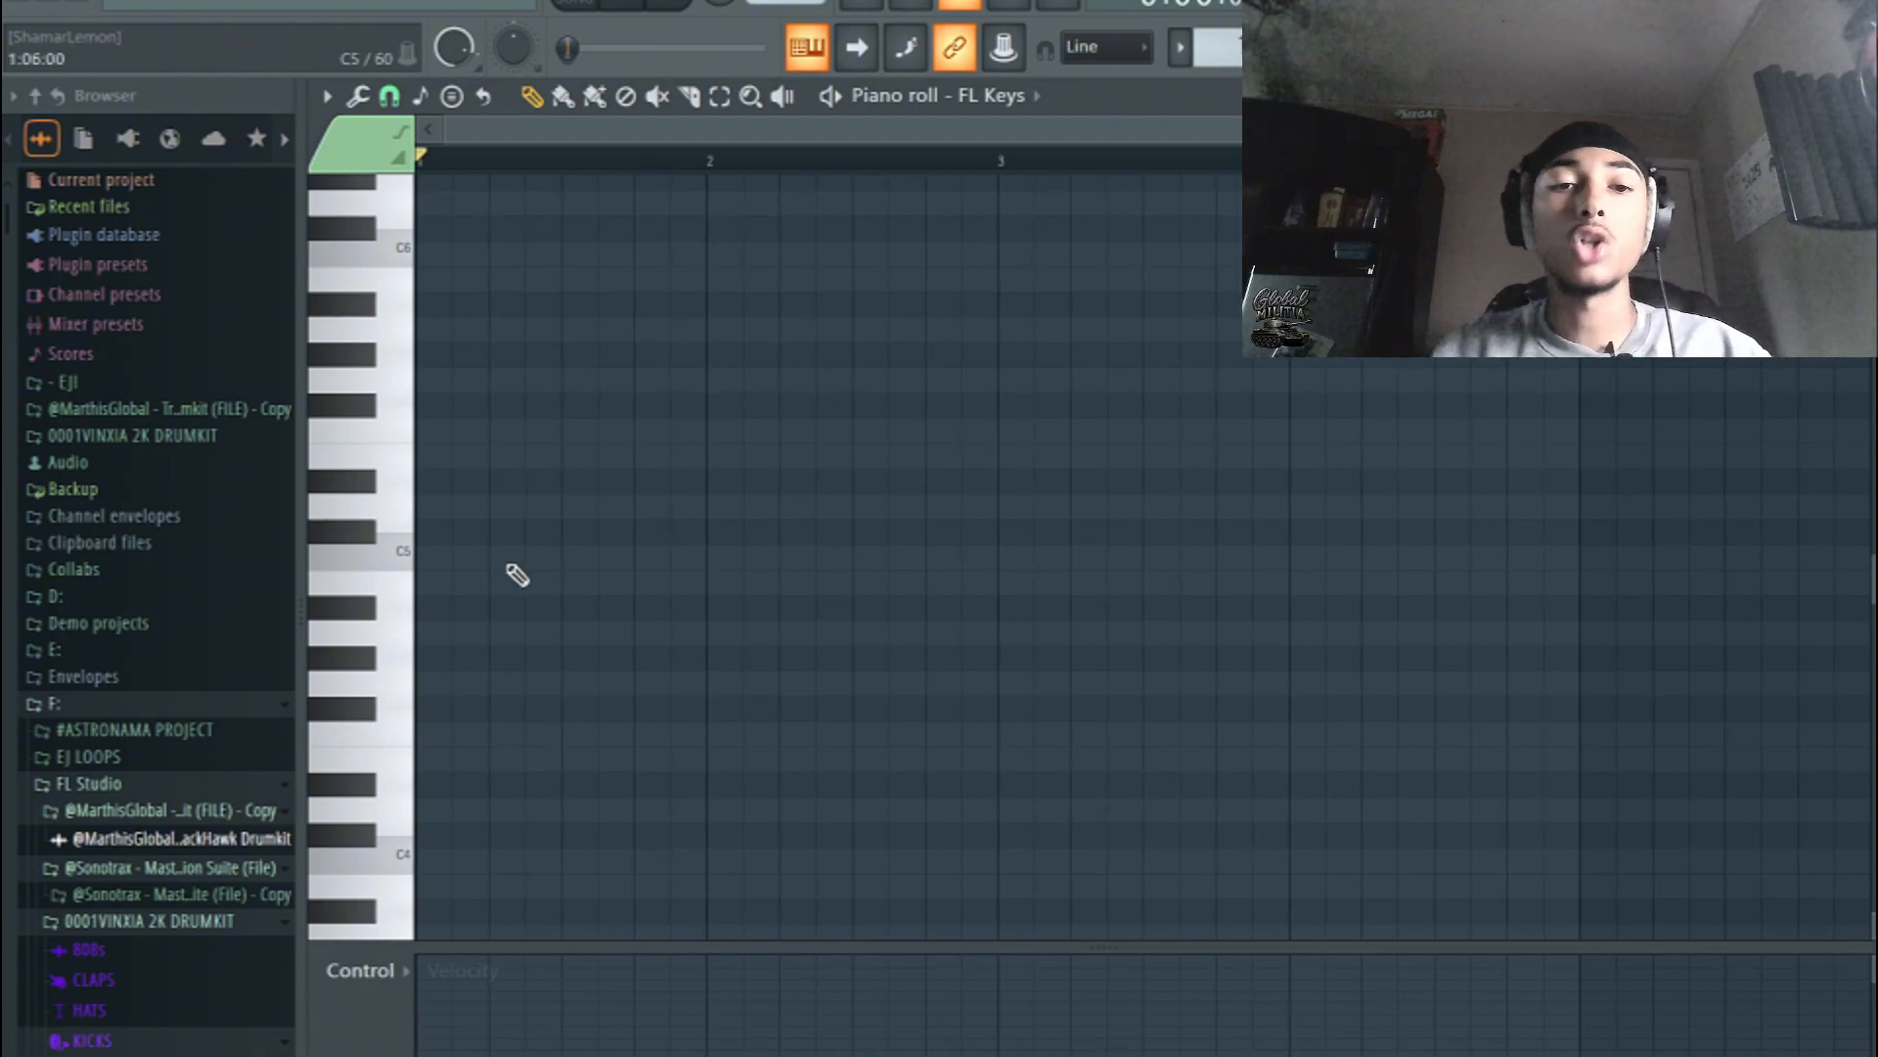
{"action": "left_click", "coordinate": [430, 507]}
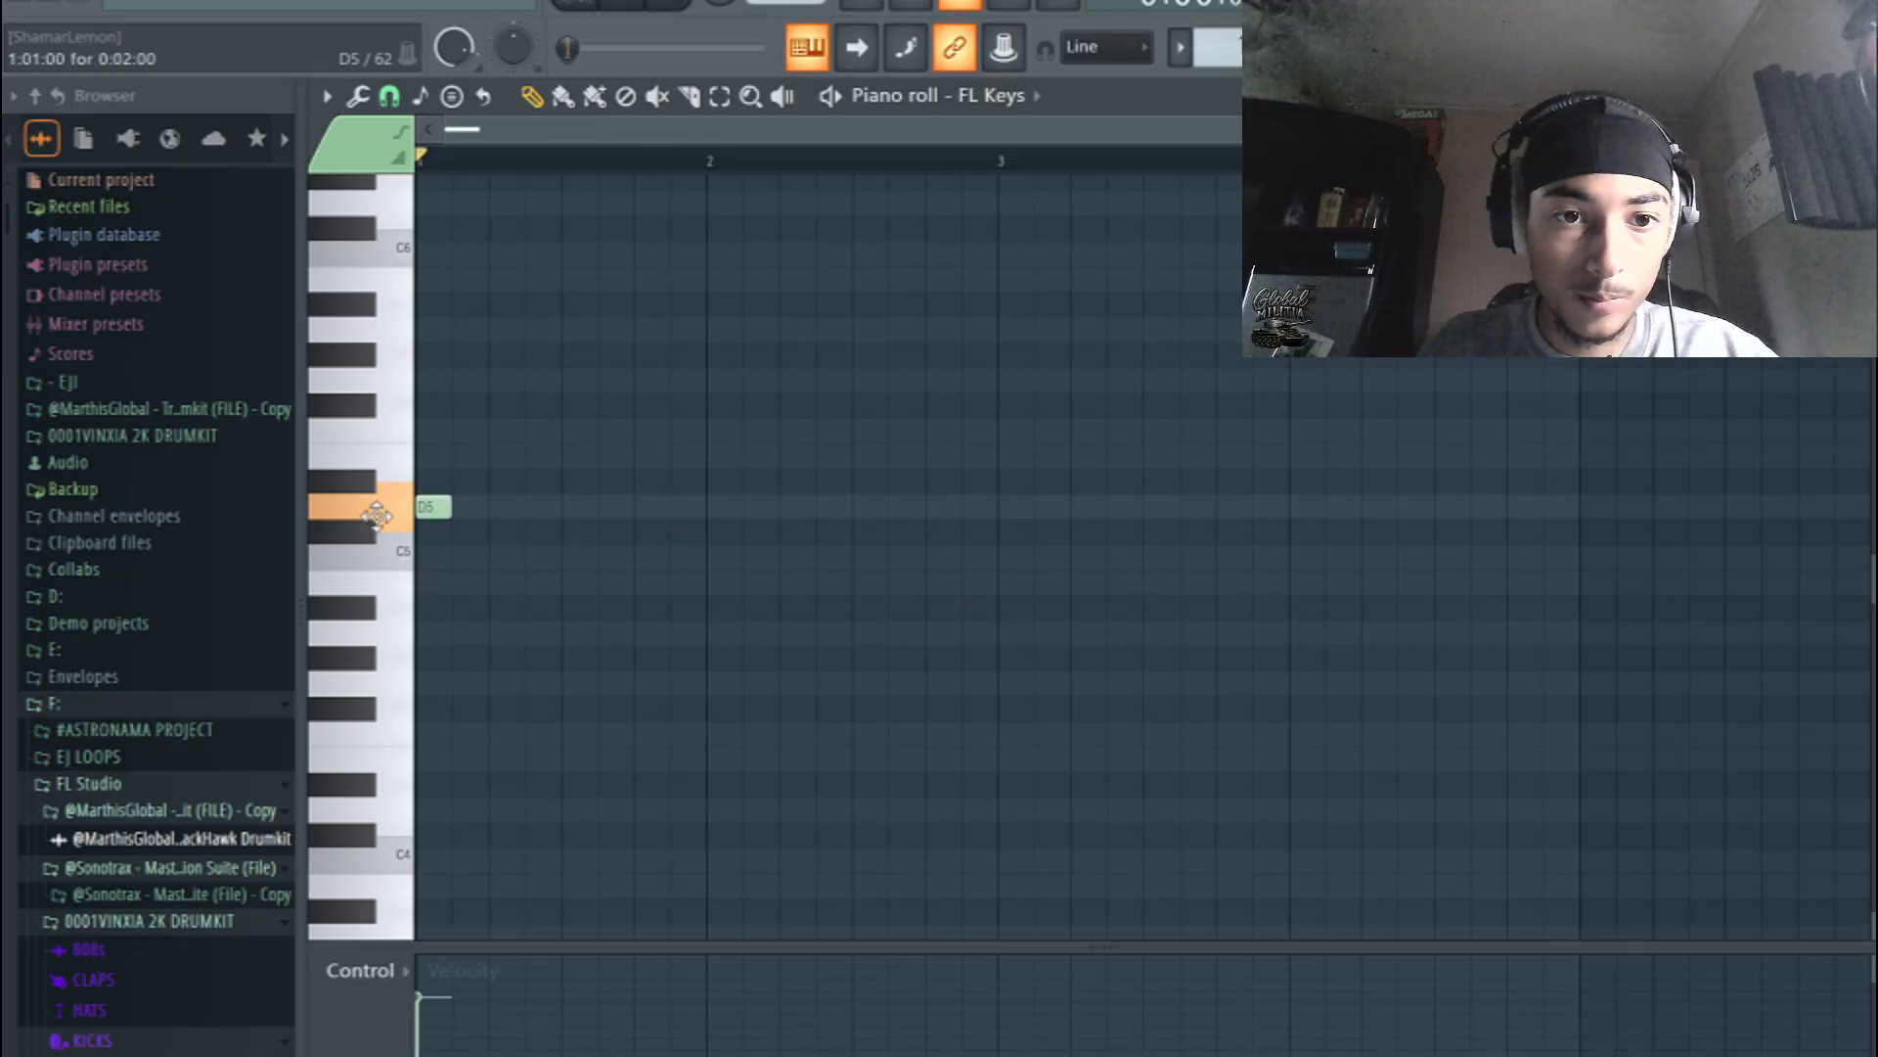
{"action": "left_click_drag", "start_coordinate": [457, 508], "coordinate": [978, 495]}
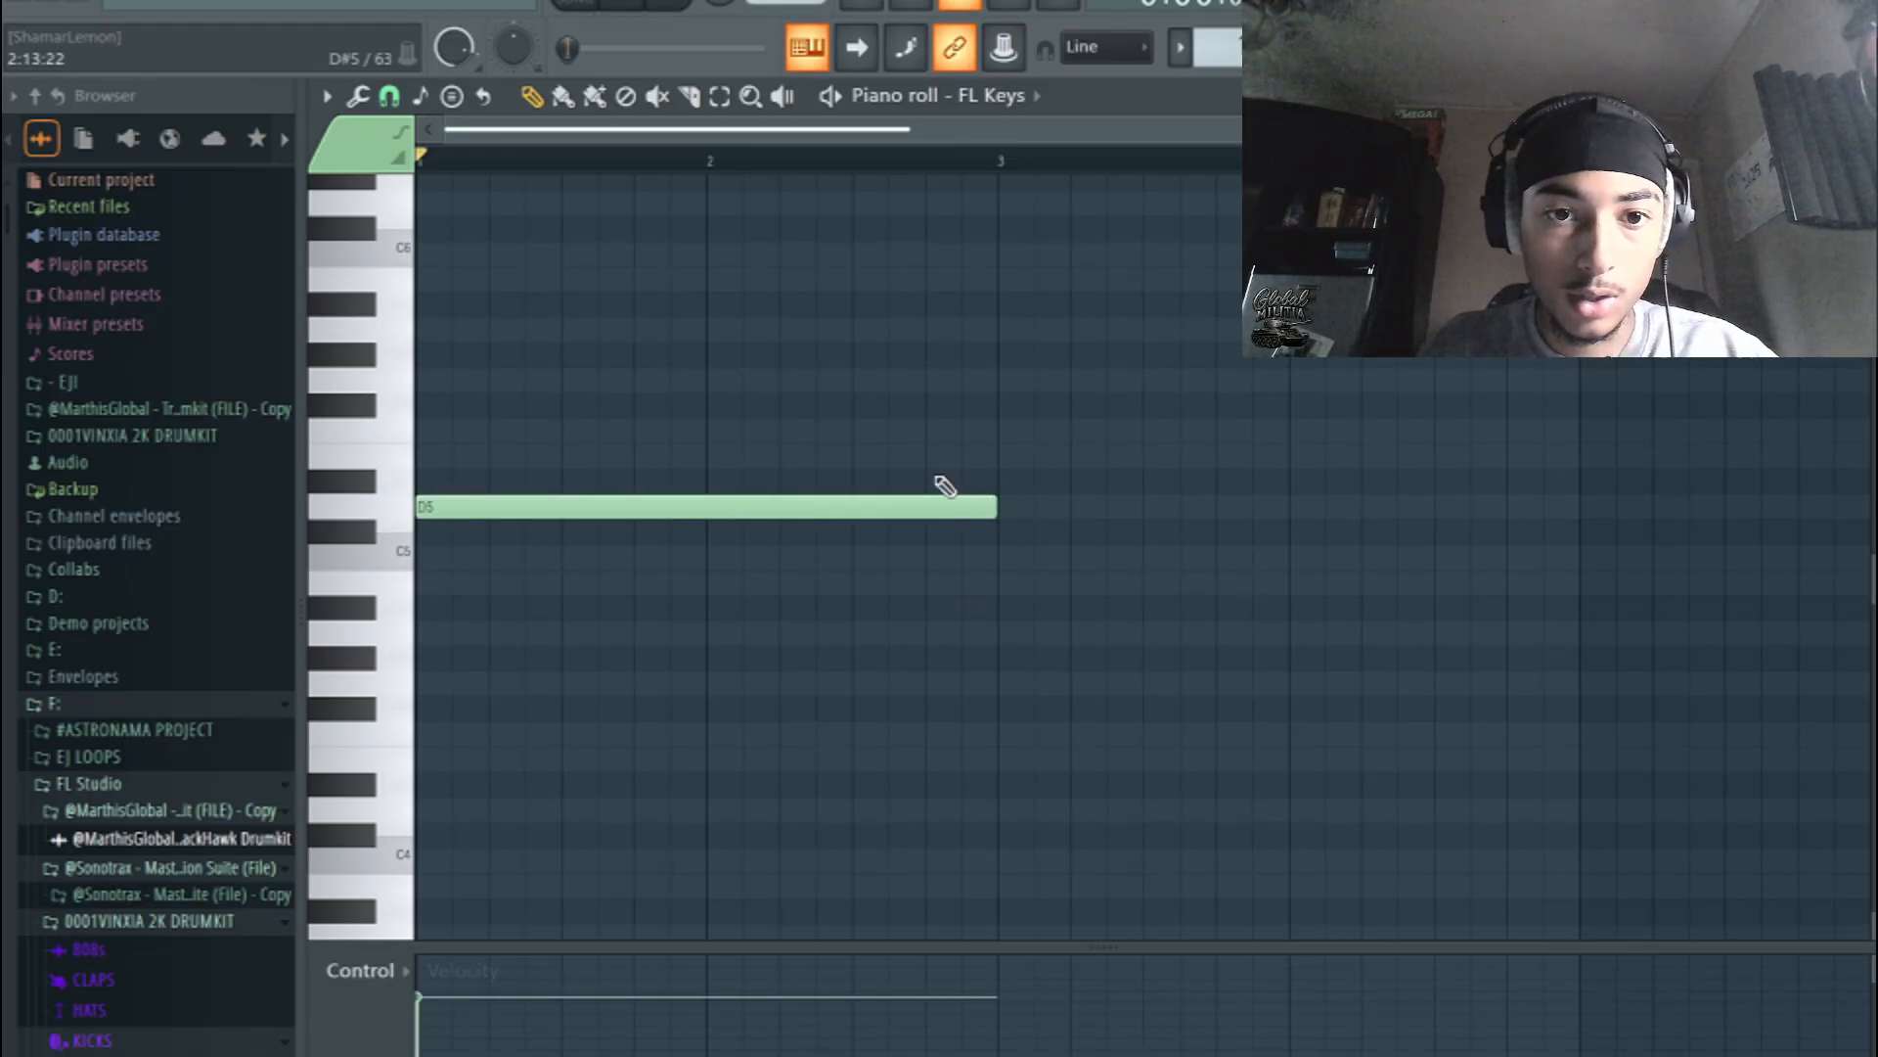
{"action": "left_click_drag", "start_coordinate": [580, 432], "coordinate": [328, 434]}
{"action": "left_click_drag", "start_coordinate": [458, 354], "coordinate": [369, 334]}
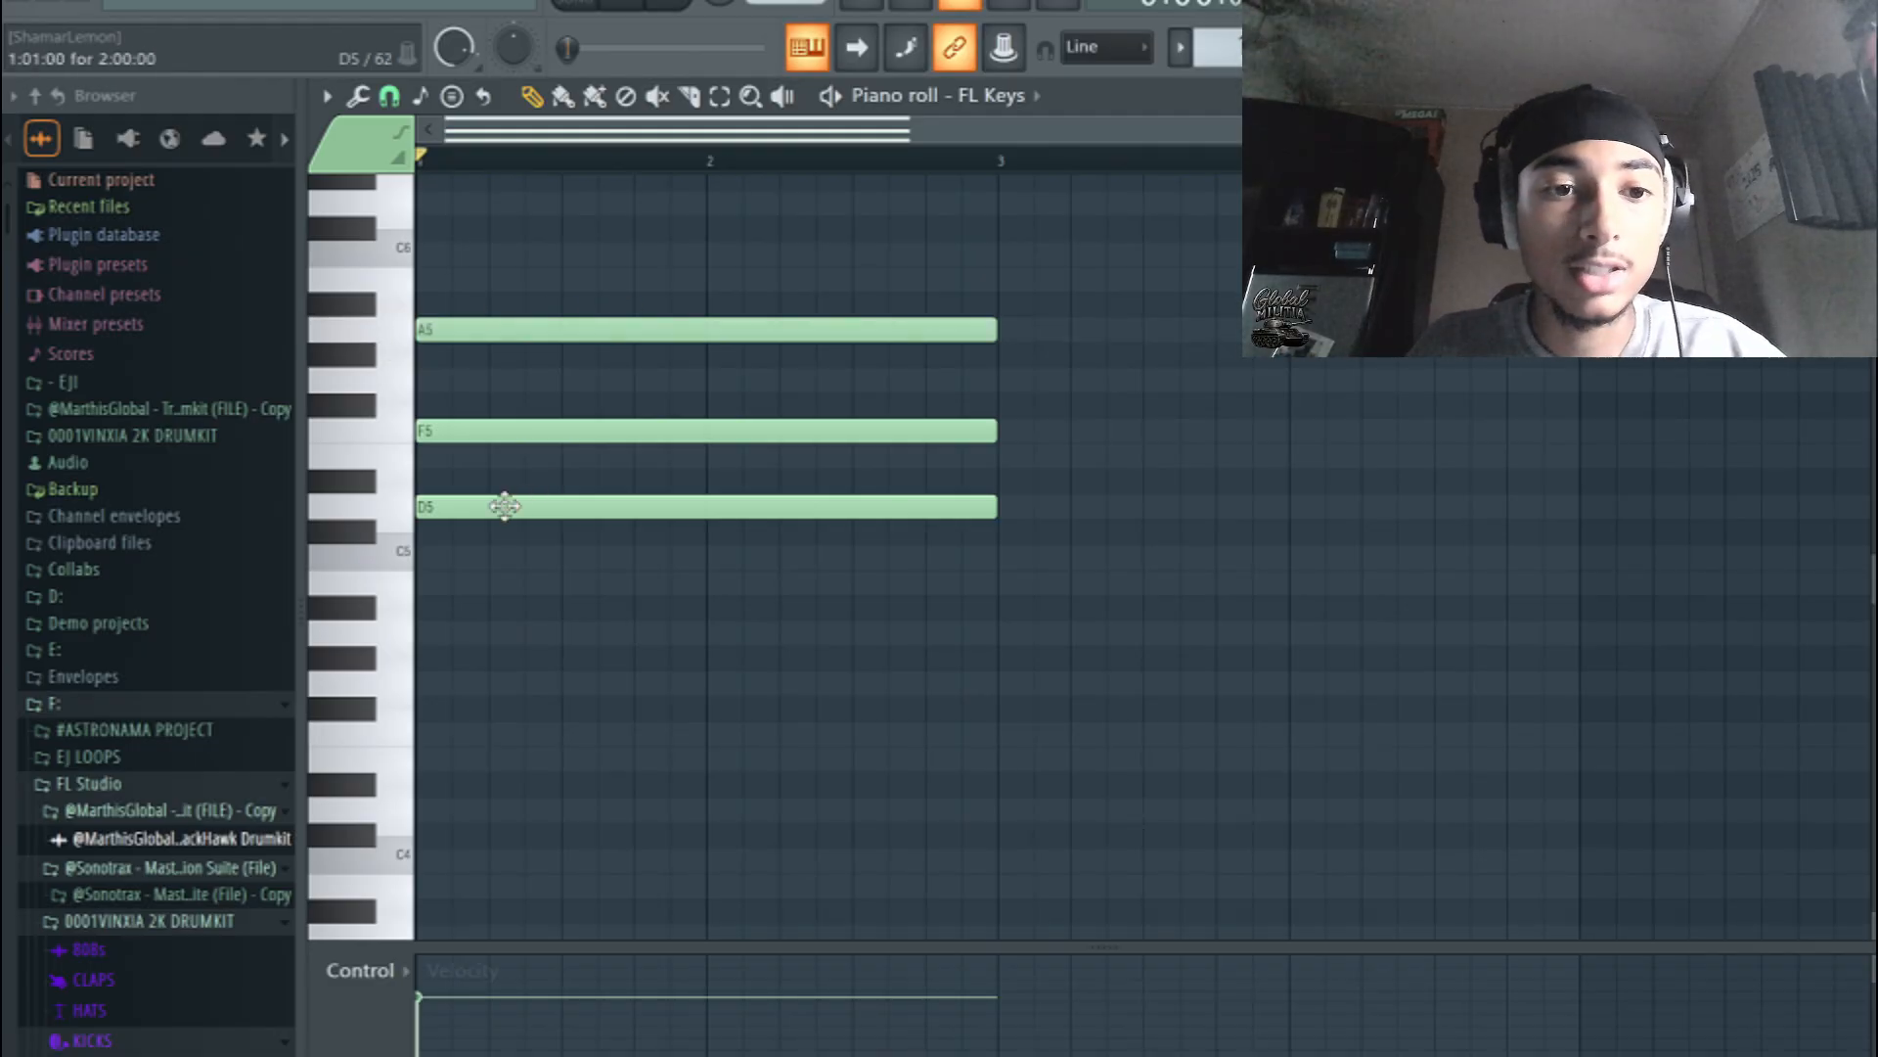
{"action": "double_click", "coordinate": [489, 505]}
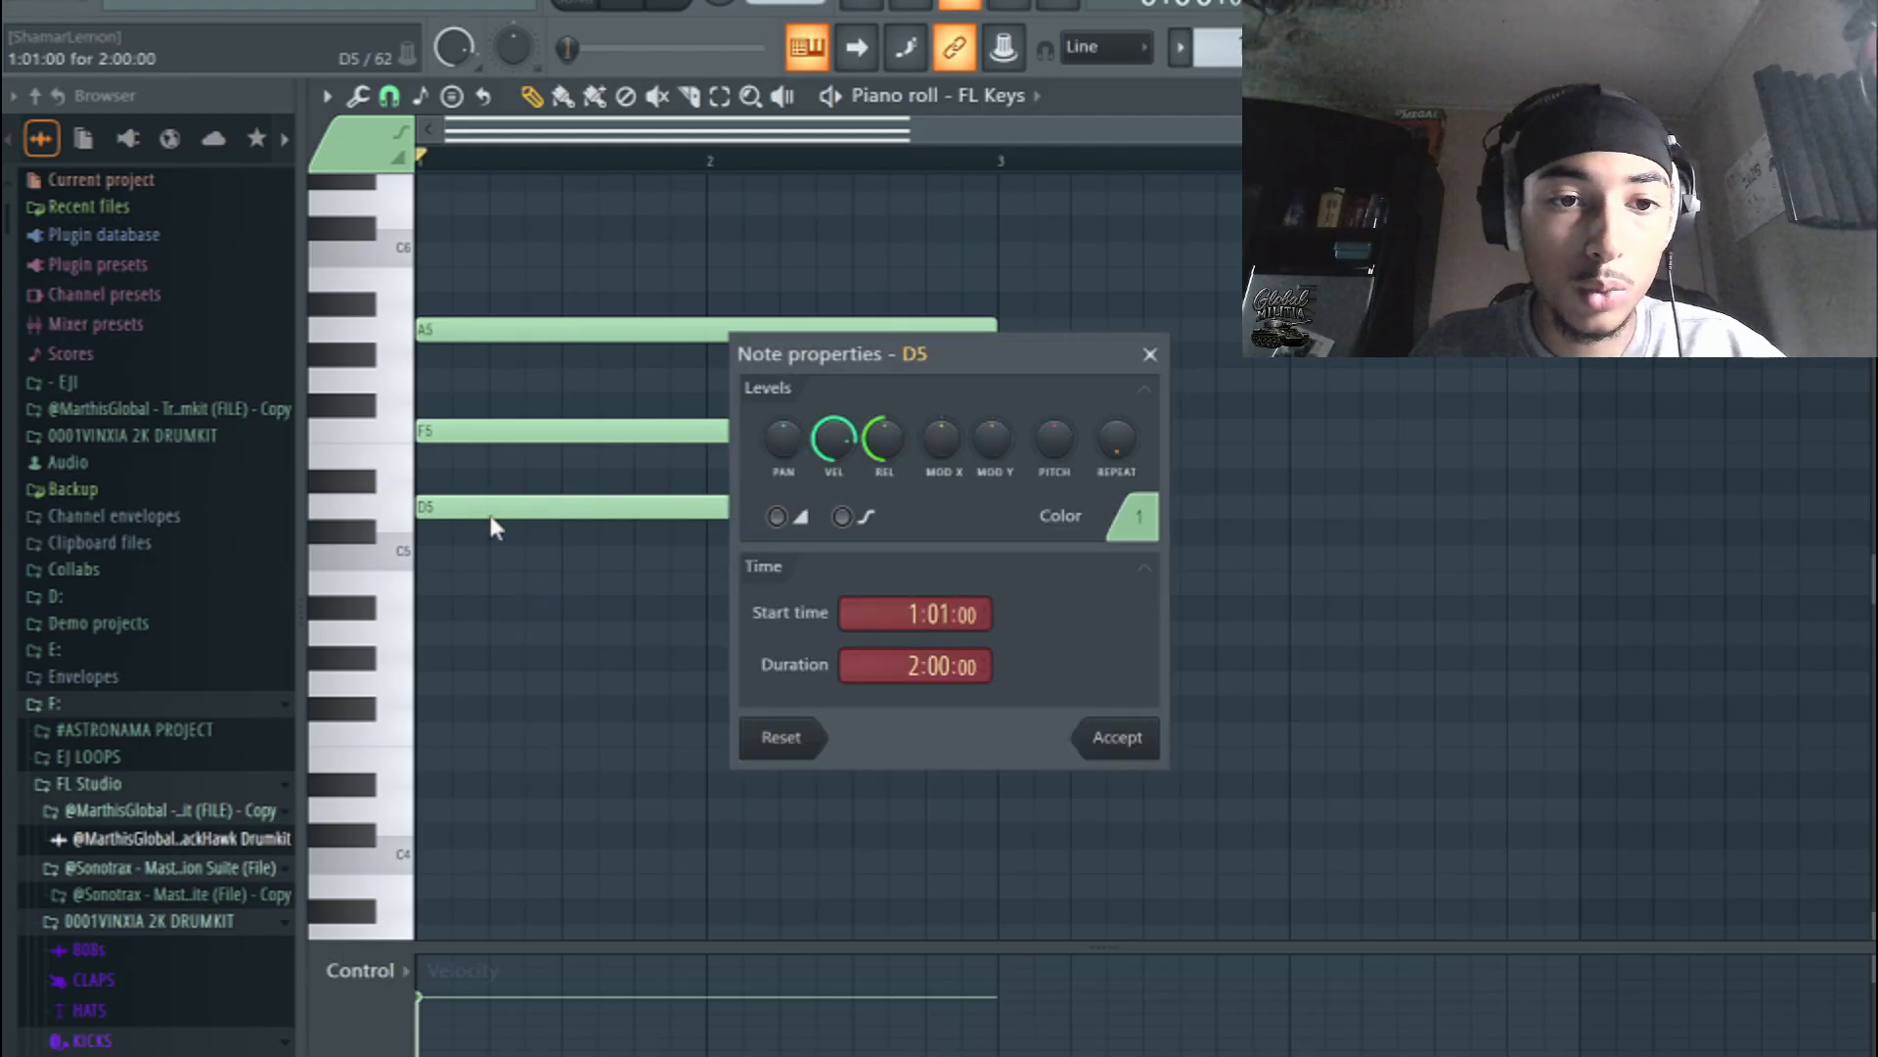
{"action": "key", "text": "Escape"}
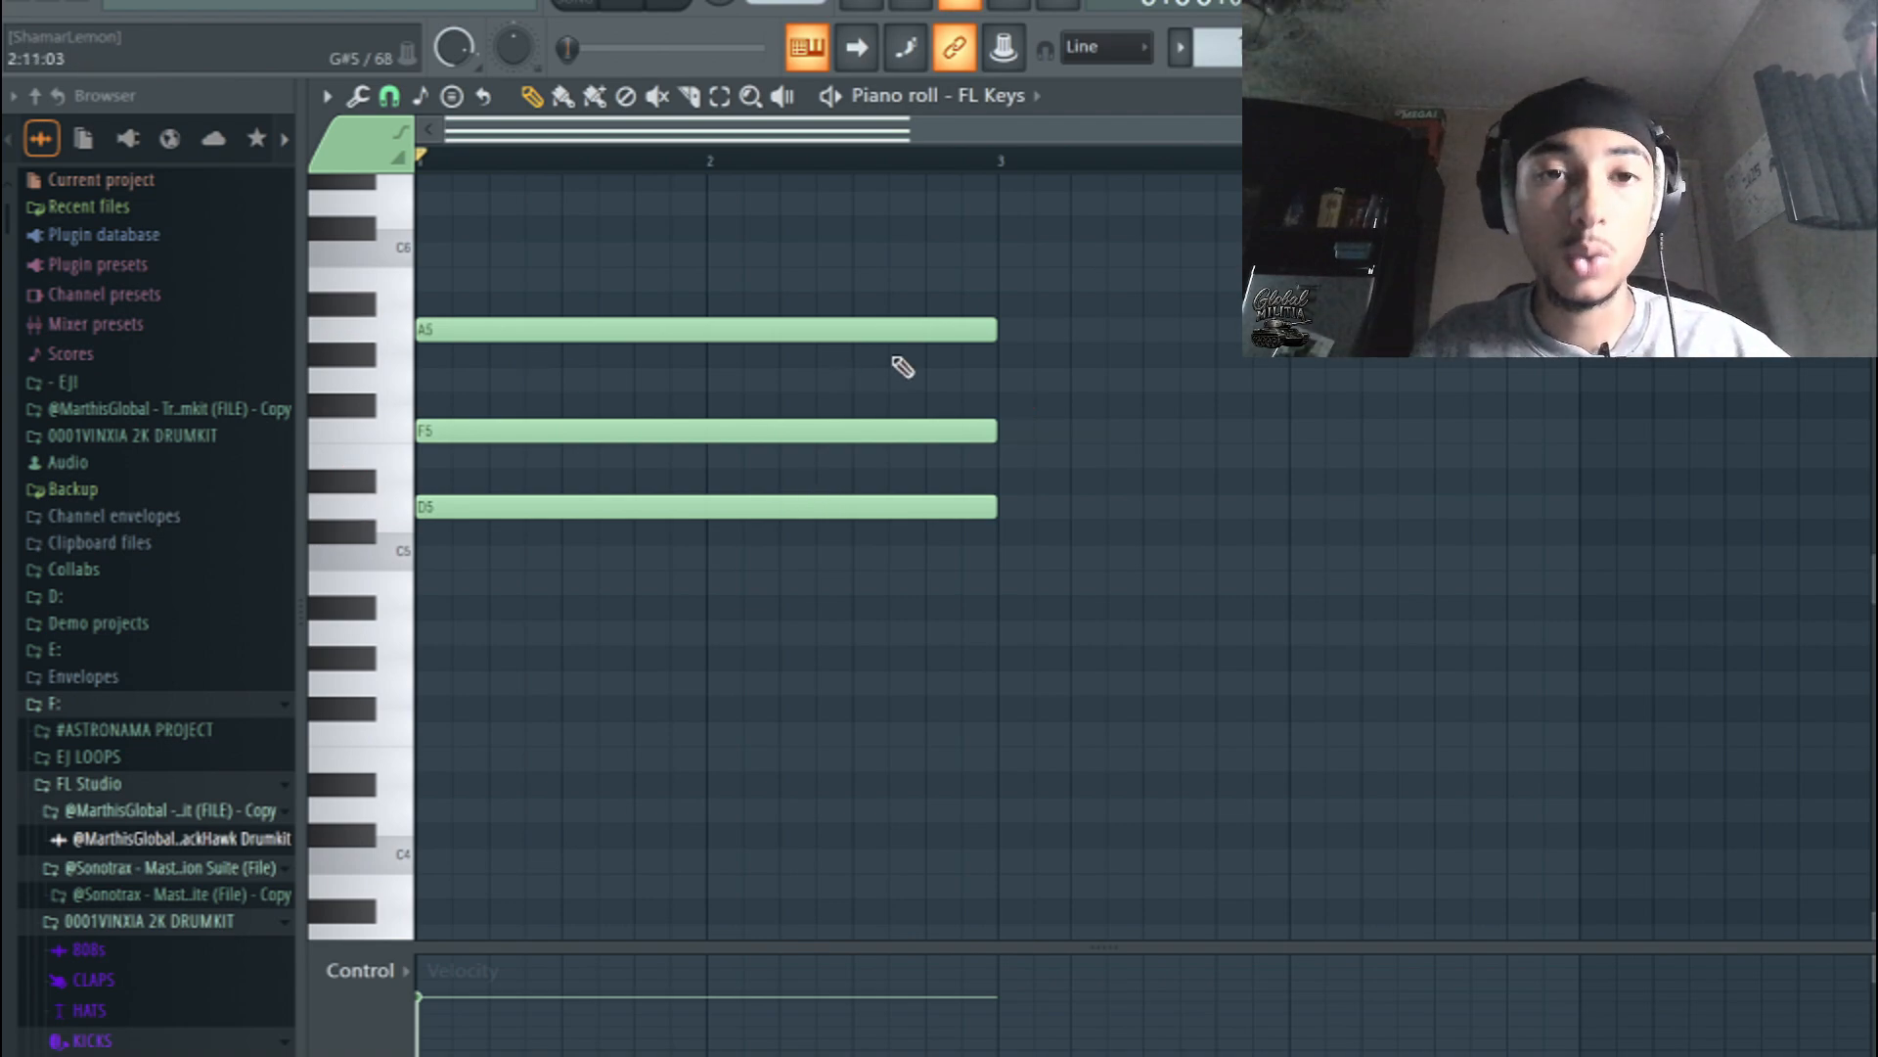
- Play back the two-bar chord to check its sound
{"action": "key", "text": "space"}
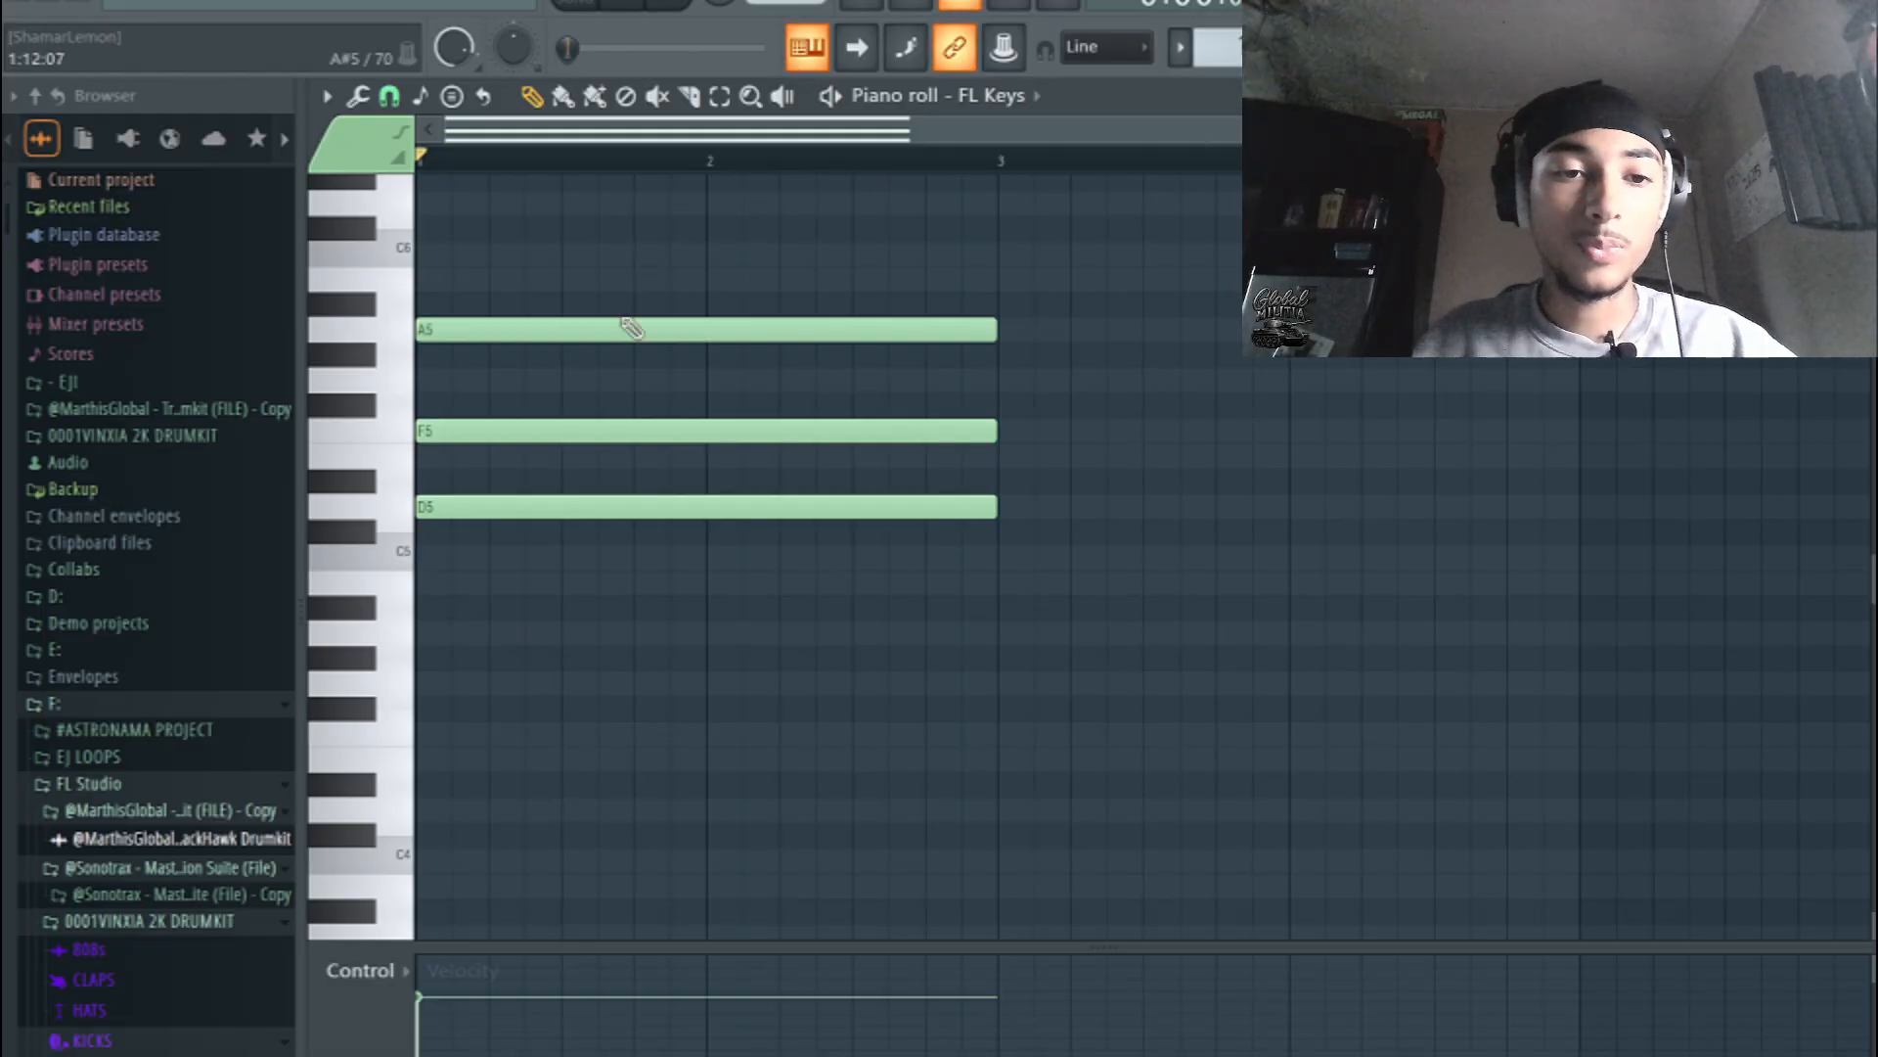
{"action": "key", "text": "space"}
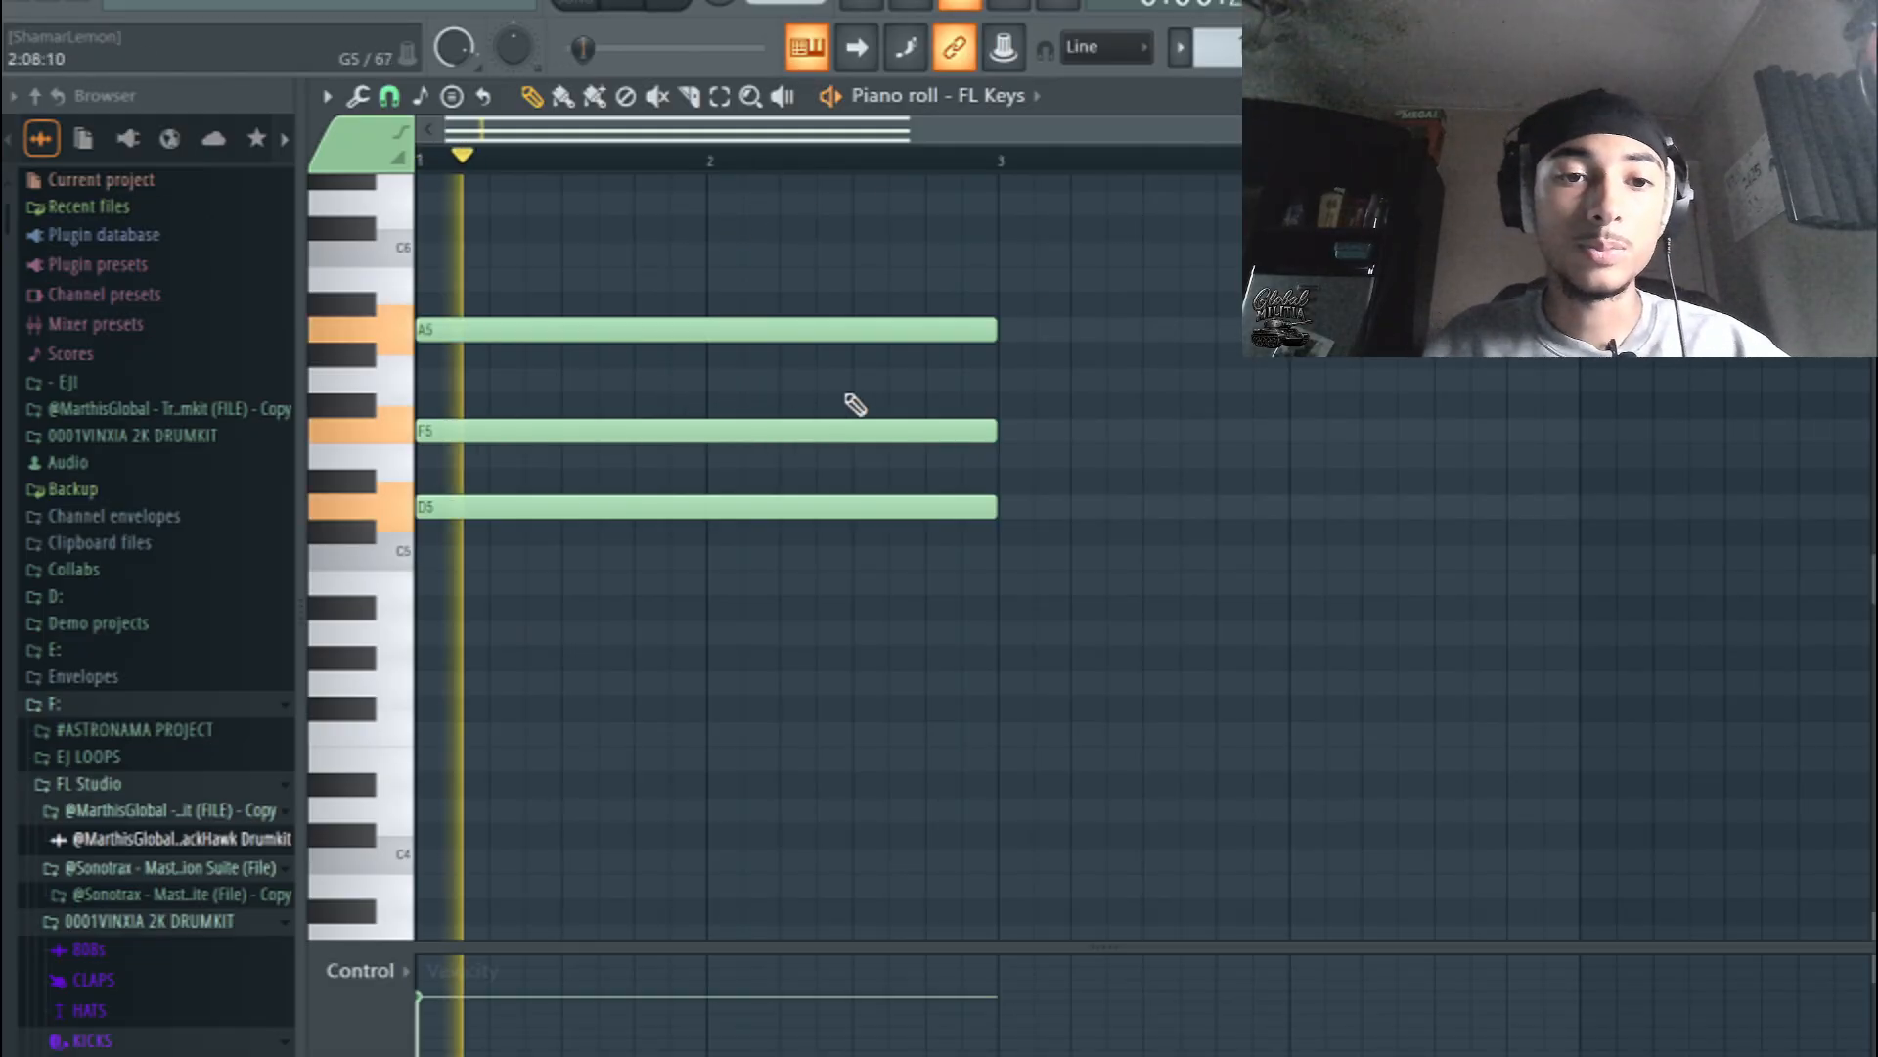
{"action": "key", "text": "space"}
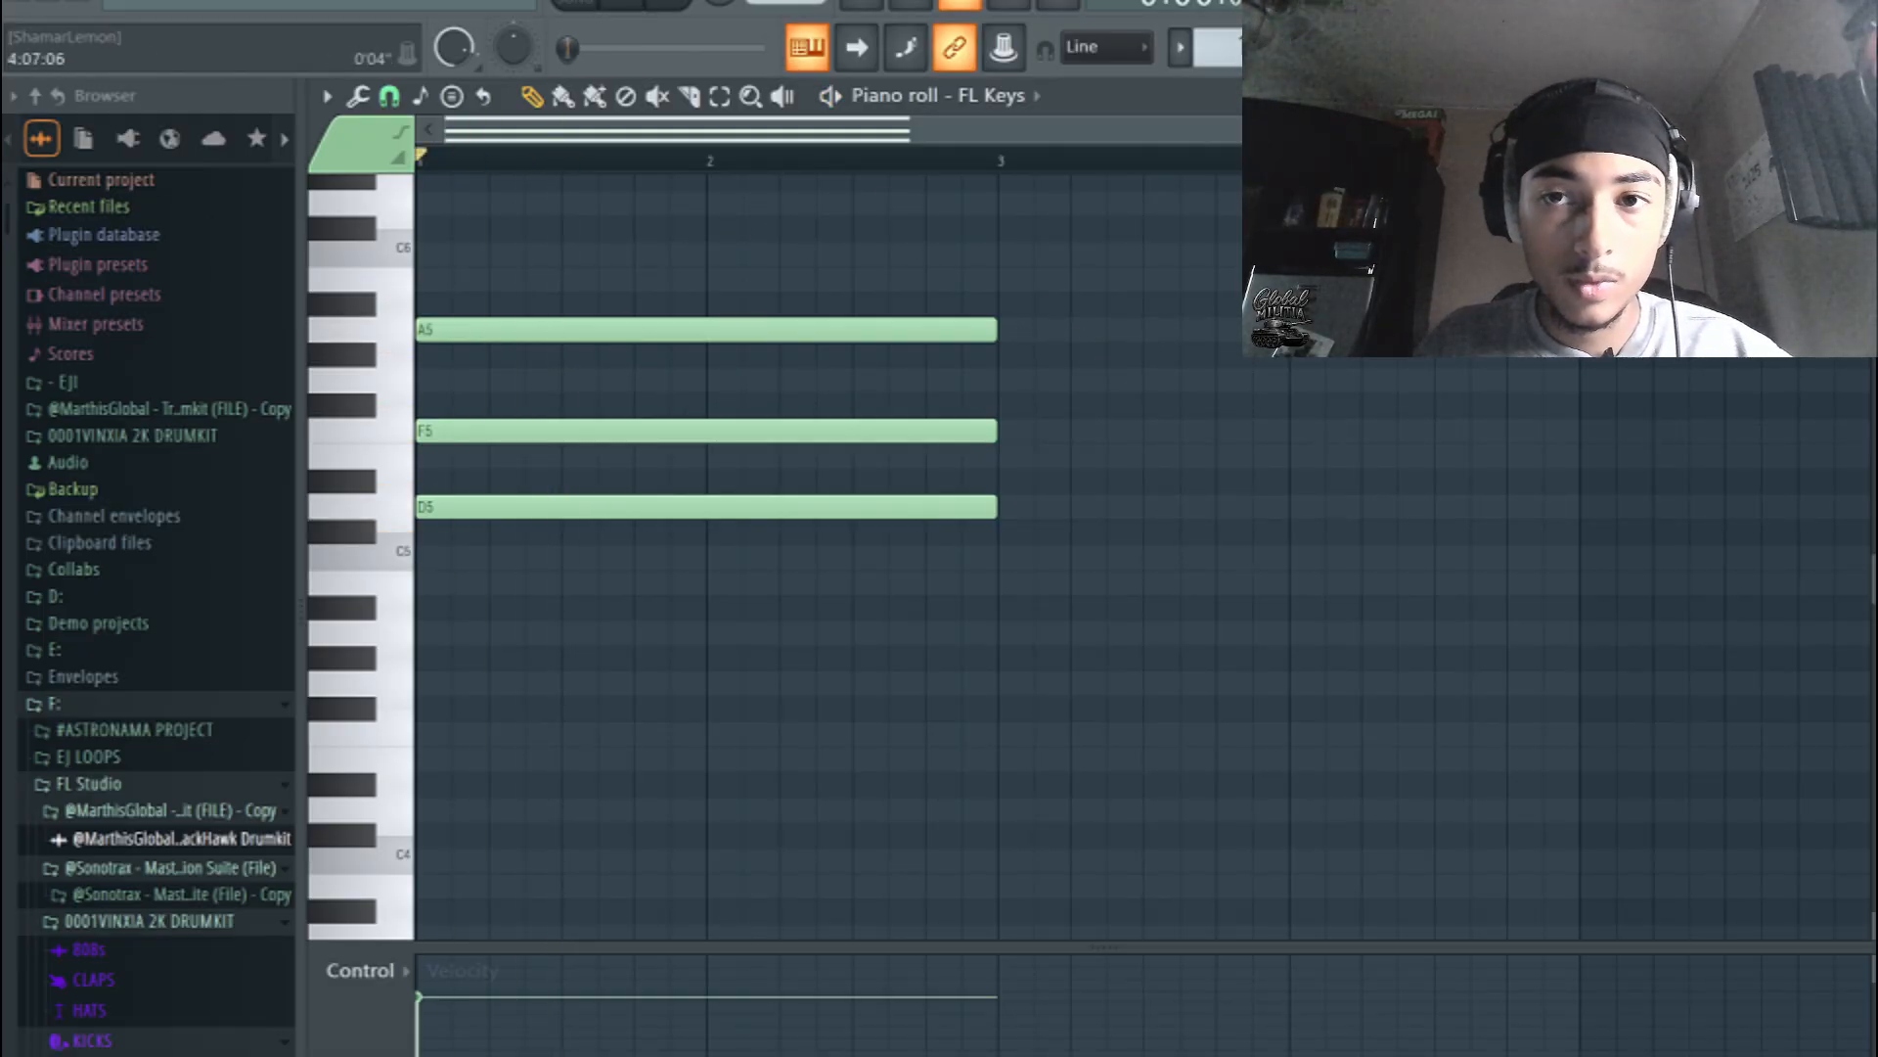
- Clone the FL Keys channel and open the copy's empty piano roll with bars 1 and 2 selected
{"action": "key", "text": "F6"}
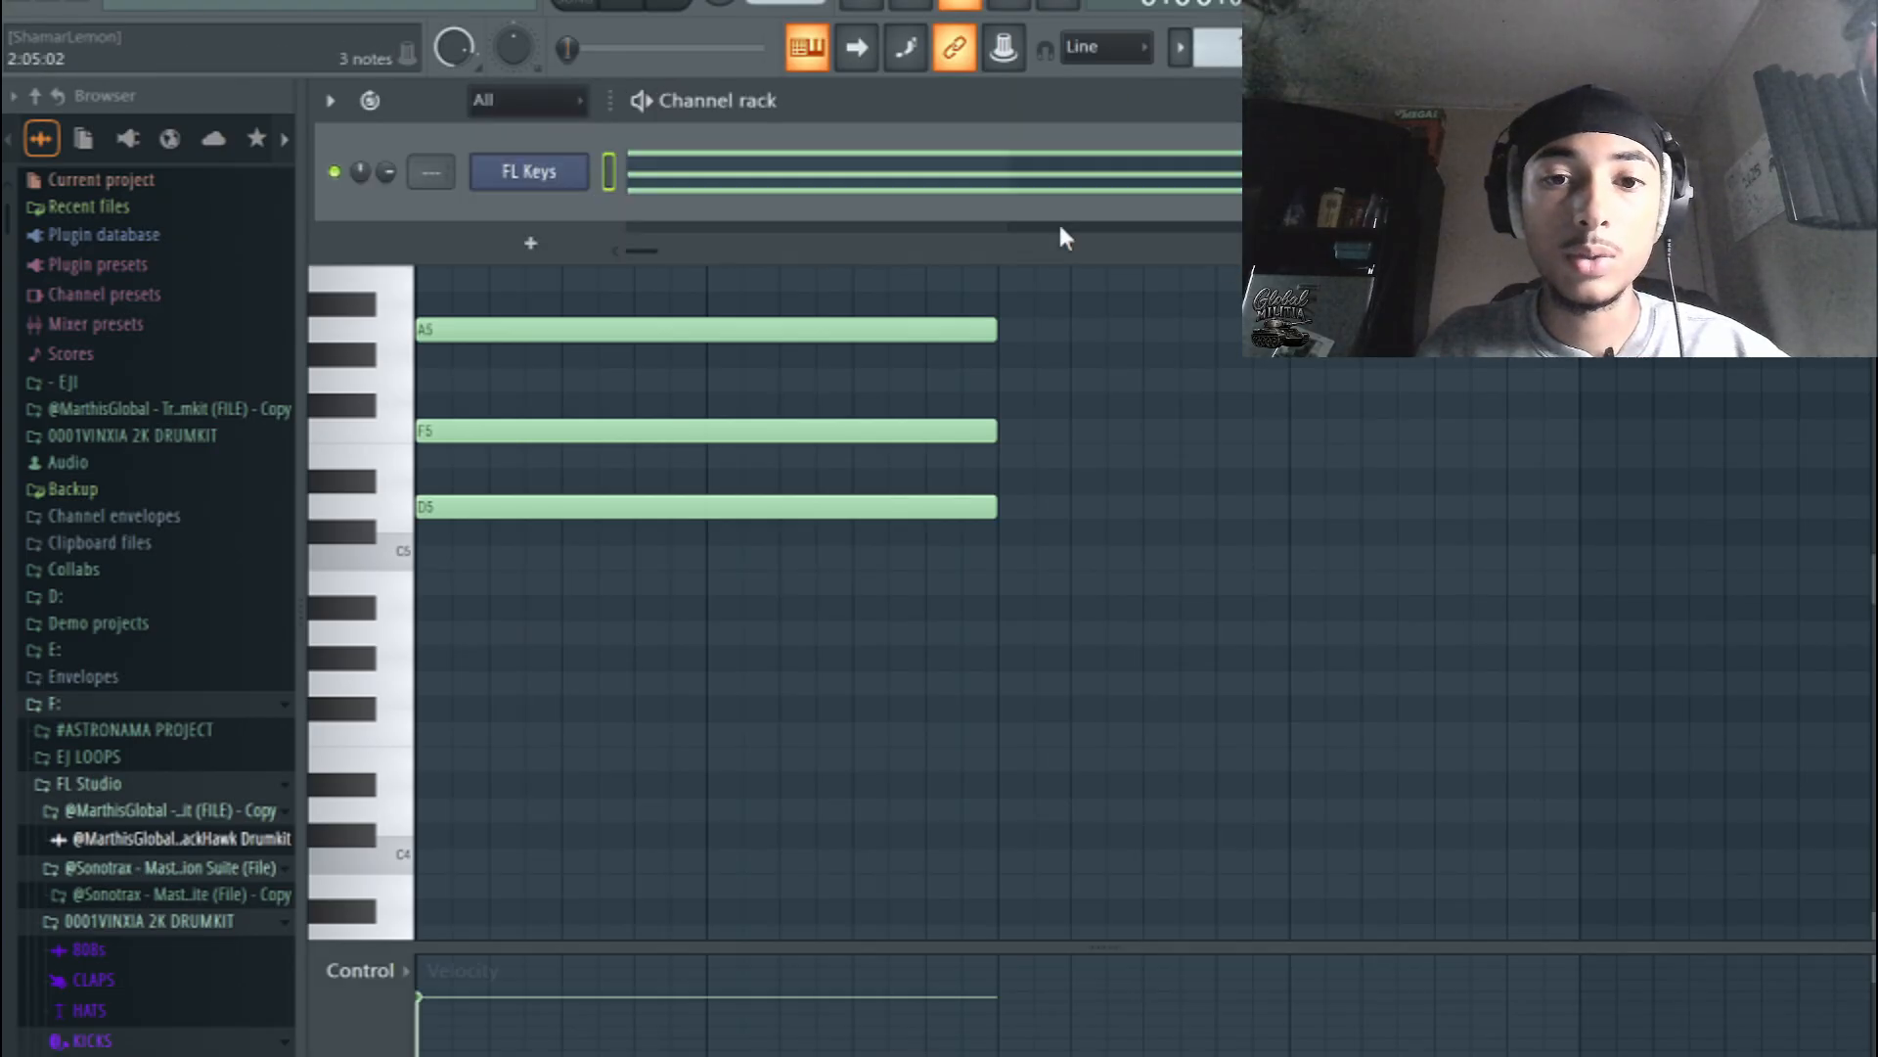
{"action": "key", "text": "F6"}
{"action": "key", "text": "ctrl+a"}
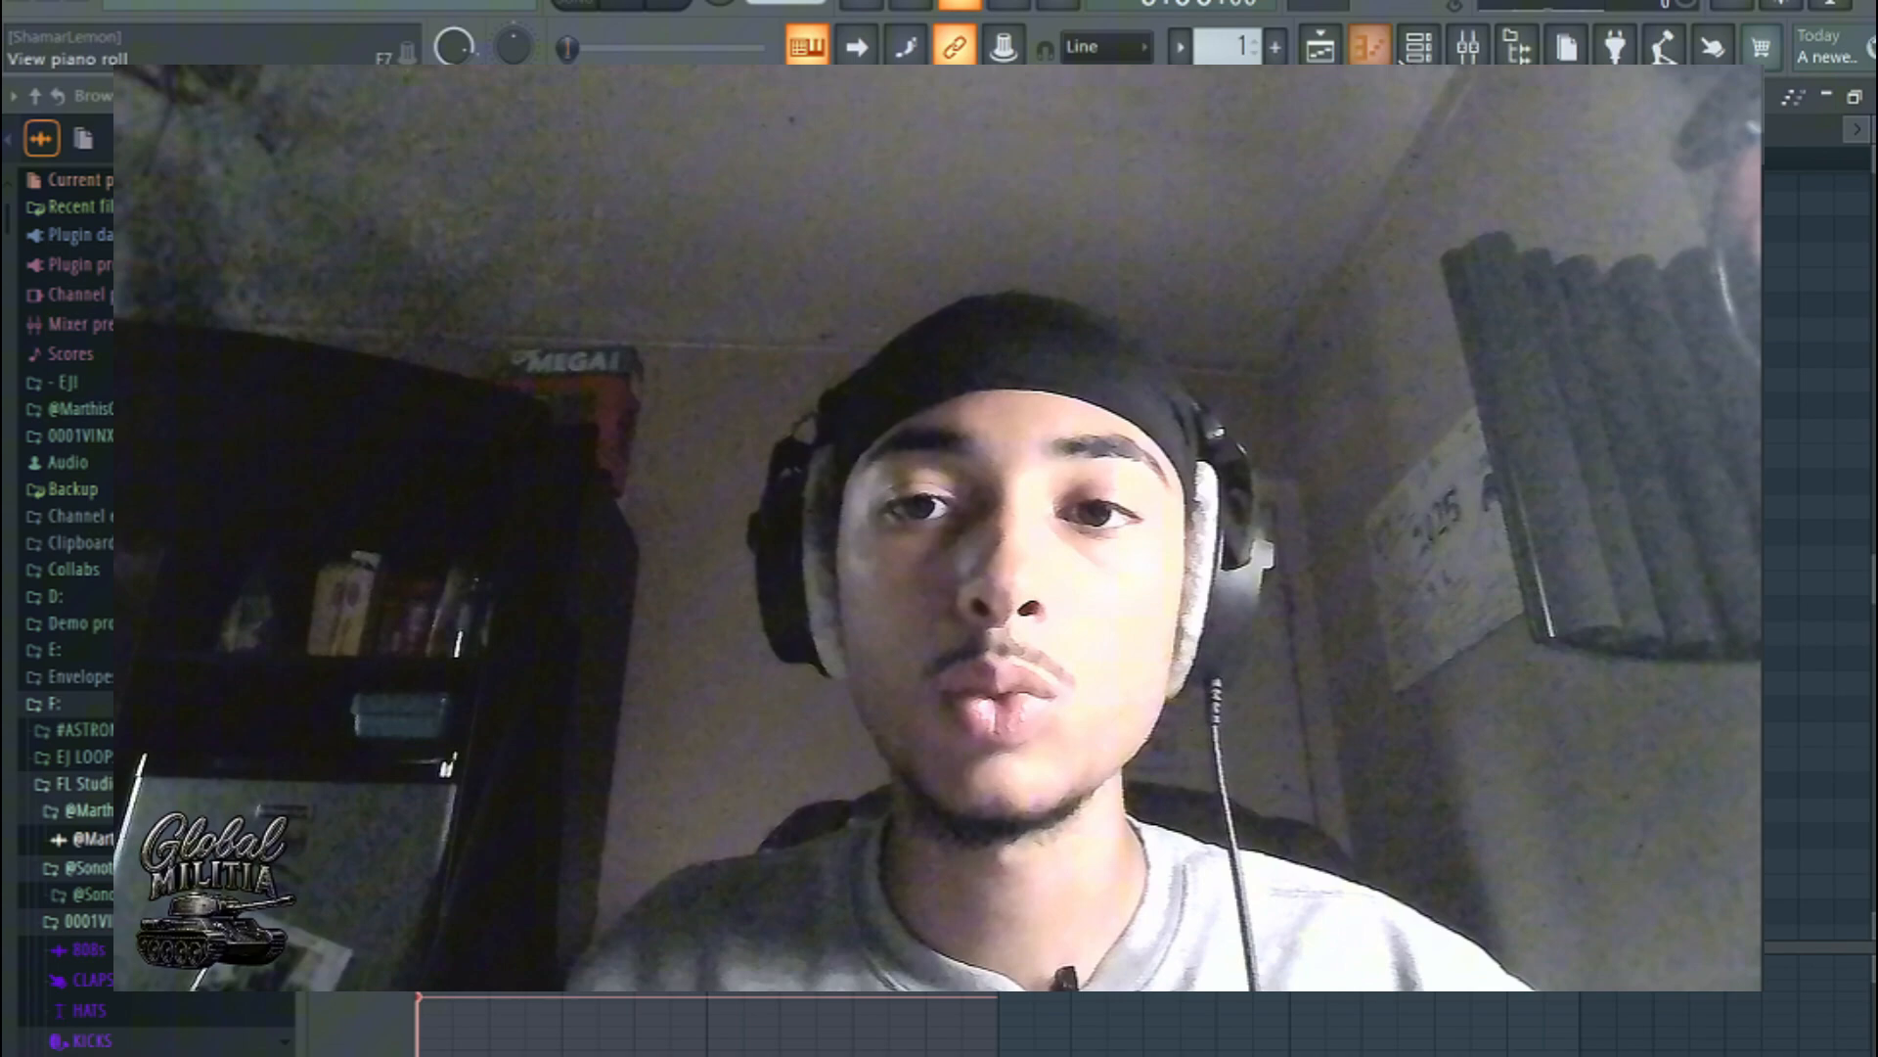
{"action": "left_click", "coordinate": [1424, 49]}
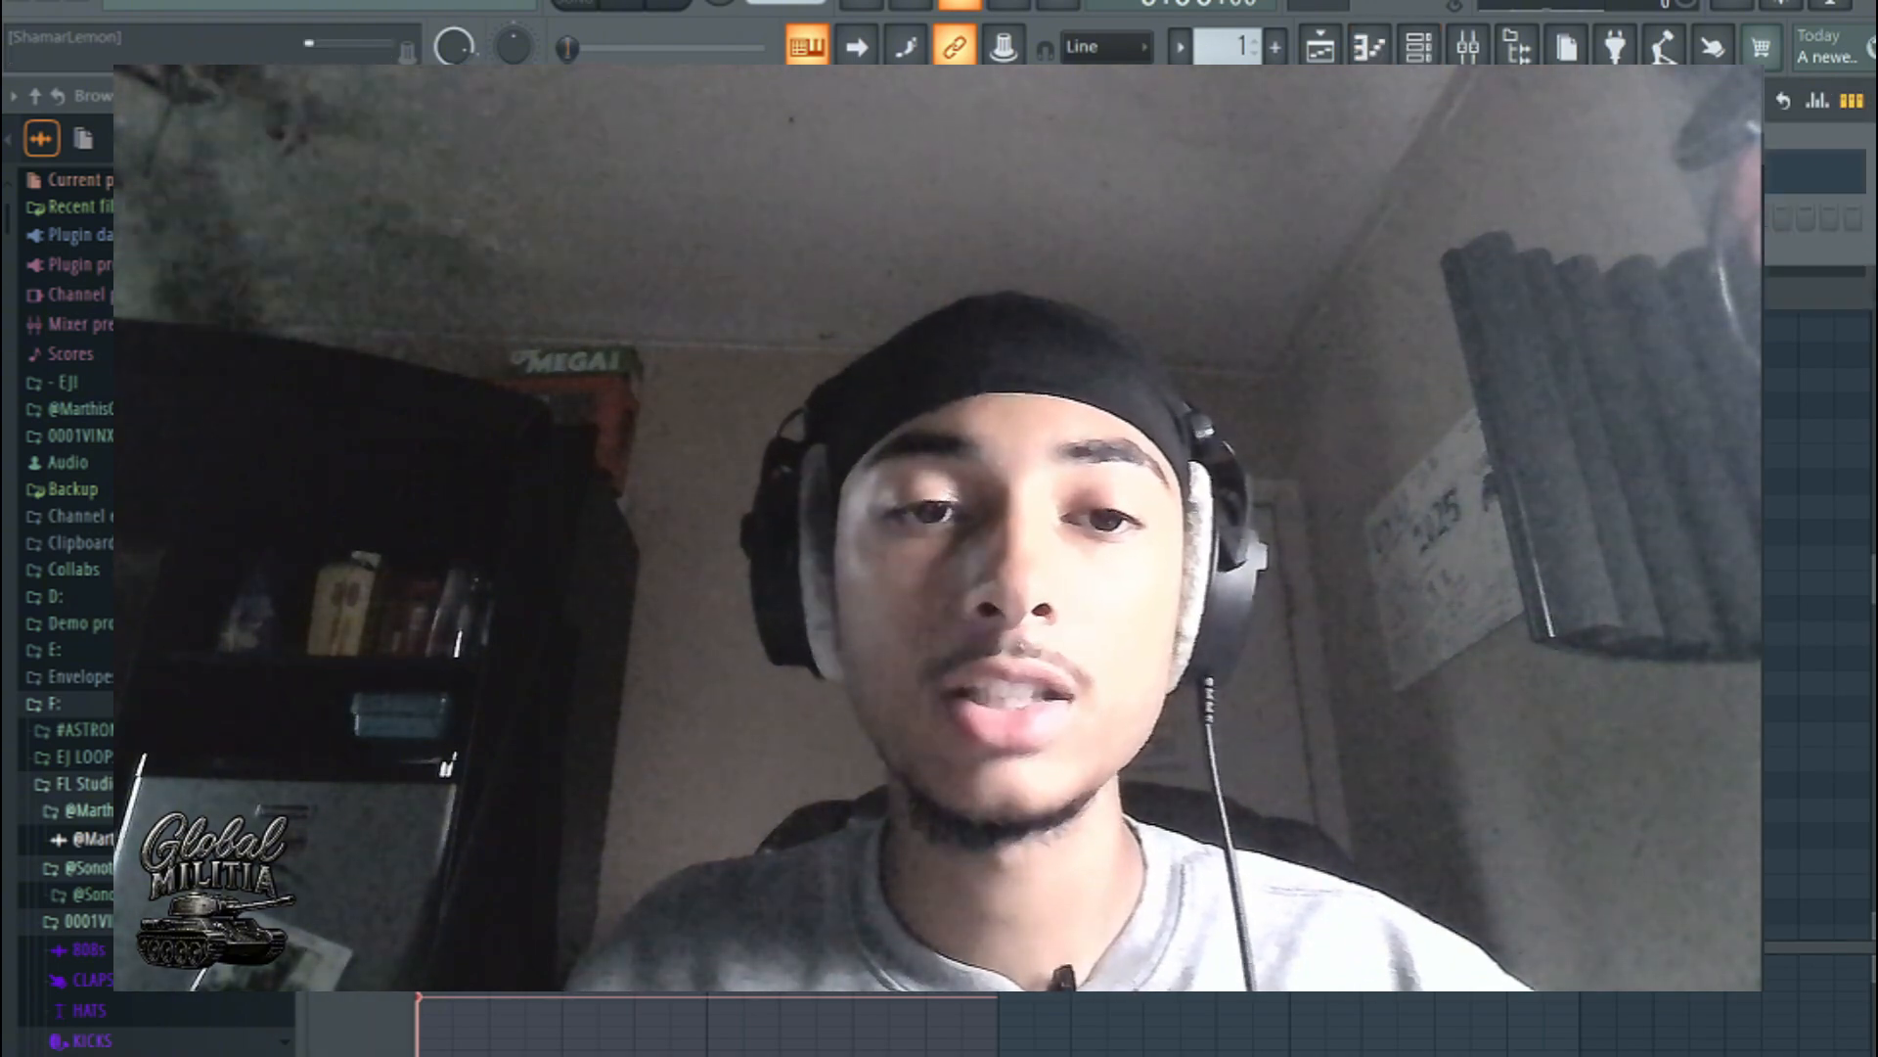
{"action": "key", "text": "F6"}
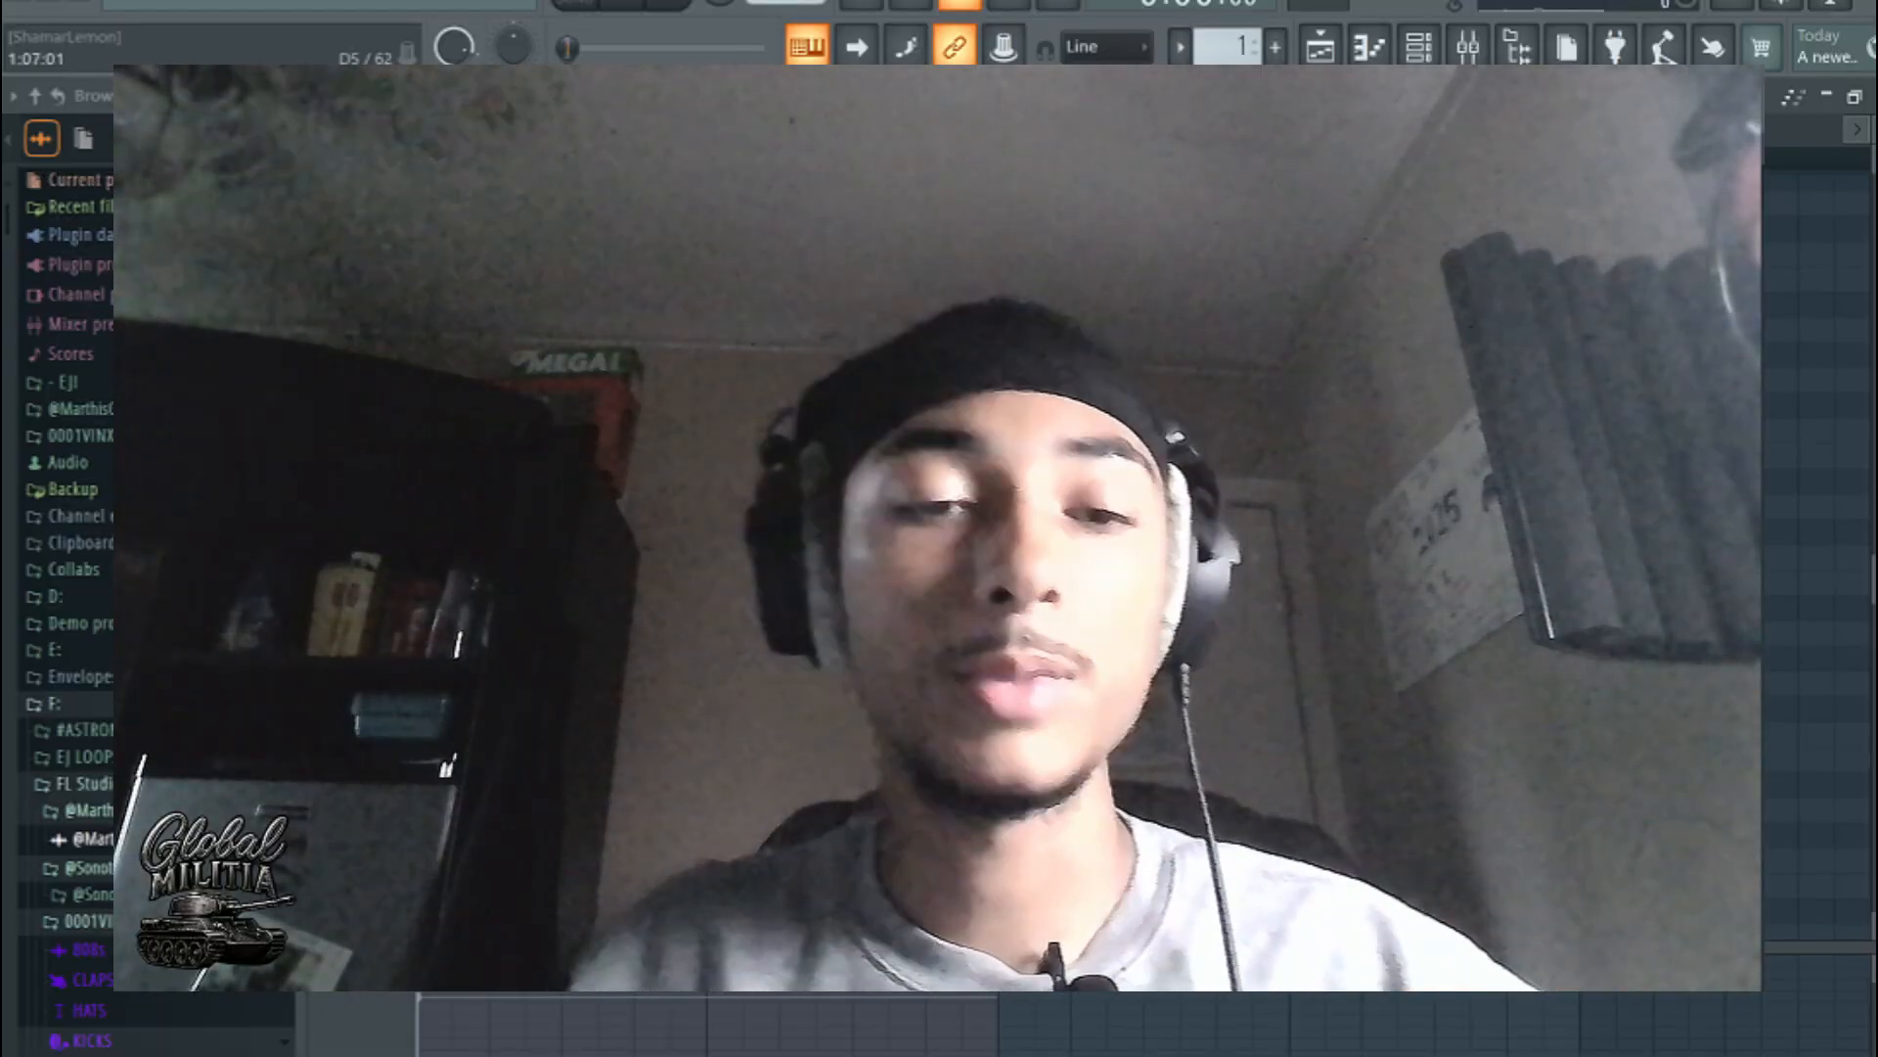
- Place a D5 note shortened to two steps at the start of bar 1, followed by an F5 note
{"action": "left_click", "coordinate": [441, 507]}
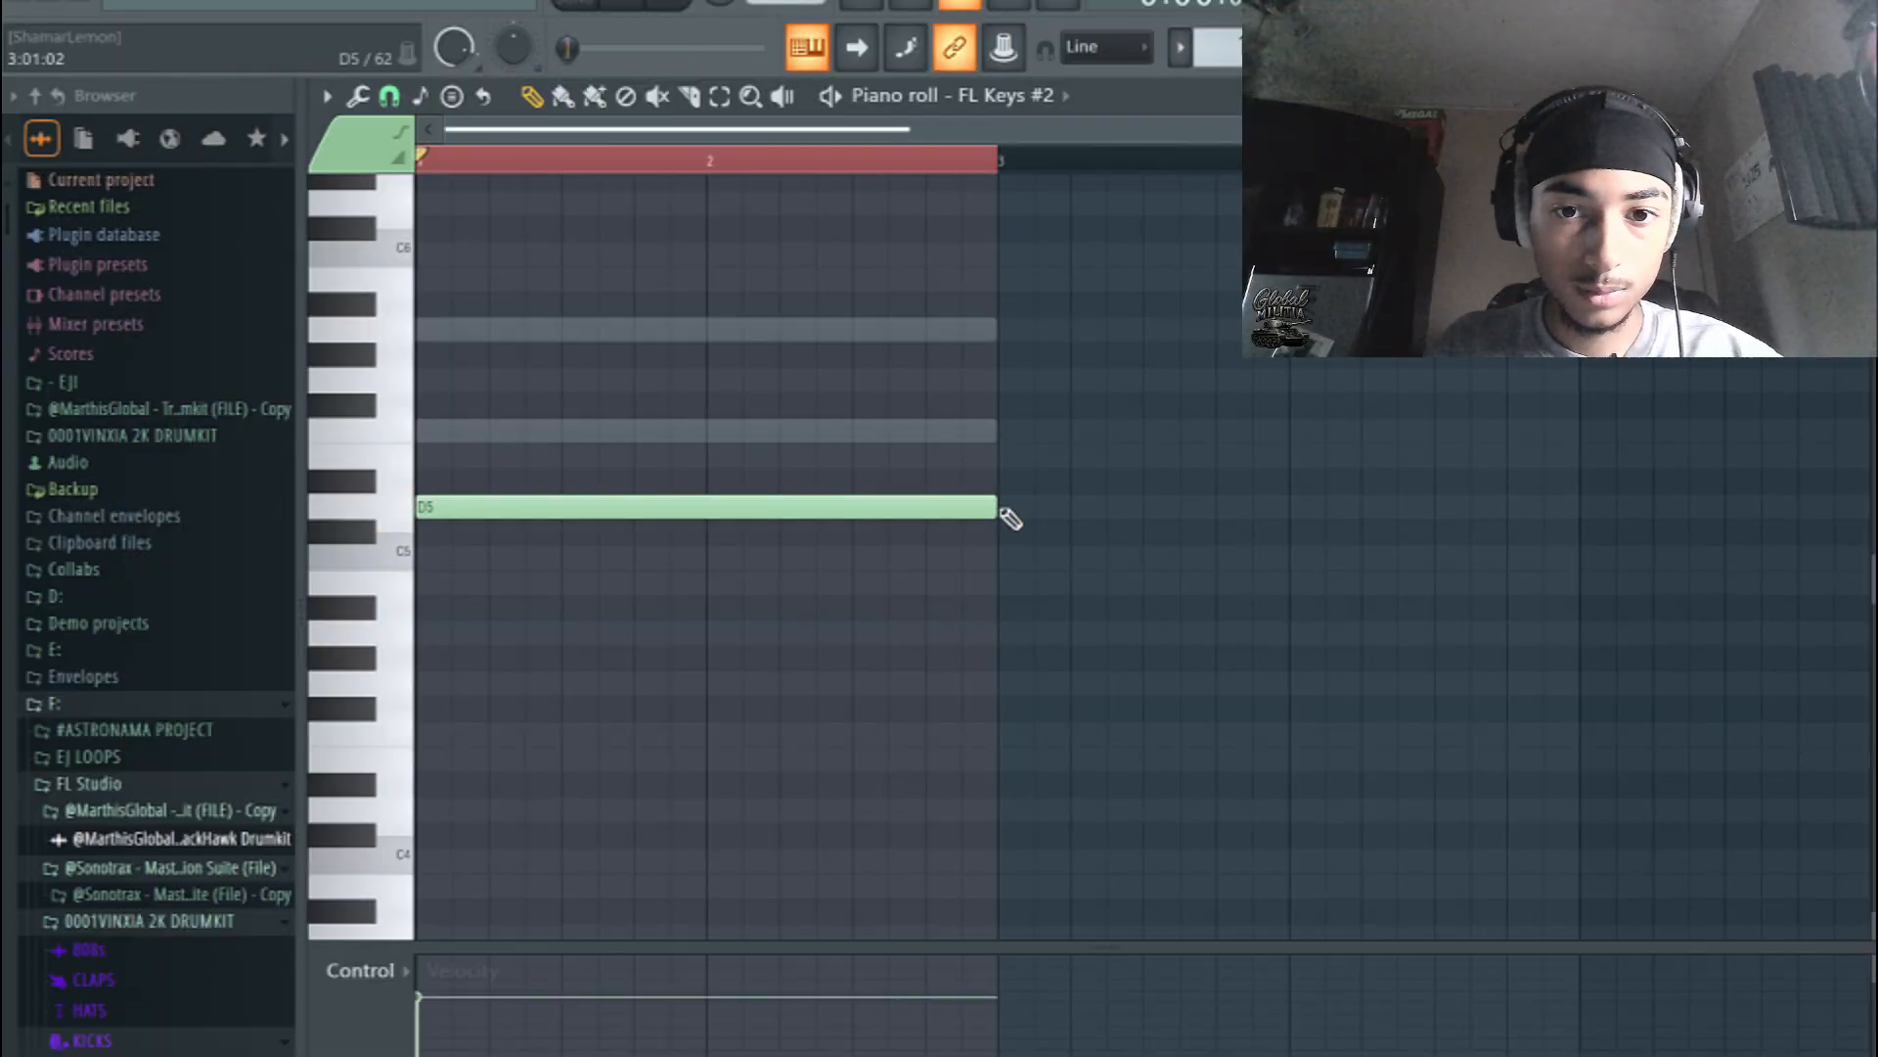
{"action": "left_click", "coordinate": [1003, 510]}
{"action": "right_click", "coordinate": [1003, 514]}
{"action": "left_click_drag", "start_coordinate": [976, 514], "coordinate": [439, 521]}
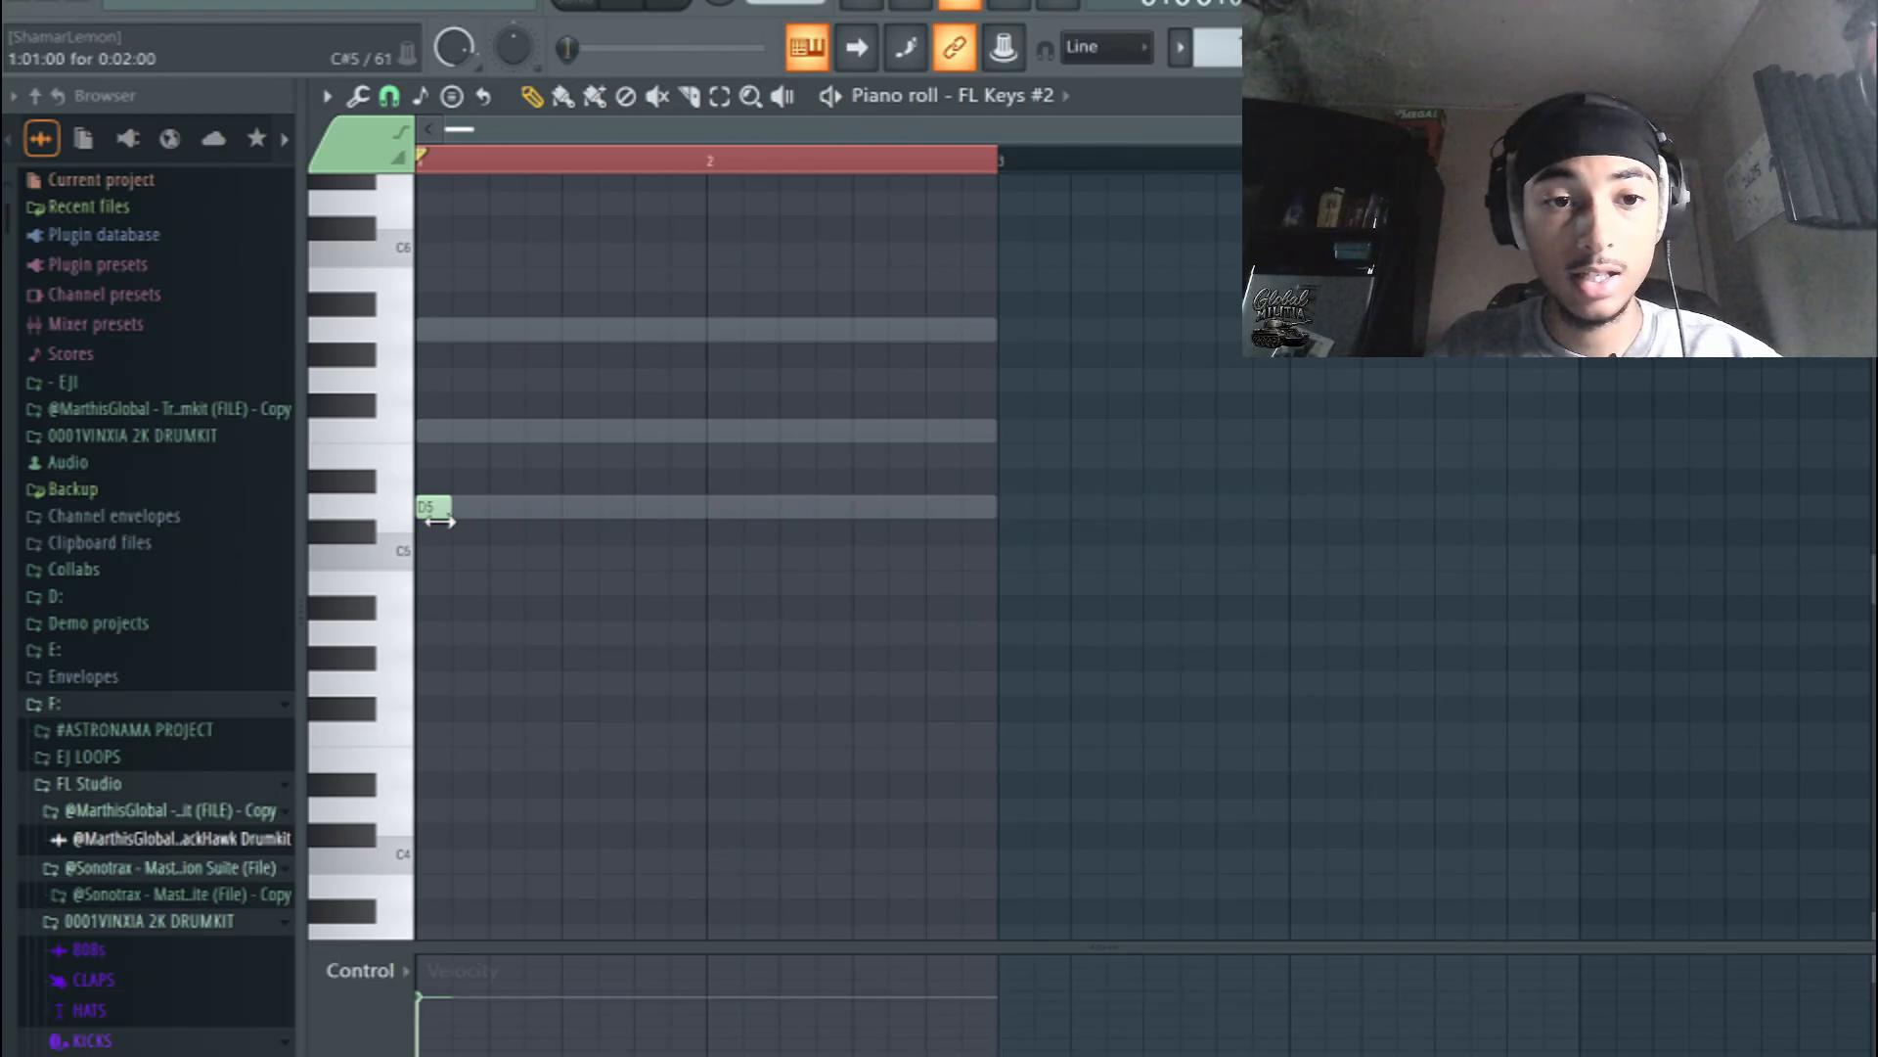
{"action": "key", "text": "space"}
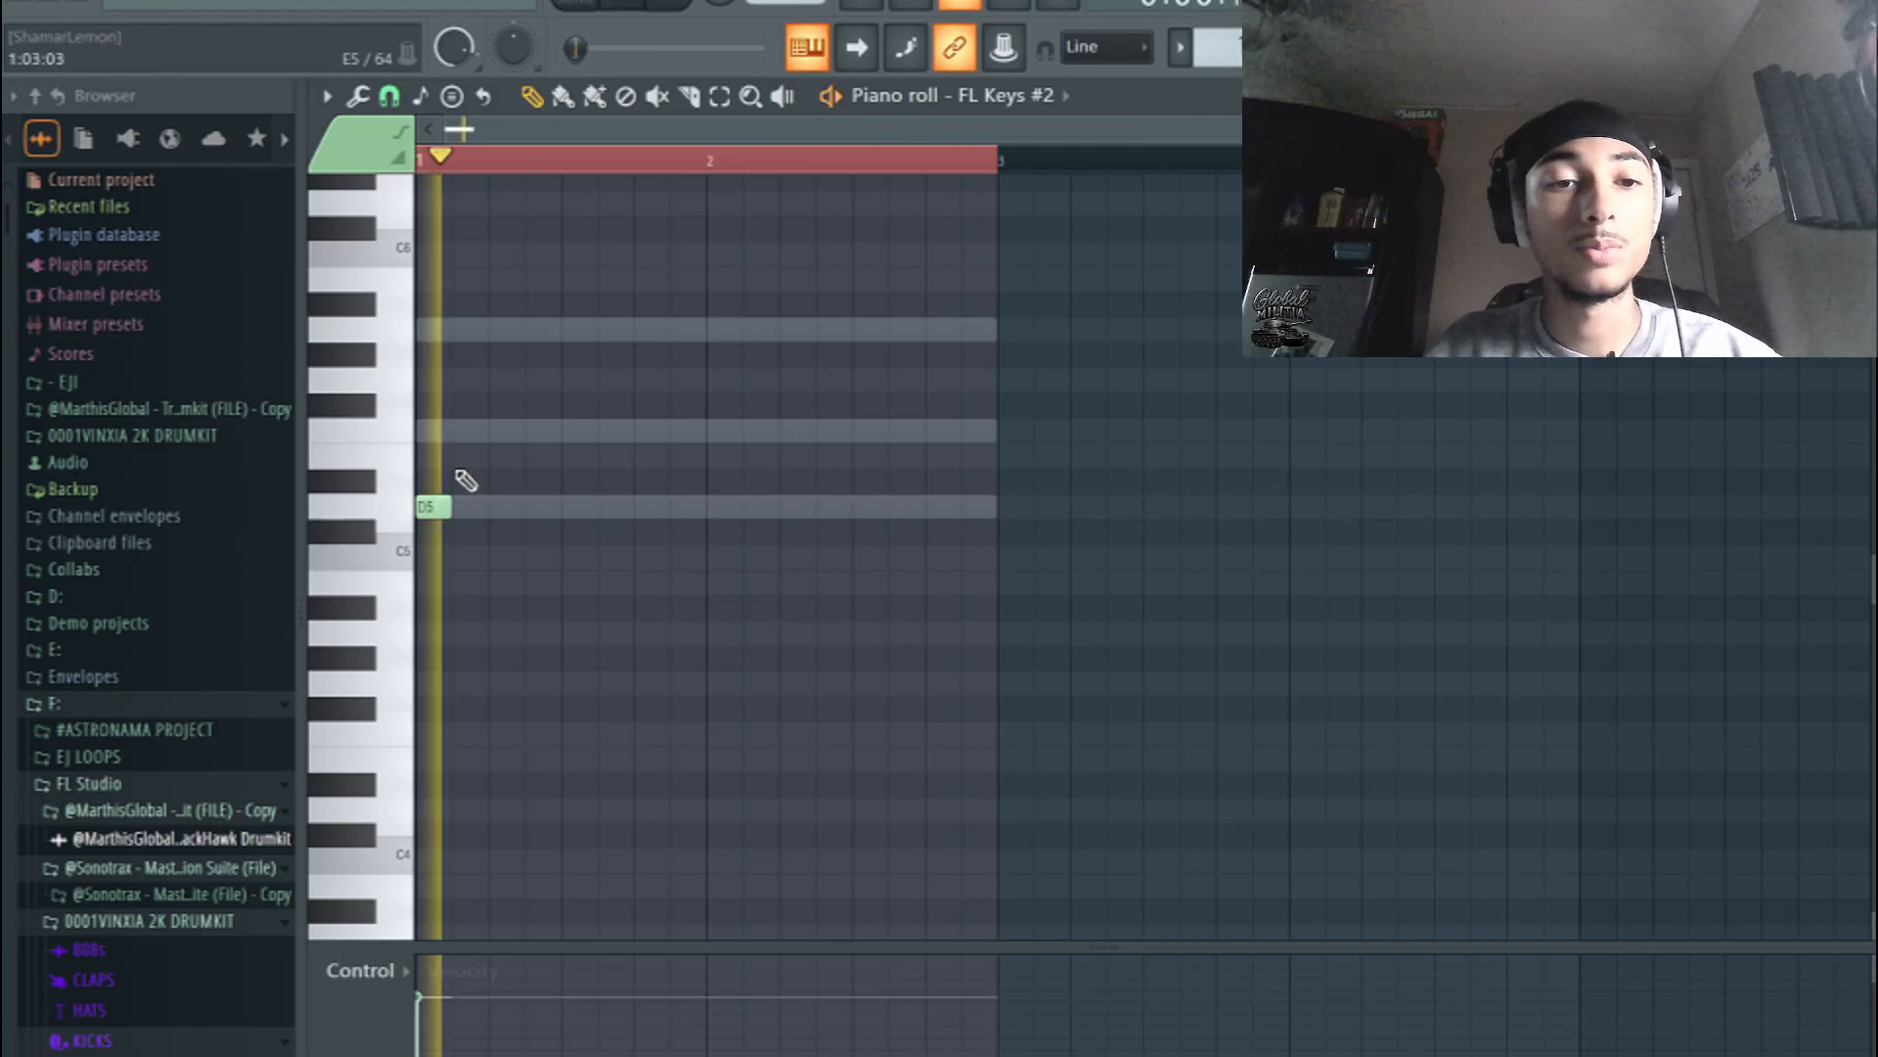
{"action": "key", "text": "space"}
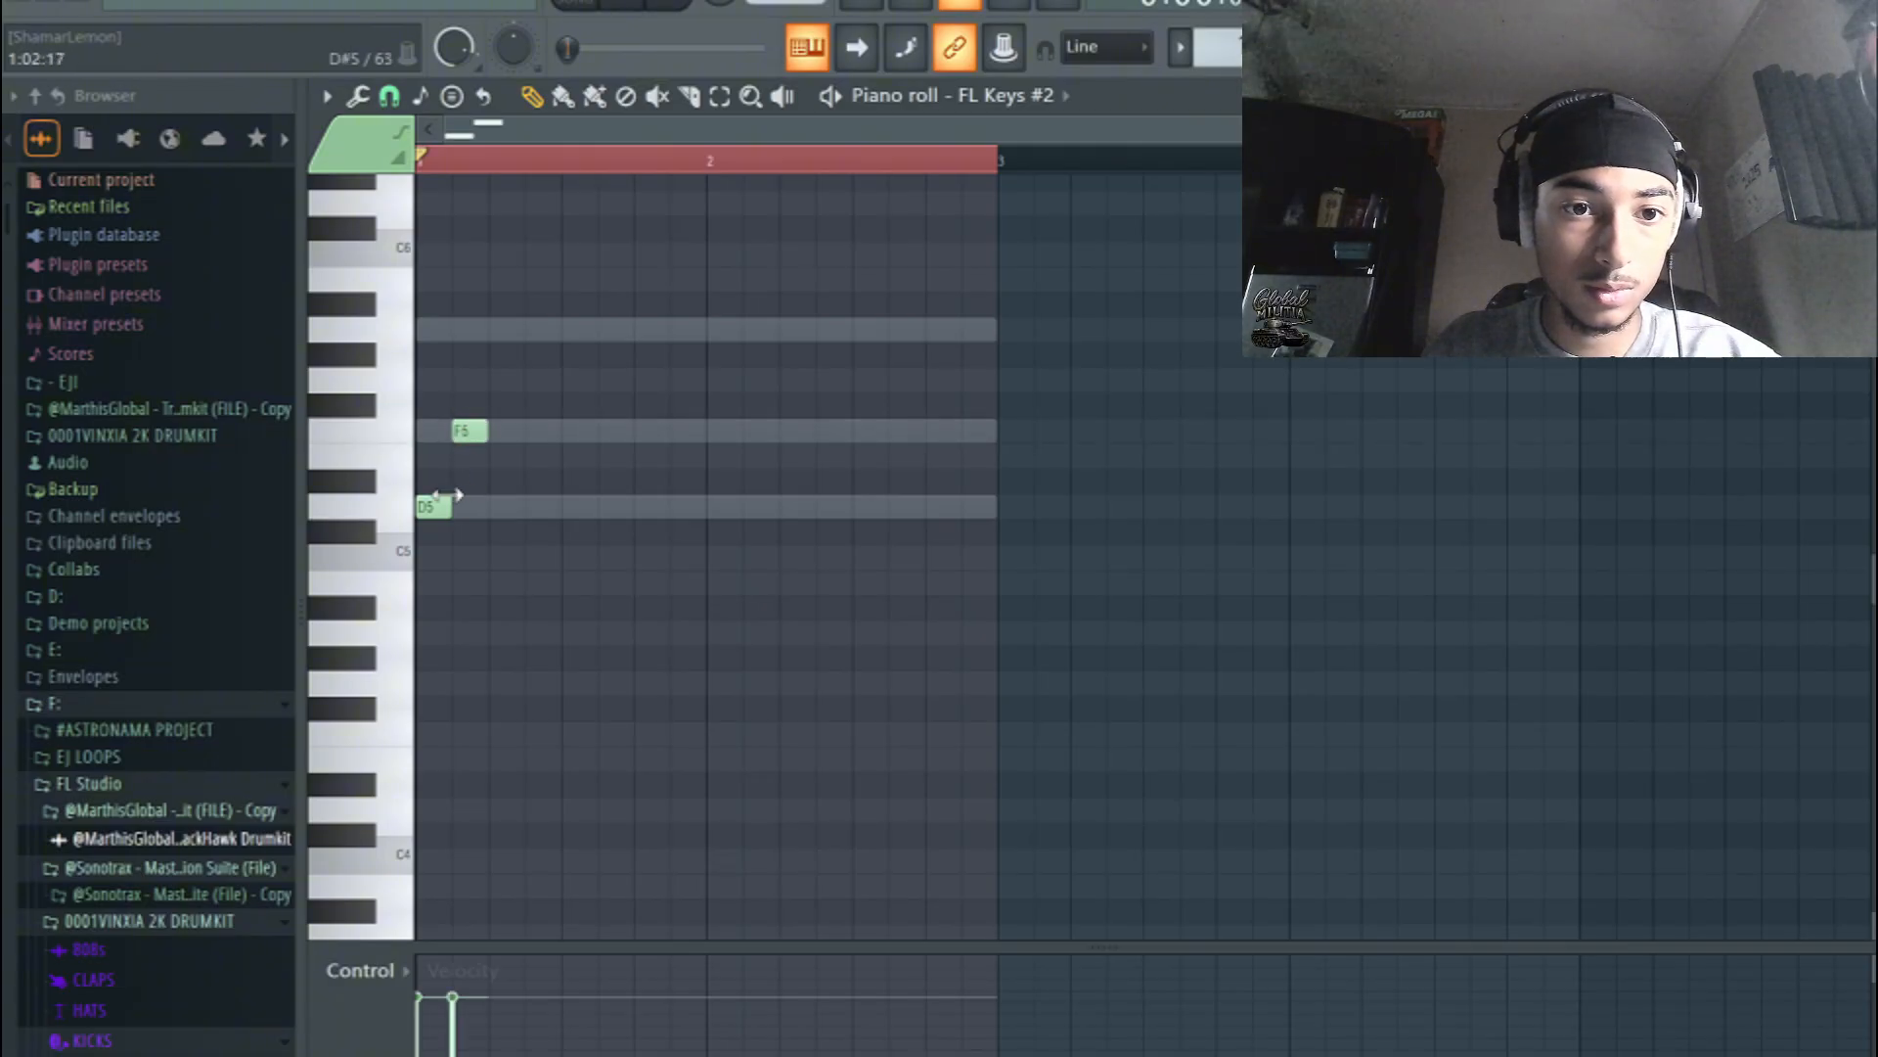
- Rearrange the opening into a phrase of consecutive two-step notes A5, D5, F5 and E5 from bar 1, playing it back
{"action": "left_click_drag", "start_coordinate": [464, 427], "coordinate": [411, 332]}
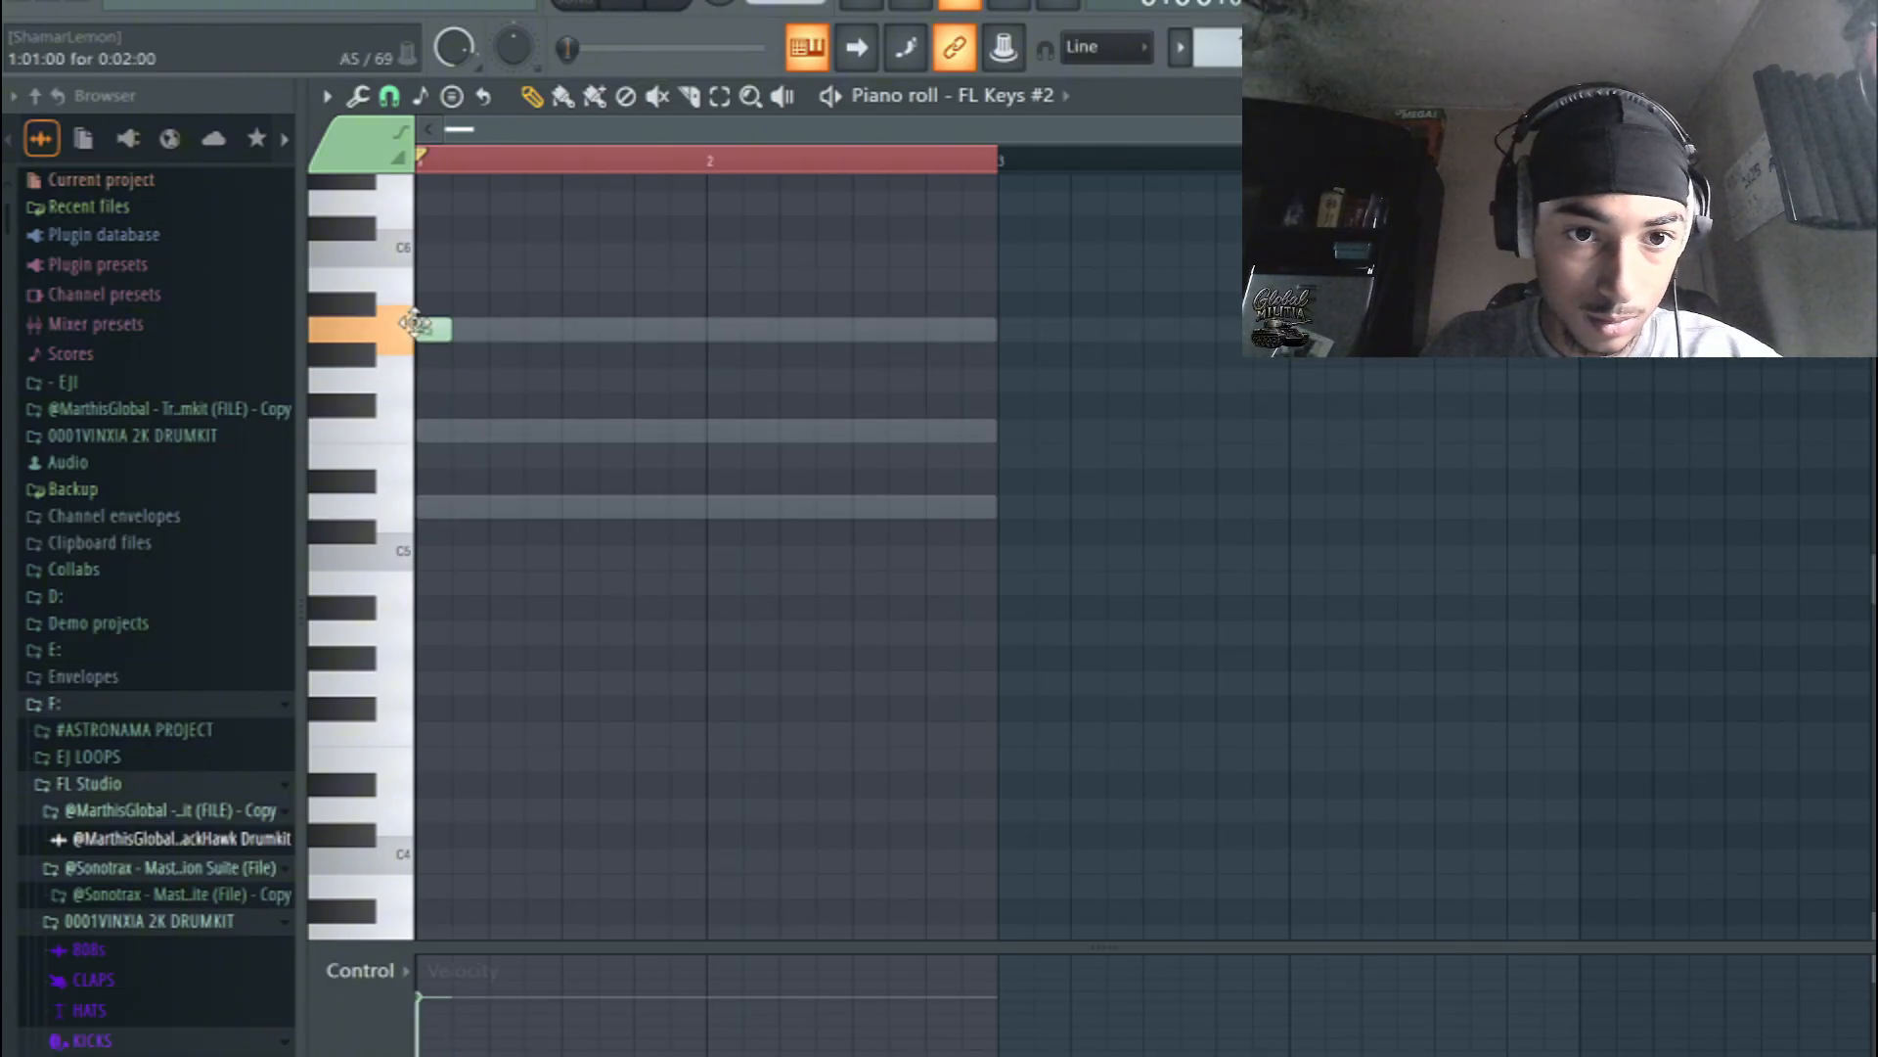
{"action": "key", "text": "space"}
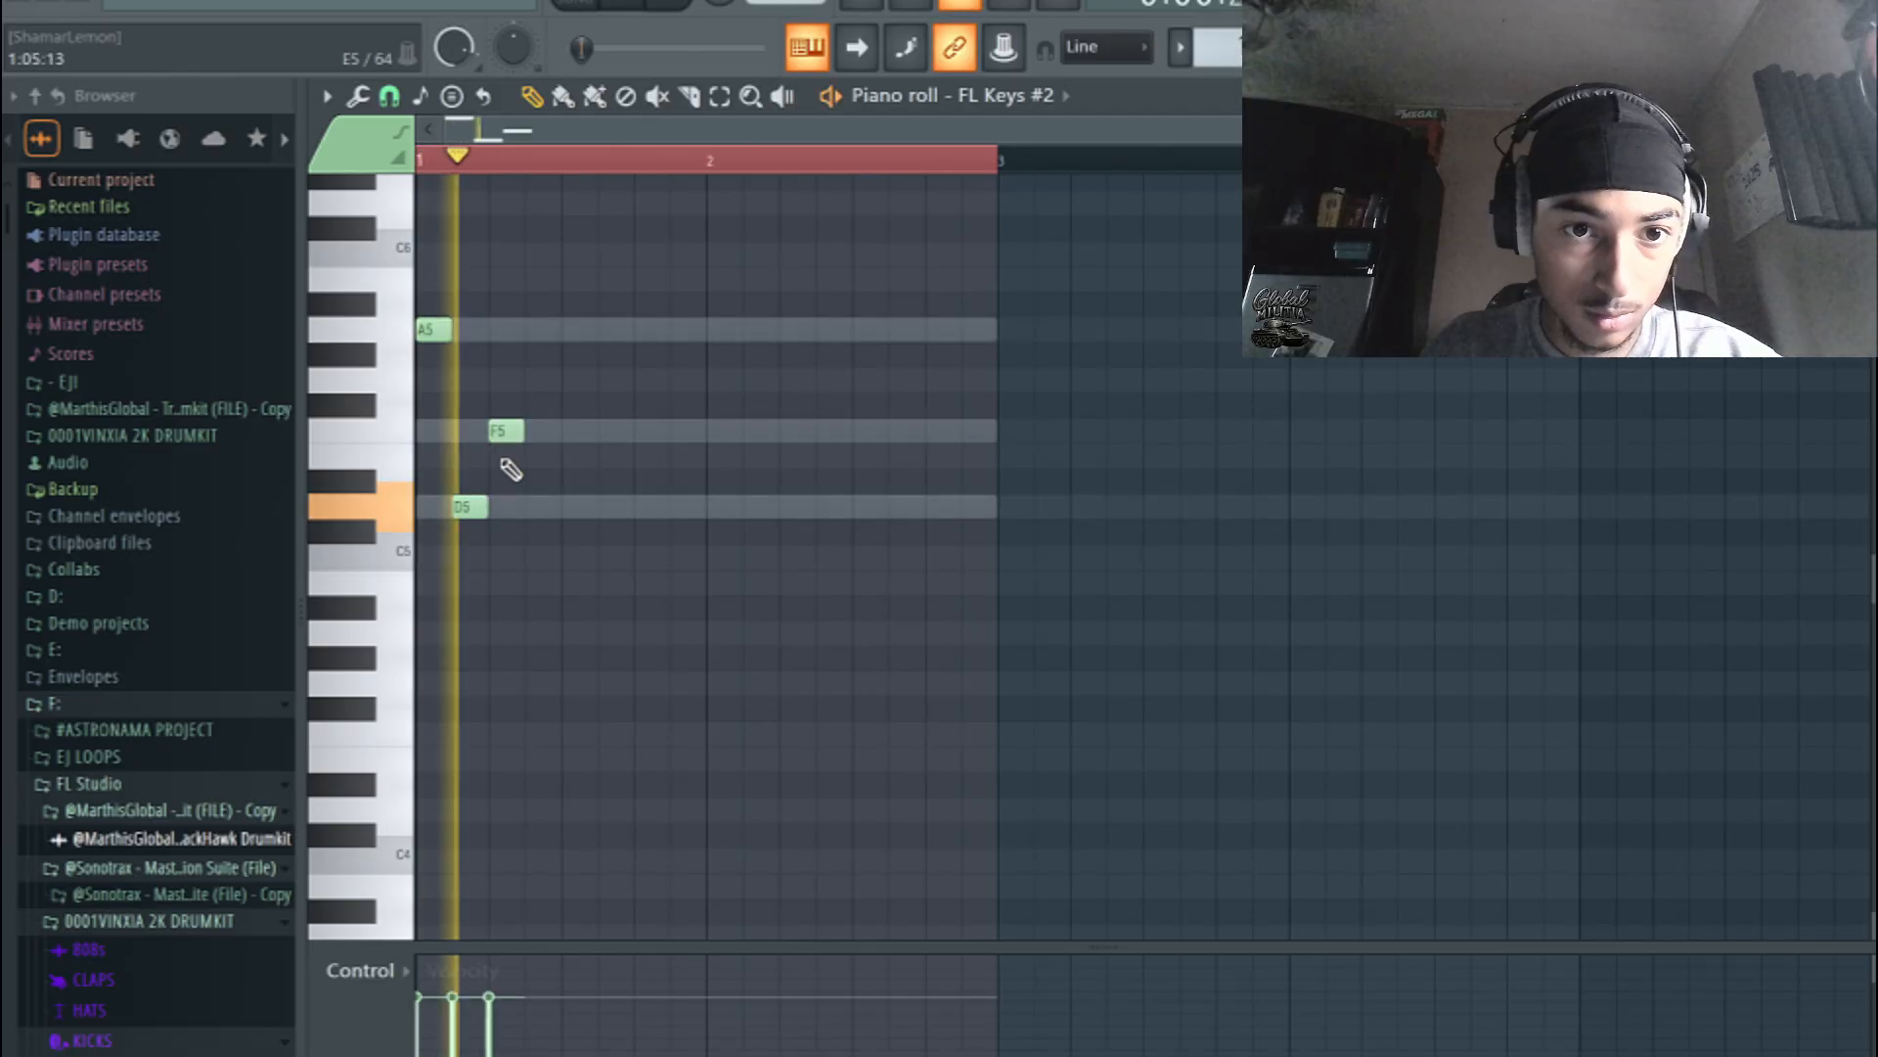
{"action": "key", "text": "space"}
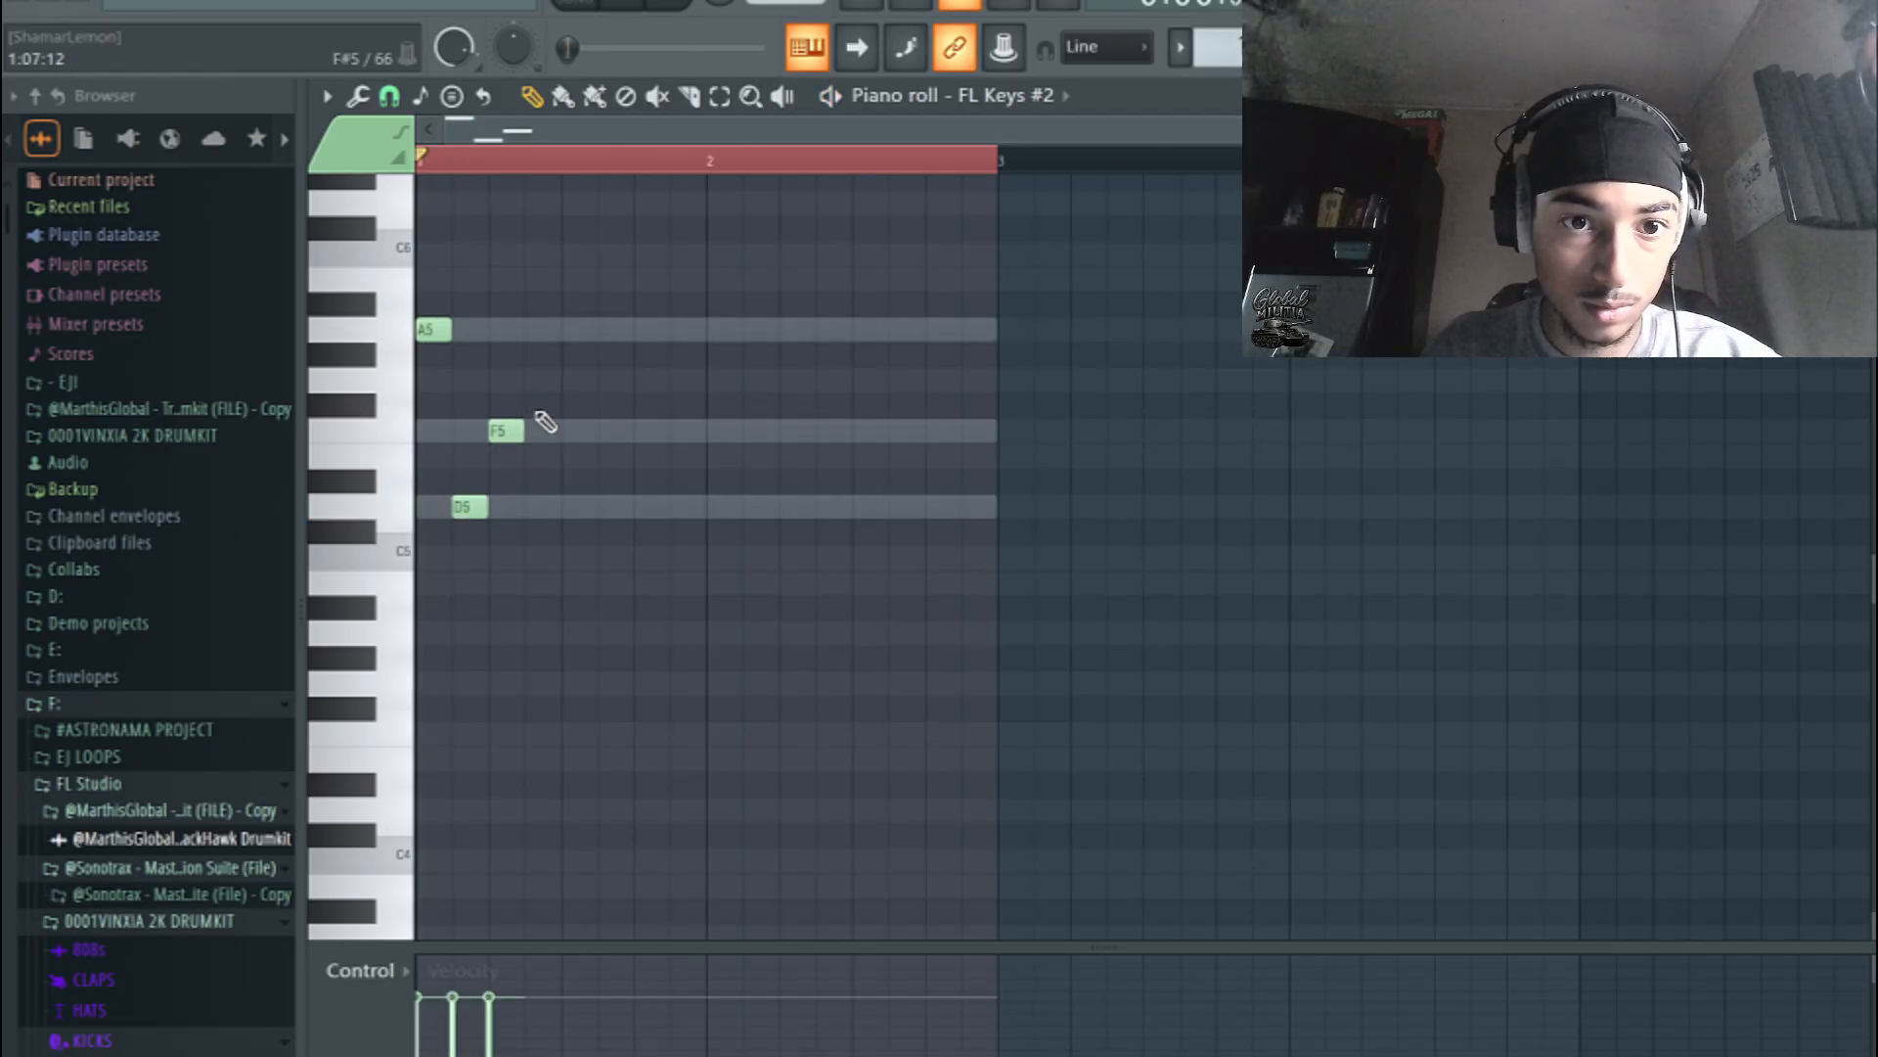
{"action": "left_click_drag", "start_coordinate": [538, 461], "coordinate": [540, 465]}
{"action": "key", "text": "space"}
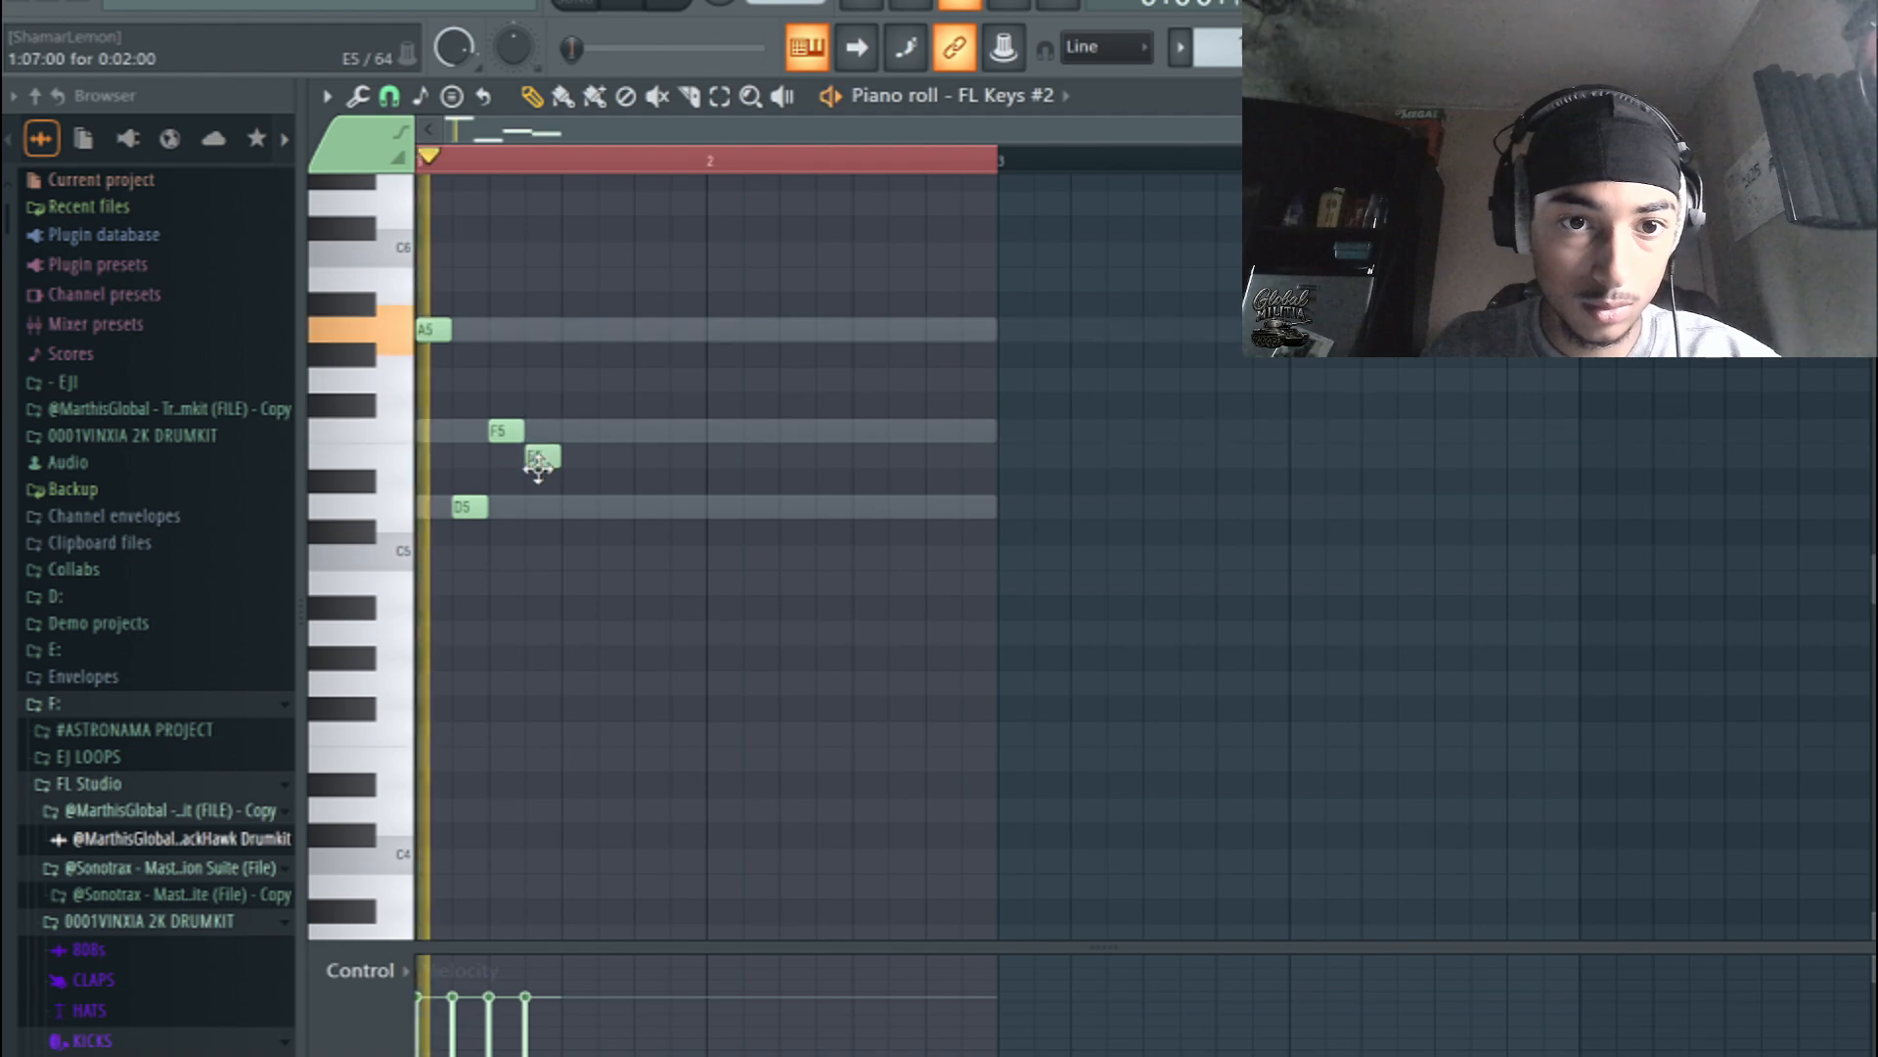
{"action": "key", "text": "space"}
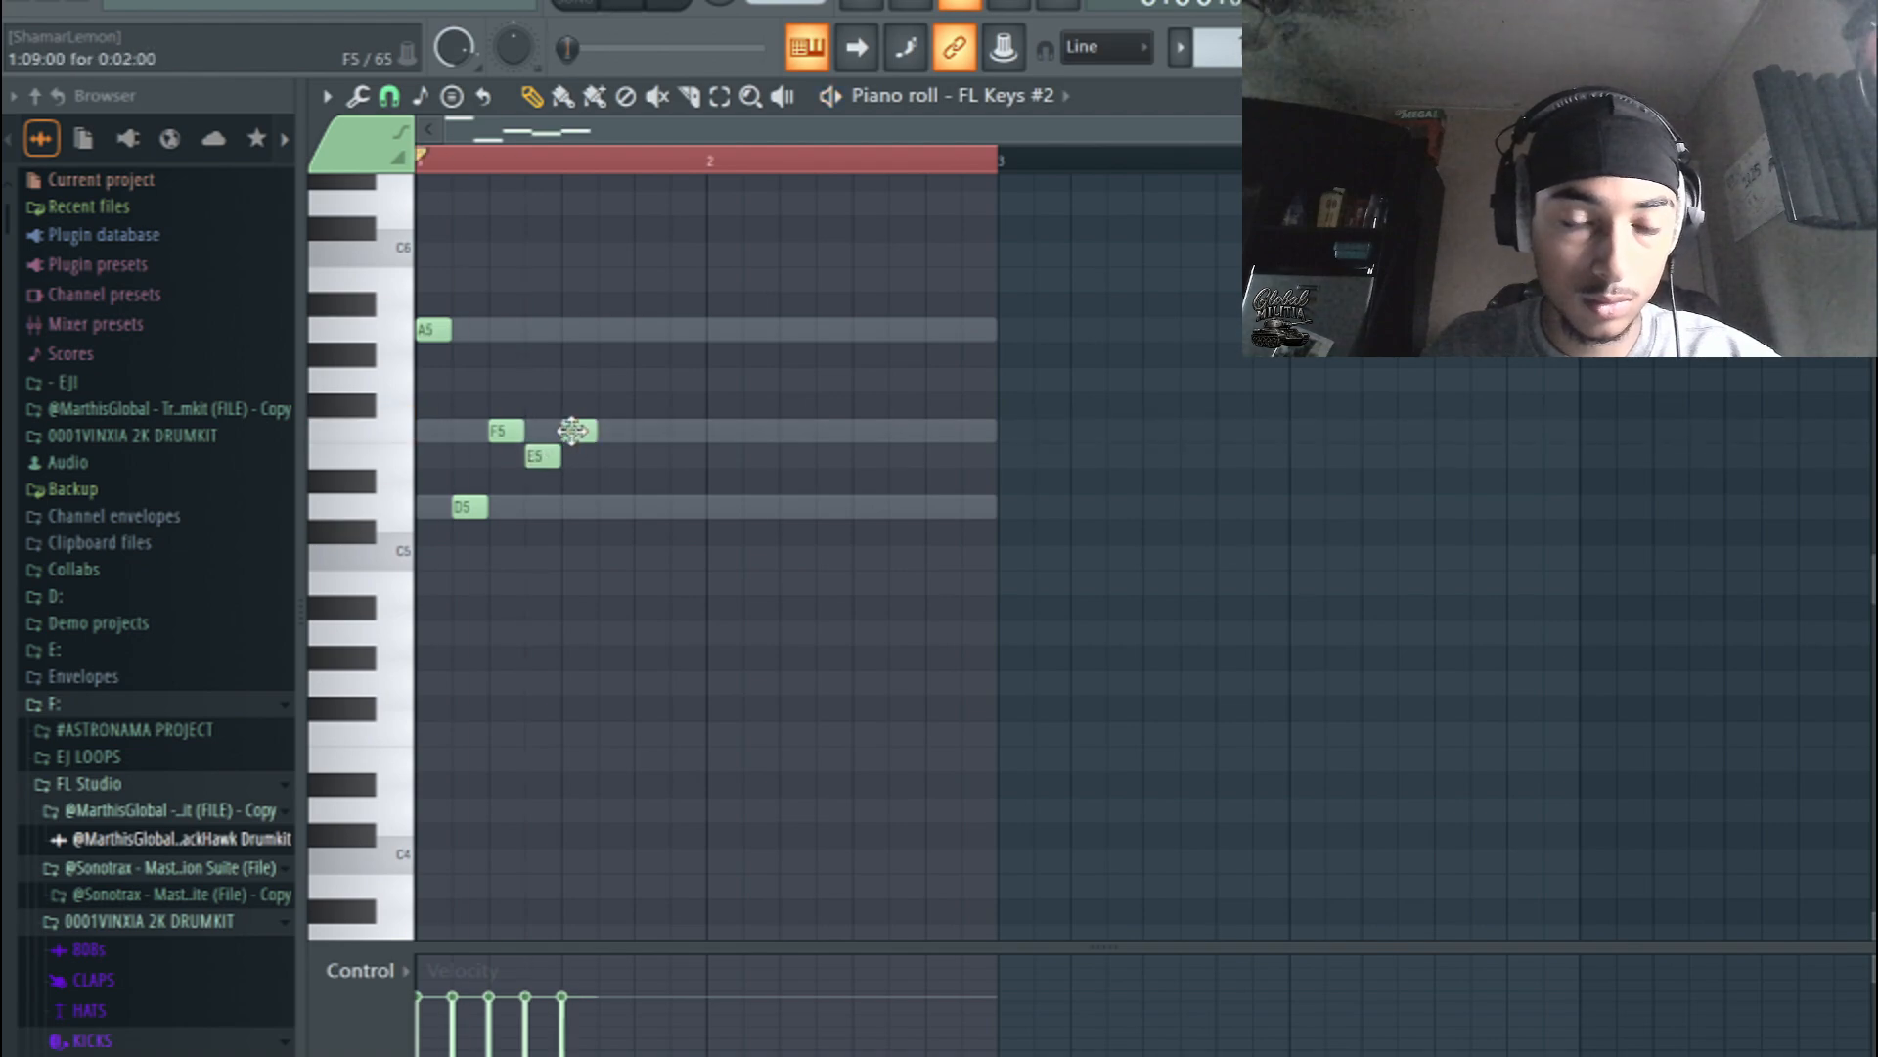
{"action": "key", "text": "space"}
{"action": "key", "text": "space"}
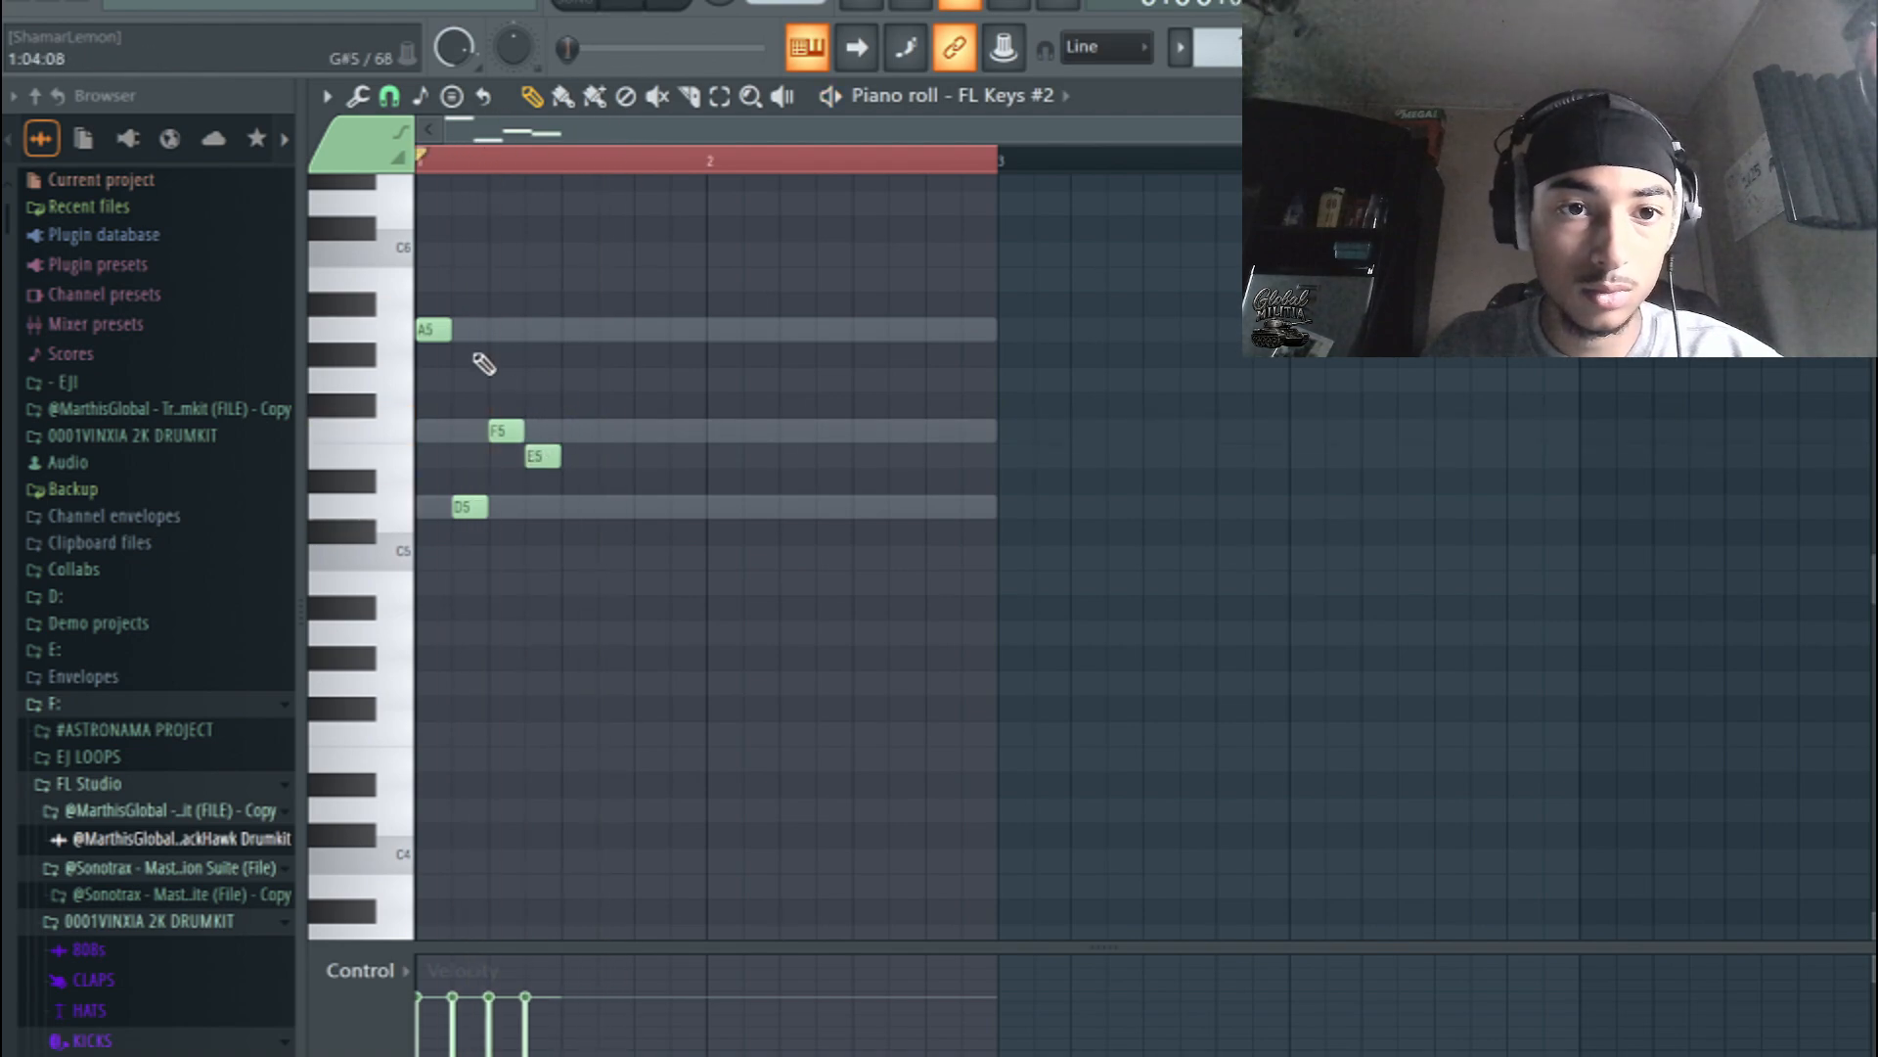
- Duplicate the four-note phrase so it repeats every half bar across bars 1 and 2
{"action": "key", "text": "ctrl+a"}
{"action": "key", "text": "ctrl+b"}
{"action": "key", "text": "space"}
{"action": "key", "text": "ctrl+d"}
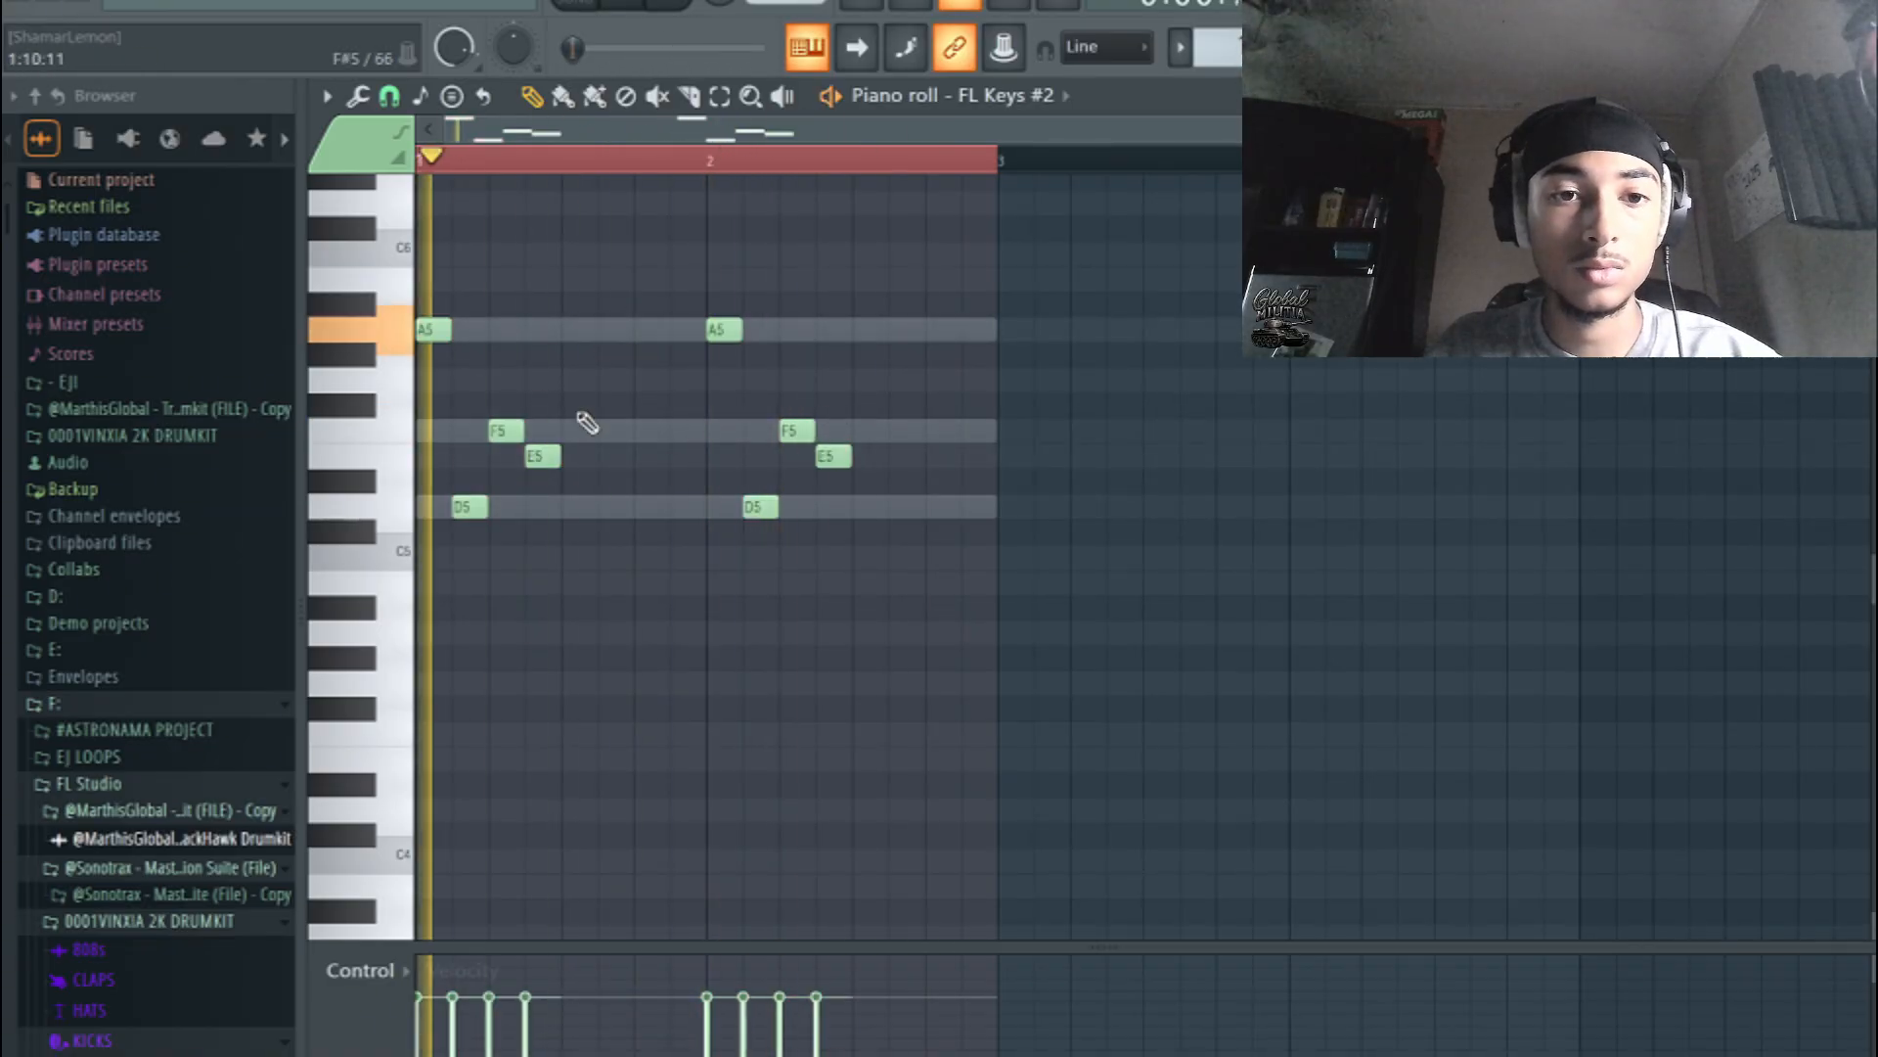
{"action": "key", "text": "ctrl+a"}
{"action": "key", "text": "ctrl+b"}
{"action": "key", "text": "ctrl+d"}
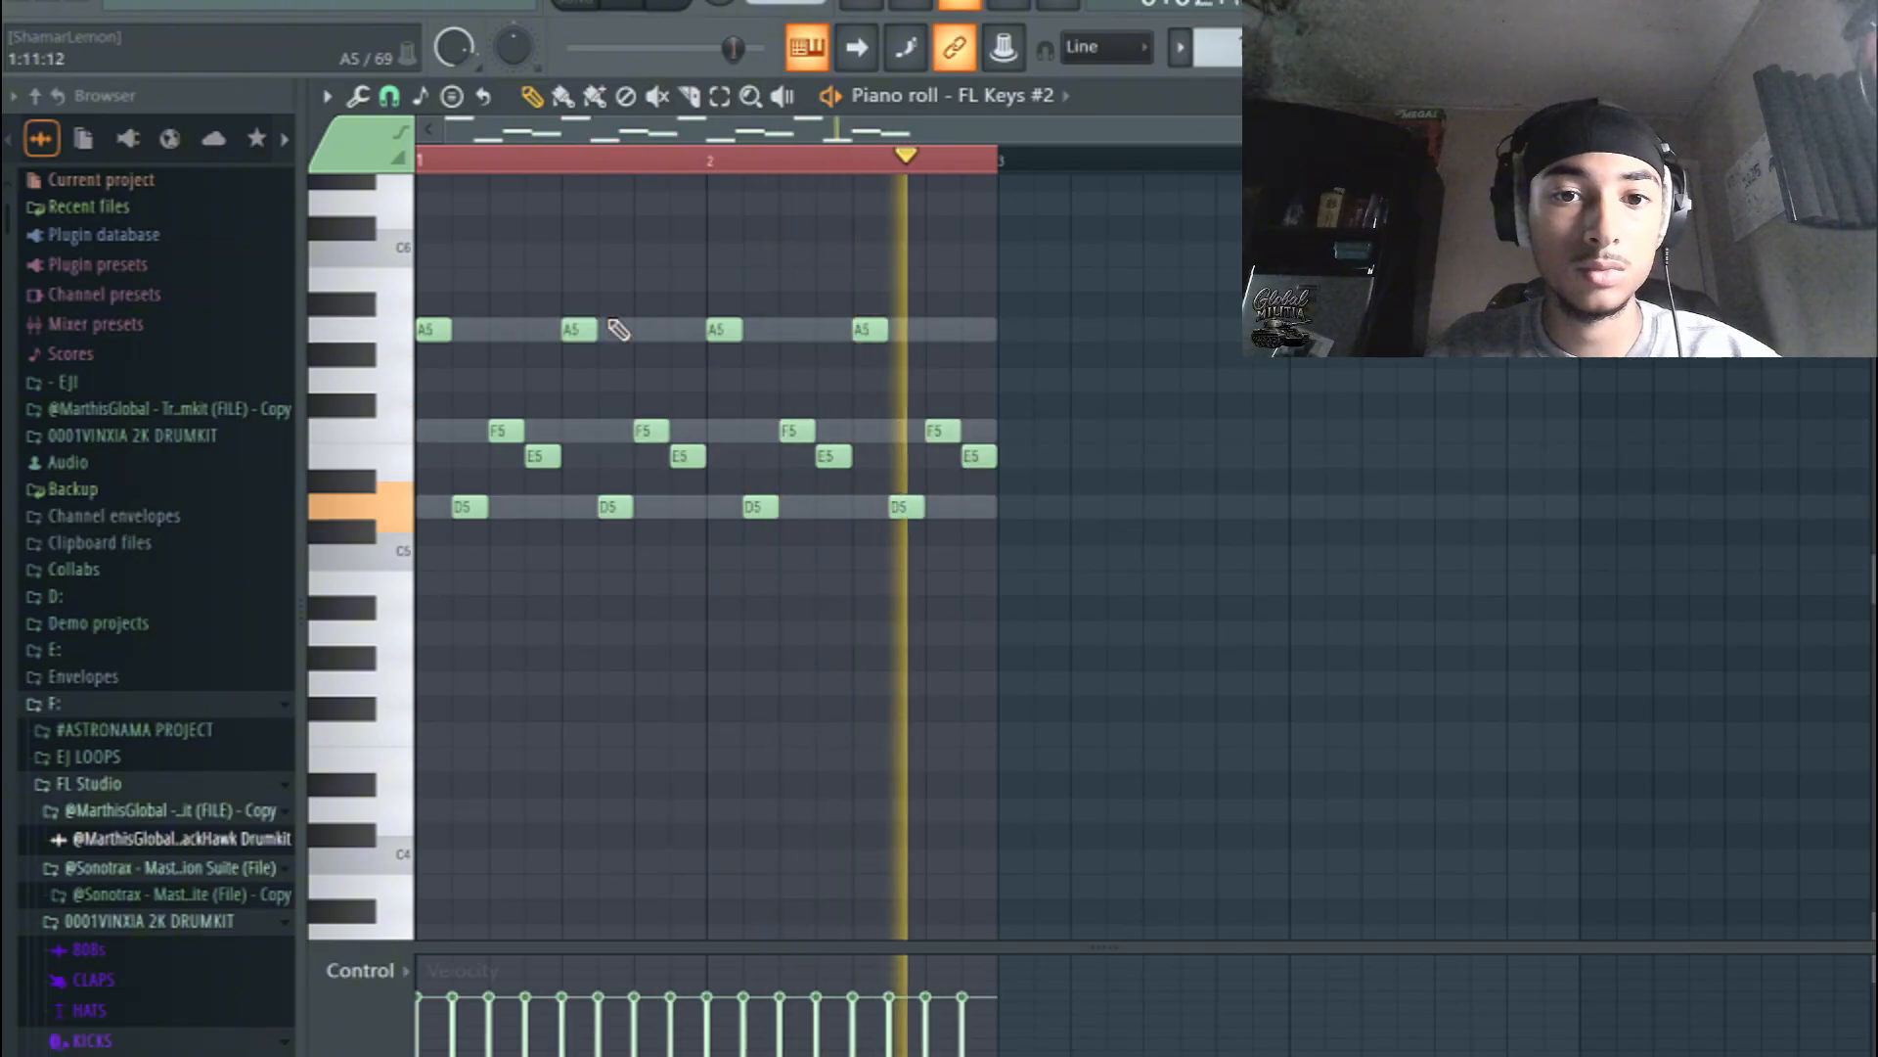
- Delete the A5 notes in the middle of bars 1 and 2, keeping all the D5 notes
{"action": "right_click", "coordinate": [617, 507]}
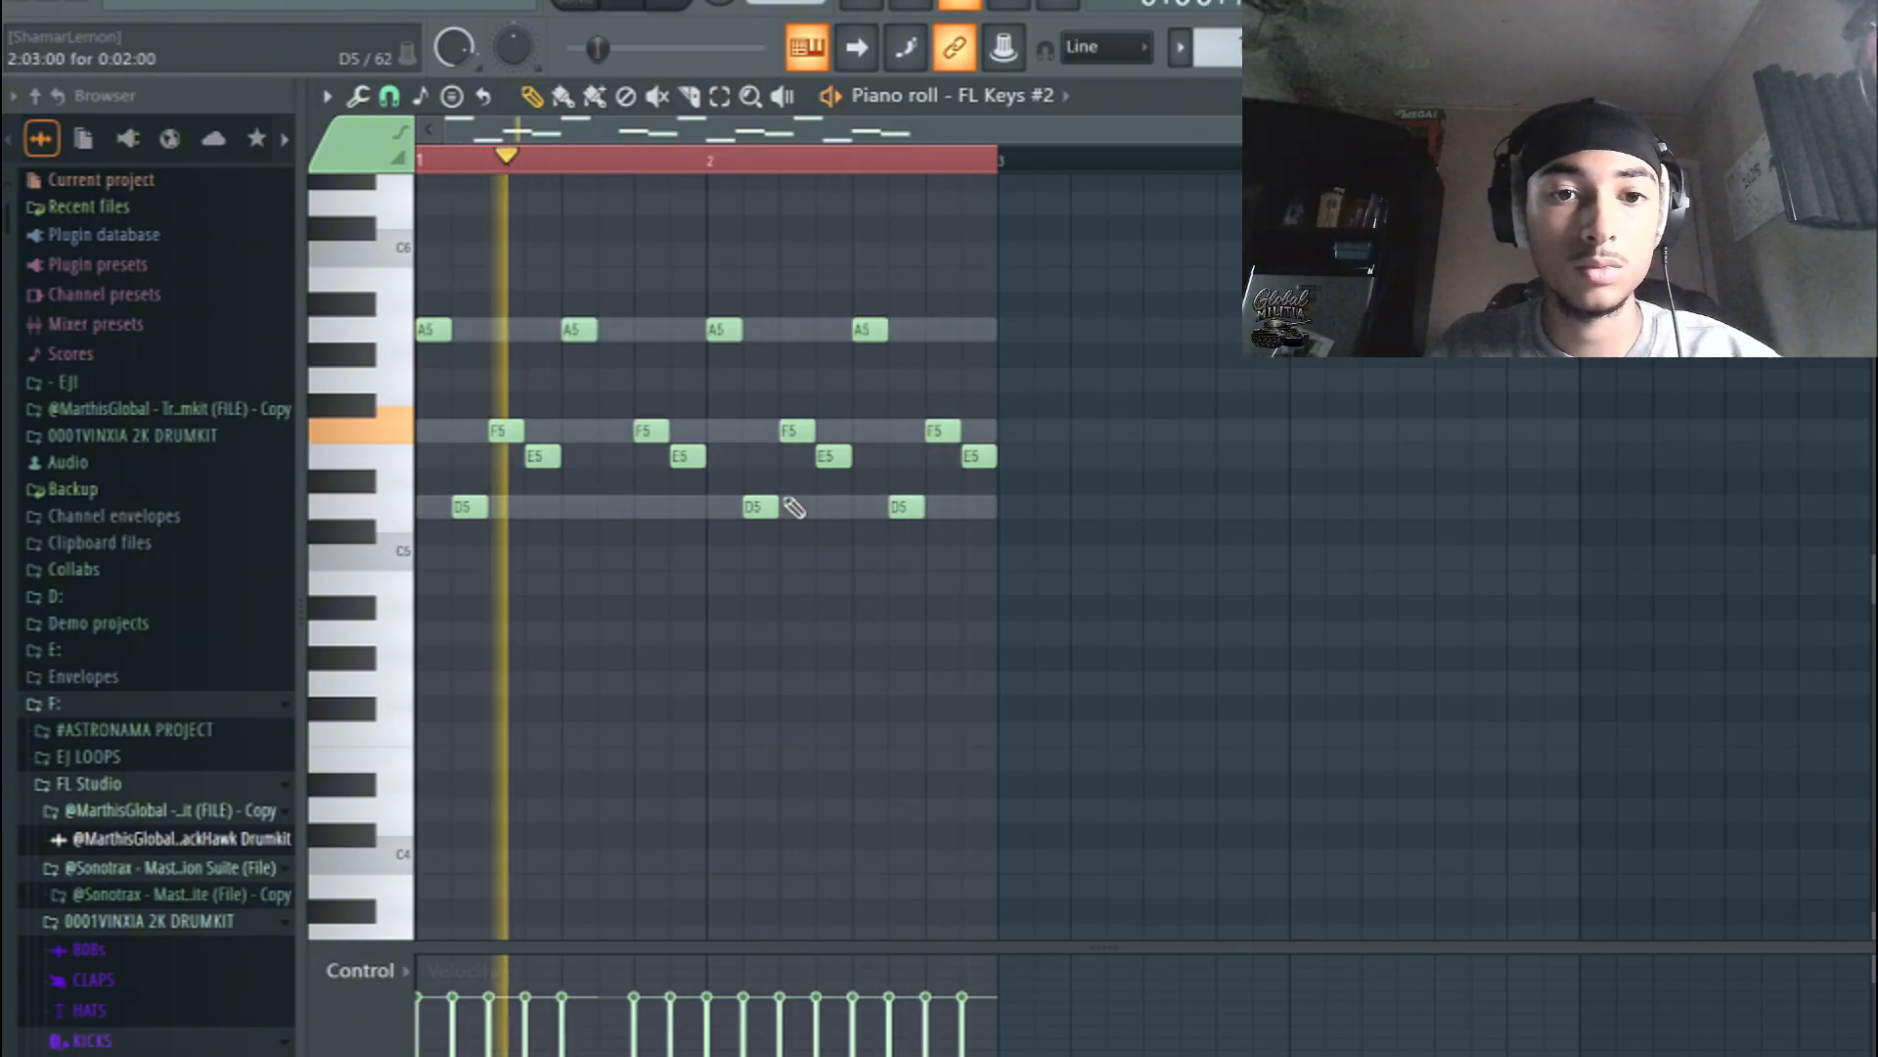
{"action": "left_click", "coordinate": [615, 507]}
{"action": "right_click", "coordinate": [579, 330]}
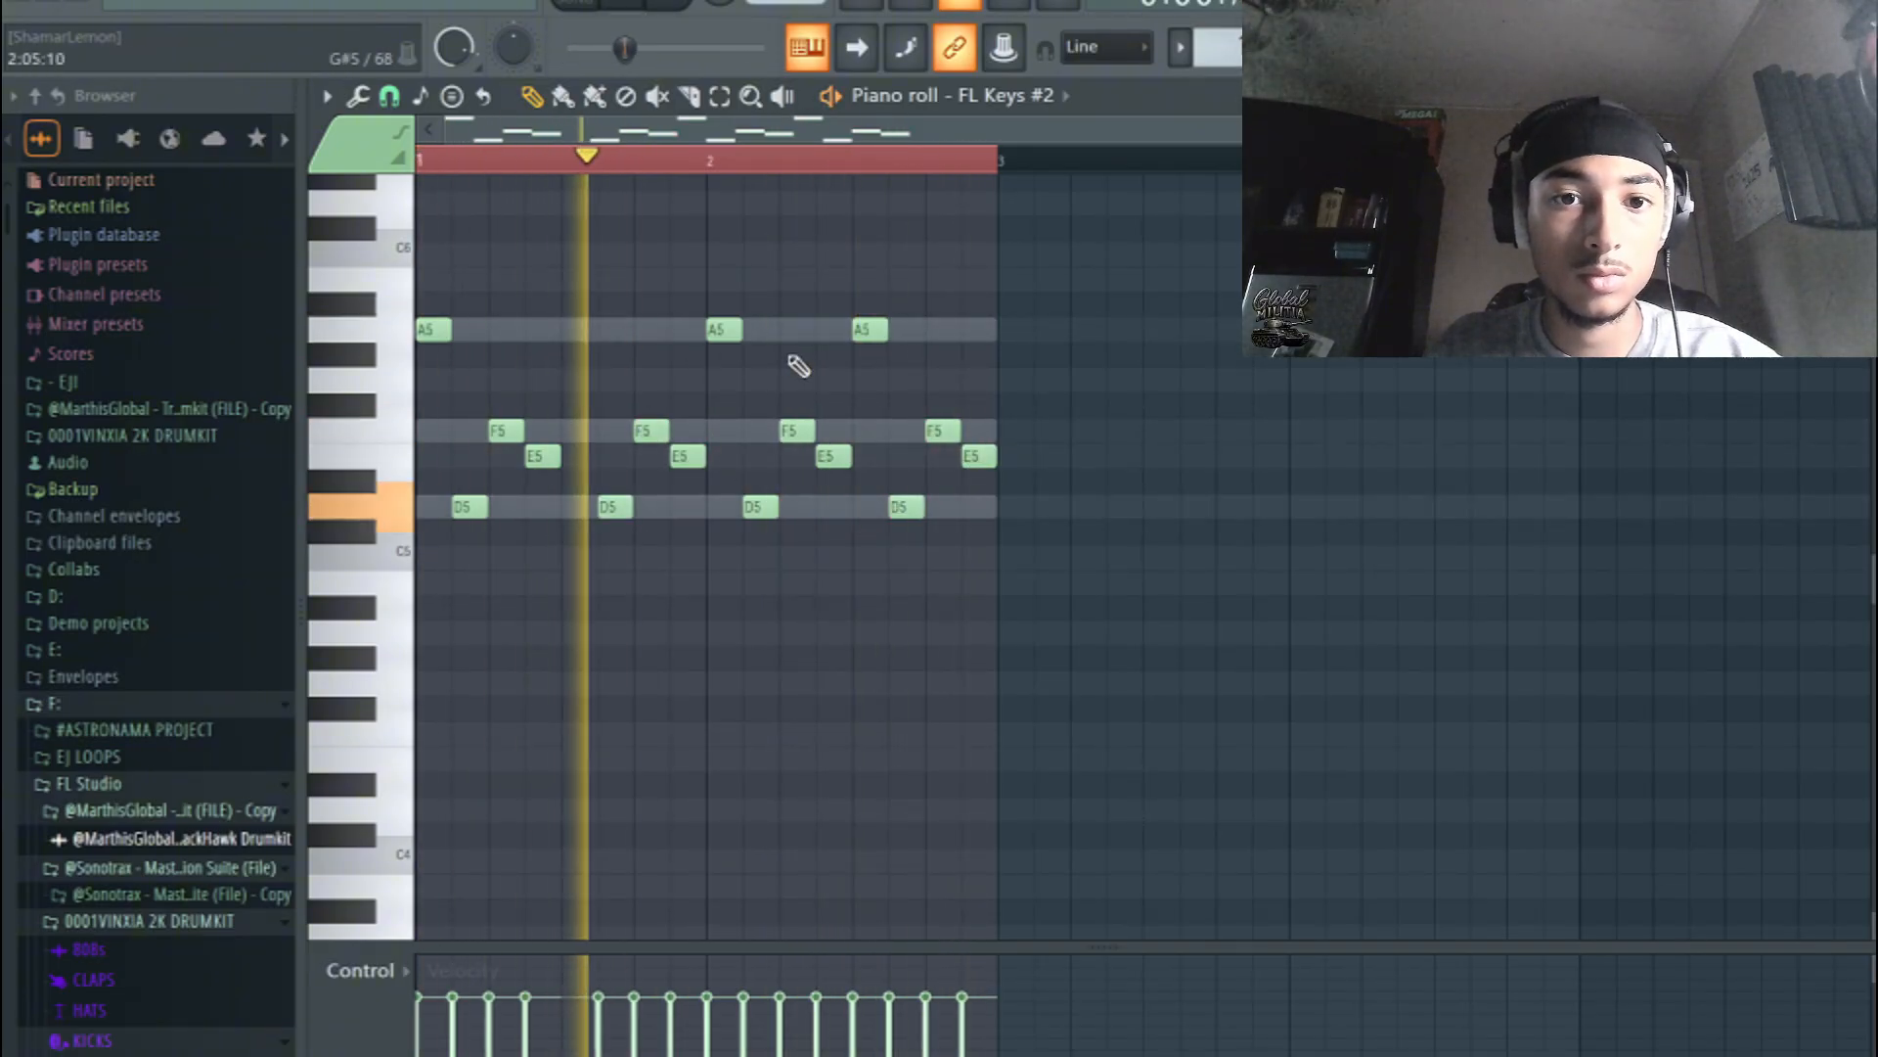
{"action": "right_click", "coordinate": [869, 330]}
{"action": "key", "text": "space"}
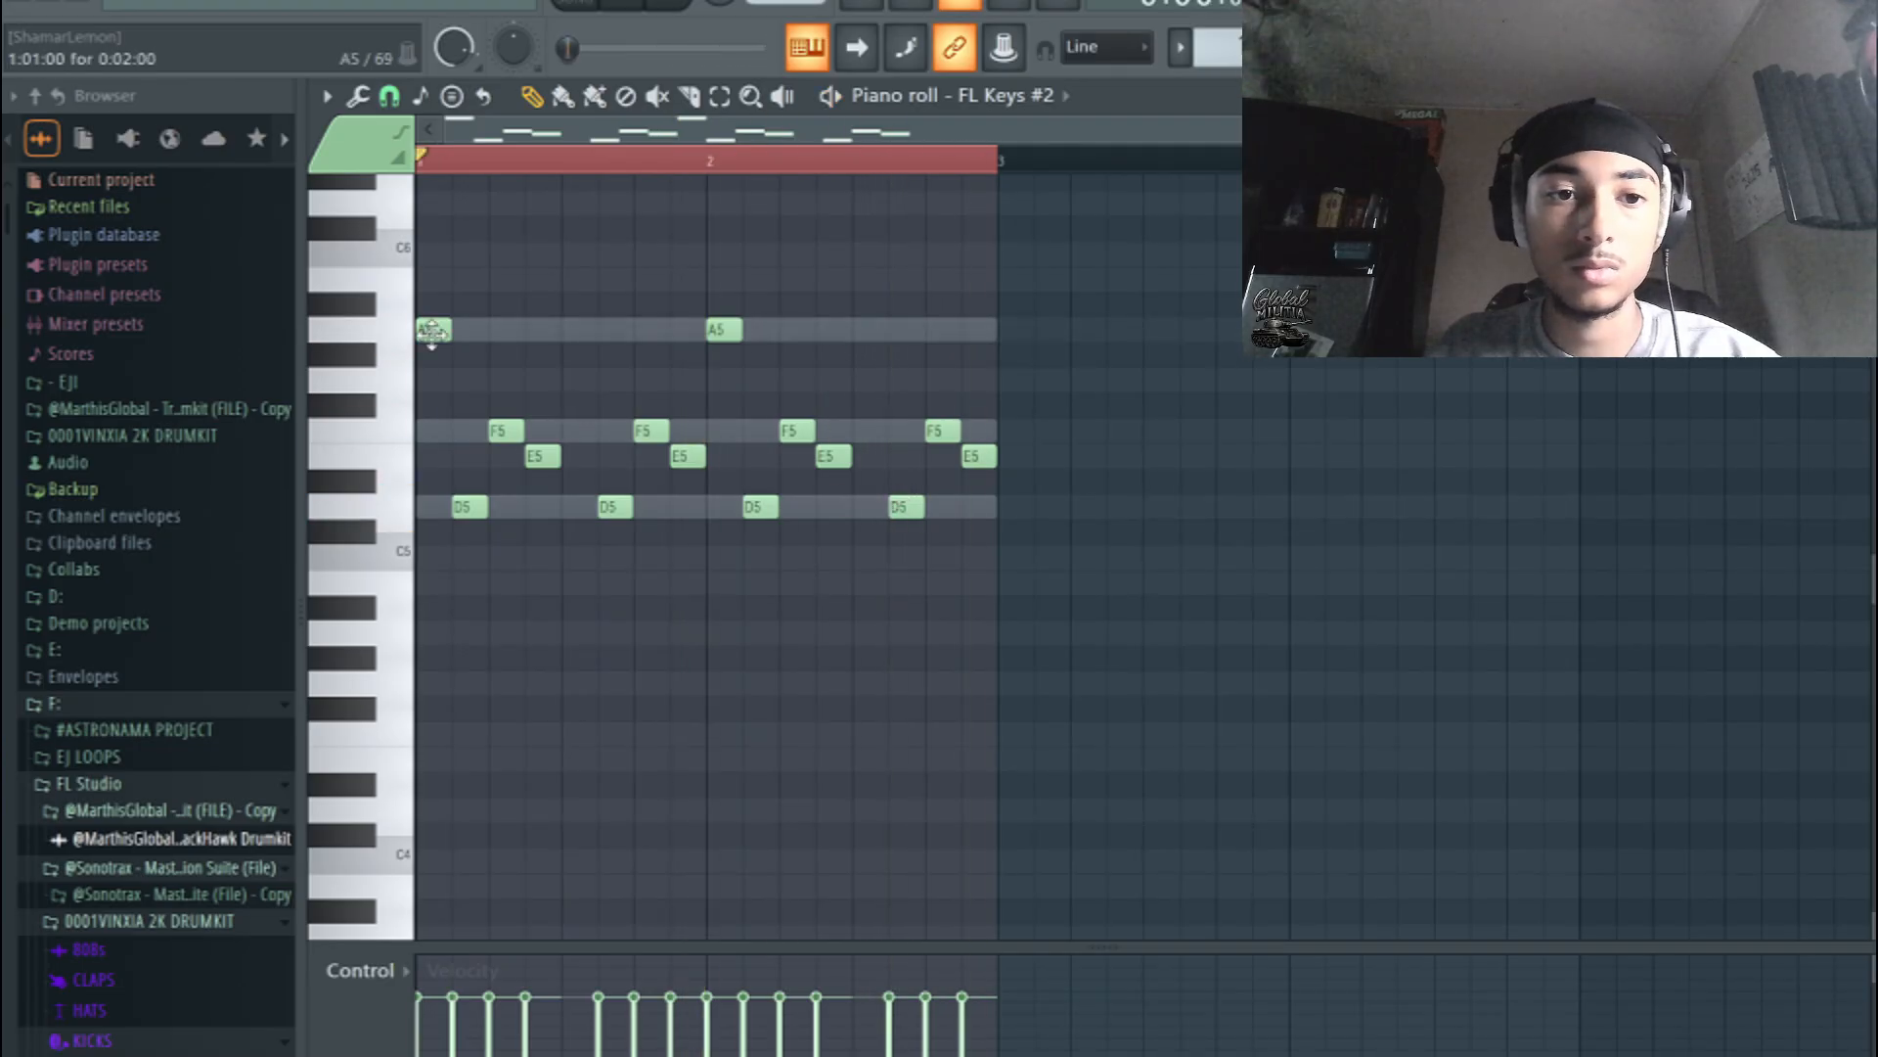
- Lower the two remaining A5 notes by one octave, and raise the whole melody by one octave
{"action": "left_click_drag", "start_coordinate": [834, 309], "coordinate": [391, 347]}
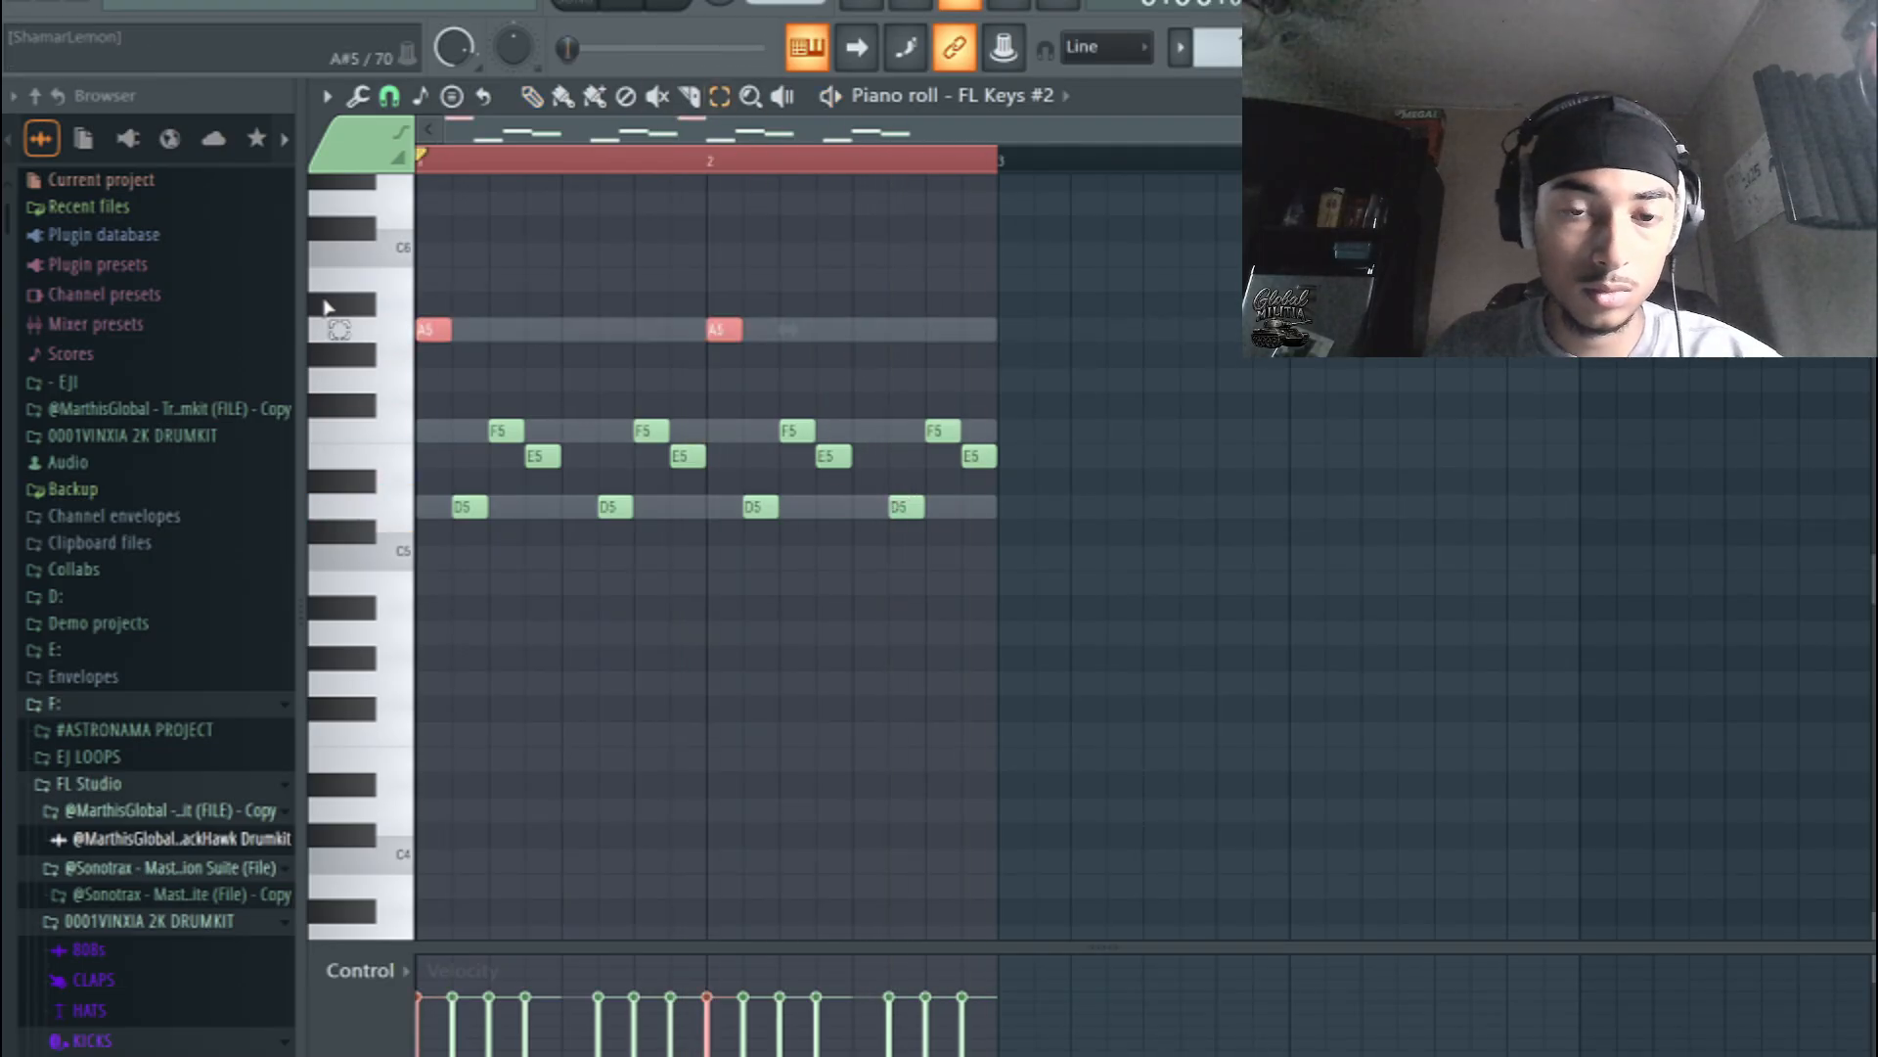
{"action": "key", "text": "ctrl+Down"}
{"action": "key", "text": "space"}
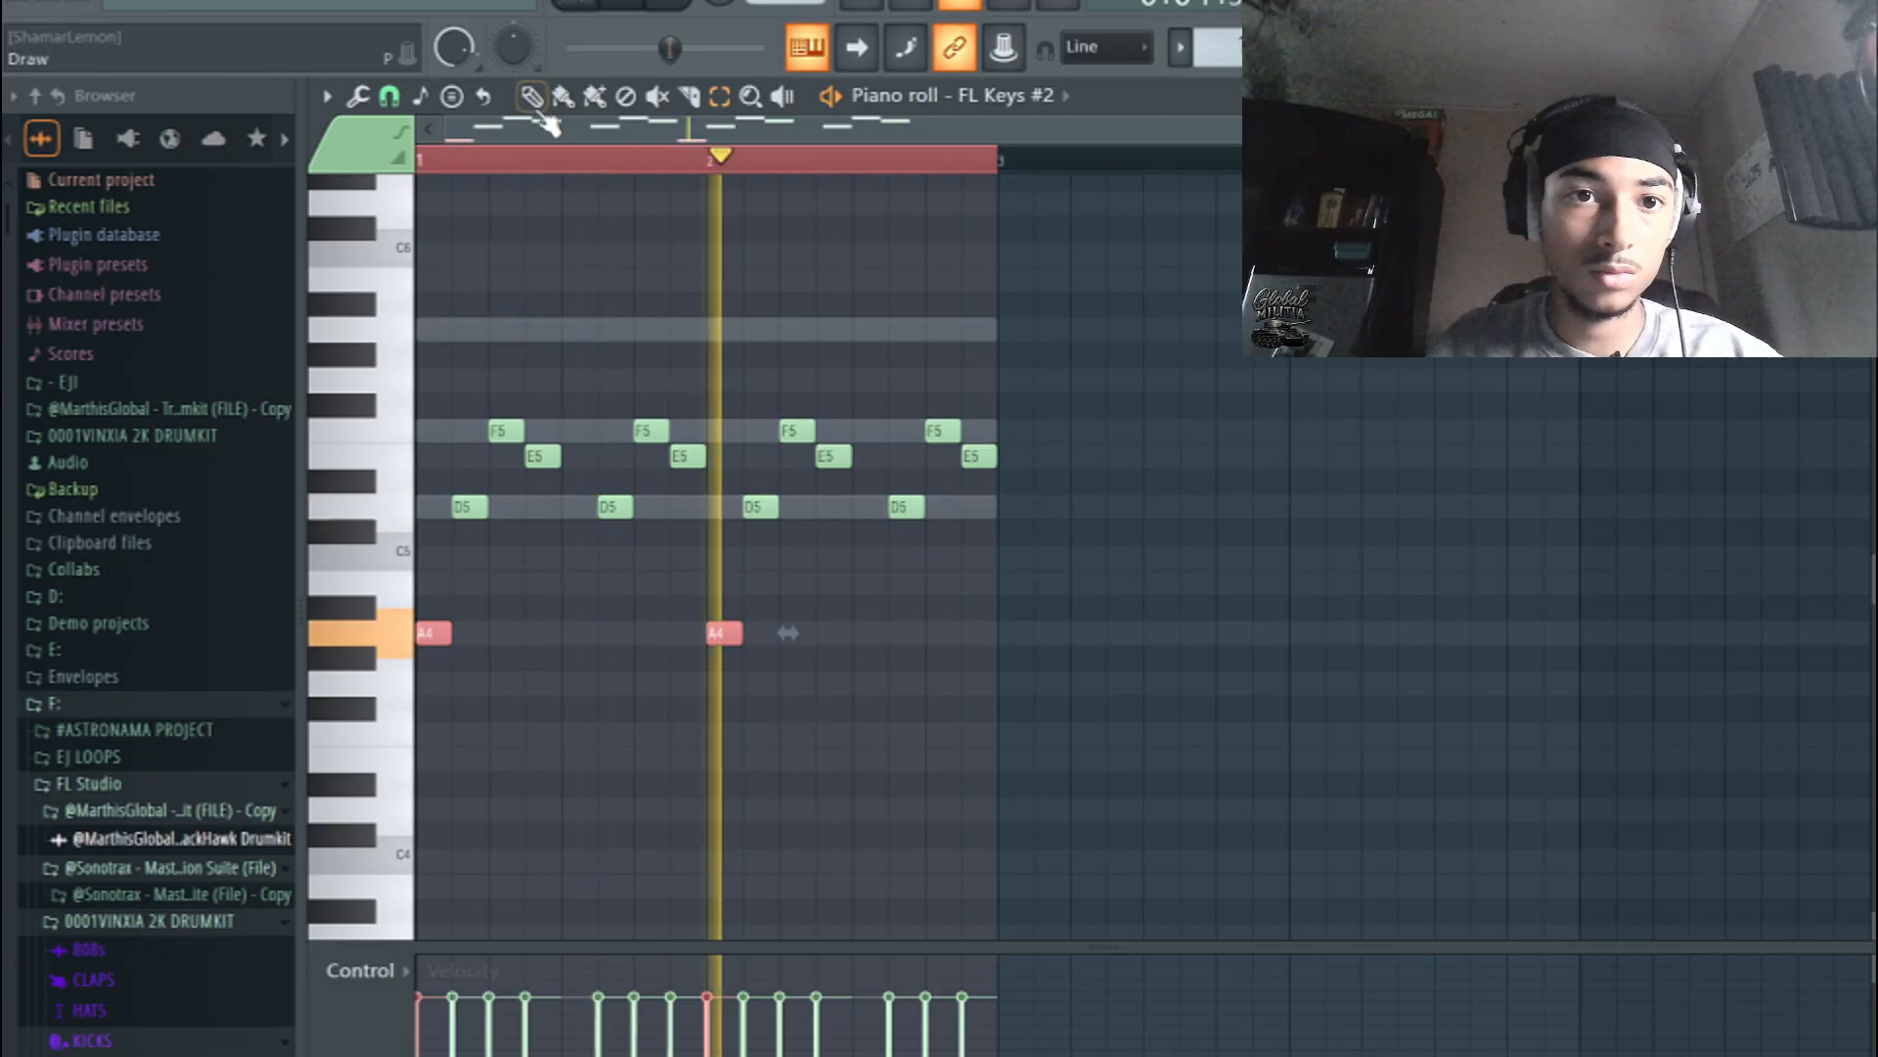
{"action": "key", "text": "ctrl+a"}
{"action": "key", "text": "ctrl+Up"}
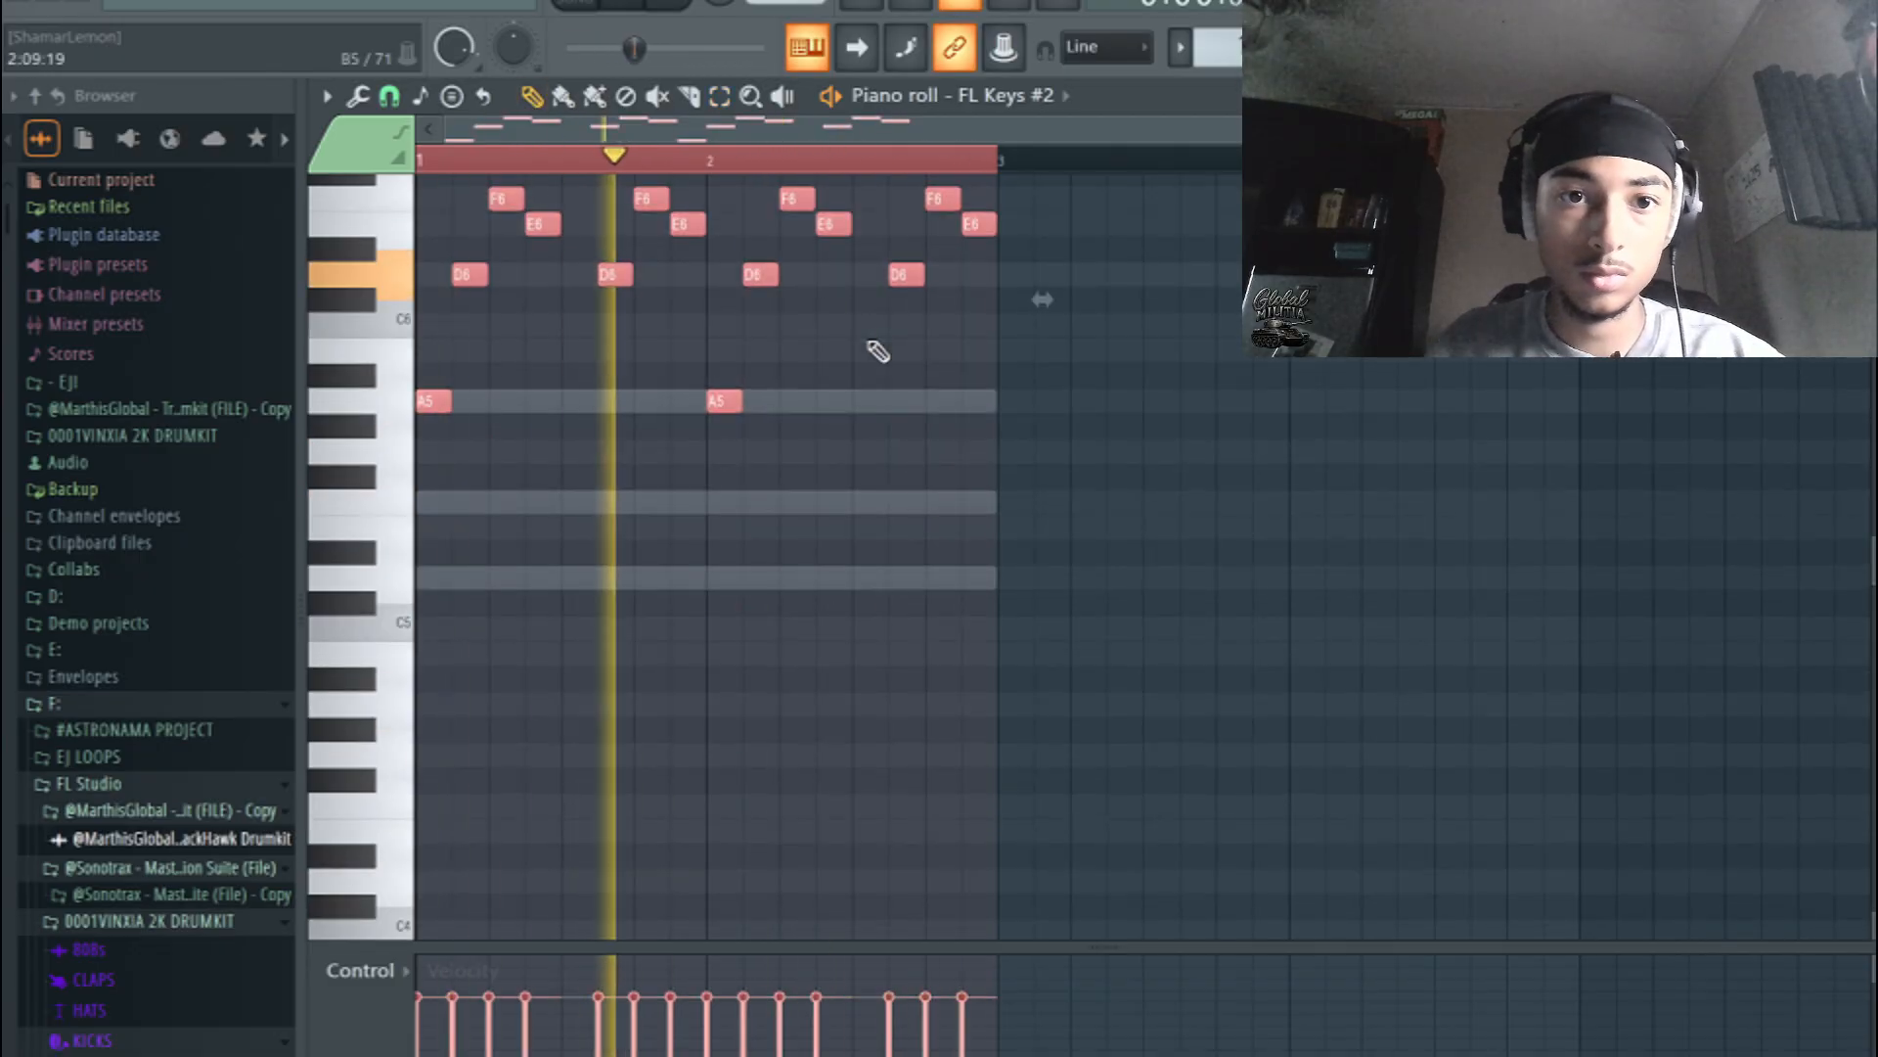
{"action": "scroll", "coordinate": [607, 455], "scroll_direction": "up", "scroll_amount": 2}
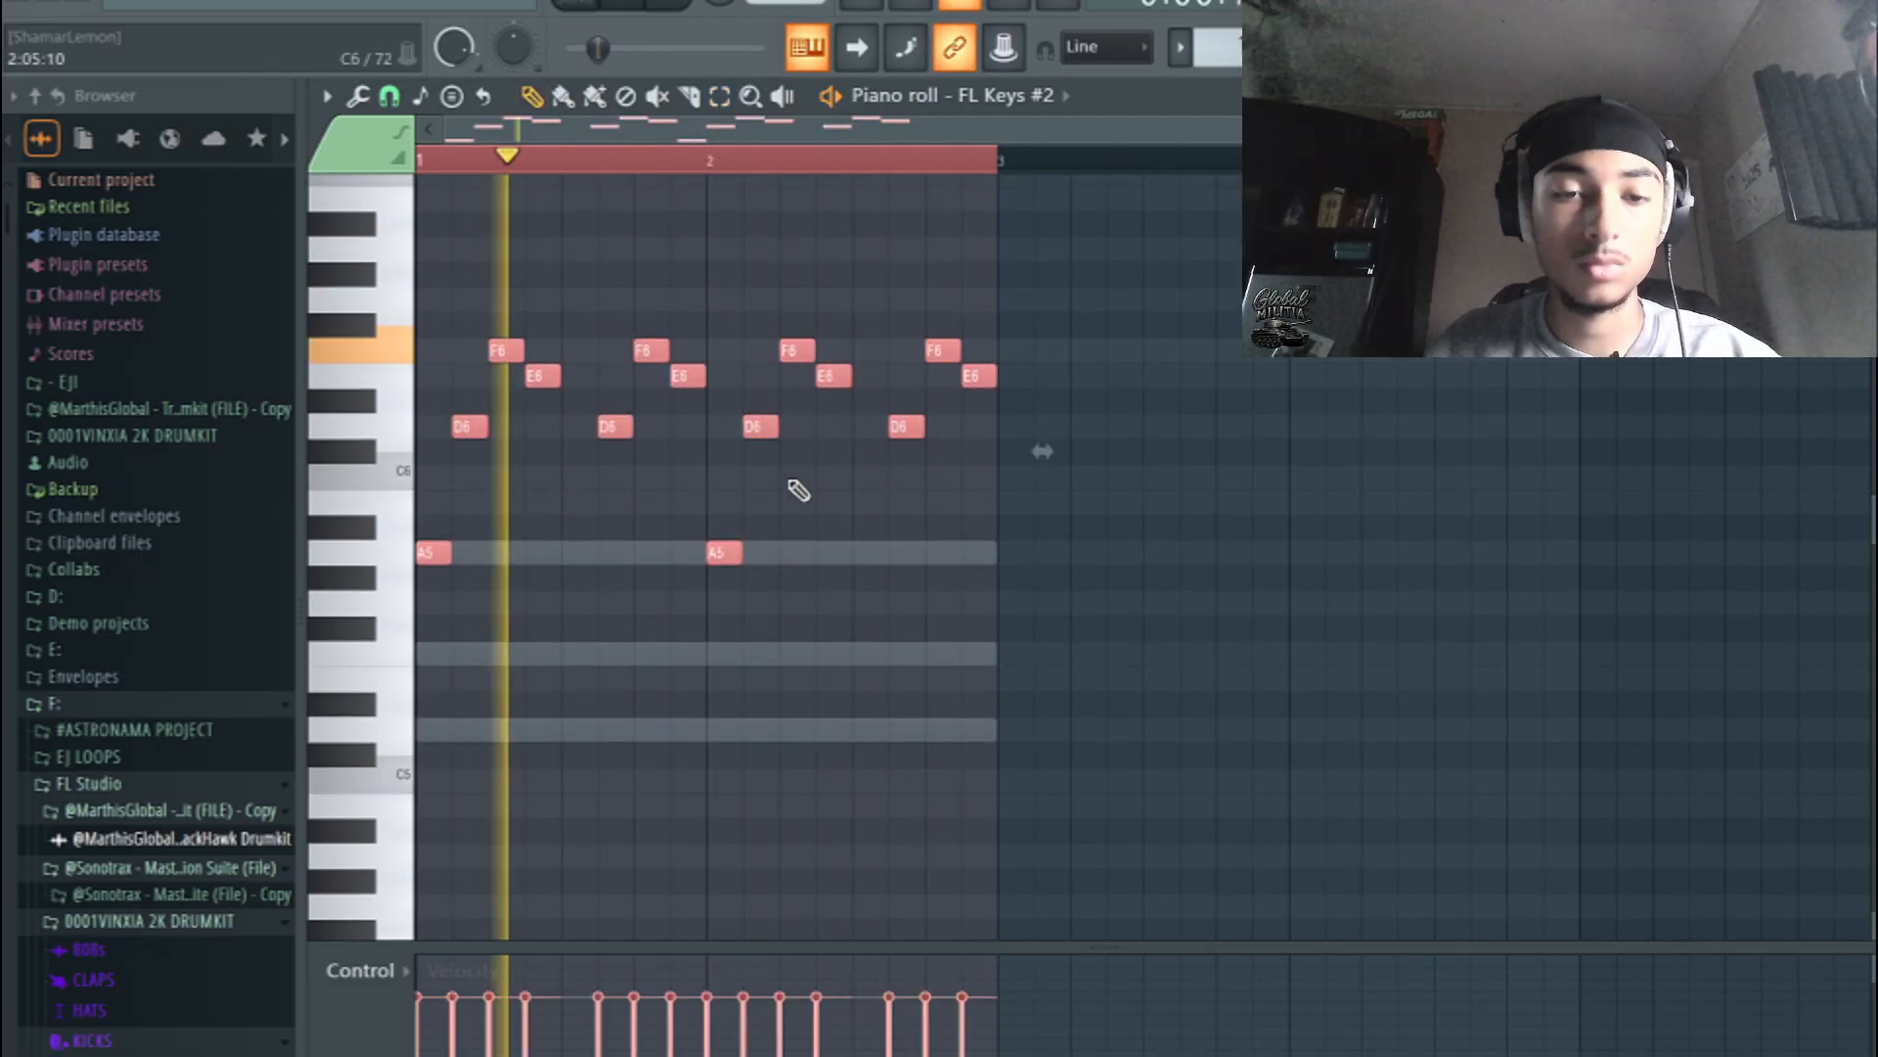
{"action": "left_click", "coordinate": [860, 545]}
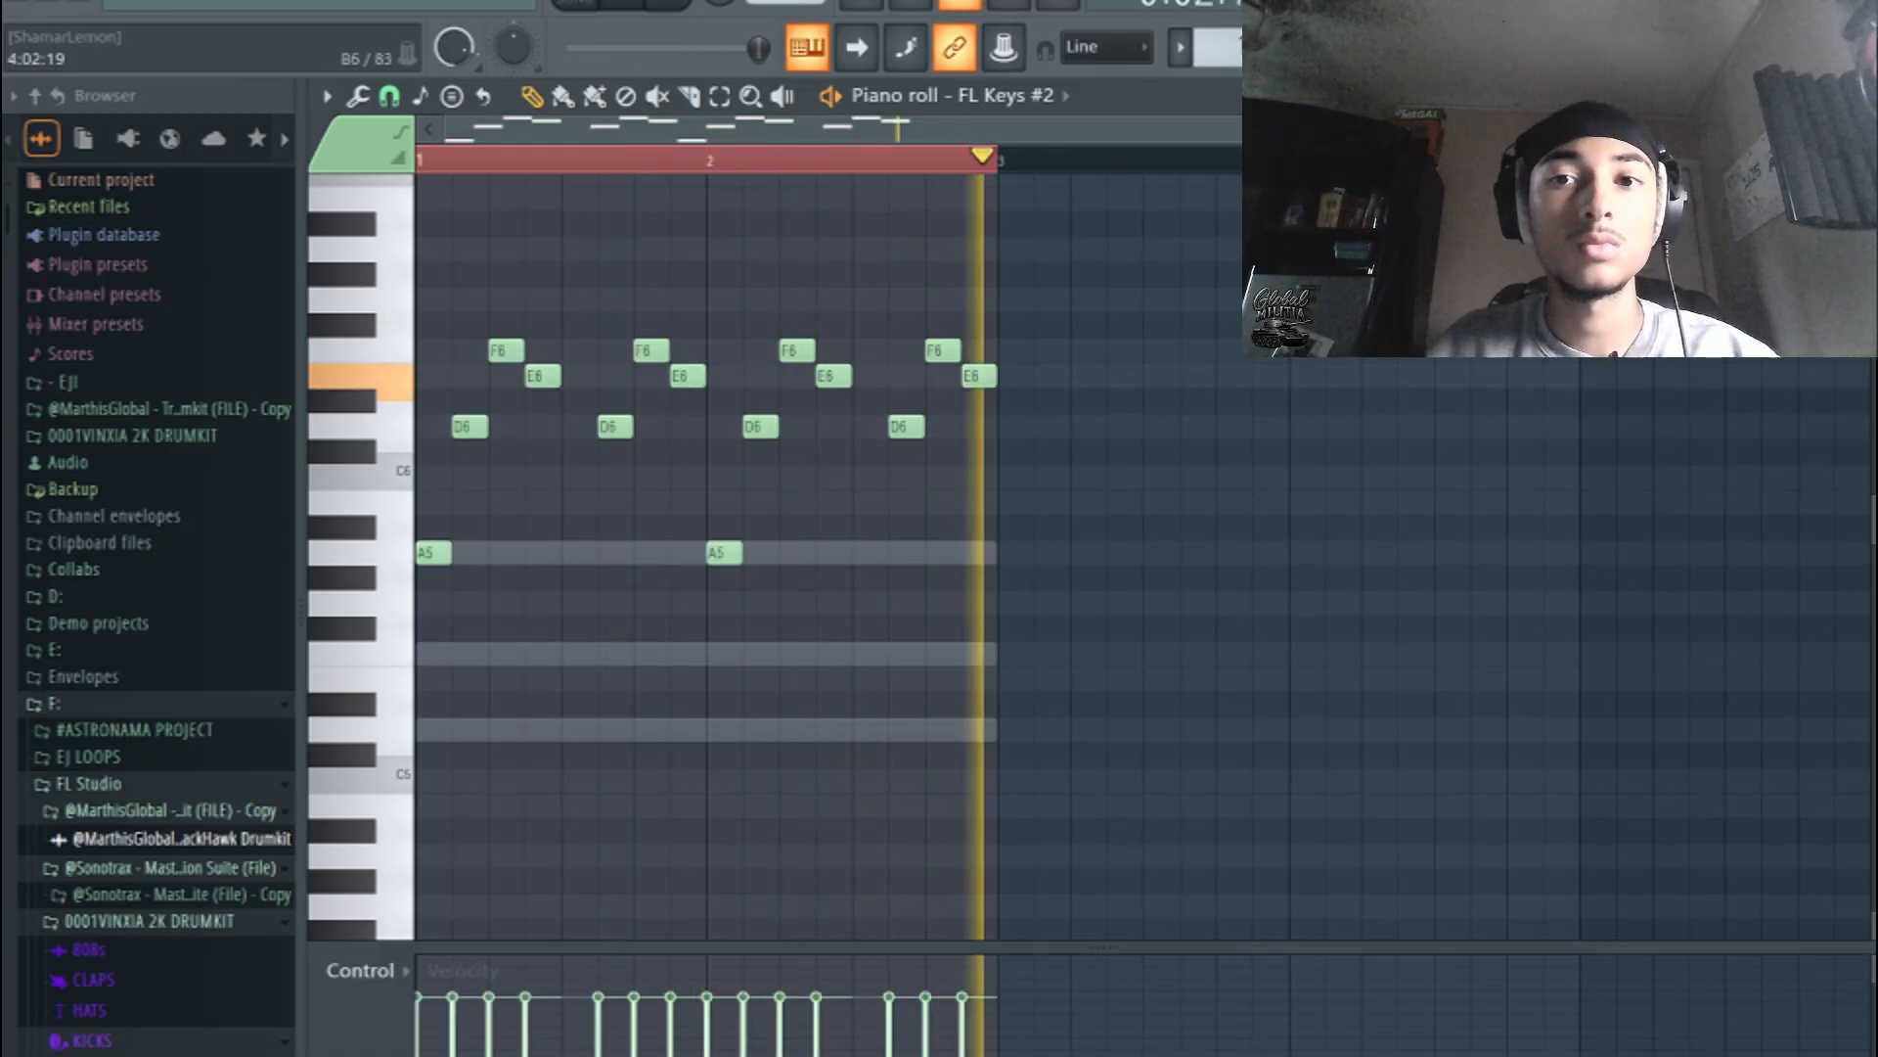
{"action": "key", "text": "F6"}
{"action": "right_click", "coordinate": [567, 229]}
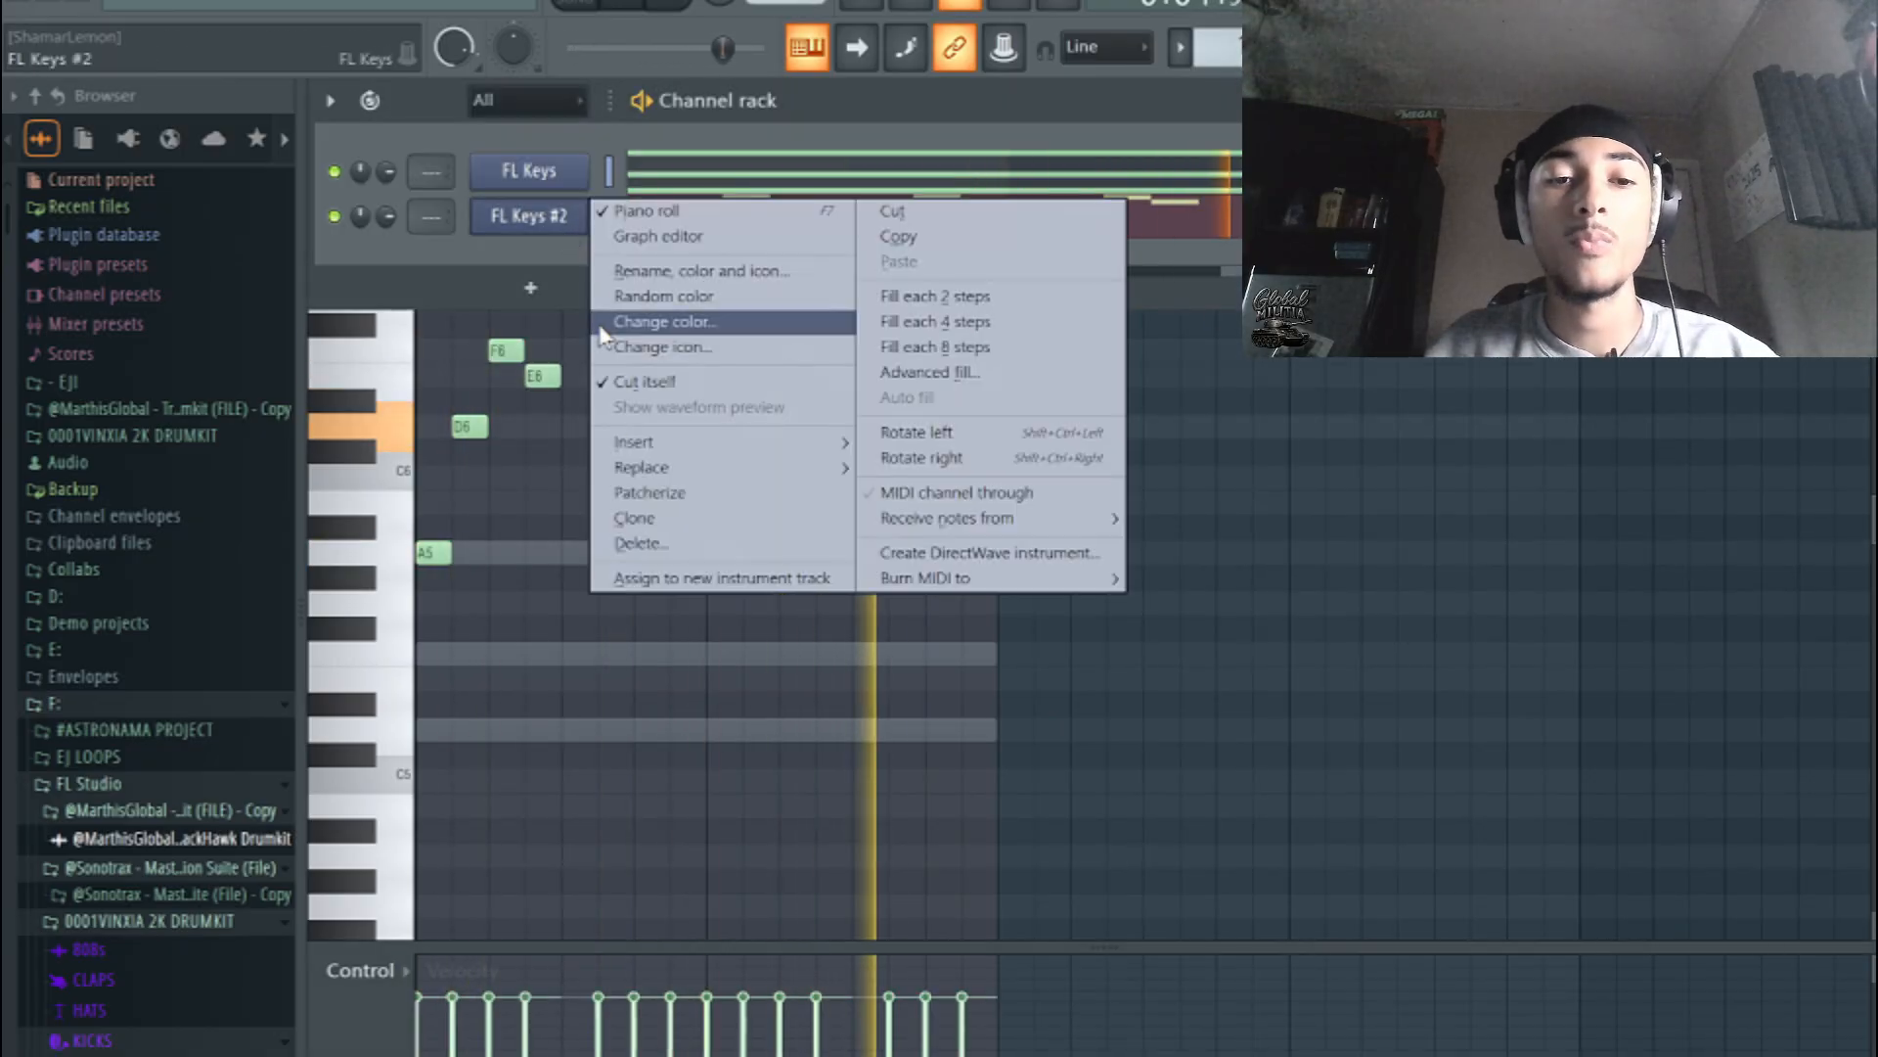
{"action": "left_click", "coordinate": [463, 255]}
{"action": "key", "text": "space"}
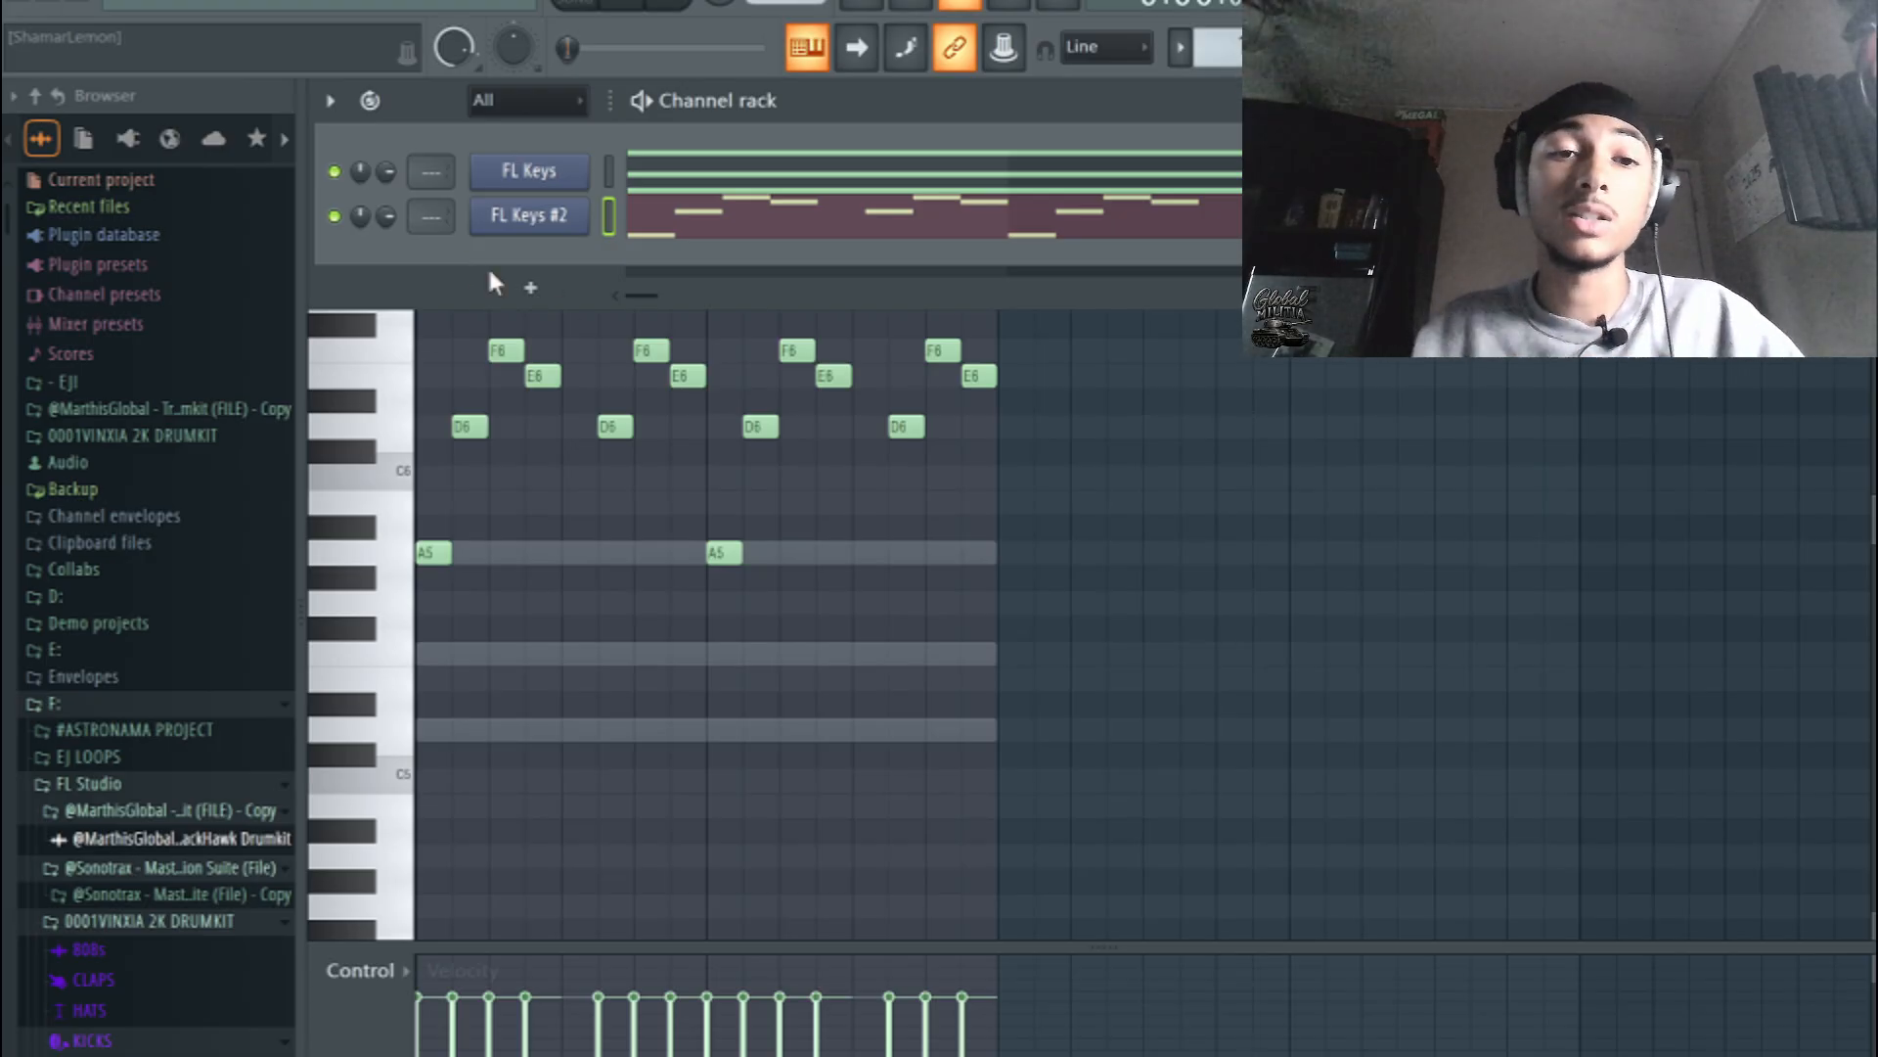
- Clone the FL Keys #2 channel and open the clone in the piano roll
{"action": "key", "text": "space"}
{"action": "right_click", "coordinate": [585, 219]}
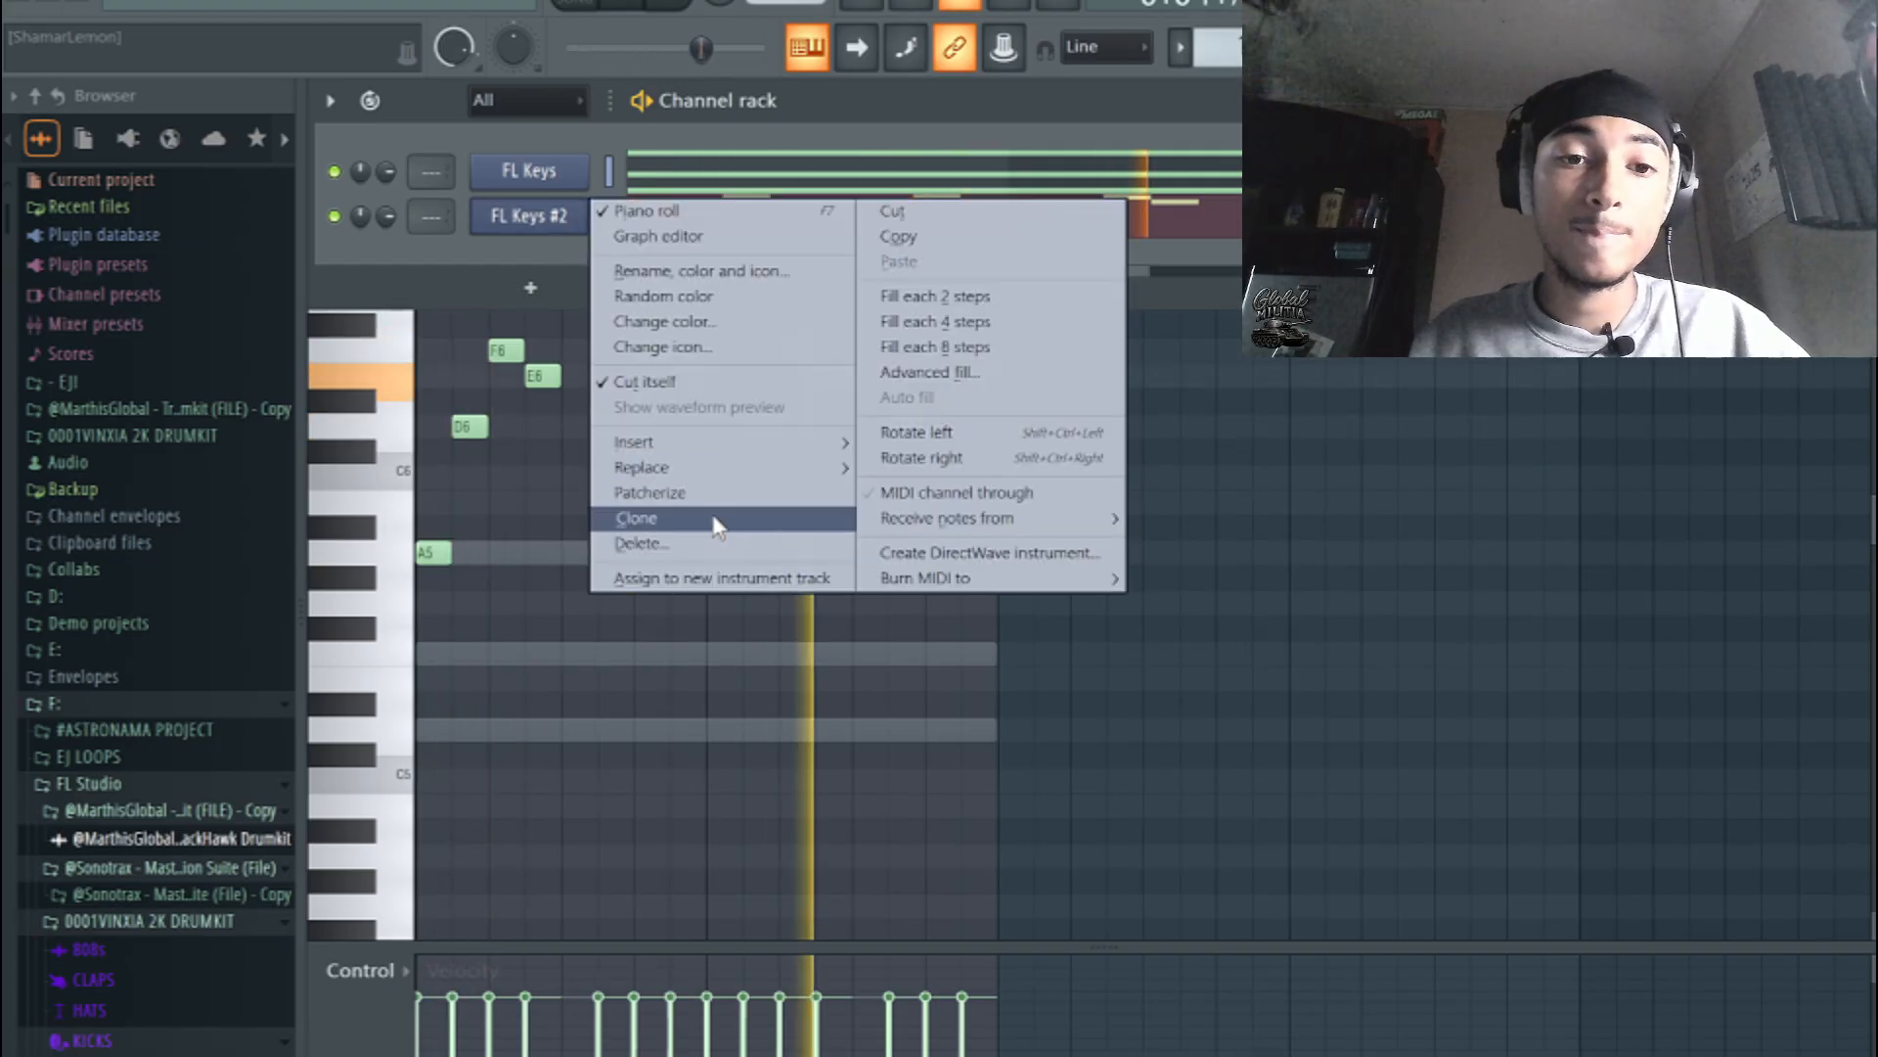
{"action": "left_click", "coordinate": [713, 518]}
{"action": "right_click", "coordinate": [1102, 658]}
{"action": "key", "text": "space"}
{"action": "left_click", "coordinate": [1007, 96]}
{"action": "left_click", "coordinate": [1025, 267]}
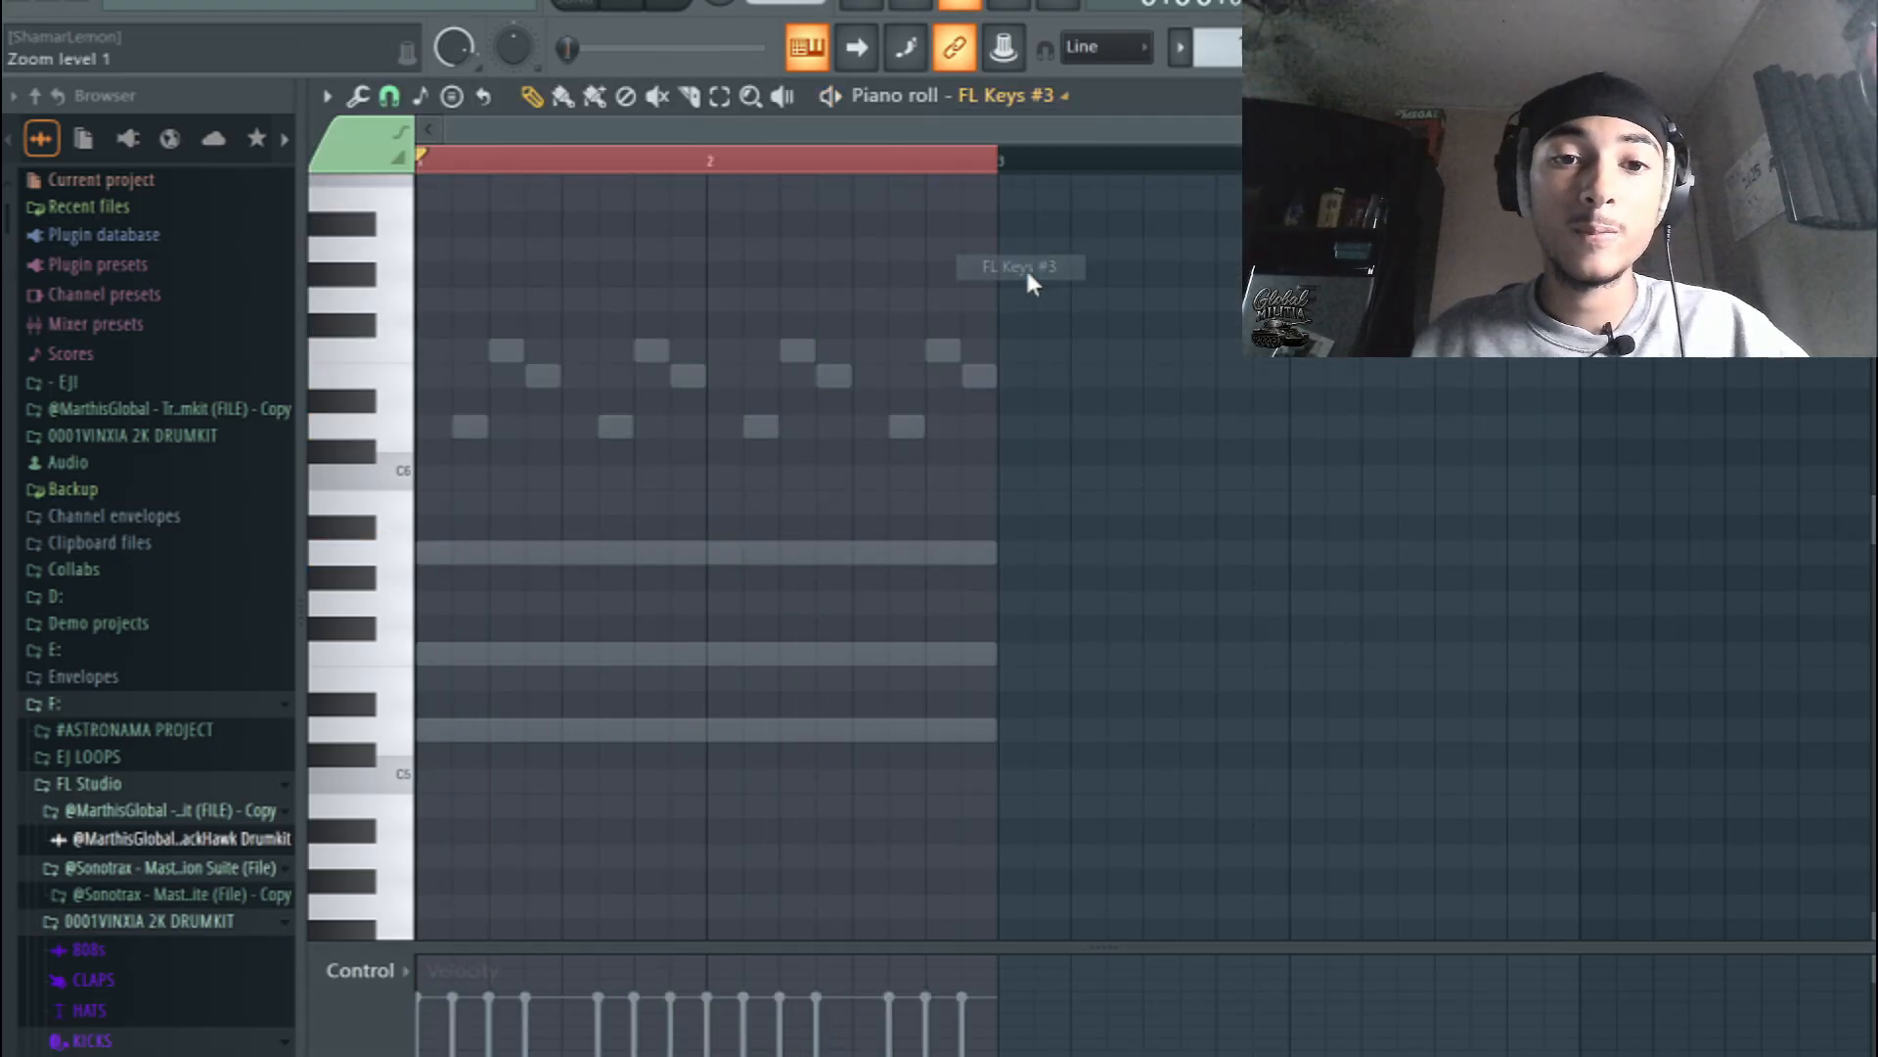
- Add three one-beat D5 notes to bar 1, starting every beat and a half, and lower them three octaves to D2
{"action": "scroll", "coordinate": [495, 555], "scroll_direction": "down", "scroll_amount": 3}
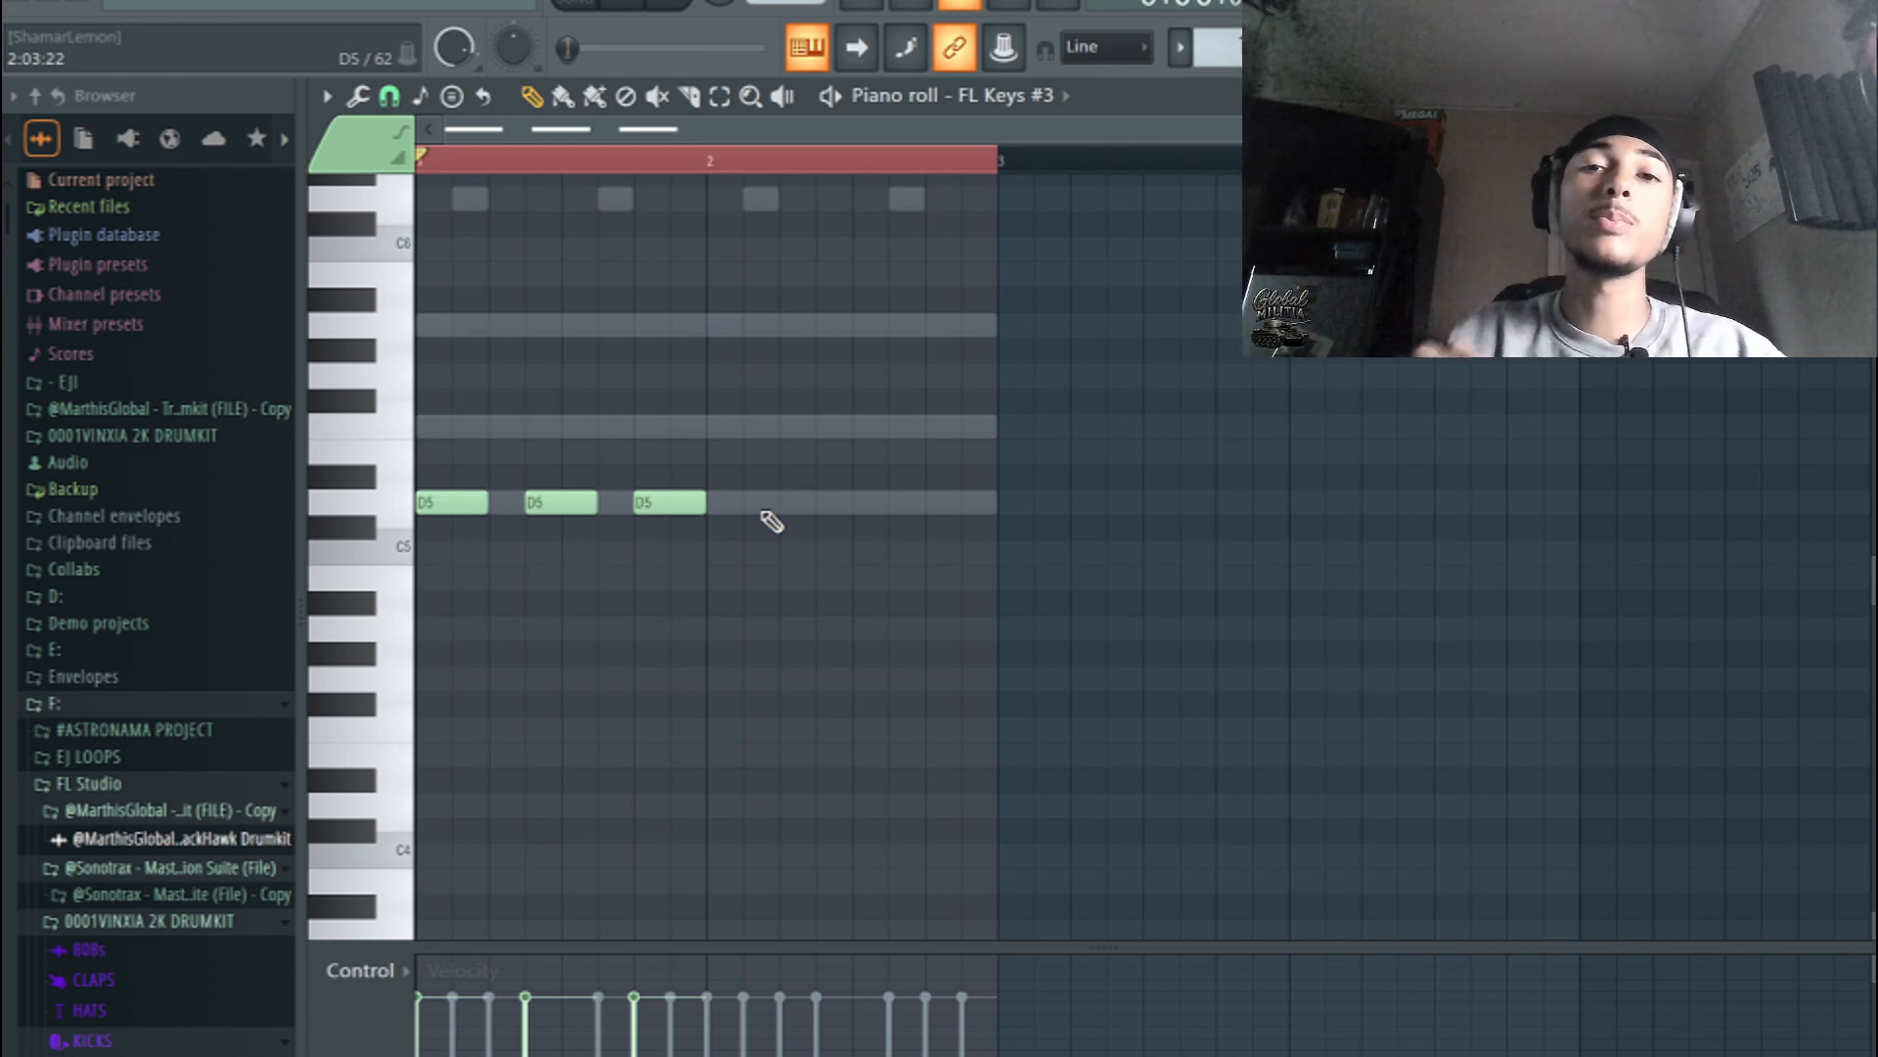
{"action": "key", "text": "ctrl+Down"}
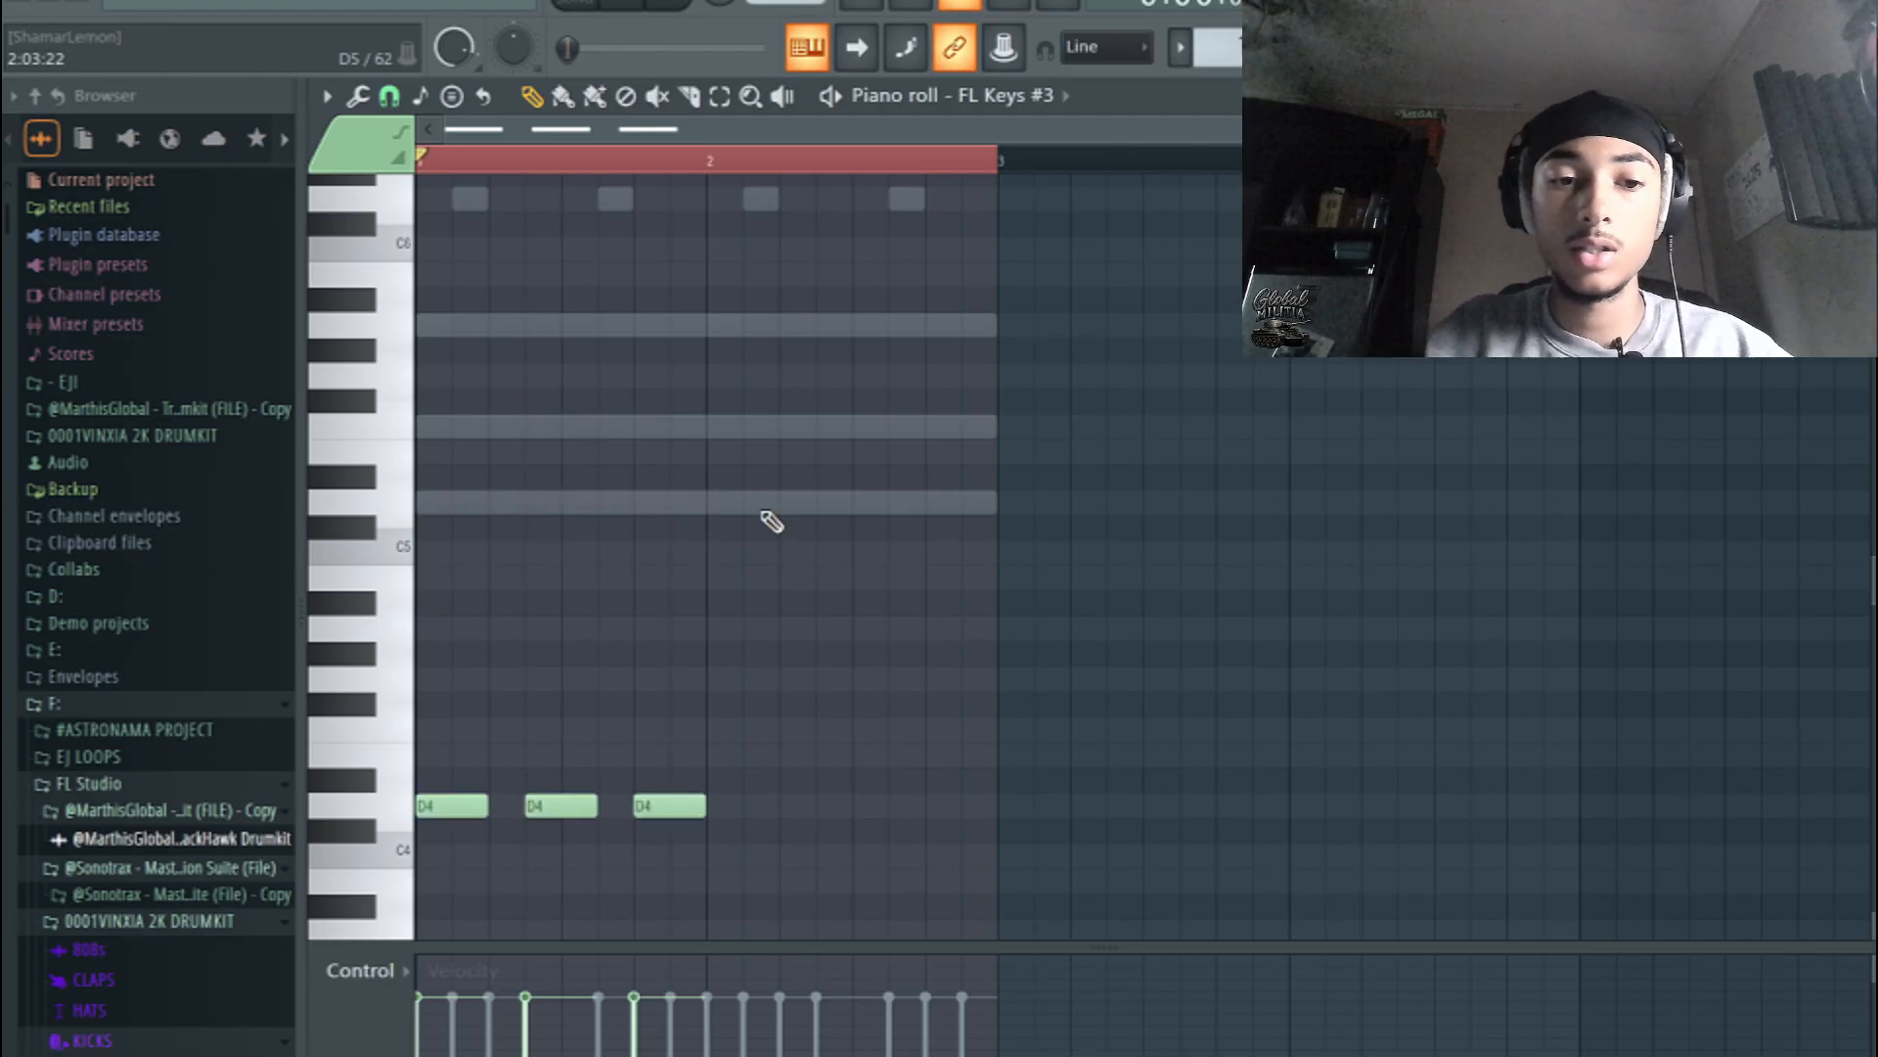
{"action": "key", "text": "space"}
{"action": "key", "text": "space"}
{"action": "key", "text": "ctrl+Down"}
{"action": "key", "text": "space"}
{"action": "scroll", "coordinate": [758, 508], "scroll_direction": "down", "scroll_amount": 5}
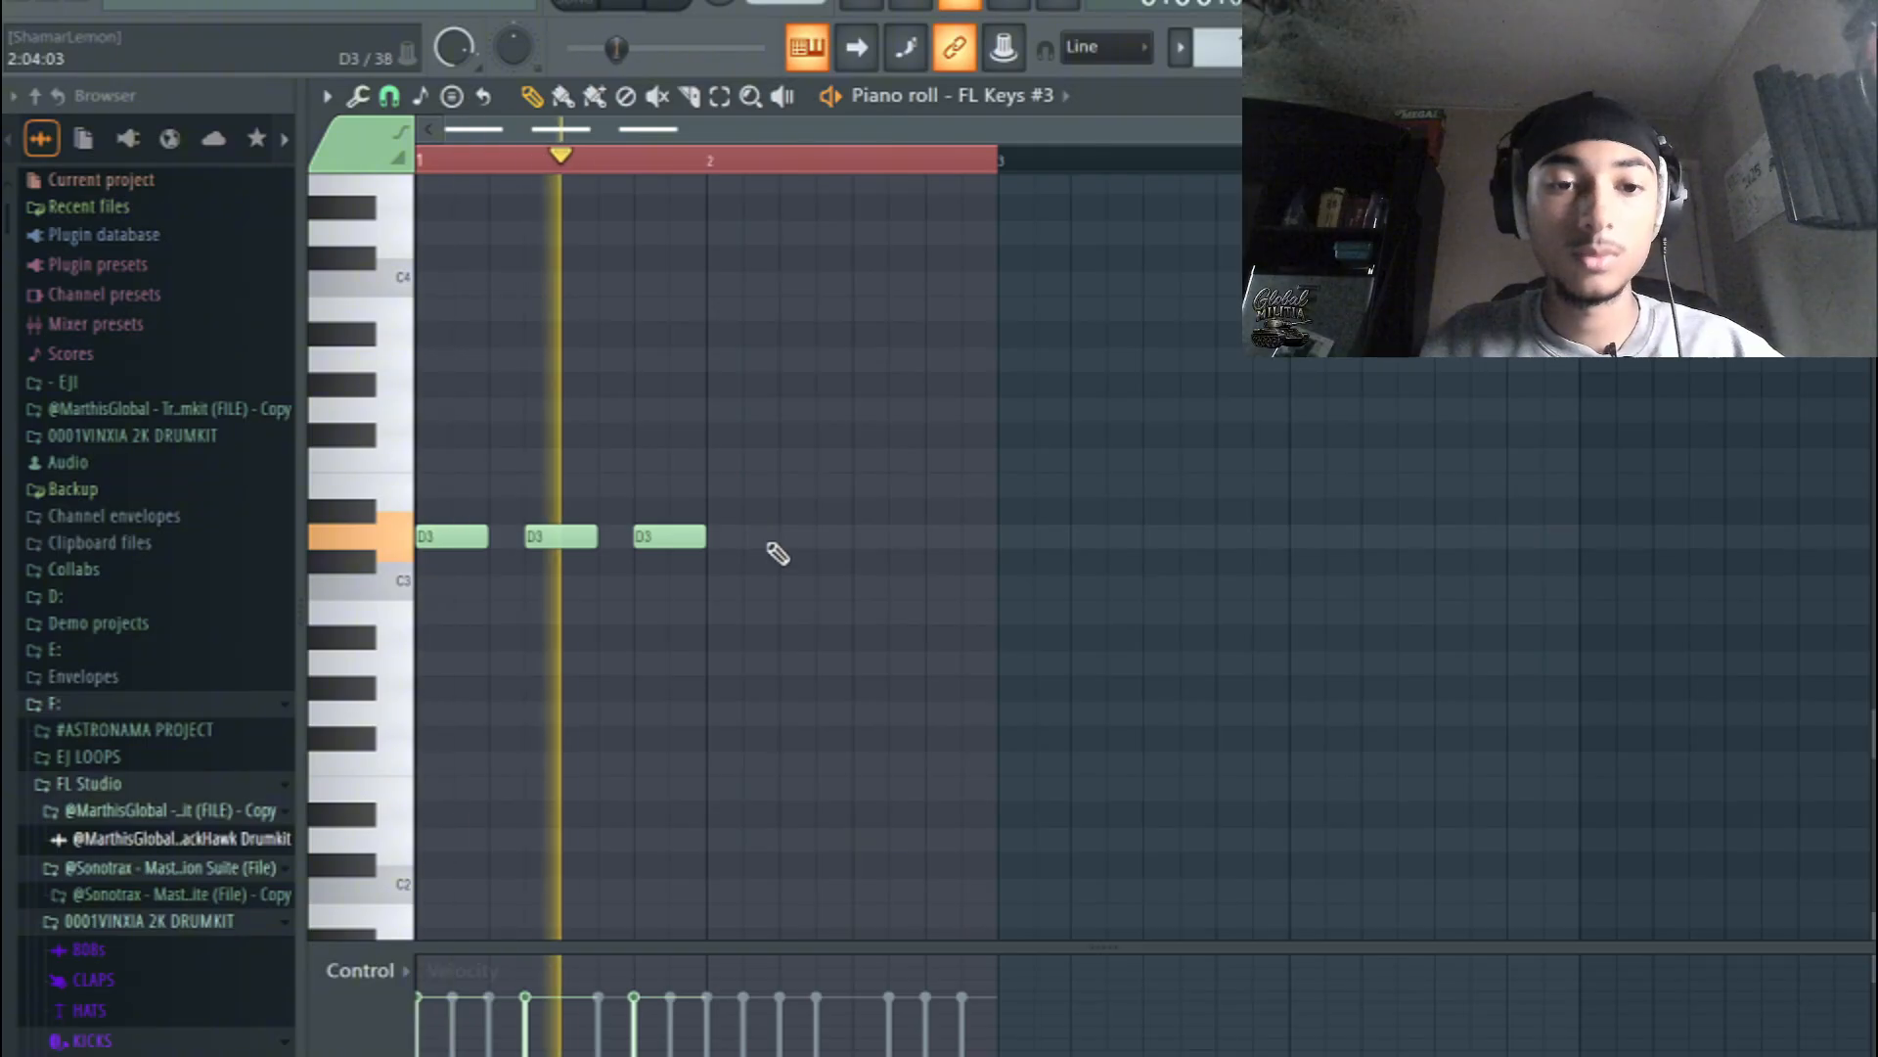
{"action": "key", "text": "ctrl+Down"}
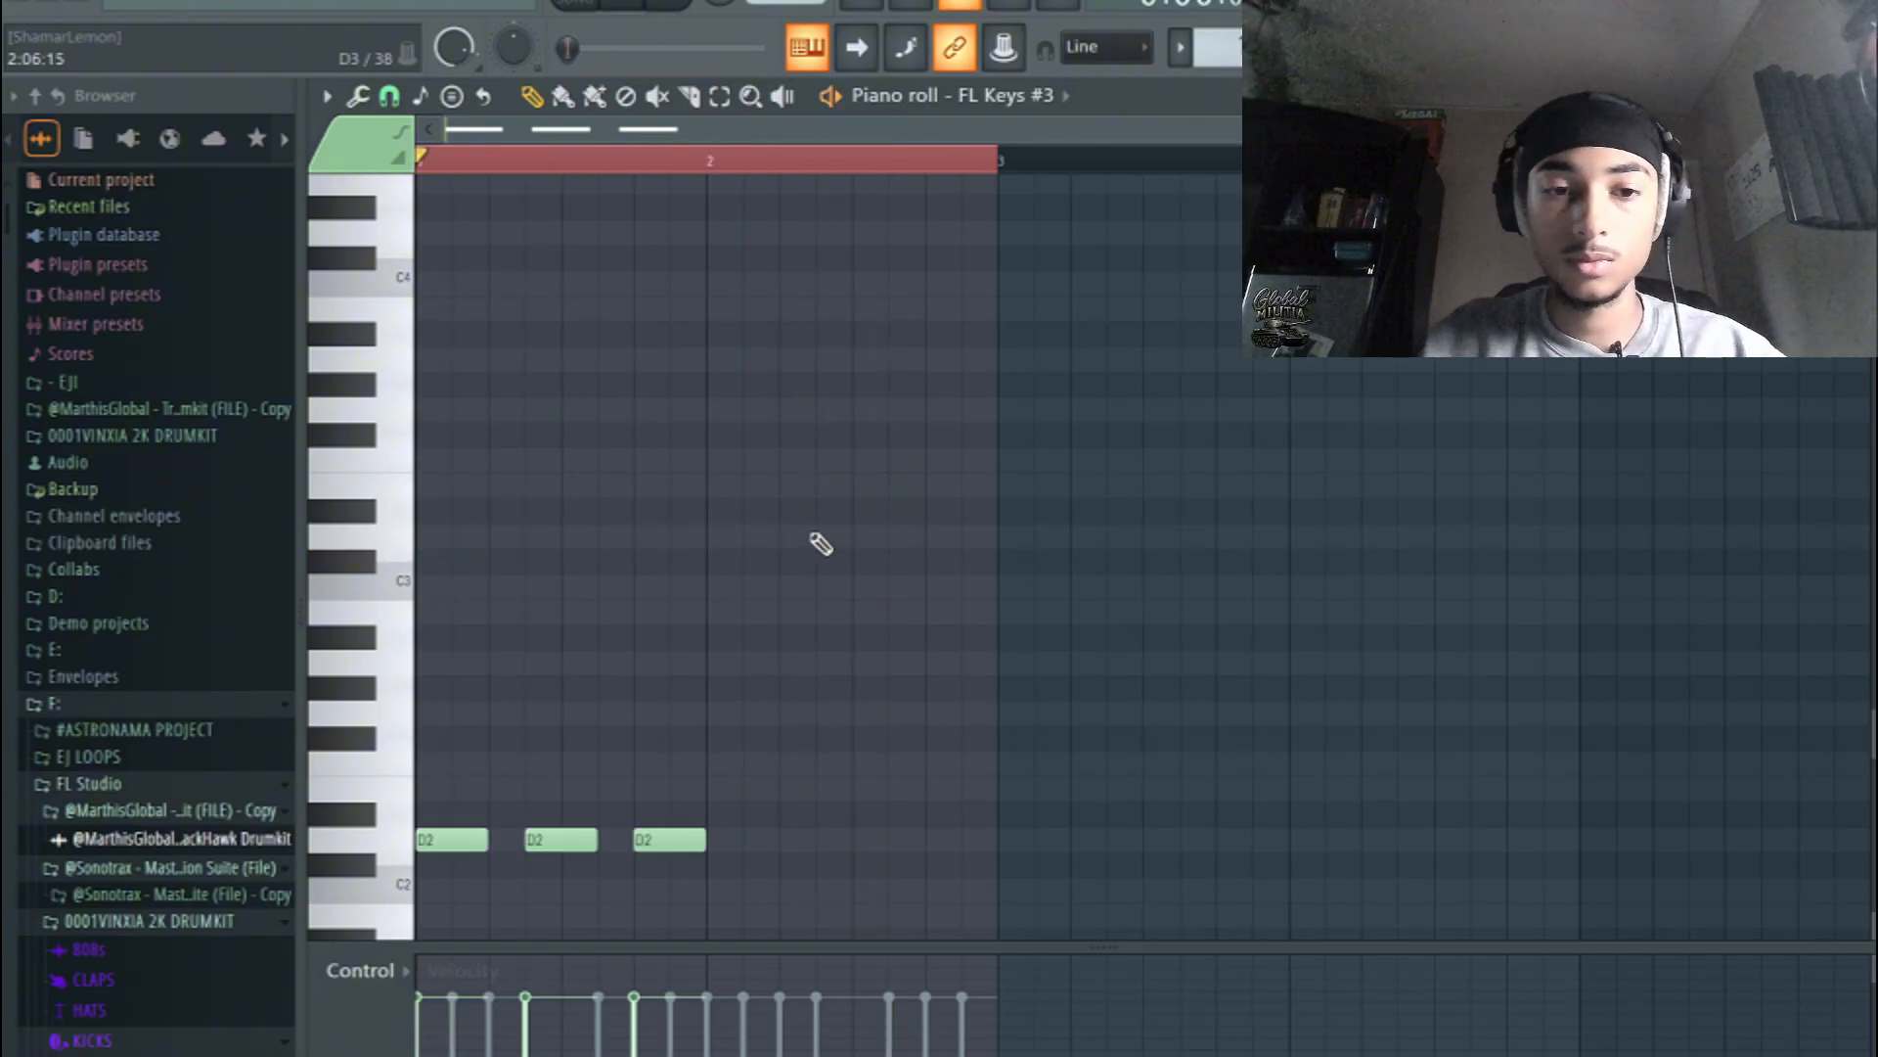
{"action": "key", "text": "space"}
{"action": "key", "text": "space"}
{"action": "scroll", "coordinate": [797, 587], "scroll_direction": "down", "scroll_amount": 3}
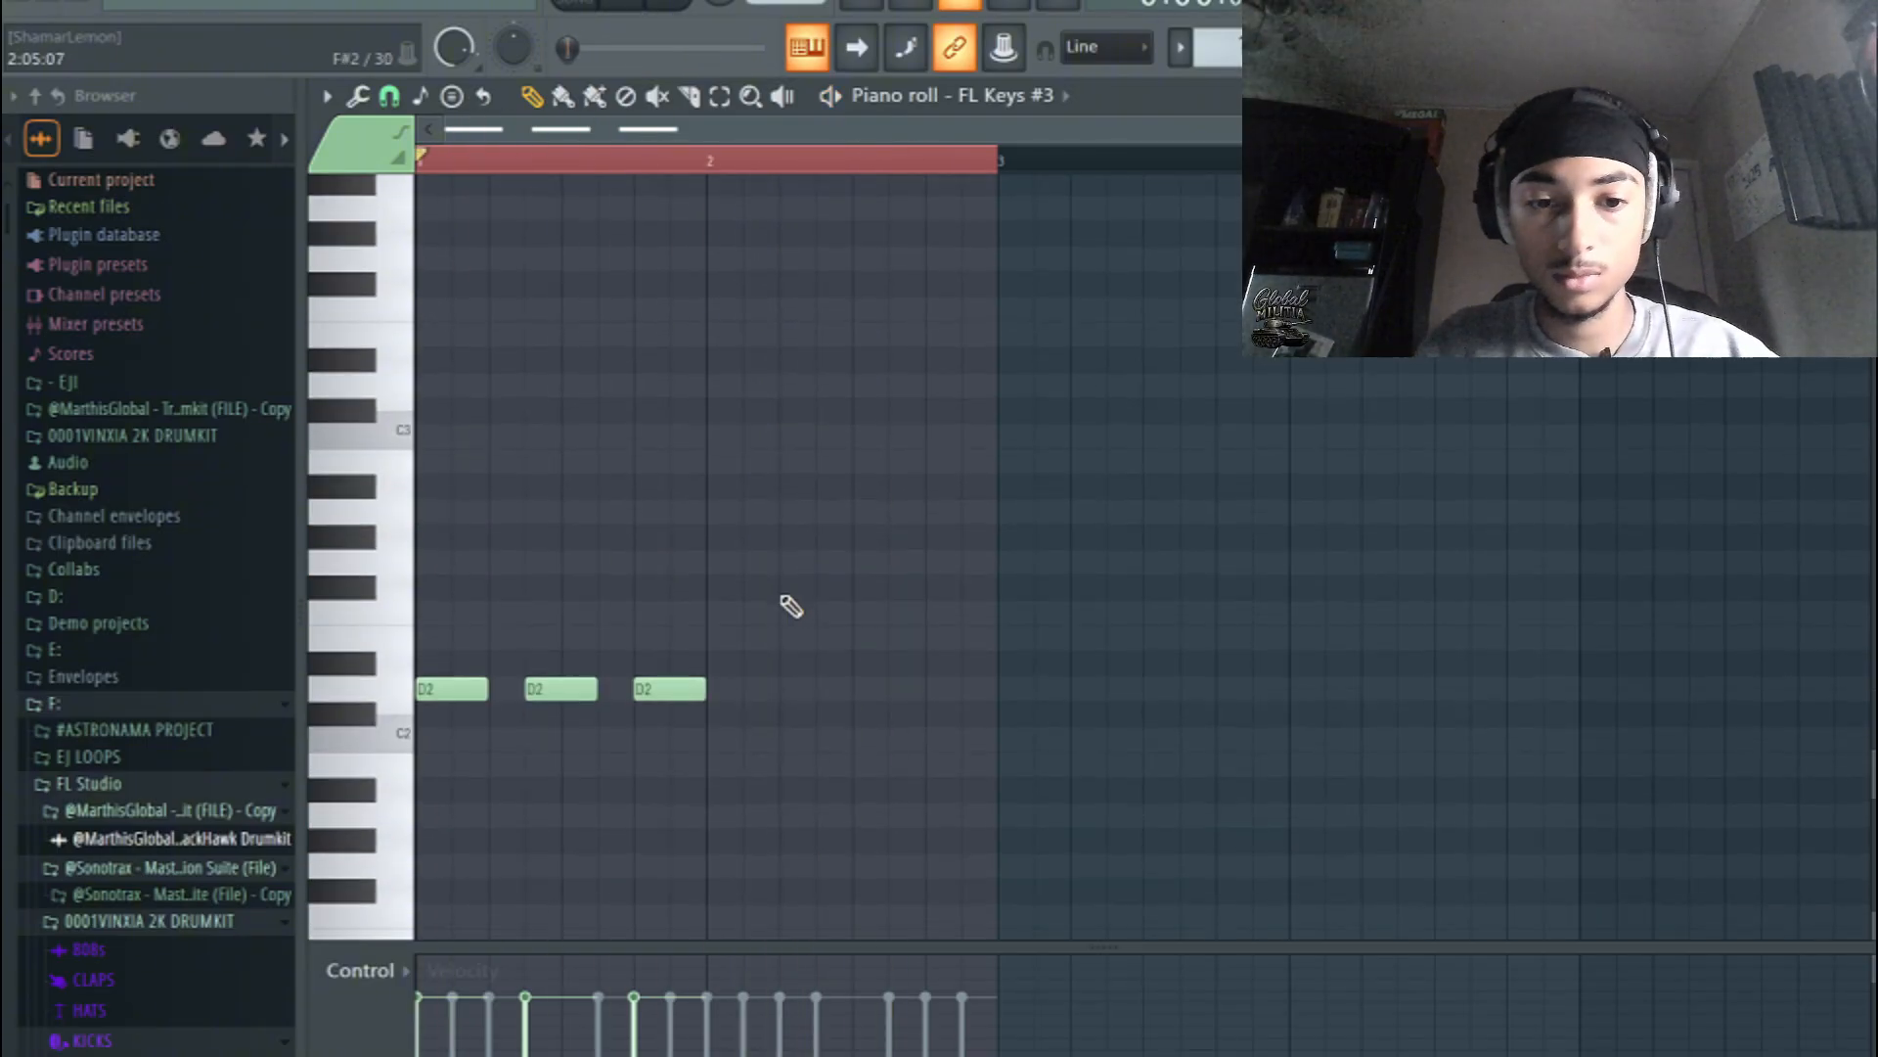
- Try a three-beat D#2 bass note ending bar 2 and remove it again
{"action": "mouse_move", "coordinate": [812, 745]}
{"action": "left_mouse_down"}
{"action": "mouse_move", "coordinate": [812, 663]}
{"action": "mouse_move", "coordinate": [973, 663]}
{"action": "left_mouse_up"}
{"action": "key", "text": "space"}
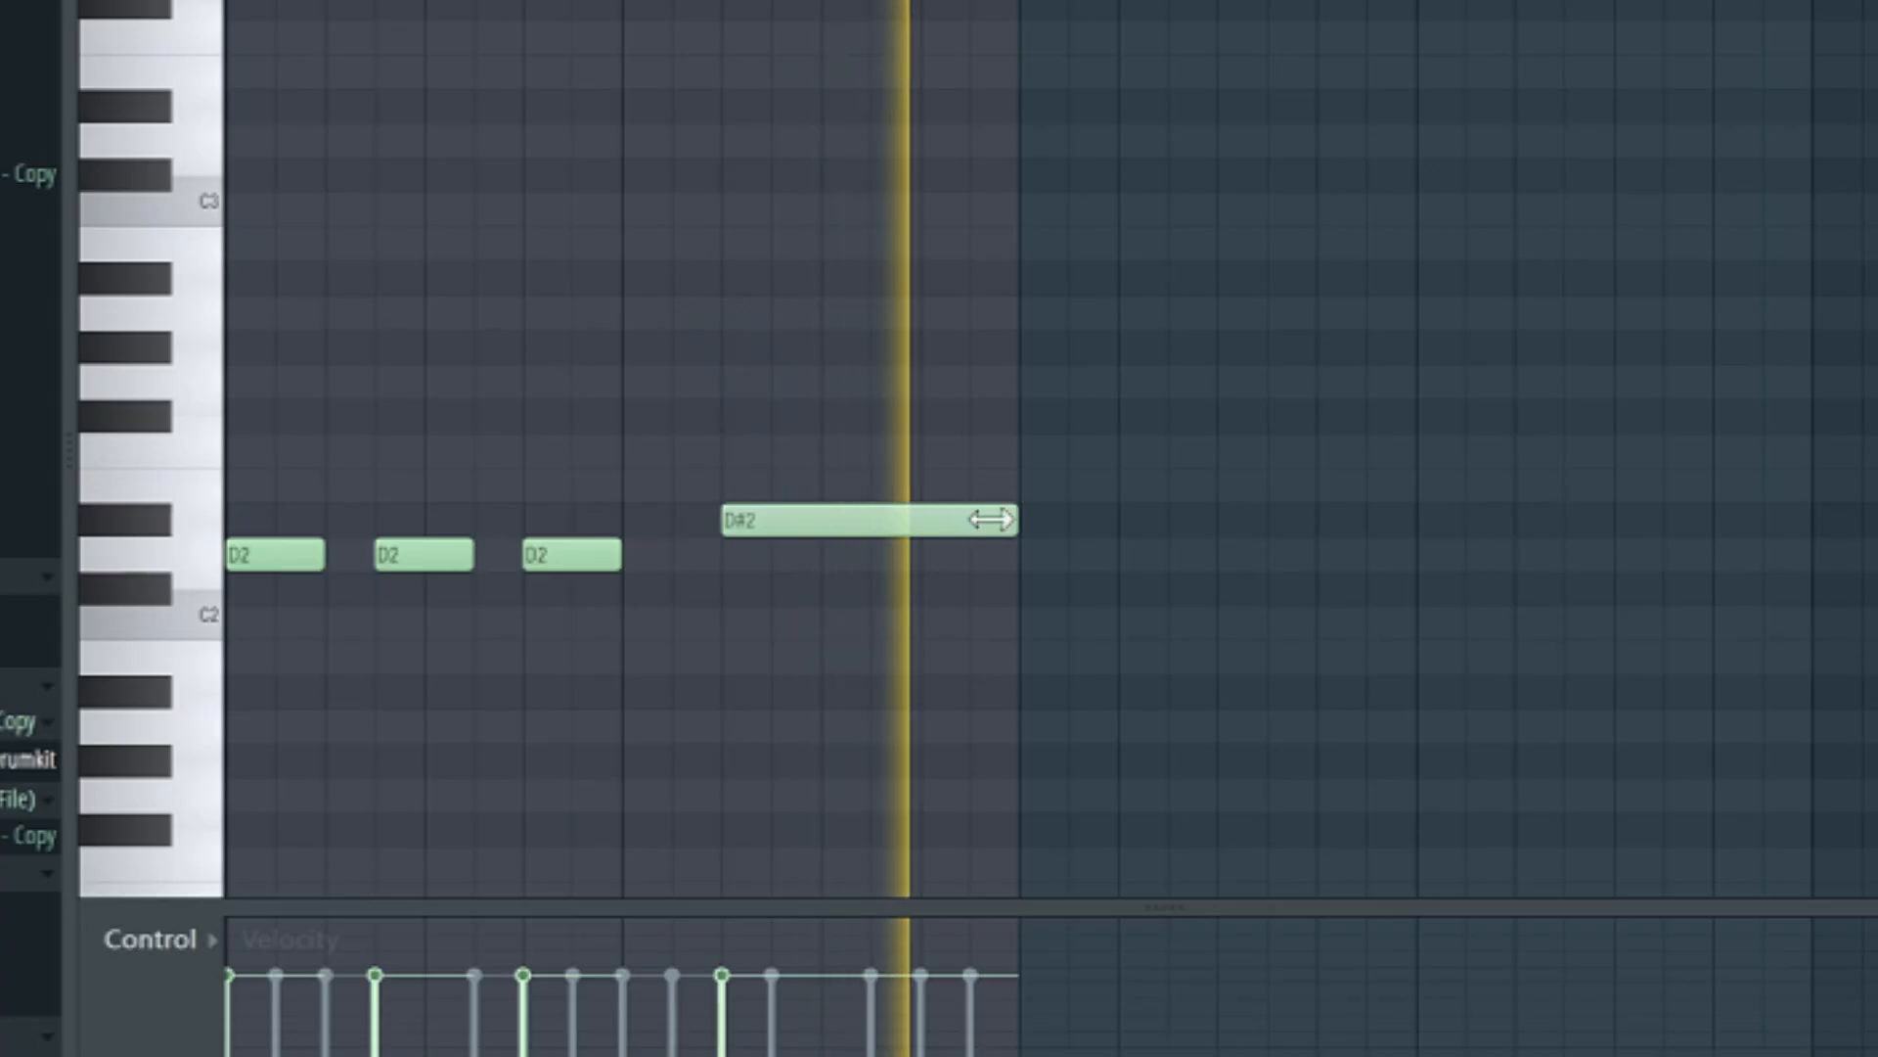
{"action": "right_click", "coordinate": [972, 664]}
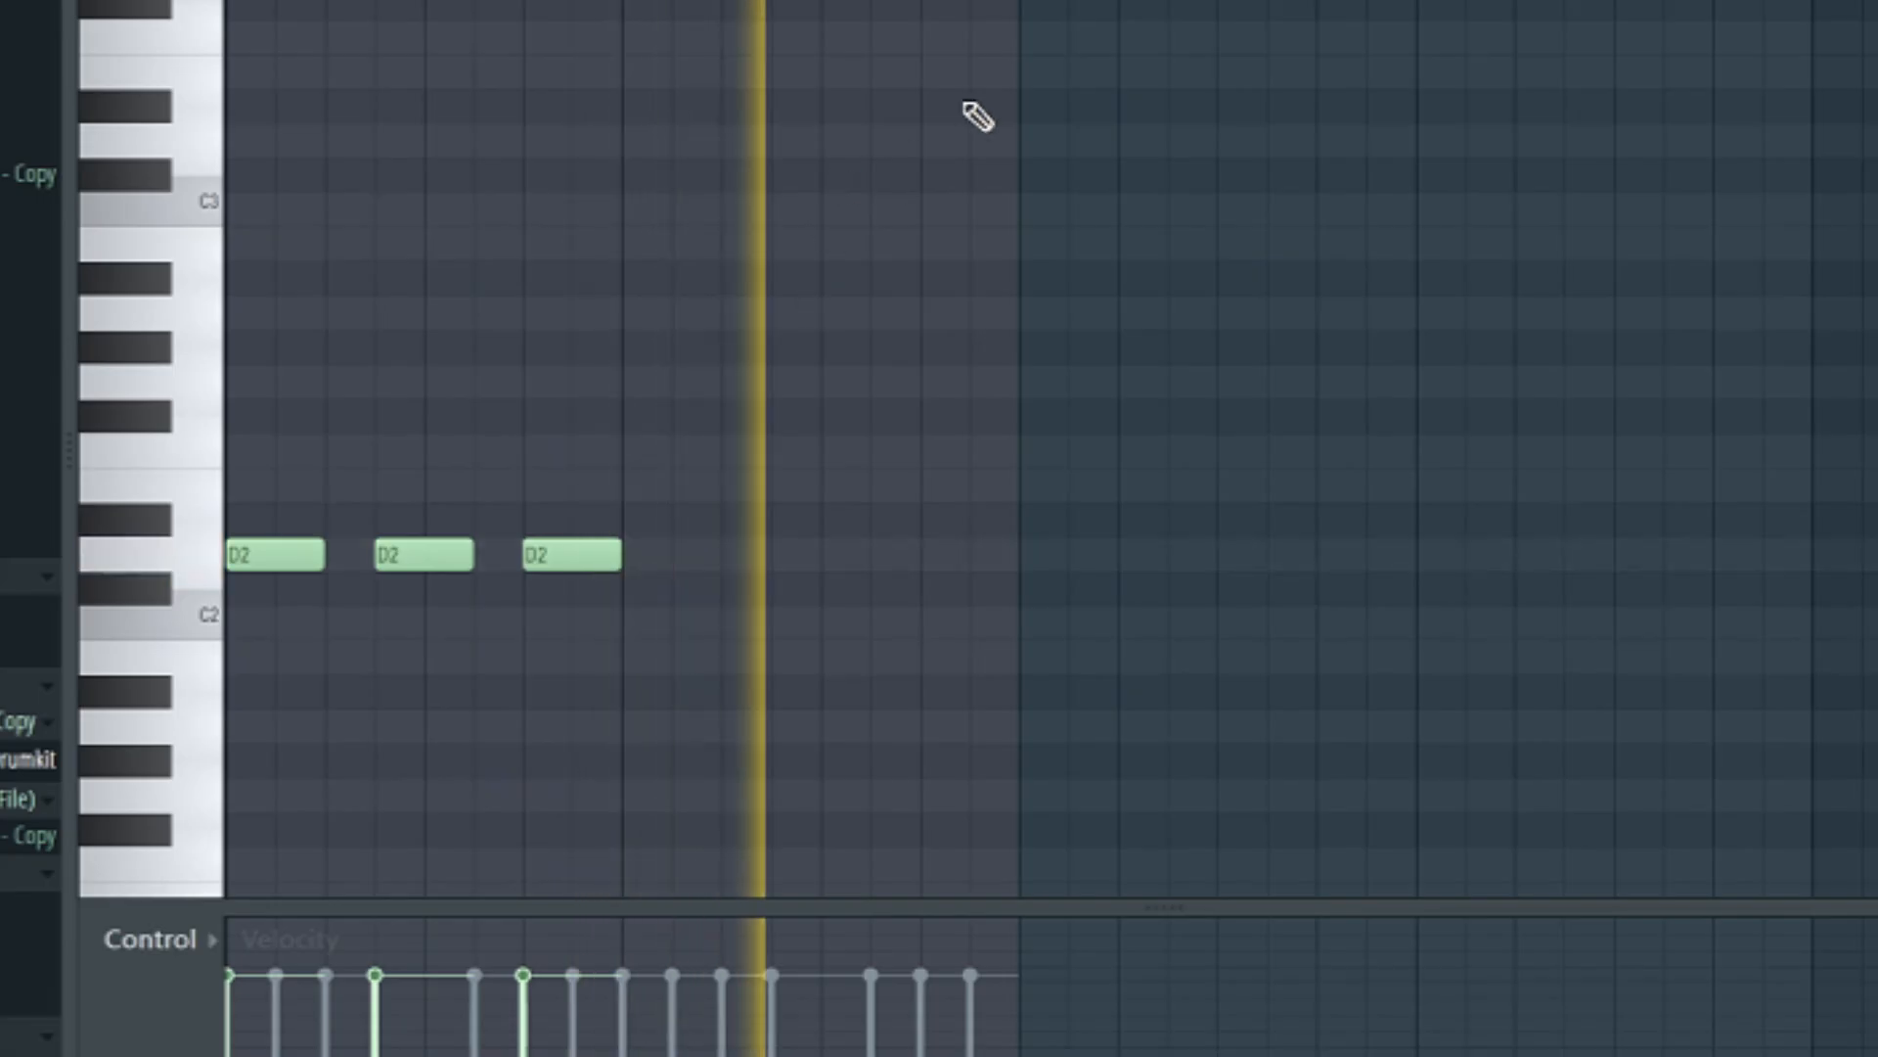
- Clone the FL Keys #3 channel and place a one-beat D5 note at the start of bar 1 in the clone
{"action": "scroll", "coordinate": [932, 293], "scroll_direction": "up", "scroll_amount": 10}
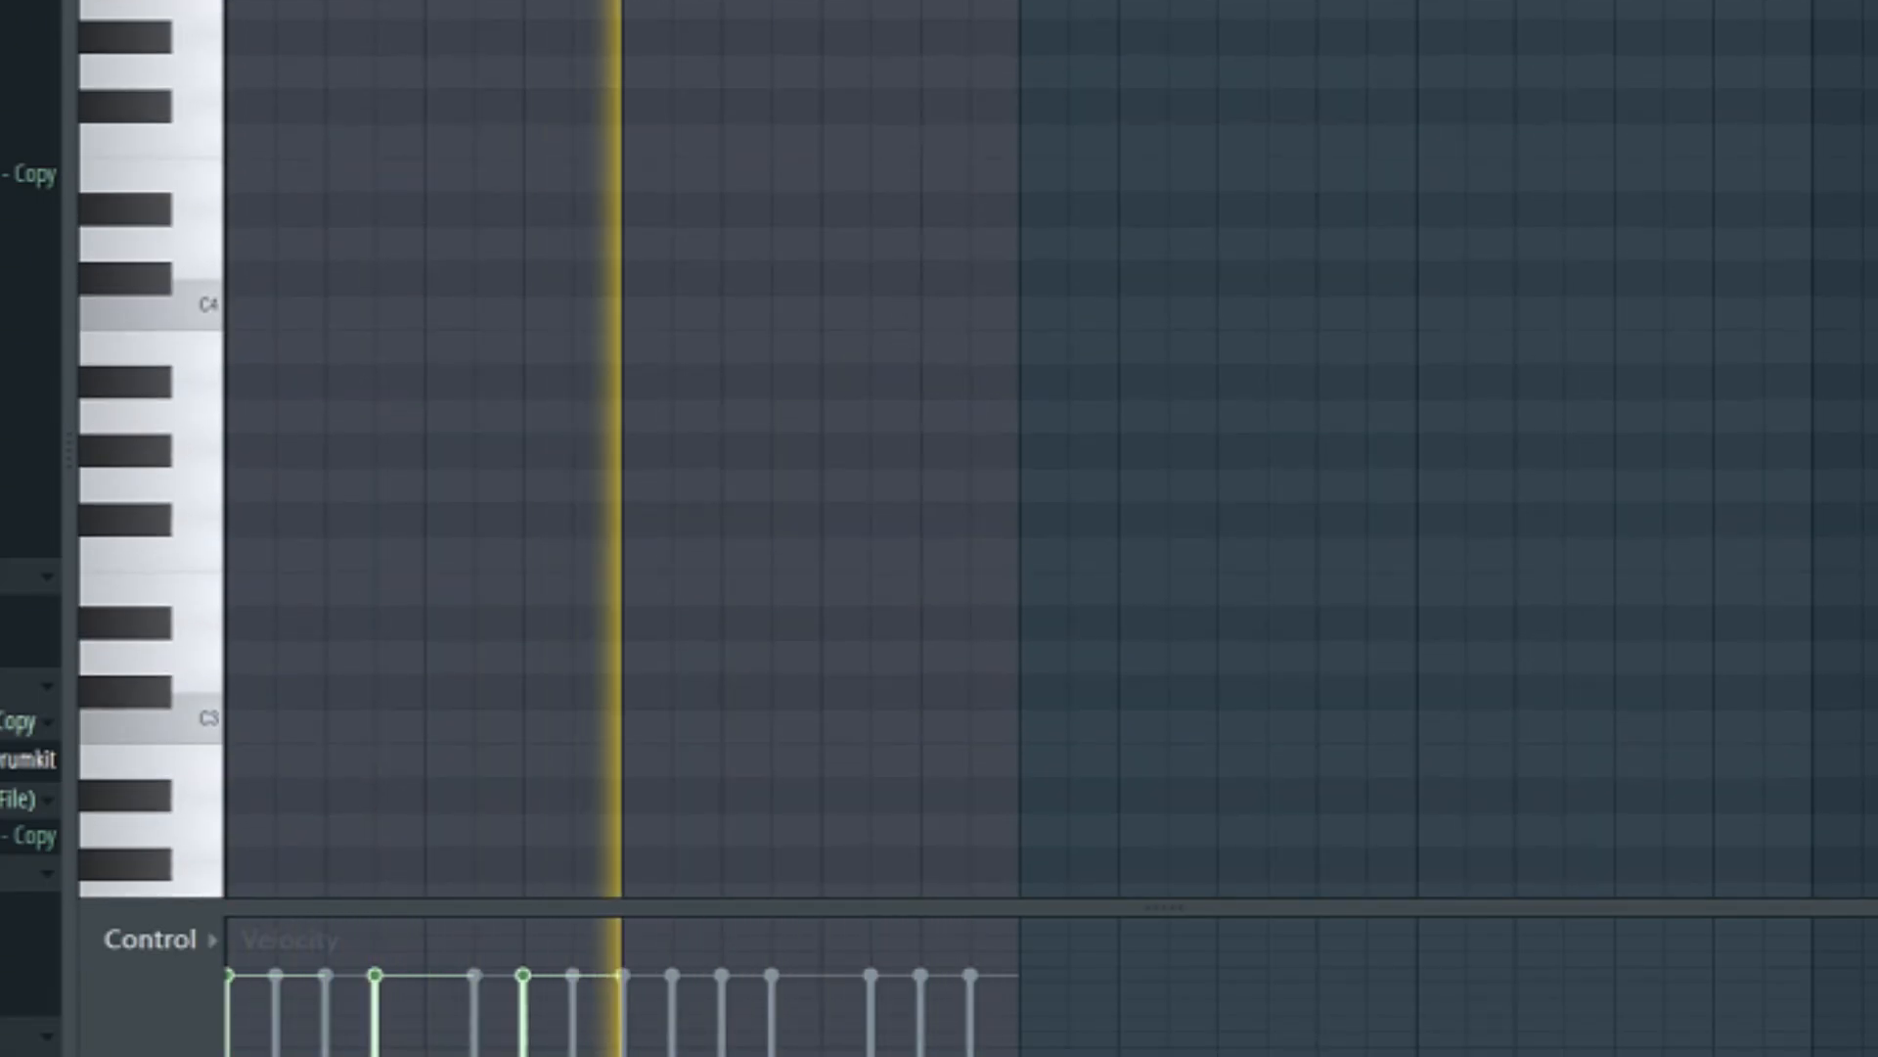
{"action": "scroll", "coordinate": [972, 244], "scroll_direction": "down", "scroll_amount": 2}
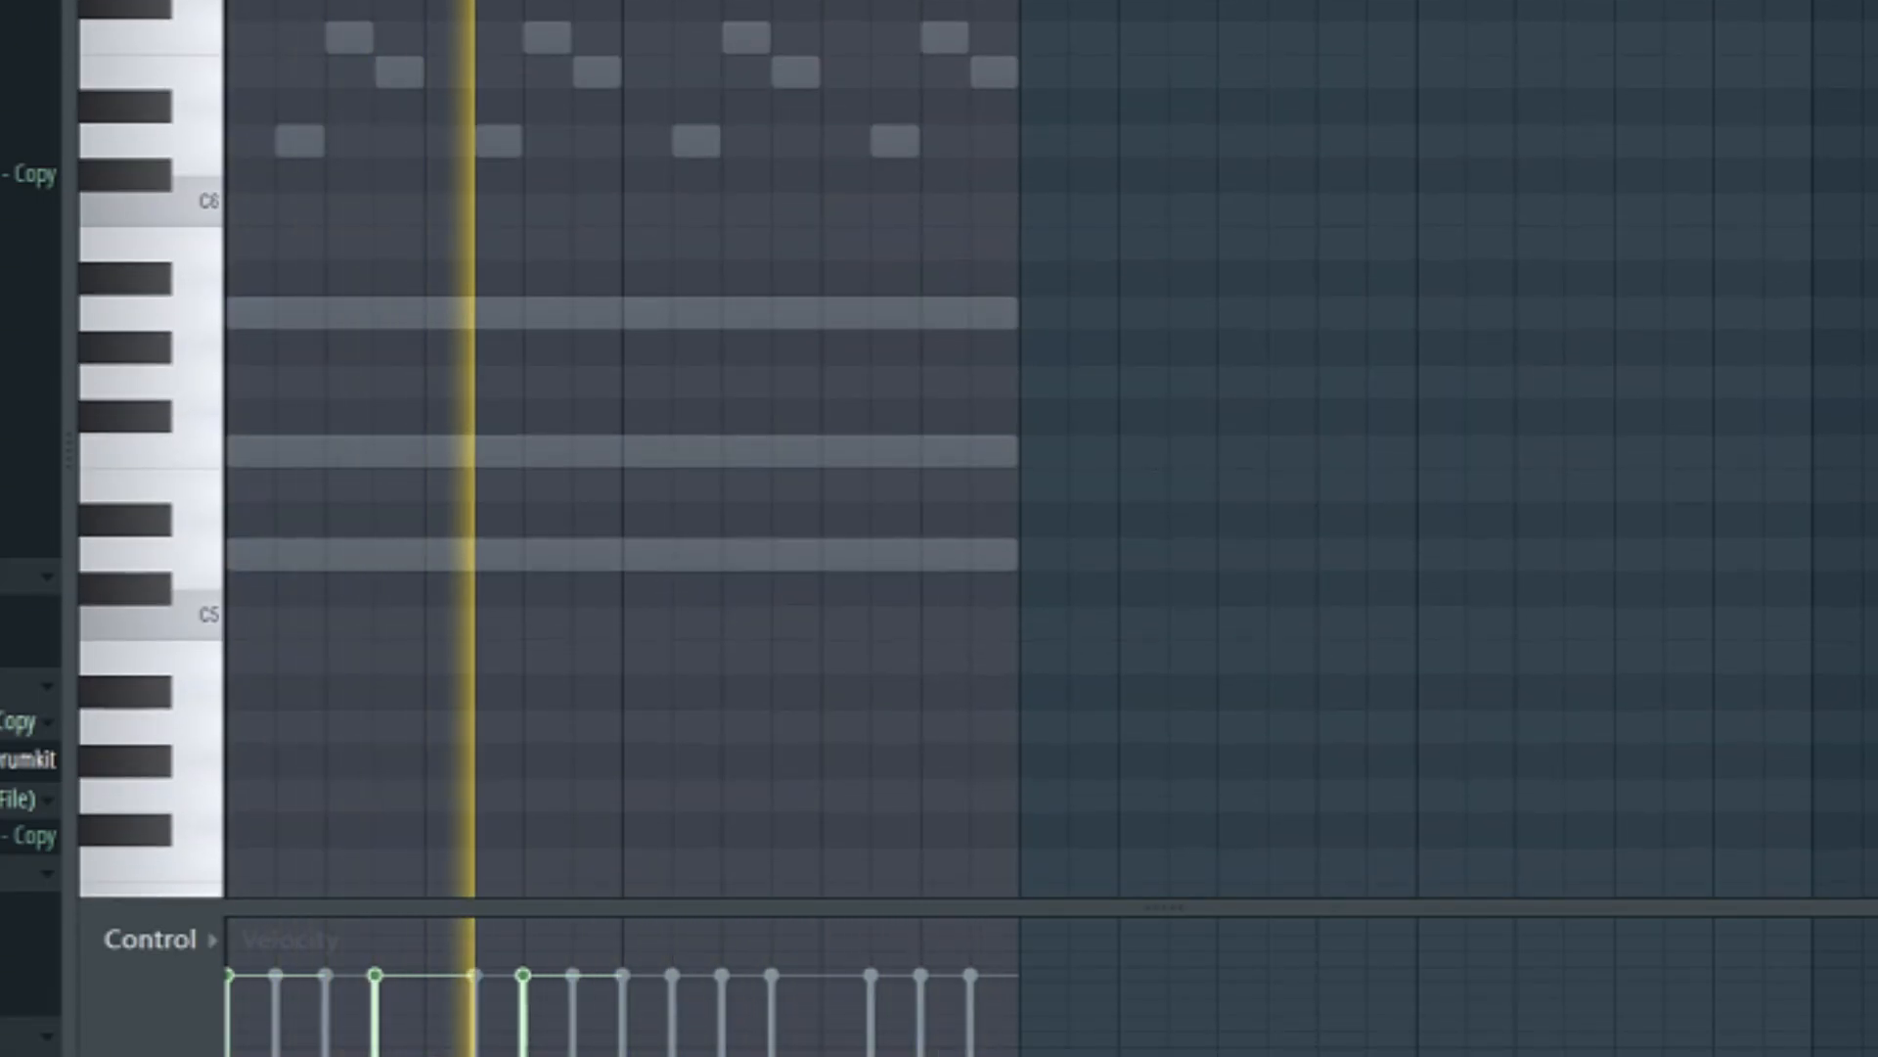
{"action": "key", "text": "F6"}
{"action": "right_click", "coordinate": [382, 13]}
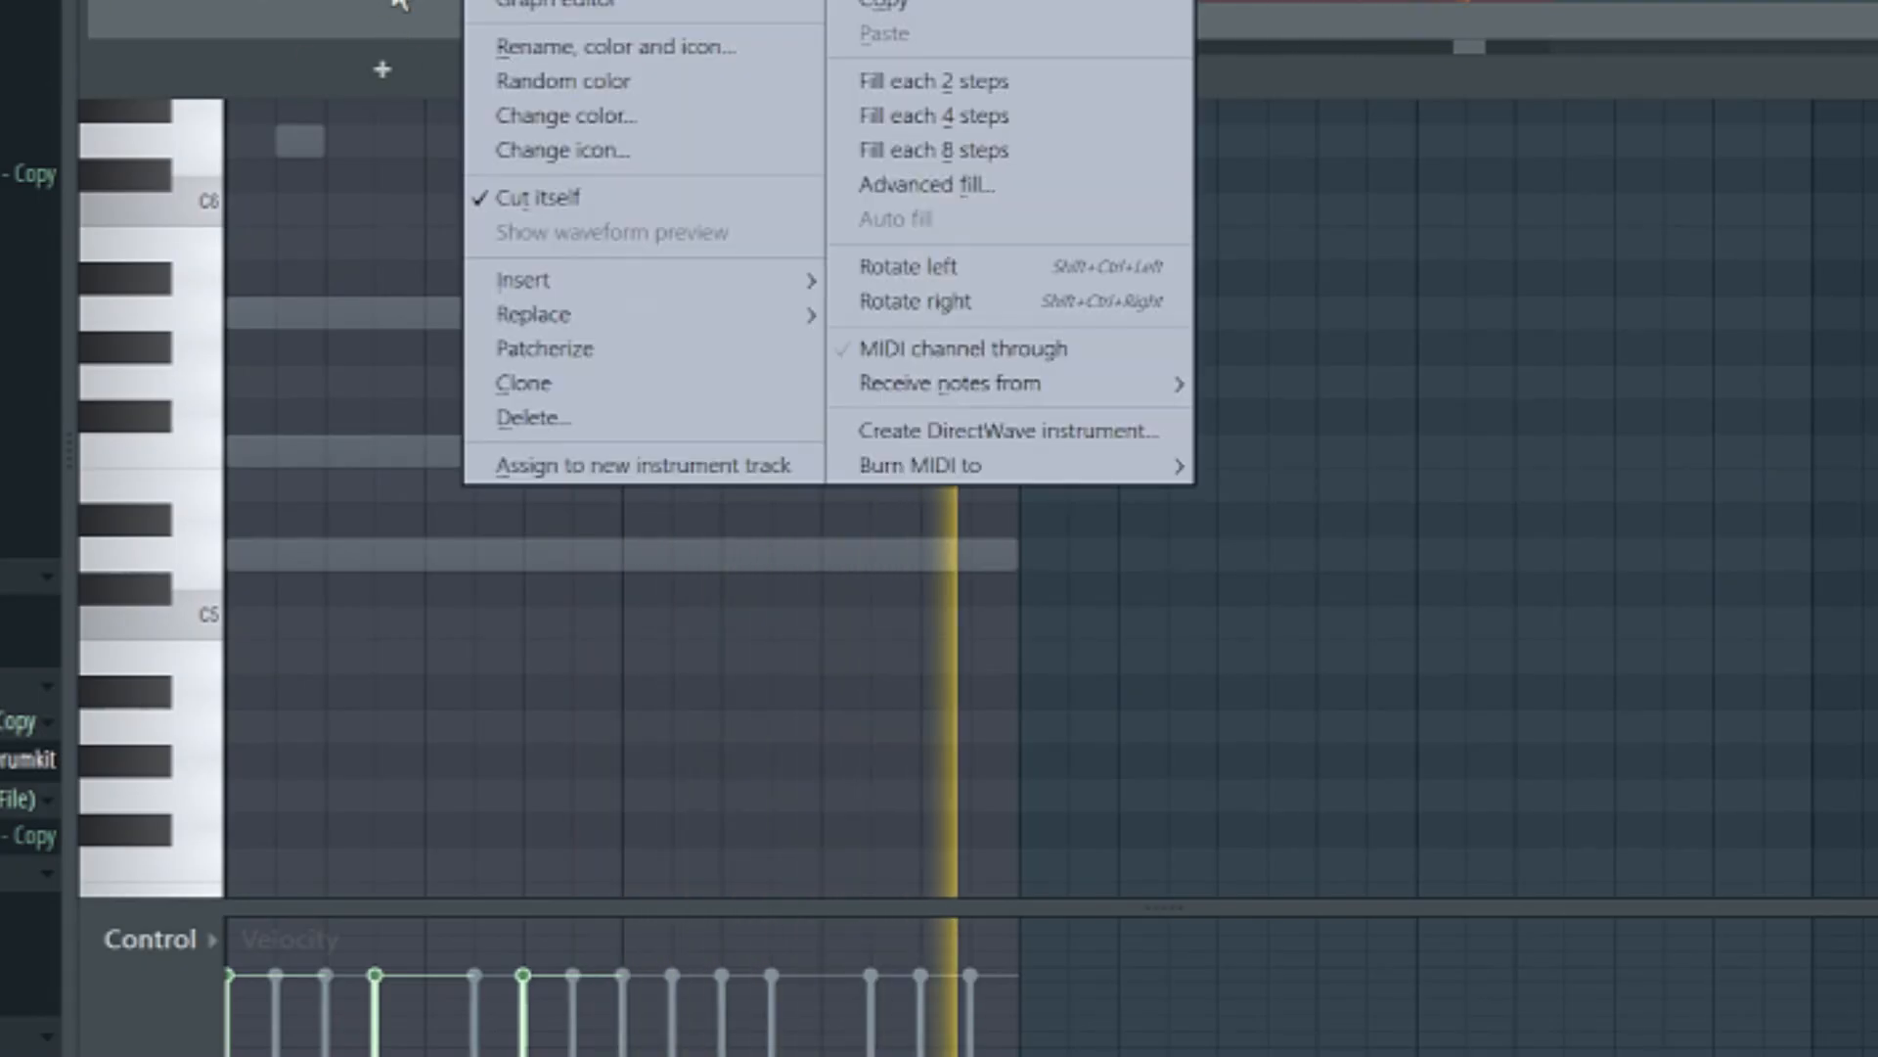
{"action": "left_click", "coordinate": [585, 377]}
{"action": "left_click", "coordinate": [1008, 3]}
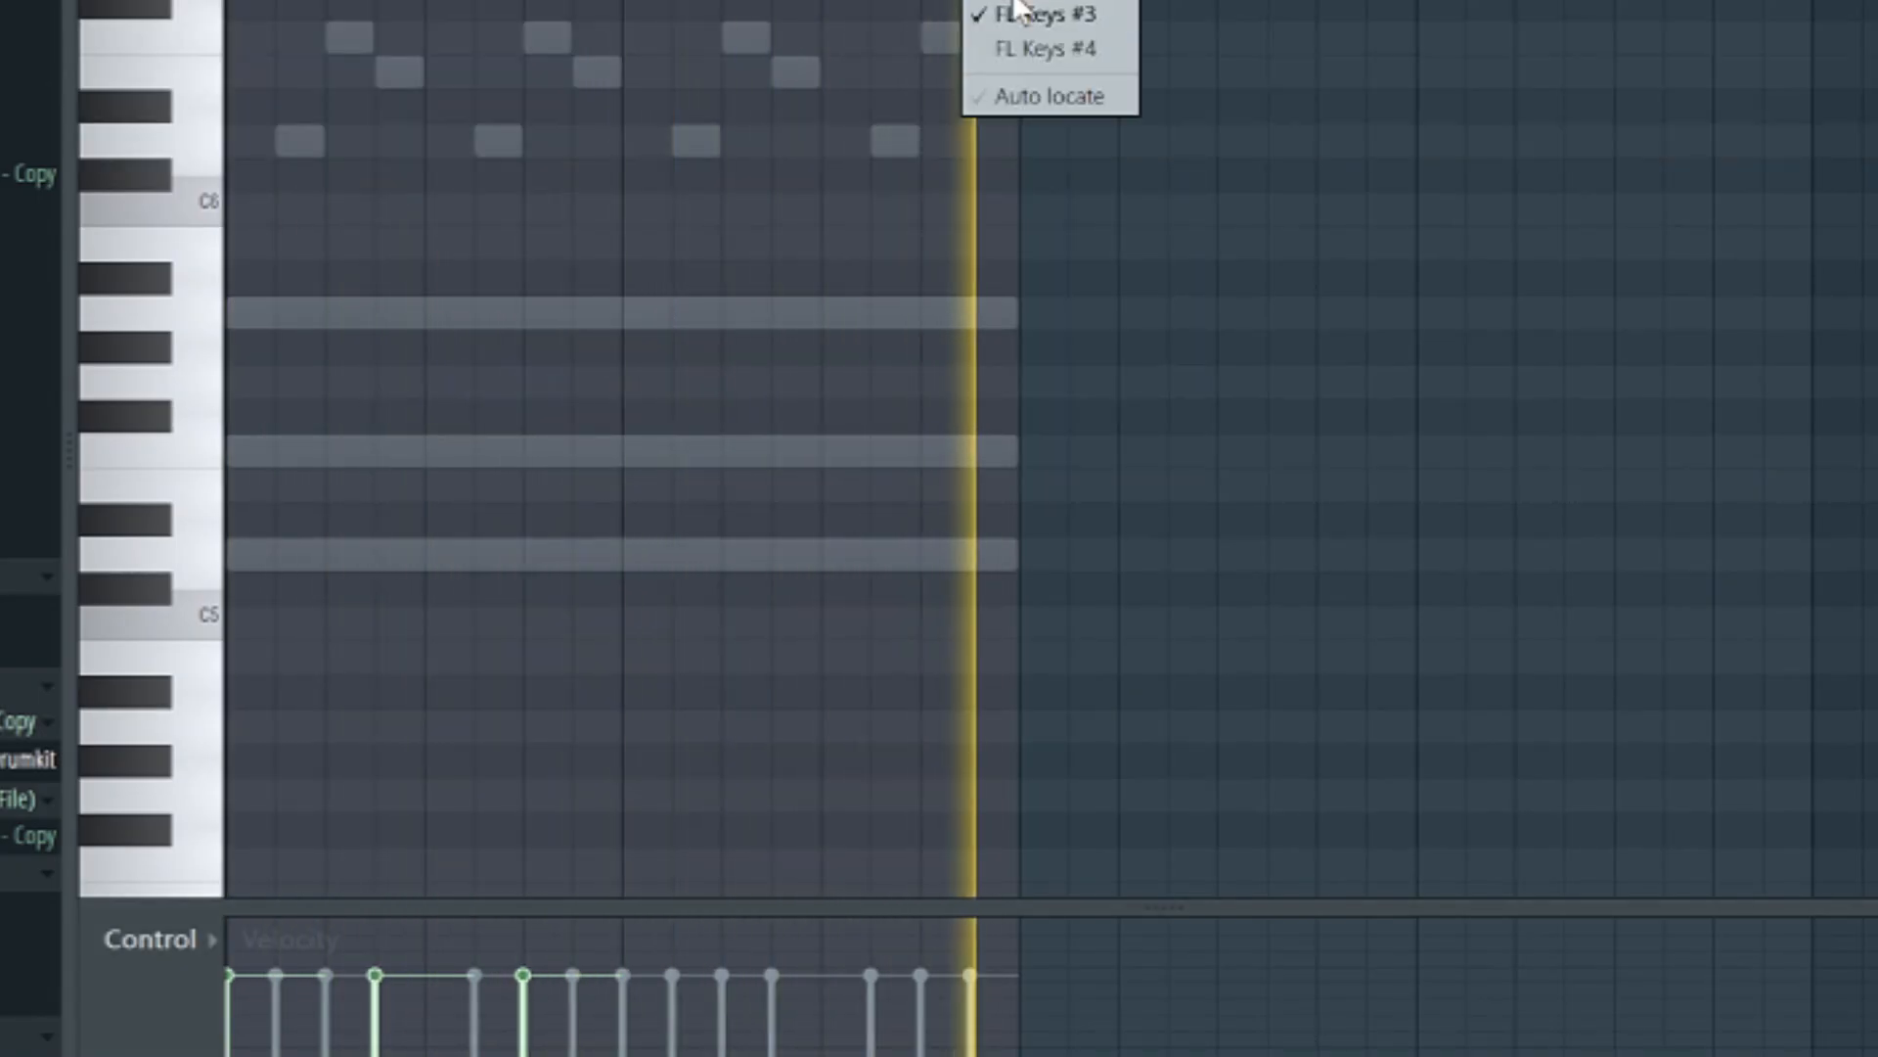
{"action": "left_click", "coordinate": [1030, 55]}
{"action": "left_click_drag", "start_coordinate": [270, 563], "coordinate": [235, 563]}
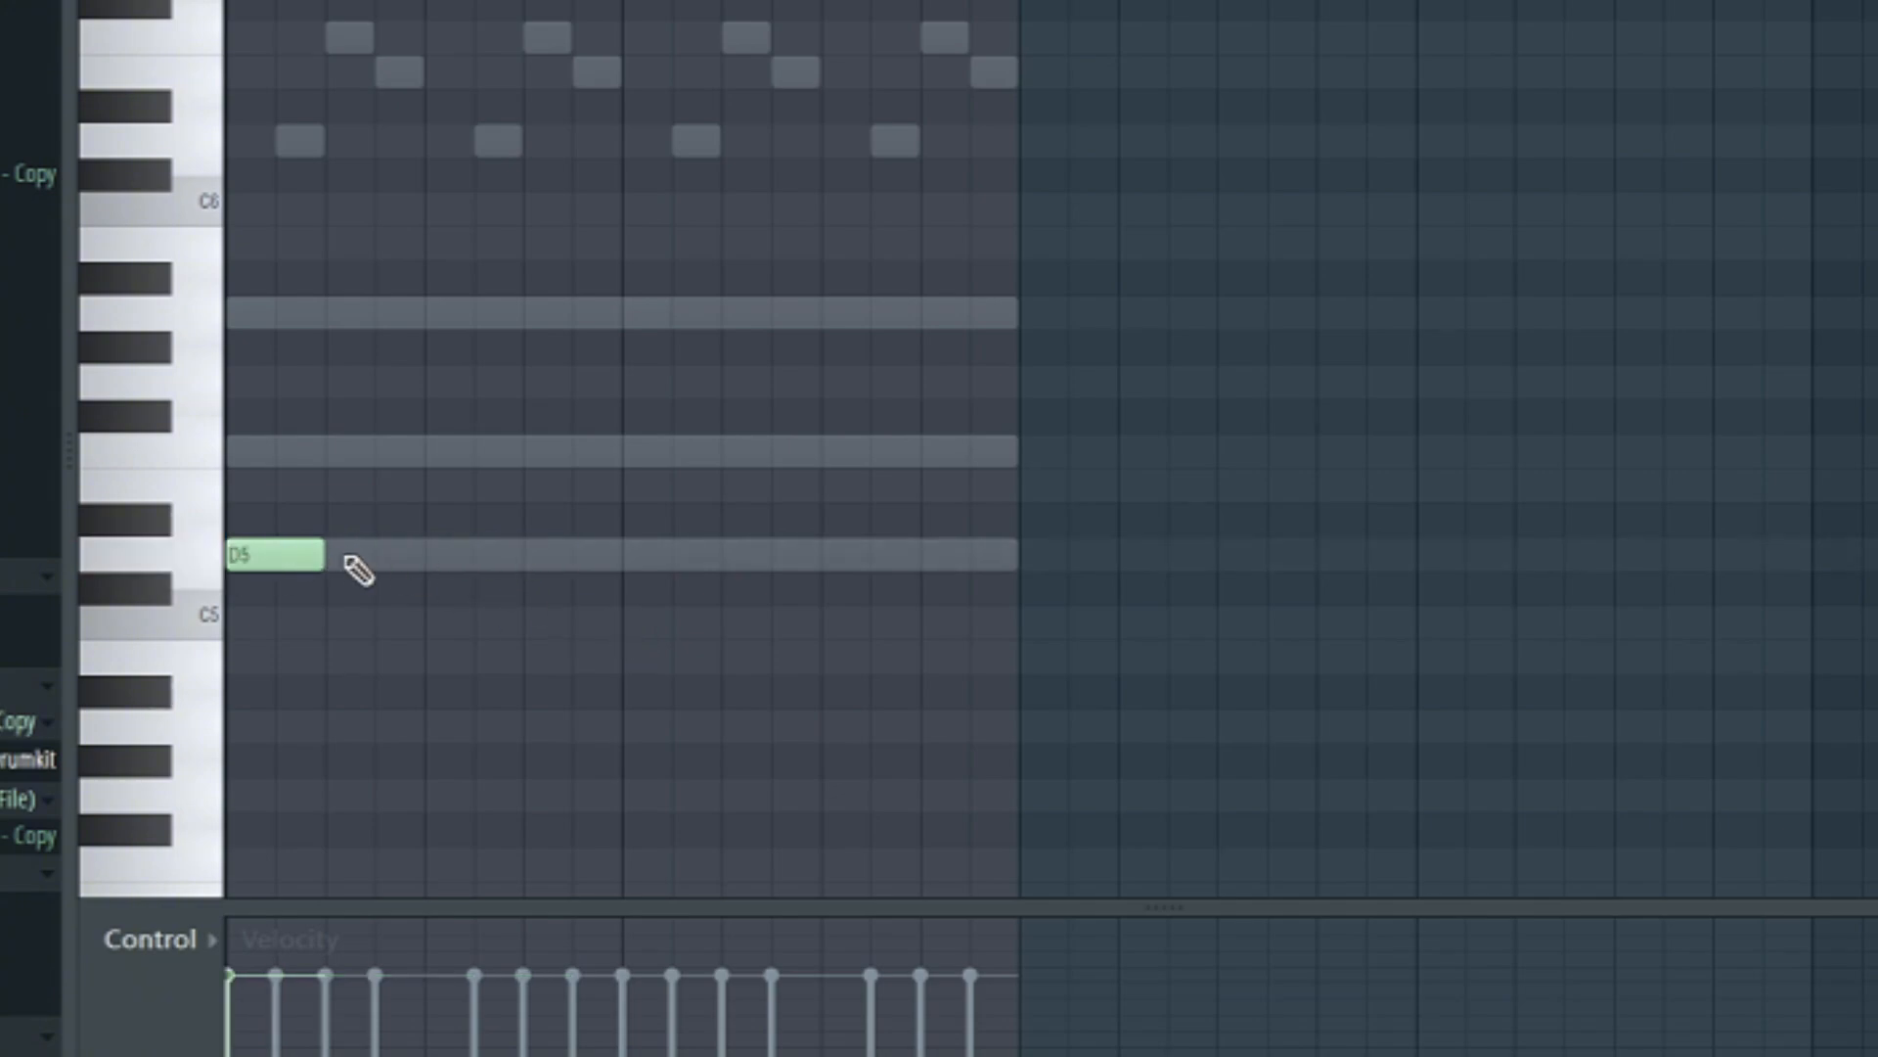
{"action": "key", "text": "space"}
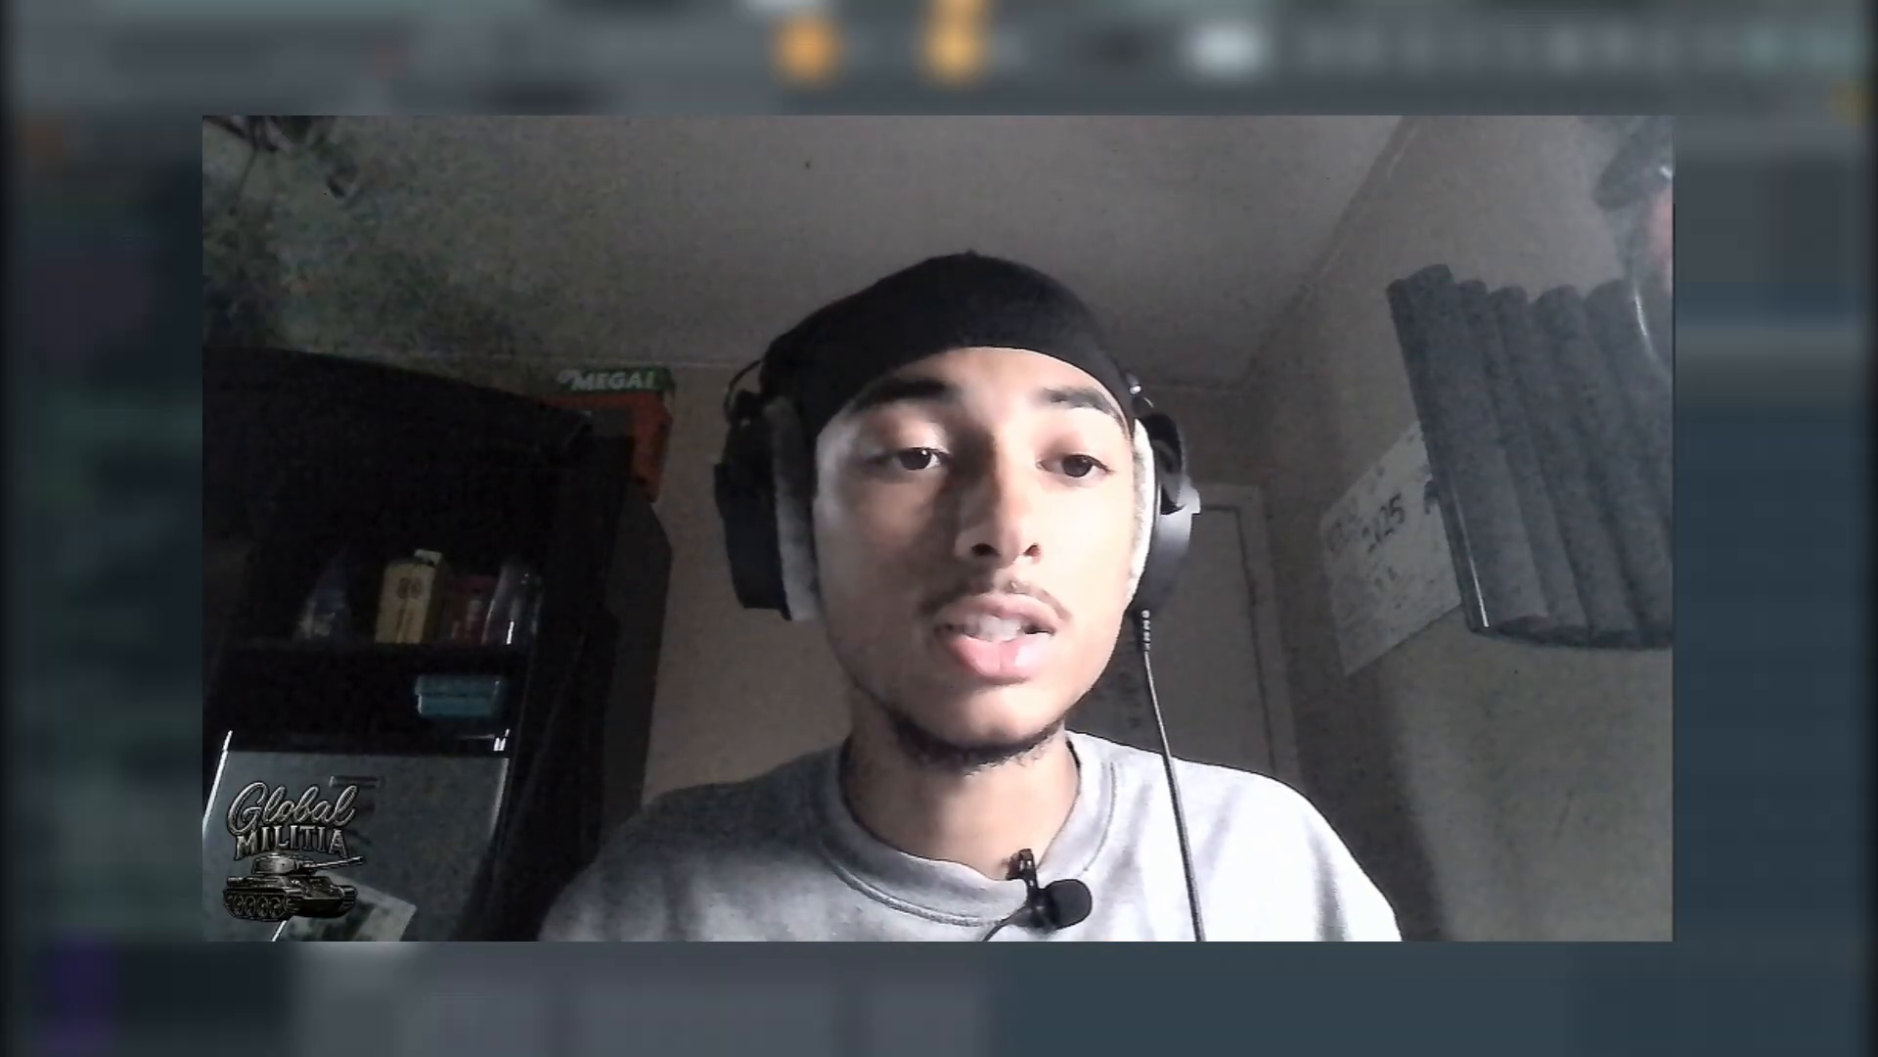
- Replace the instrument on the first FL Keys channel with ZENOLOGY
{"action": "right_click", "coordinate": [528, 174]}
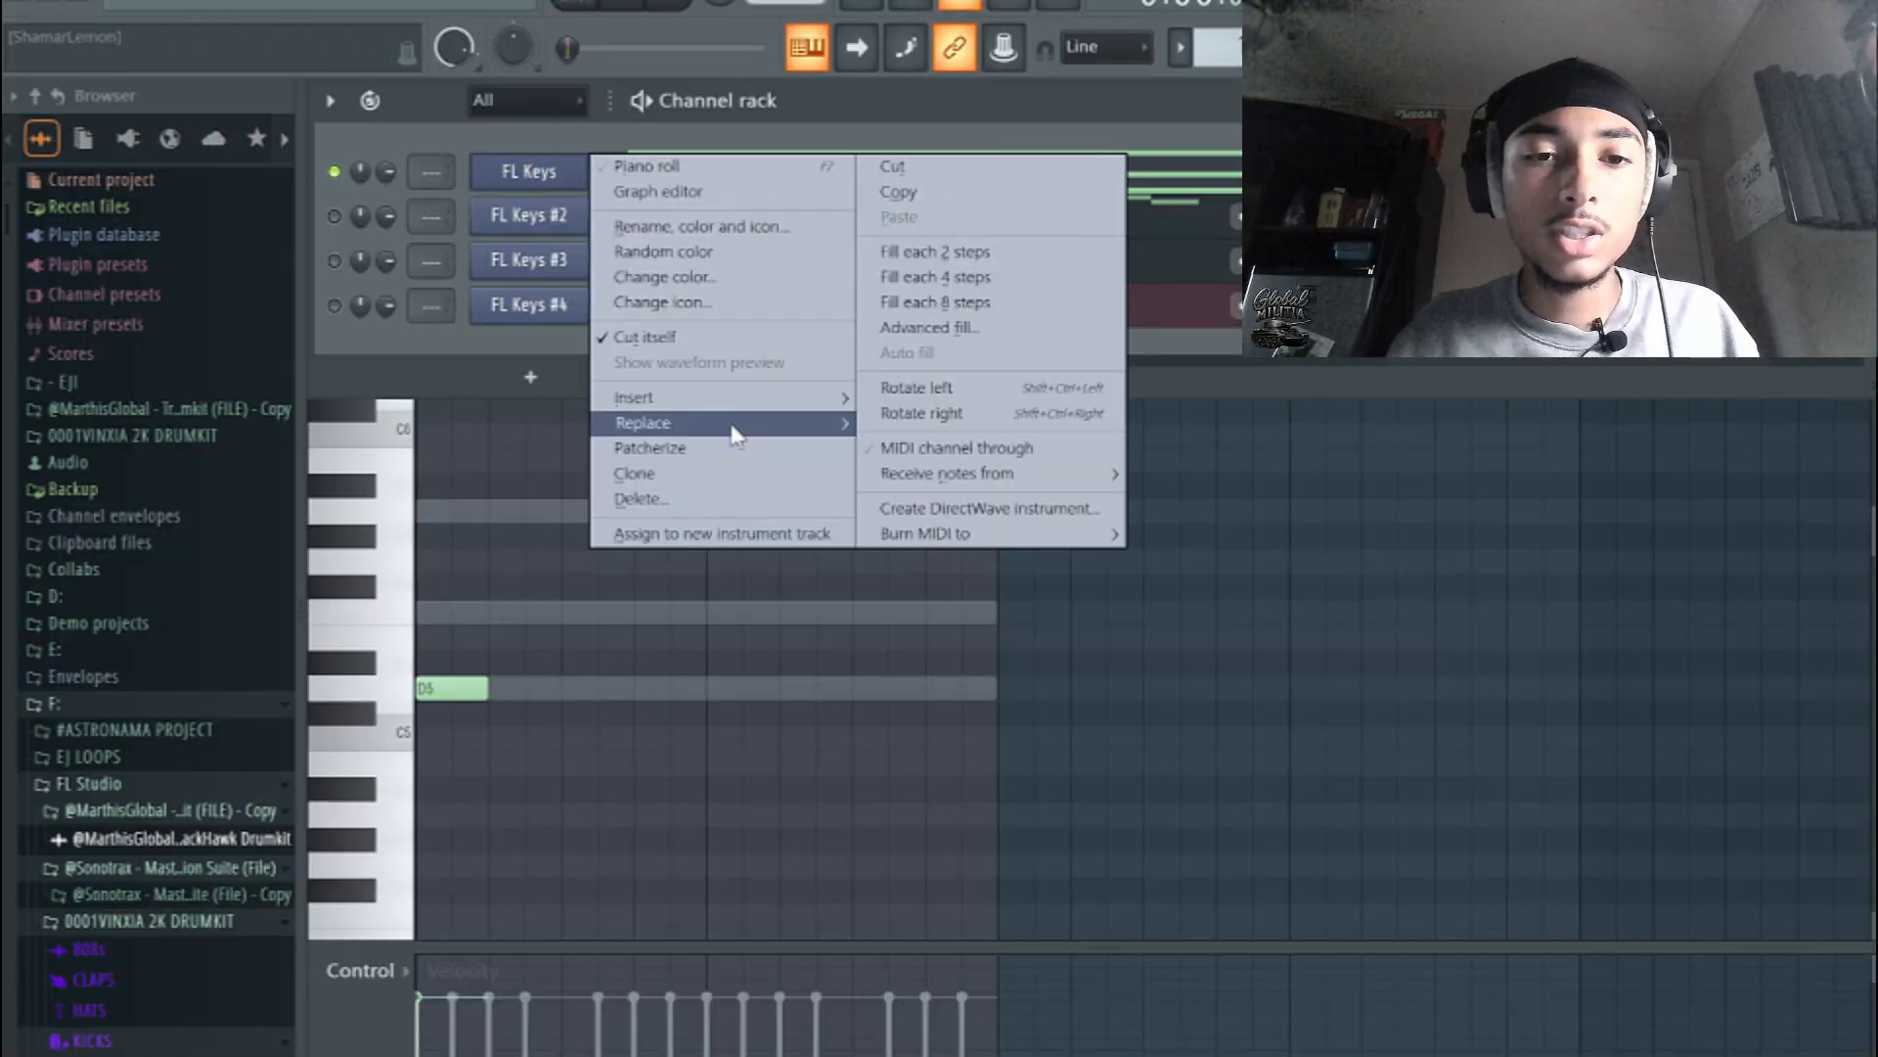
{"action": "mouse_move", "coordinate": [739, 433]}
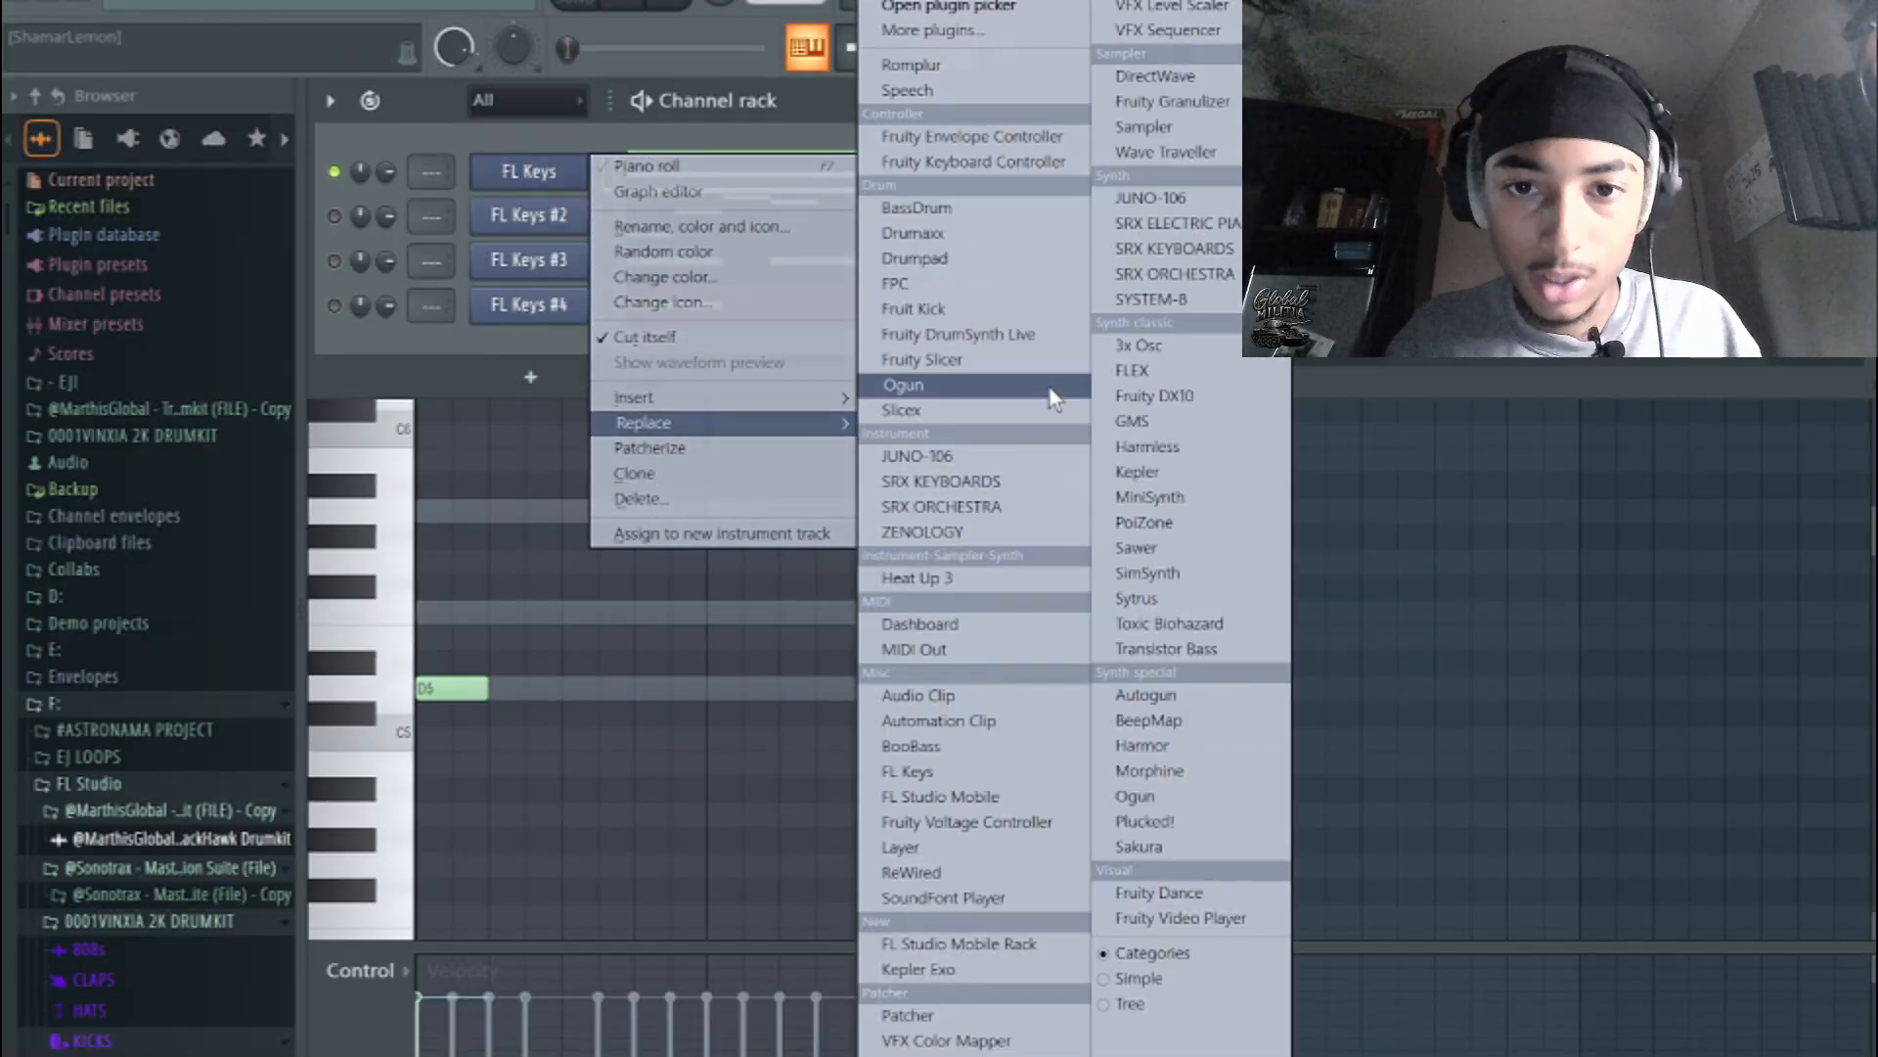
{"action": "left_click", "coordinate": [1022, 529]}
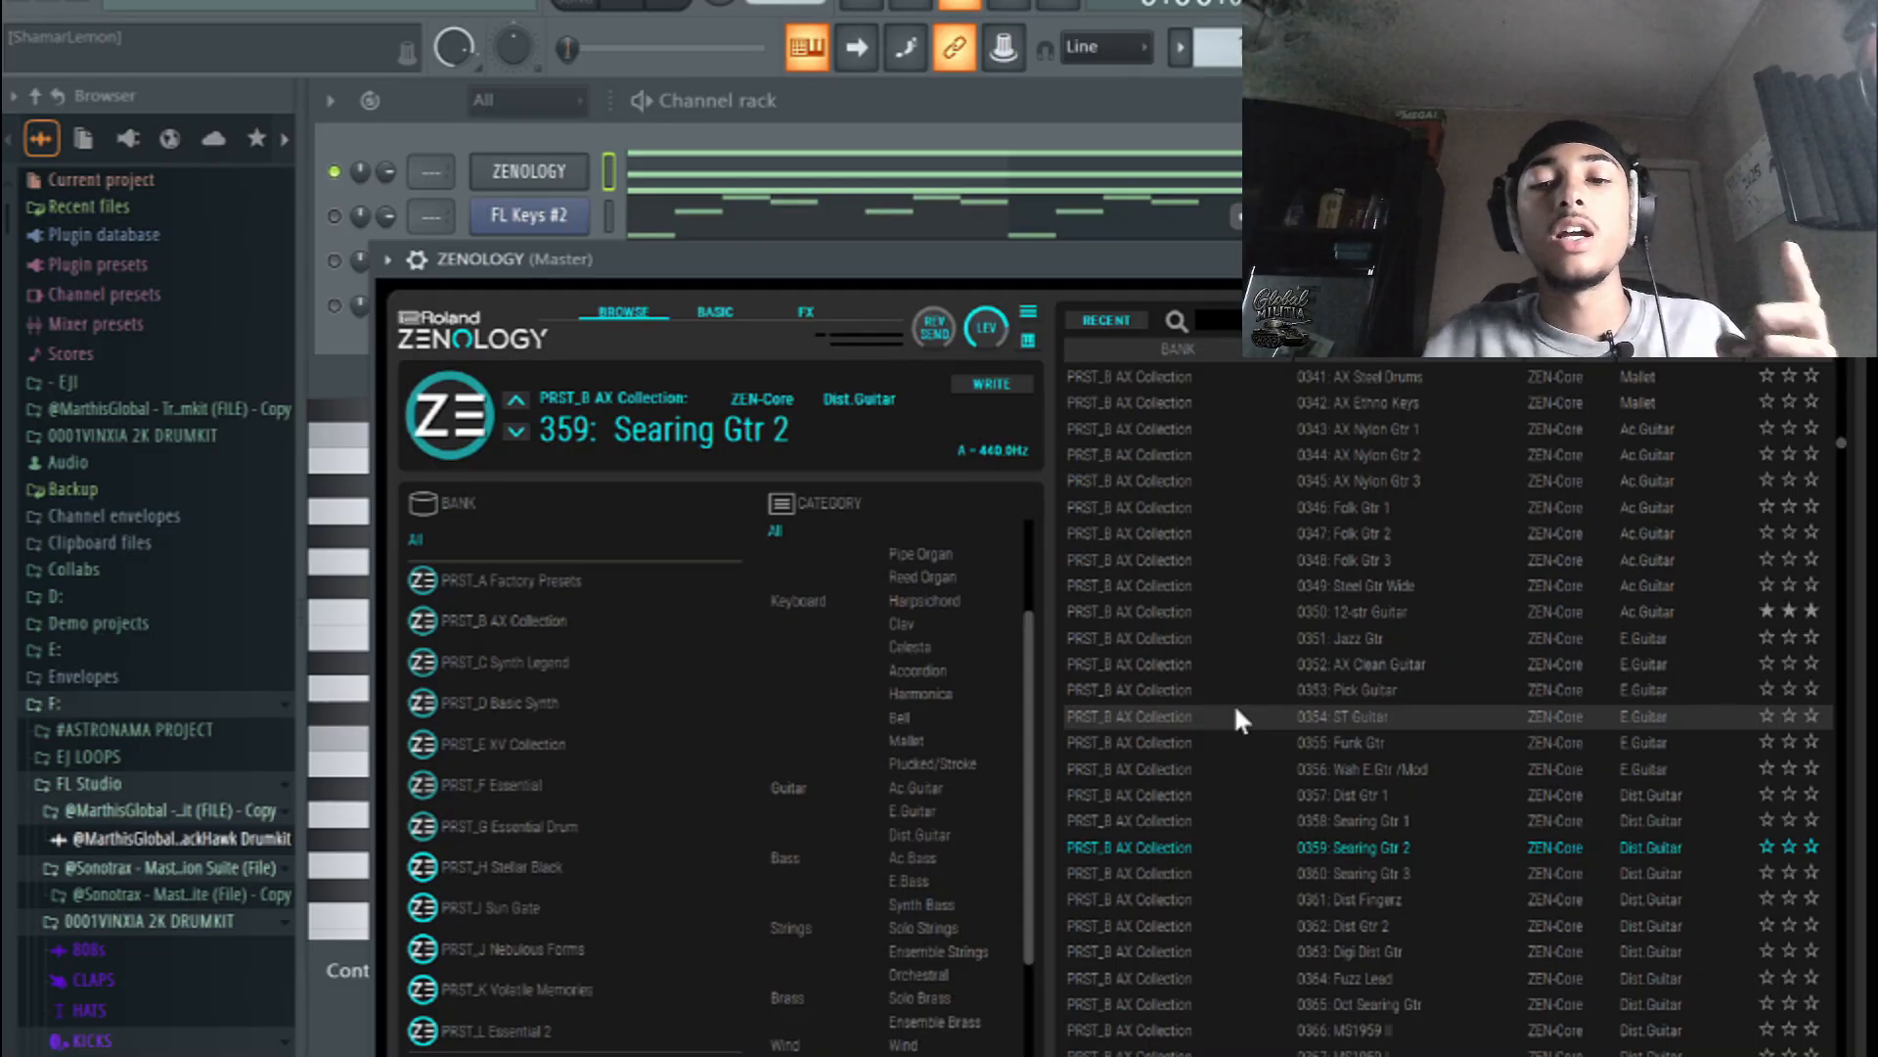
- Filter the ZENOLOGY presets to the Synth Pad/Str category
{"action": "scroll", "coordinate": [1233, 627], "scroll_direction": "up", "scroll_amount": 4}
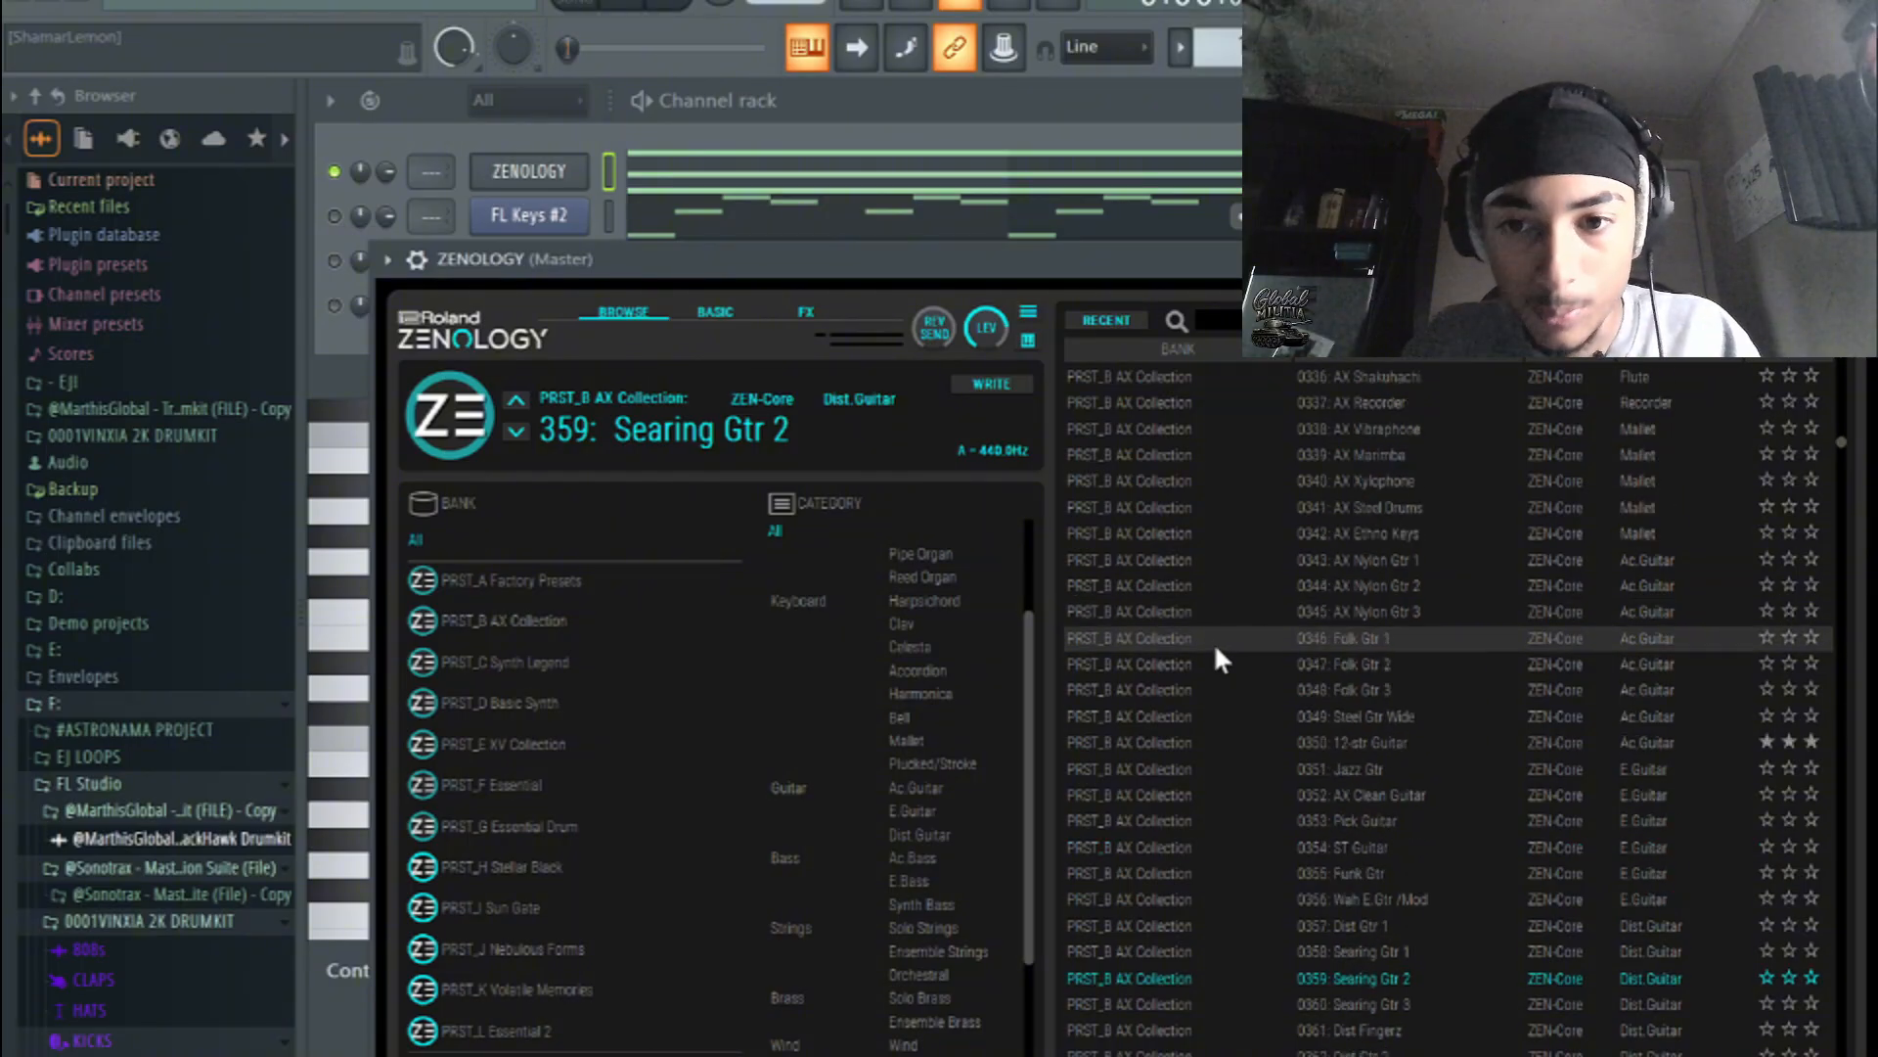
{"action": "scroll", "coordinate": [951, 650], "scroll_direction": "up", "scroll_amount": 3}
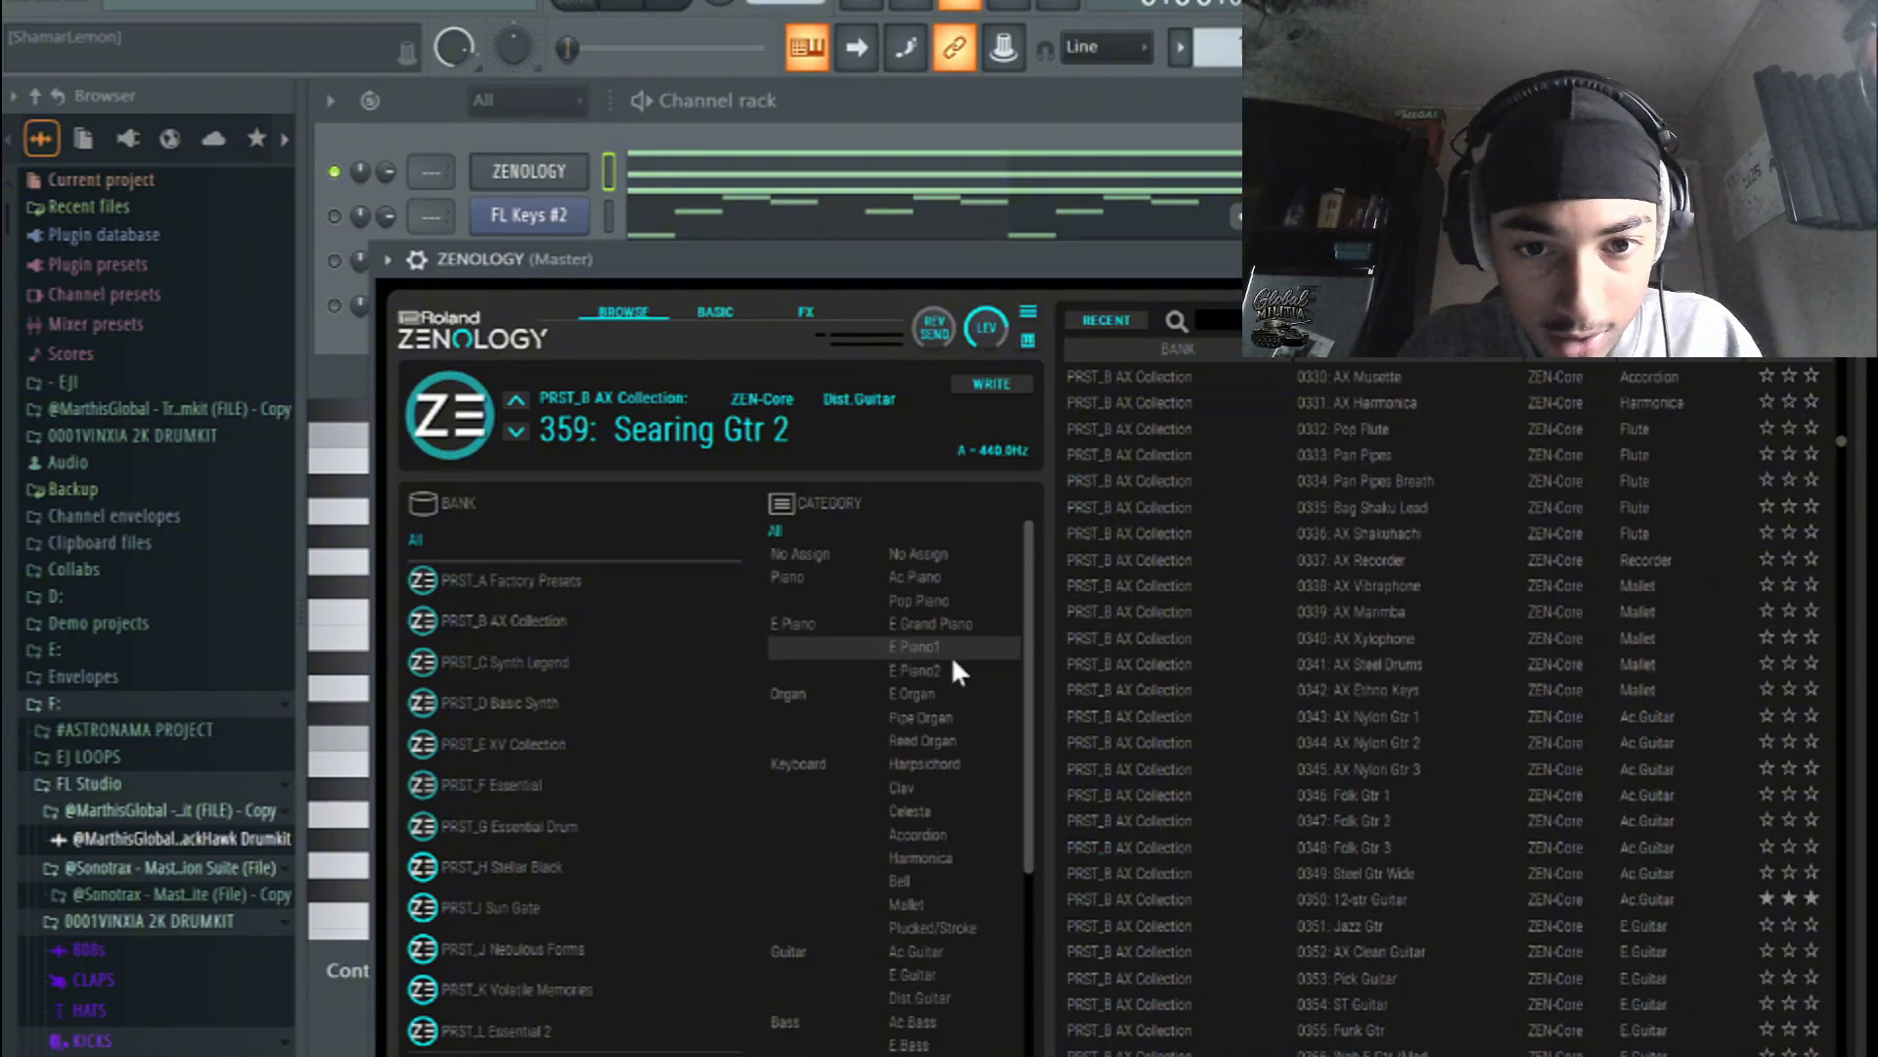
{"action": "scroll", "coordinate": [951, 620], "scroll_direction": "down", "scroll_amount": 5}
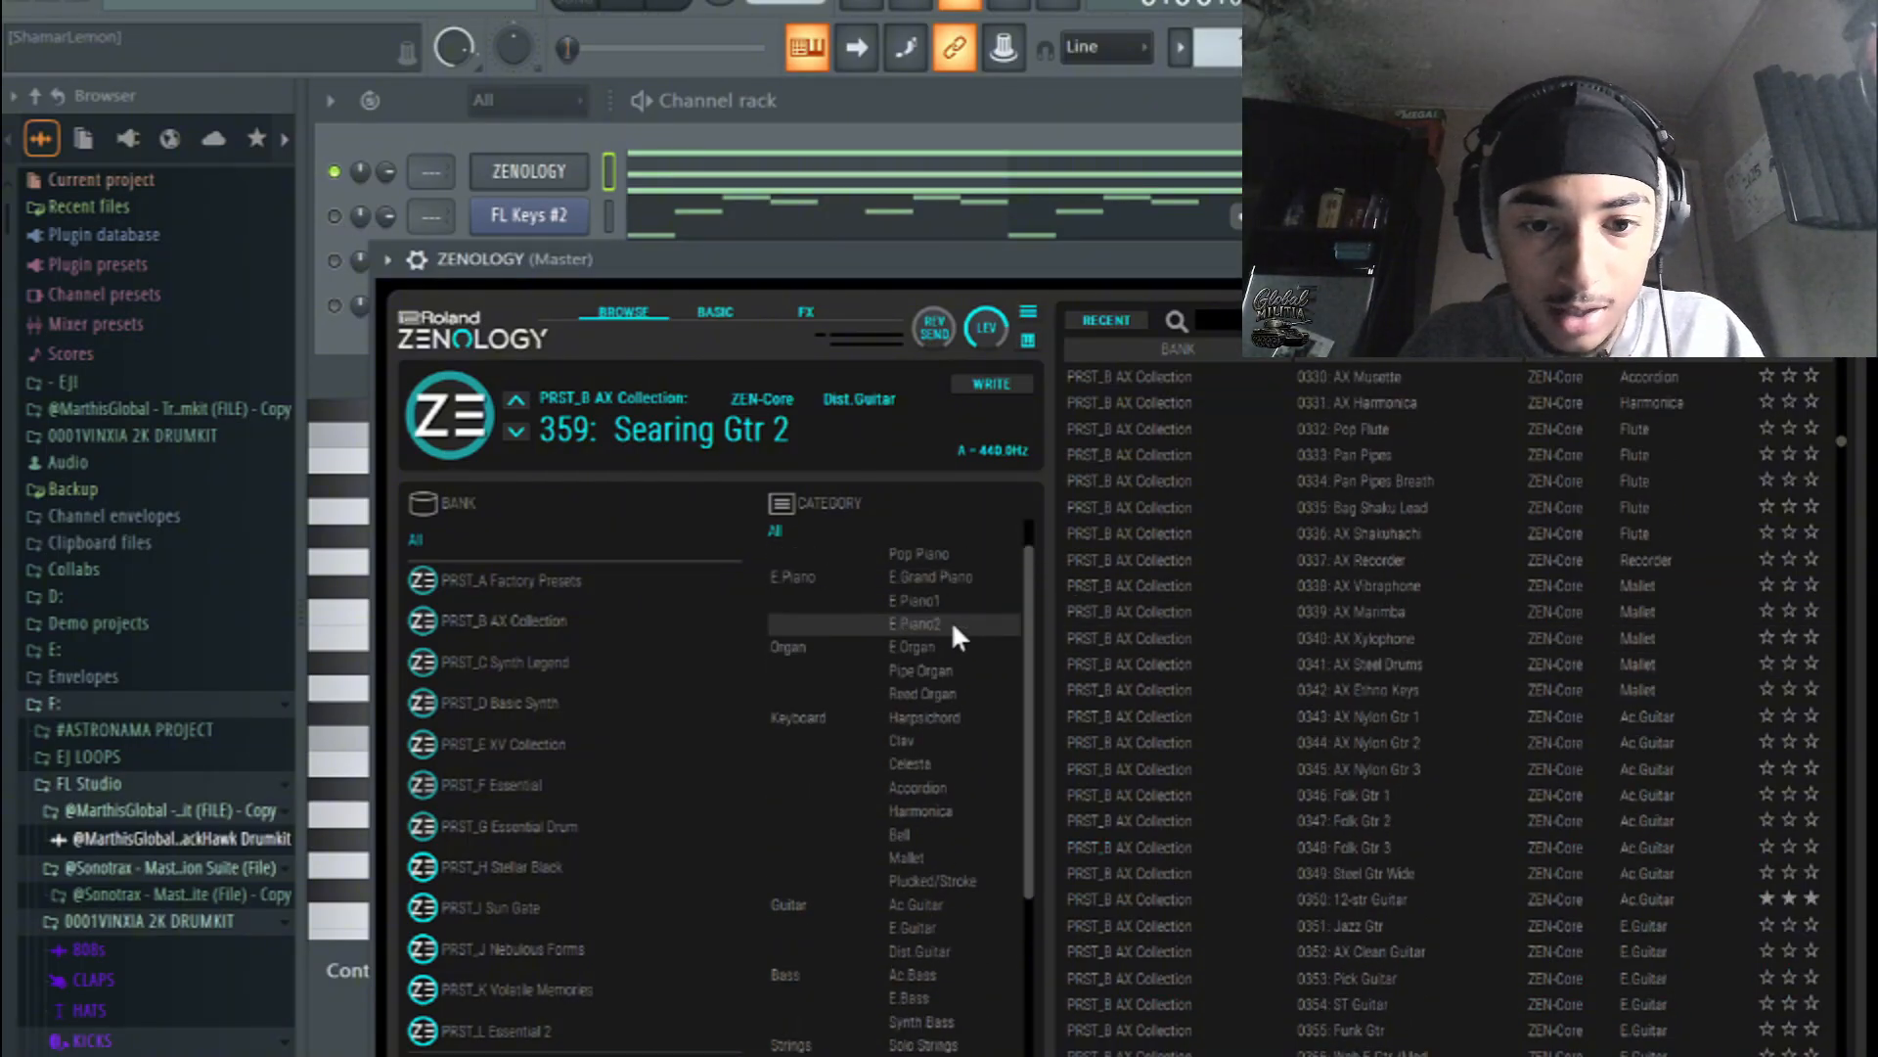
{"action": "scroll", "coordinate": [929, 710], "scroll_direction": "down", "scroll_amount": 4}
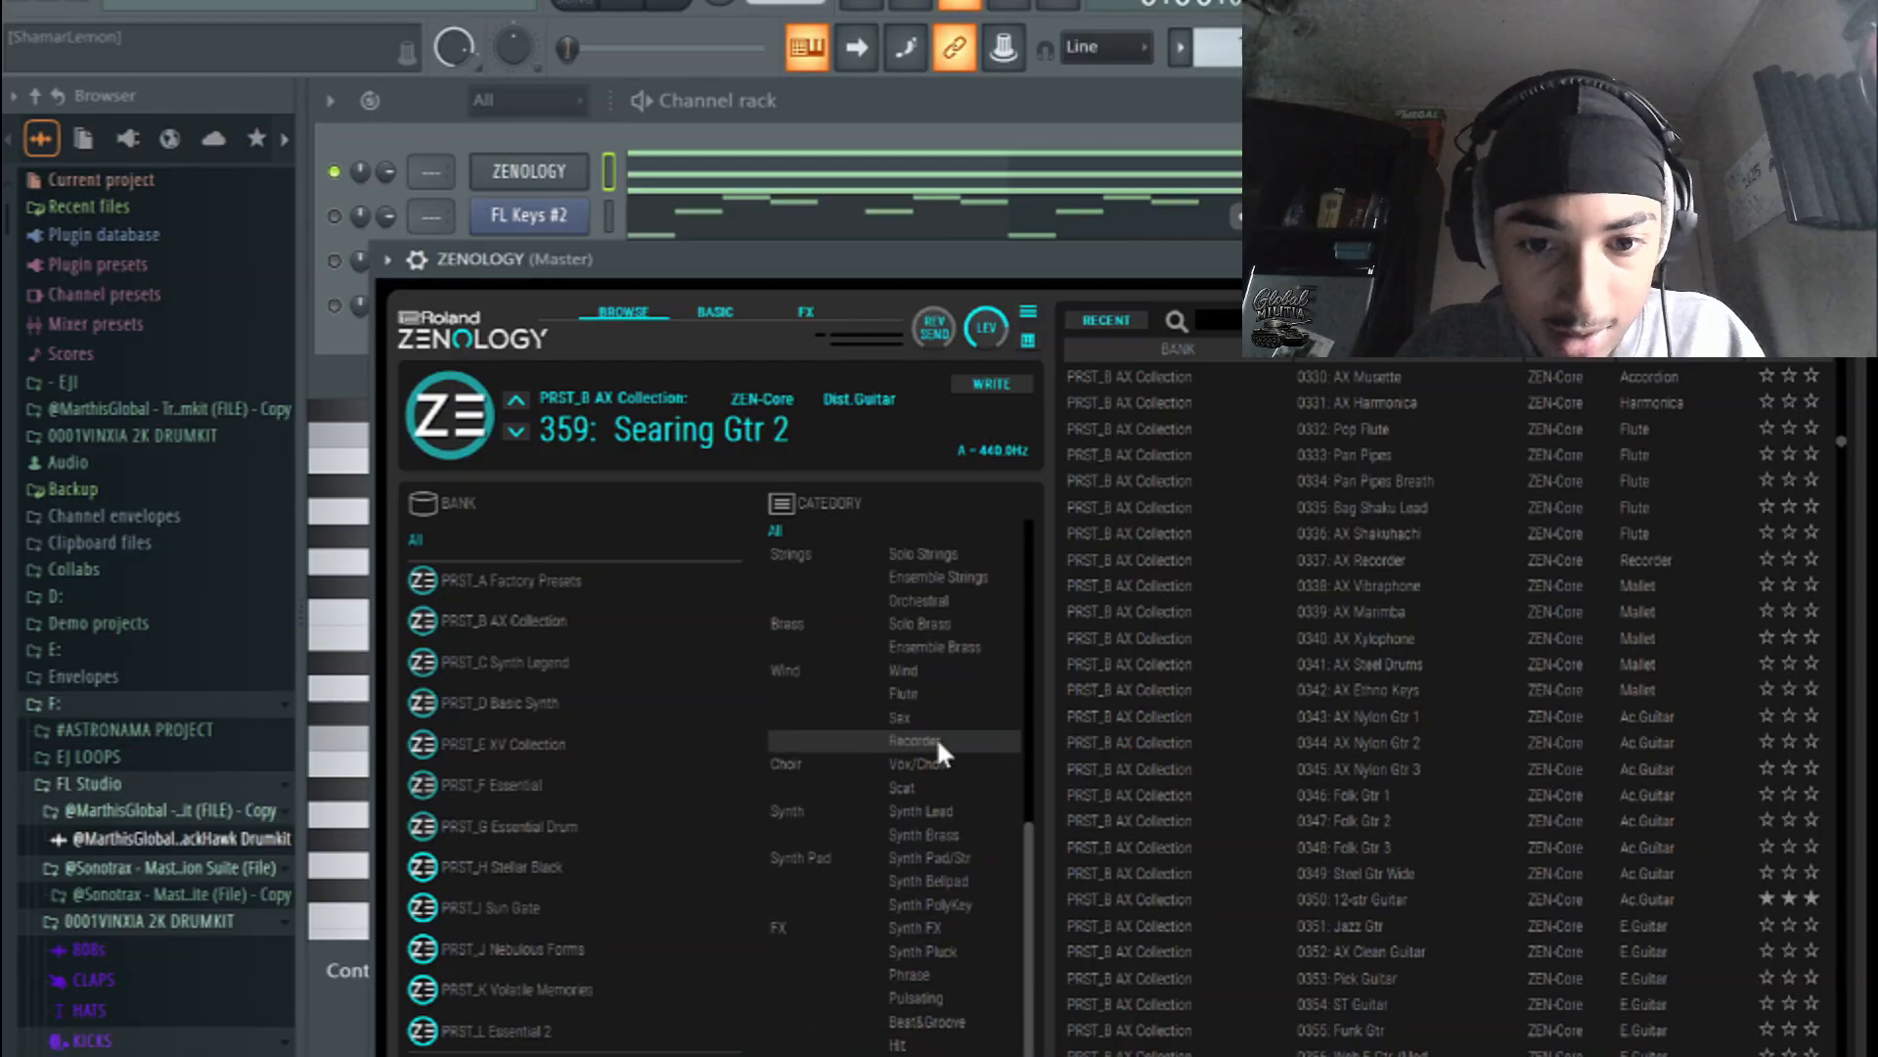
{"action": "left_click", "coordinate": [968, 860]}
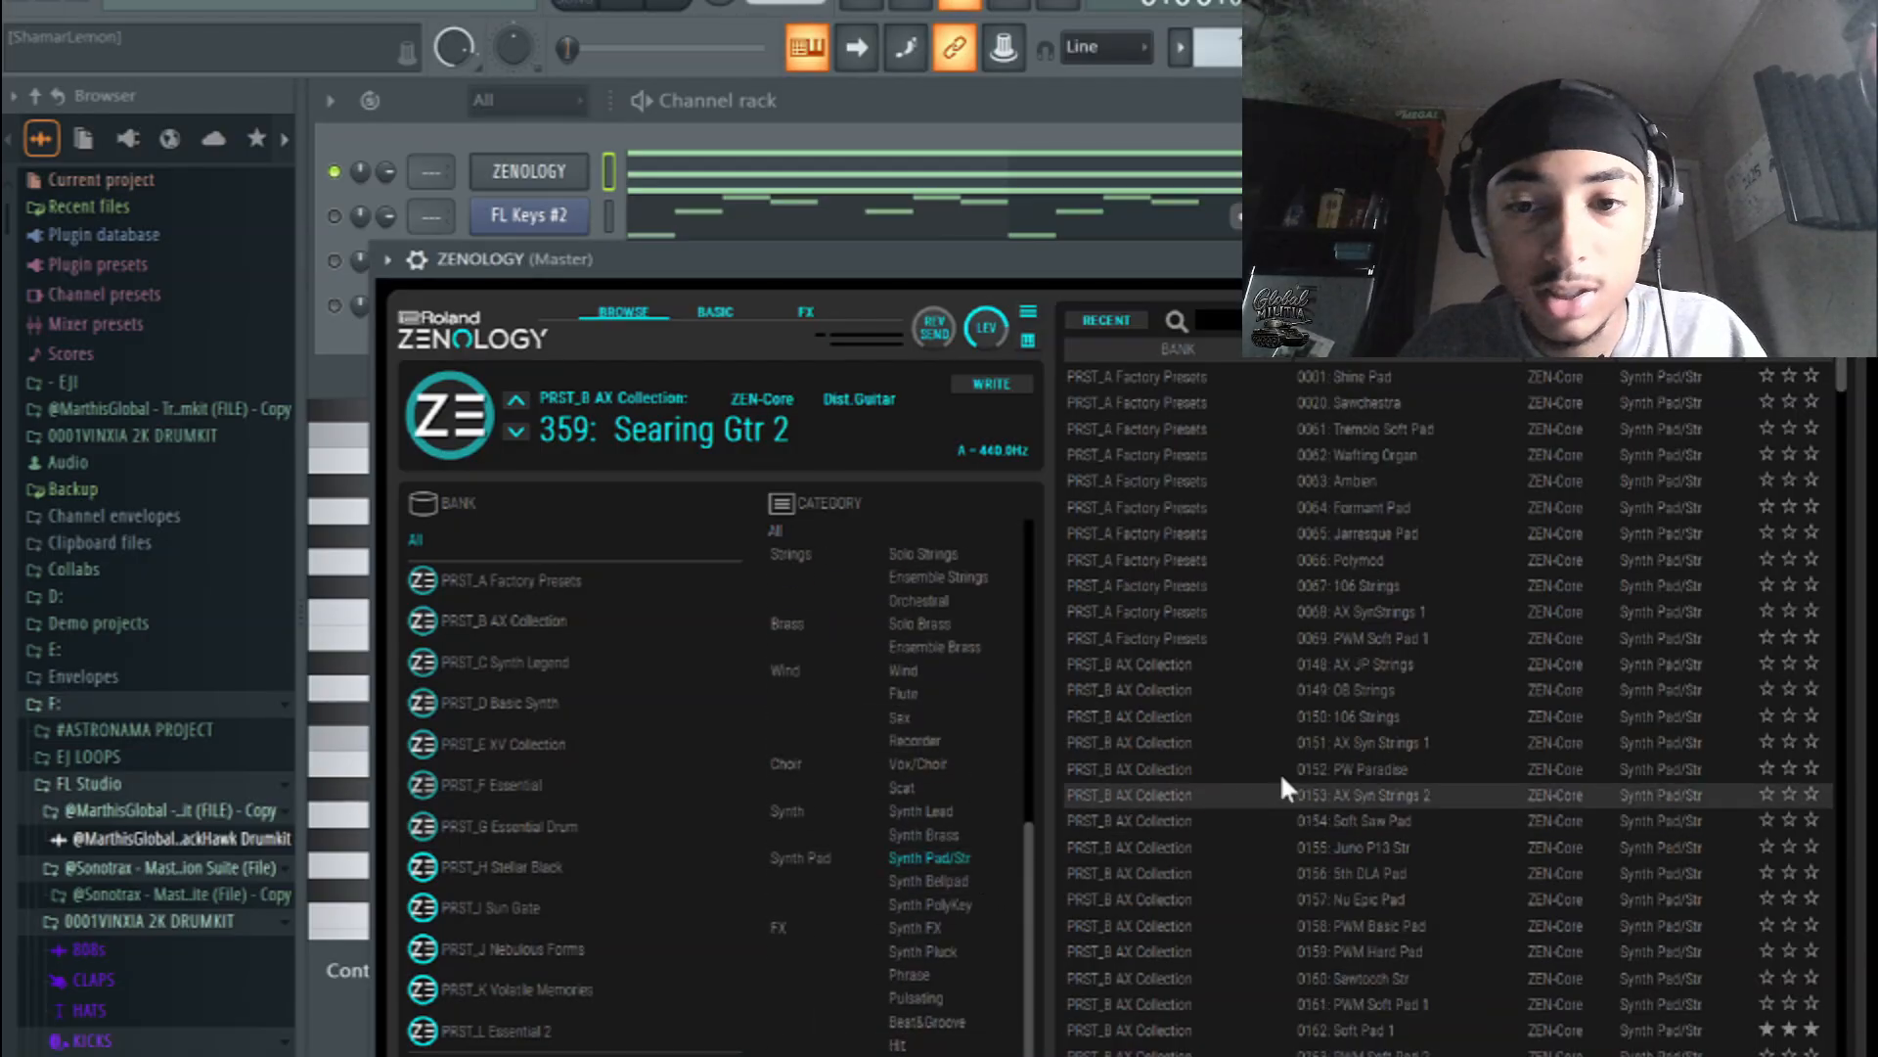
- Audition the Chorus Pad, Scape Pad, PWM Sweep Pad 1 and Trance Sweep Pad presets on the sustained chord
{"action": "scroll", "coordinate": [1295, 765], "scroll_direction": "down", "scroll_amount": 3}
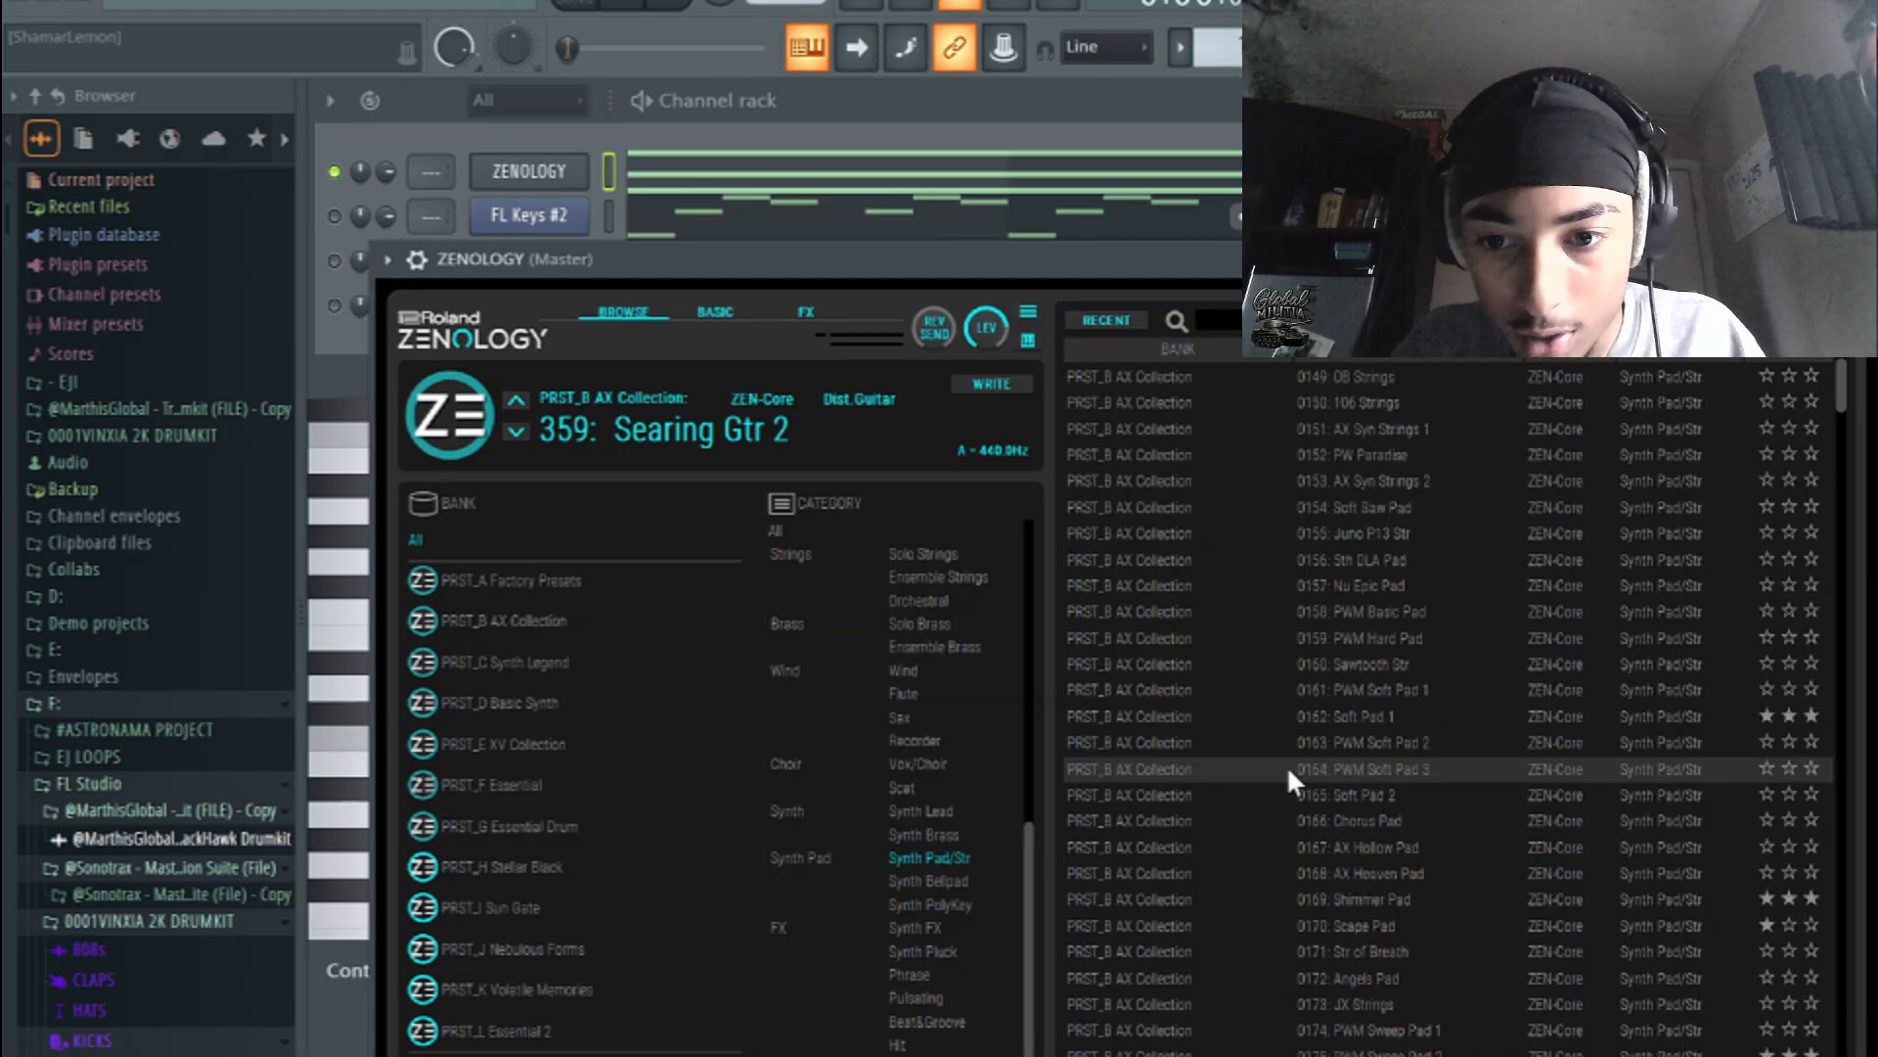
{"action": "left_click", "coordinate": [1325, 820]}
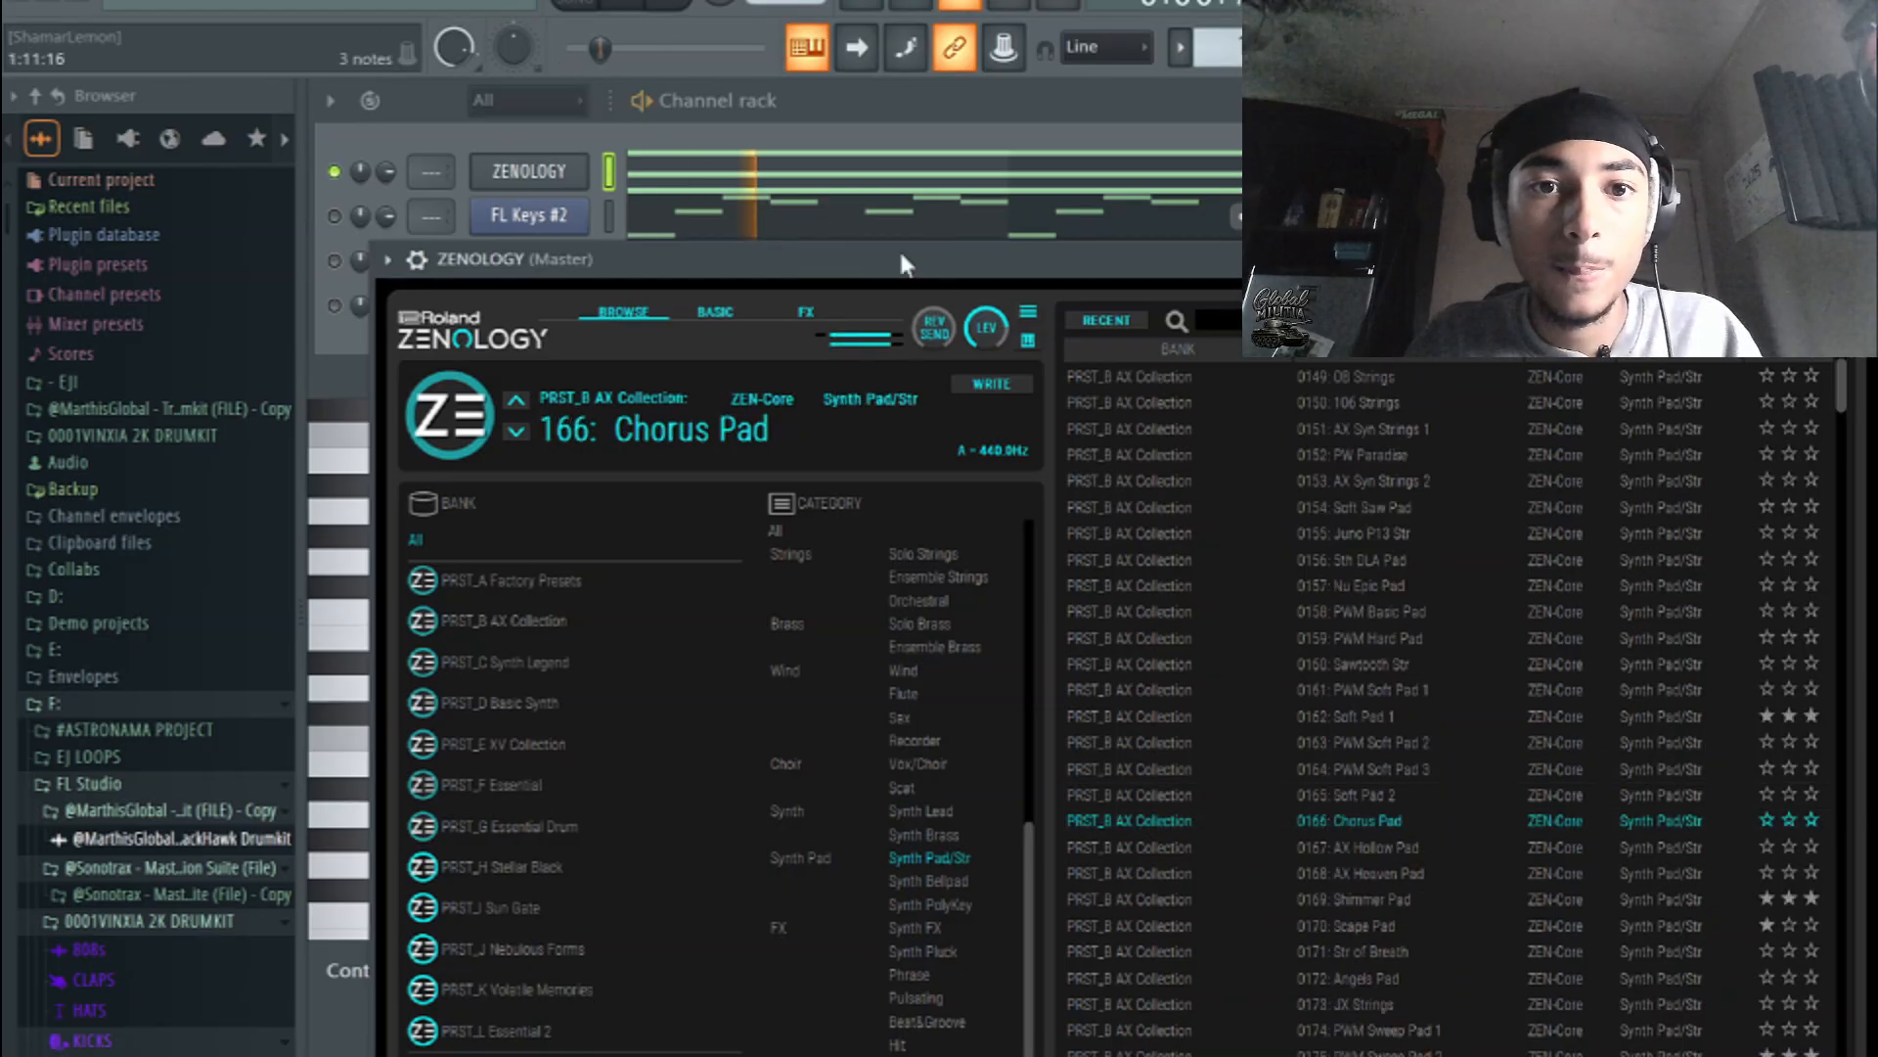
{"action": "scroll", "coordinate": [1370, 783], "scroll_direction": "down", "scroll_amount": 1}
{"action": "left_click", "coordinate": [1406, 897]}
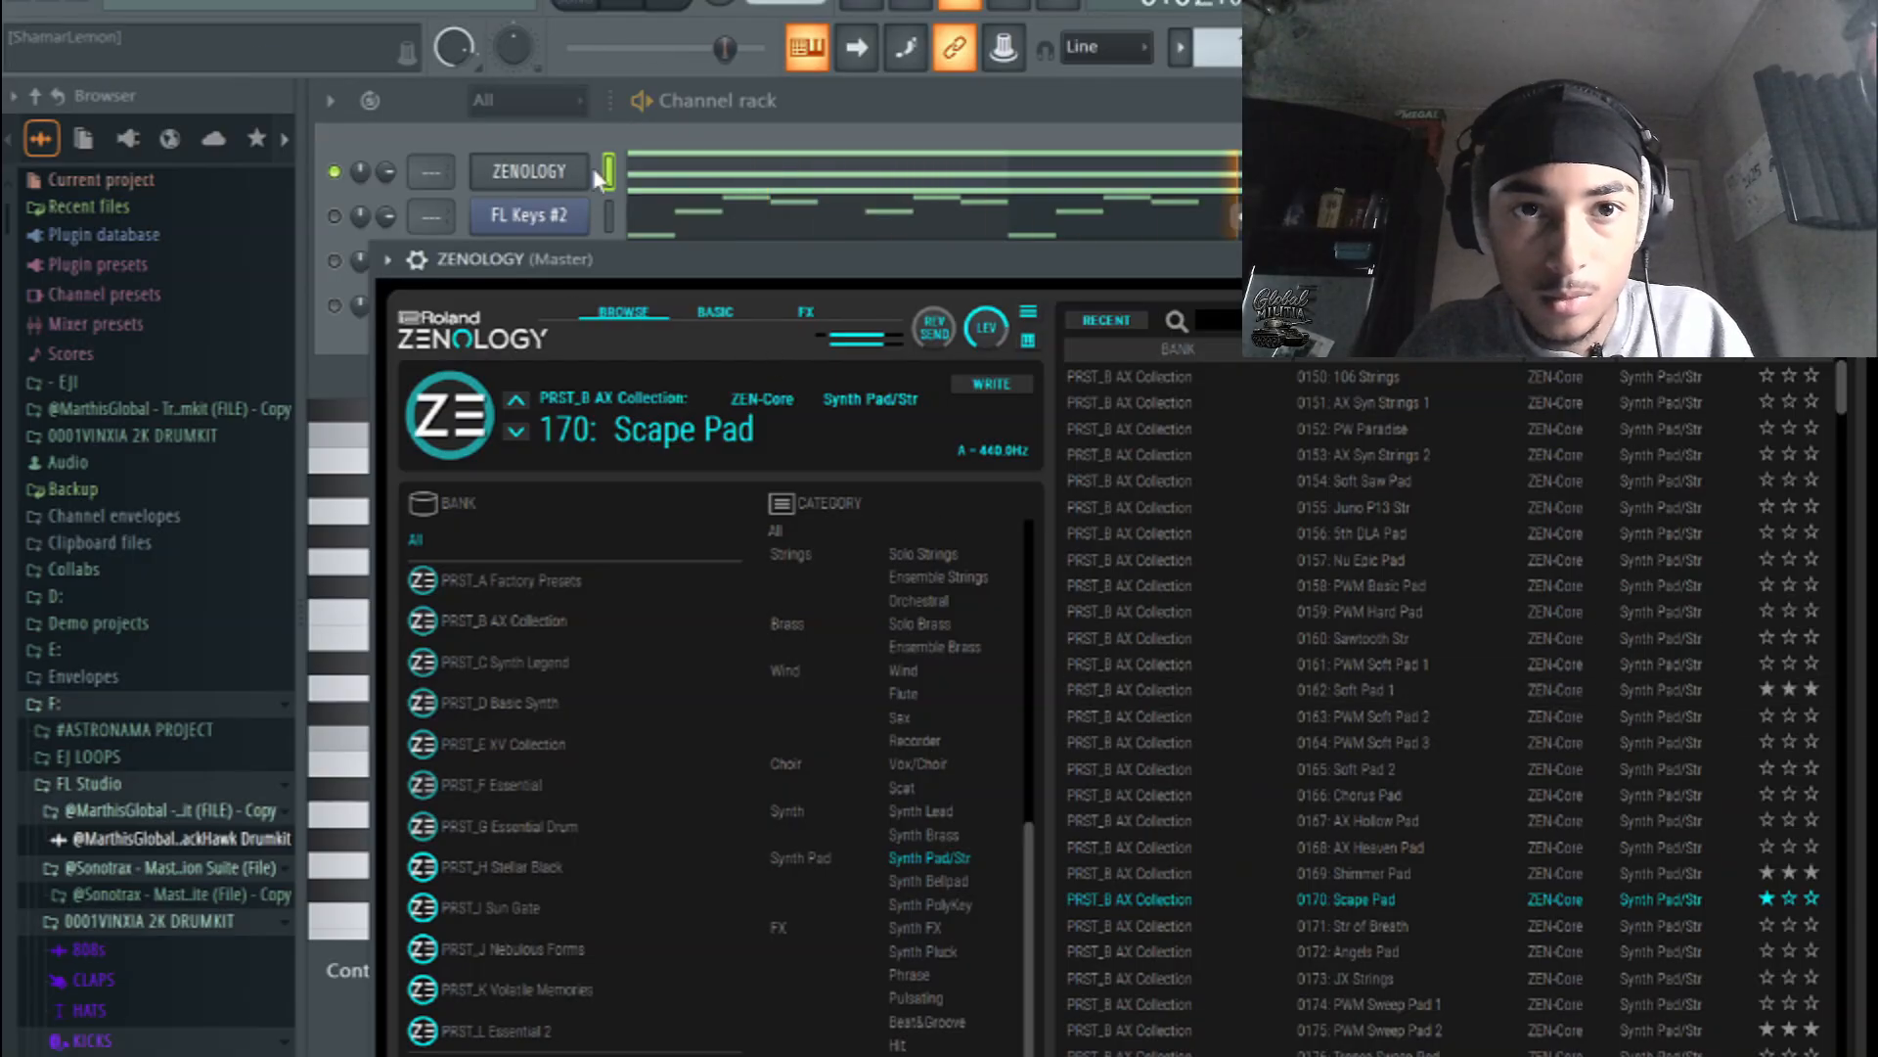
{"action": "scroll", "coordinate": [1390, 900], "scroll_direction": "down", "scroll_amount": 1}
{"action": "left_click", "coordinate": [1425, 947]}
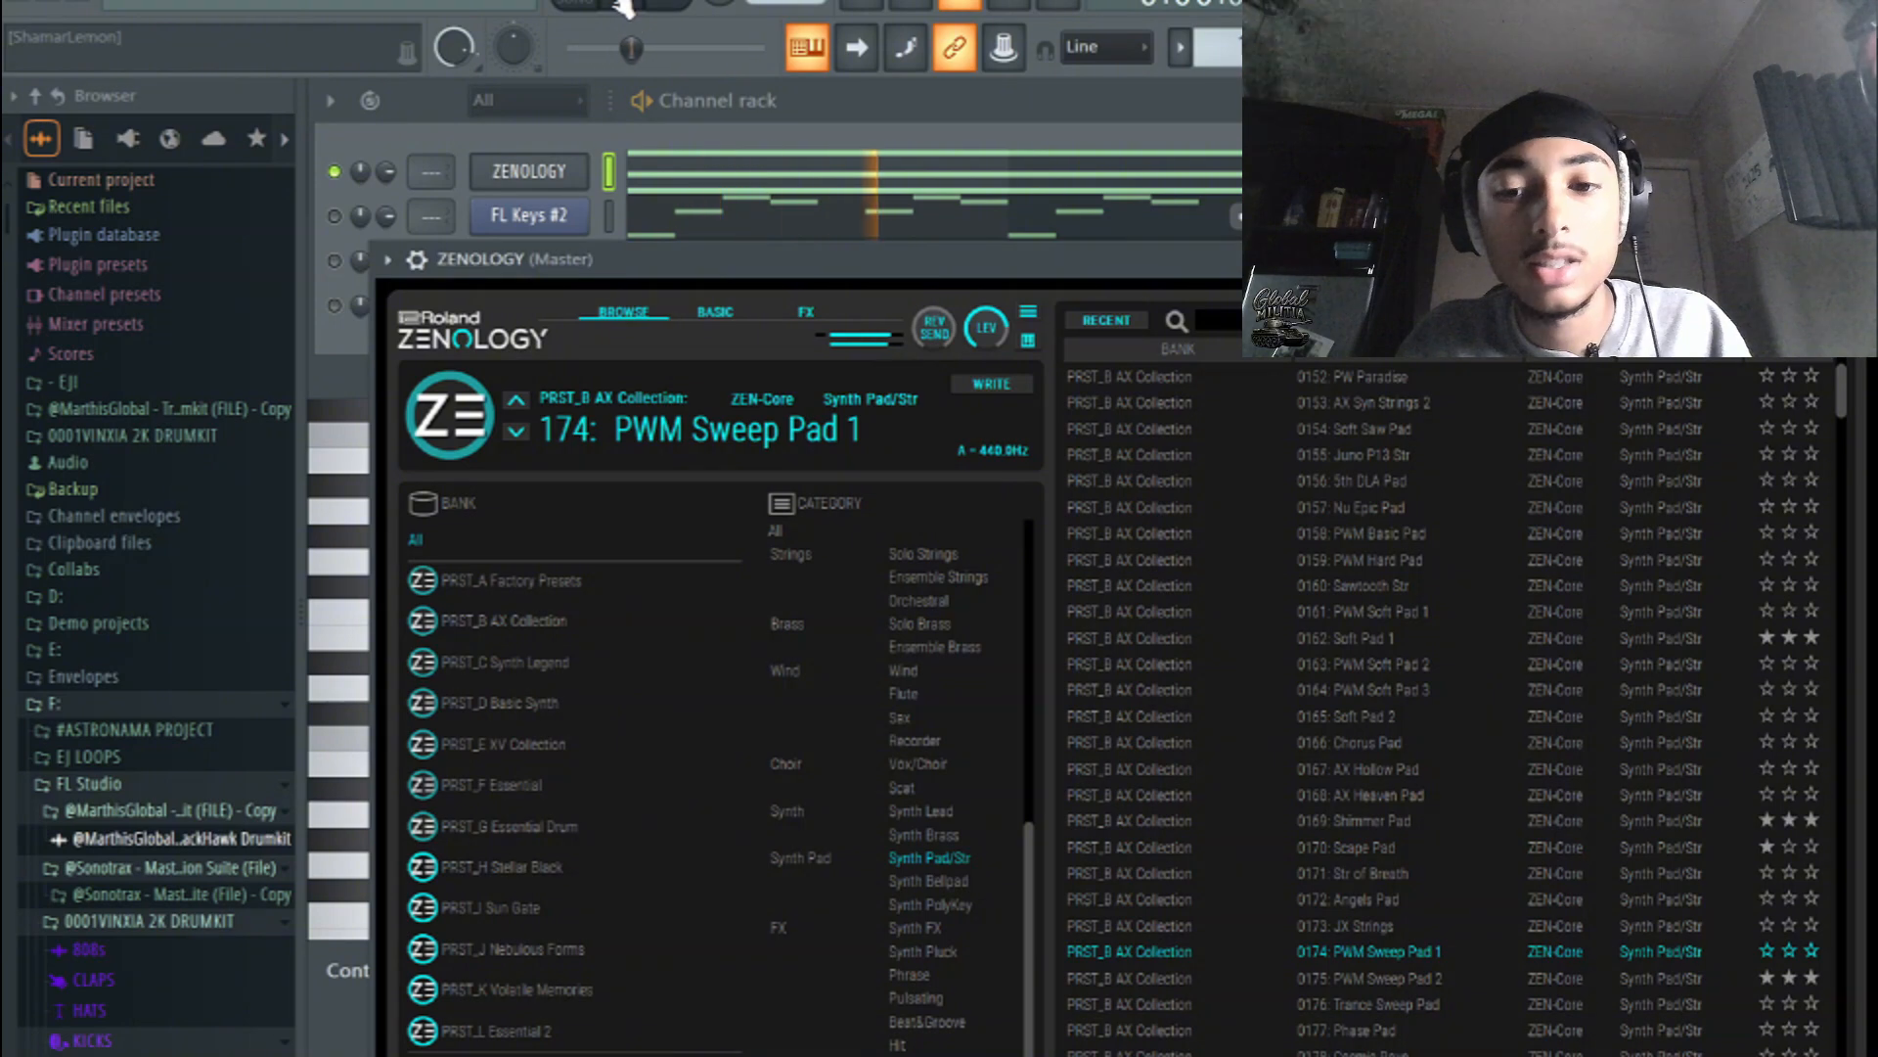
{"action": "left_click", "coordinate": [1326, 998]}
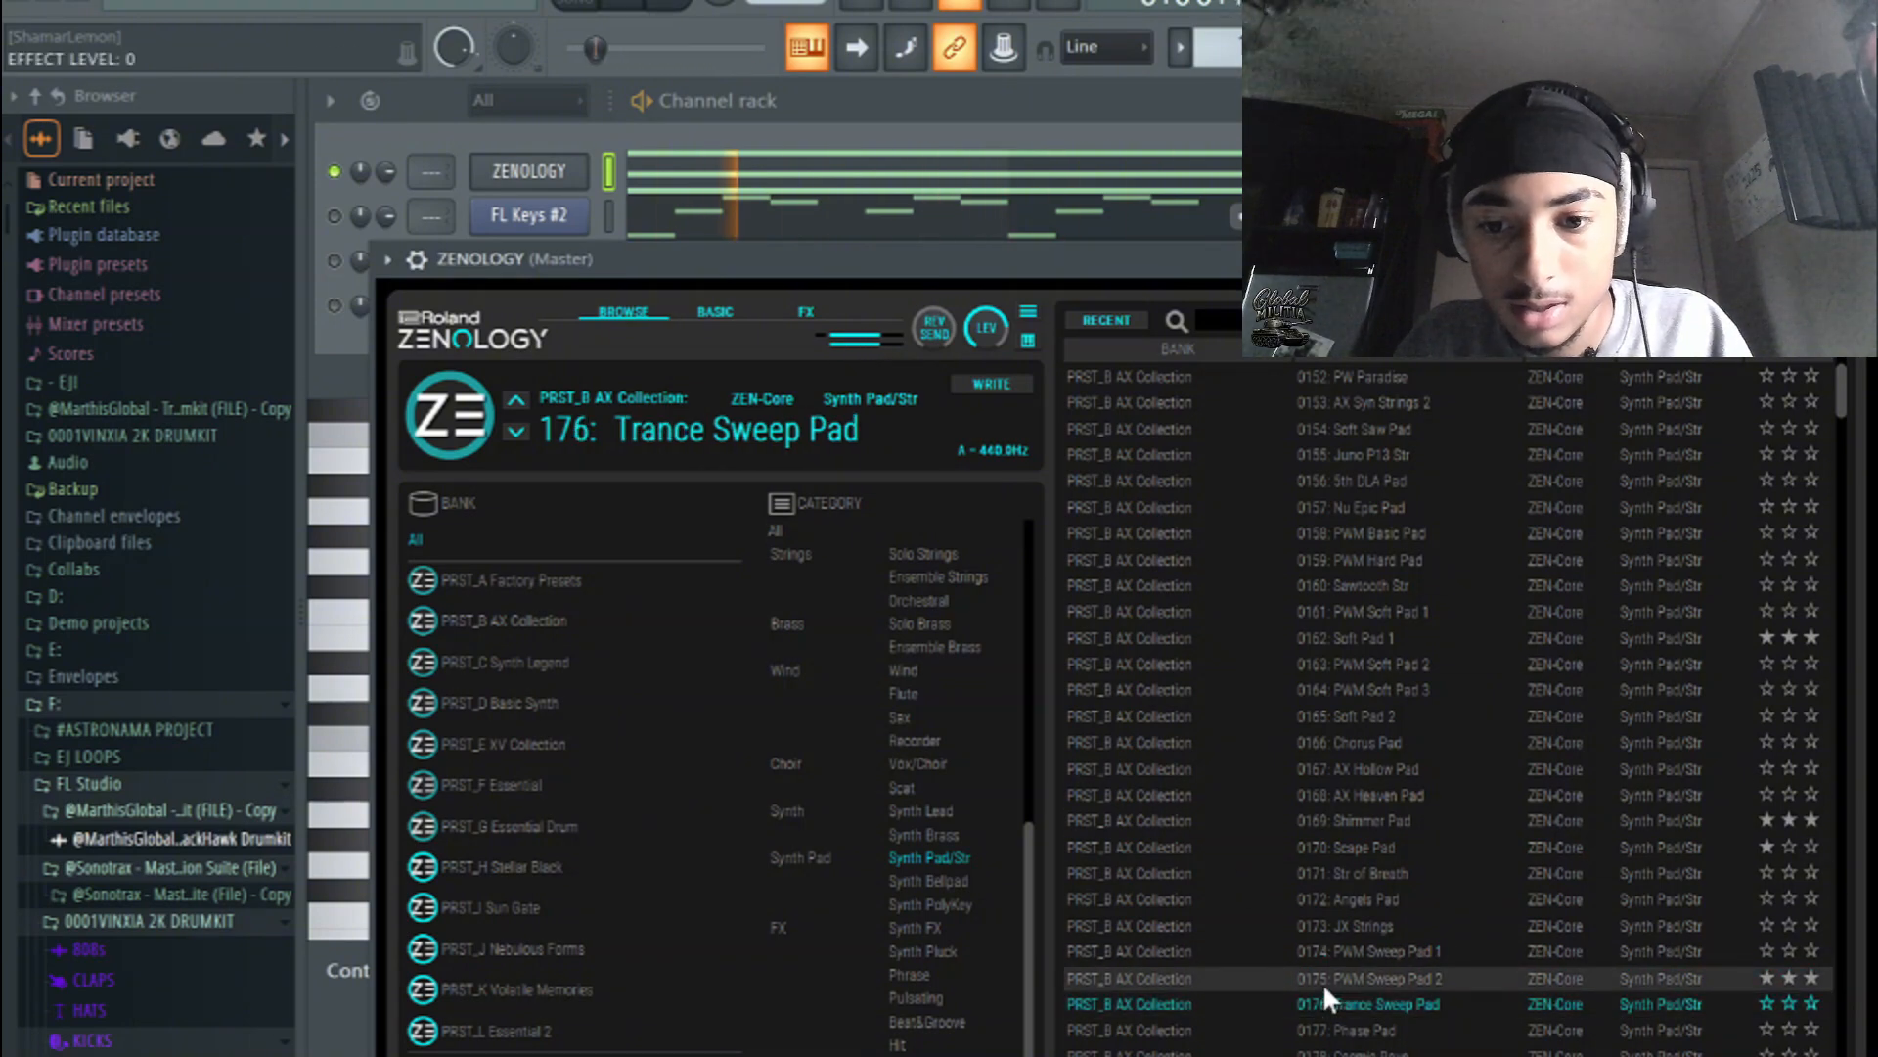
- Audition the Phase Super Saw and Phase PWM Pad presets on the sustained chord and load SL-JP6 12 from the Synth Legend bank
{"action": "scroll", "coordinate": [1323, 986], "scroll_direction": "down", "scroll_amount": 5}
{"action": "left_click", "coordinate": [1315, 959]}
{"action": "scroll", "coordinate": [1321, 949], "scroll_direction": "down", "scroll_amount": 5}
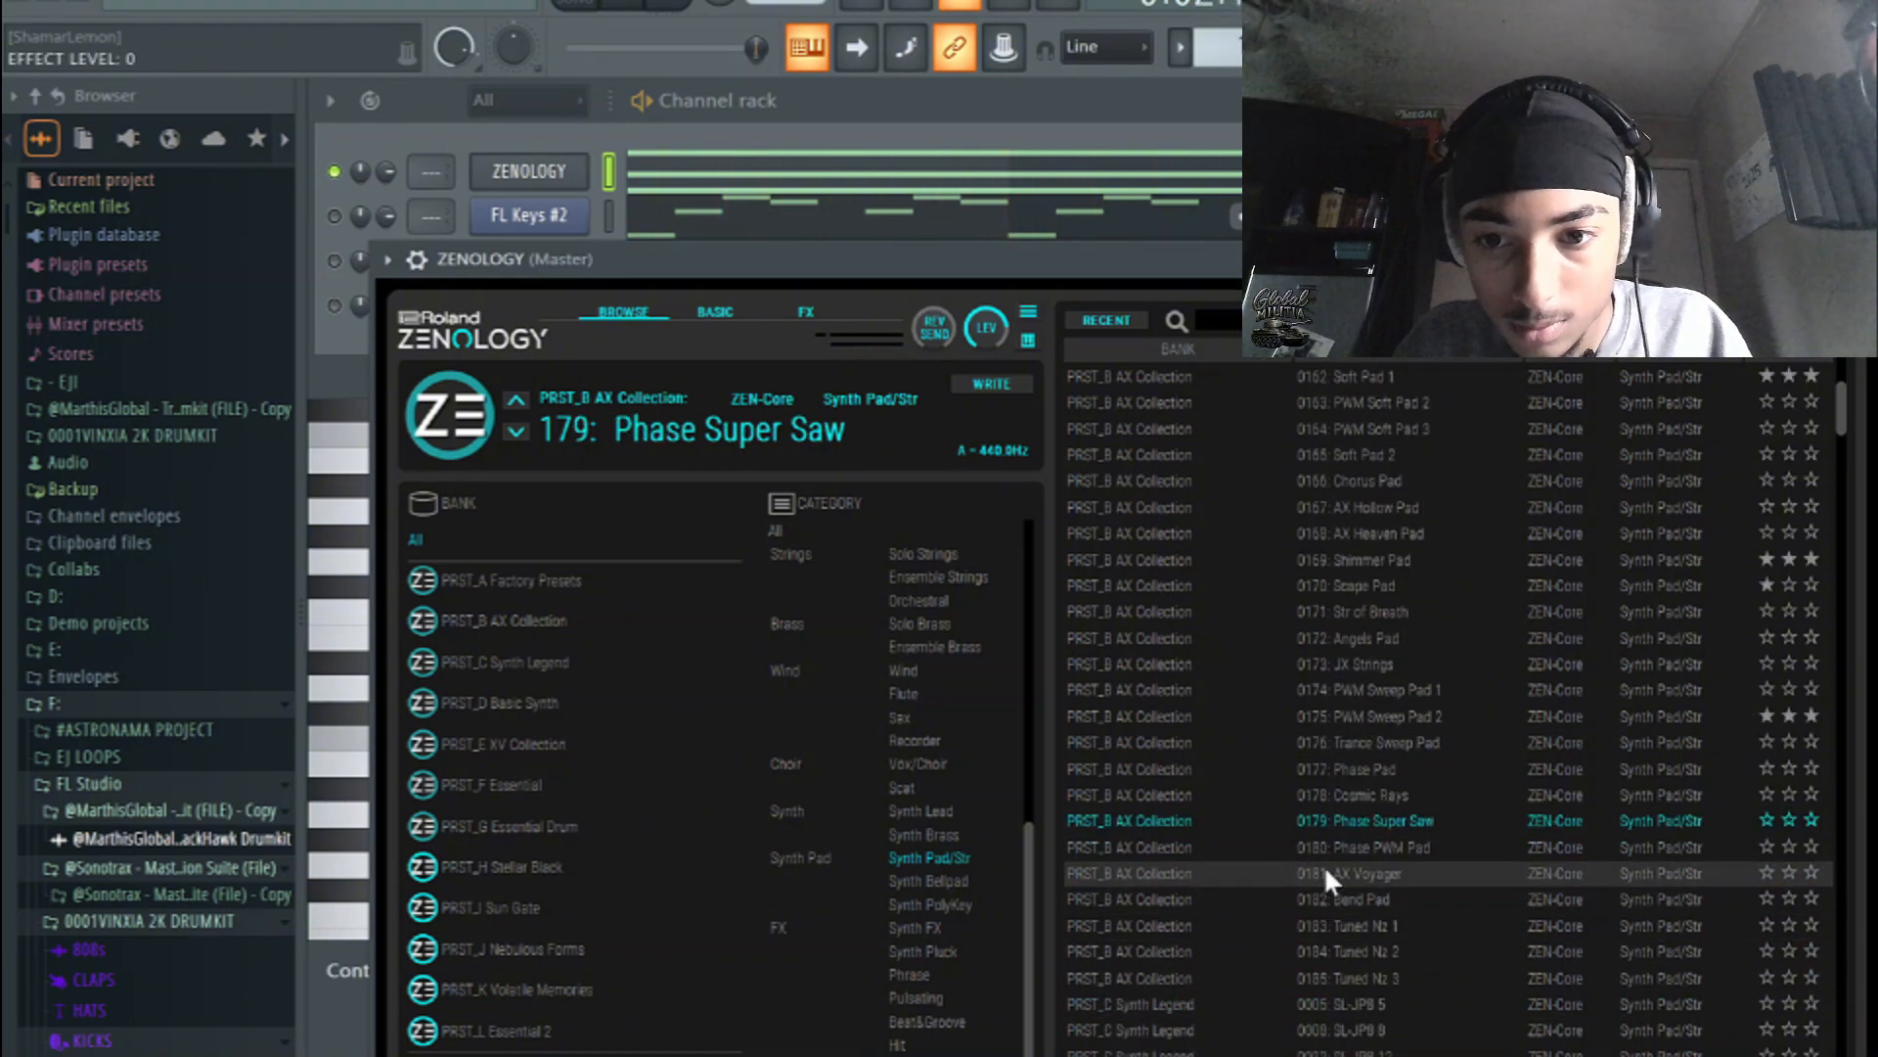
{"action": "left_click", "coordinate": [1324, 848]}
{"action": "scroll", "coordinate": [1284, 865], "scroll_direction": "down", "scroll_amount": 3}
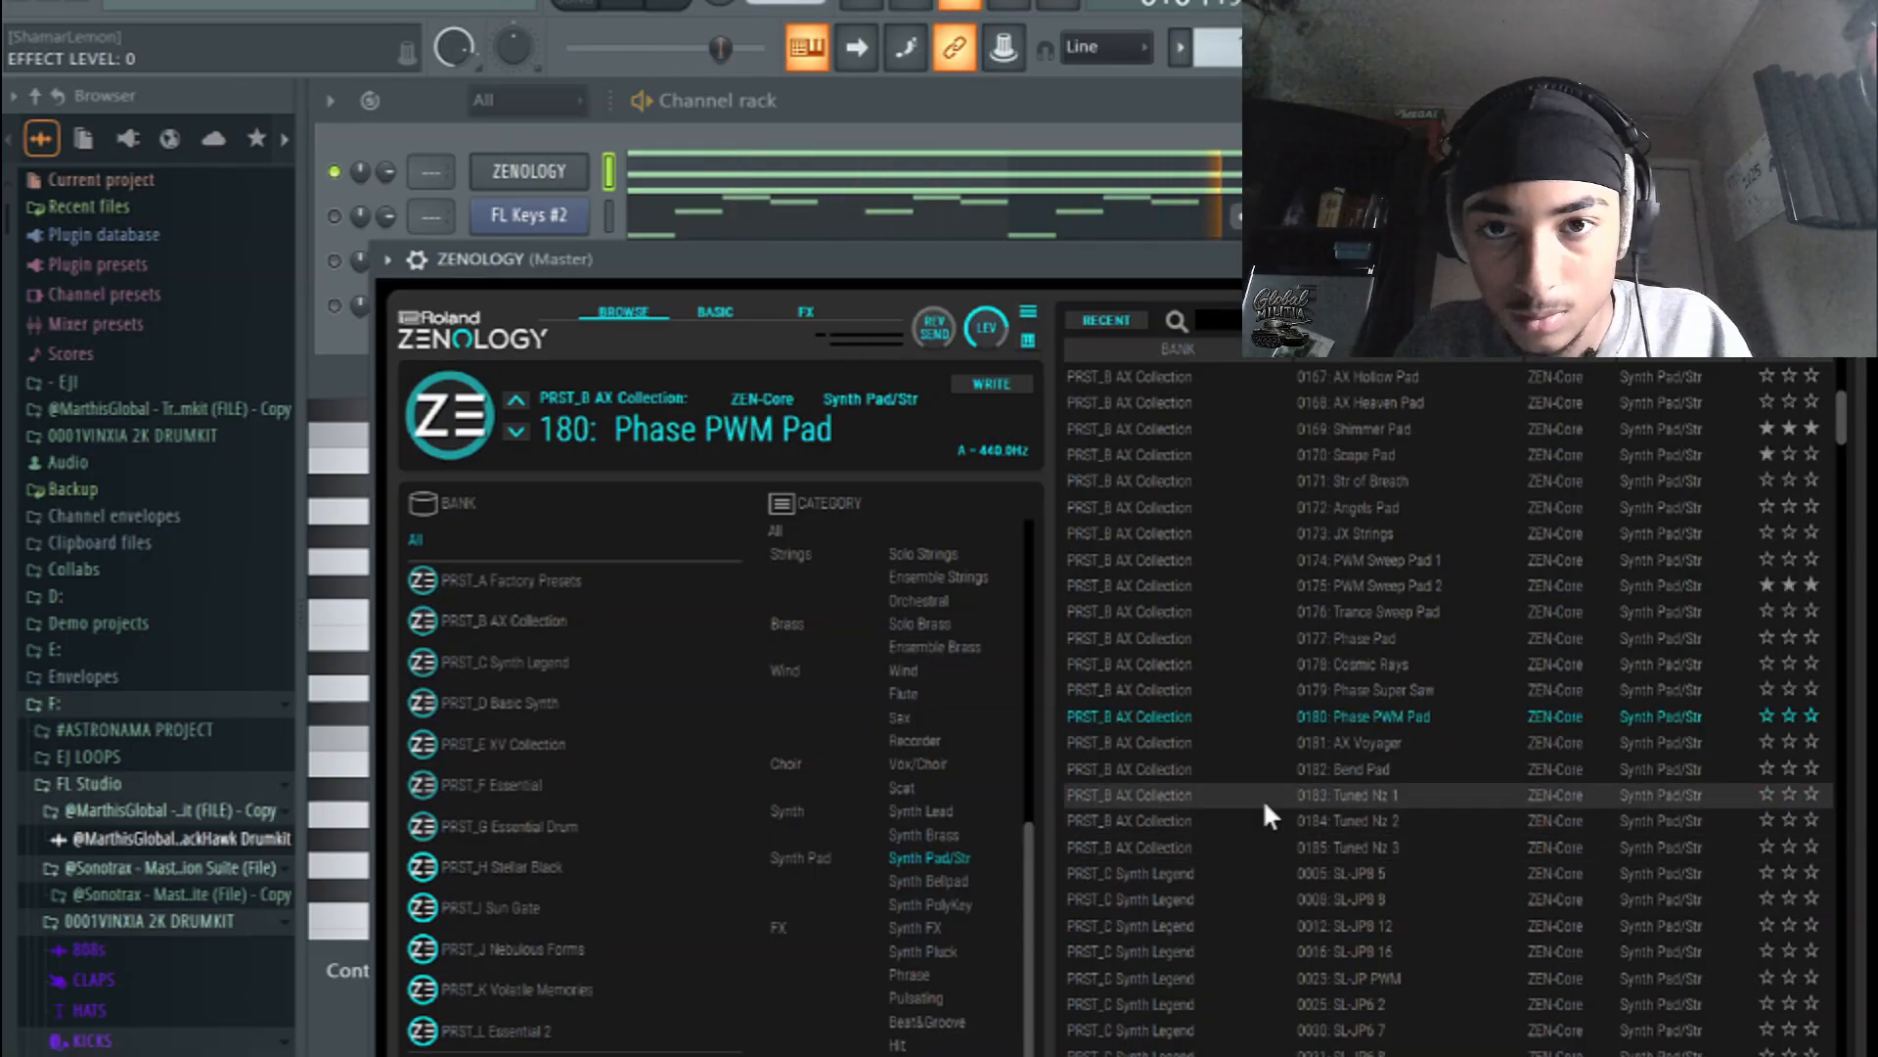
{"action": "scroll", "coordinate": [1371, 886], "scroll_direction": "down", "scroll_amount": 3}
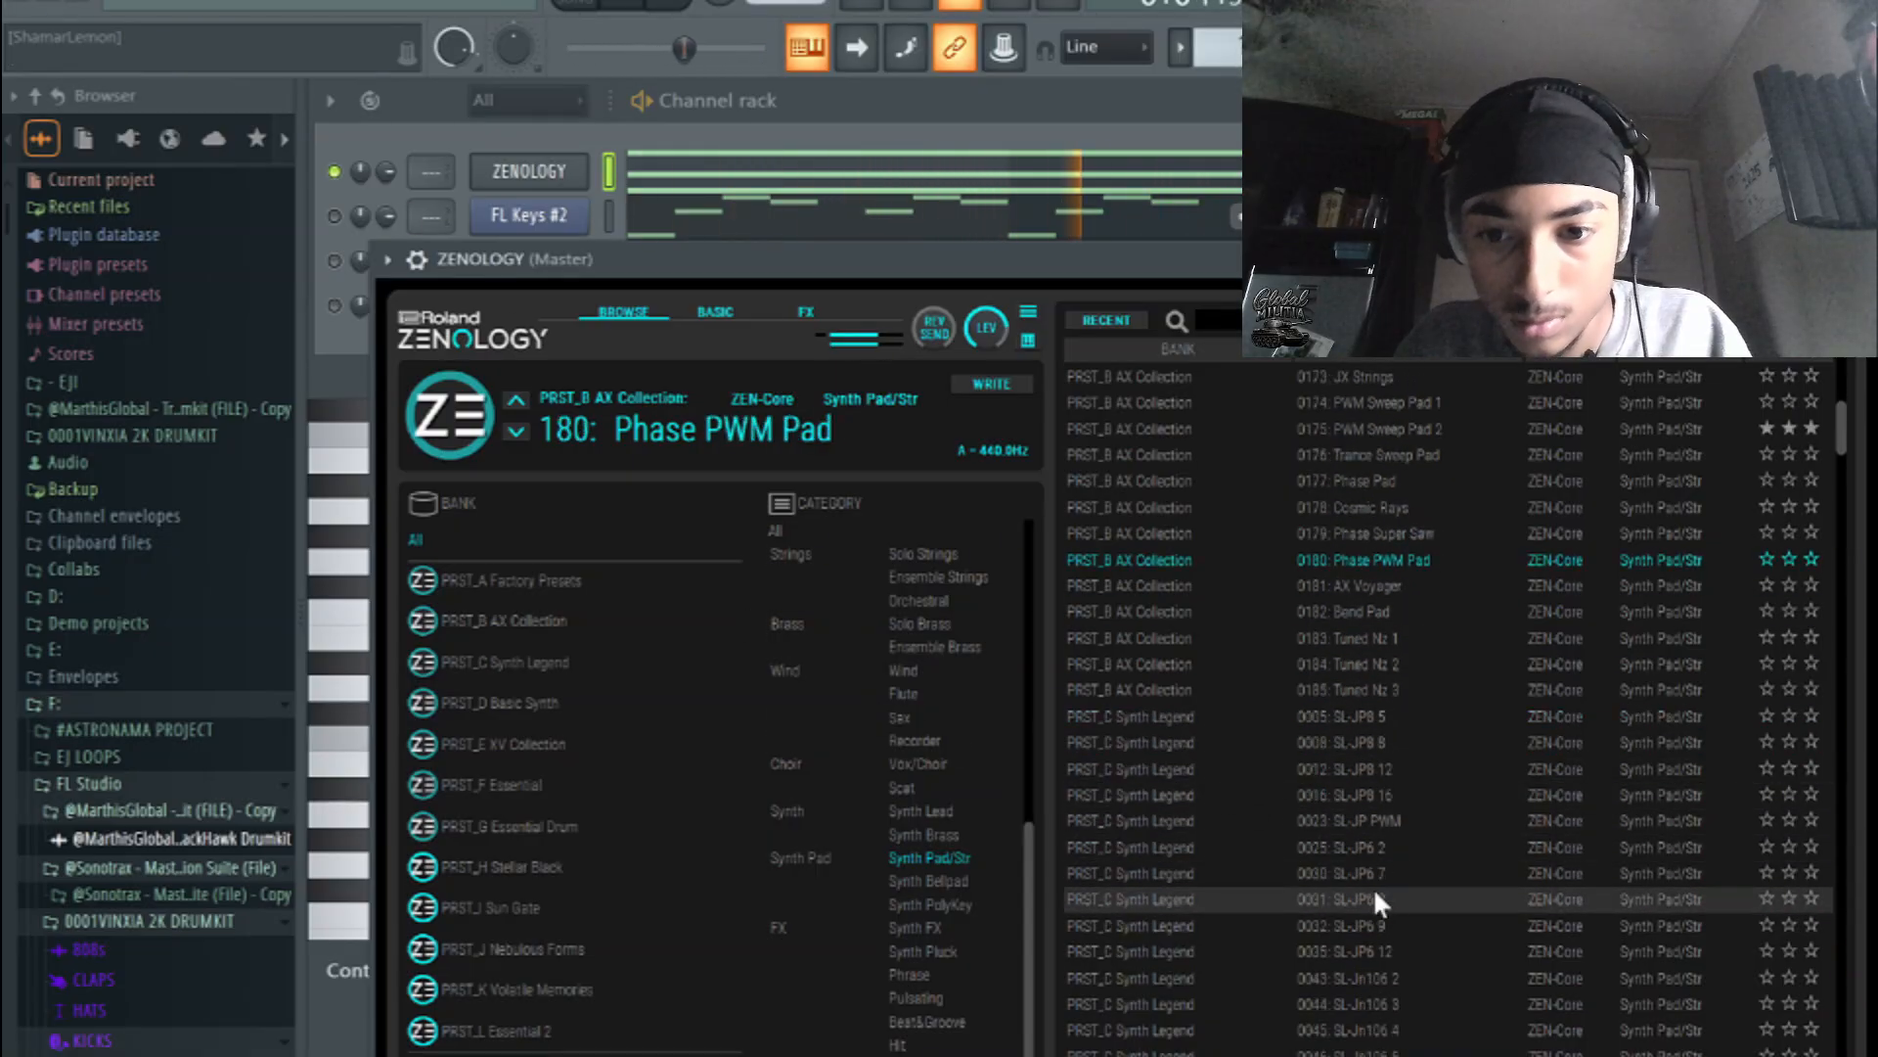
{"action": "left_click", "coordinate": [1371, 893]}
{"action": "left_click", "coordinate": [1365, 953]}
{"action": "scroll", "coordinate": [1393, 861], "scroll_direction": "up", "scroll_amount": 2}
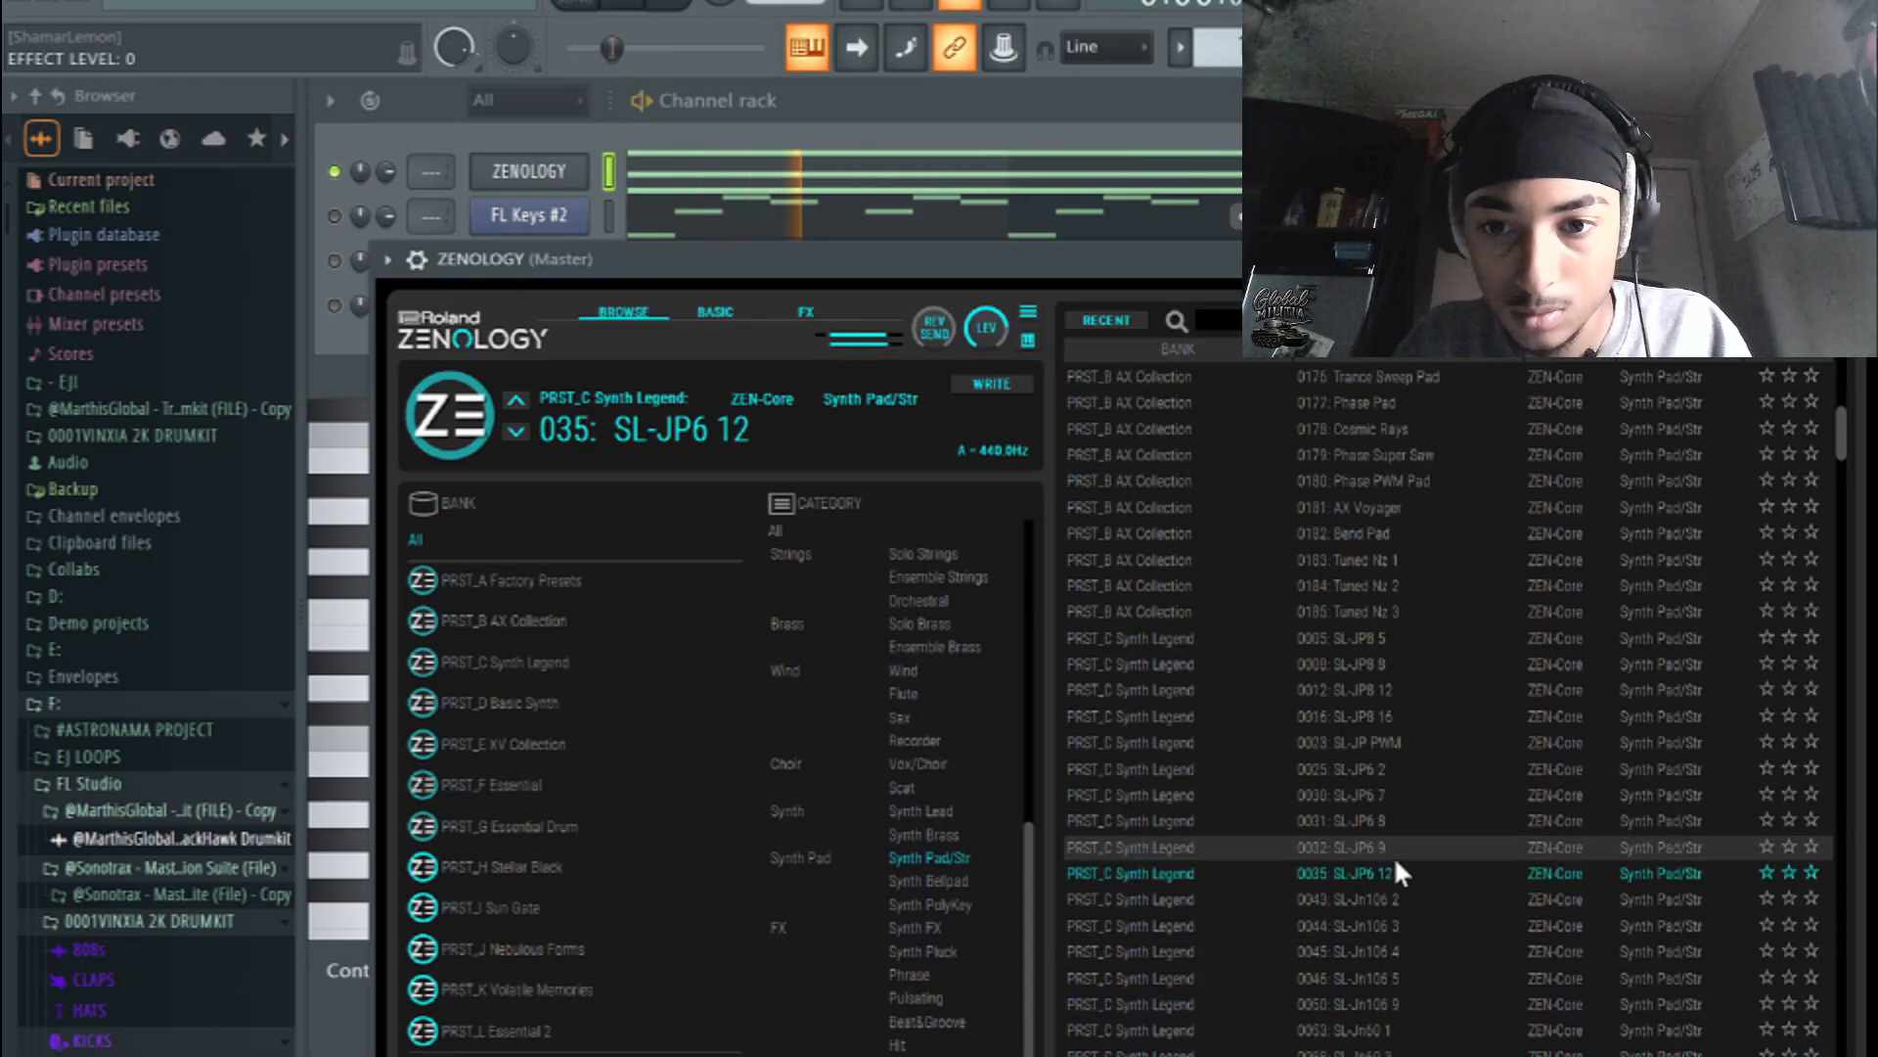
- Clone the ZENOLOGY chord channel and copy the sustained D5, F5 and A5 notes into the clone
{"action": "right_click", "coordinate": [556, 170]}
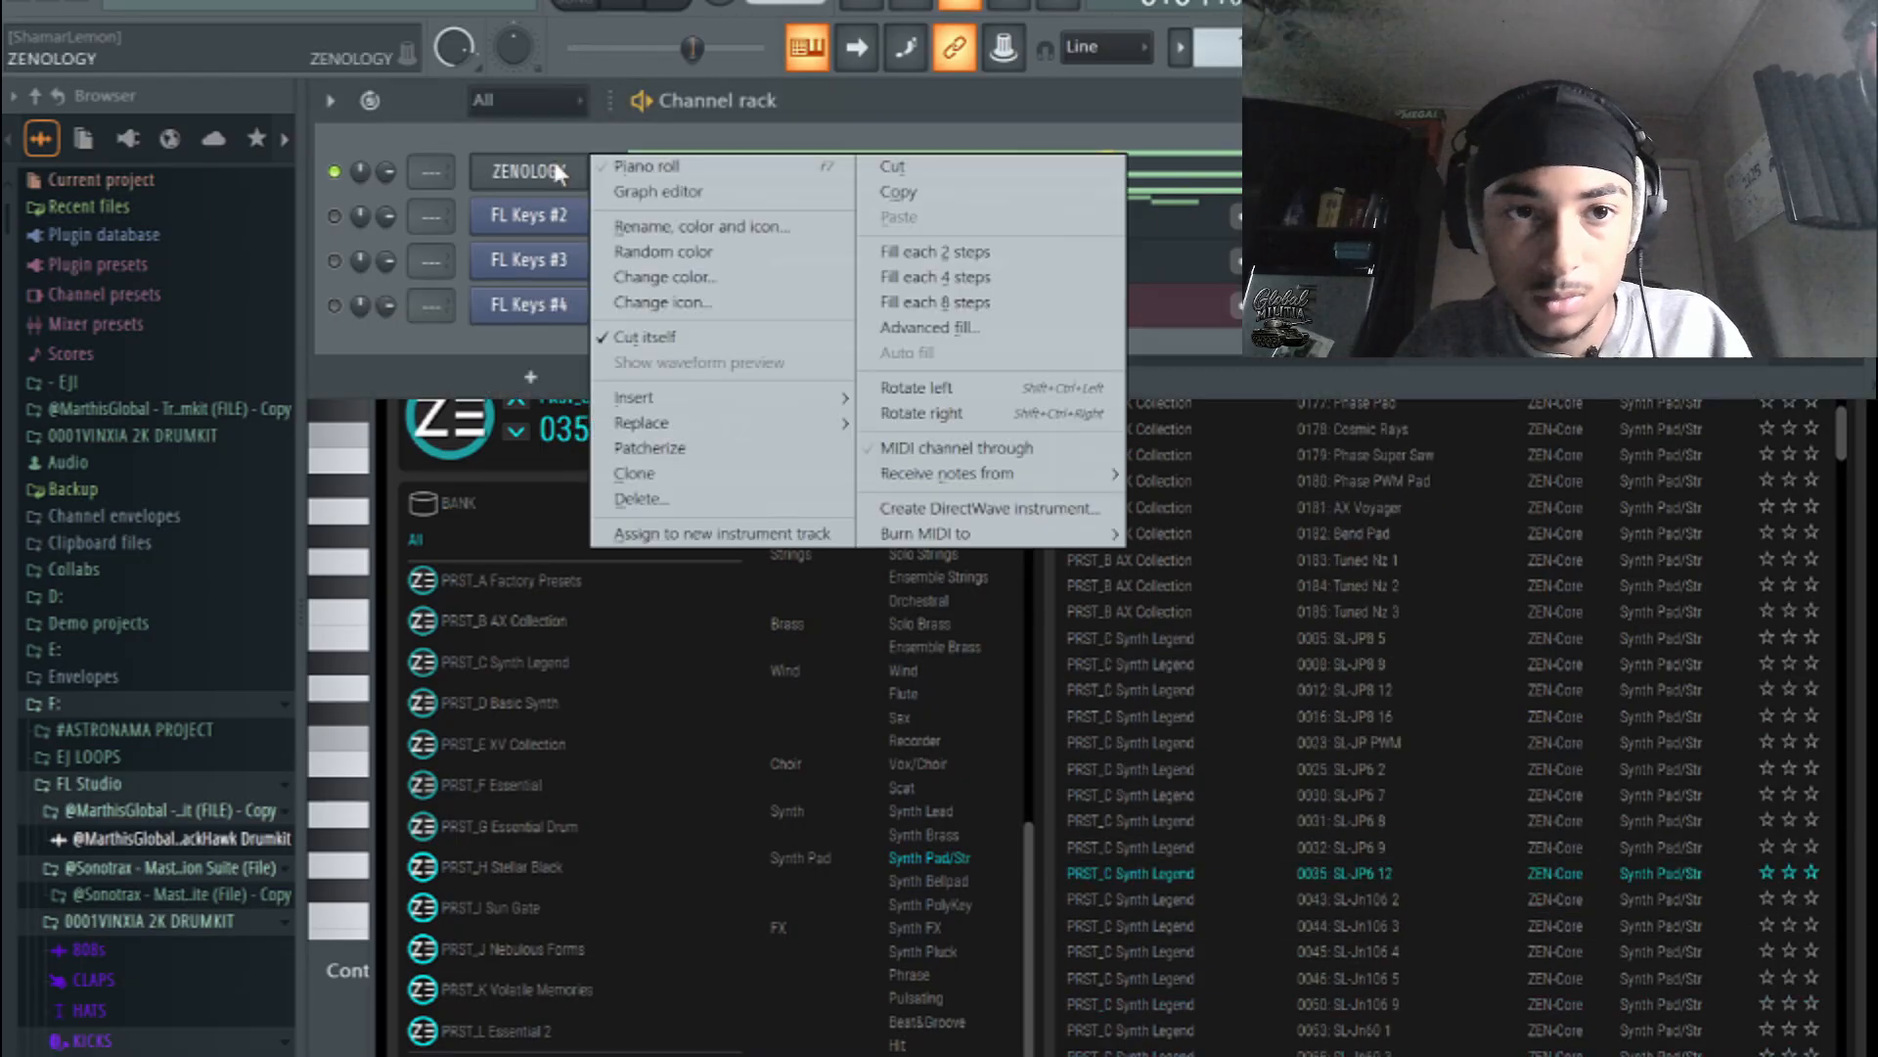
{"action": "left_click", "coordinate": [700, 476]}
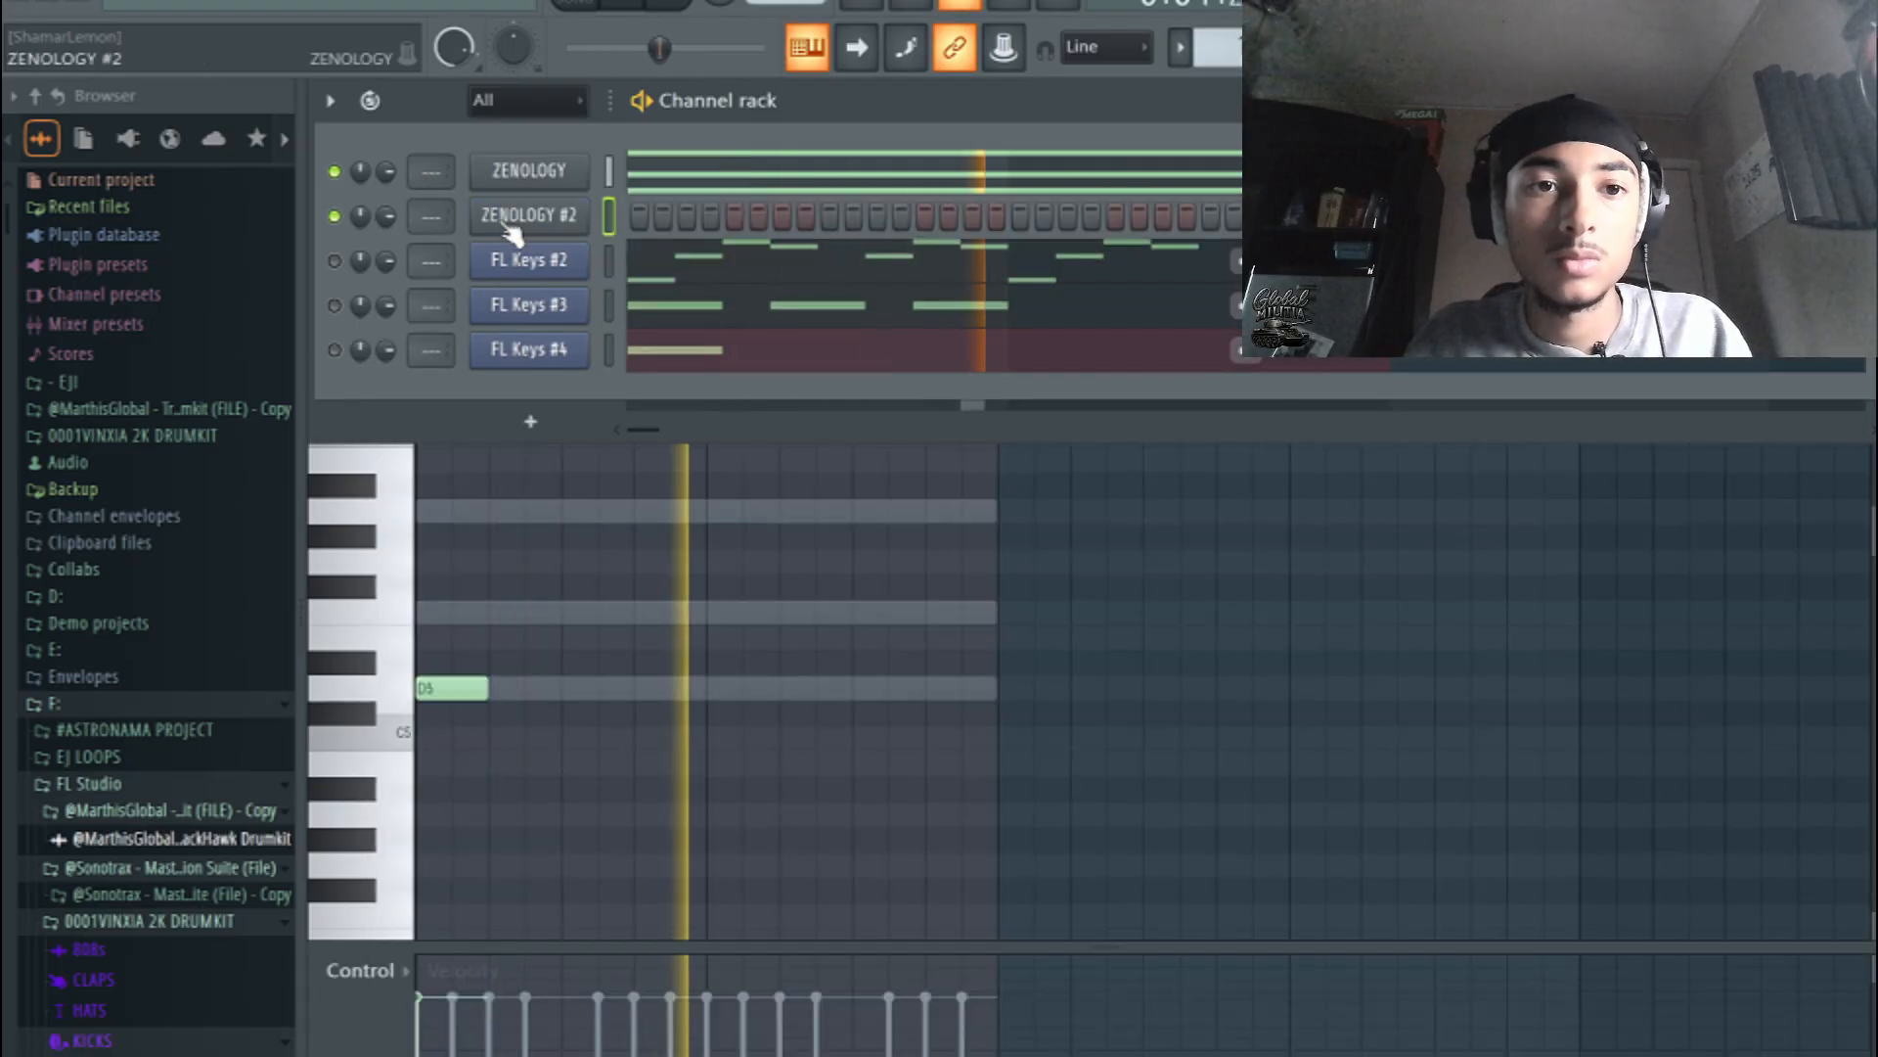
{"action": "right_click", "coordinate": [523, 216]}
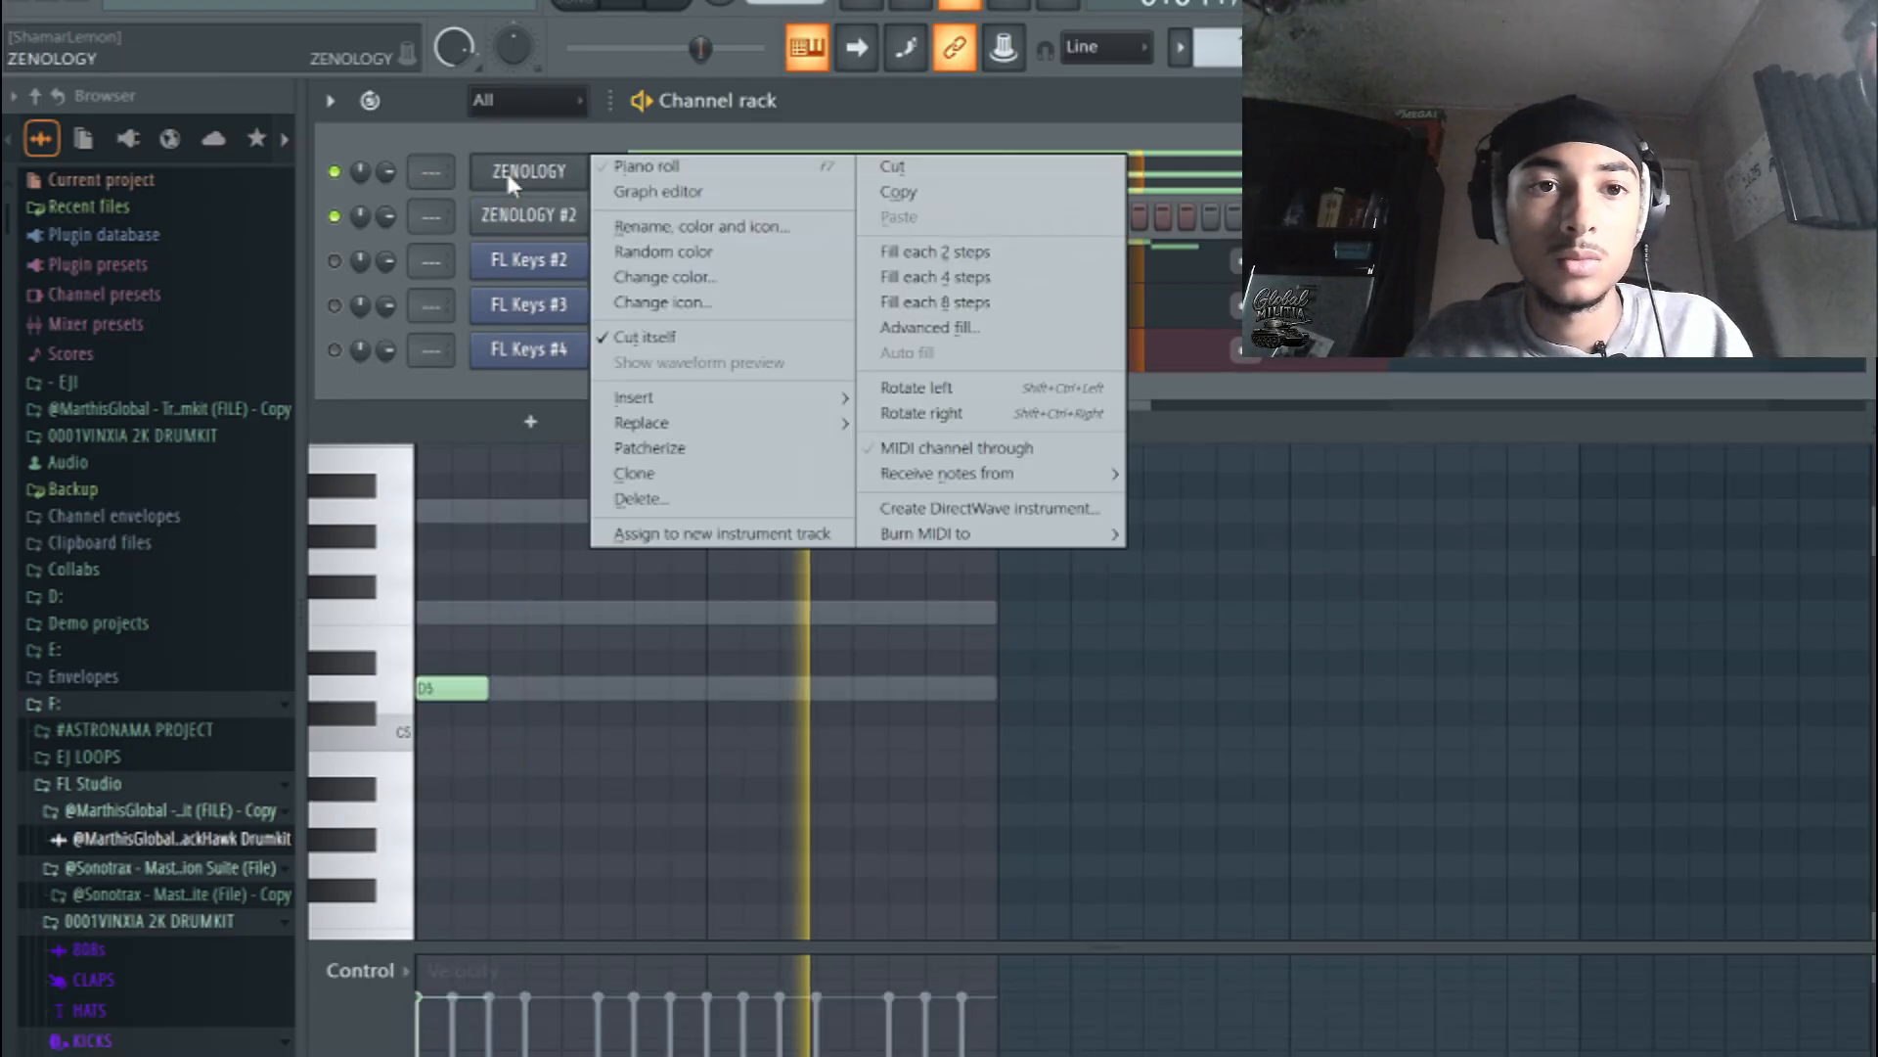
{"action": "left_click", "coordinate": [967, 202]}
{"action": "right_click", "coordinate": [582, 215]}
{"action": "left_click", "coordinate": [895, 254]}
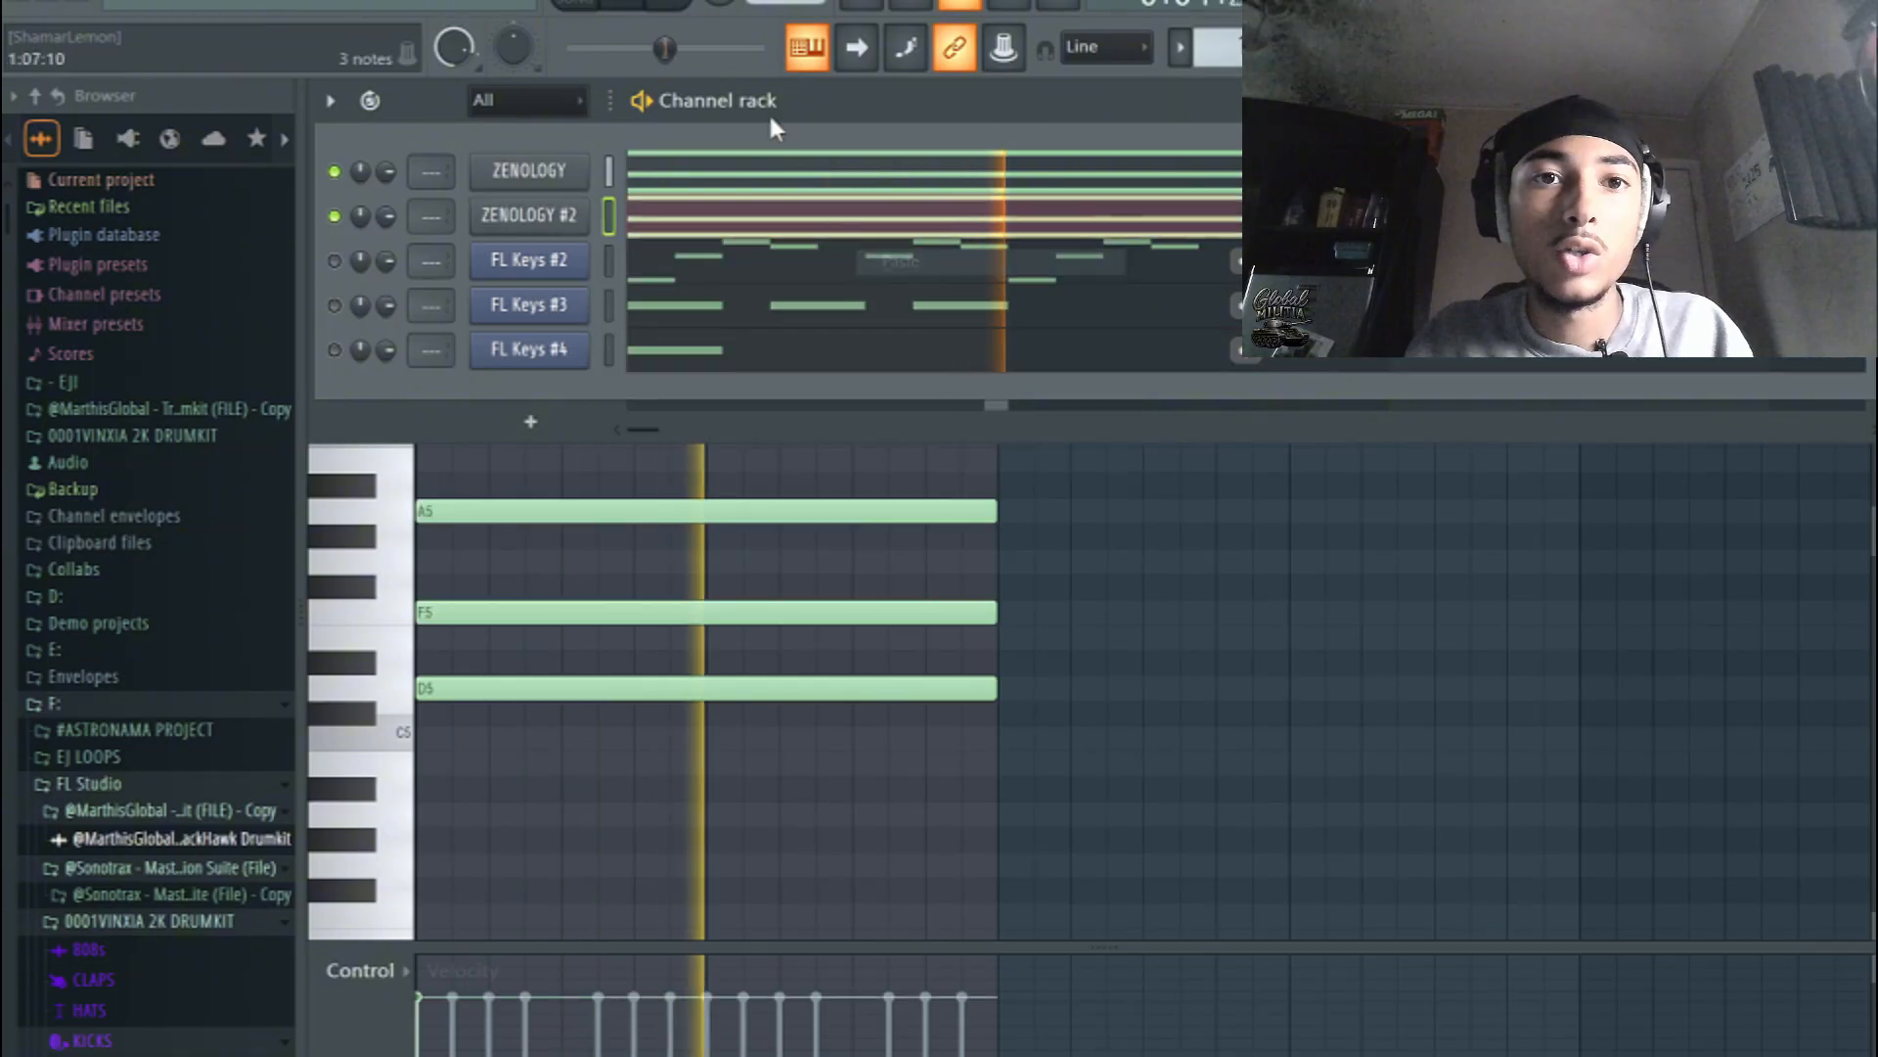
- Load the SL-Jn106 3 preset in ZENOLOGY #2 and lower its channel volume to about 64%
{"action": "left_click", "coordinate": [558, 223]}
{"action": "left_click", "coordinate": [671, 433]}
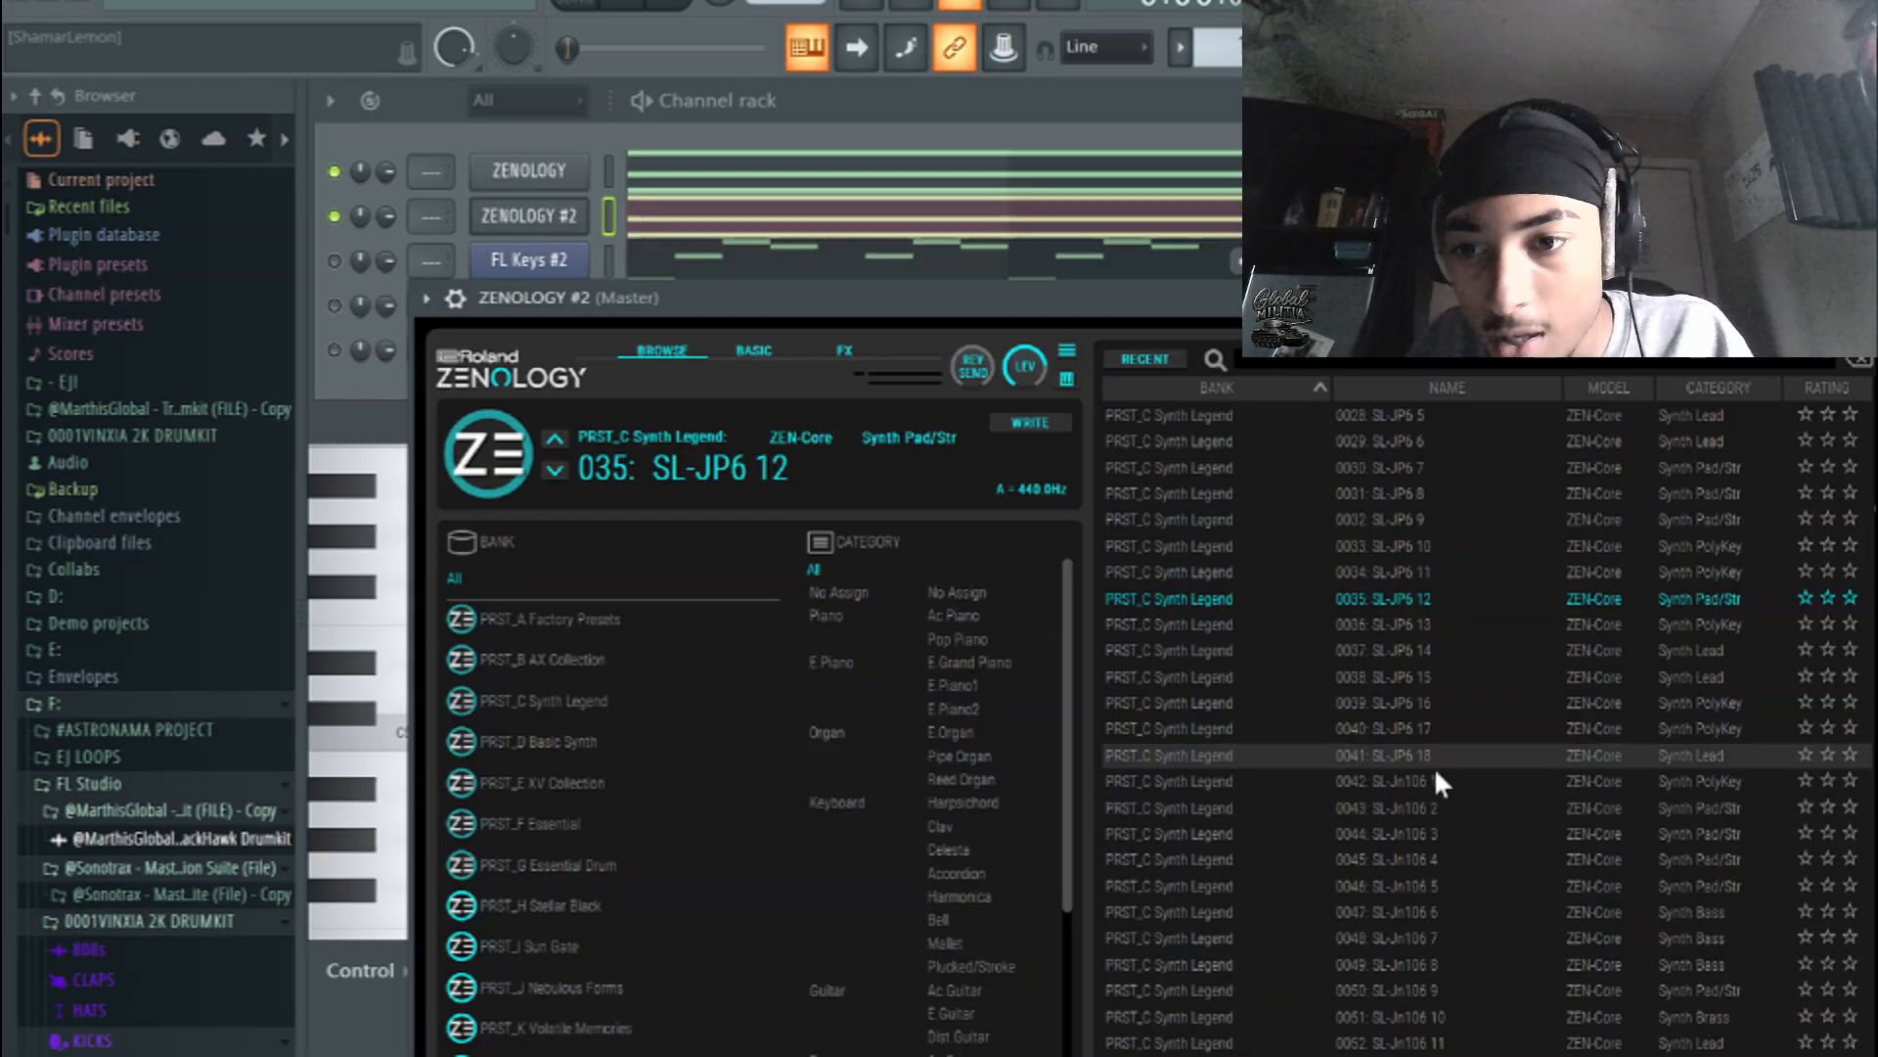
{"action": "left_click", "coordinate": [1465, 831]}
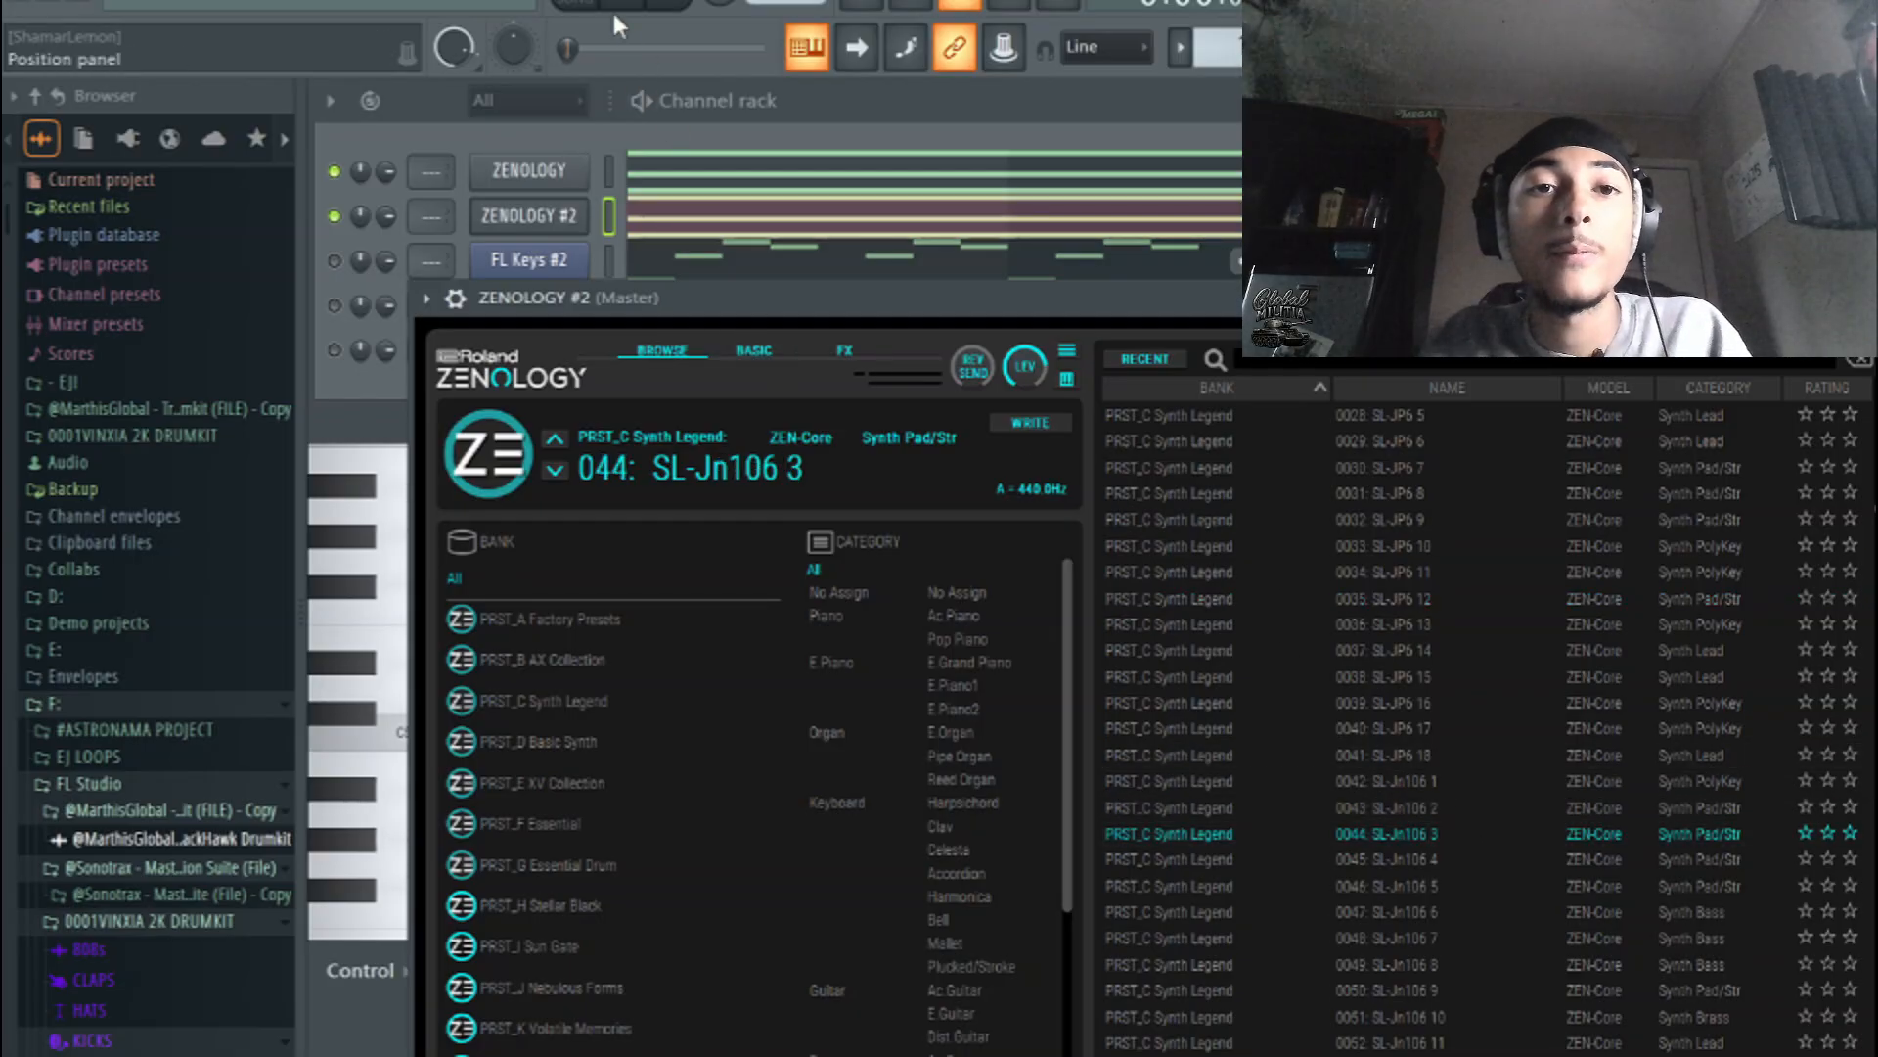
{"action": "key", "text": "space"}
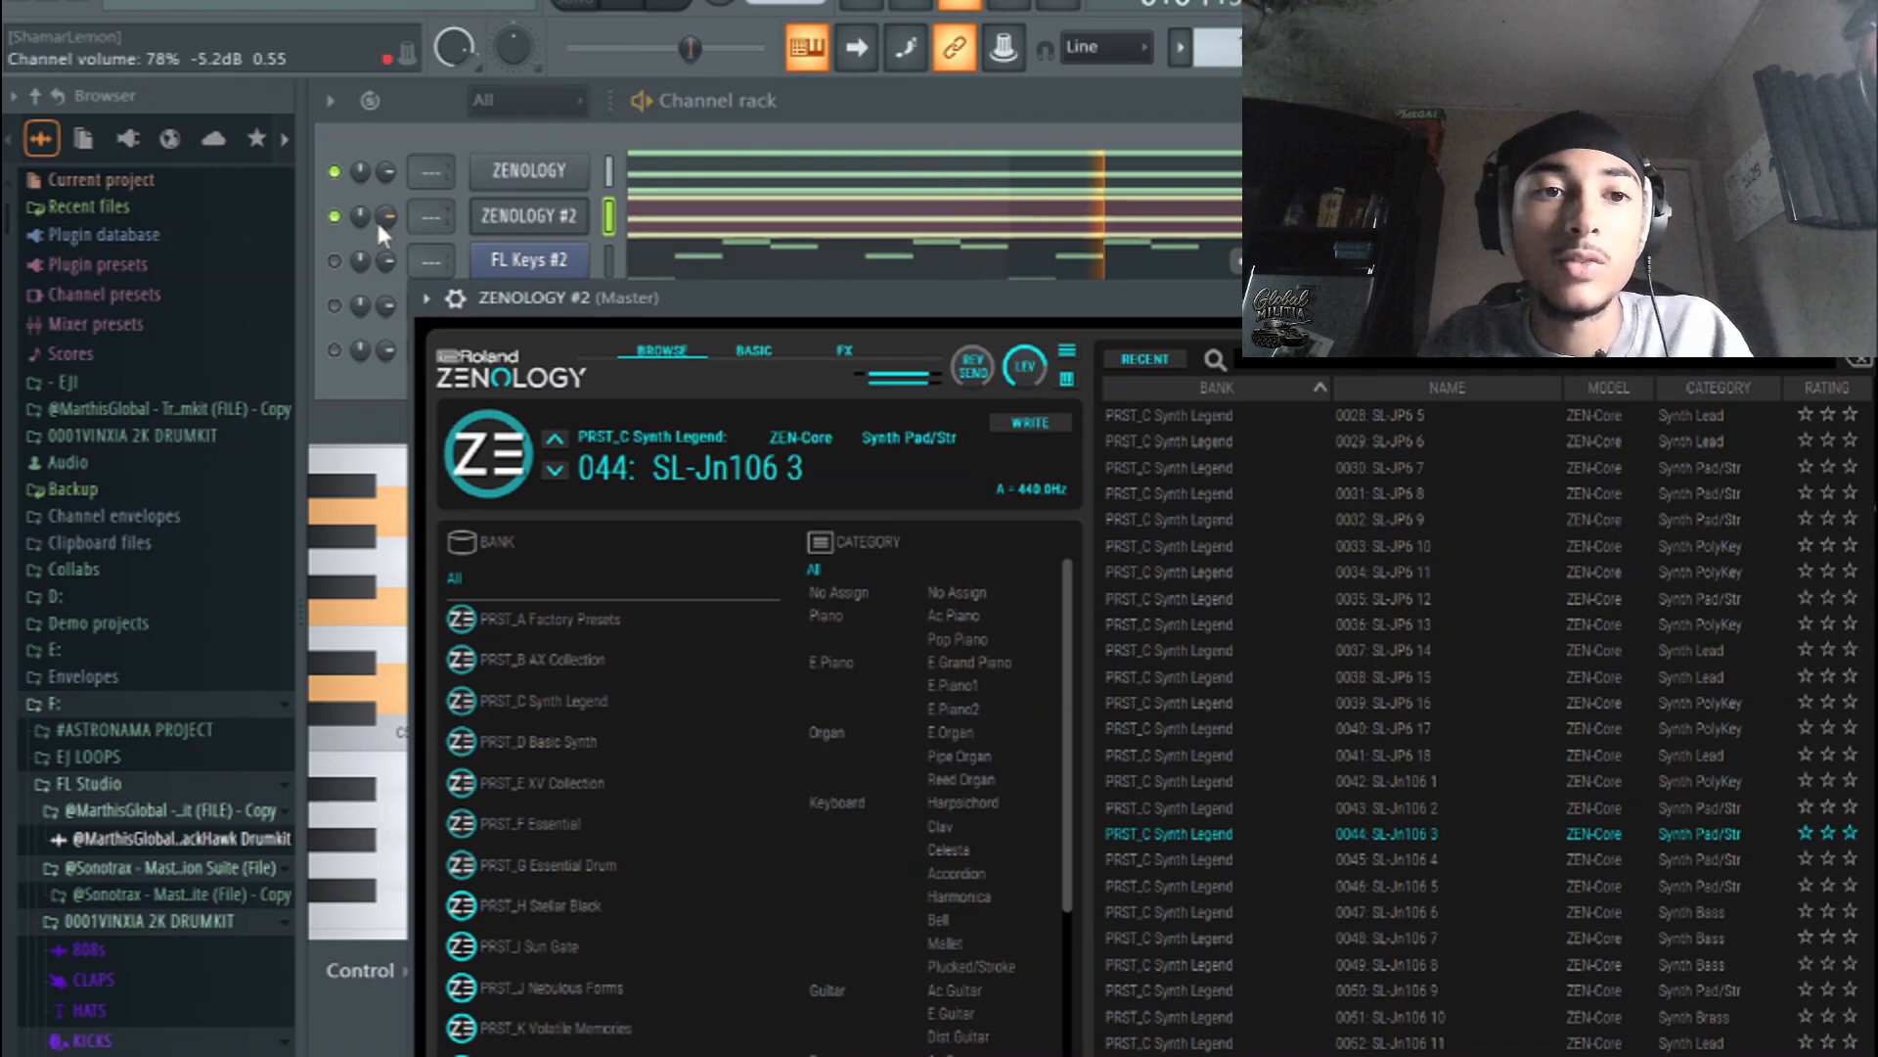
{"action": "left_click_drag", "start_coordinate": [360, 215], "coordinate": [360, 240]}
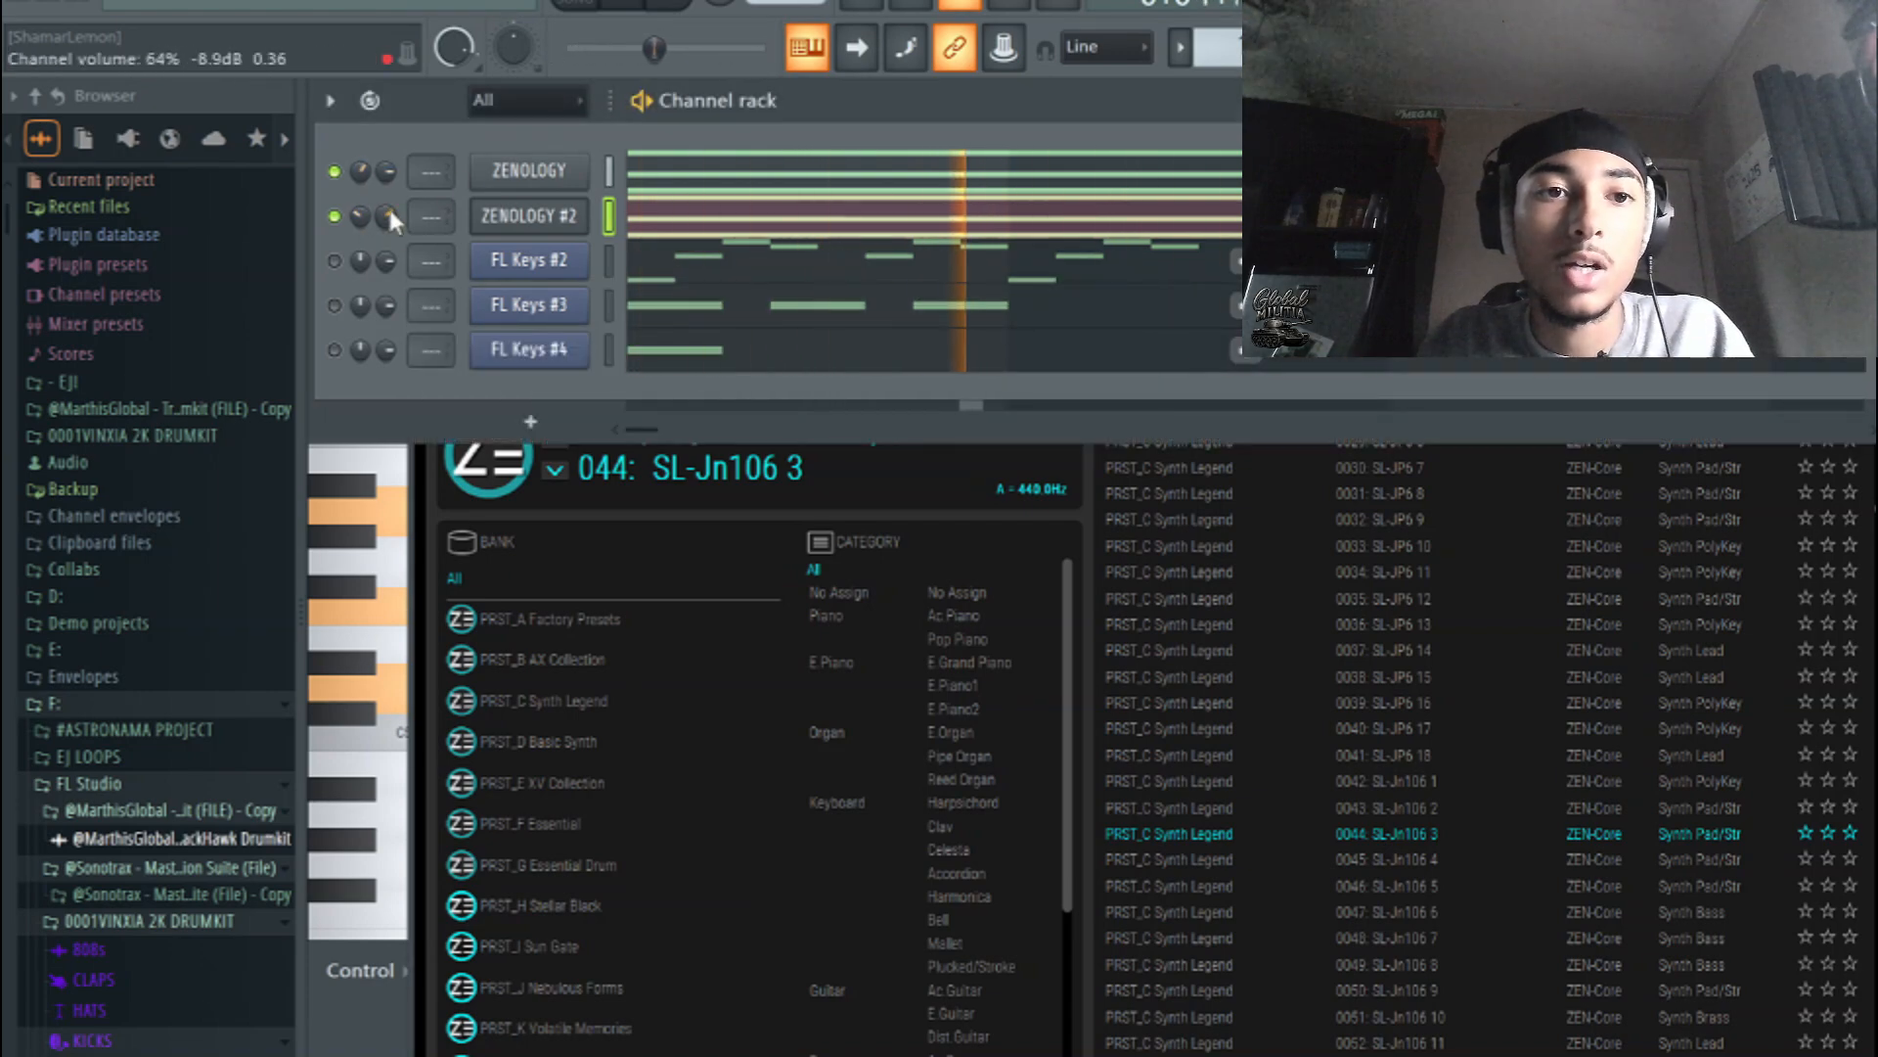
- Clone the ZENOLOGY #2 channel and copy its sustained chord notes into the new clone
{"action": "right_click", "coordinate": [570, 211]}
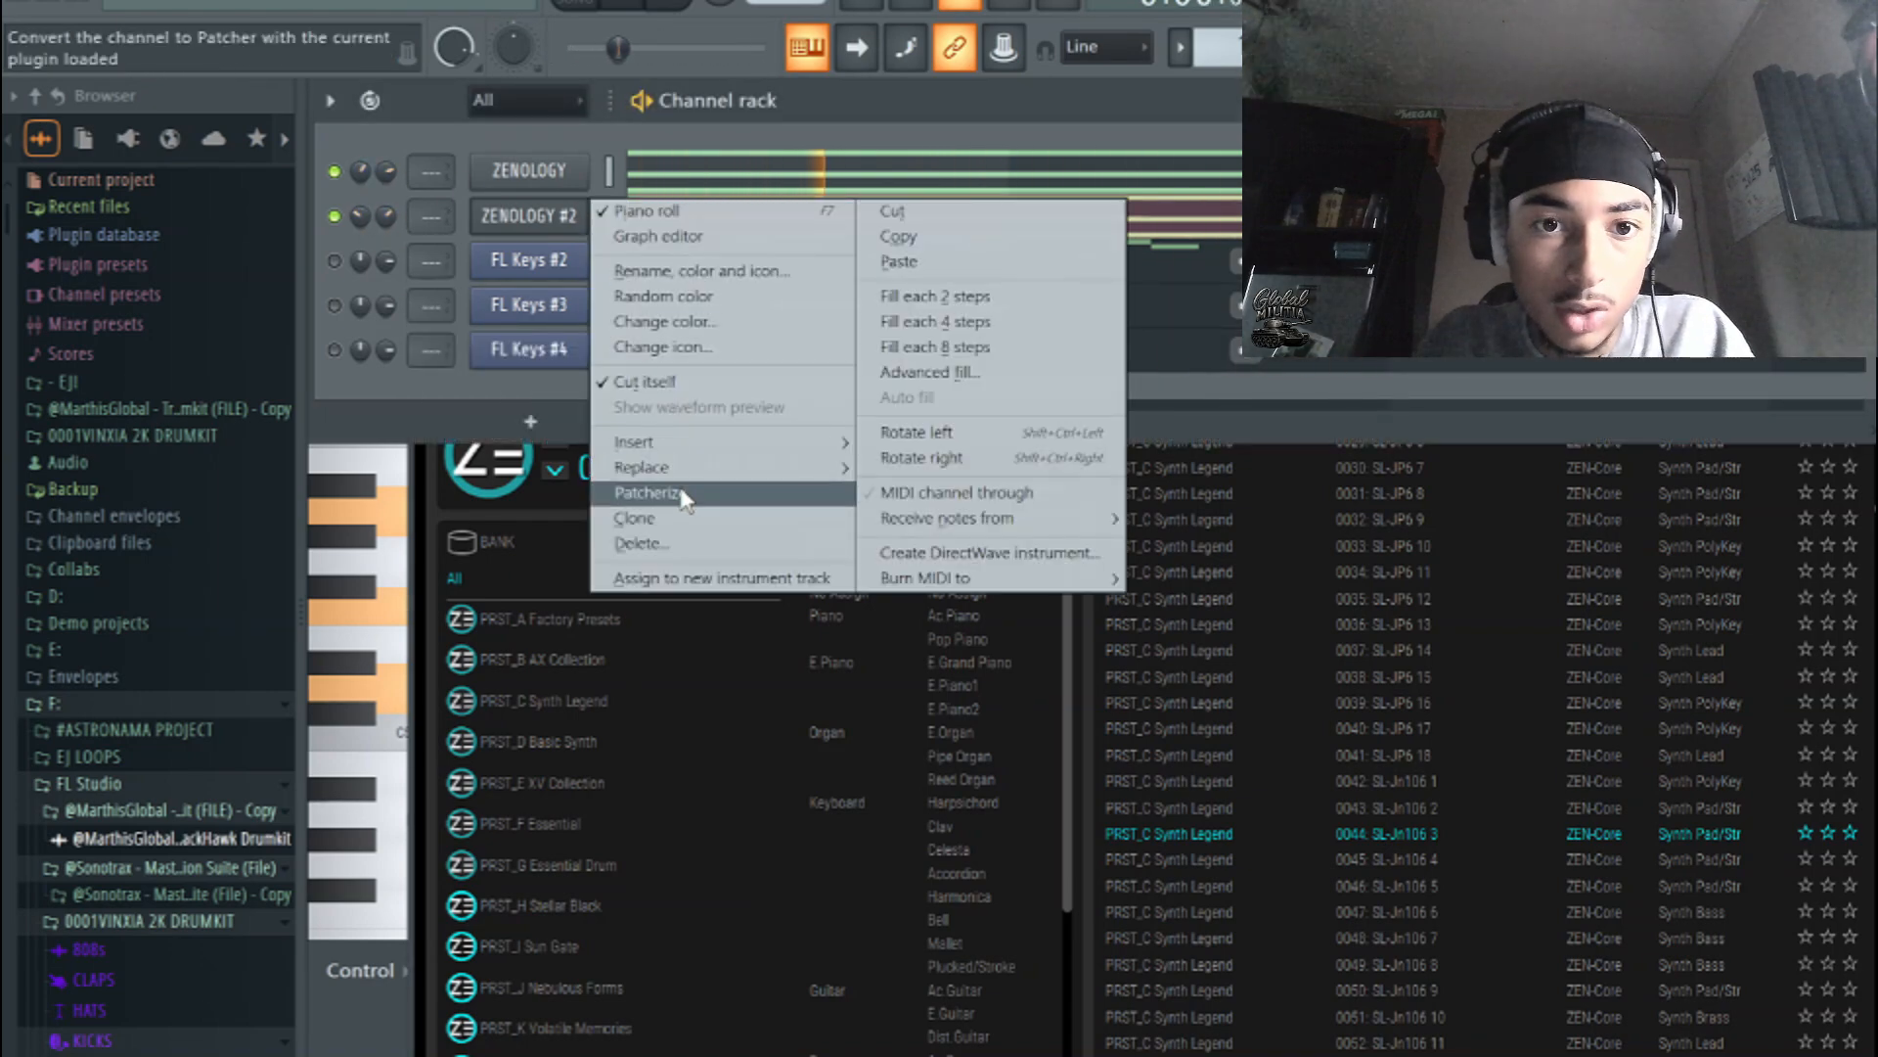
{"action": "left_click", "coordinate": [646, 517]}
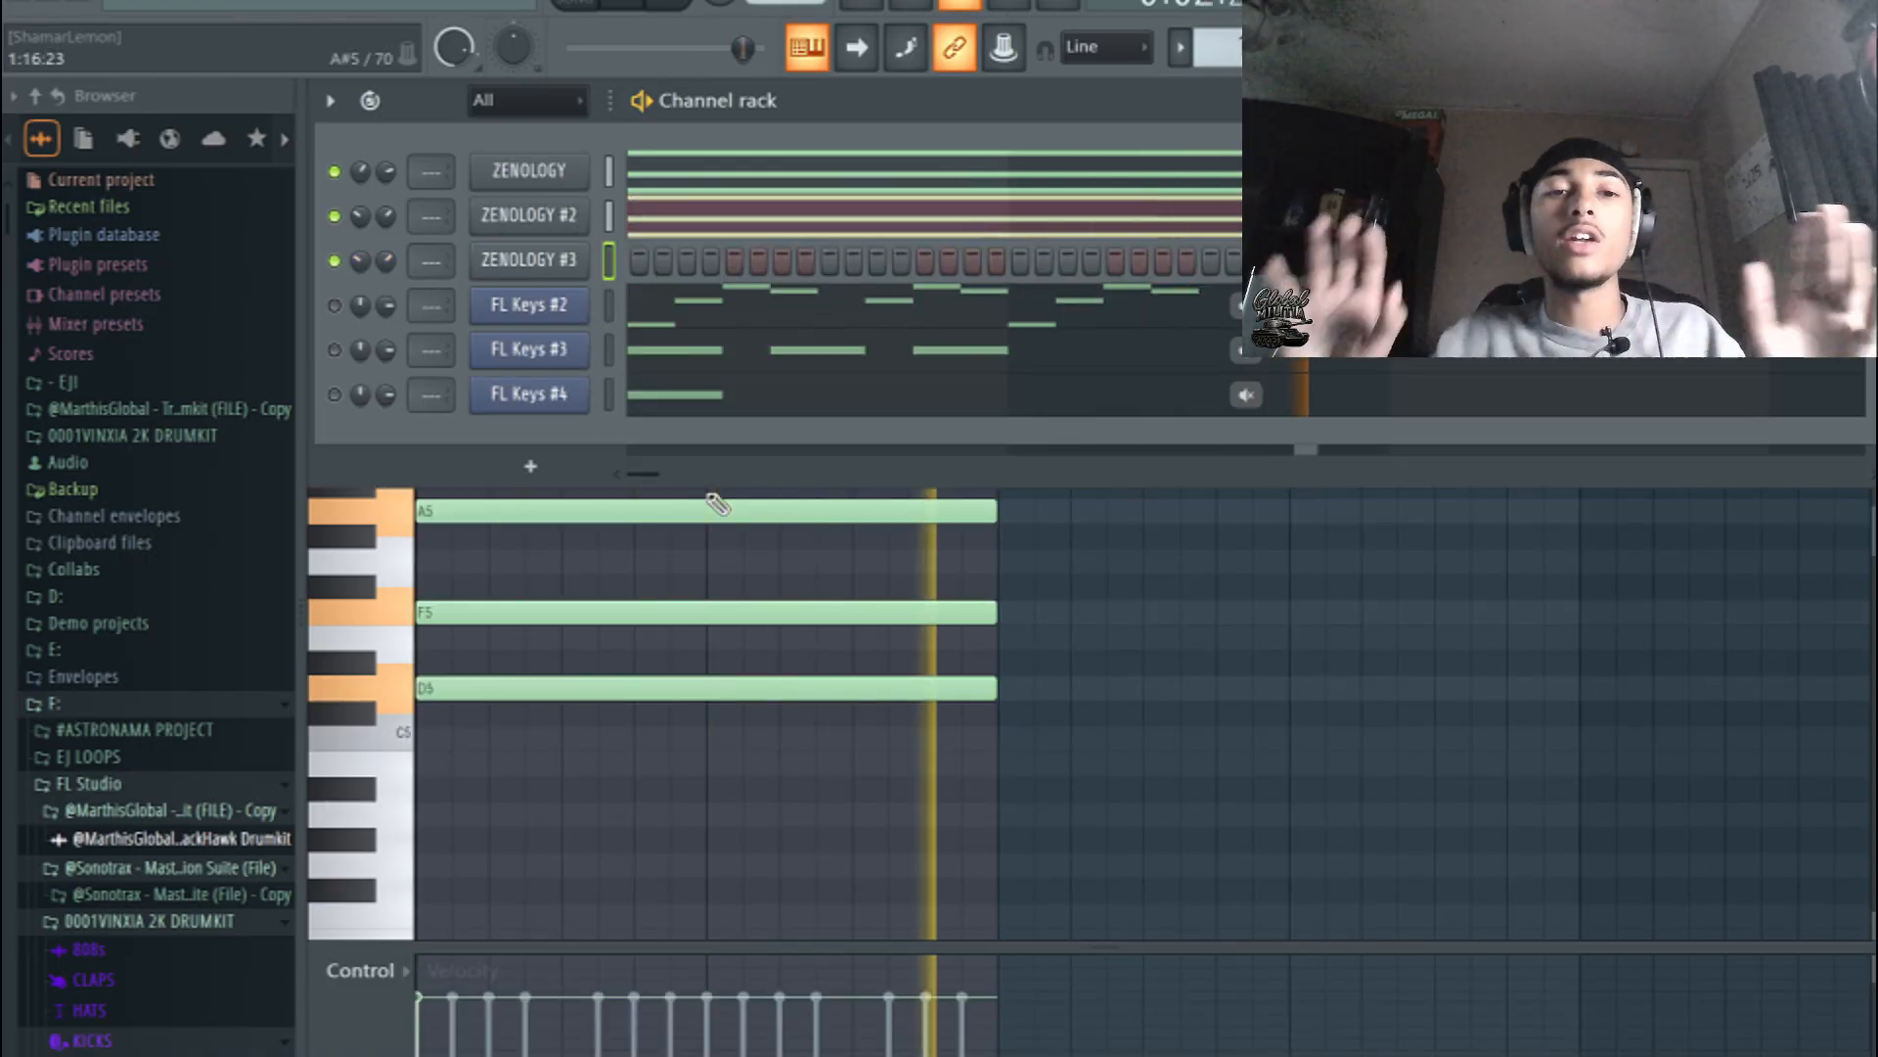
{"action": "right_click", "coordinate": [570, 216]}
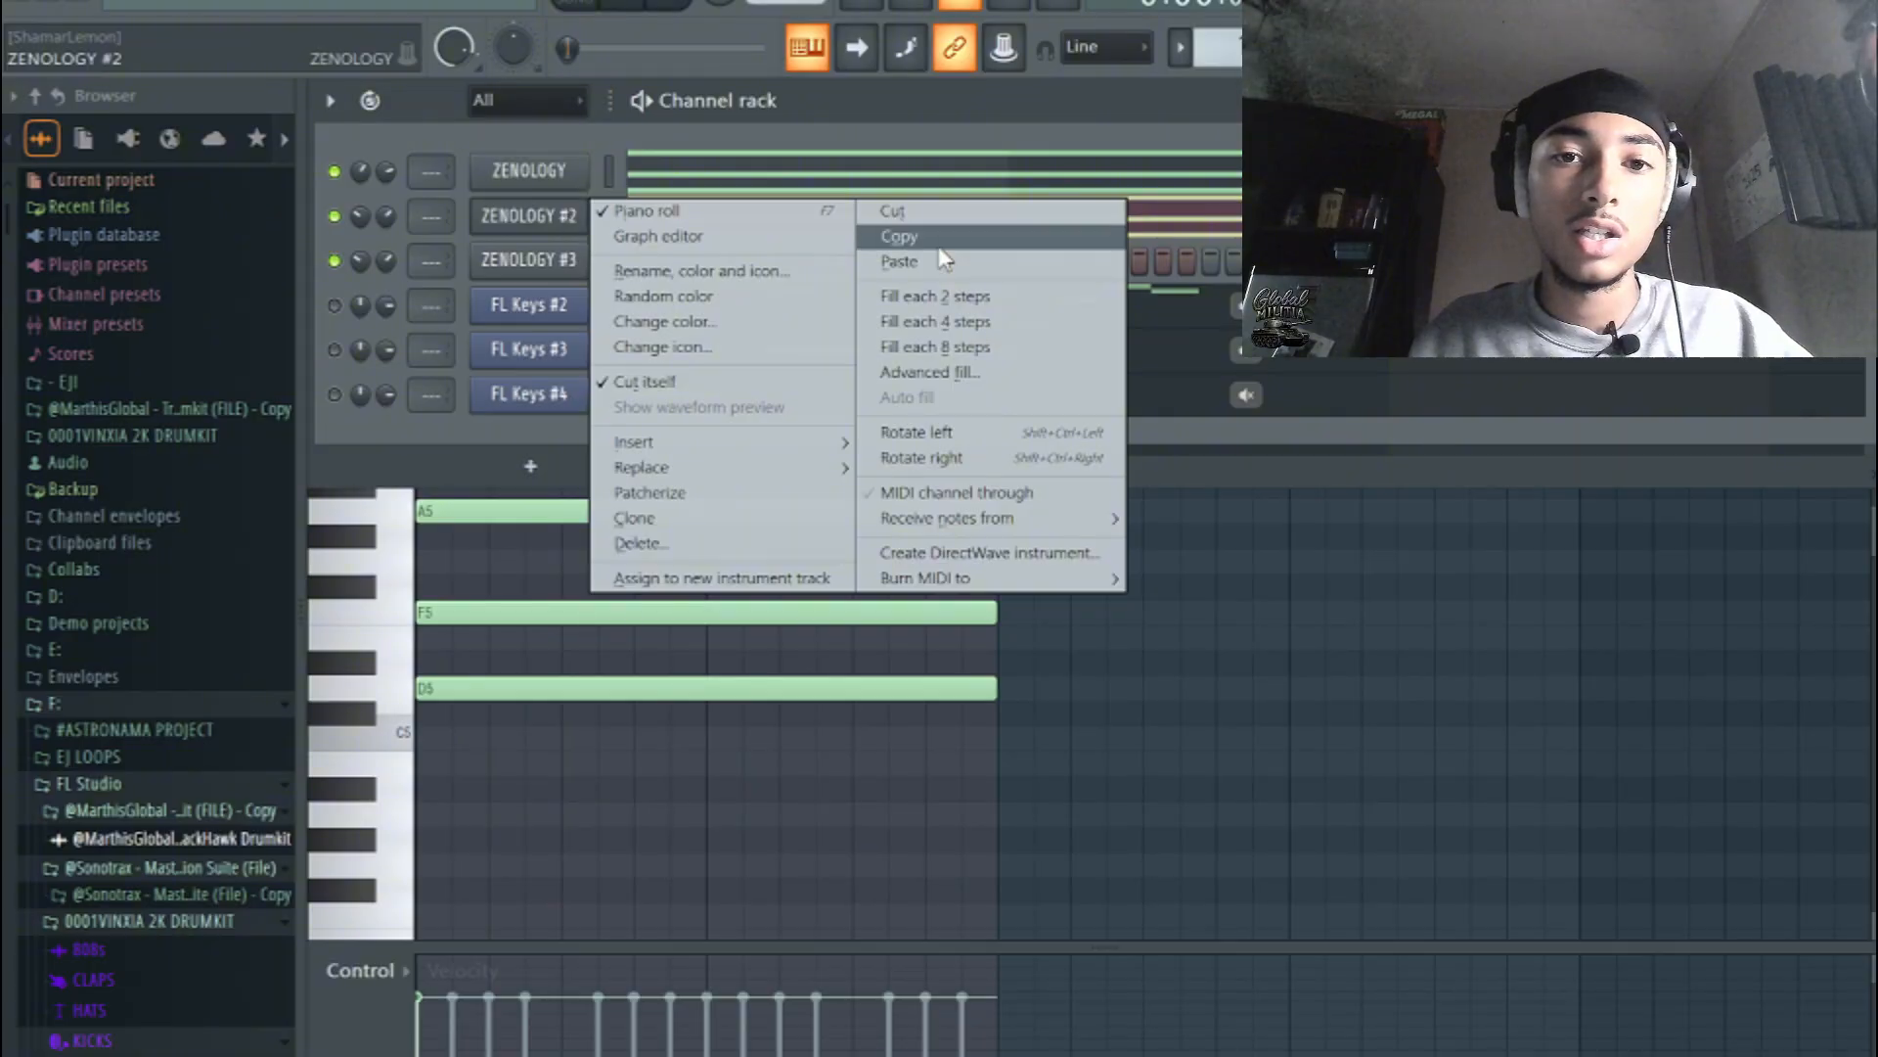
{"action": "left_click", "coordinate": [936, 245]}
{"action": "right_click", "coordinate": [575, 259]}
{"action": "left_click", "coordinate": [895, 304]}
- Load the Piano 3 w 2 preset from the E.Grand Piano category in ZENOLOGY #3 and play the layered chord
{"action": "left_click", "coordinate": [565, 271]}
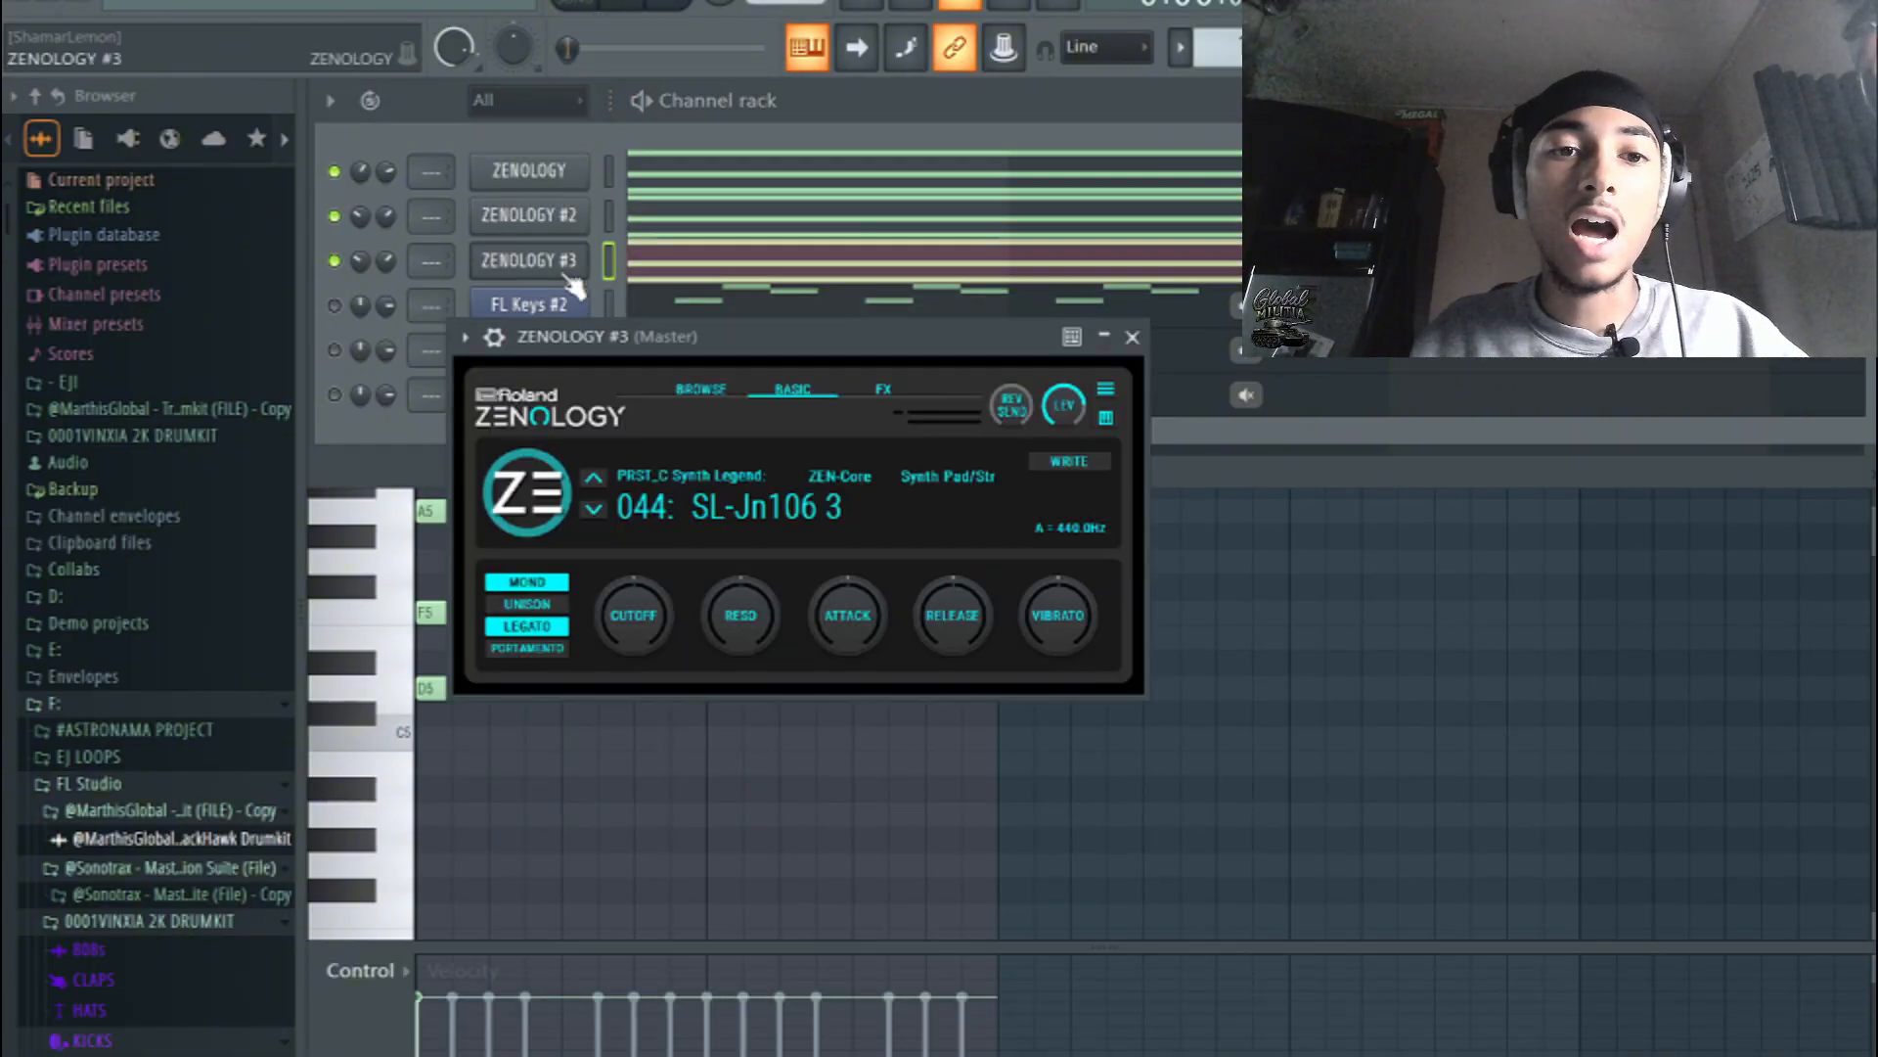
{"action": "left_click", "coordinate": [717, 517]}
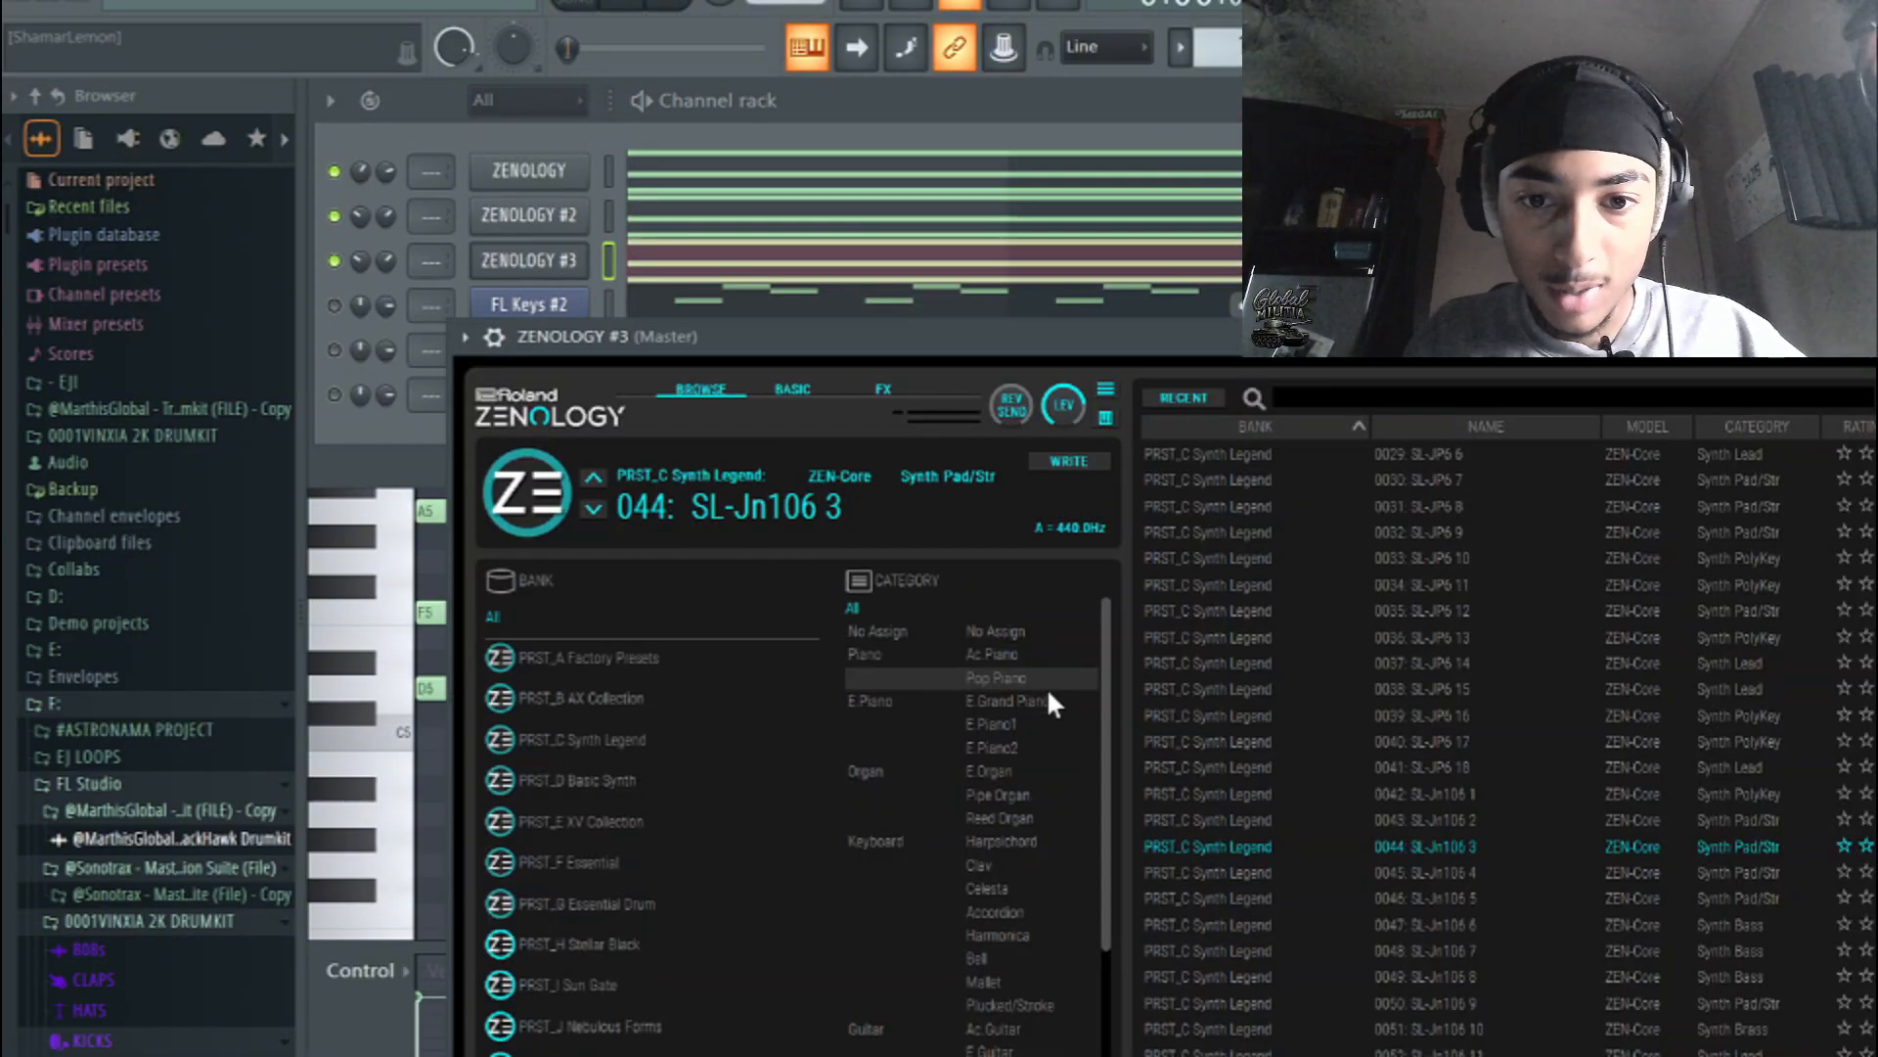
{"action": "left_click", "coordinate": [1037, 699]}
{"action": "left_click", "coordinate": [1360, 505]}
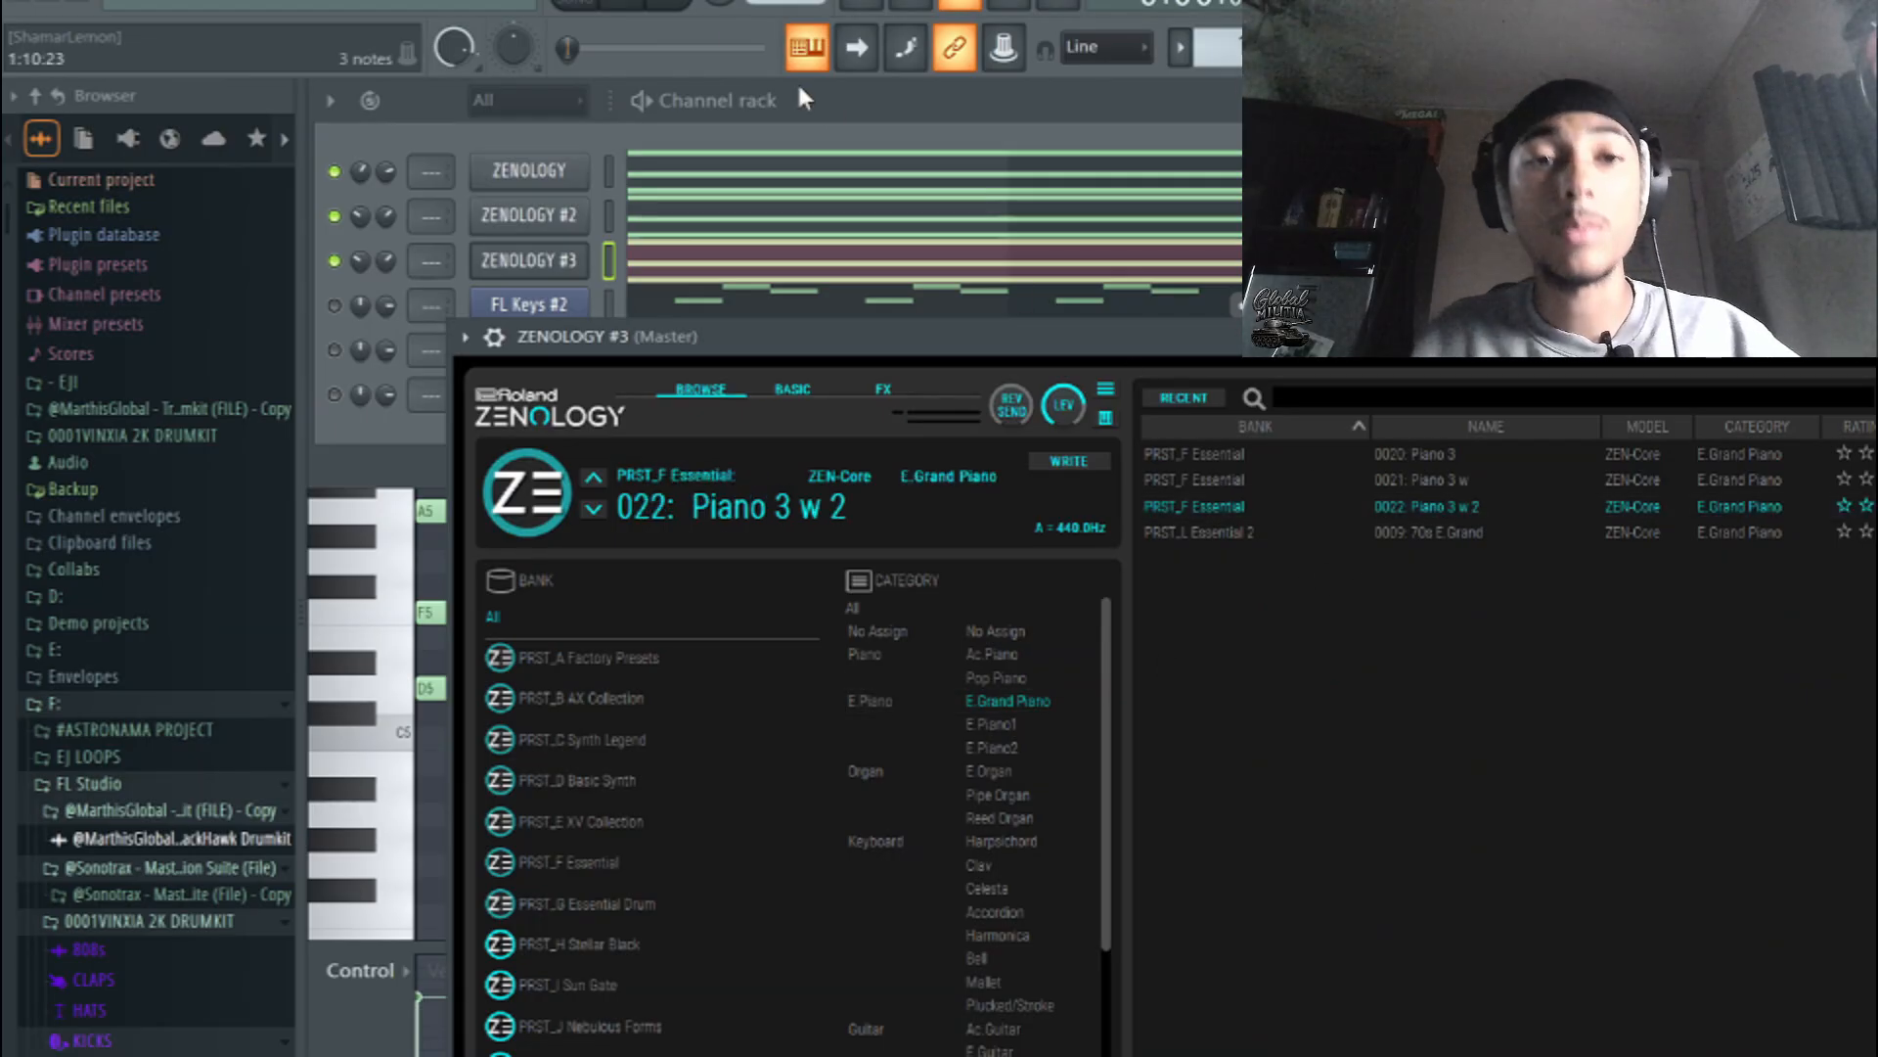
{"action": "key", "text": "space"}
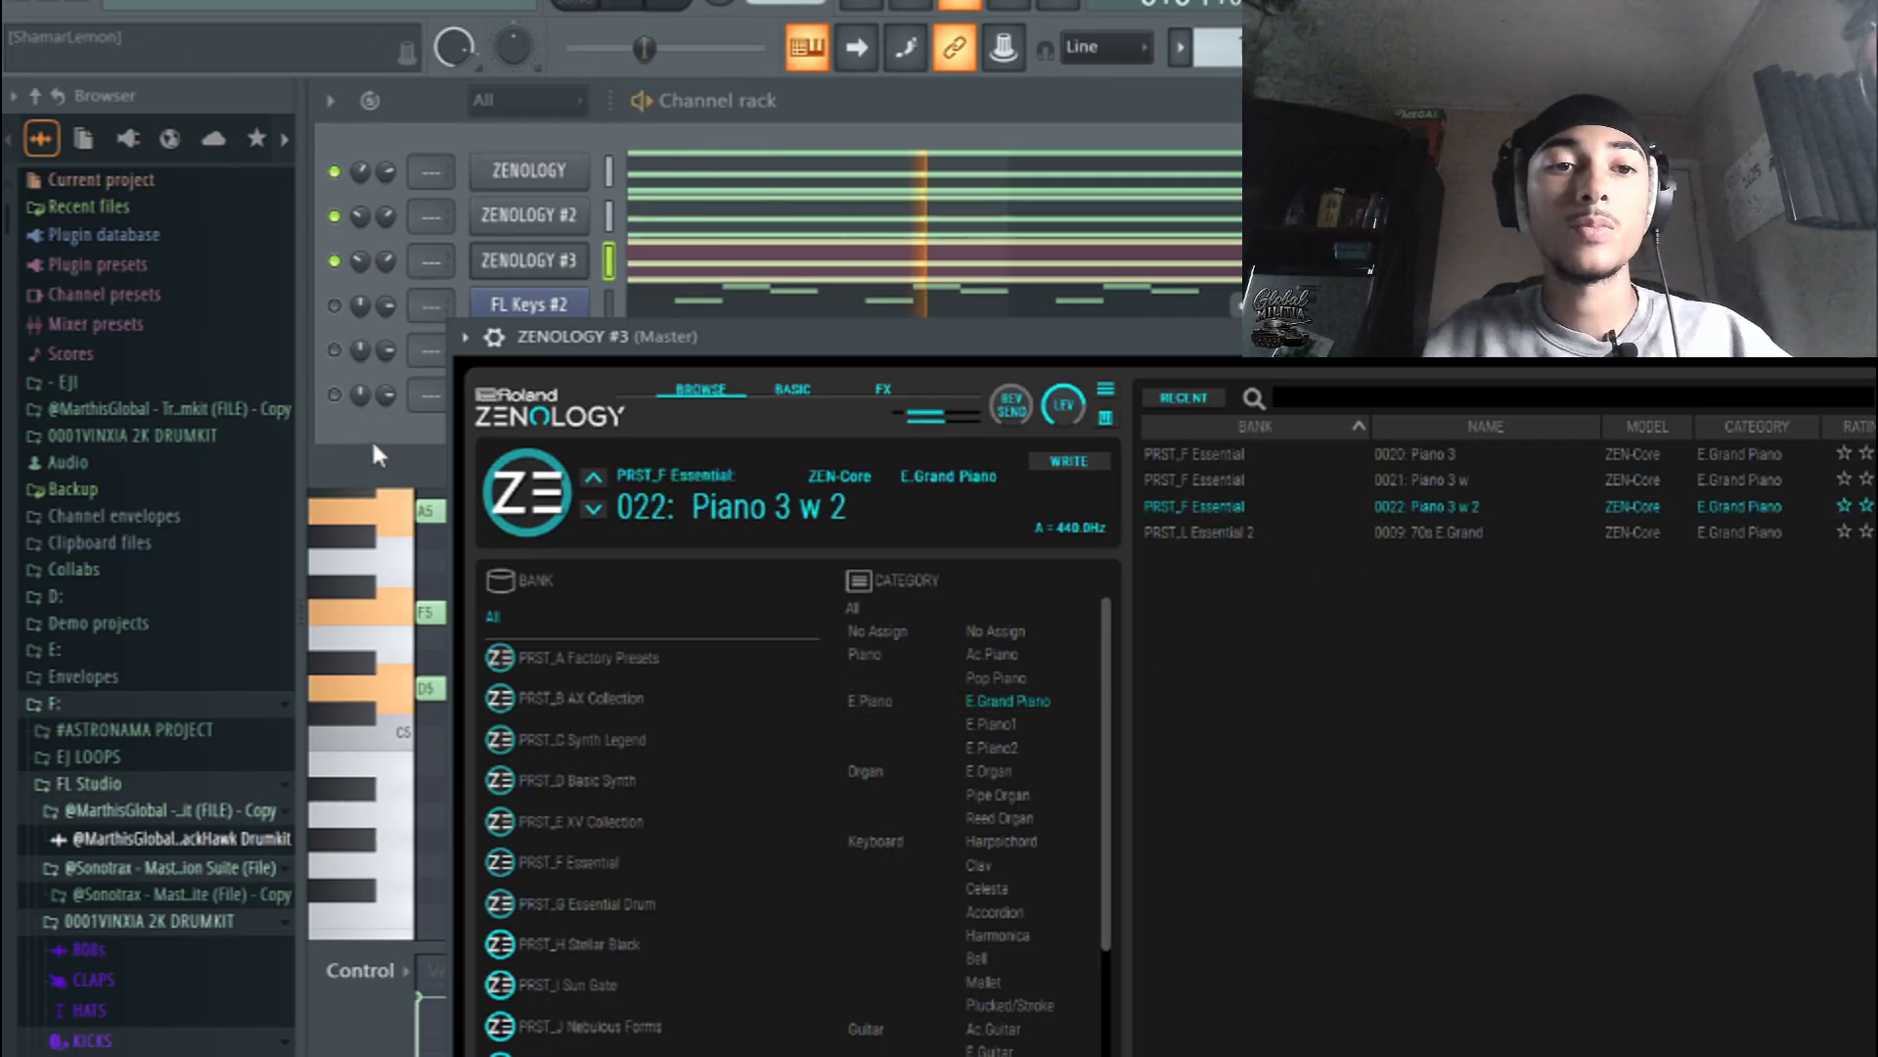
{"action": "left_click", "coordinate": [373, 448]}
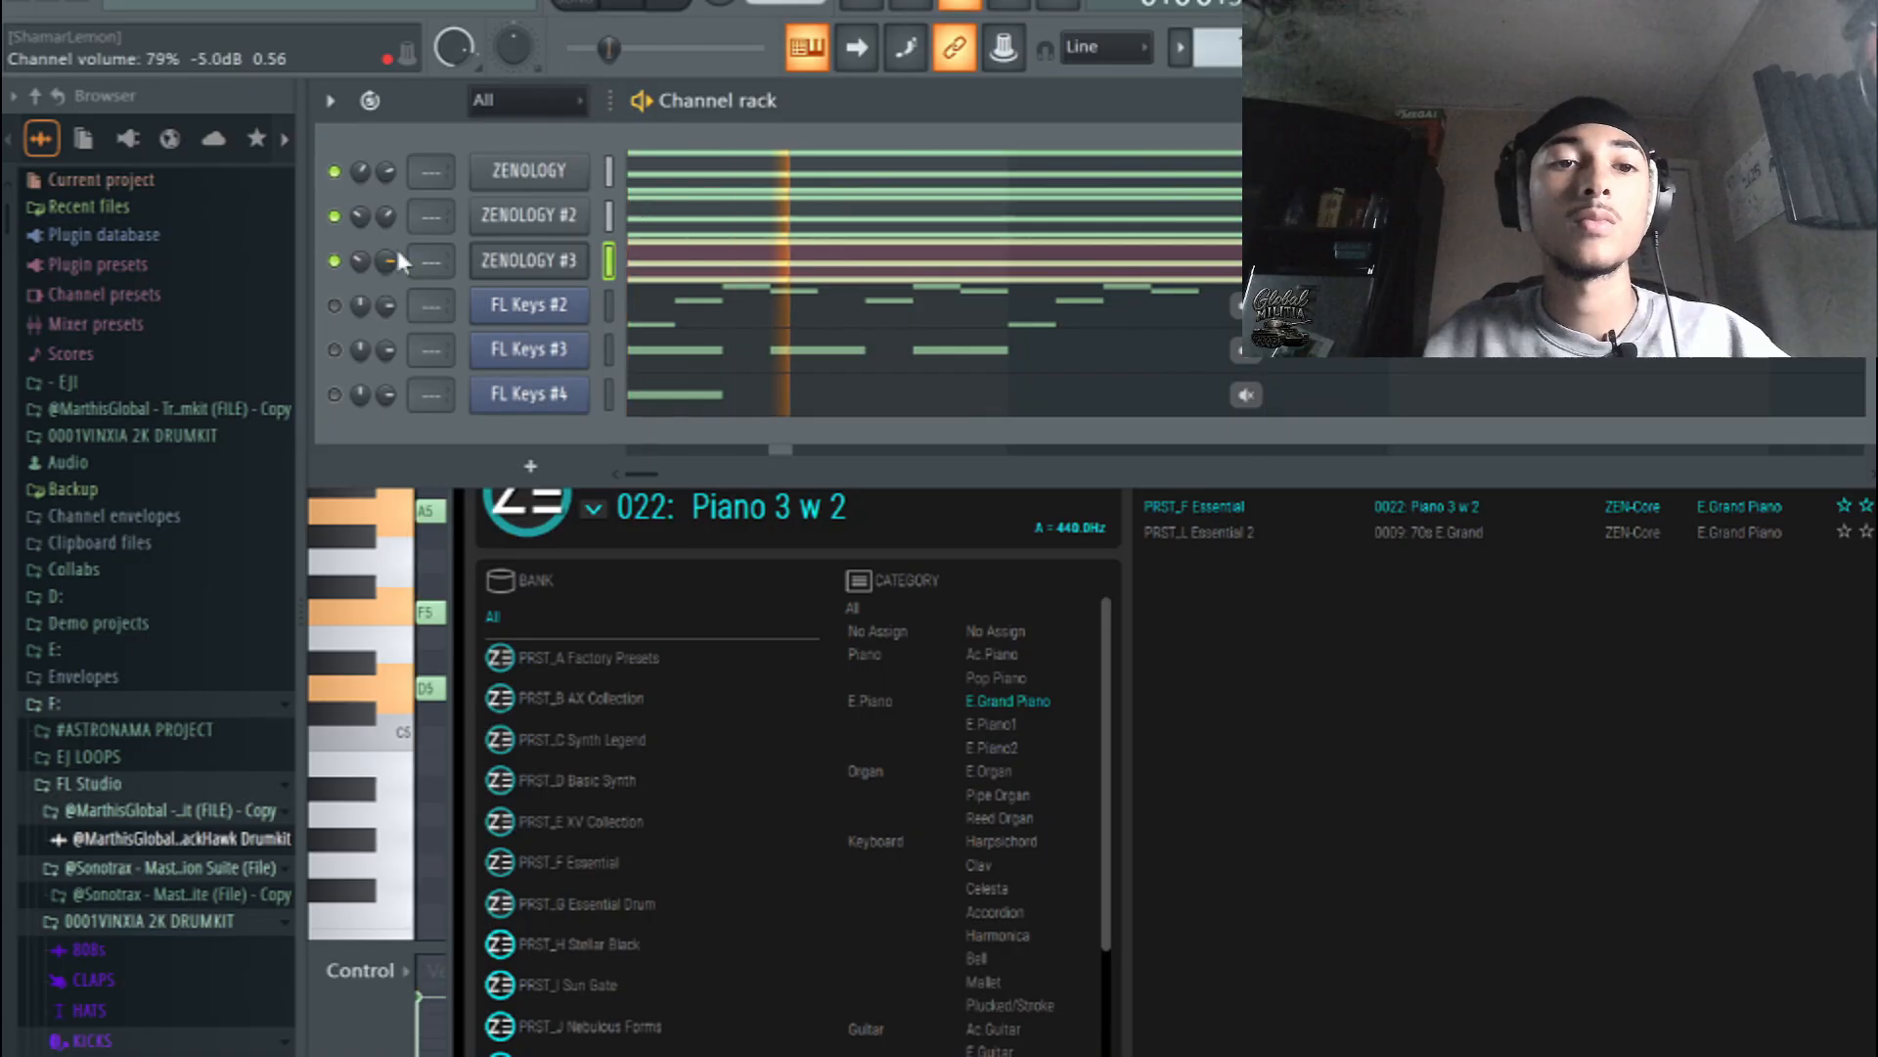
- Unmute the FL Keys #2 melody and balance the chord layers, with ZENOLOGY #2 at about 40% volume and ZENOLOGY at about 63%
{"action": "left_click", "coordinate": [335, 305]}
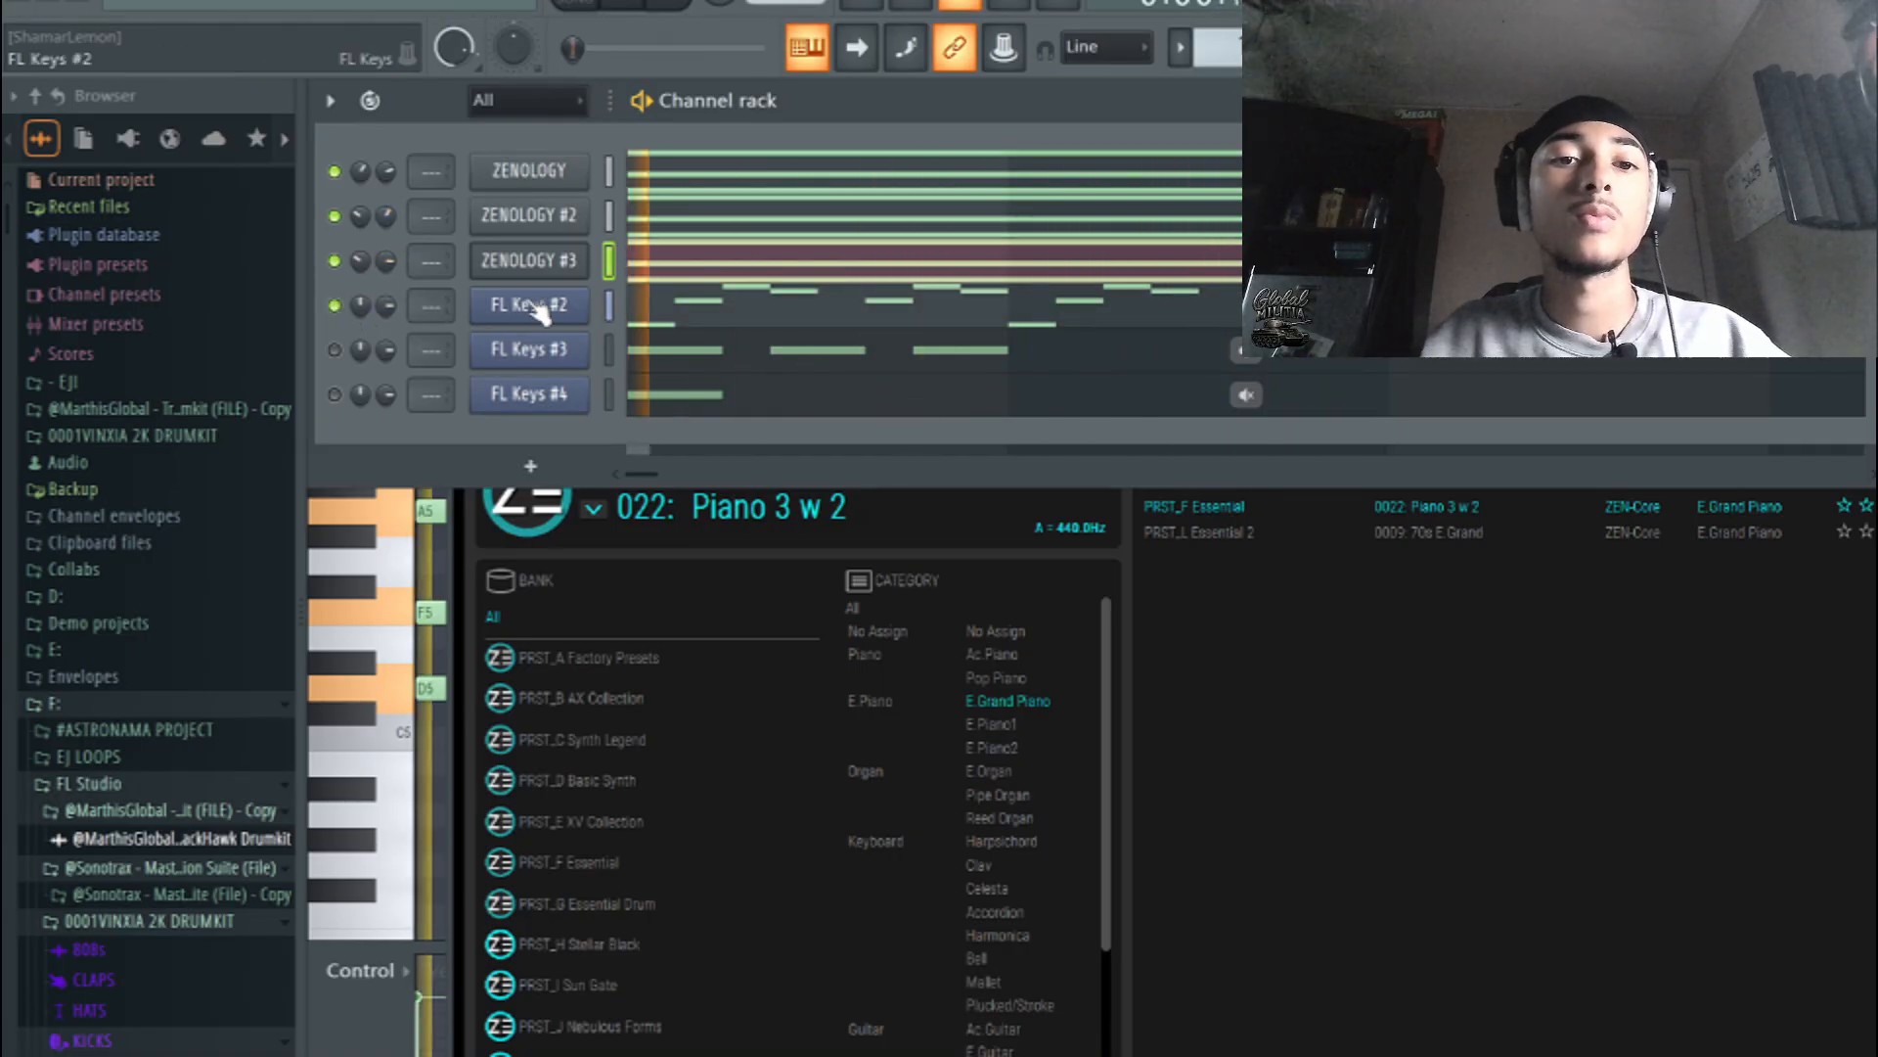
{"action": "left_click_drag", "start_coordinate": [387, 215], "coordinate": [387, 235]}
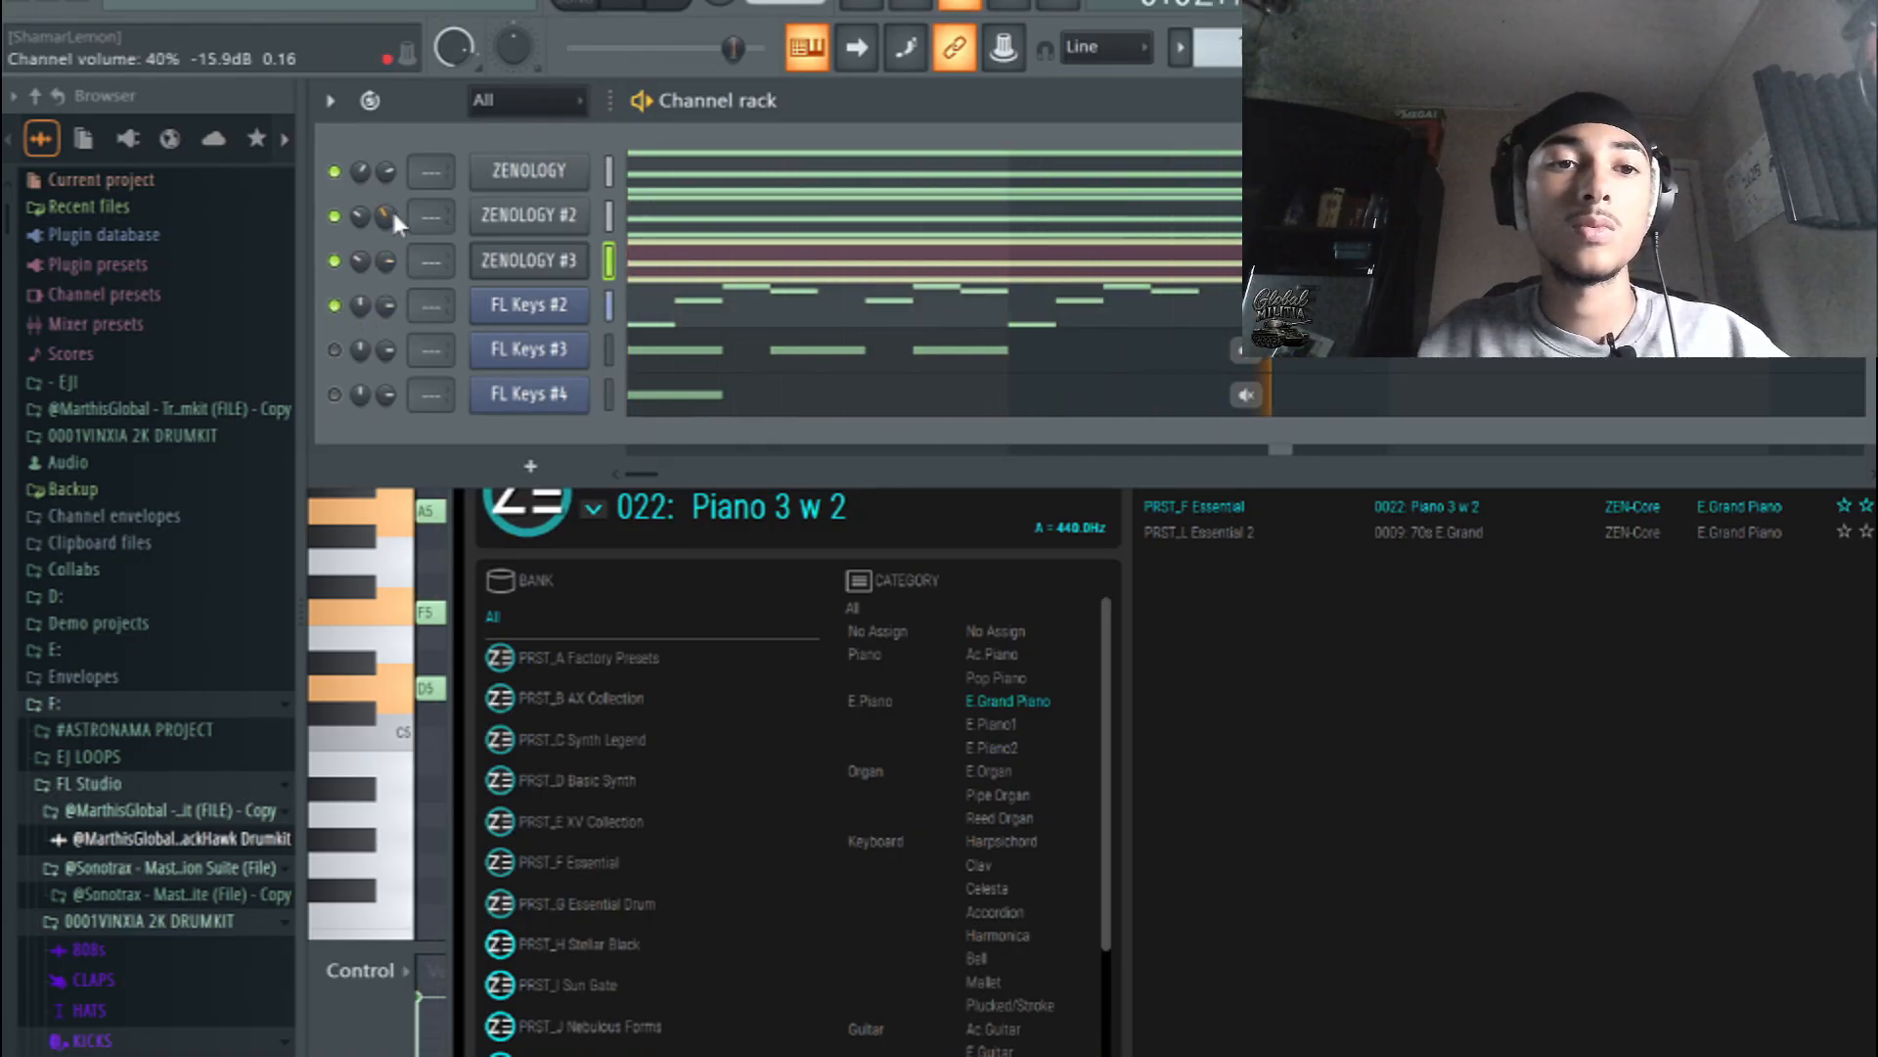
{"action": "left_click_drag", "start_coordinate": [386, 171], "coordinate": [386, 164]}
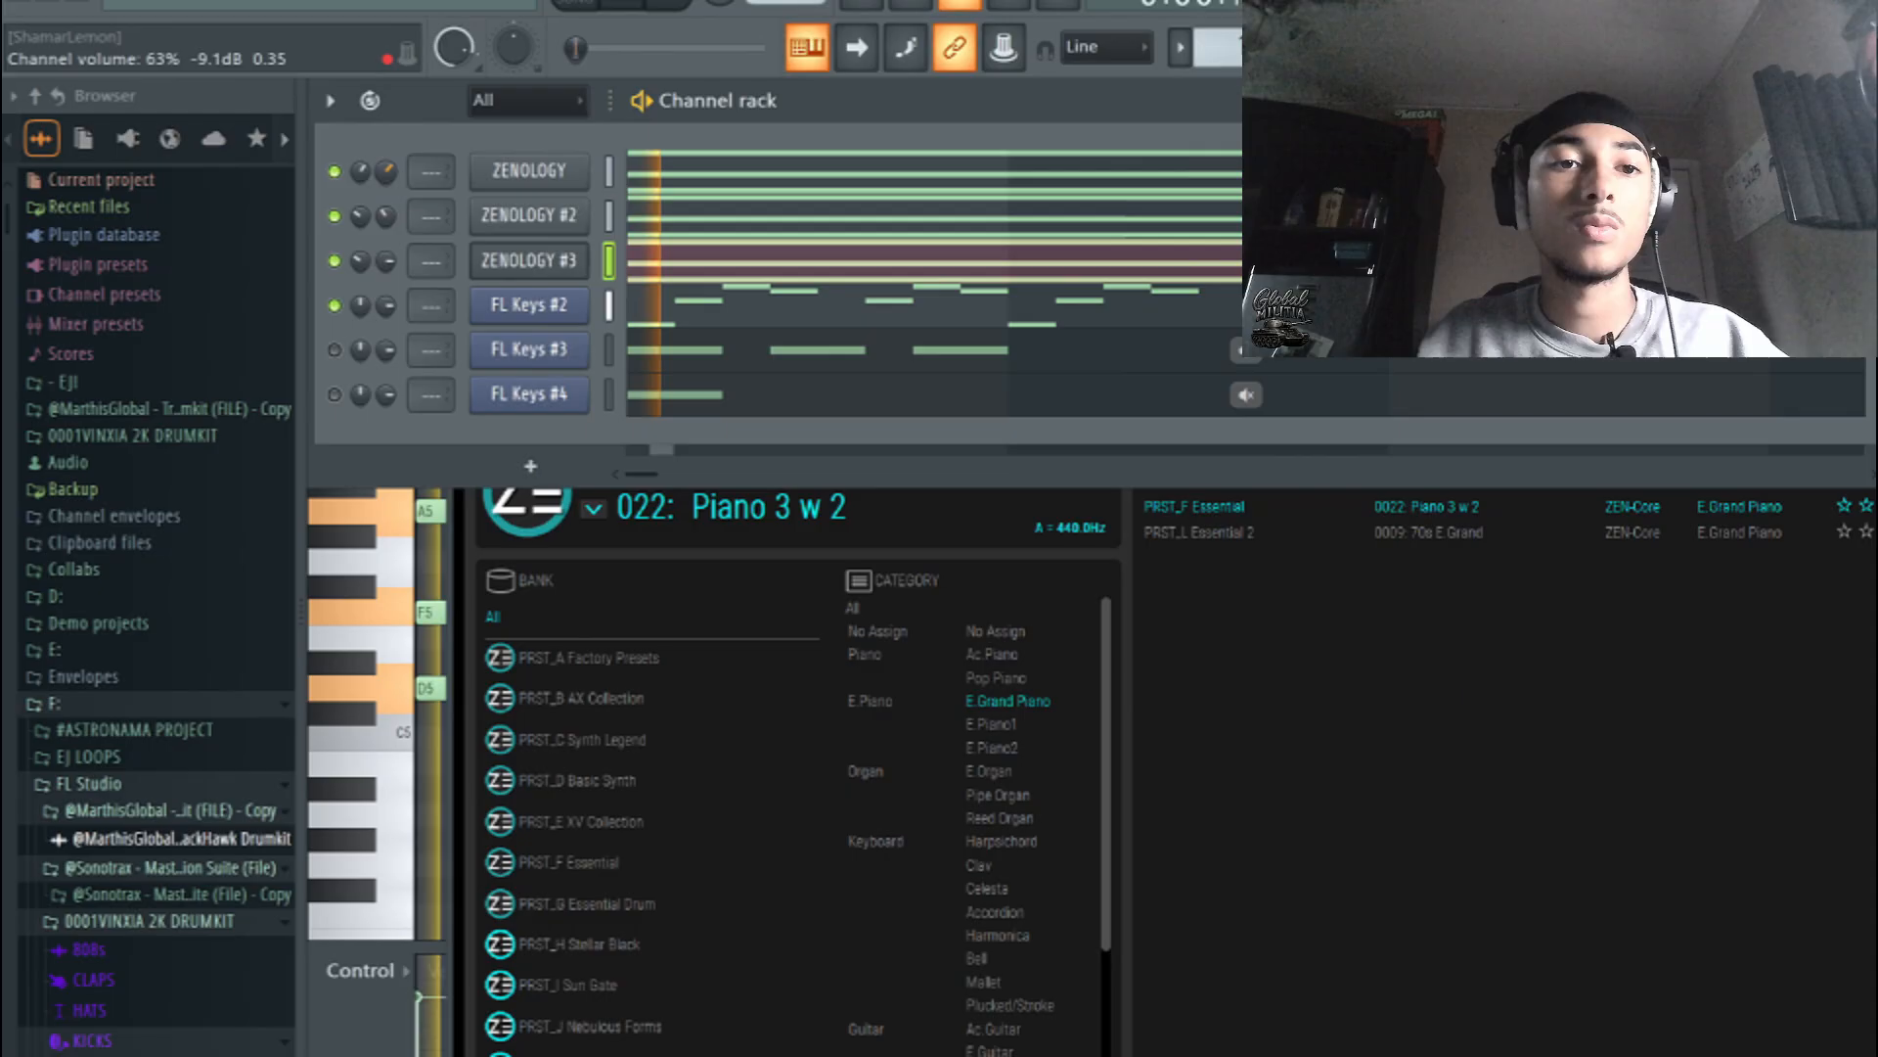
- Replace the instrument on the FL Keys #2 melody channel with ZENOLOGY
{"action": "right_click", "coordinate": [531, 303]}
{"action": "mouse_move", "coordinate": [675, 556]}
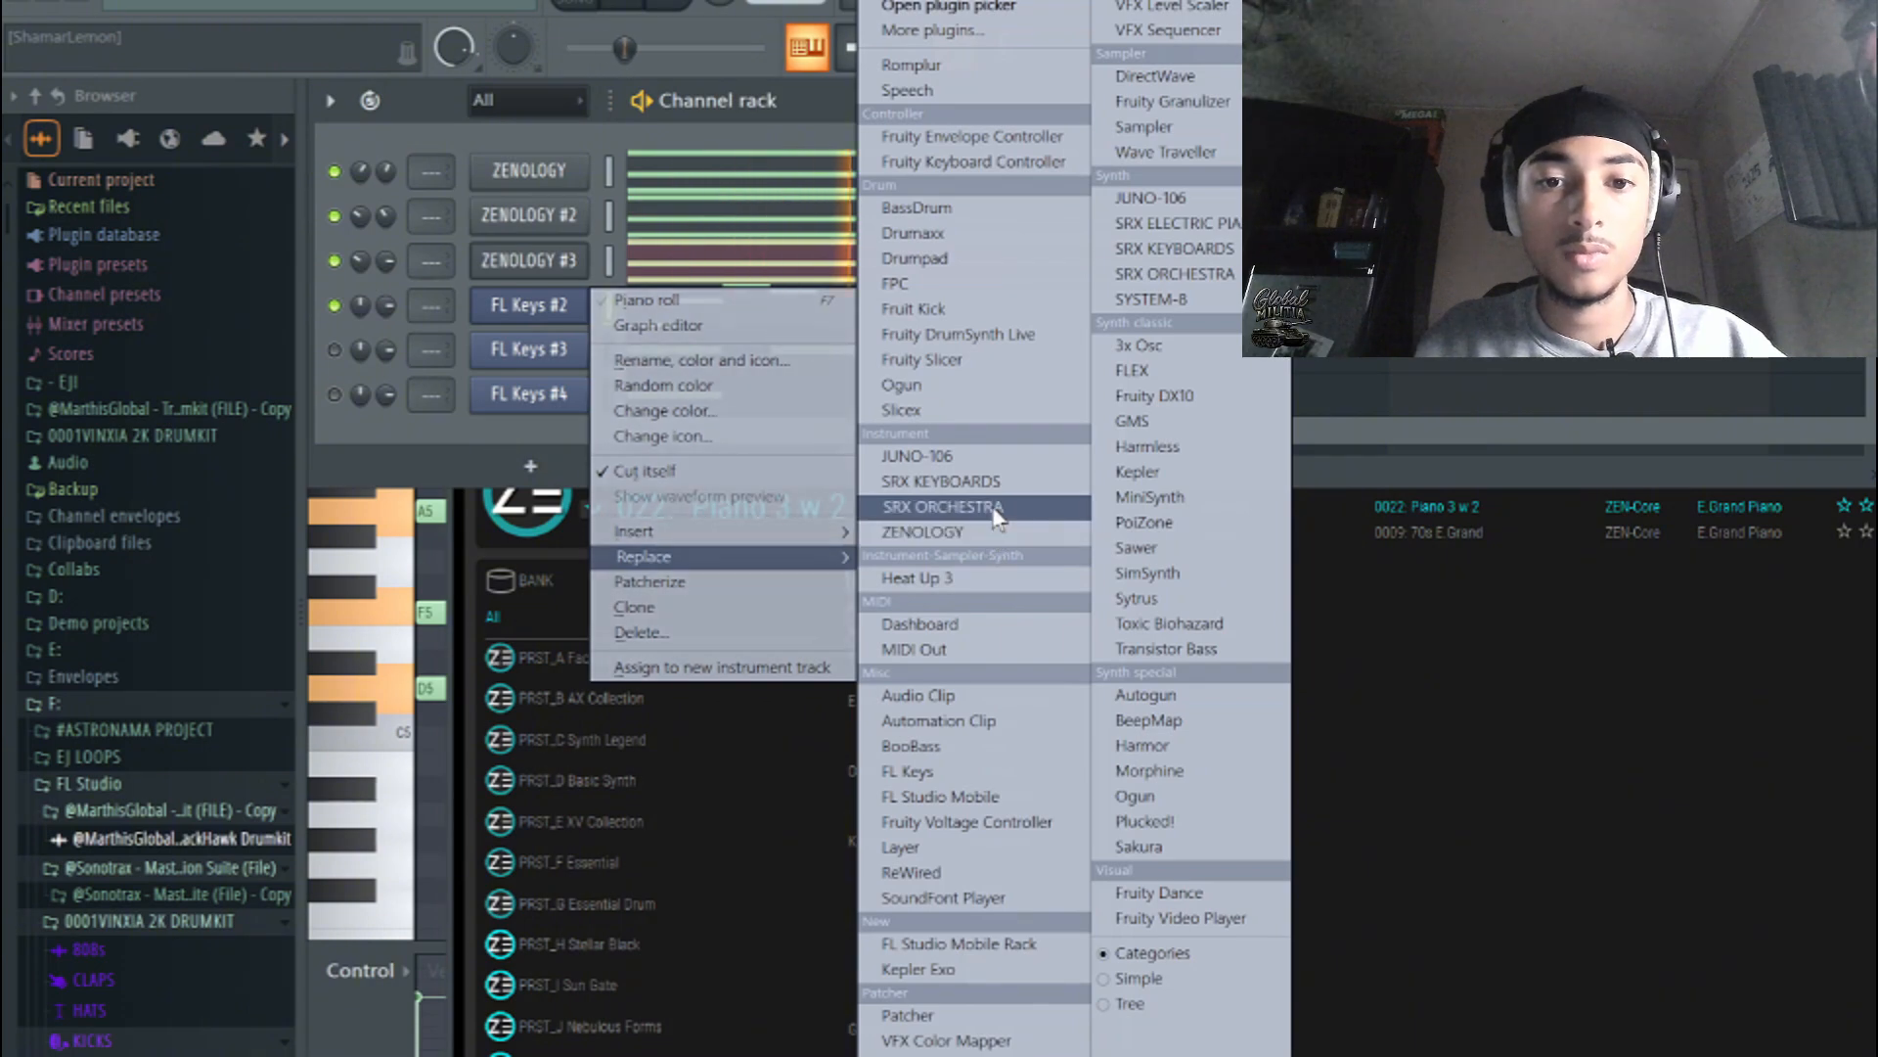
{"action": "left_click", "coordinate": [999, 532]}
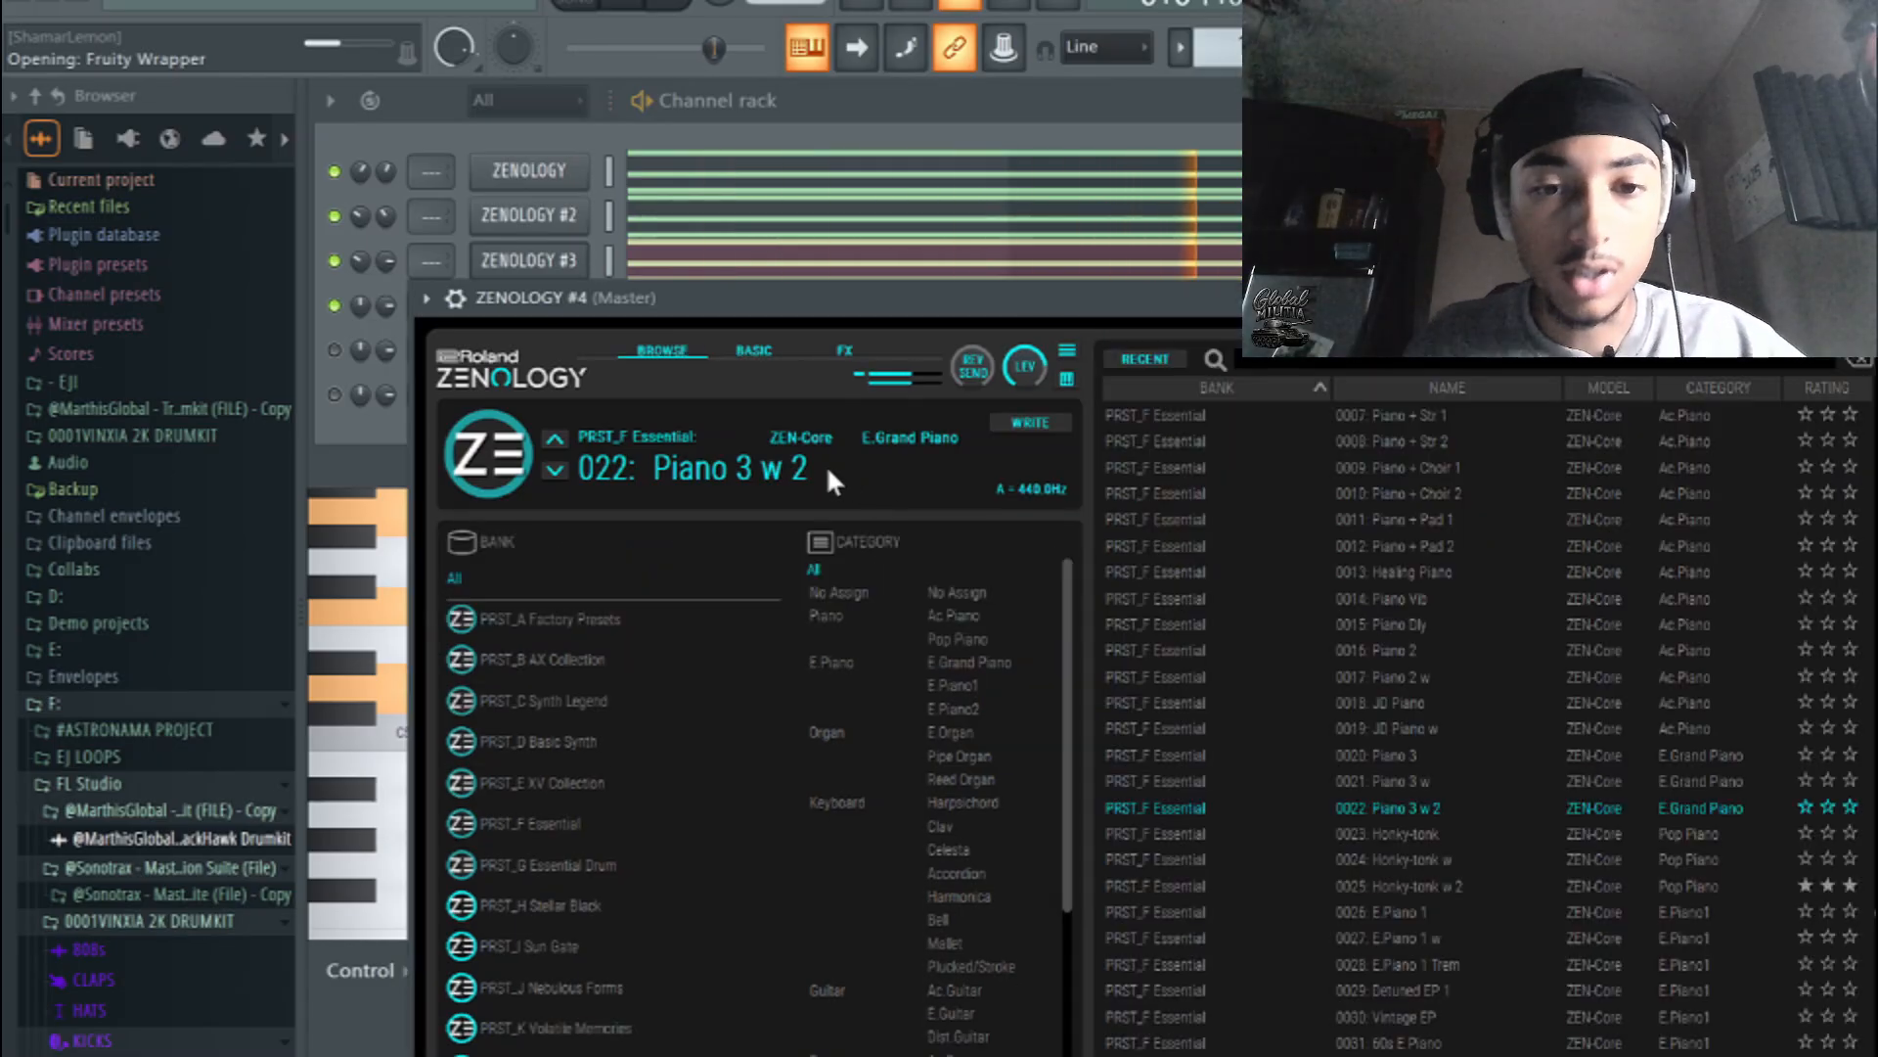
- Audition the Delicate EP preset from the E.Piano2 category on the melody
{"action": "left_click", "coordinate": [973, 706]}
{"action": "left_click", "coordinate": [1454, 726]}
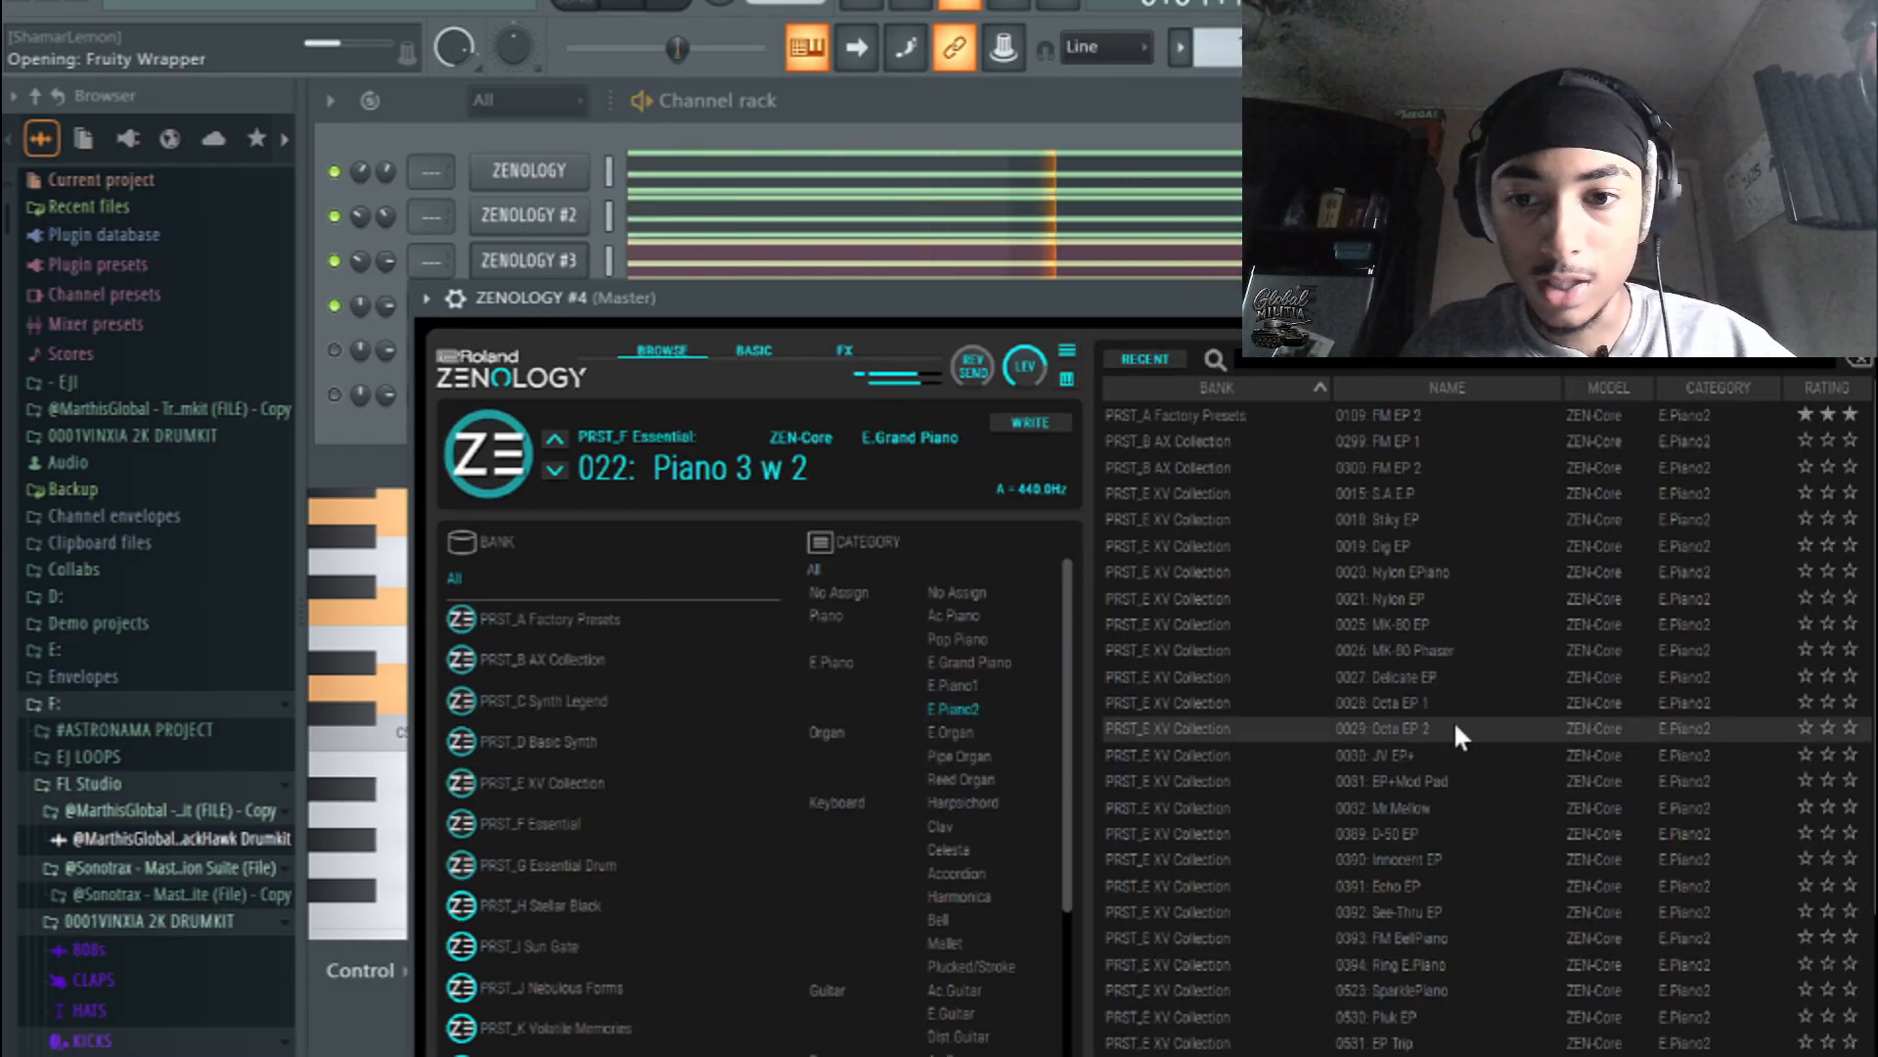
{"action": "left_click", "coordinate": [1367, 675]}
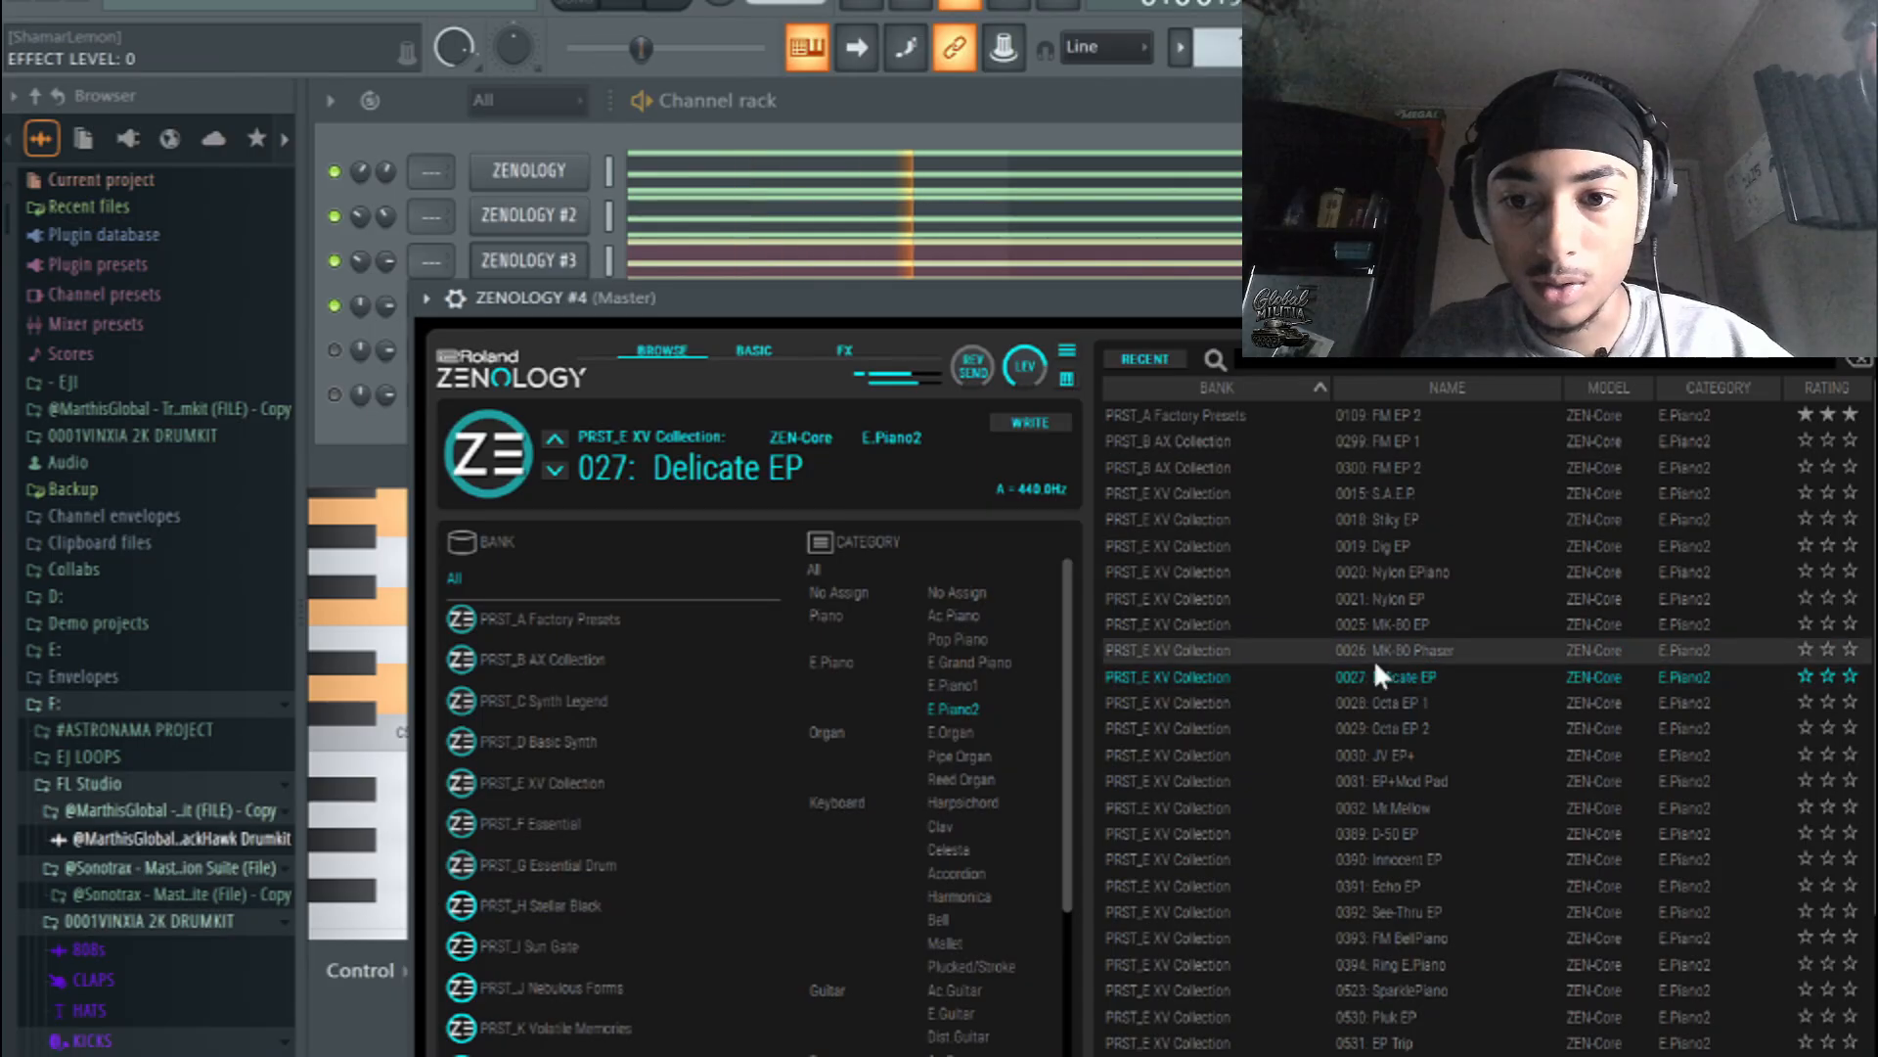
- Audition Bell category presets on the ZENOLOGY #4 melody, load Bell 1 and lower the channel volume to about 66%
{"action": "scroll", "coordinate": [986, 790], "scroll_direction": "down", "scroll_amount": 3}
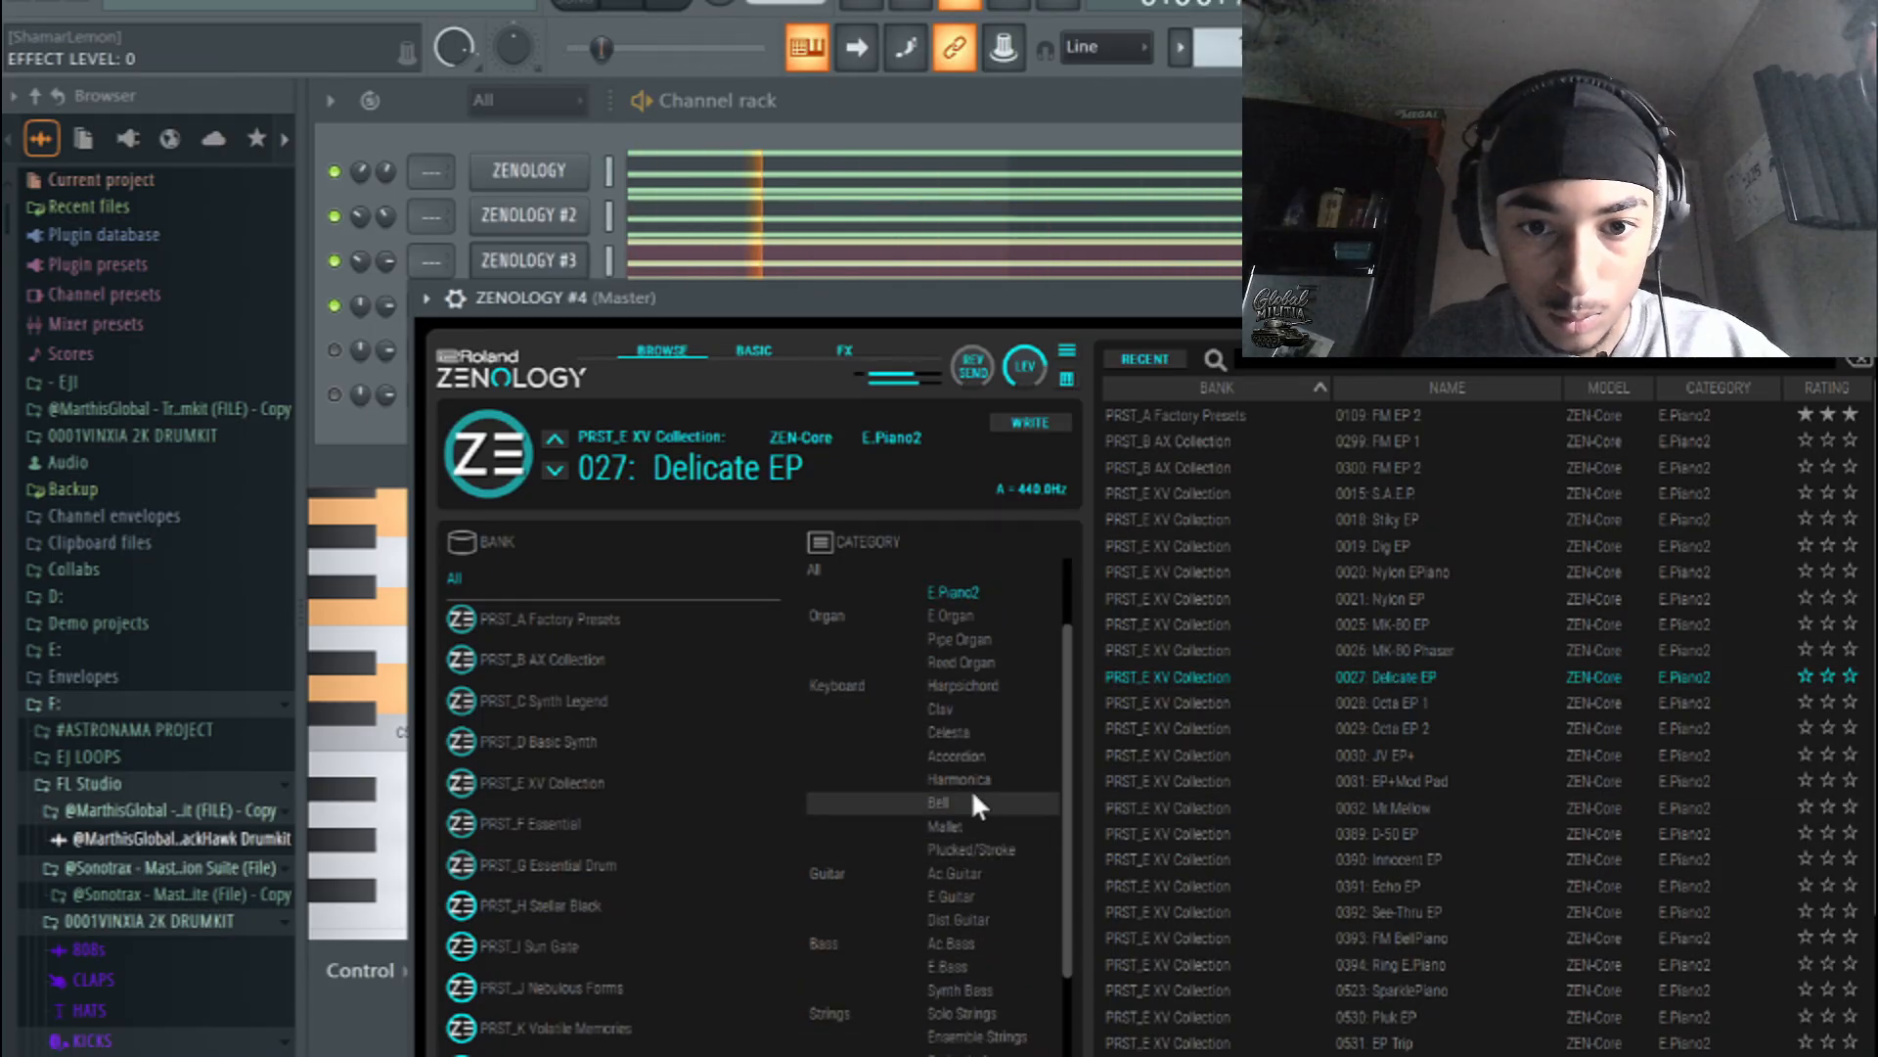
{"action": "left_click", "coordinate": [979, 803]}
{"action": "left_click", "coordinate": [1329, 806]}
{"action": "left_click", "coordinate": [1340, 781]}
{"action": "left_click", "coordinate": [1342, 754]}
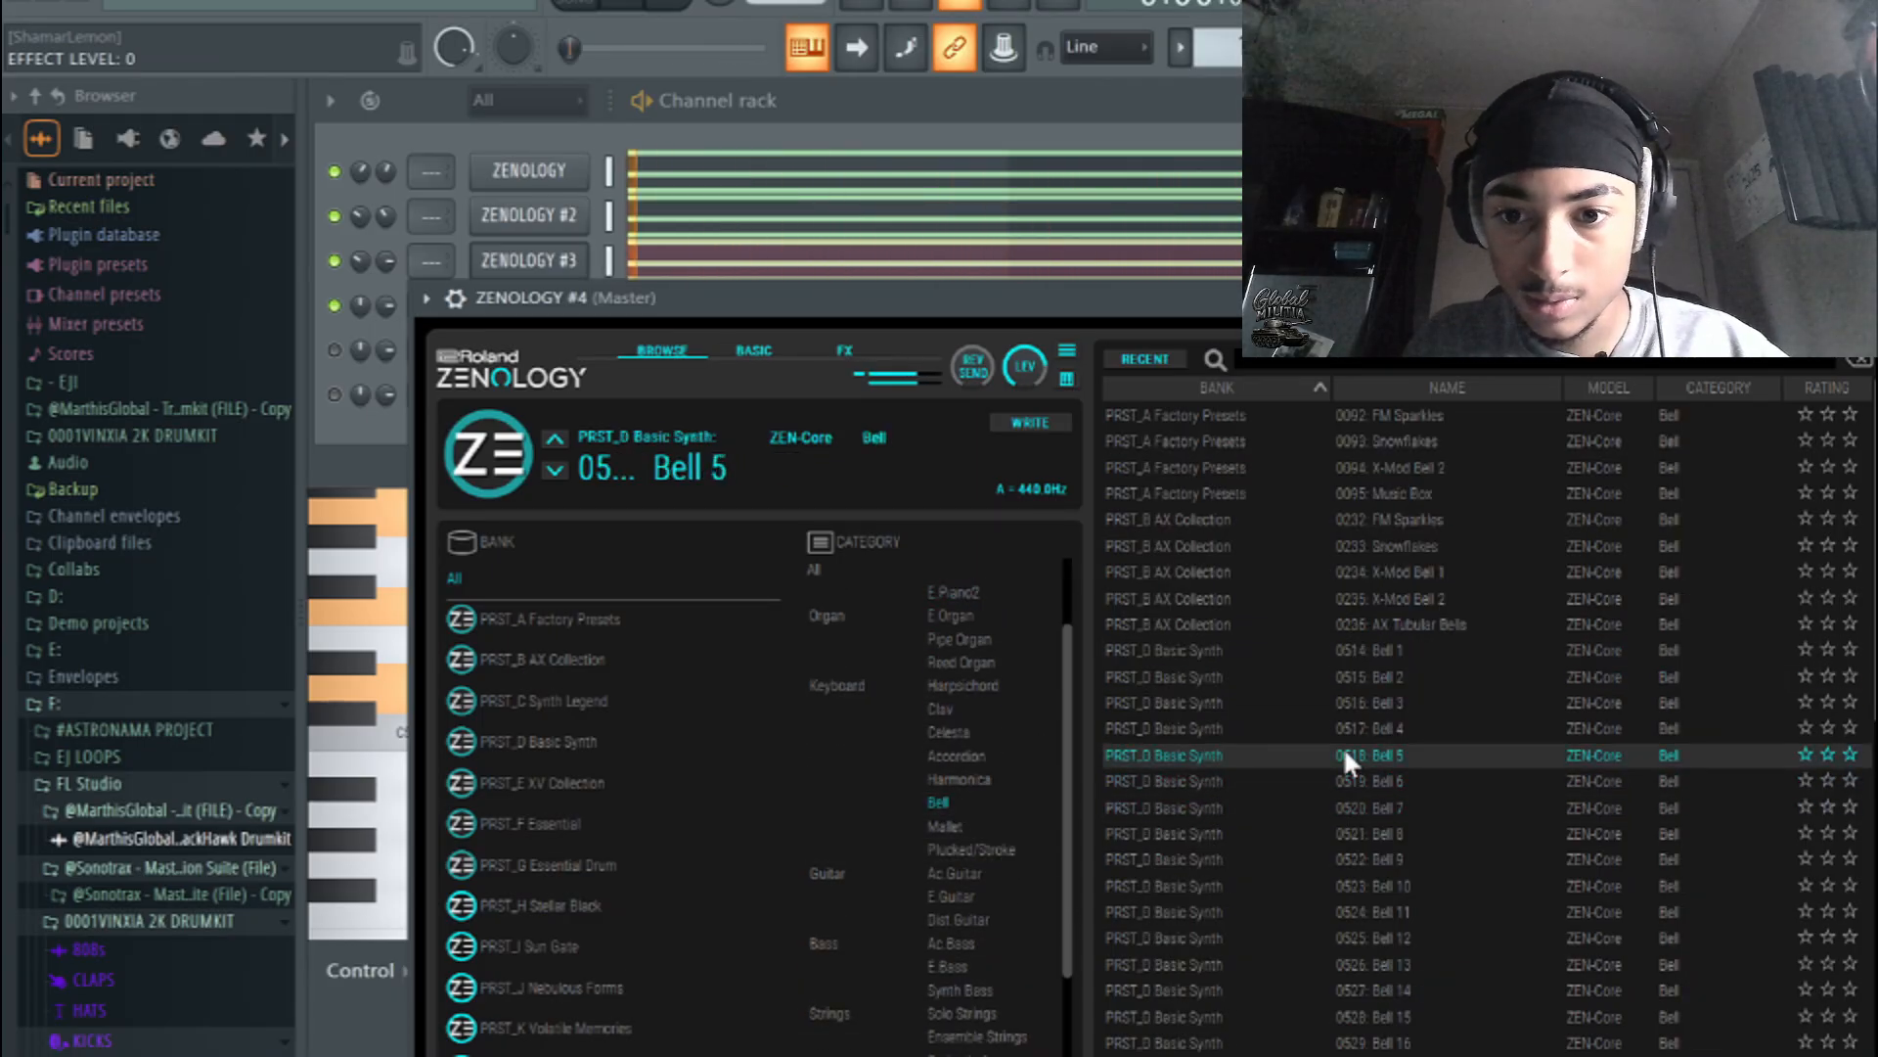
{"action": "left_click", "coordinate": [1344, 728]}
{"action": "left_click", "coordinate": [1352, 703]}
{"action": "left_click", "coordinate": [1352, 677]}
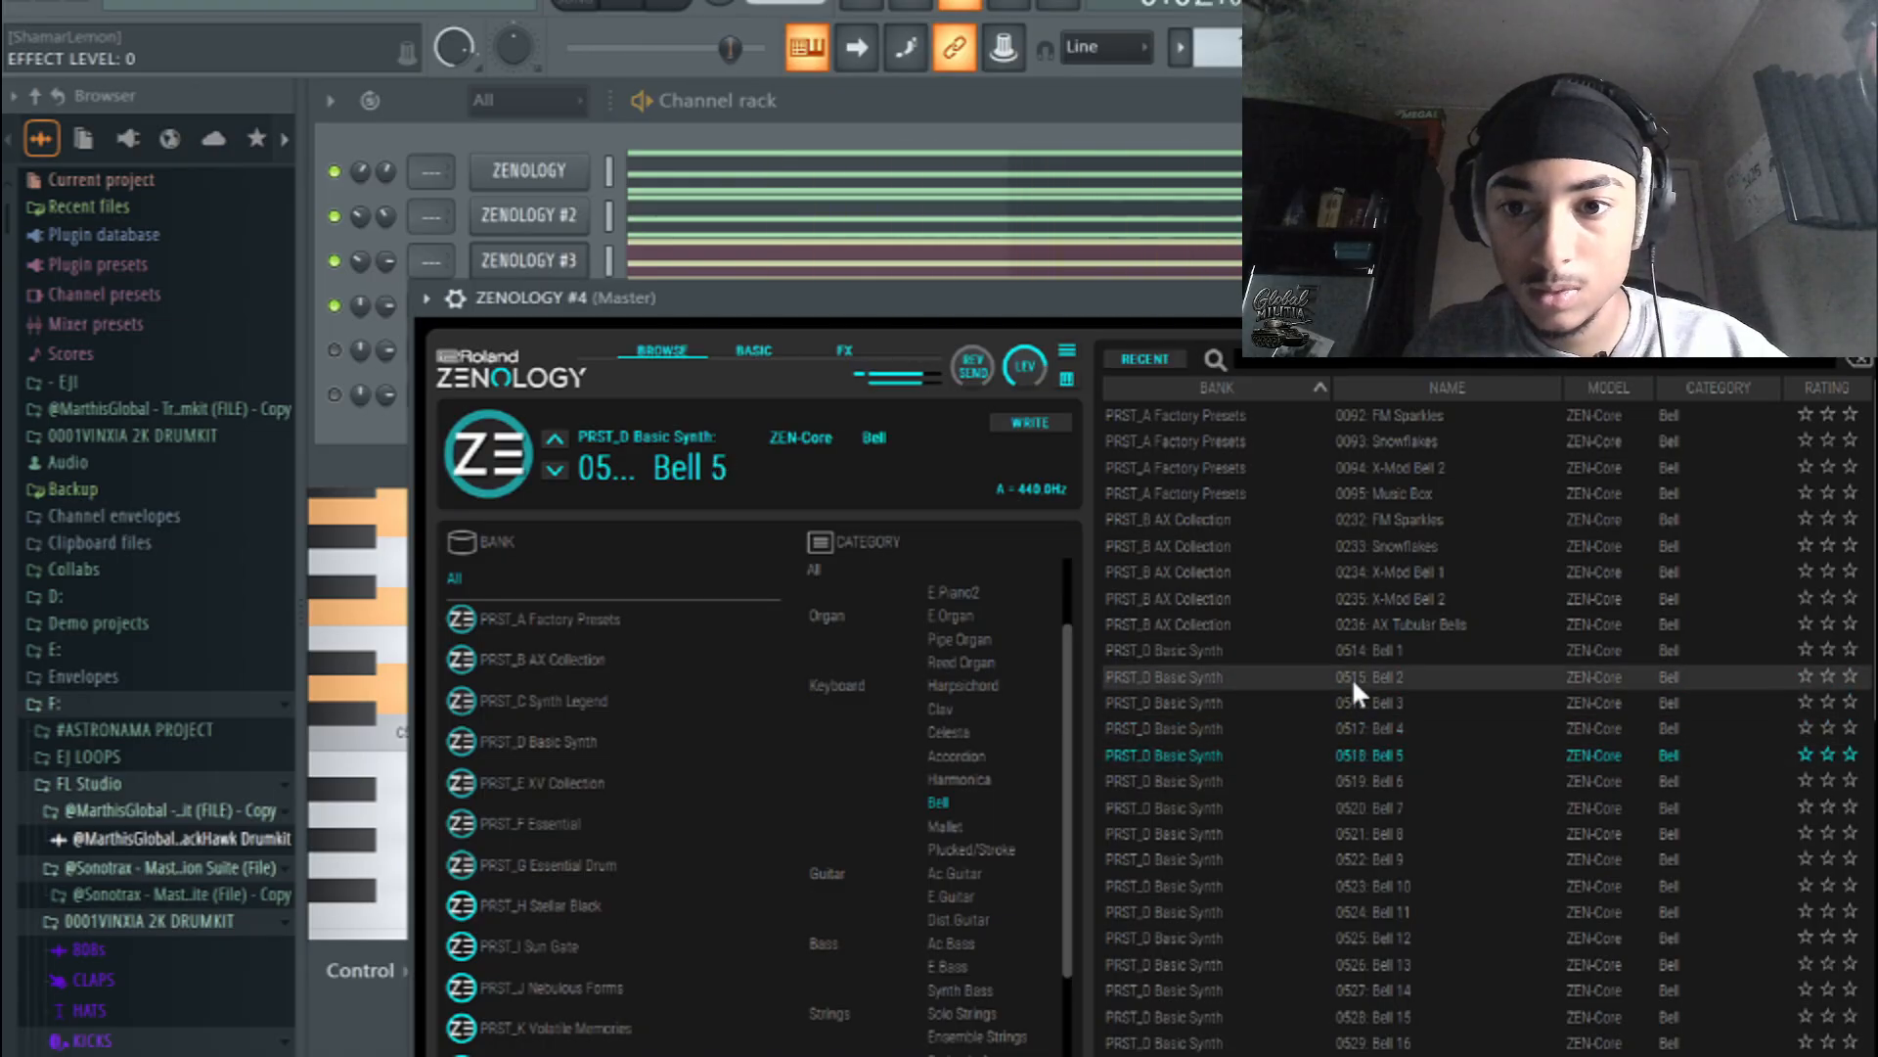
{"action": "left_click", "coordinate": [1360, 650]}
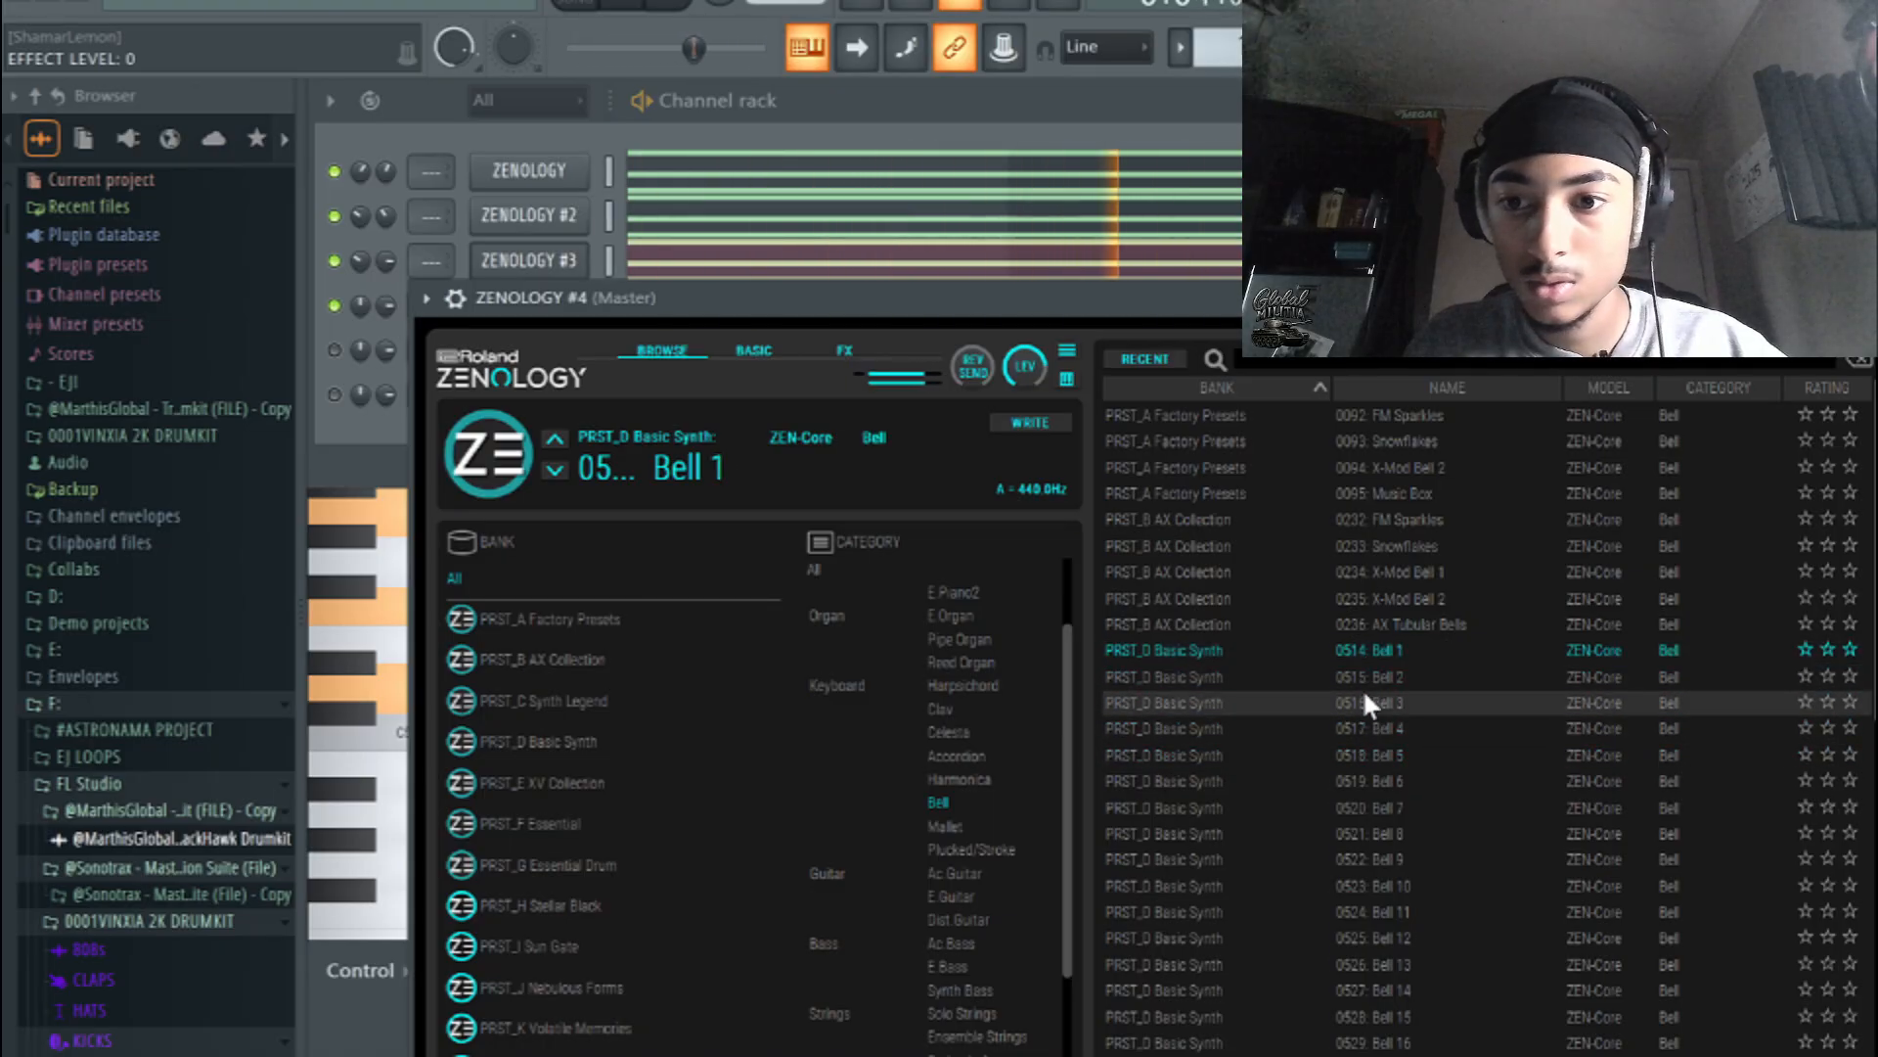
{"action": "left_click_drag", "start_coordinate": [386, 306], "coordinate": [386, 329]}
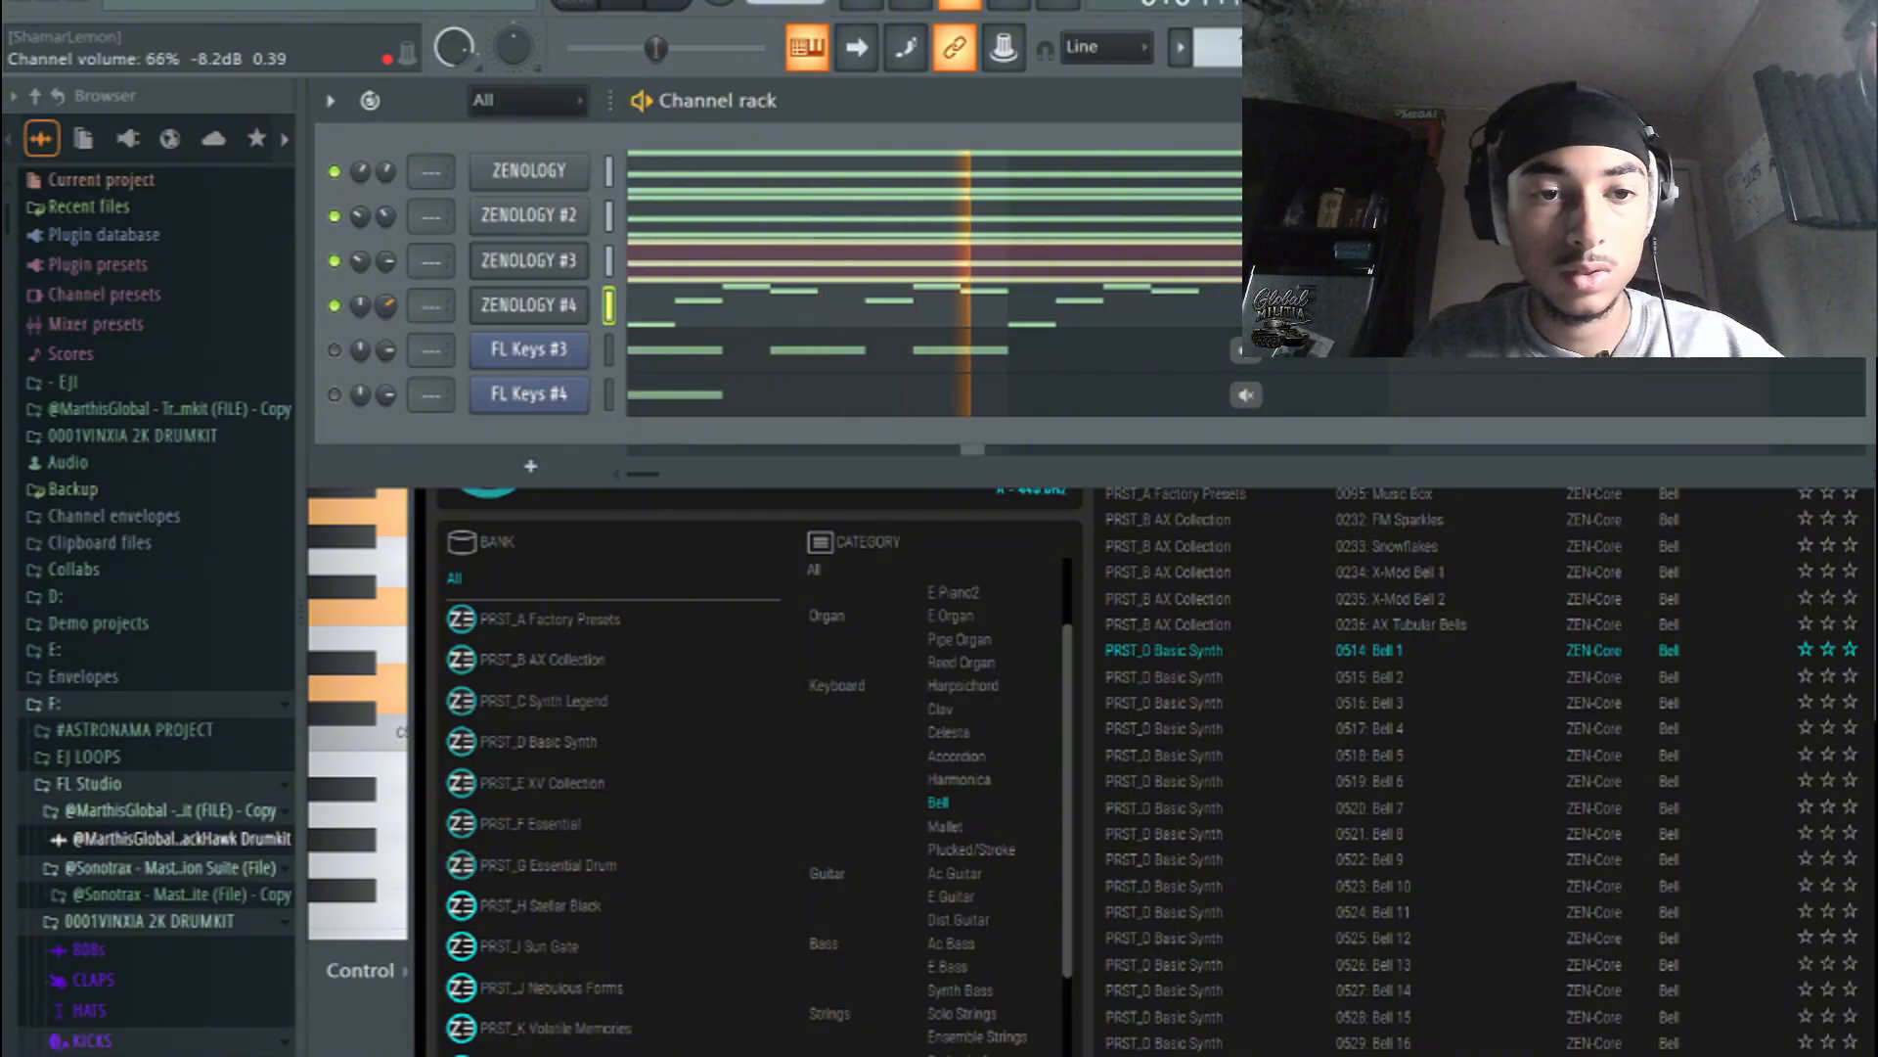
- Unmute the FL Keys #3 and FL Keys #4 channels and audition them with the other layers
{"action": "left_click", "coordinate": [336, 350]}
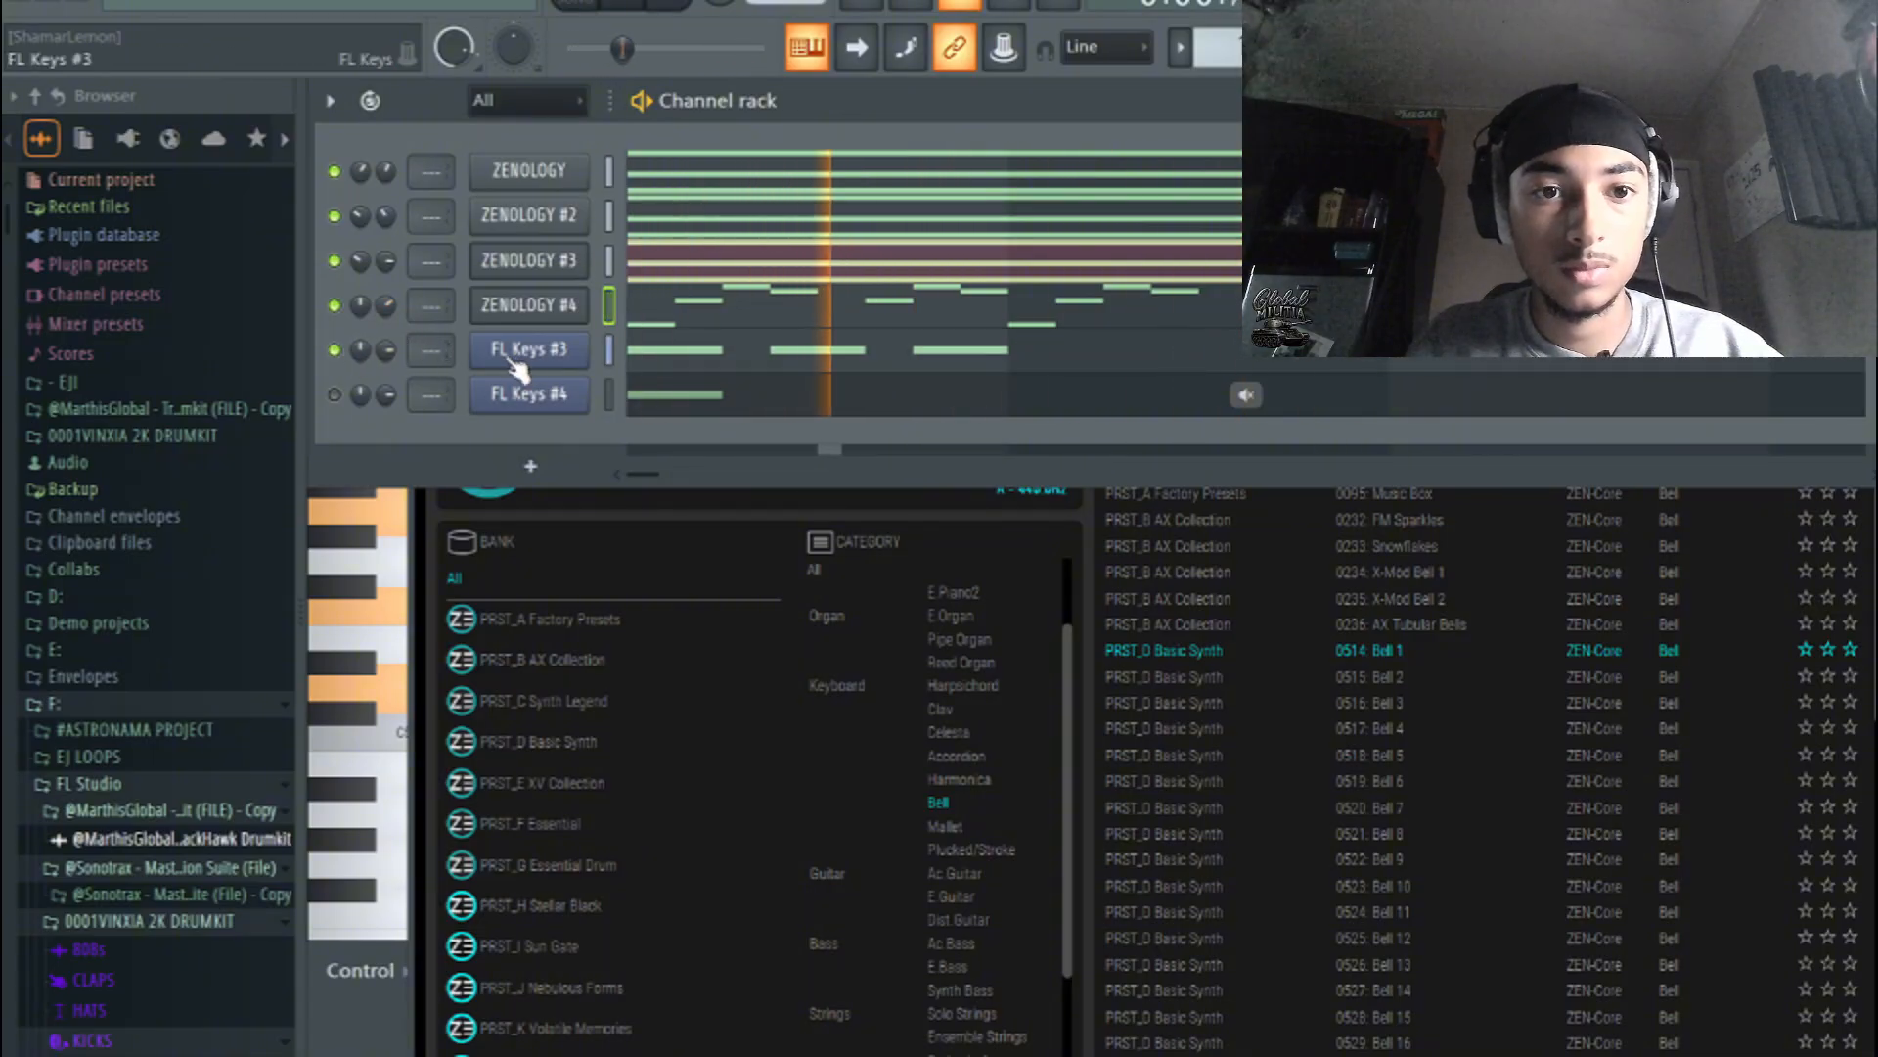
{"action": "left_click", "coordinate": [334, 394]}
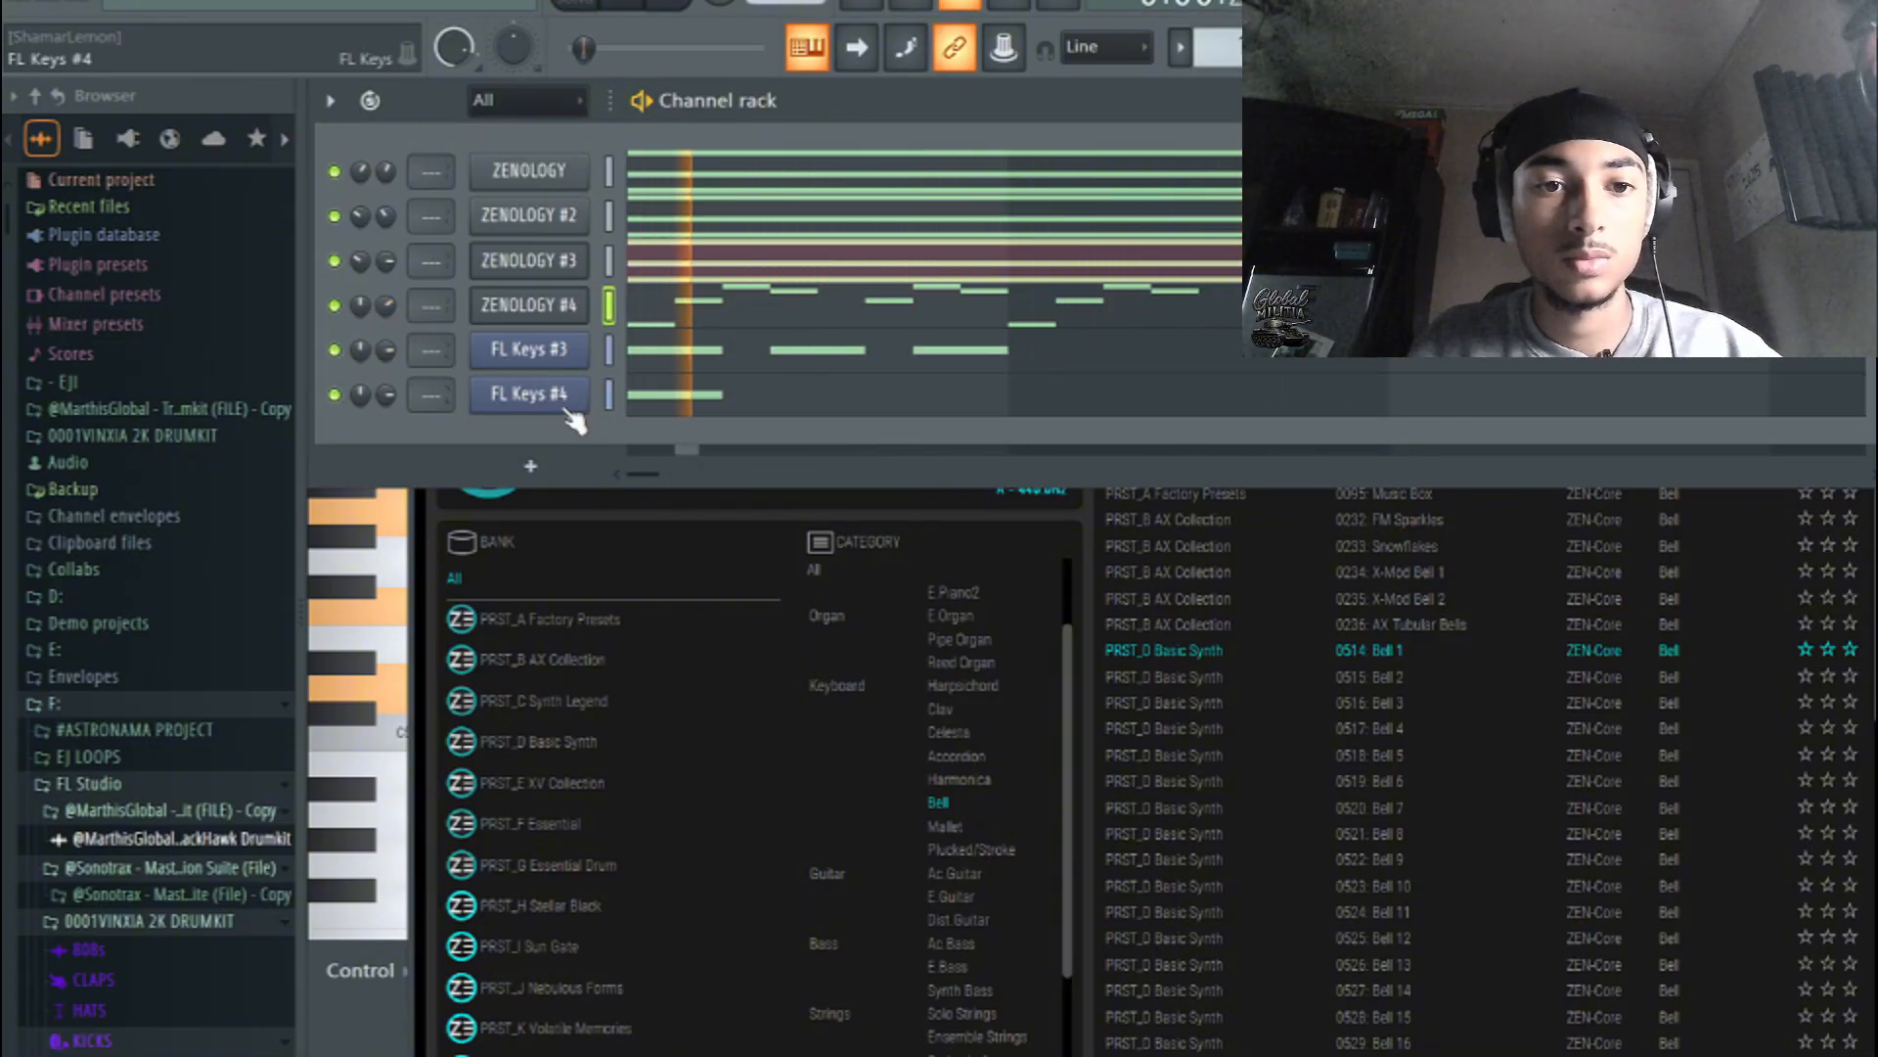
{"action": "left_click", "coordinate": [519, 396]}
{"action": "right_click", "coordinate": [526, 402]}
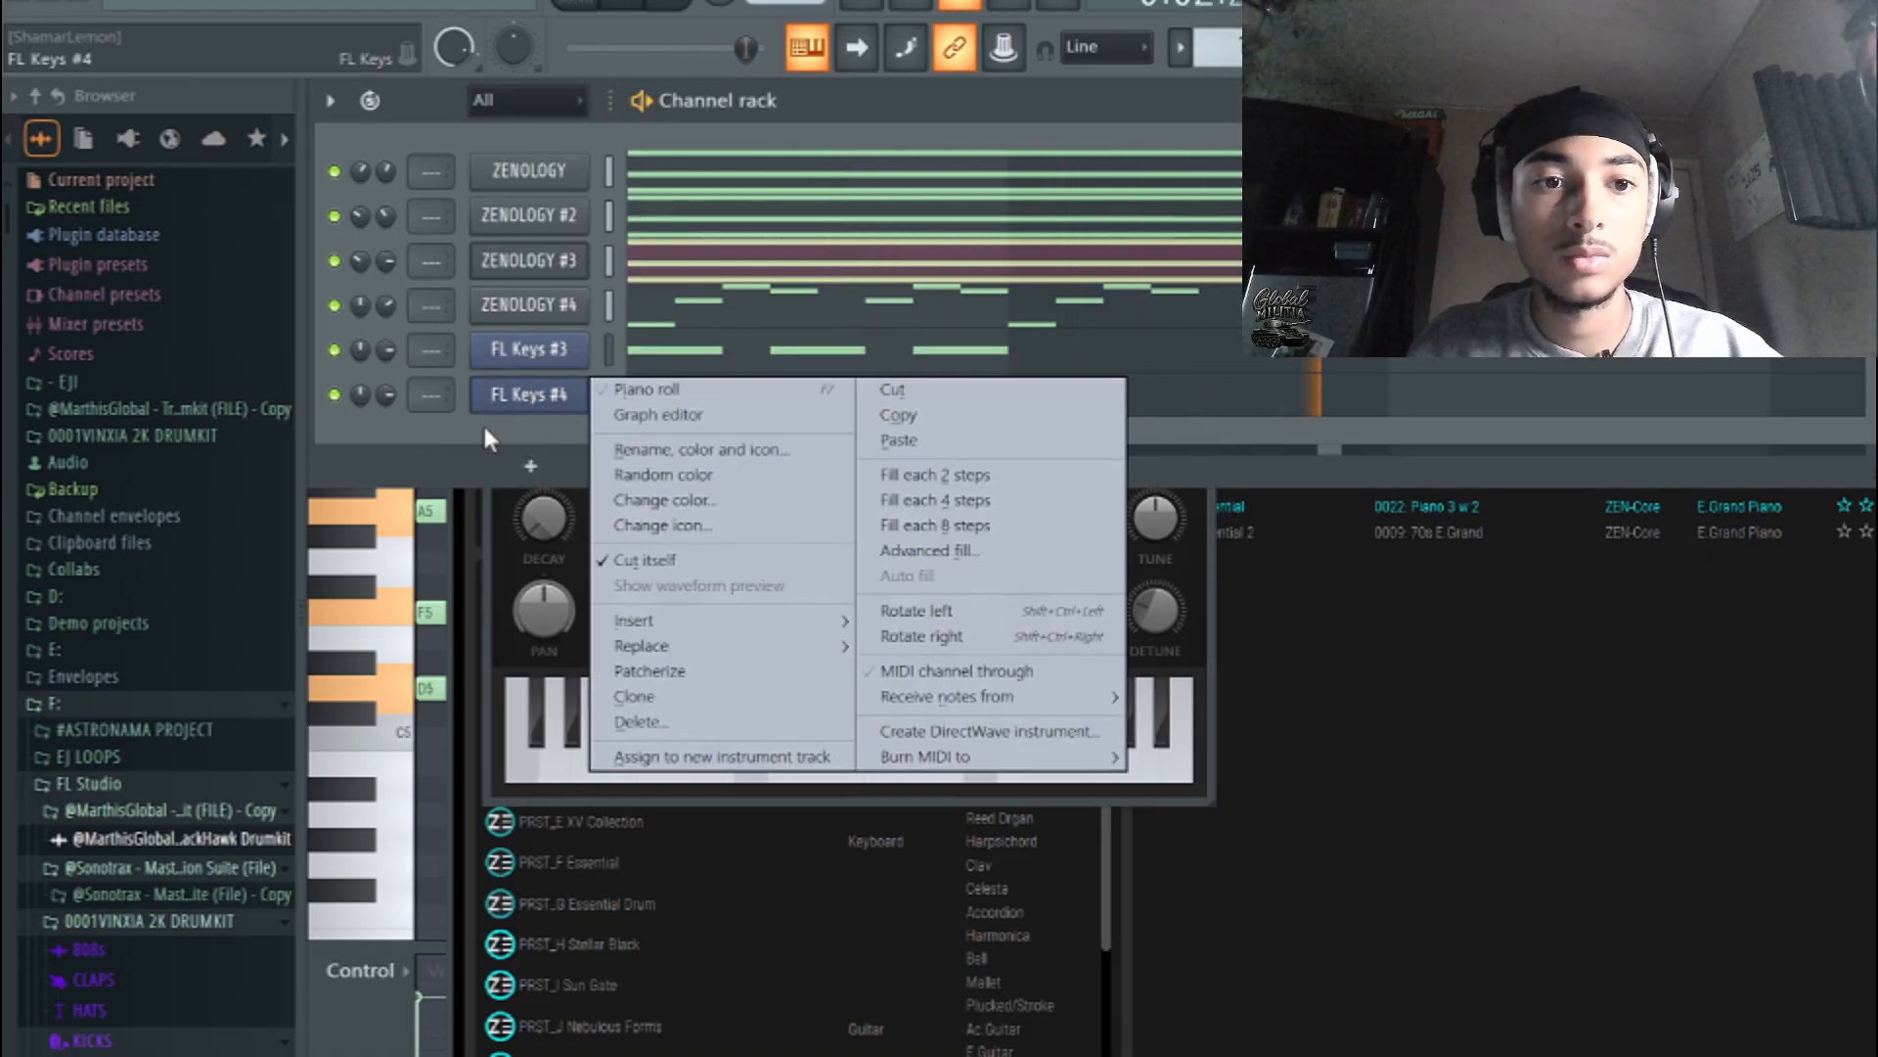
{"action": "left_click", "coordinate": [483, 421]}
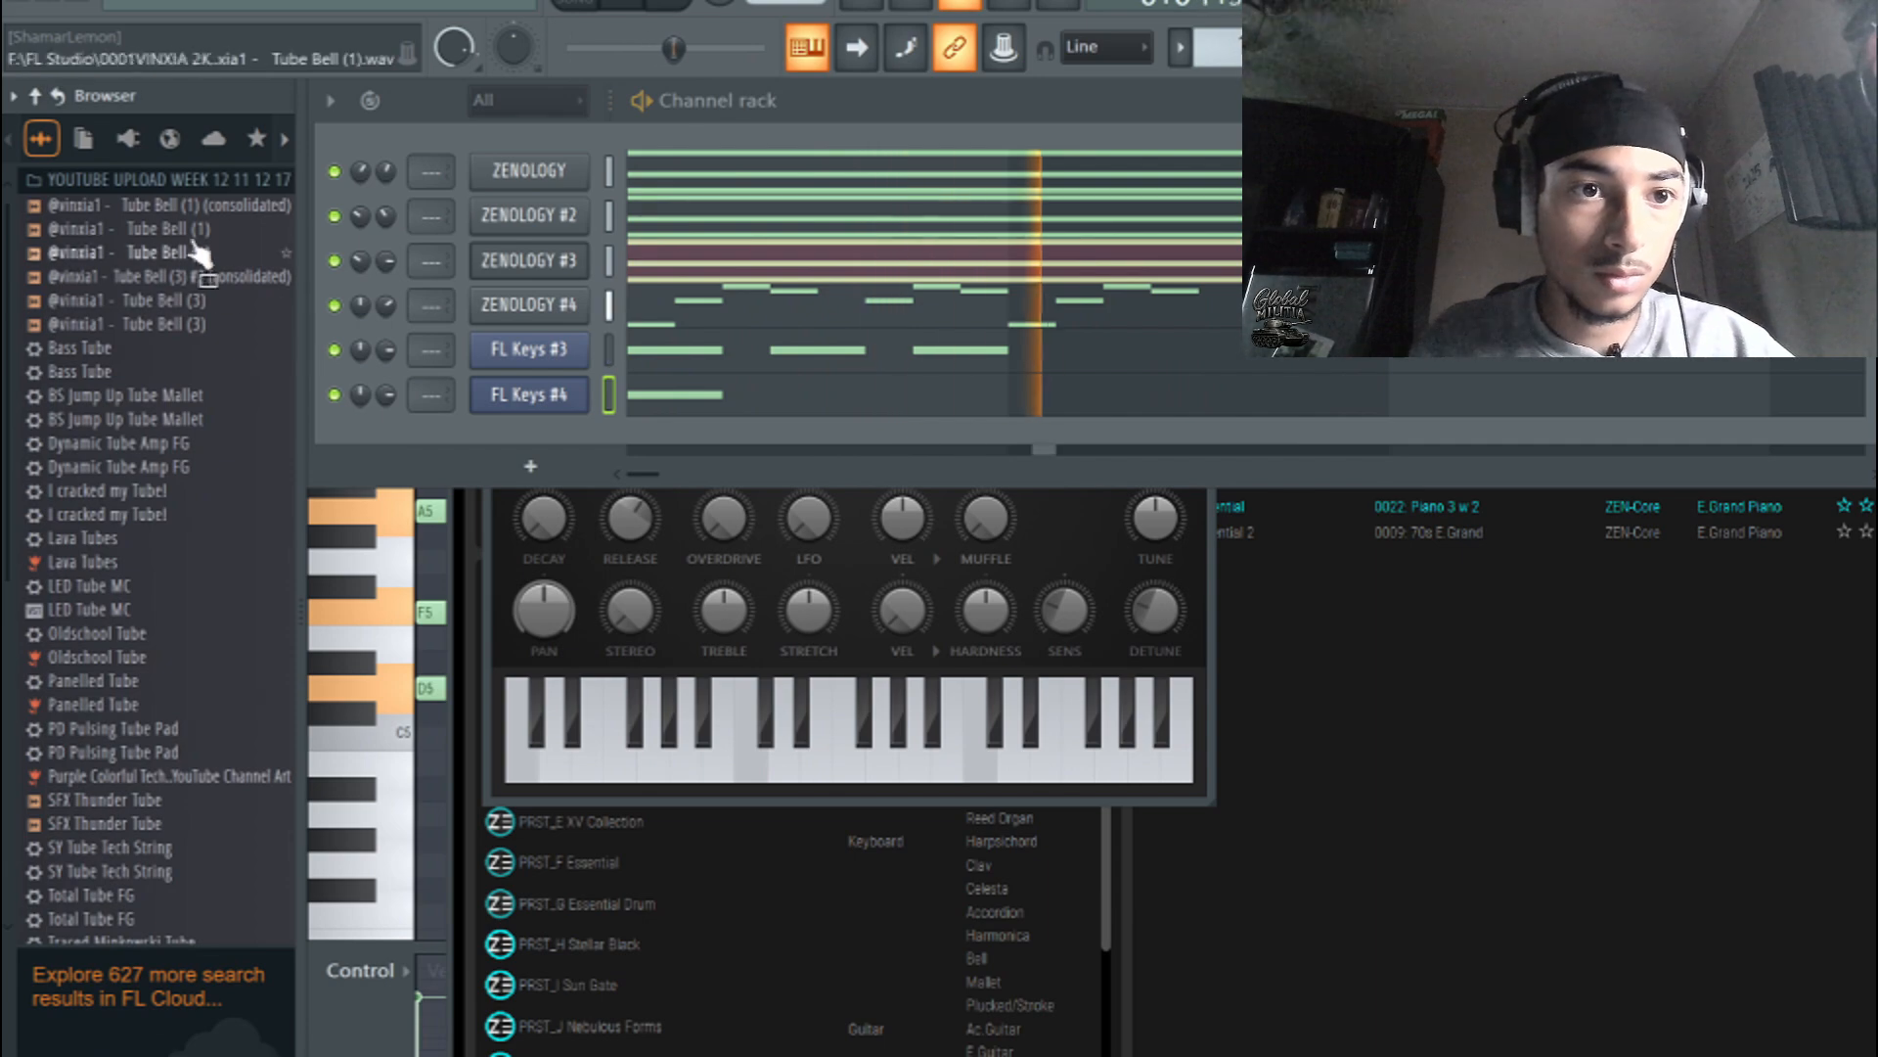
- Add the Tube Bell (1) sample as a new channel and copy the FL Keys #4 notes into it
{"action": "left_click_drag", "start_coordinate": [186, 231], "coordinate": [528, 447]}
{"action": "right_click", "coordinate": [572, 405]}
{"action": "left_click", "coordinate": [898, 419]}
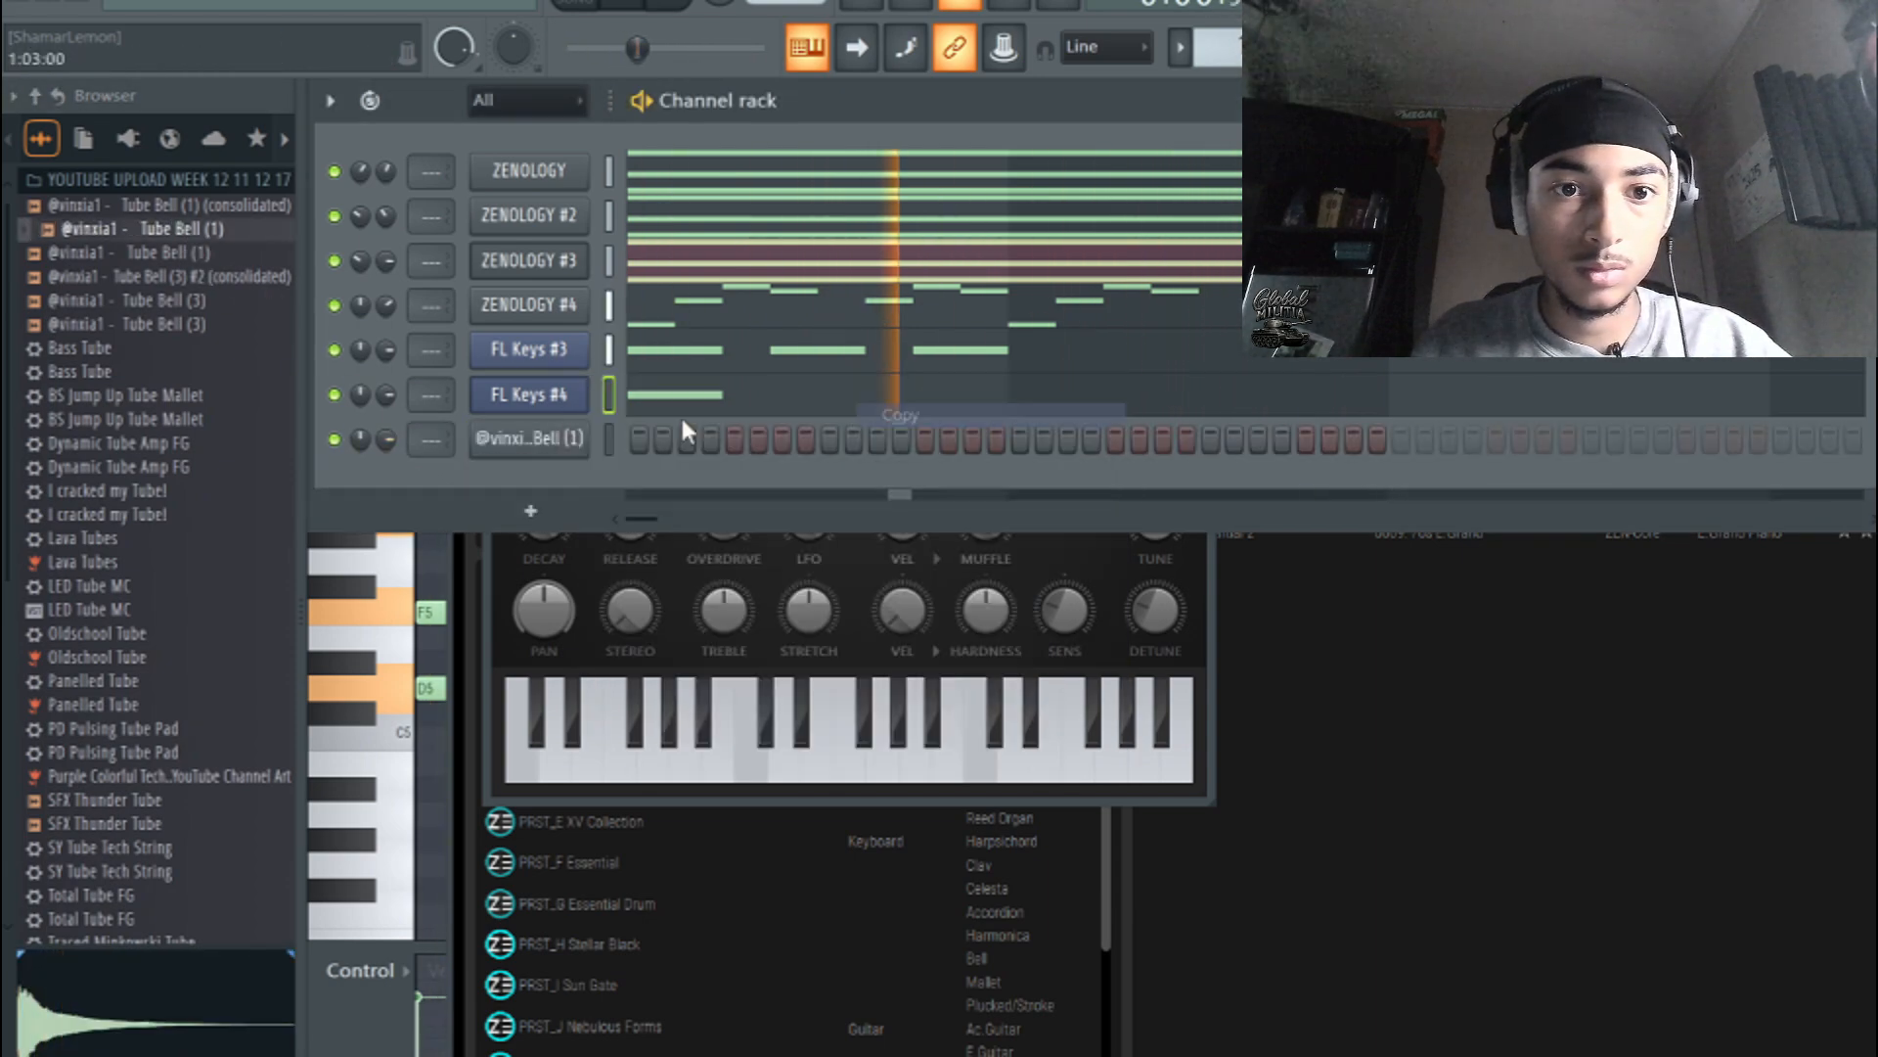
{"action": "right_click", "coordinate": [563, 439]}
{"action": "left_click", "coordinate": [920, 482]}
- Delete the FL Keys #4 channel and stop playback
{"action": "right_click", "coordinate": [554, 400]}
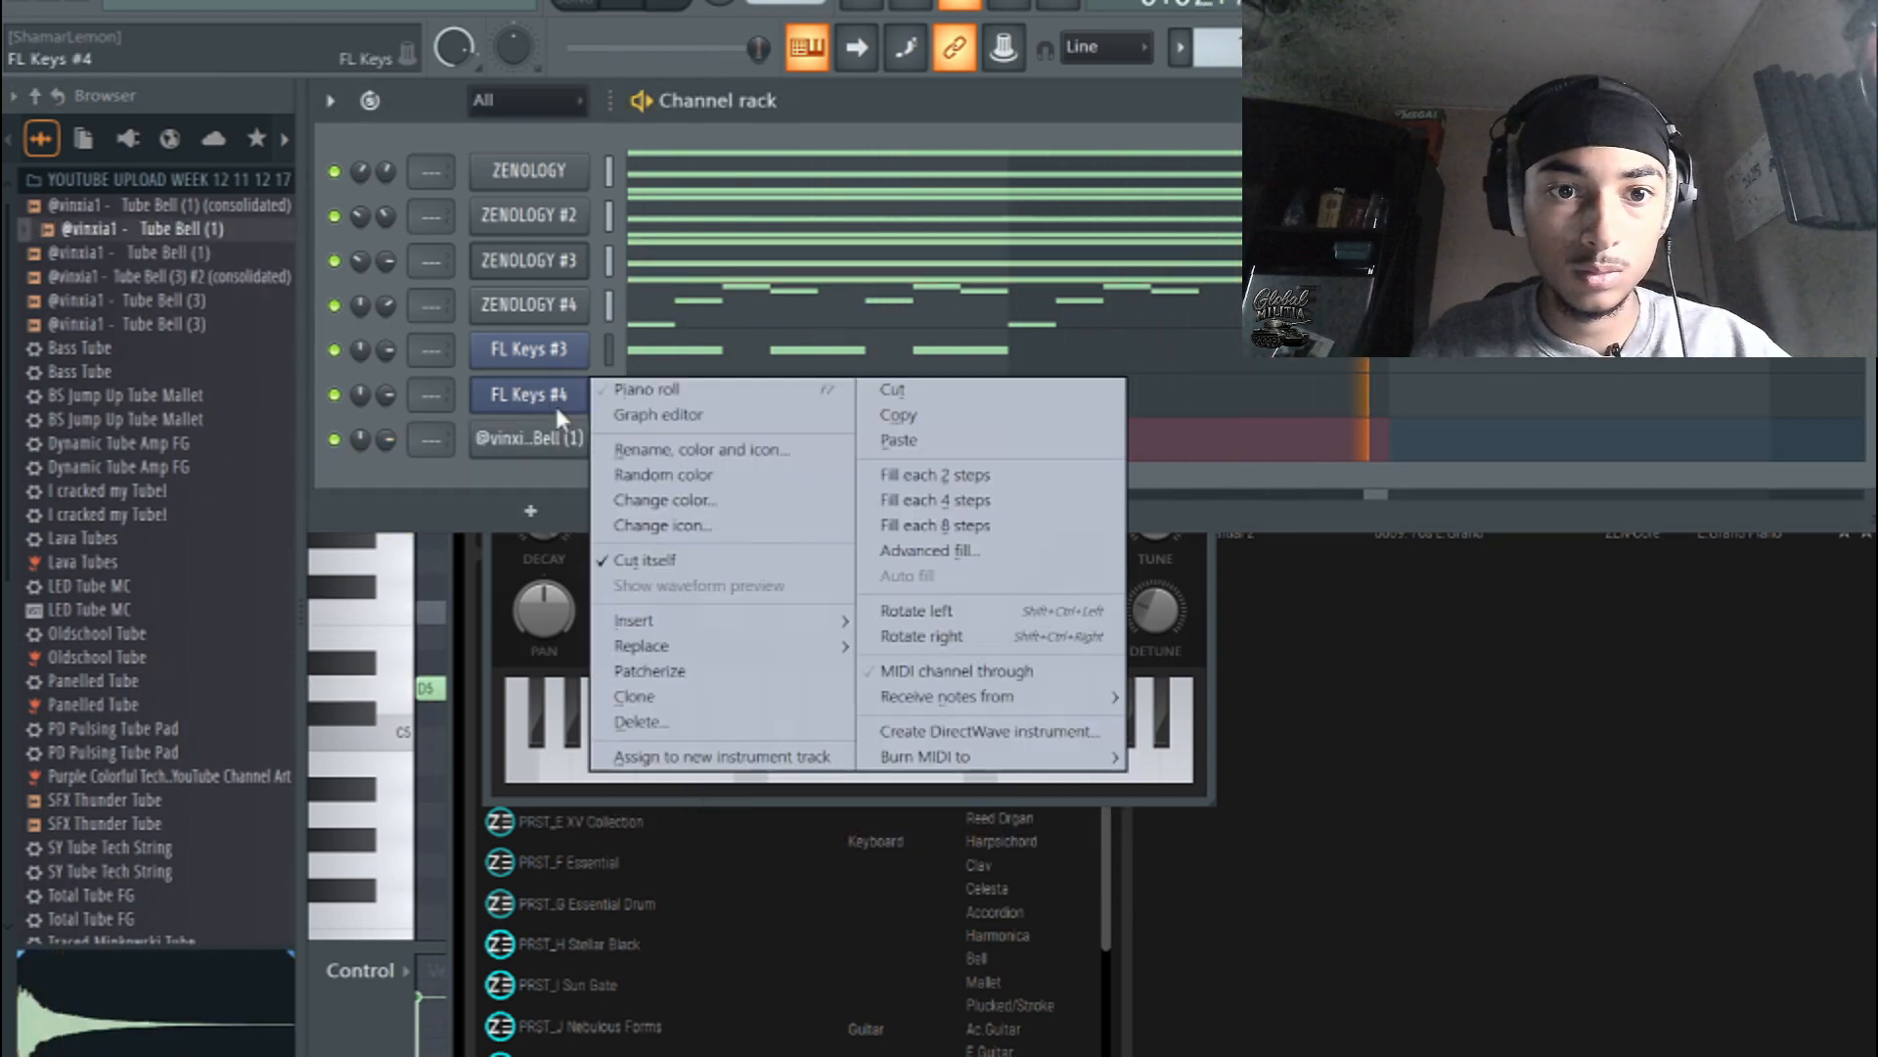
{"action": "left_click", "coordinate": [715, 724]}
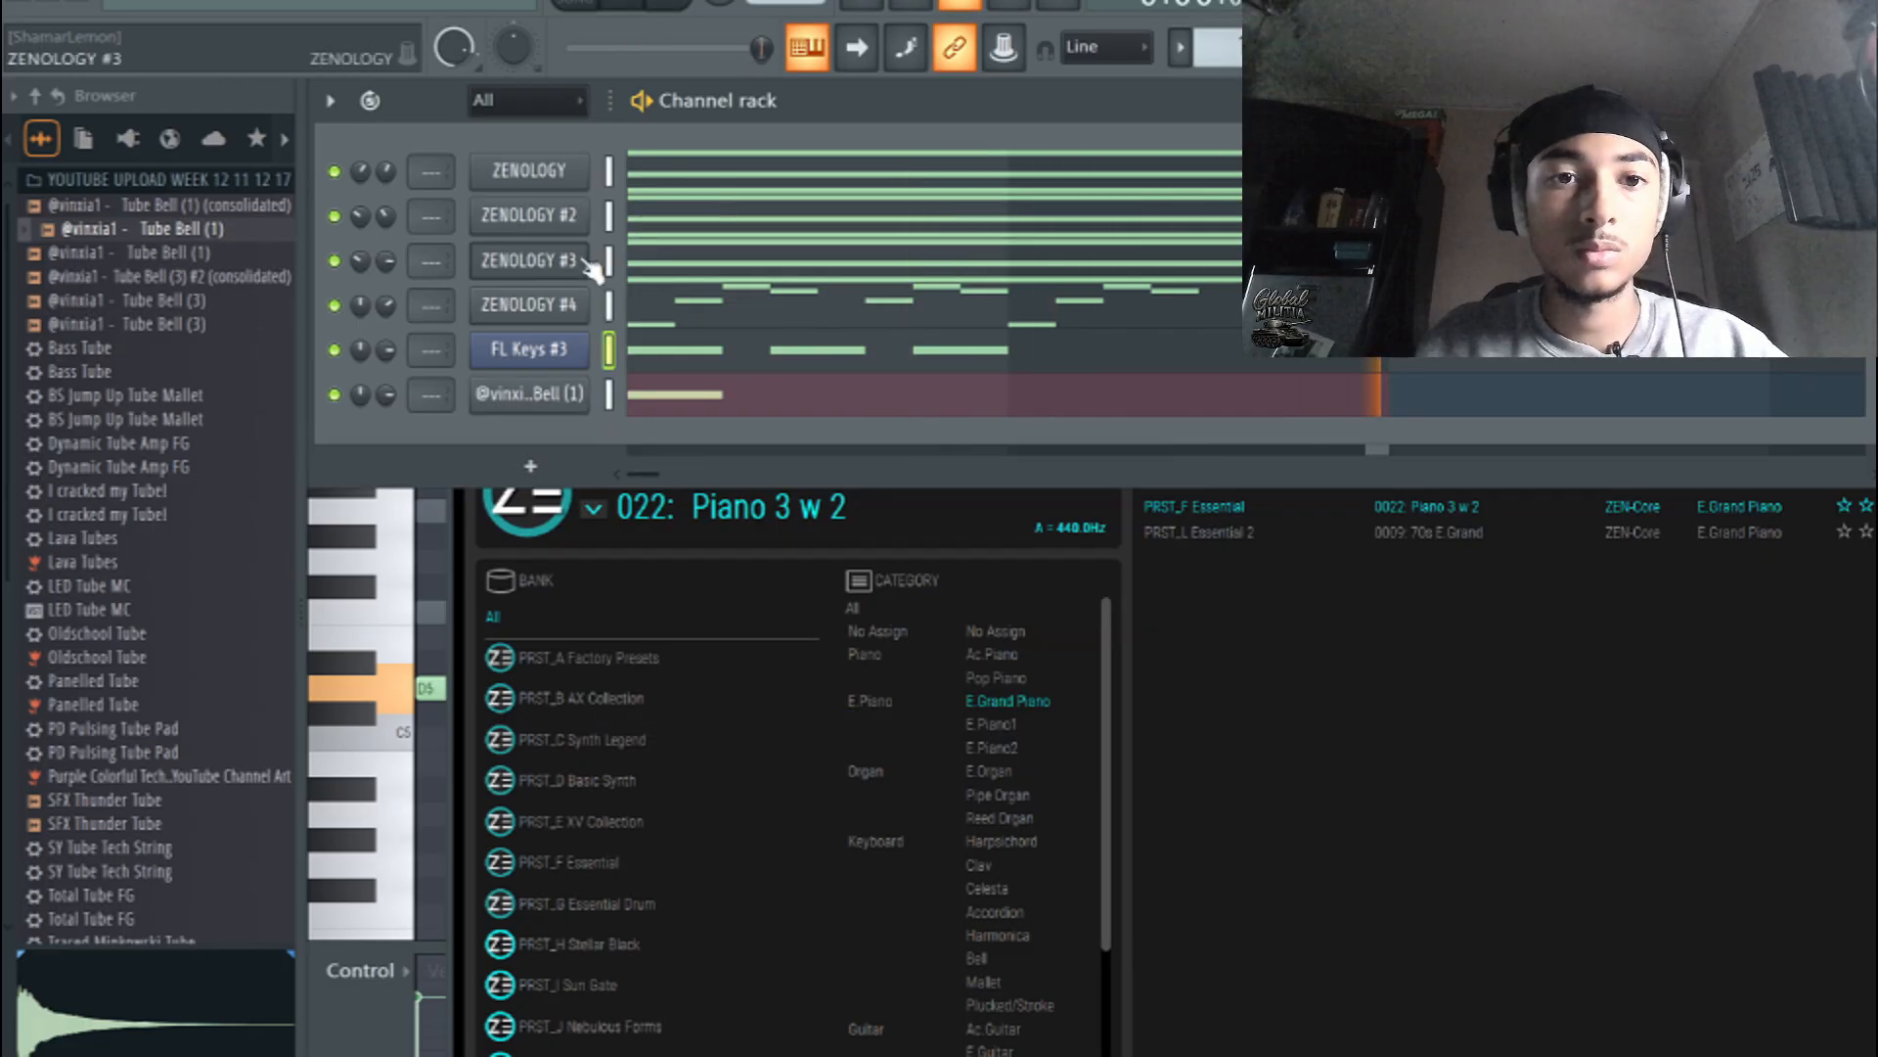
{"action": "key", "text": "space"}
- Transpose all channels from ZENOLOGY to Tube Bell (1) by -2 semitones and play back the pattern
{"action": "left_click_drag", "start_coordinate": [609, 168], "coordinate": [609, 395]}
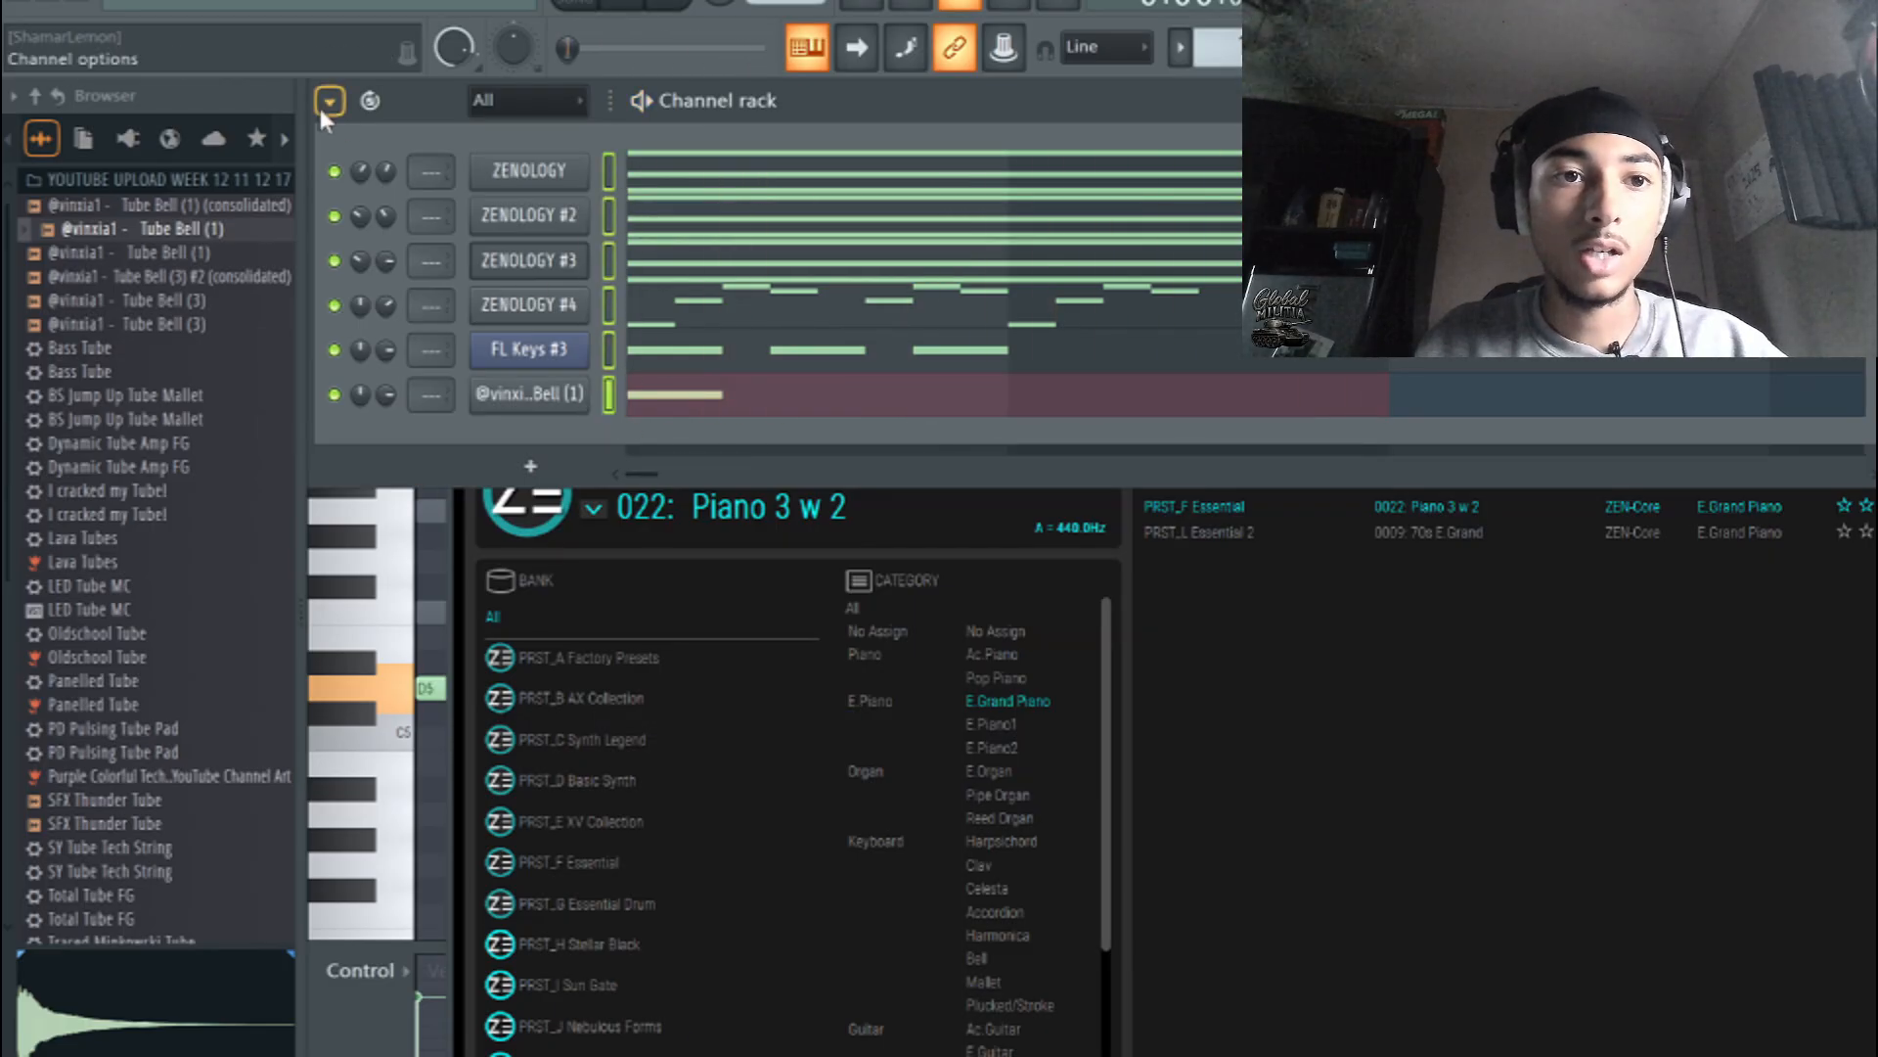
{"action": "left_click", "coordinate": [326, 103]}
{"action": "left_click", "coordinate": [458, 501]}
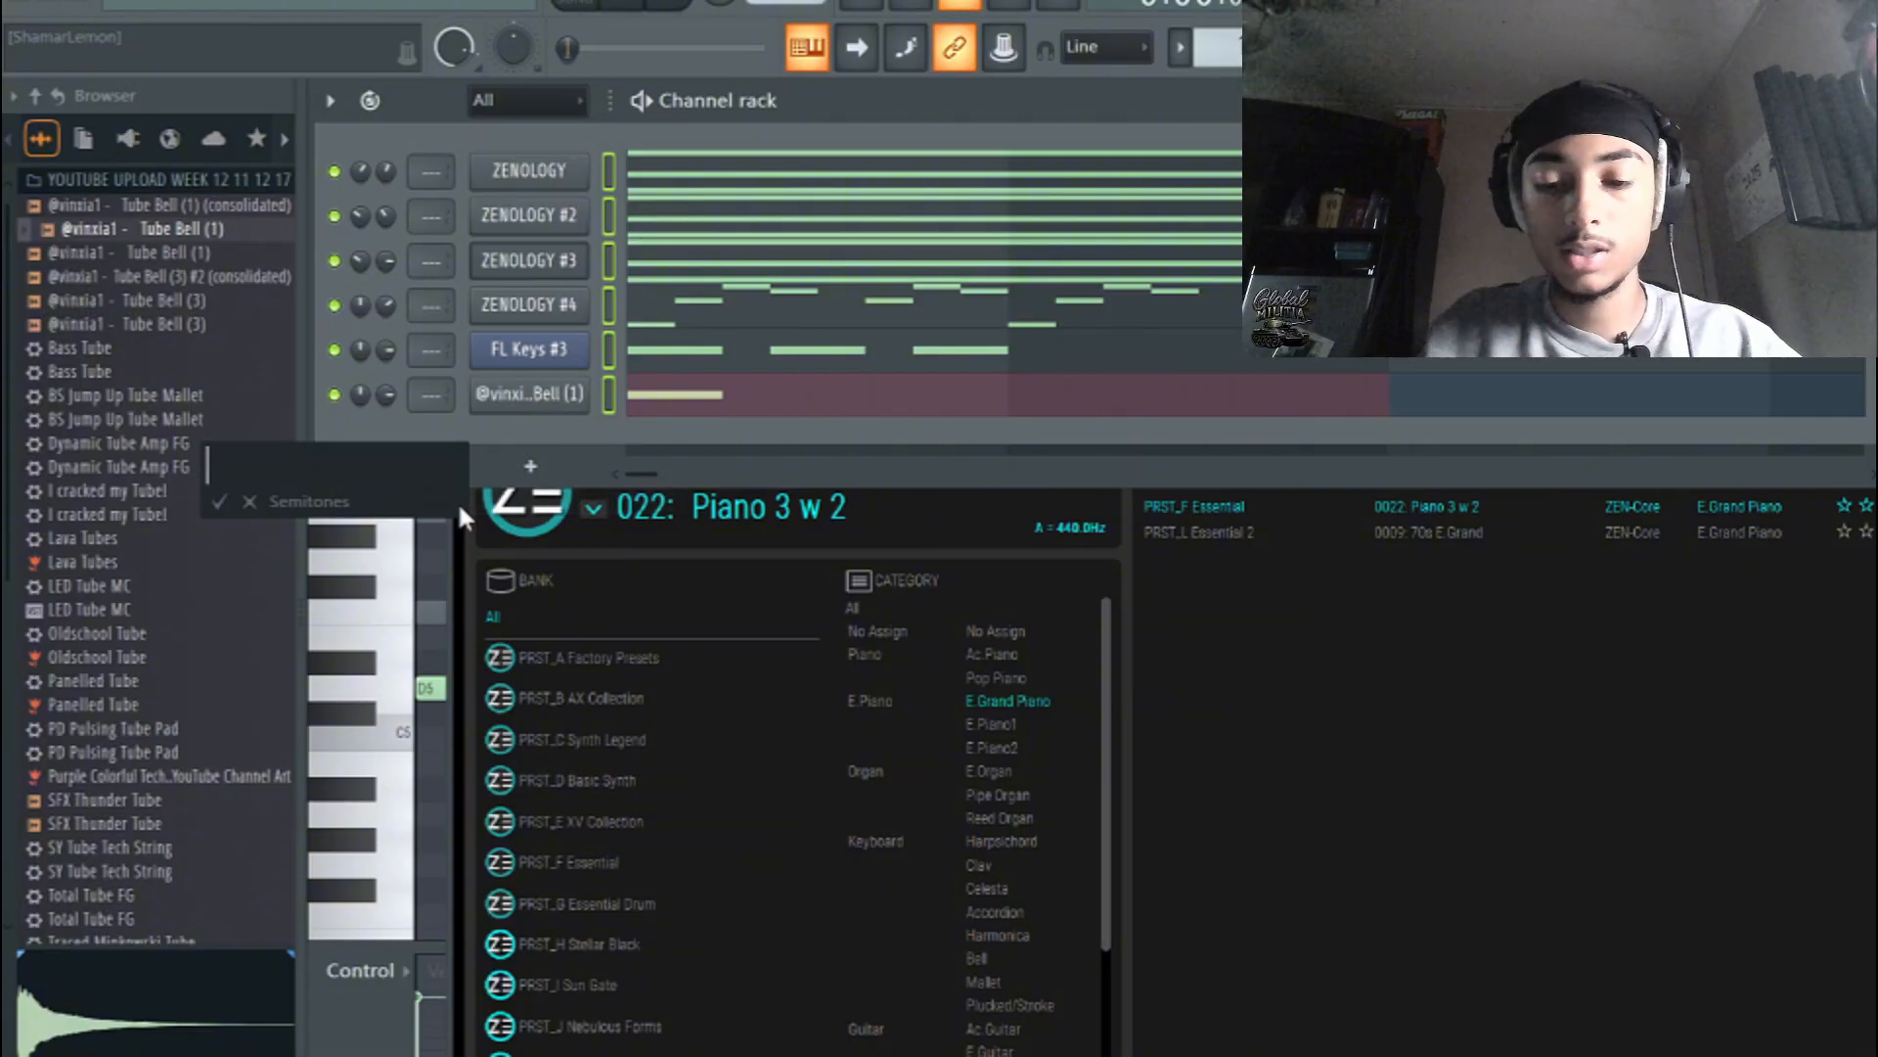
{"action": "type", "text": "-2"}
{"action": "key", "text": "Return"}
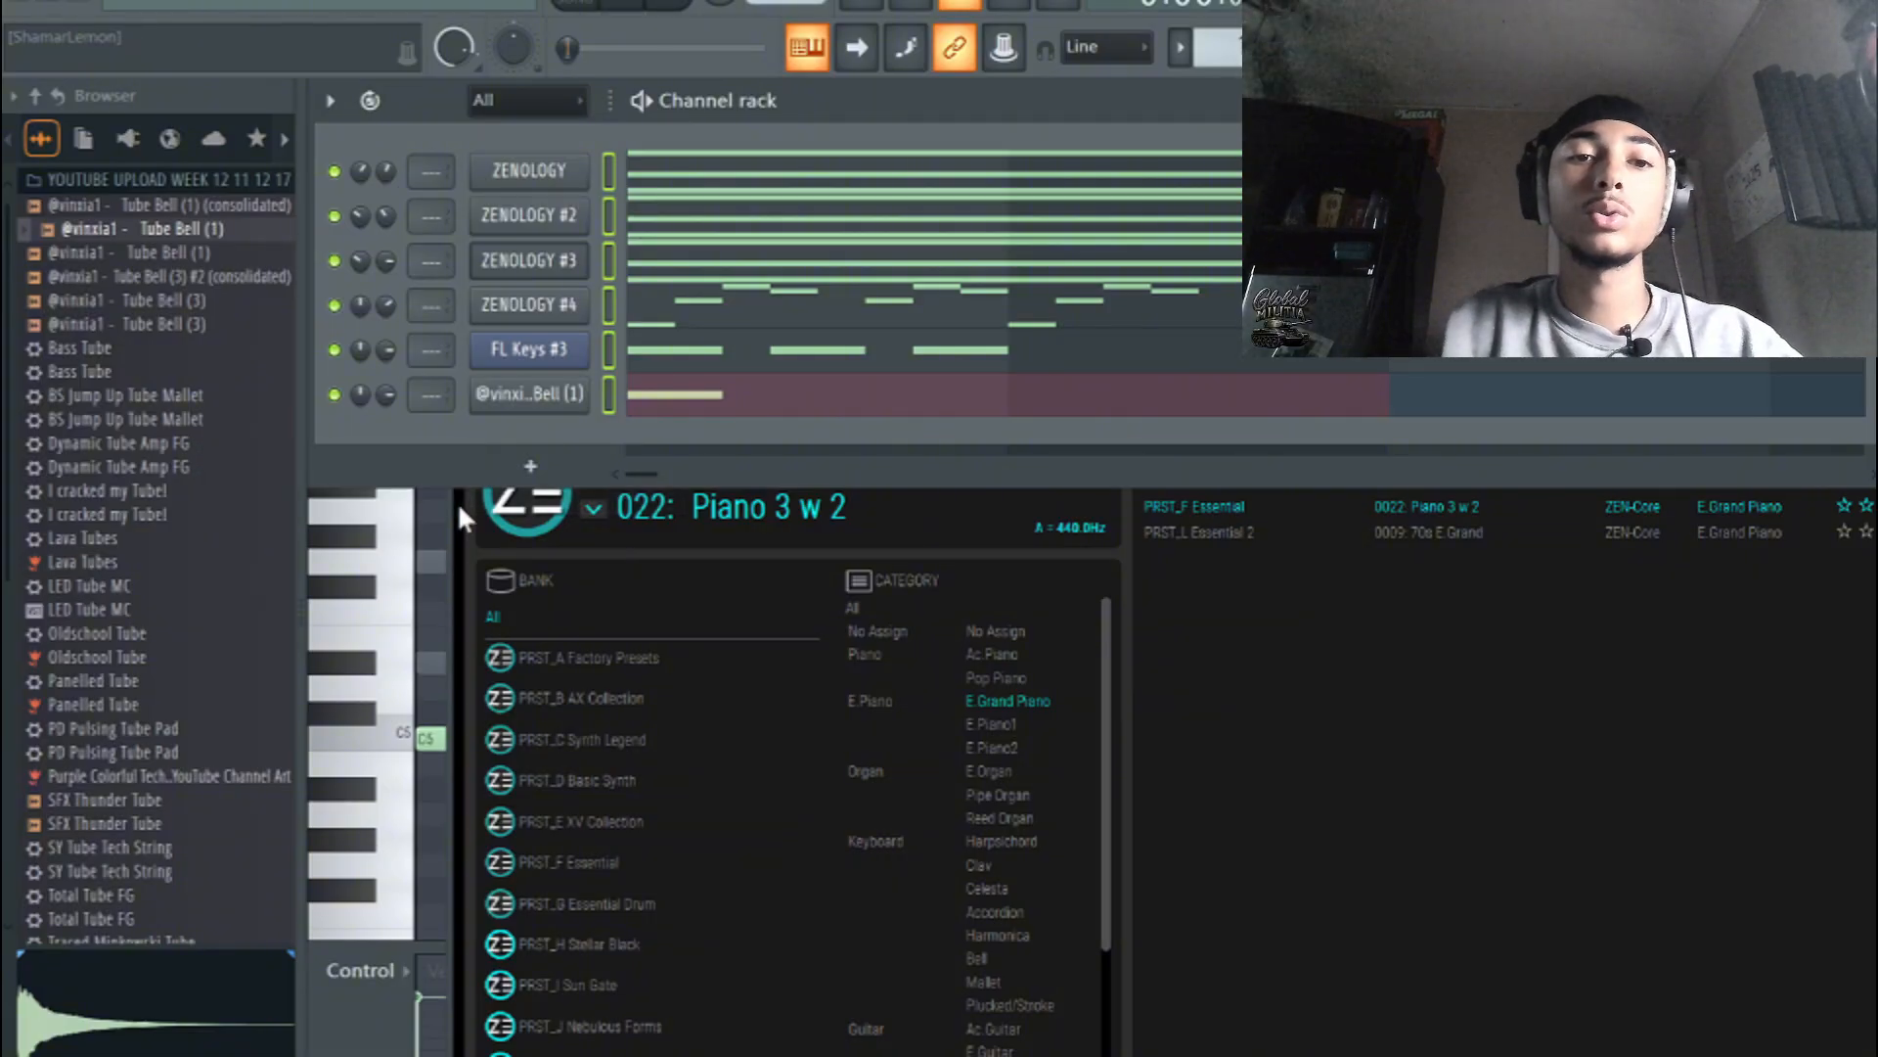
{"action": "key", "text": "space"}
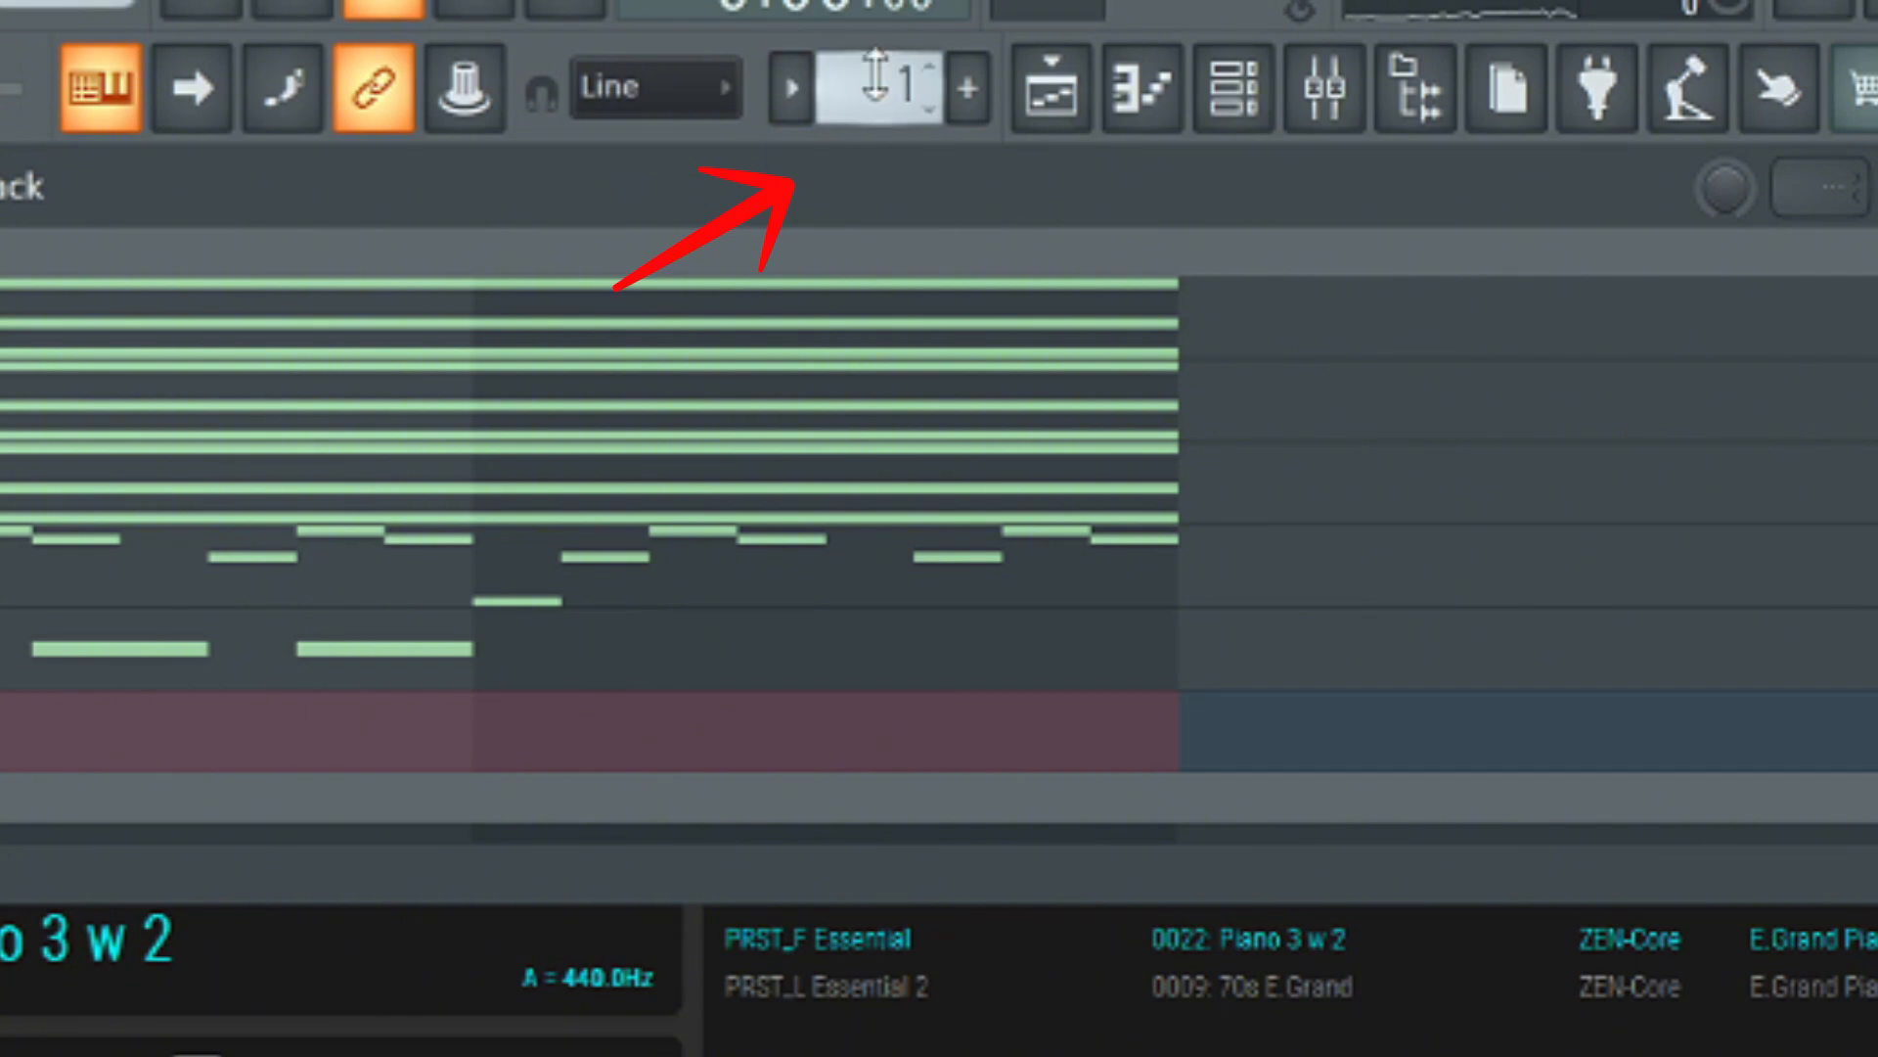
- Clone Pattern 1 and add a C5 note at the start of bar 2 on the Tube Bell (1) channel
{"action": "left_click", "coordinate": [877, 71]}
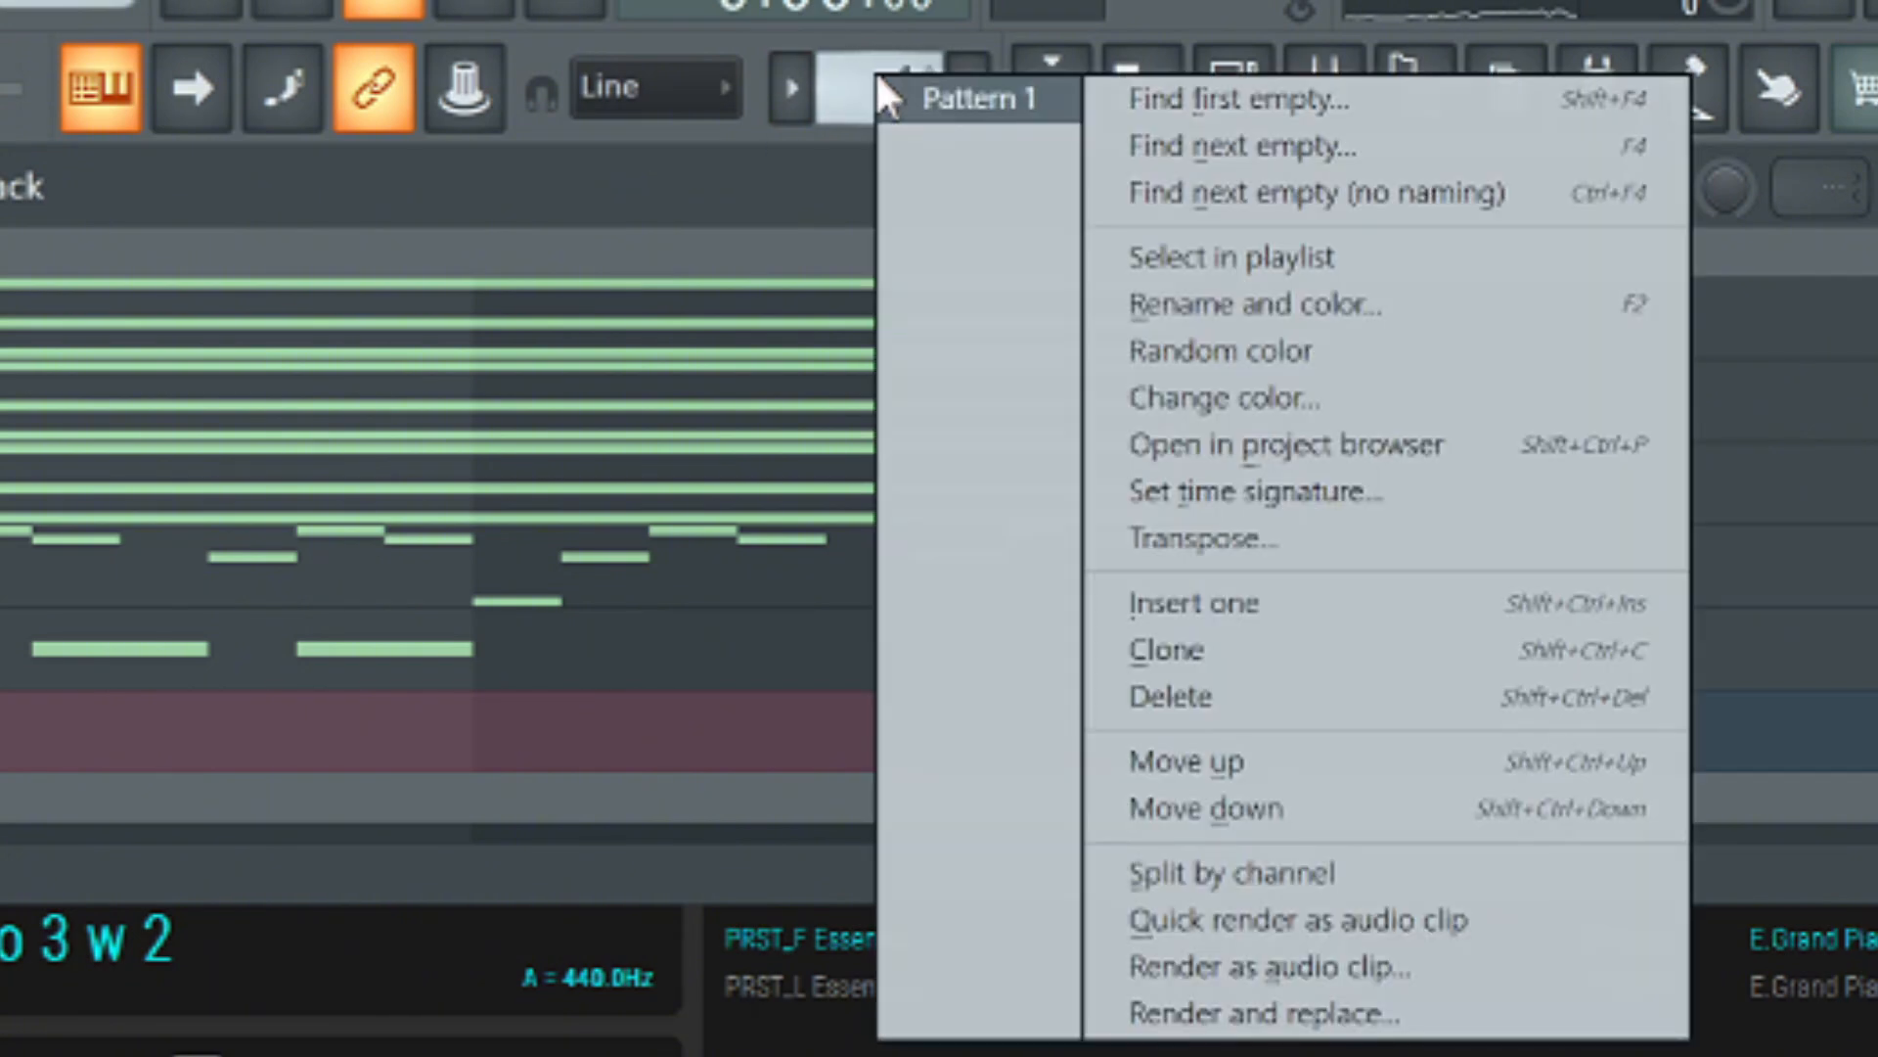
{"action": "left_click", "coordinate": [1283, 647]}
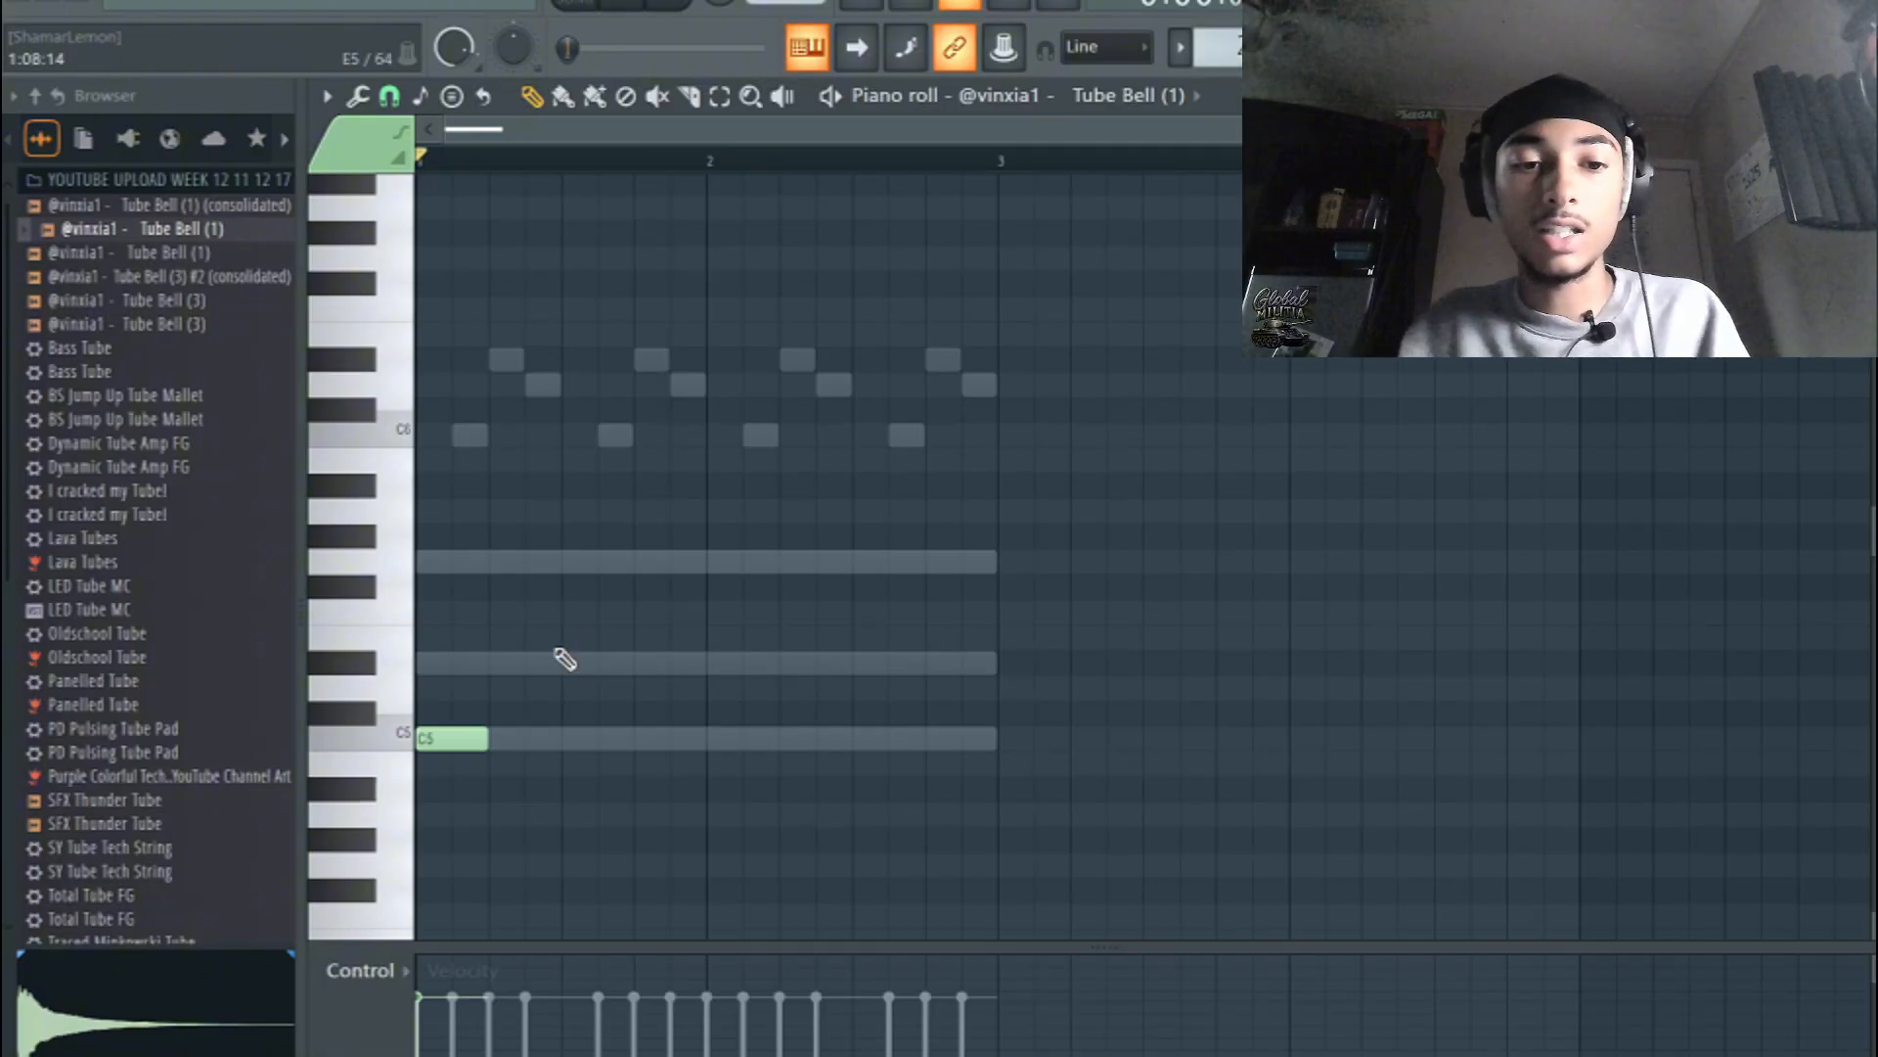
{"action": "key", "text": "space"}
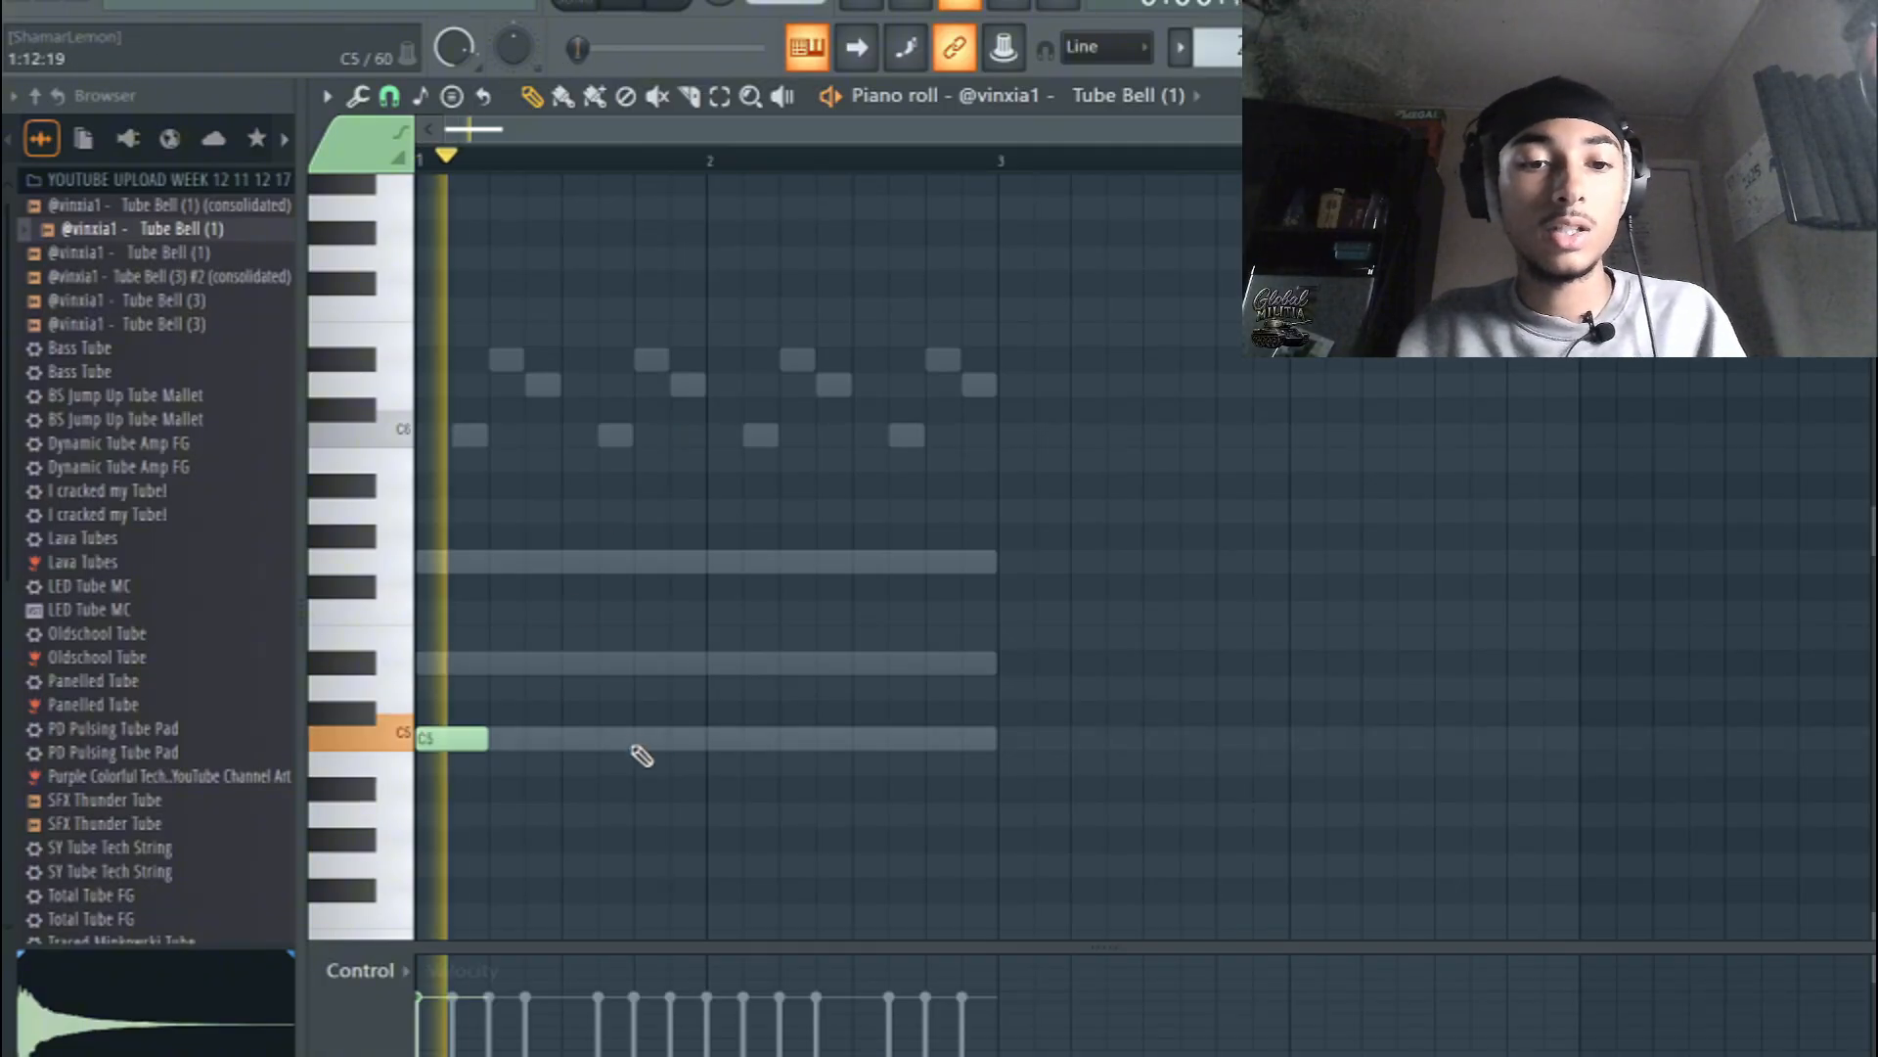
{"action": "left_click", "coordinate": [712, 742]}
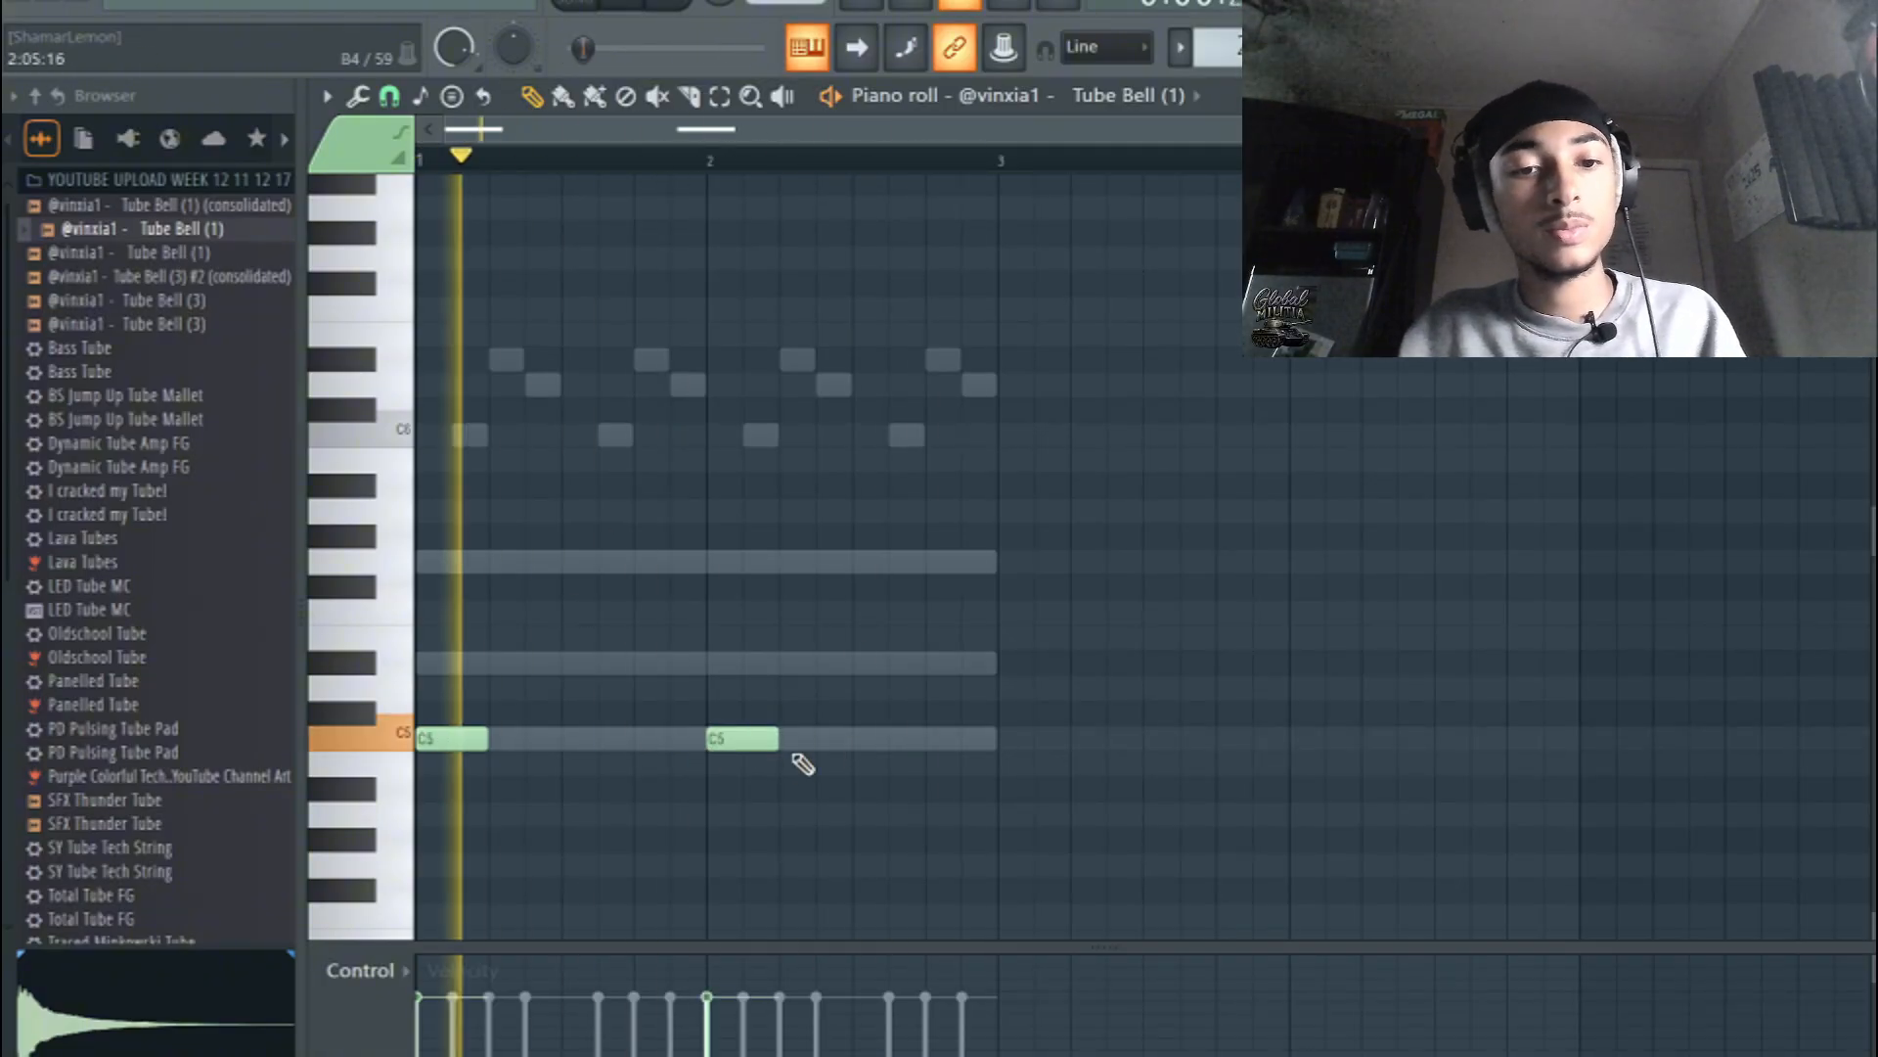
- Extend the FL Keys #3 bass line in bar 2 with a C2 note on beat 2 and a C#2 note after beat 3
{"action": "left_click", "coordinate": [1100, 98]}
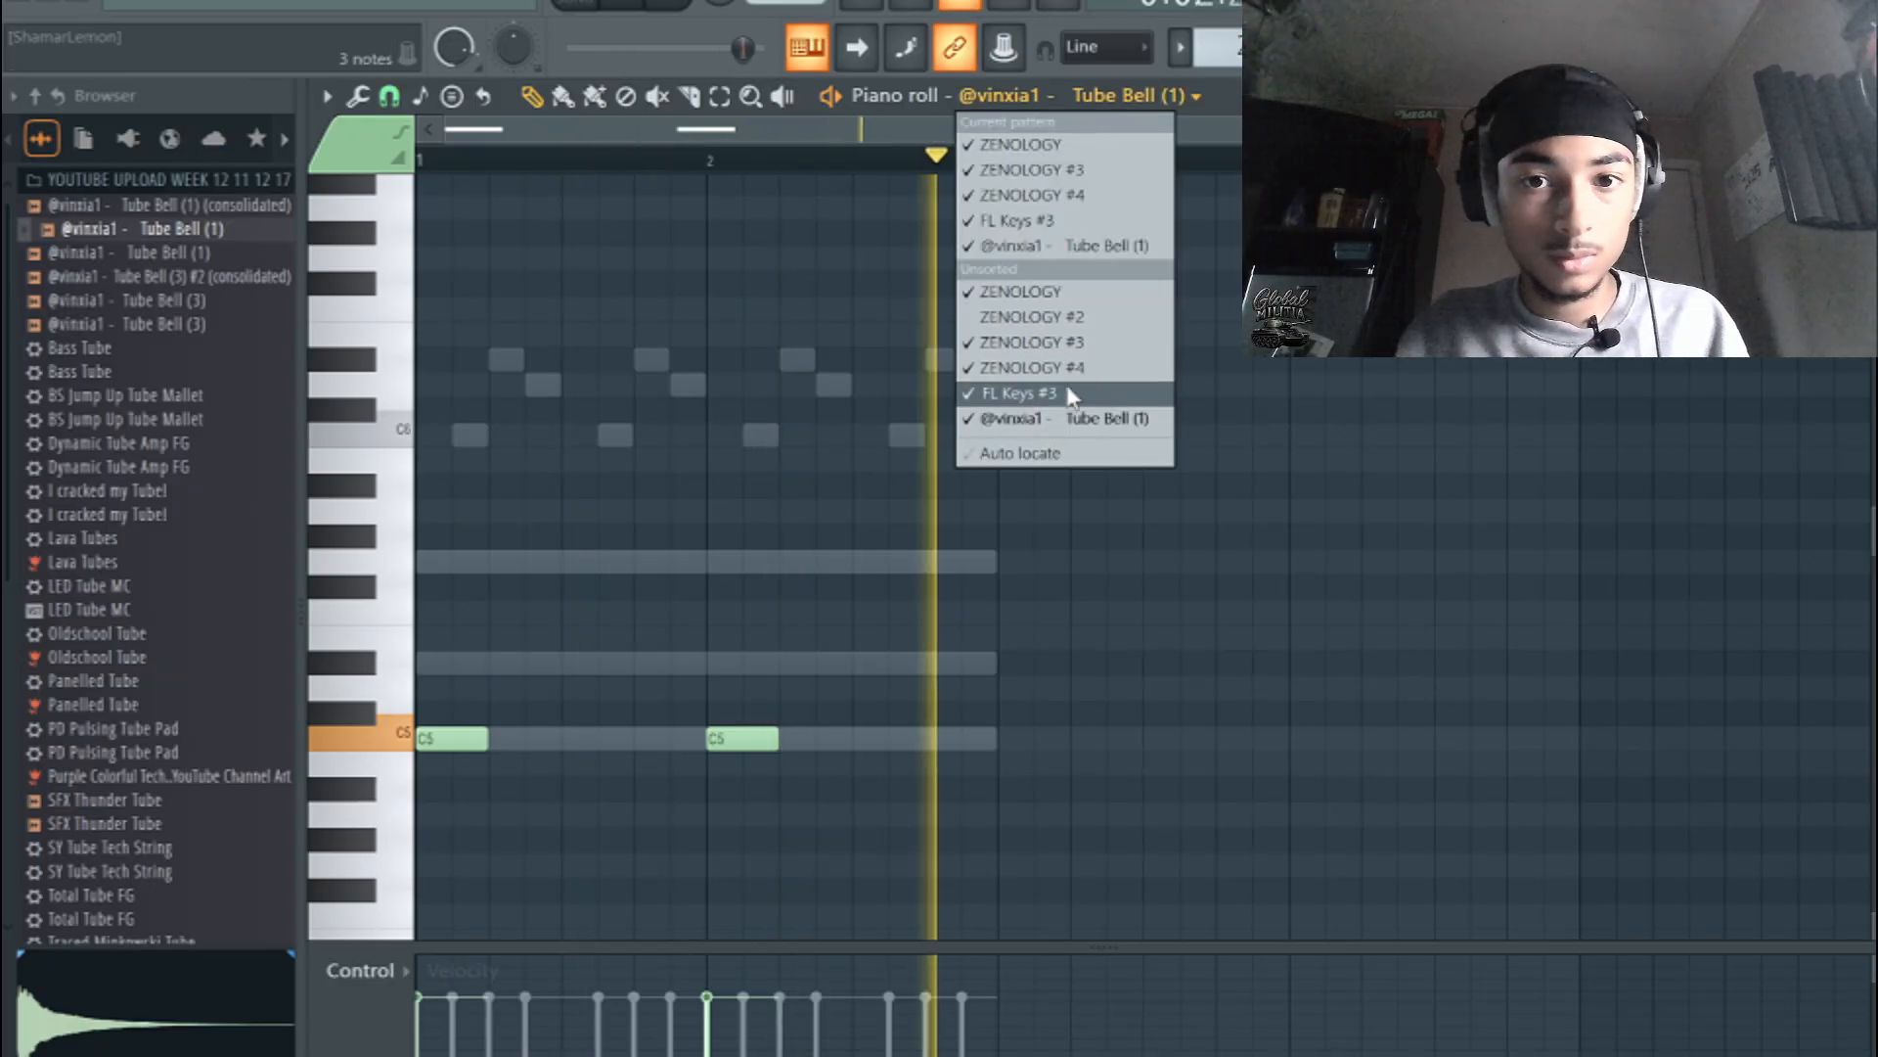
{"action": "left_click", "coordinate": [1018, 393]}
{"action": "left_click", "coordinate": [1035, 98]}
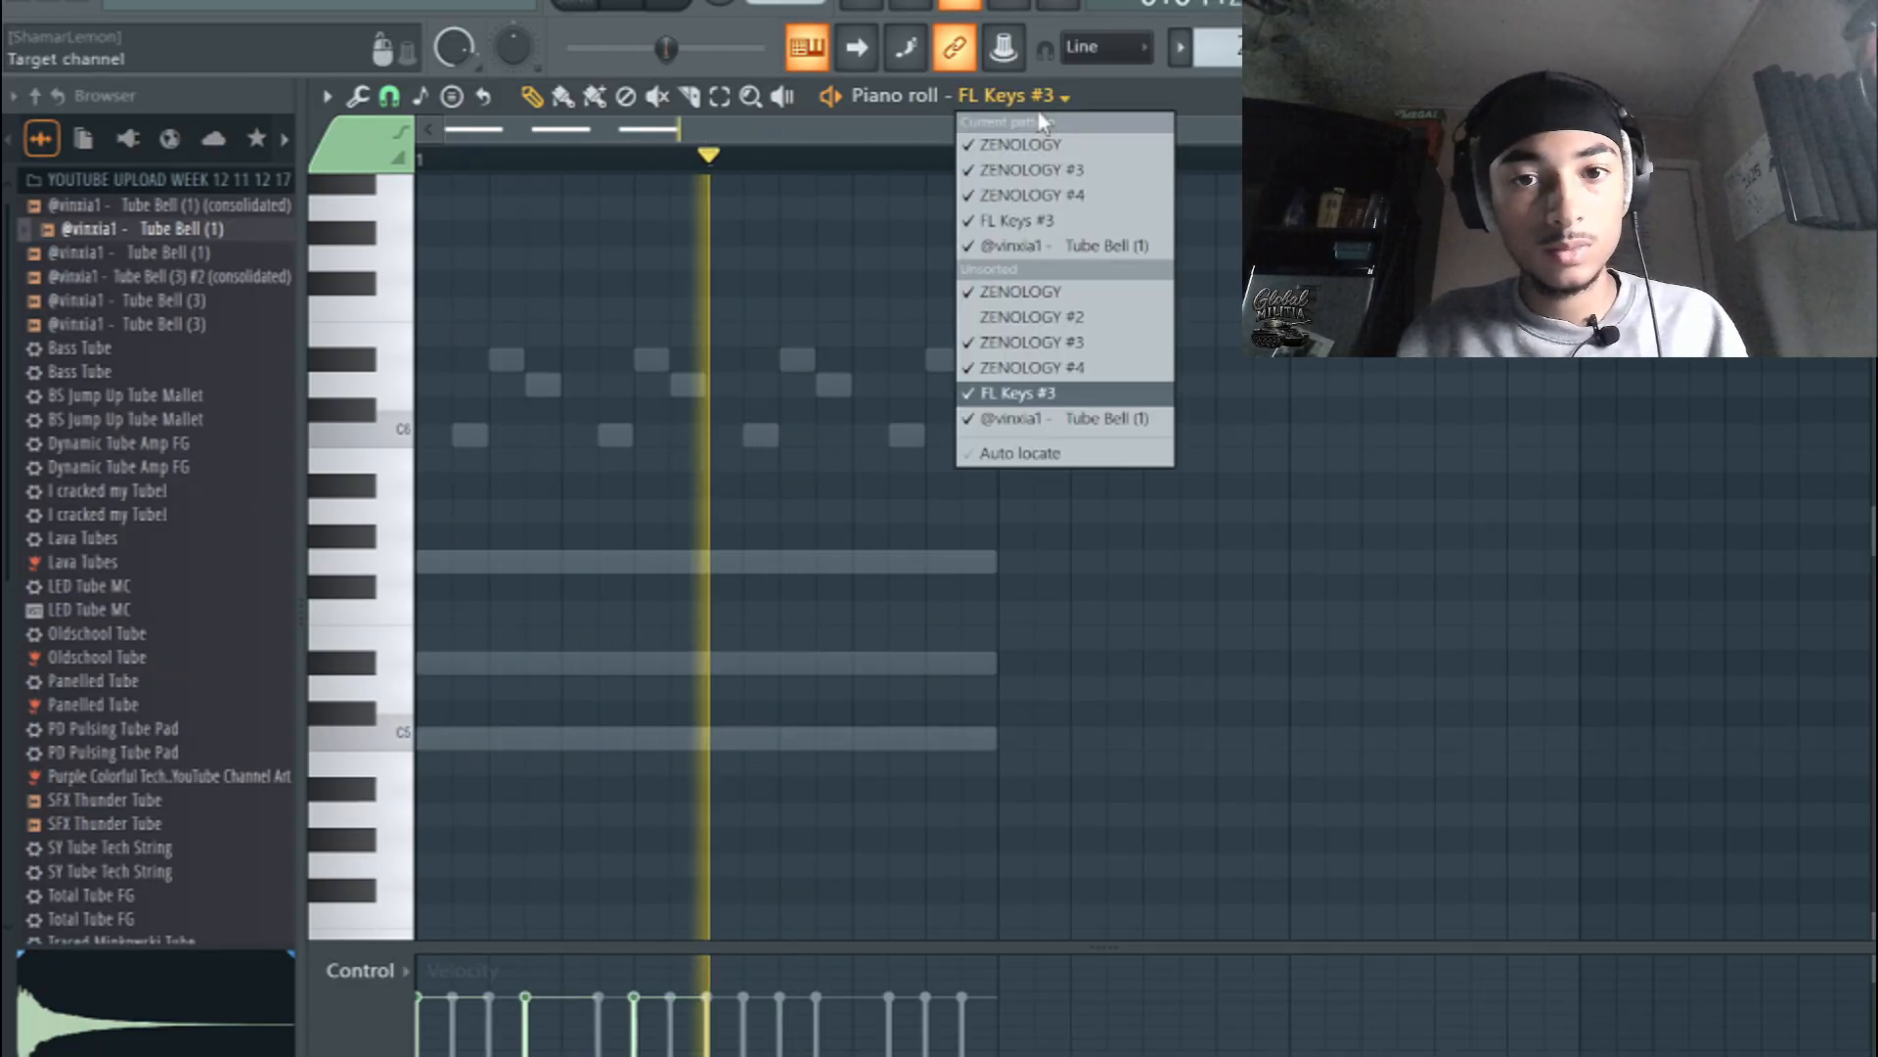
{"action": "left_click", "coordinate": [1042, 391]}
{"action": "scroll", "coordinate": [809, 489], "scroll_direction": "down", "scroll_amount": 5}
{"action": "scroll", "coordinate": [691, 536], "scroll_direction": "down", "scroll_amount": 10}
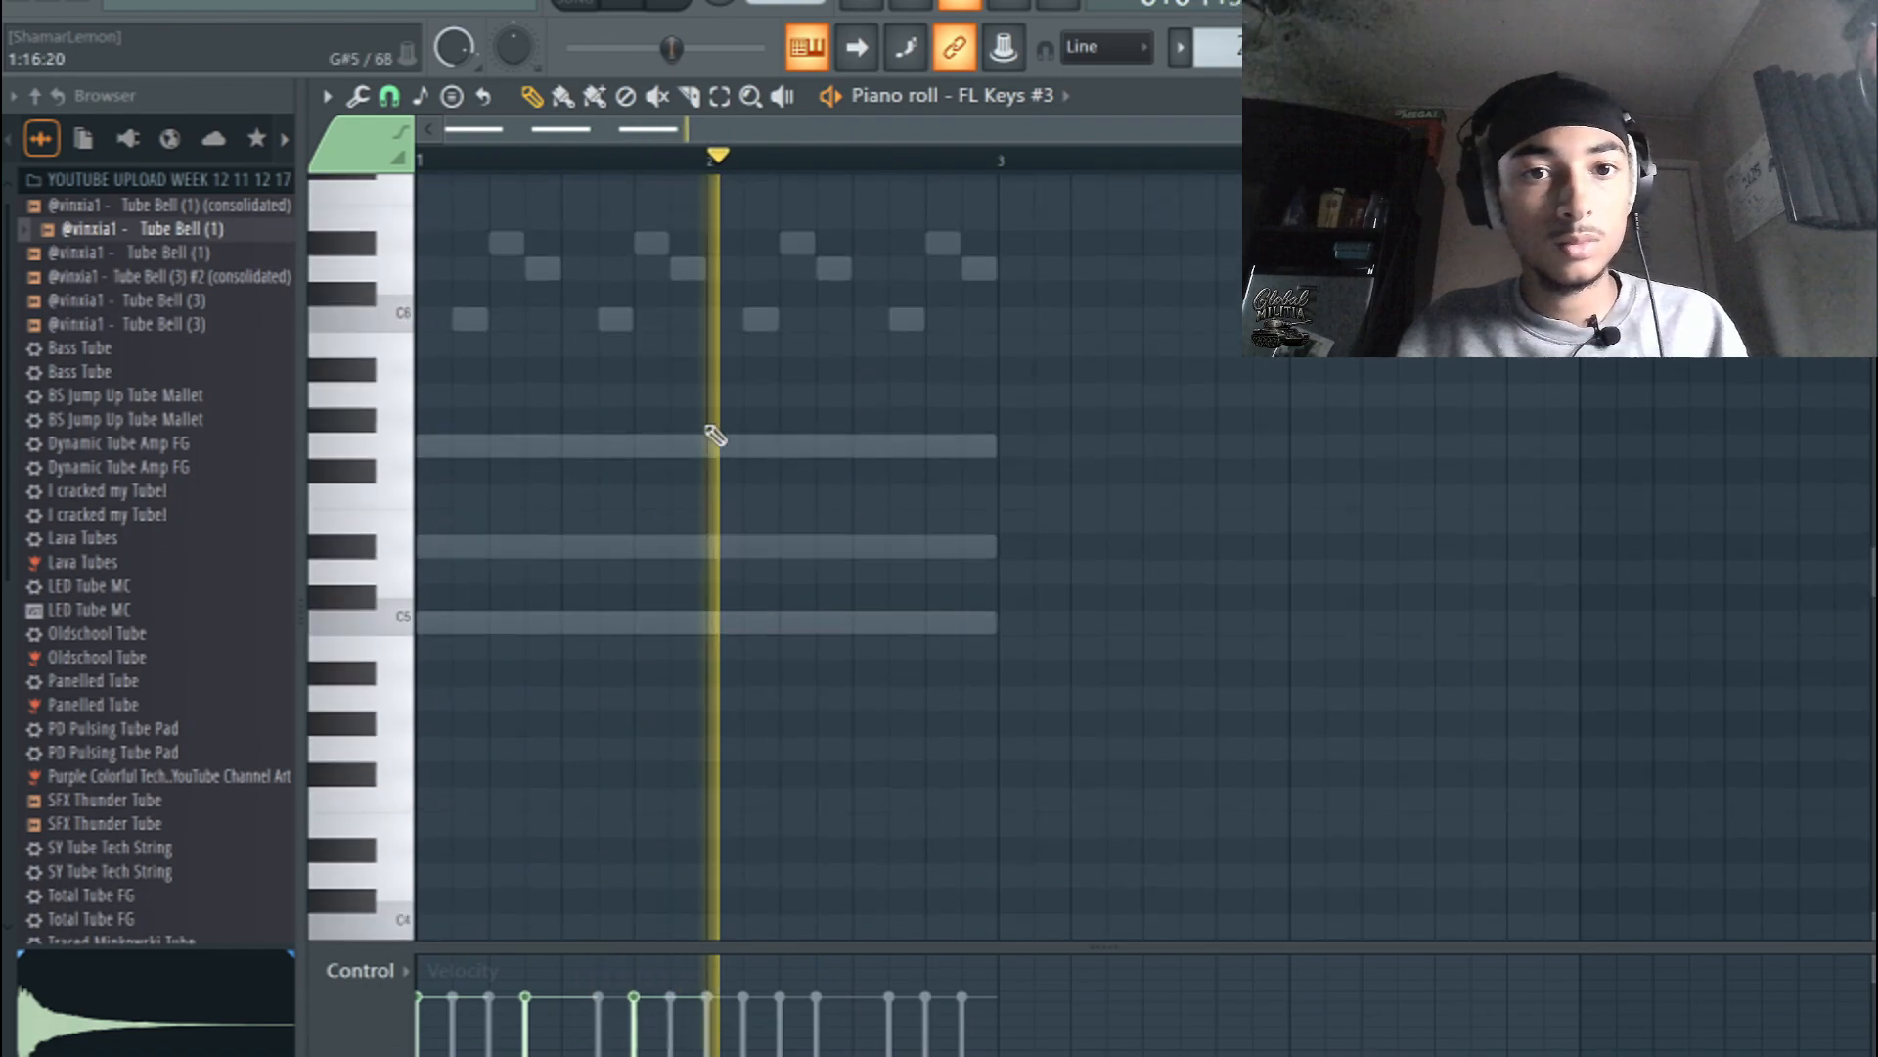
{"action": "left_click", "coordinate": [786, 511]}
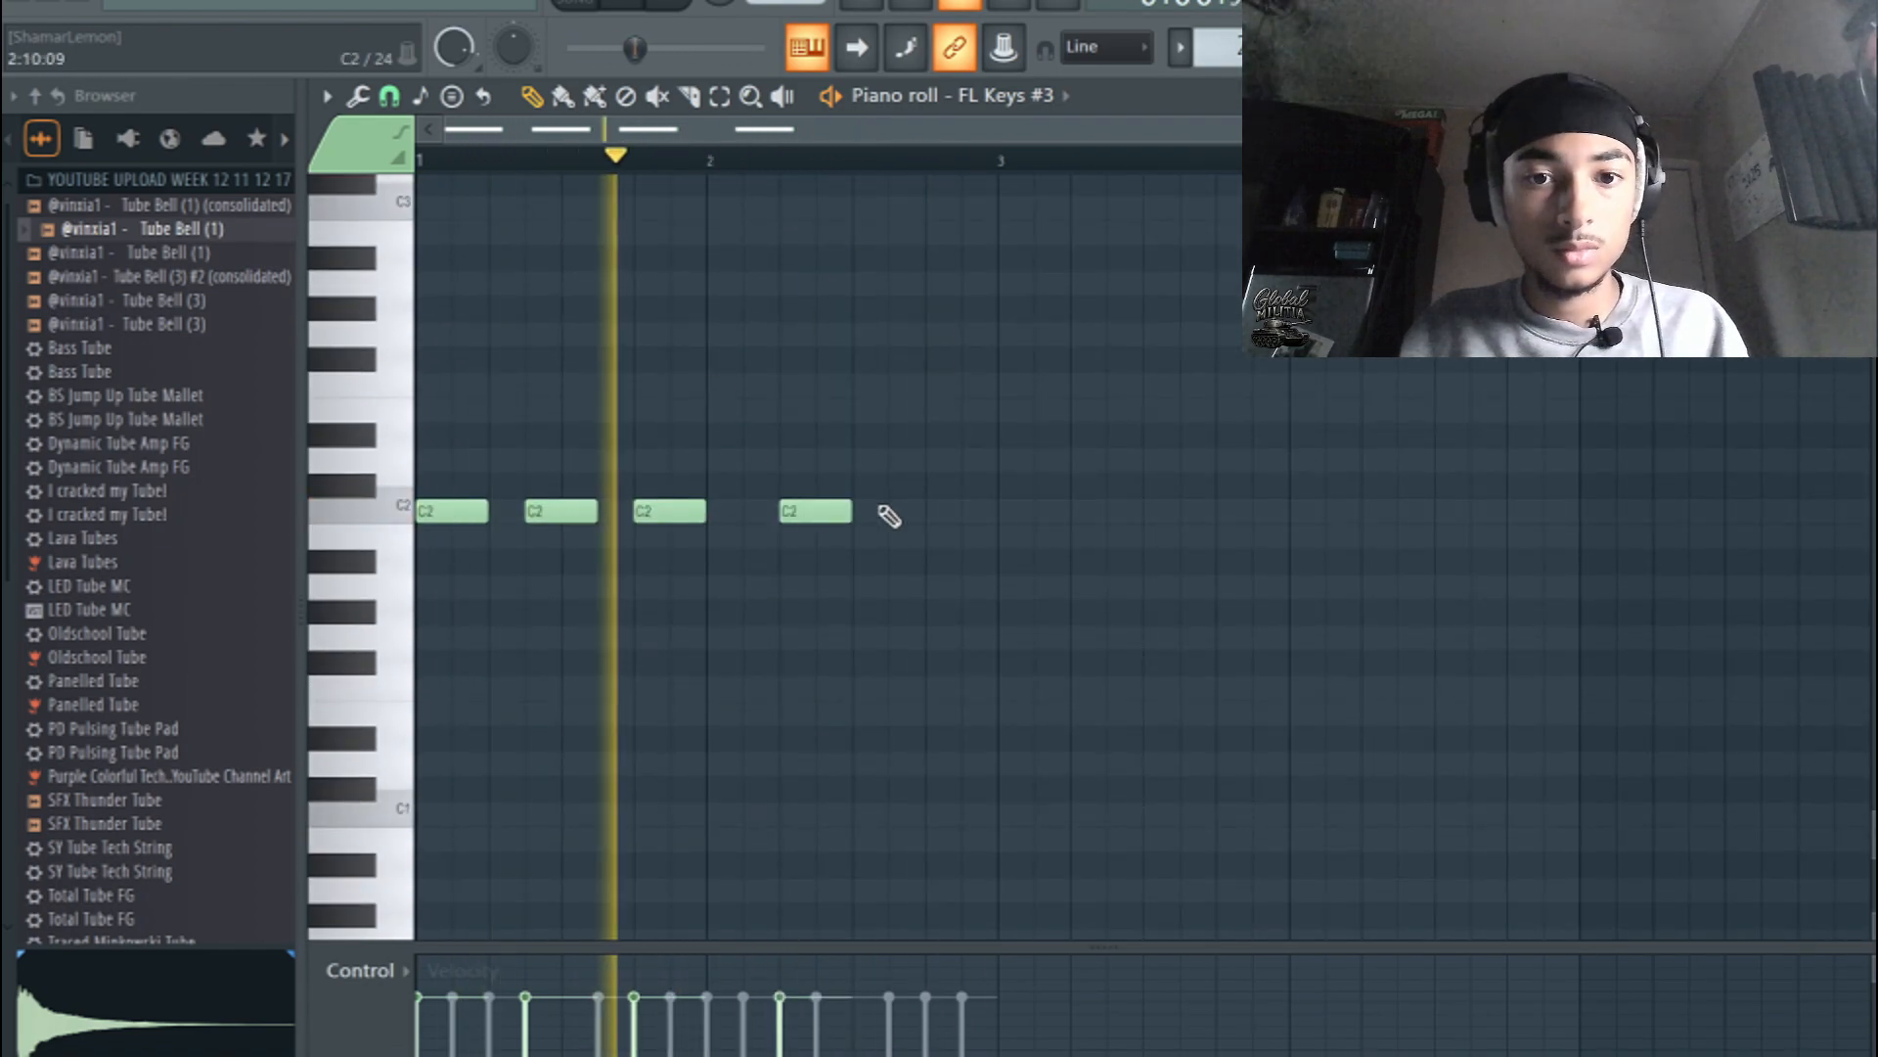
{"action": "left_click", "coordinate": [896, 486]}
- Review the chord notes on the ZENOLOGY #3 and ZENOLOGY channels and compare them with the FL Keys #3 bass notes
{"action": "left_click", "coordinate": [1027, 96]}
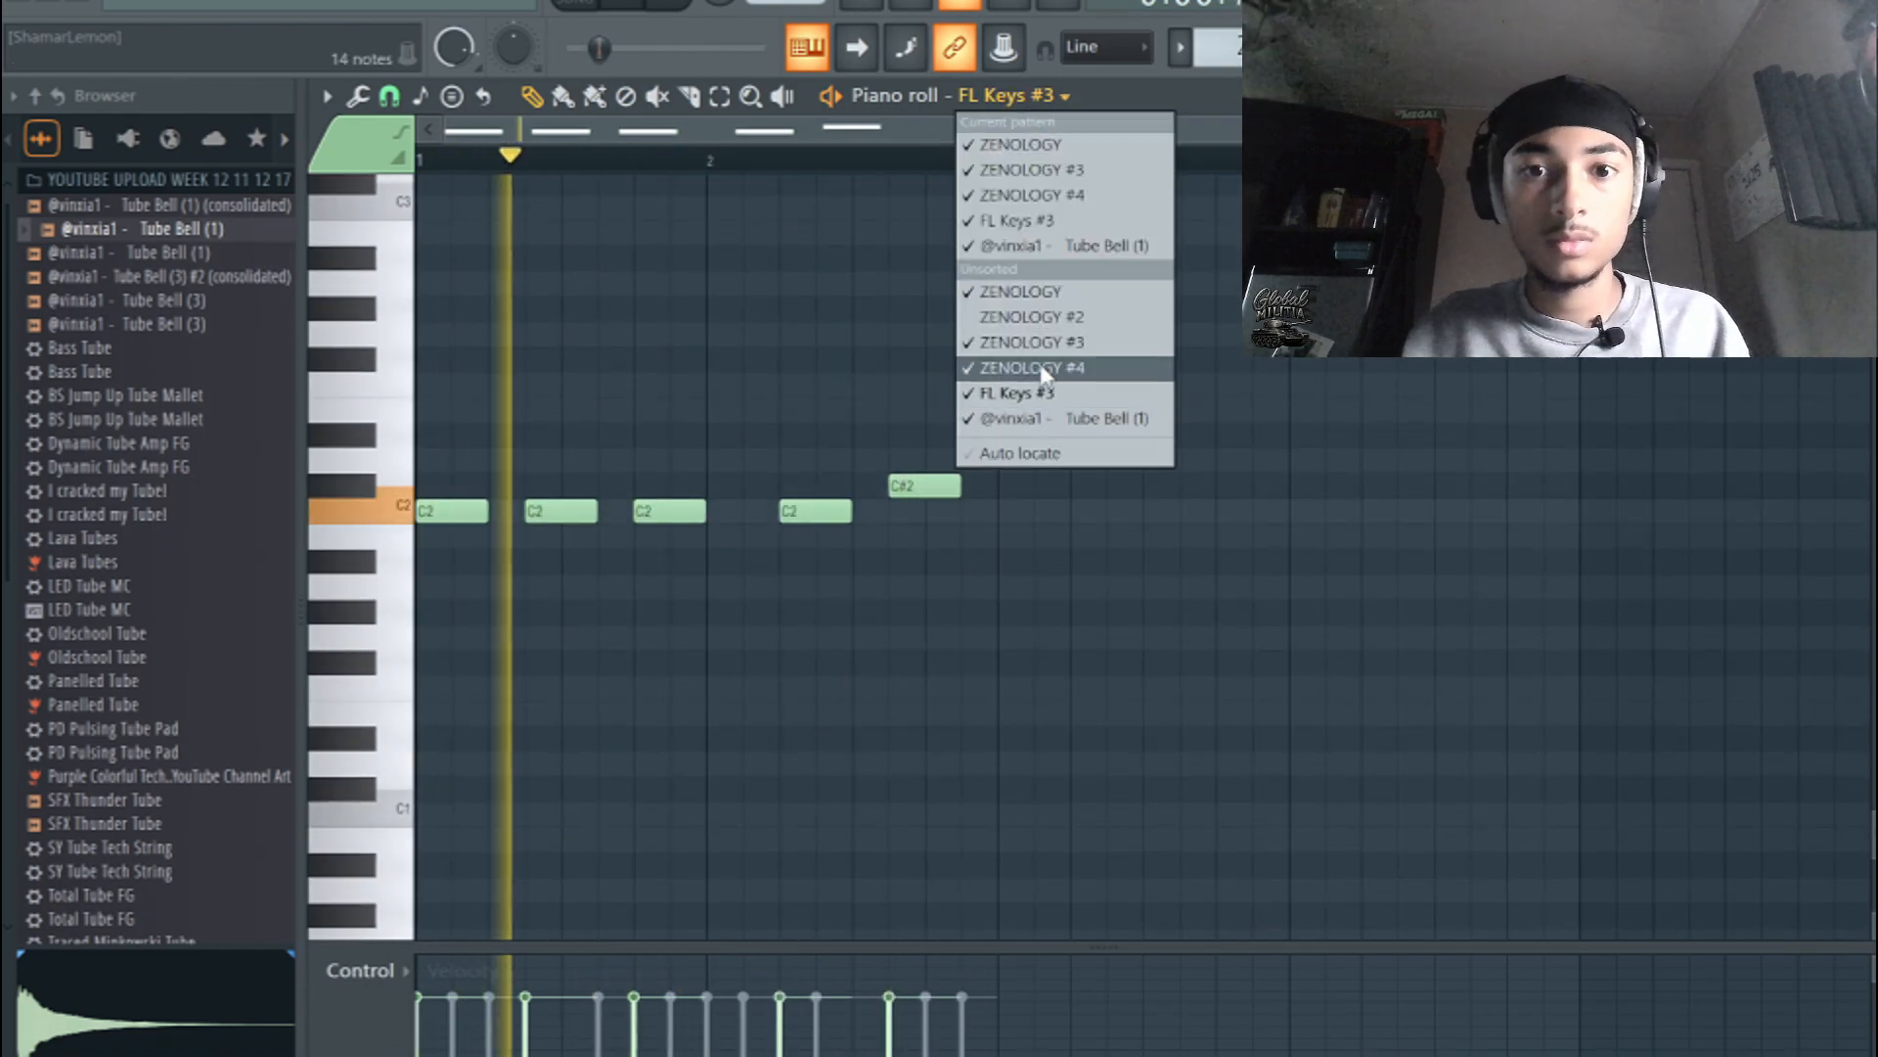
{"action": "left_click", "coordinate": [1042, 341]}
{"action": "scroll", "coordinate": [824, 396], "scroll_direction": "up", "scroll_amount": 15}
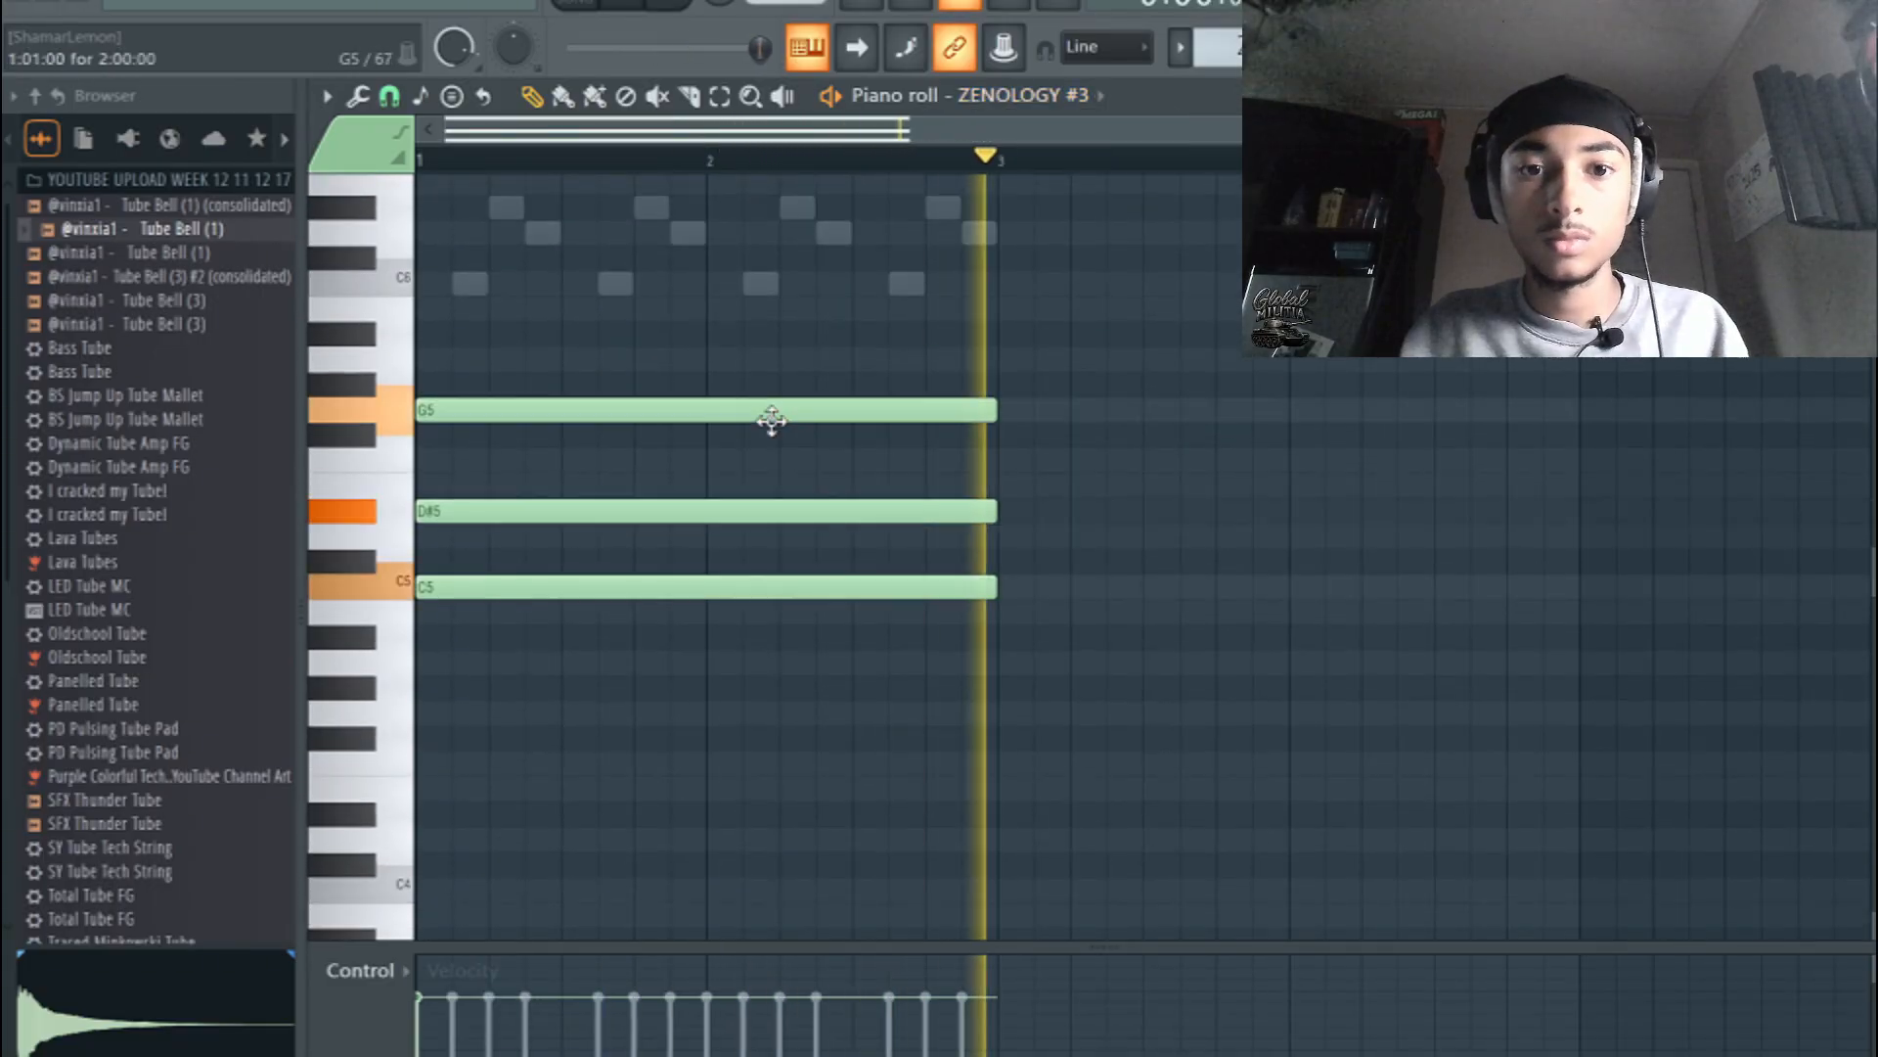
{"action": "scroll", "coordinate": [768, 420], "scroll_direction": "down", "scroll_amount": 3}
{"action": "scroll", "coordinate": [736, 418], "scroll_direction": "up", "scroll_amount": 3}
{"action": "left_click", "coordinate": [990, 94]}
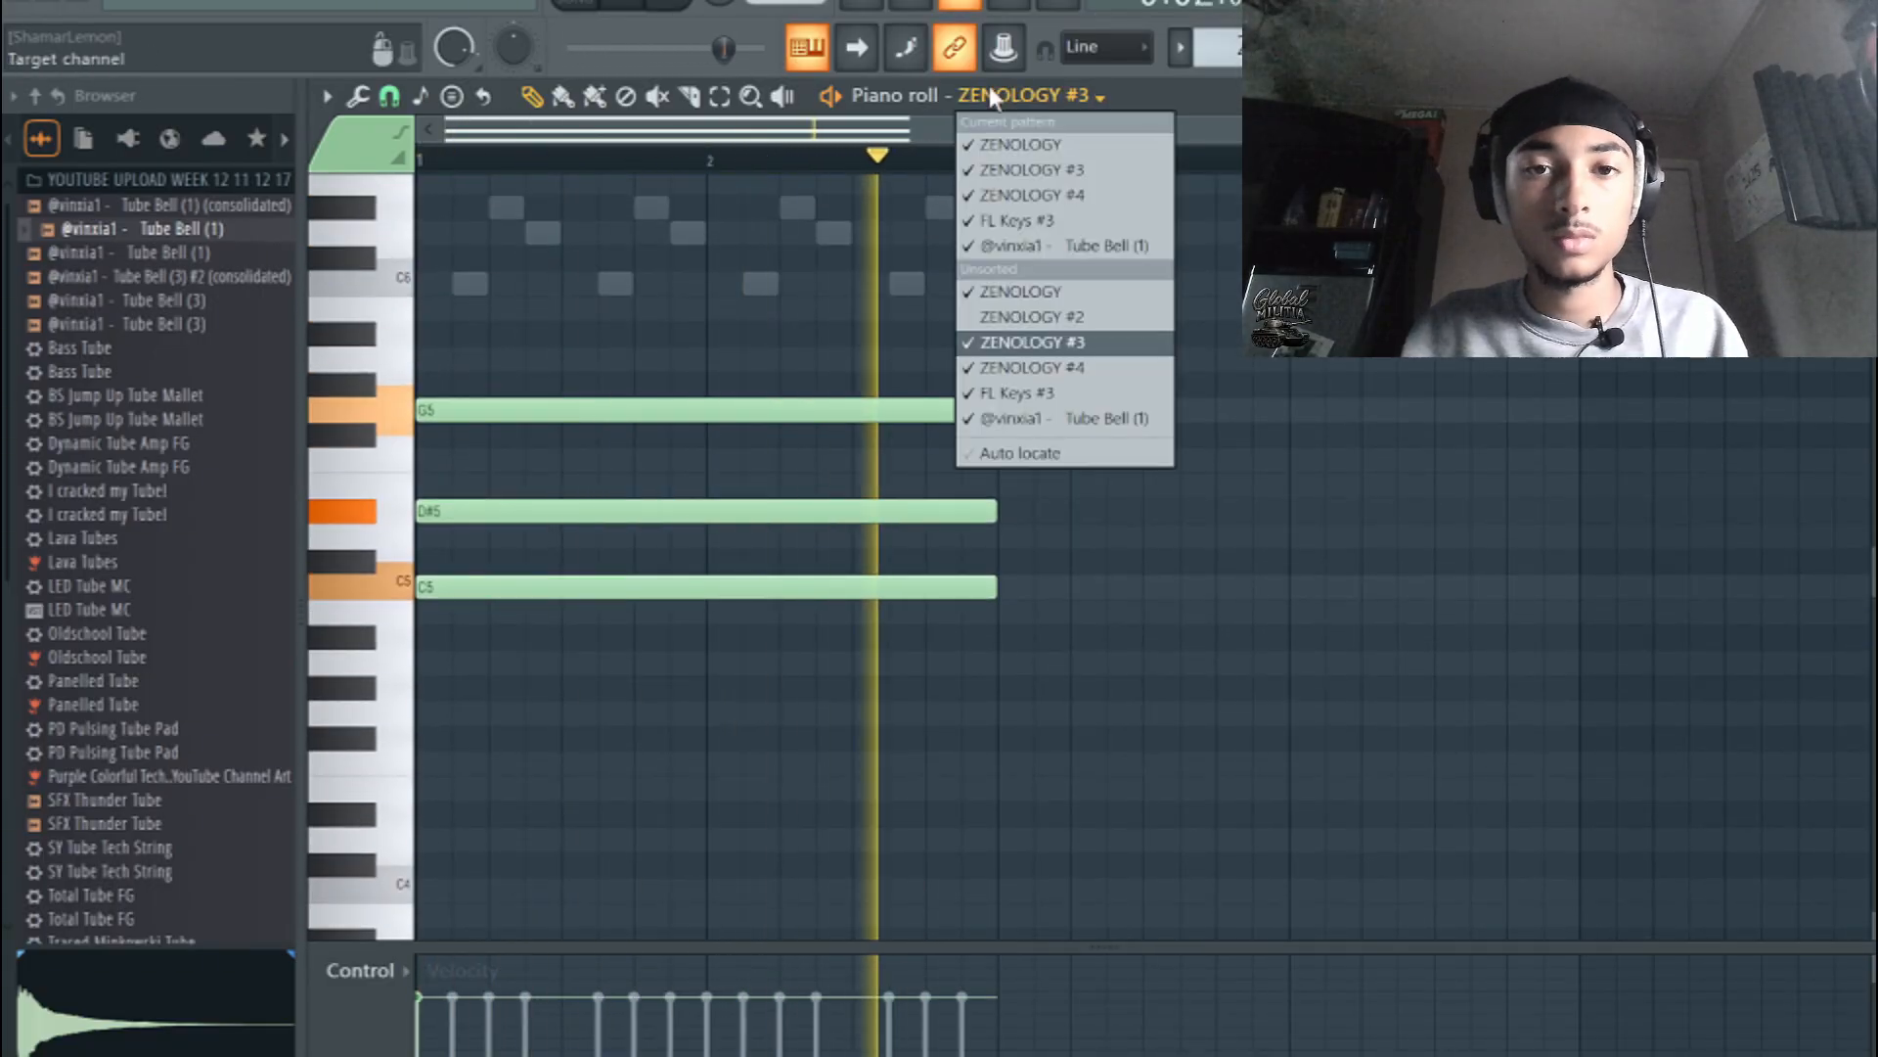
{"action": "left_click", "coordinate": [1037, 395]}
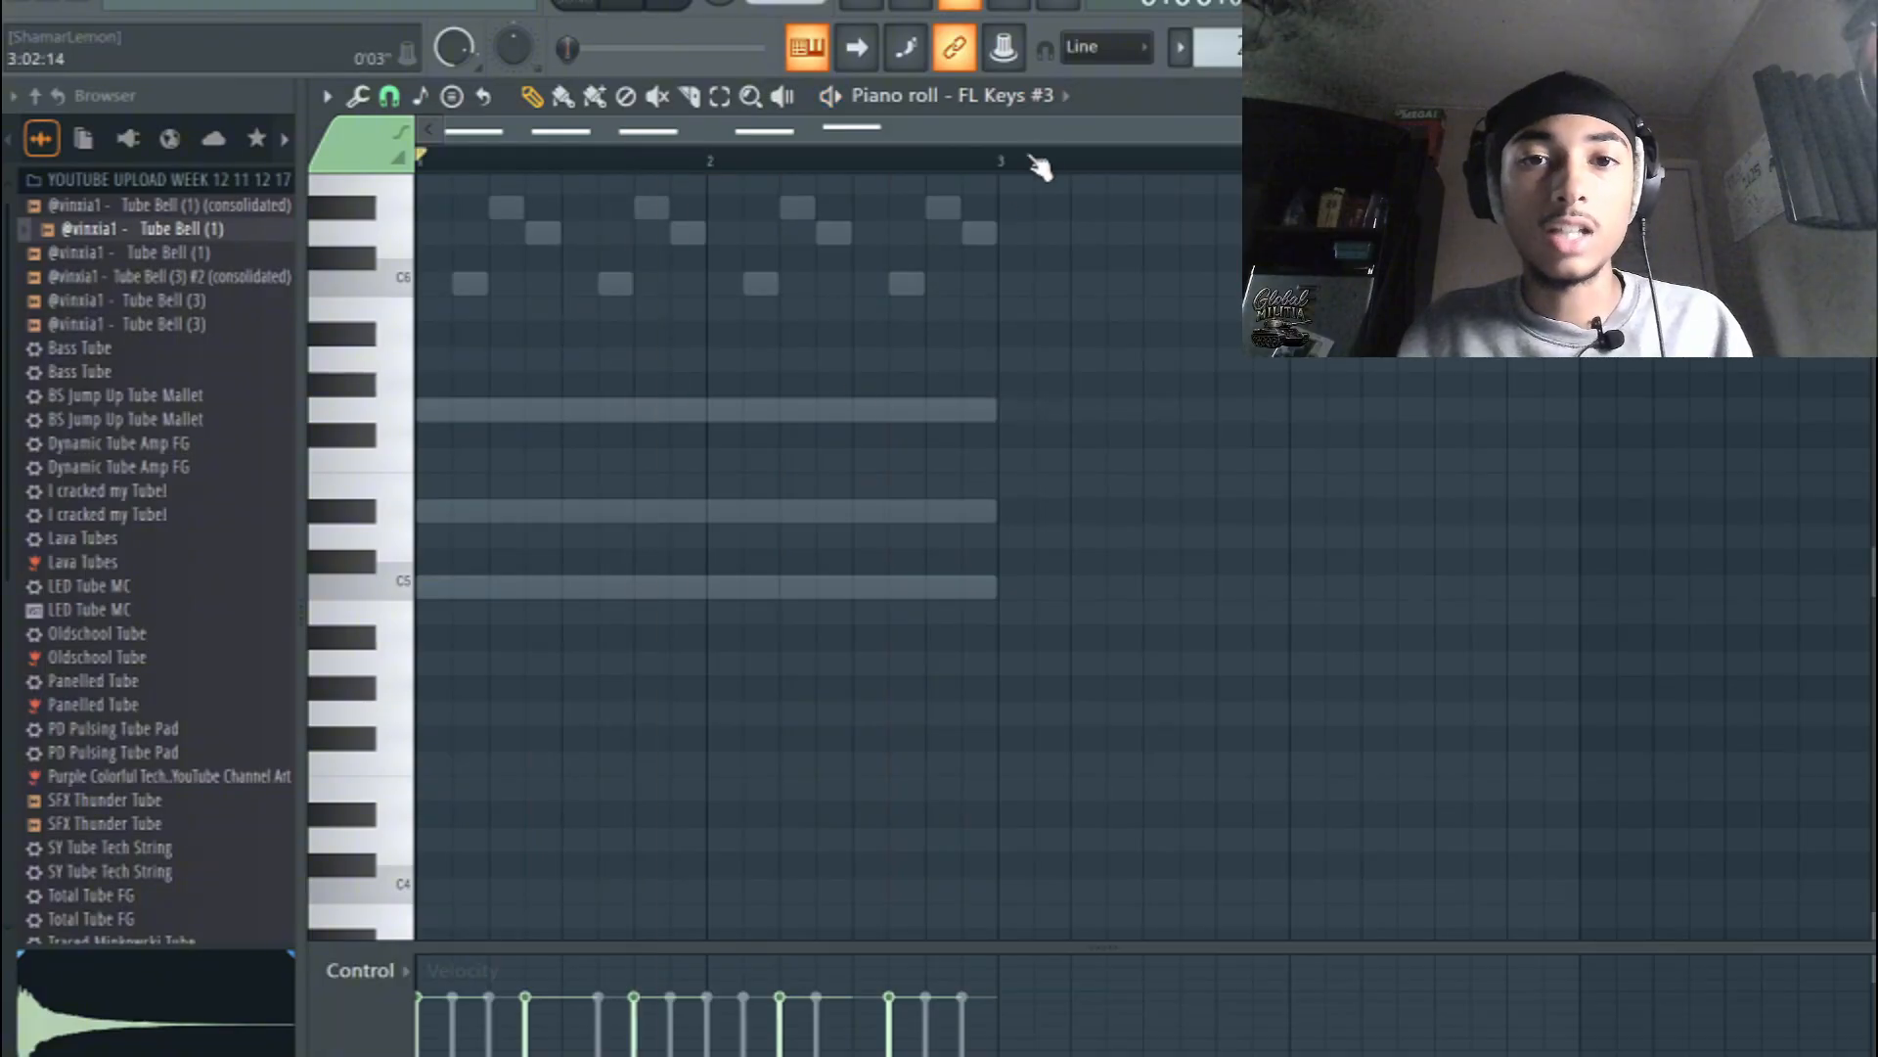
{"action": "left_click", "coordinate": [1017, 95]}
{"action": "left_click", "coordinate": [1045, 345]}
{"action": "left_click", "coordinate": [1042, 94]}
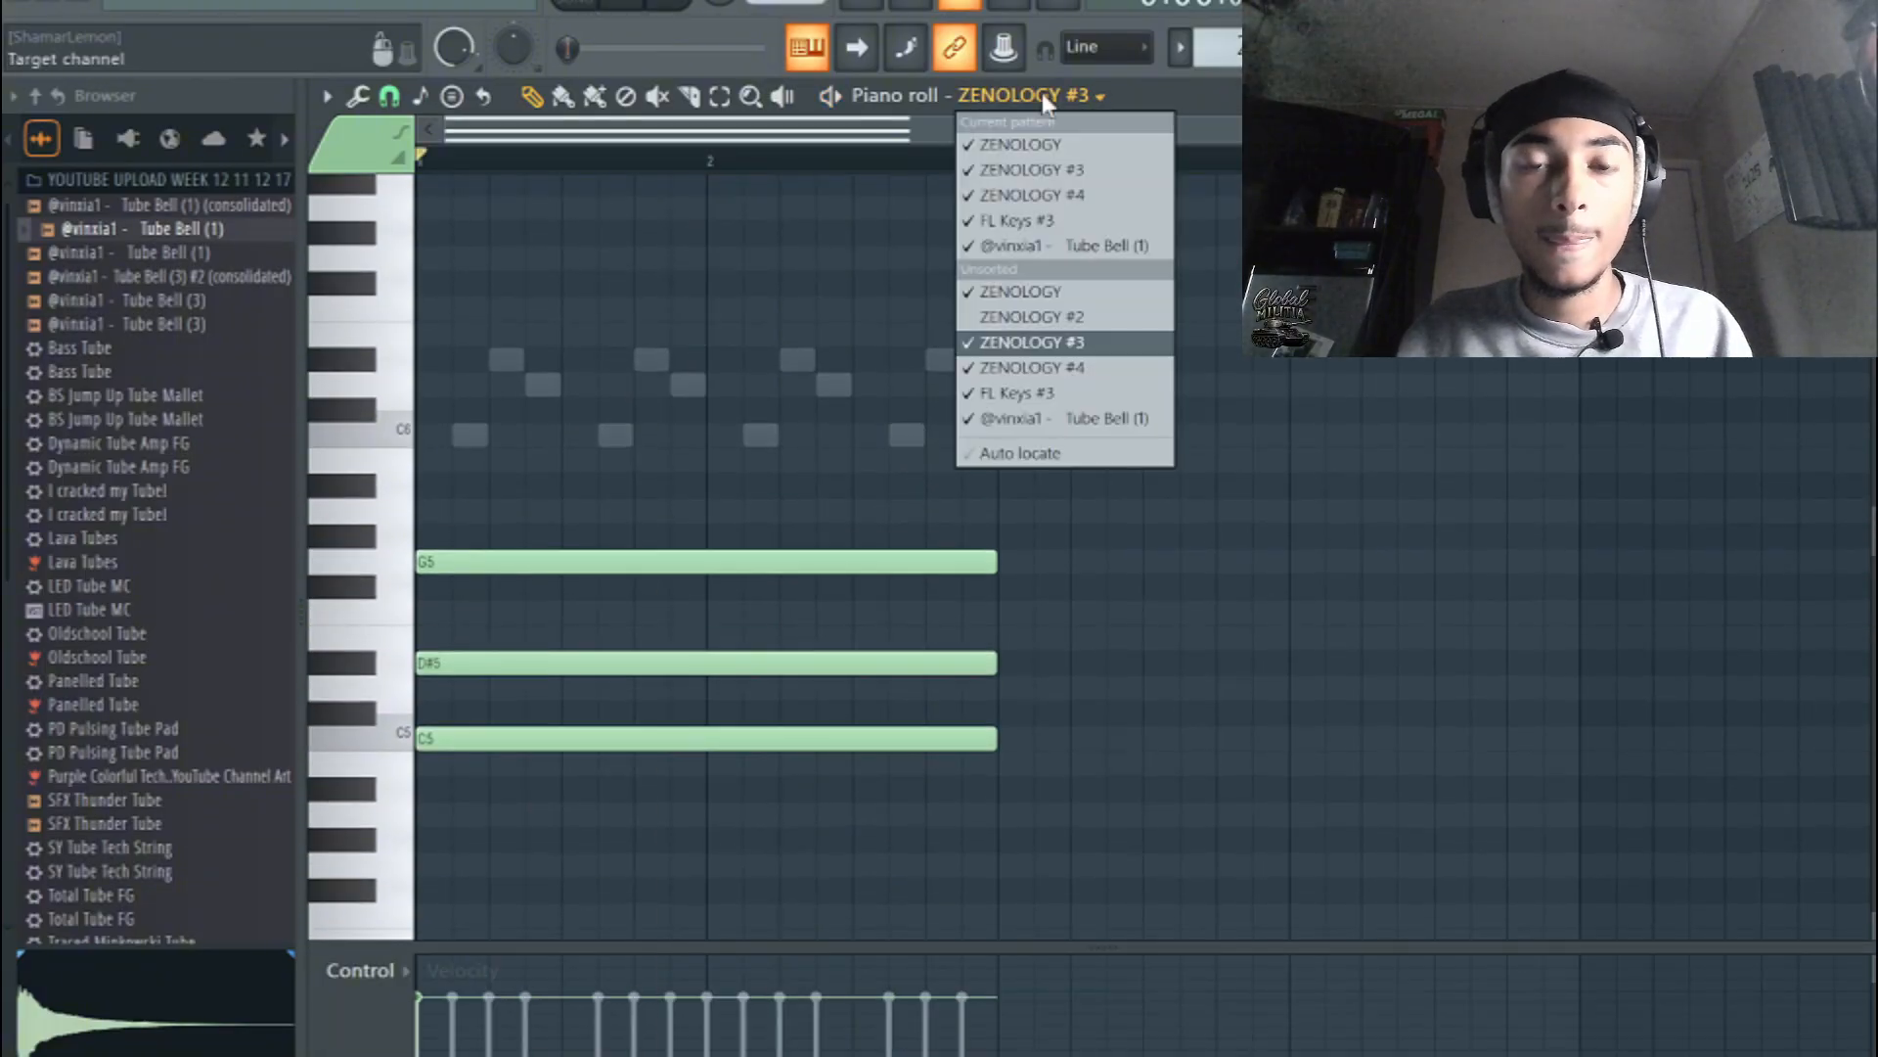
{"action": "left_click", "coordinate": [1045, 294]}
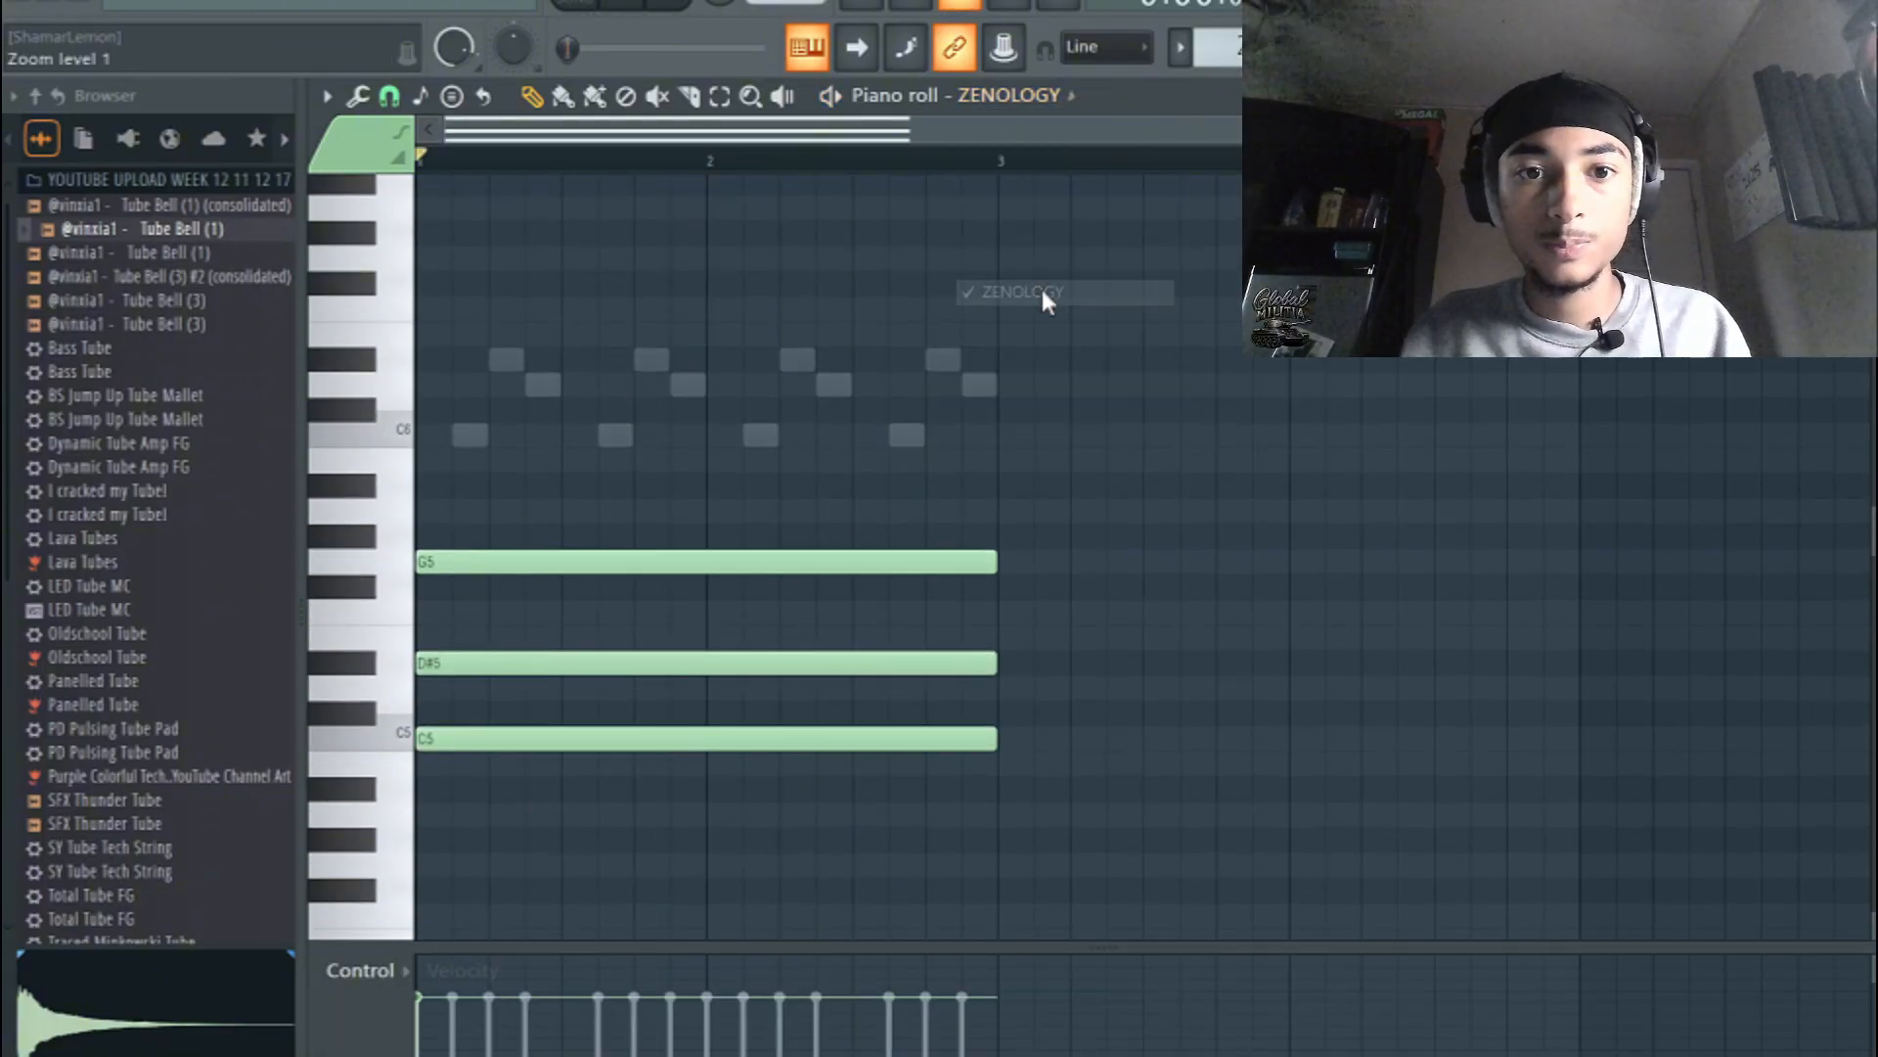
- Rework bar 1 of the ZENOLOGY #4 melody, making the fourth note G6 and following it with D#6 and D6
{"action": "left_click", "coordinate": [1003, 95]}
{"action": "left_click", "coordinate": [1054, 370]}
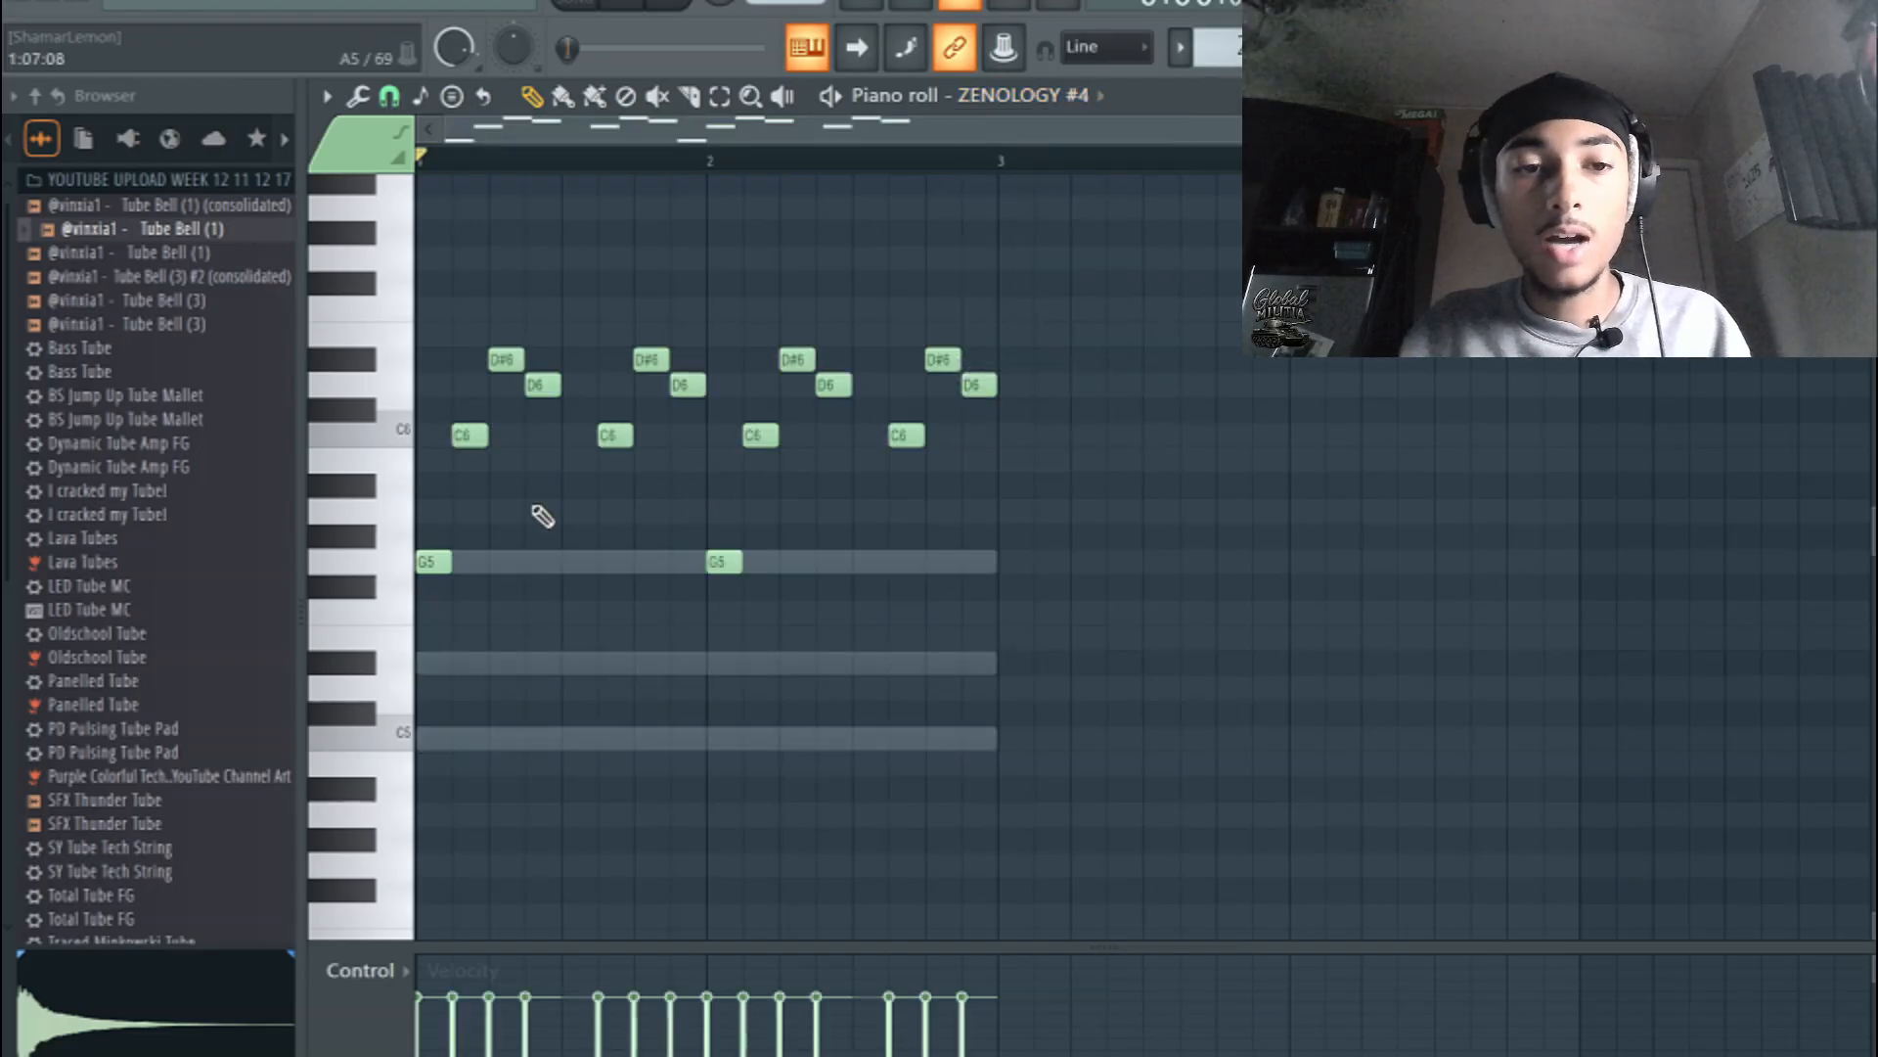
{"action": "key", "text": "space"}
{"action": "key", "text": "space"}
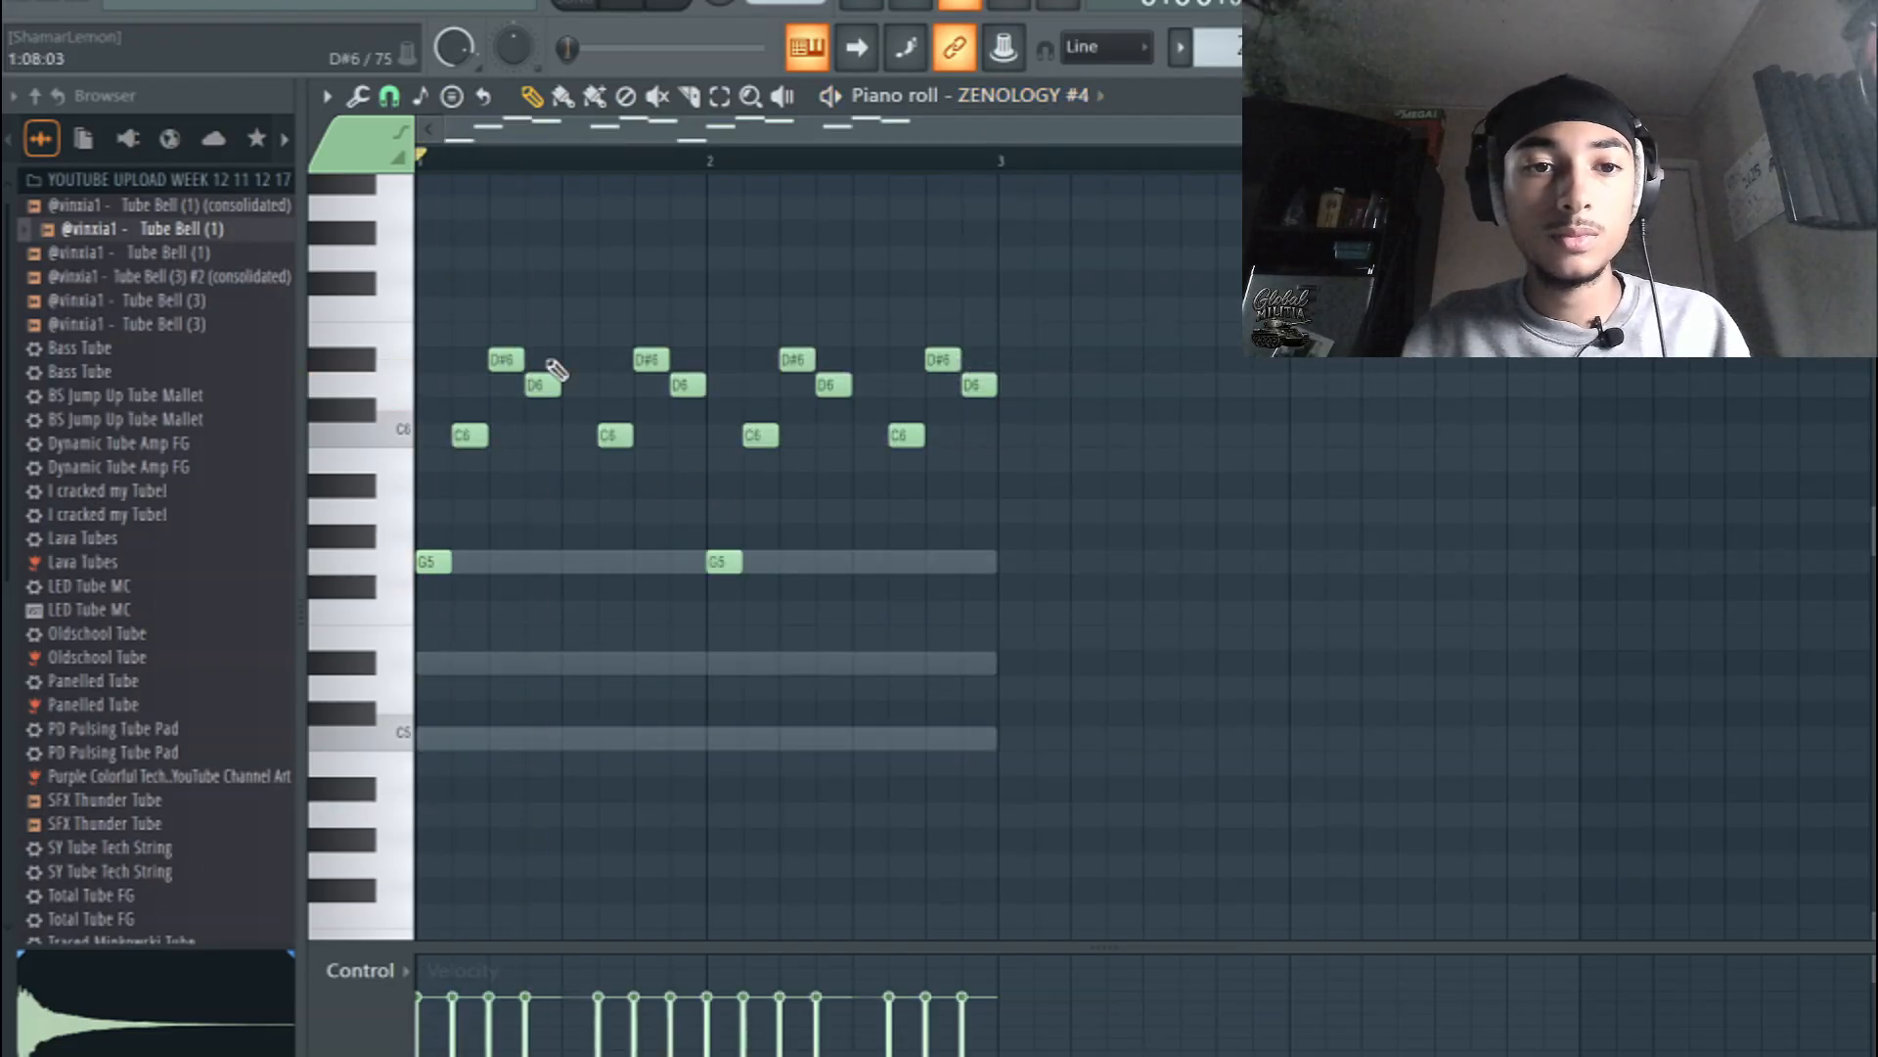
{"action": "key", "text": "space"}
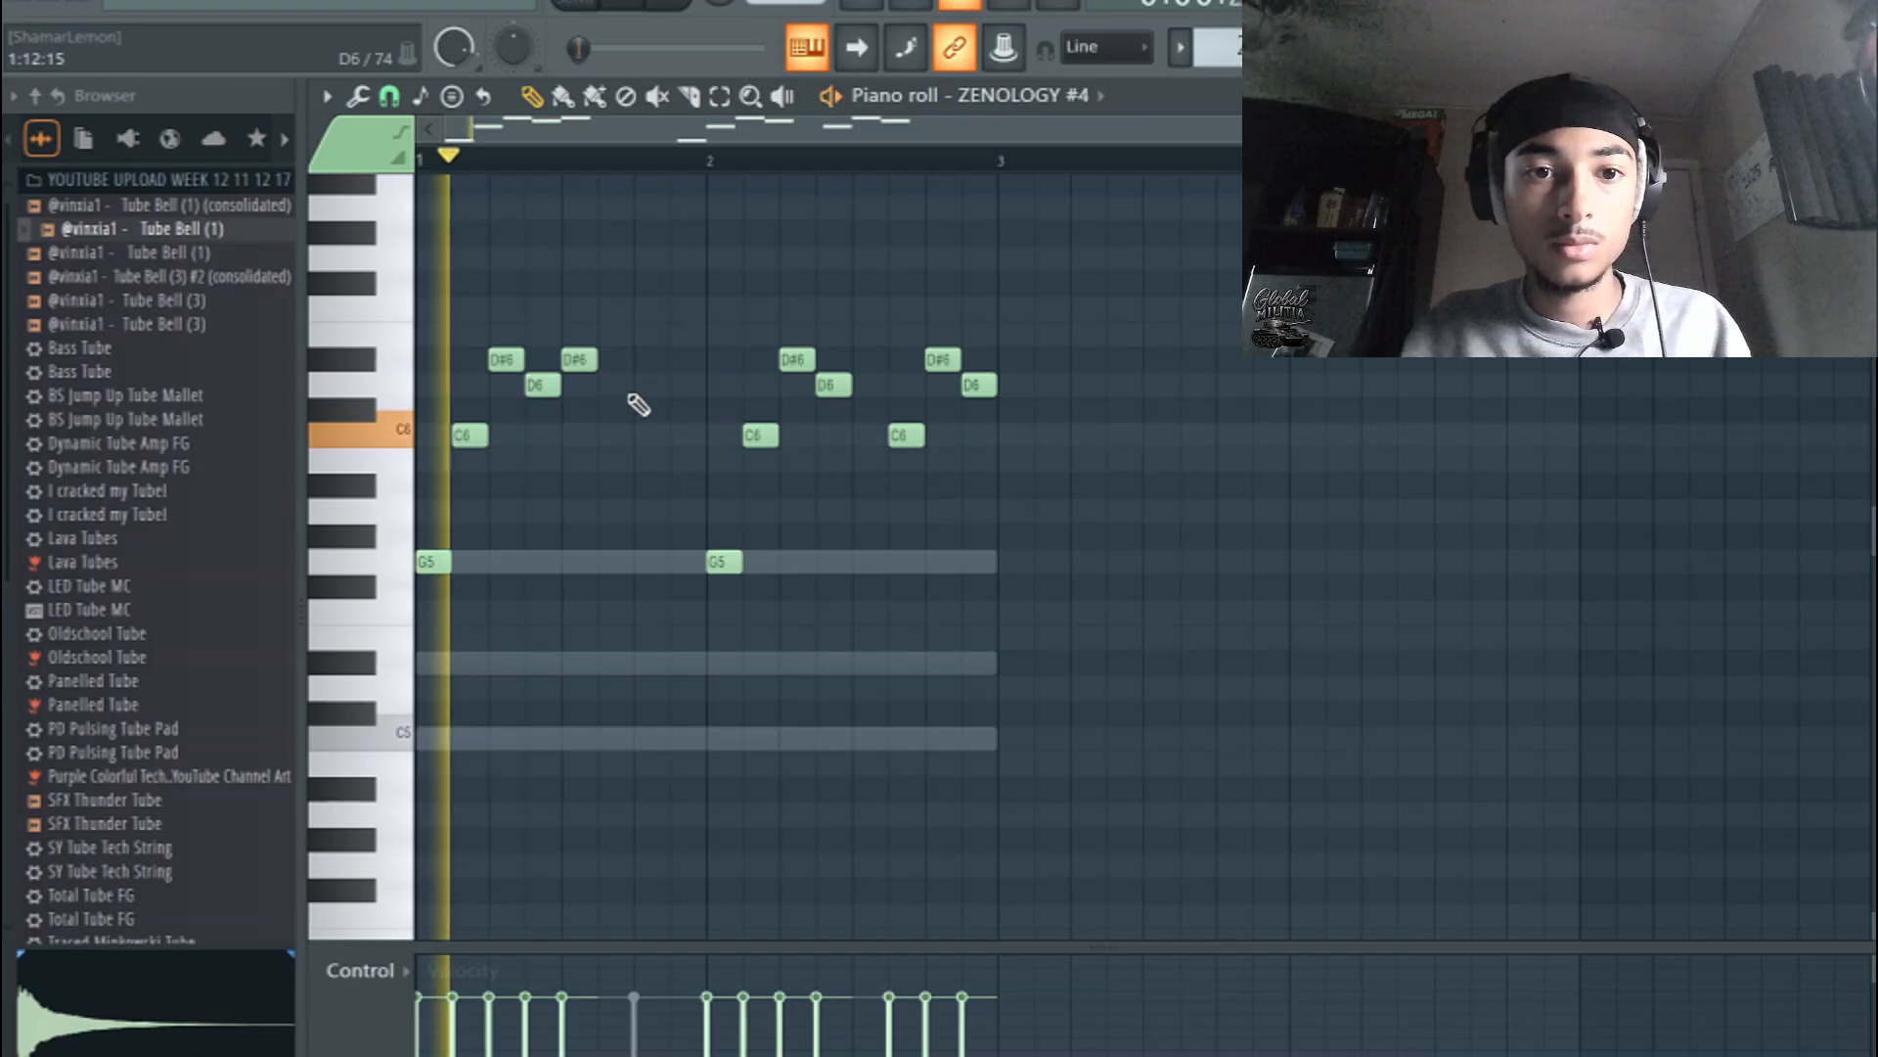
{"action": "key", "text": "space"}
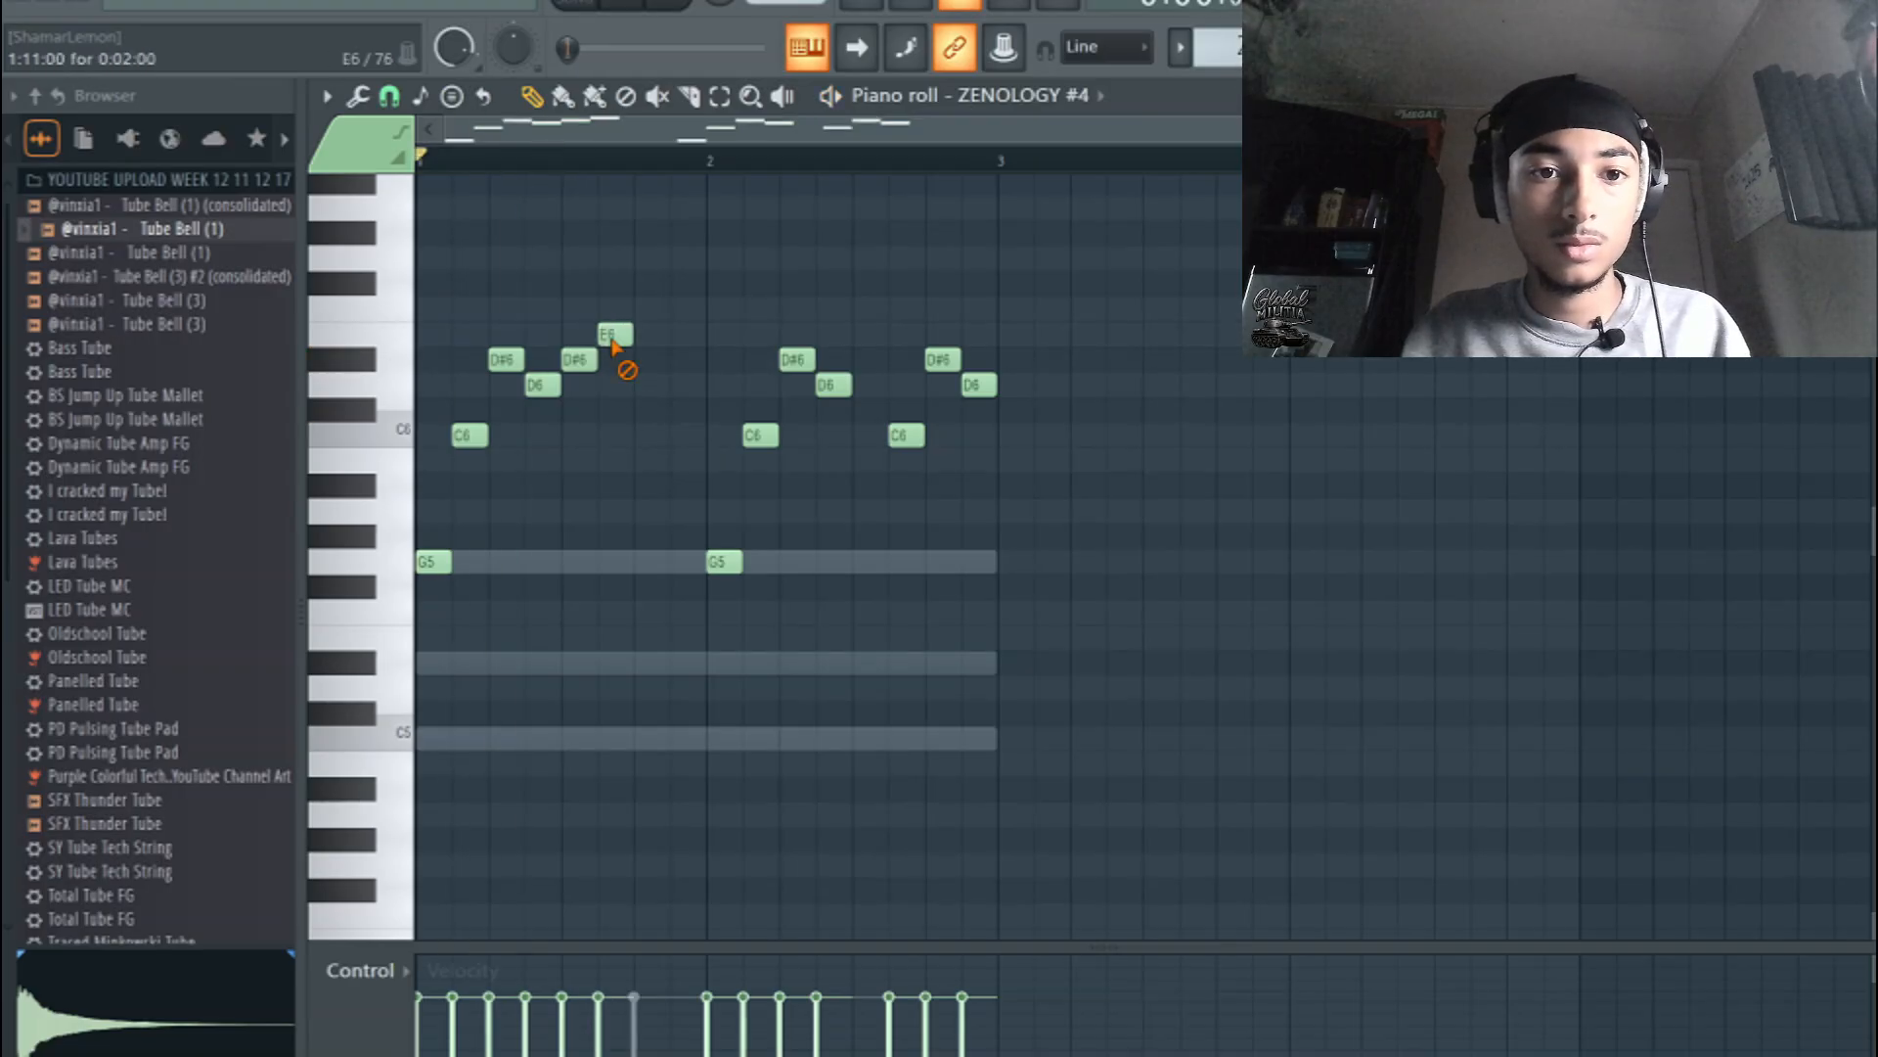
{"action": "left_click_drag", "start_coordinate": [523, 334], "coordinate": [521, 239]}
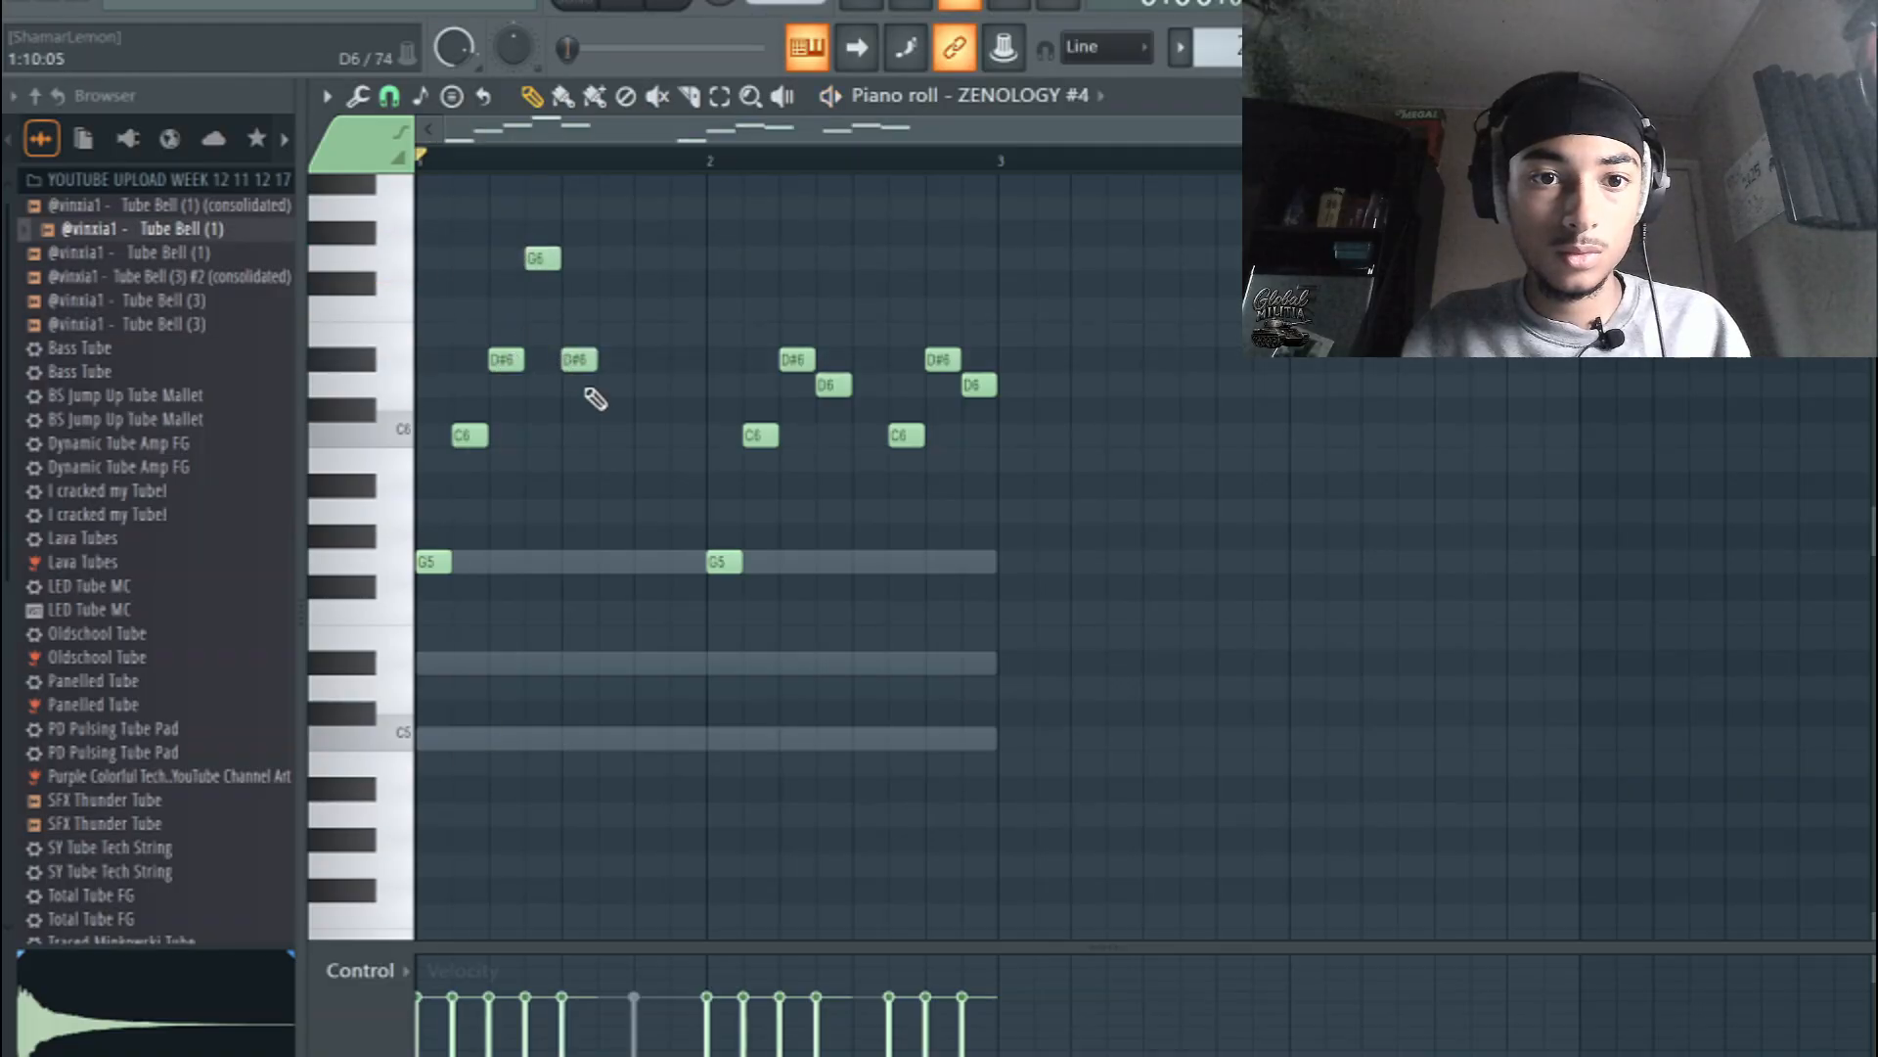
{"action": "left_click_drag", "start_coordinate": [590, 400], "coordinate": [590, 374]}
{"action": "key", "text": "space"}
- Delete the old bar 2 notes from the ZENOLOGY #4 melody
{"action": "right_click", "coordinate": [724, 563]}
{"action": "right_click", "coordinate": [761, 437]}
{"action": "right_click", "coordinate": [798, 362]}
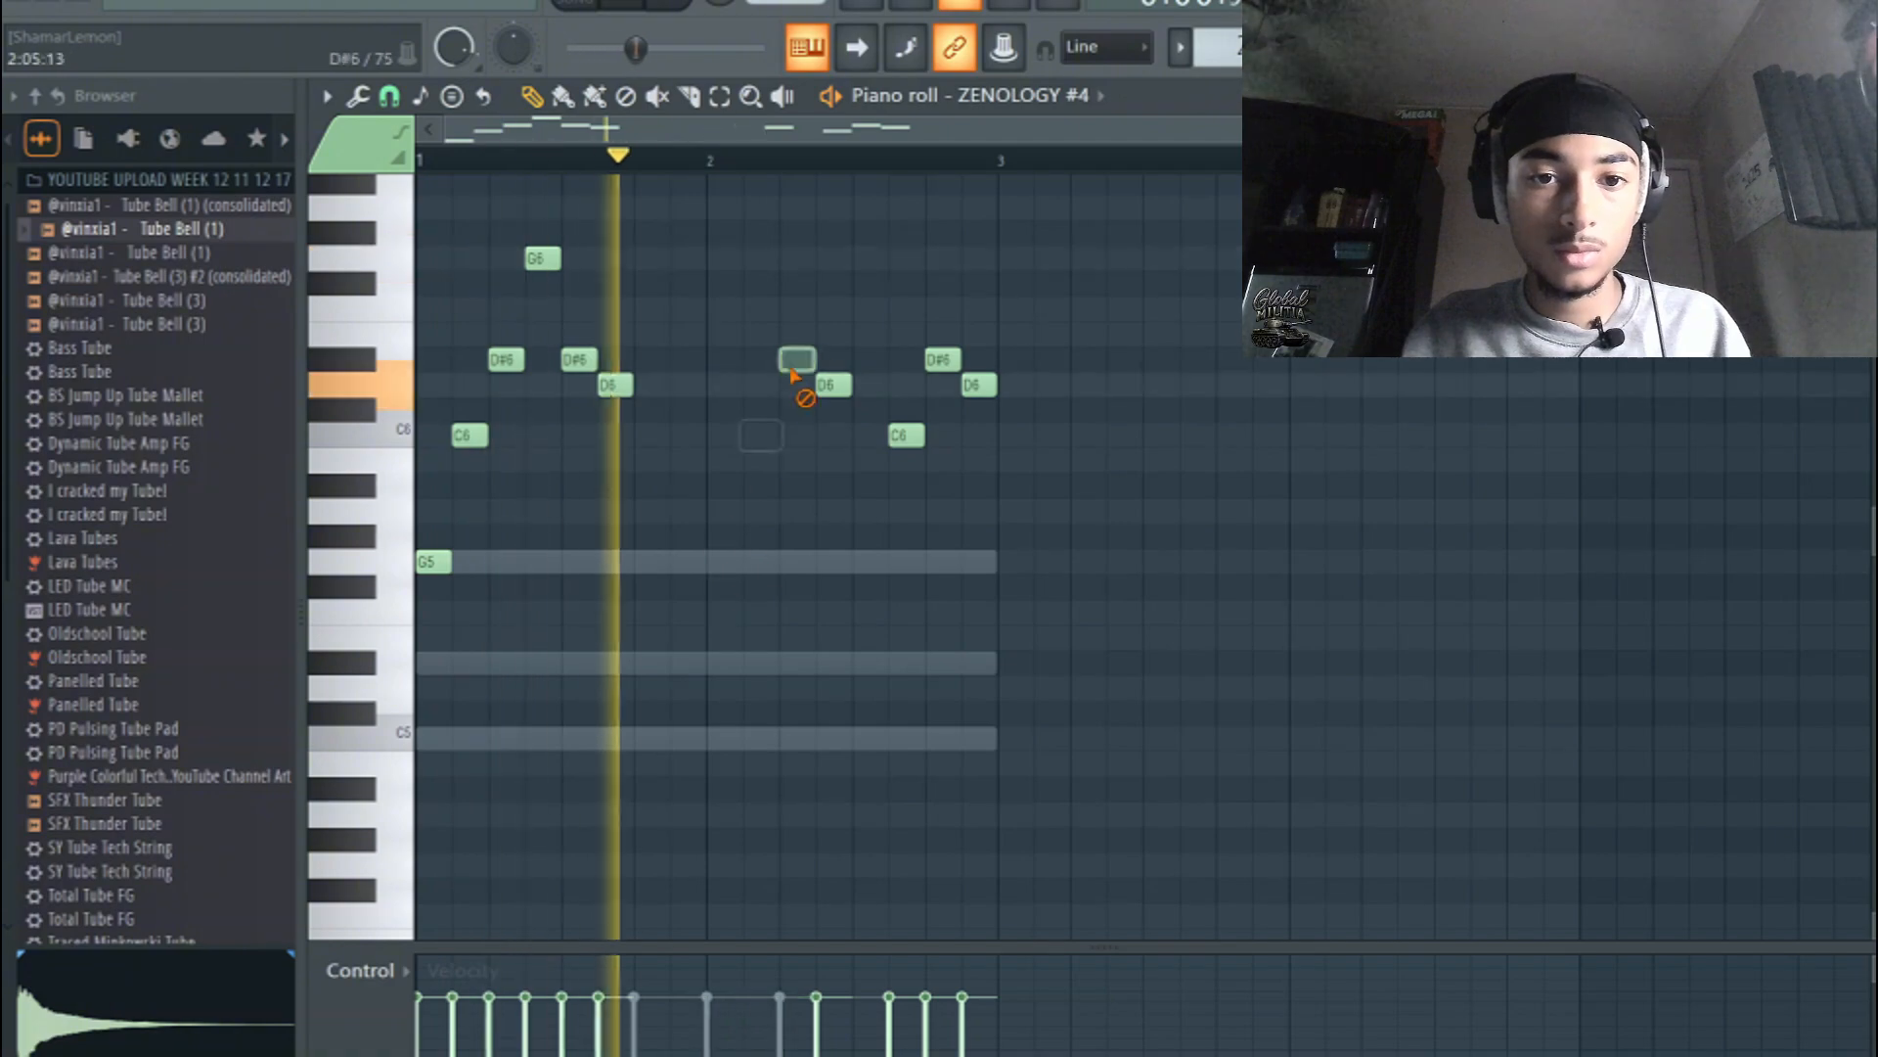
{"action": "right_click", "coordinate": [833, 385]}
{"action": "right_click", "coordinate": [906, 436]}
{"action": "key", "text": "space"}
- Duplicate the six-note ZENOLOGY #4 phrase and delete the copy's last three notes, G6, D#6 and D6
{"action": "key", "text": "ctrl+a"}
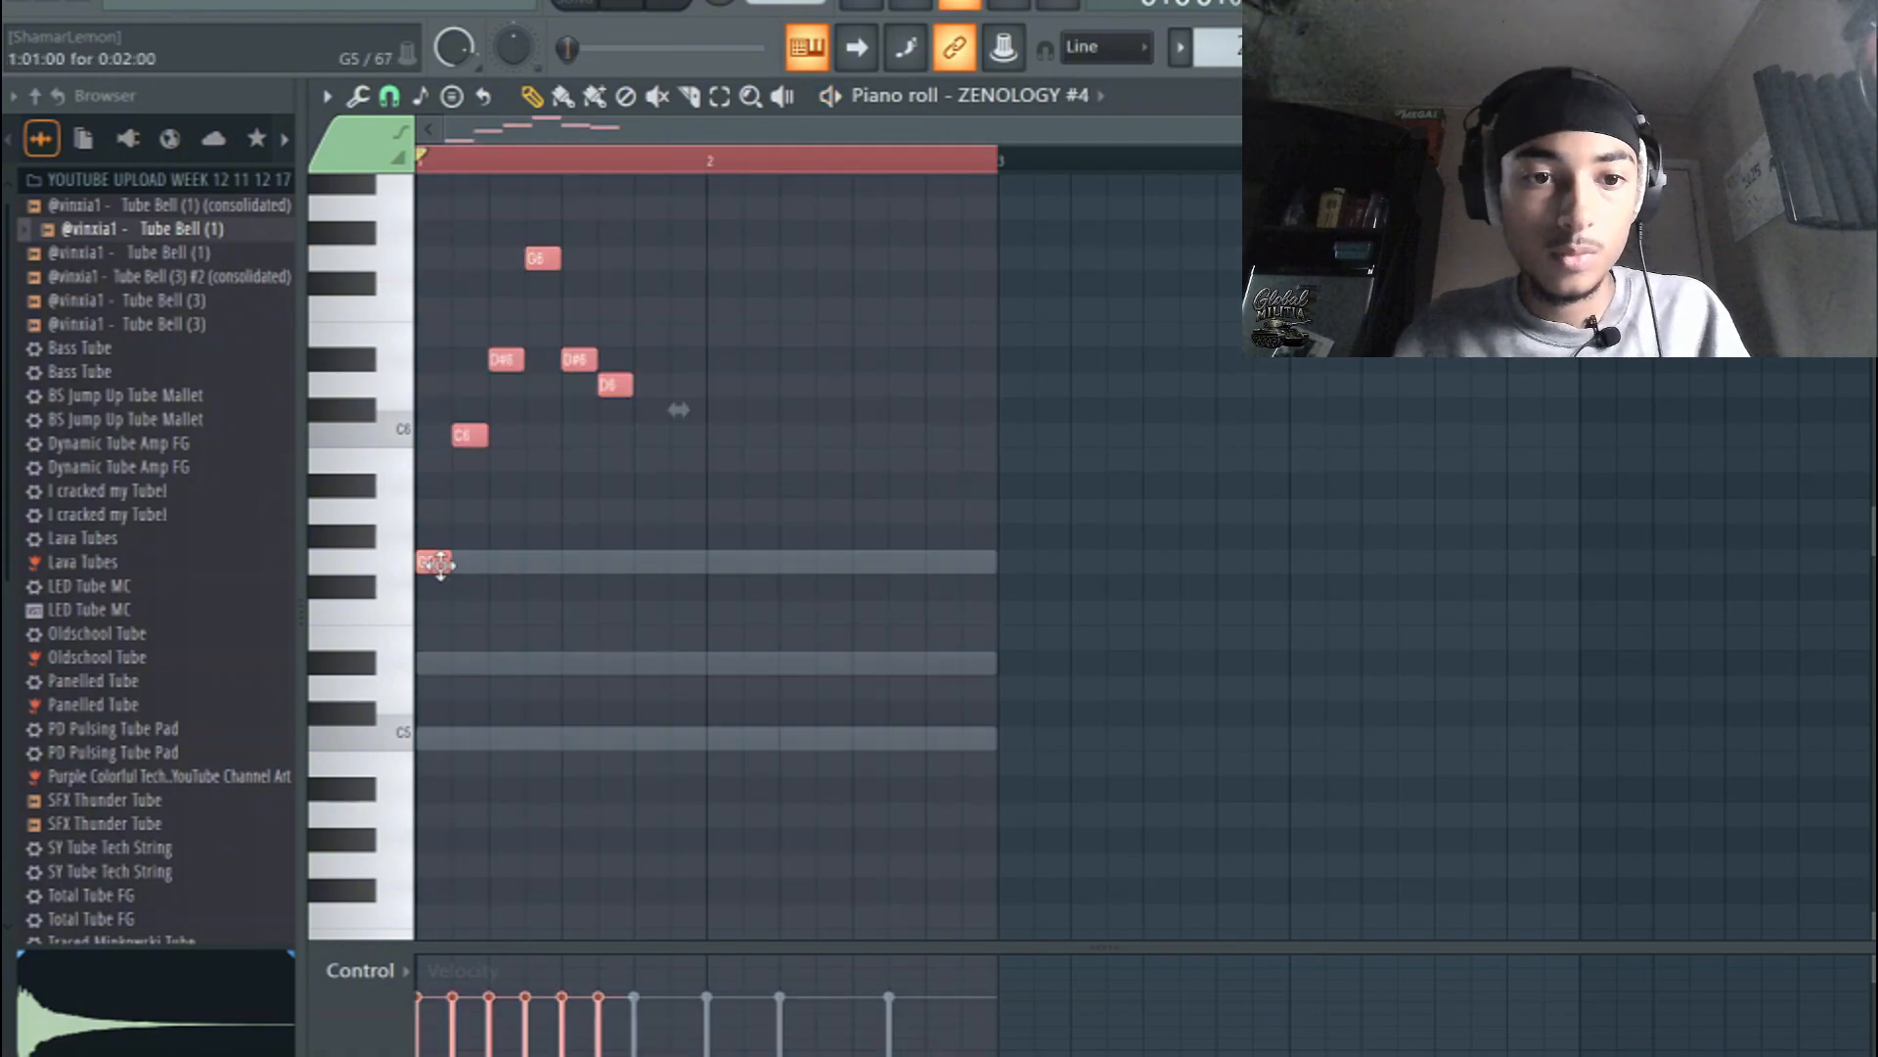
{"action": "key", "text": "ctrl+b"}
{"action": "key", "text": "space"}
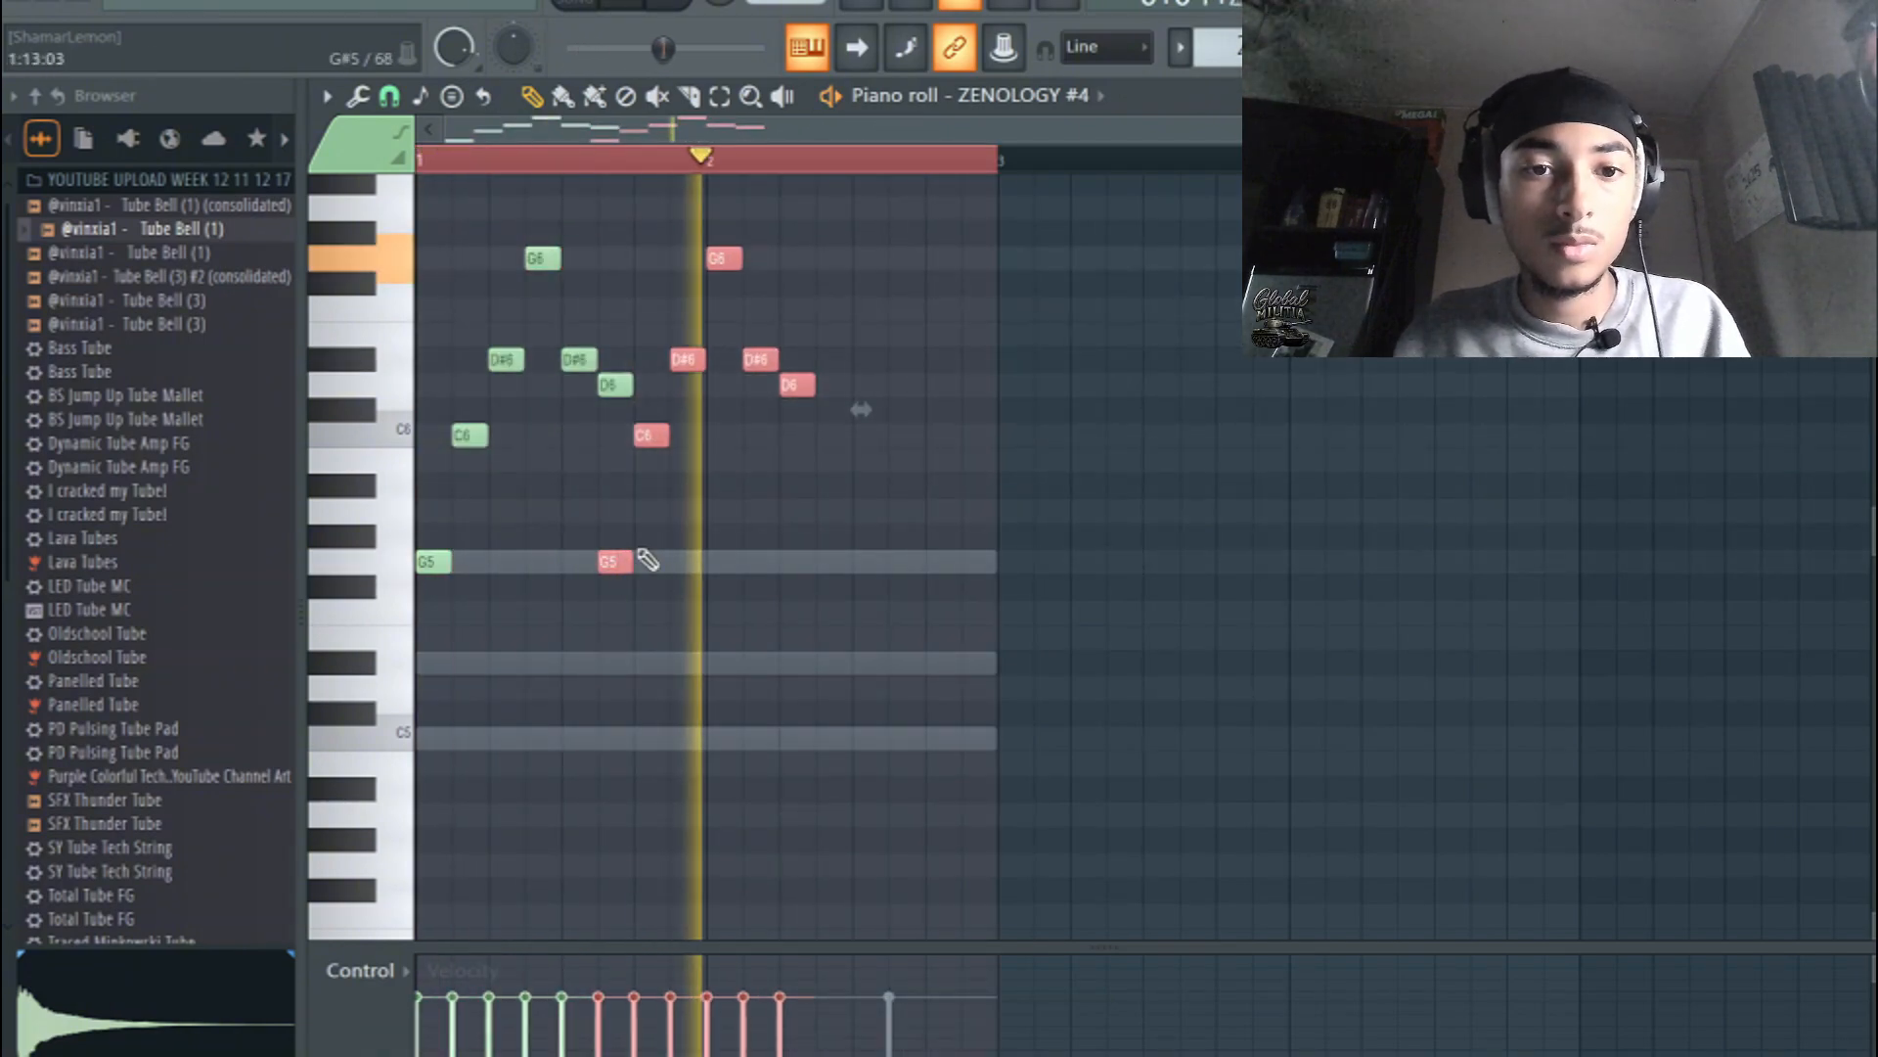
{"action": "key", "text": "space"}
{"action": "key", "text": "space"}
{"action": "right_click", "coordinate": [798, 386]}
{"action": "right_click", "coordinate": [760, 360]}
{"action": "right_click", "coordinate": [725, 259]}
{"action": "key", "text": "space"}
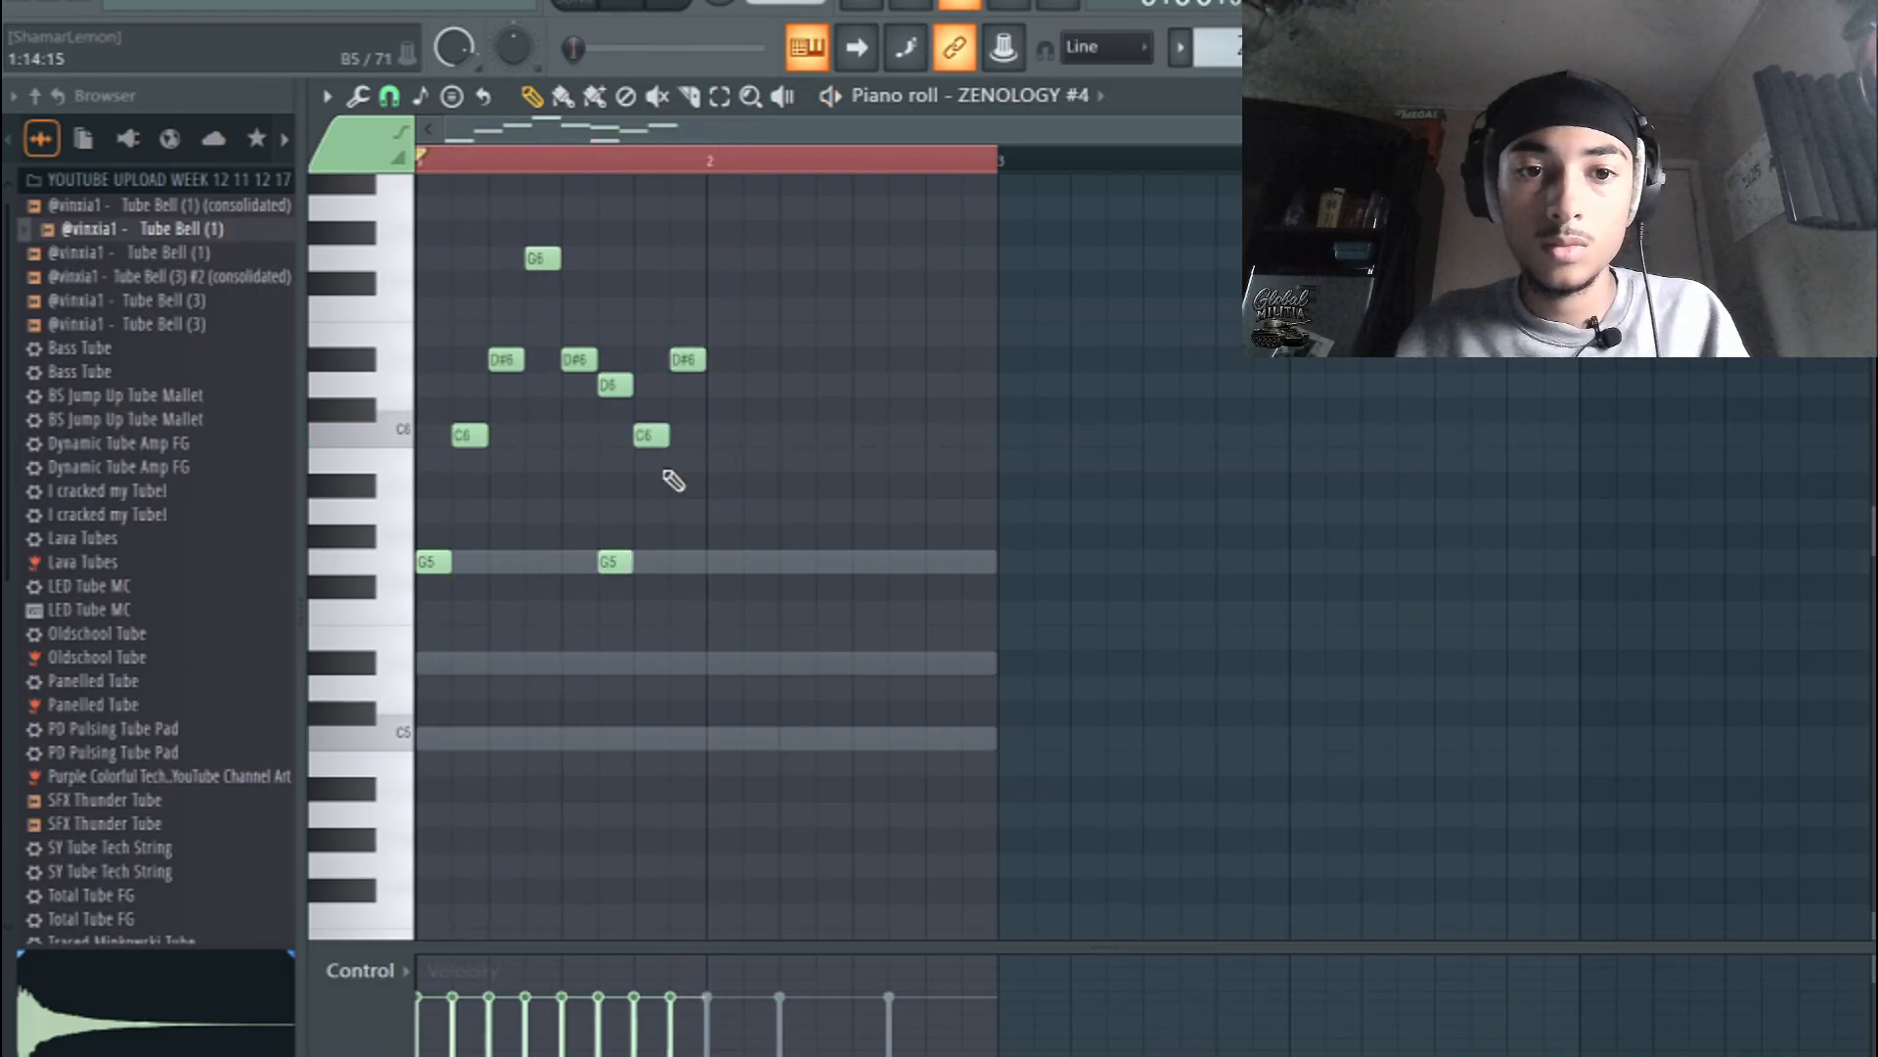
- Remove the copied G5 under the D6 note and duplicate the finished bar 1 melody into bar 2
{"action": "key", "text": "space"}
{"action": "key", "text": "ctrl+a"}
{"action": "key", "text": "ctrl+b"}
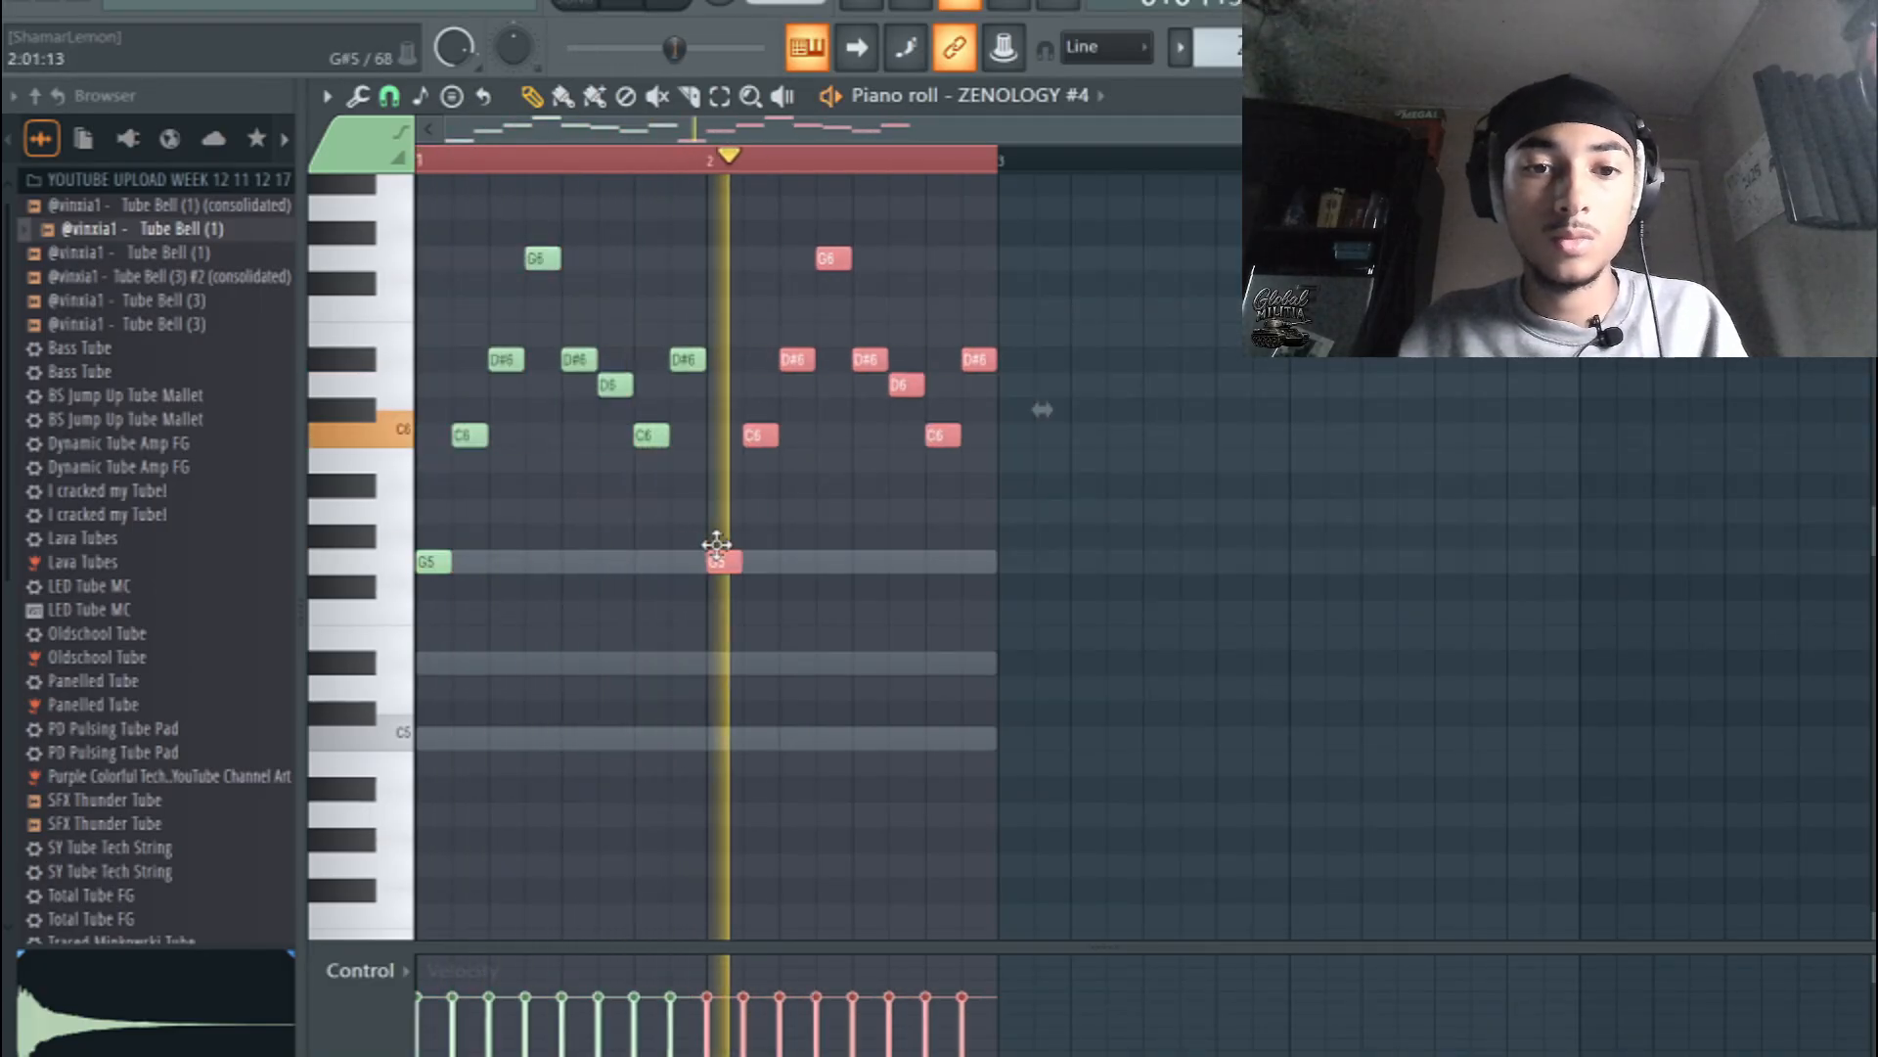
- Delete the G5 note at the start of bar 2 in the ZENOLOGY #4 melody and audition the result
{"action": "key", "text": "ctrl+d"}
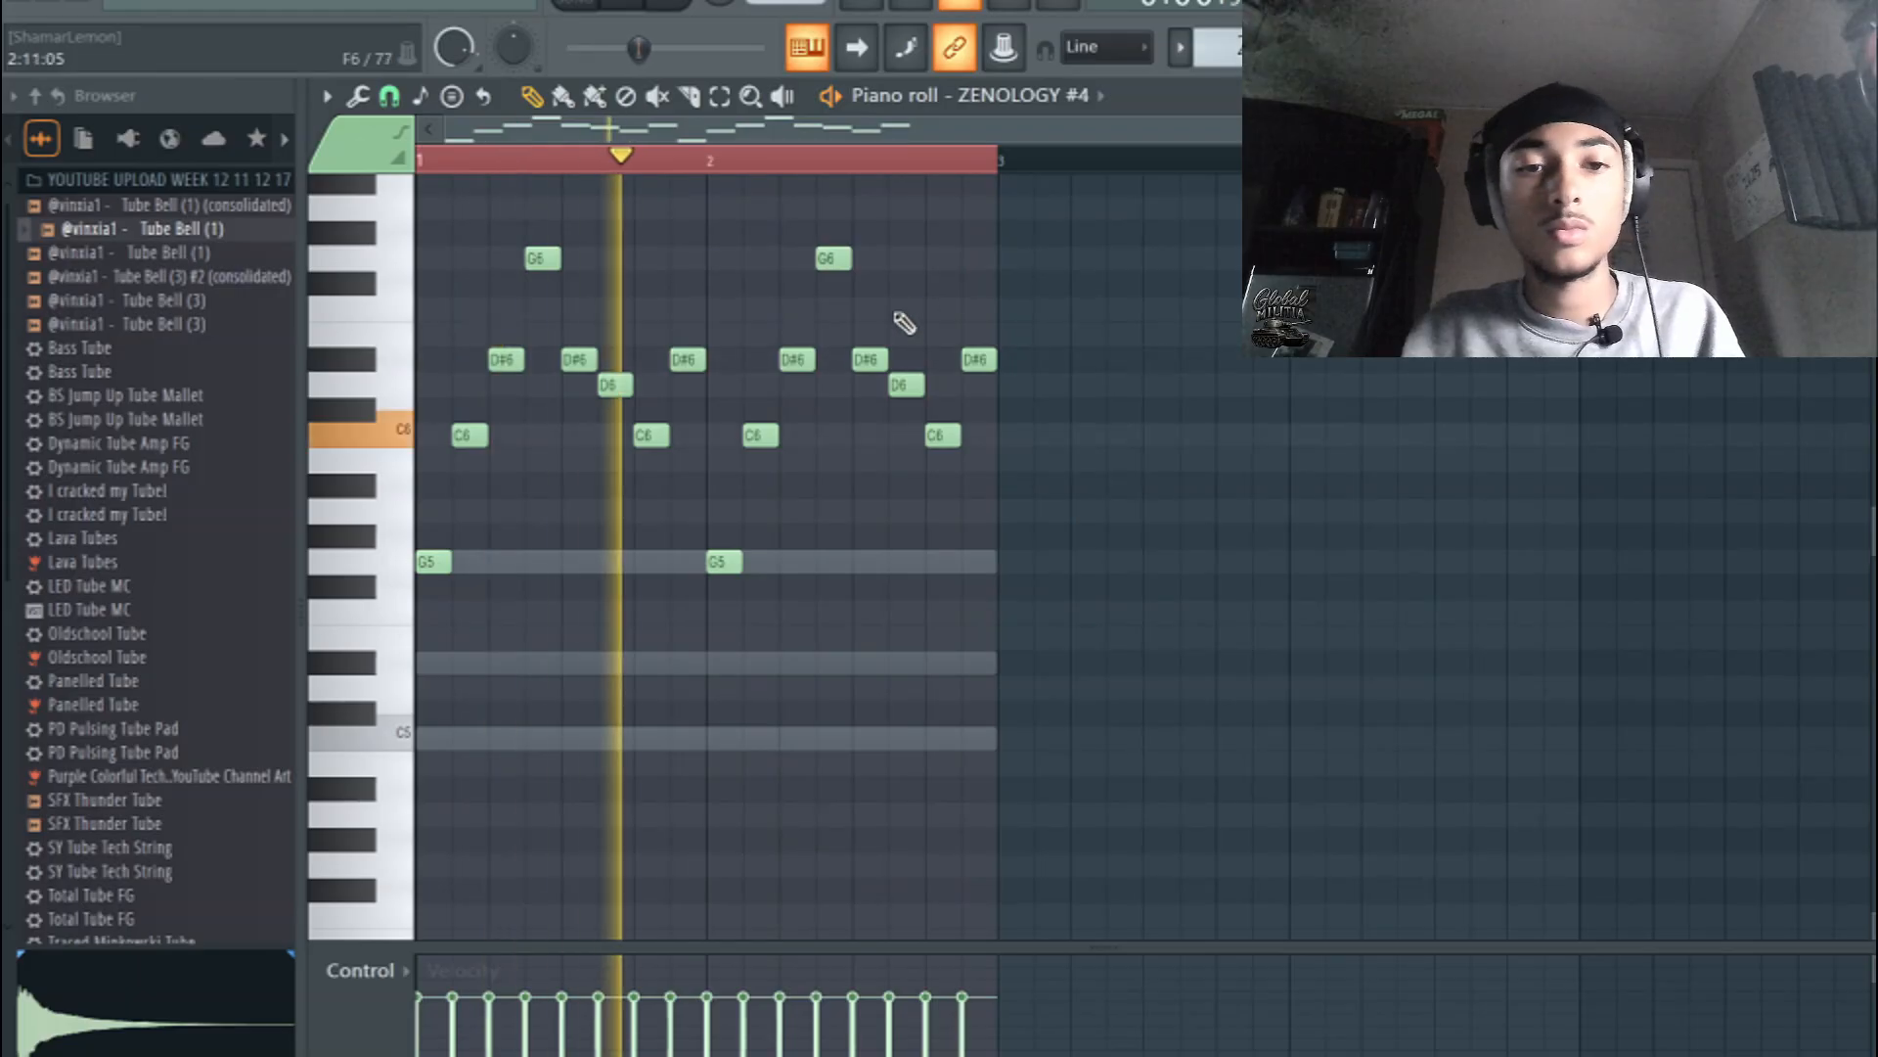
{"action": "right_click", "coordinate": [724, 561]}
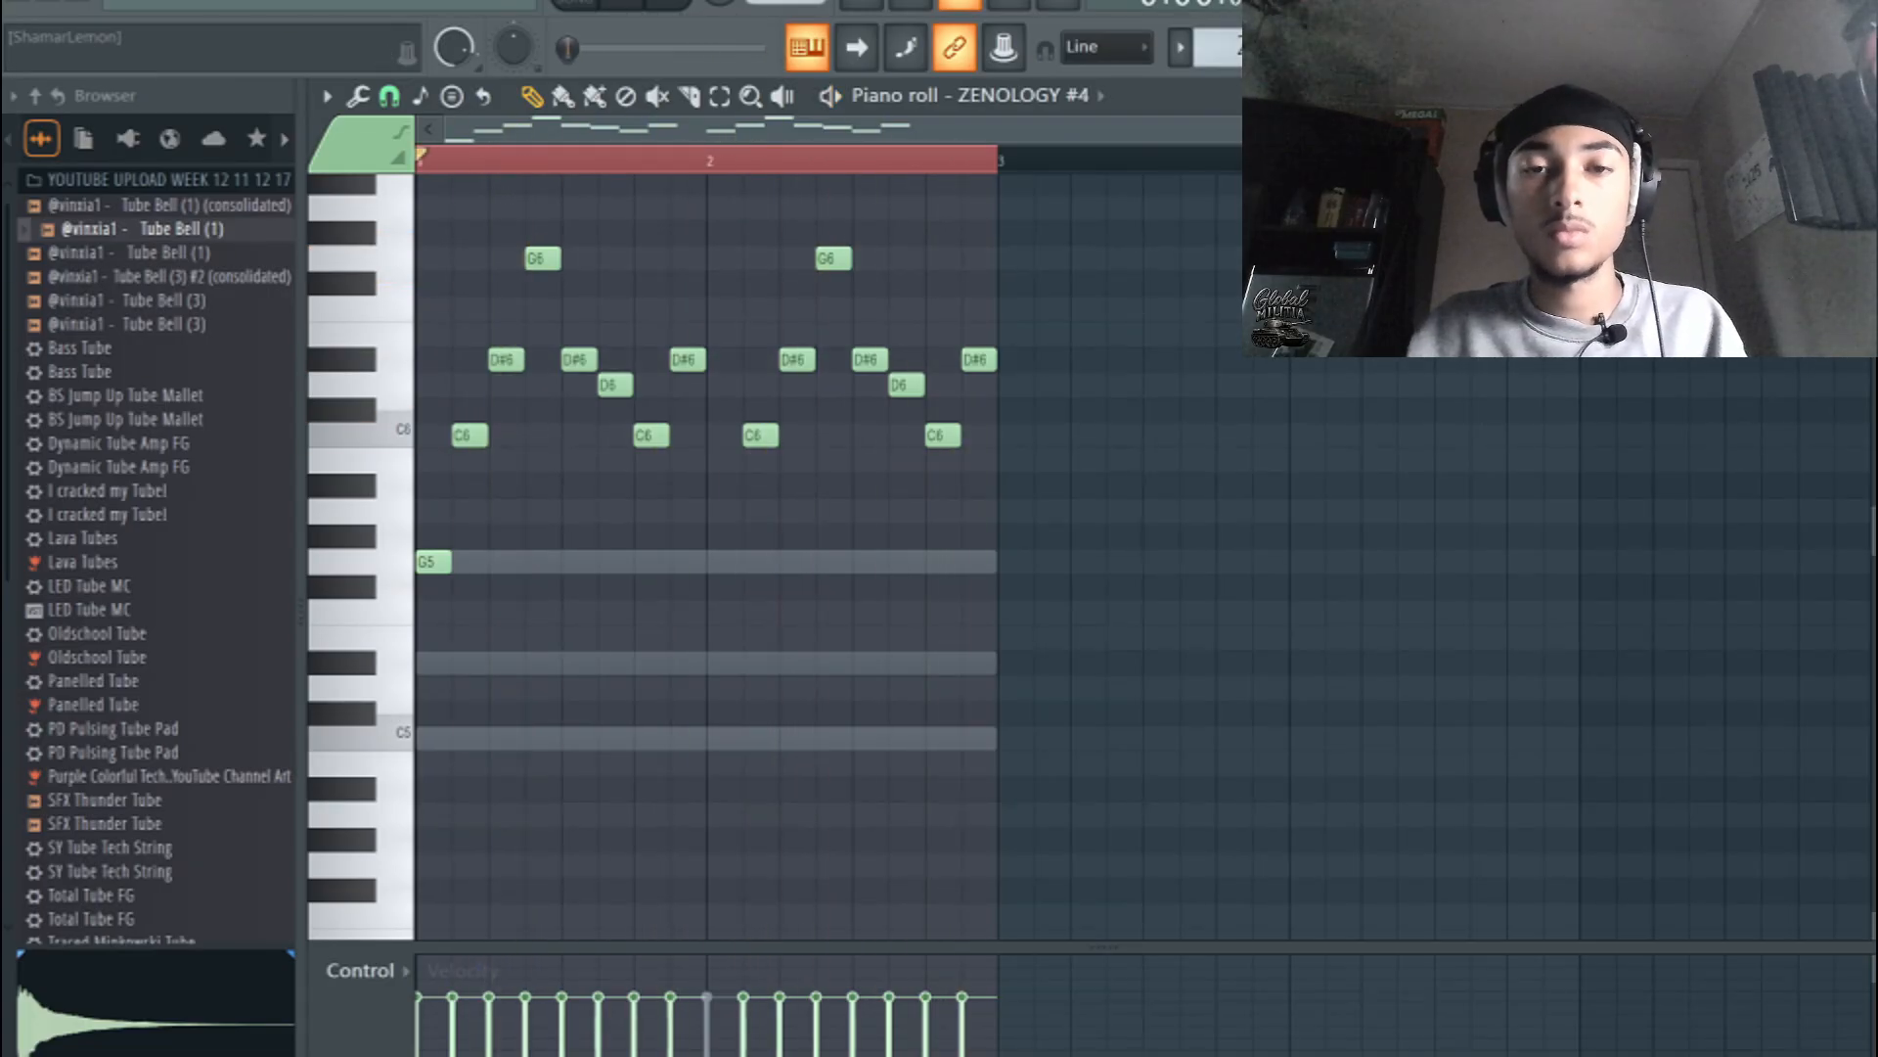
{"action": "key", "text": "space"}
{"action": "key", "text": "space"}
{"action": "key", "text": "F6"}
{"action": "key", "text": "F6"}
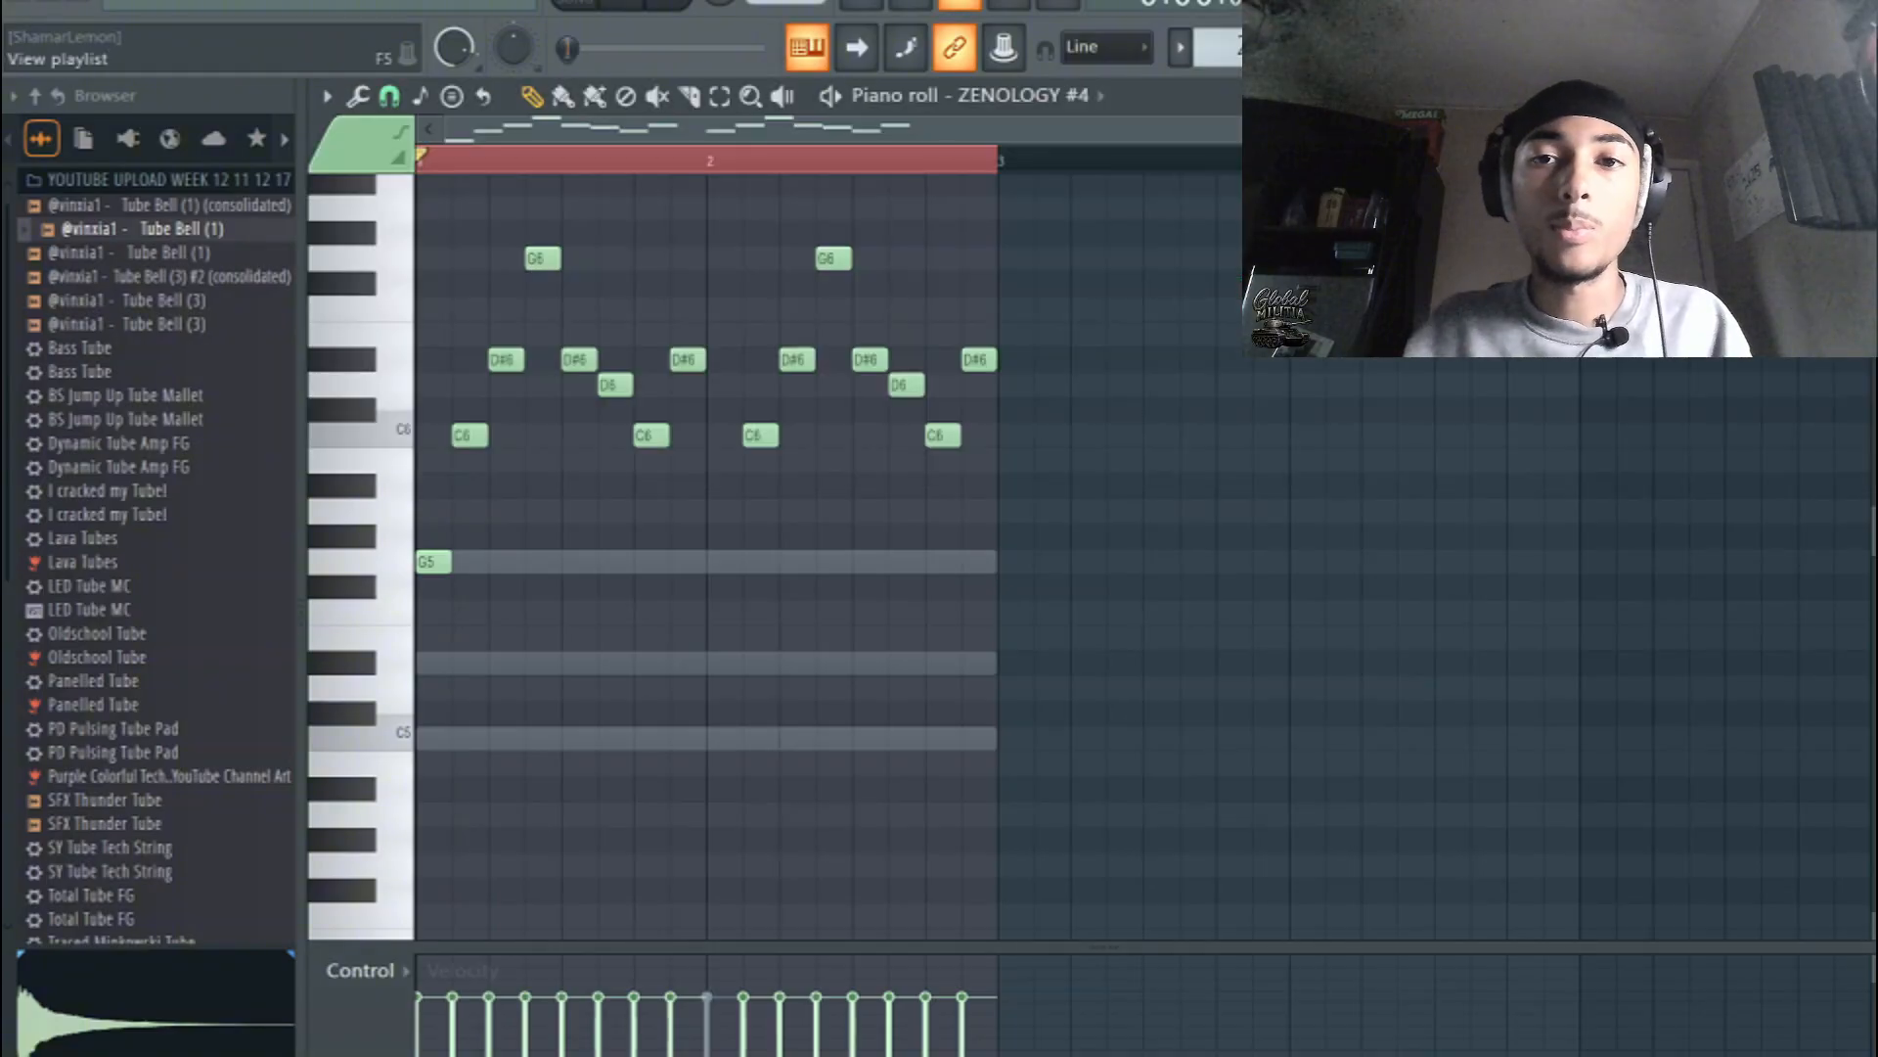
- Arrange Track 1 in the playlist with Pattern 1 at bars 1 and 3 and Pattern 2 at bars 5 and 7, then play it
{"action": "key", "text": "F5"}
{"action": "mouse_move", "coordinate": [841, 260]}
{"action": "left_mouse_down"}
{"action": "mouse_move", "coordinate": [729, 261]}
{"action": "mouse_move", "coordinate": [1095, 260]}
{"action": "mouse_move", "coordinate": [717, 248]}
{"action": "left_mouse_up"}
{"action": "right_click", "coordinate": [838, 264]}
{"action": "key", "text": "ctrl+b"}
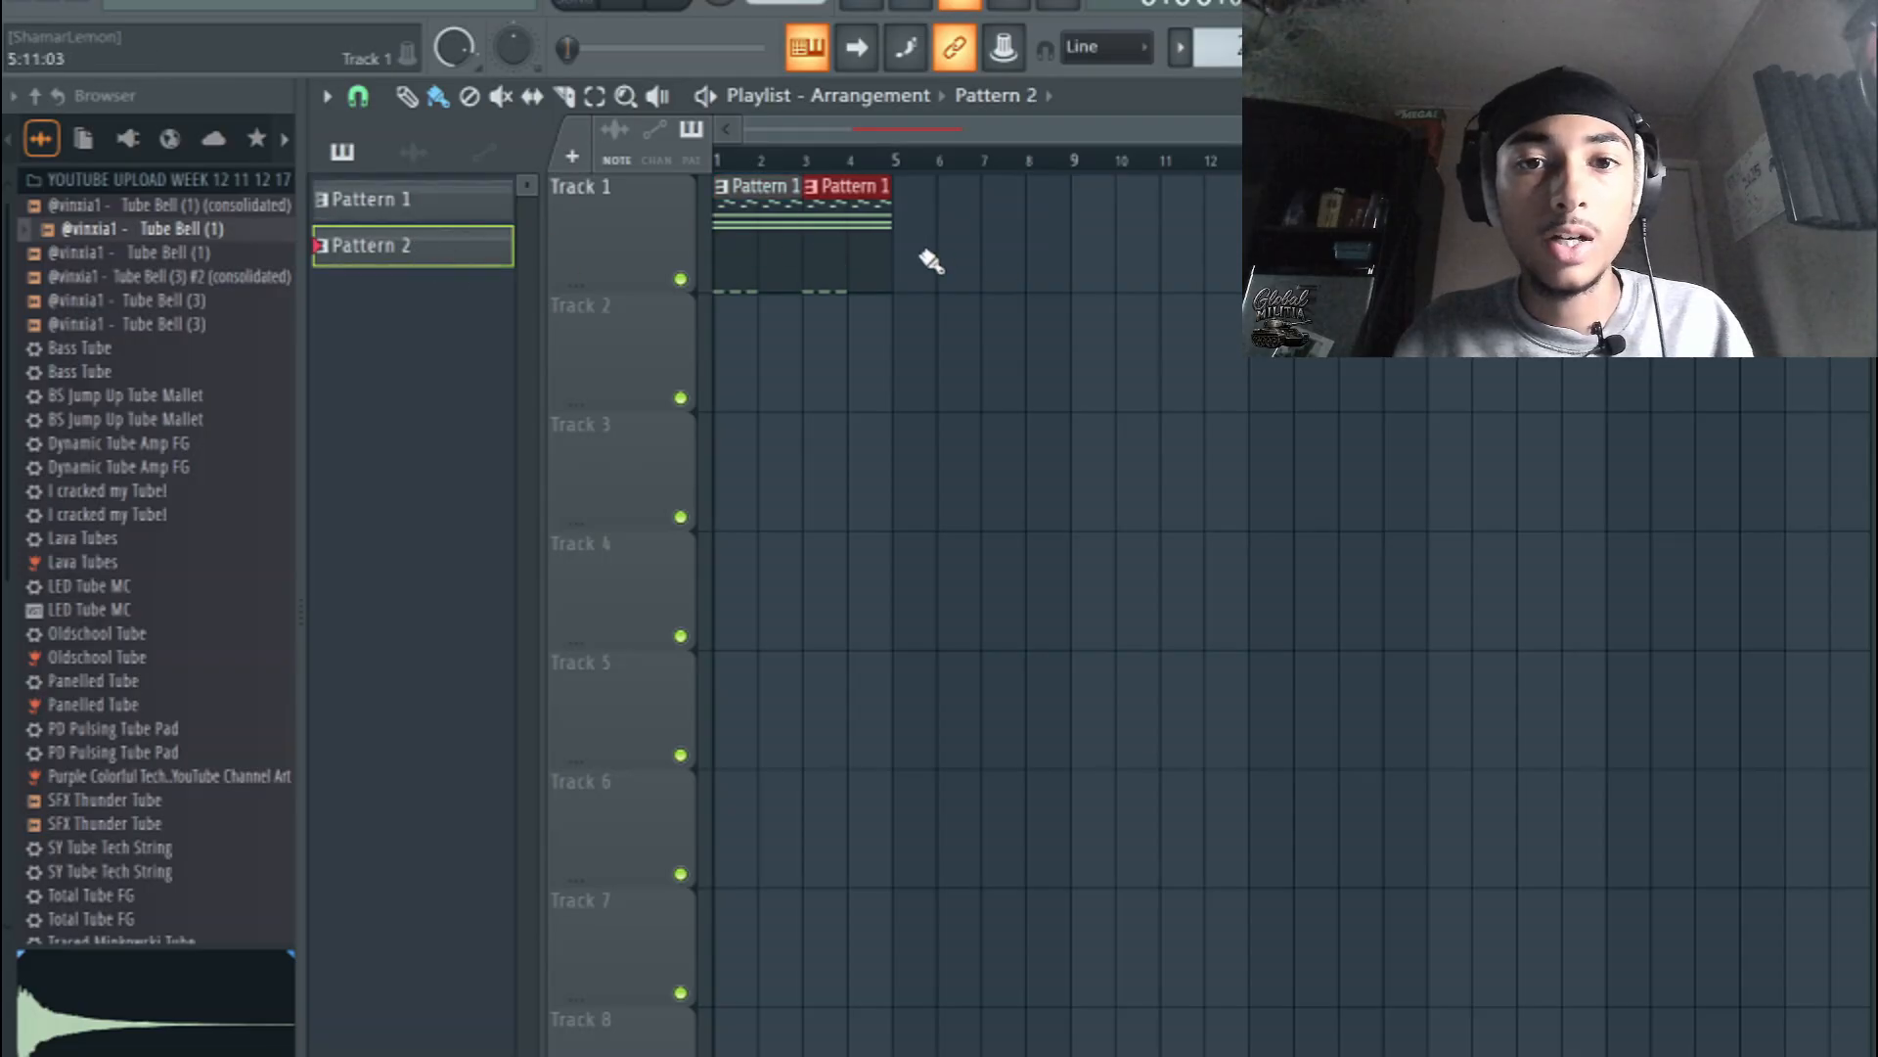
{"action": "left_click", "coordinate": [928, 260]}
{"action": "left_click", "coordinate": [995, 244]}
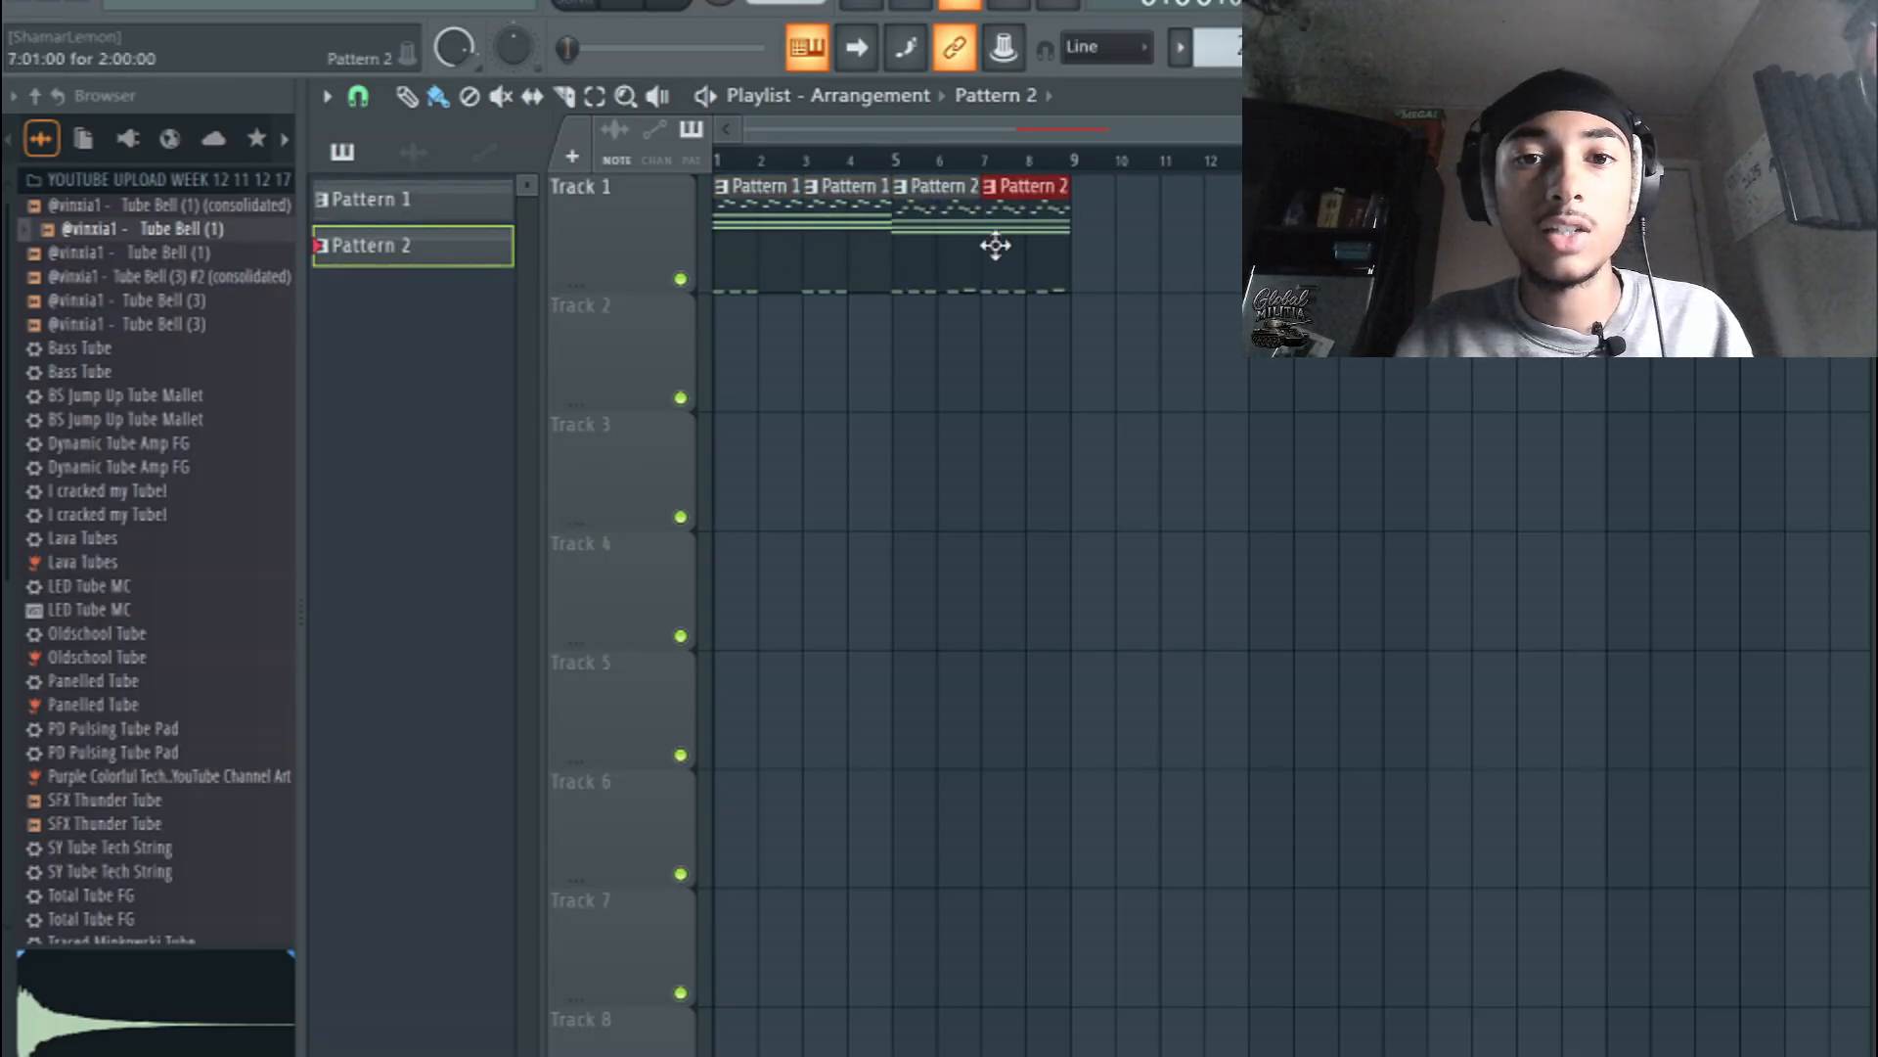
{"action": "key", "text": "space"}
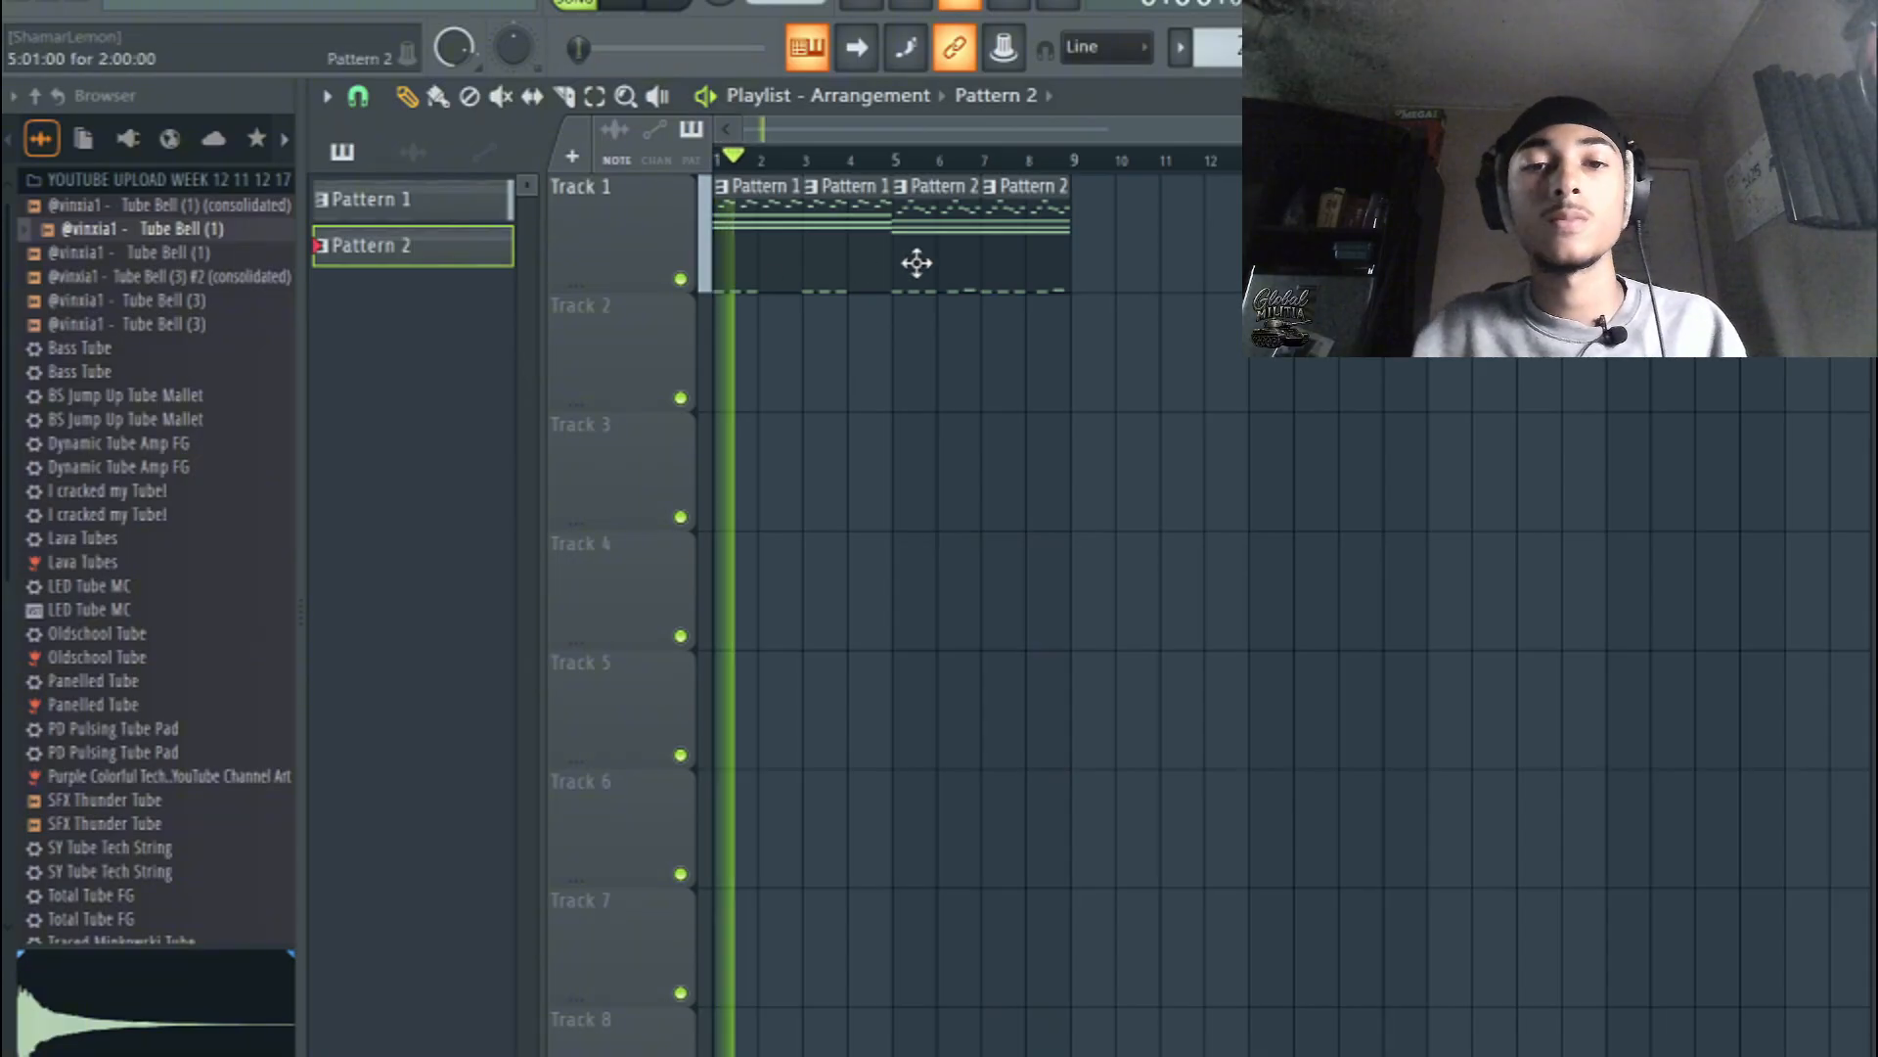
- Extend the Track 1 arrangement to four Pattern 1 clips over bars 1 to 8, with Pattern 2 clips starting at bar 9
{"action": "left_click_drag", "start_coordinate": [1006, 260], "coordinate": [1182, 265]}
{"action": "left_click_drag", "start_coordinate": [929, 255], "coordinate": [994, 257]}
{"action": "left_click", "coordinate": [863, 261]}
{"action": "left_click", "coordinate": [897, 253]}
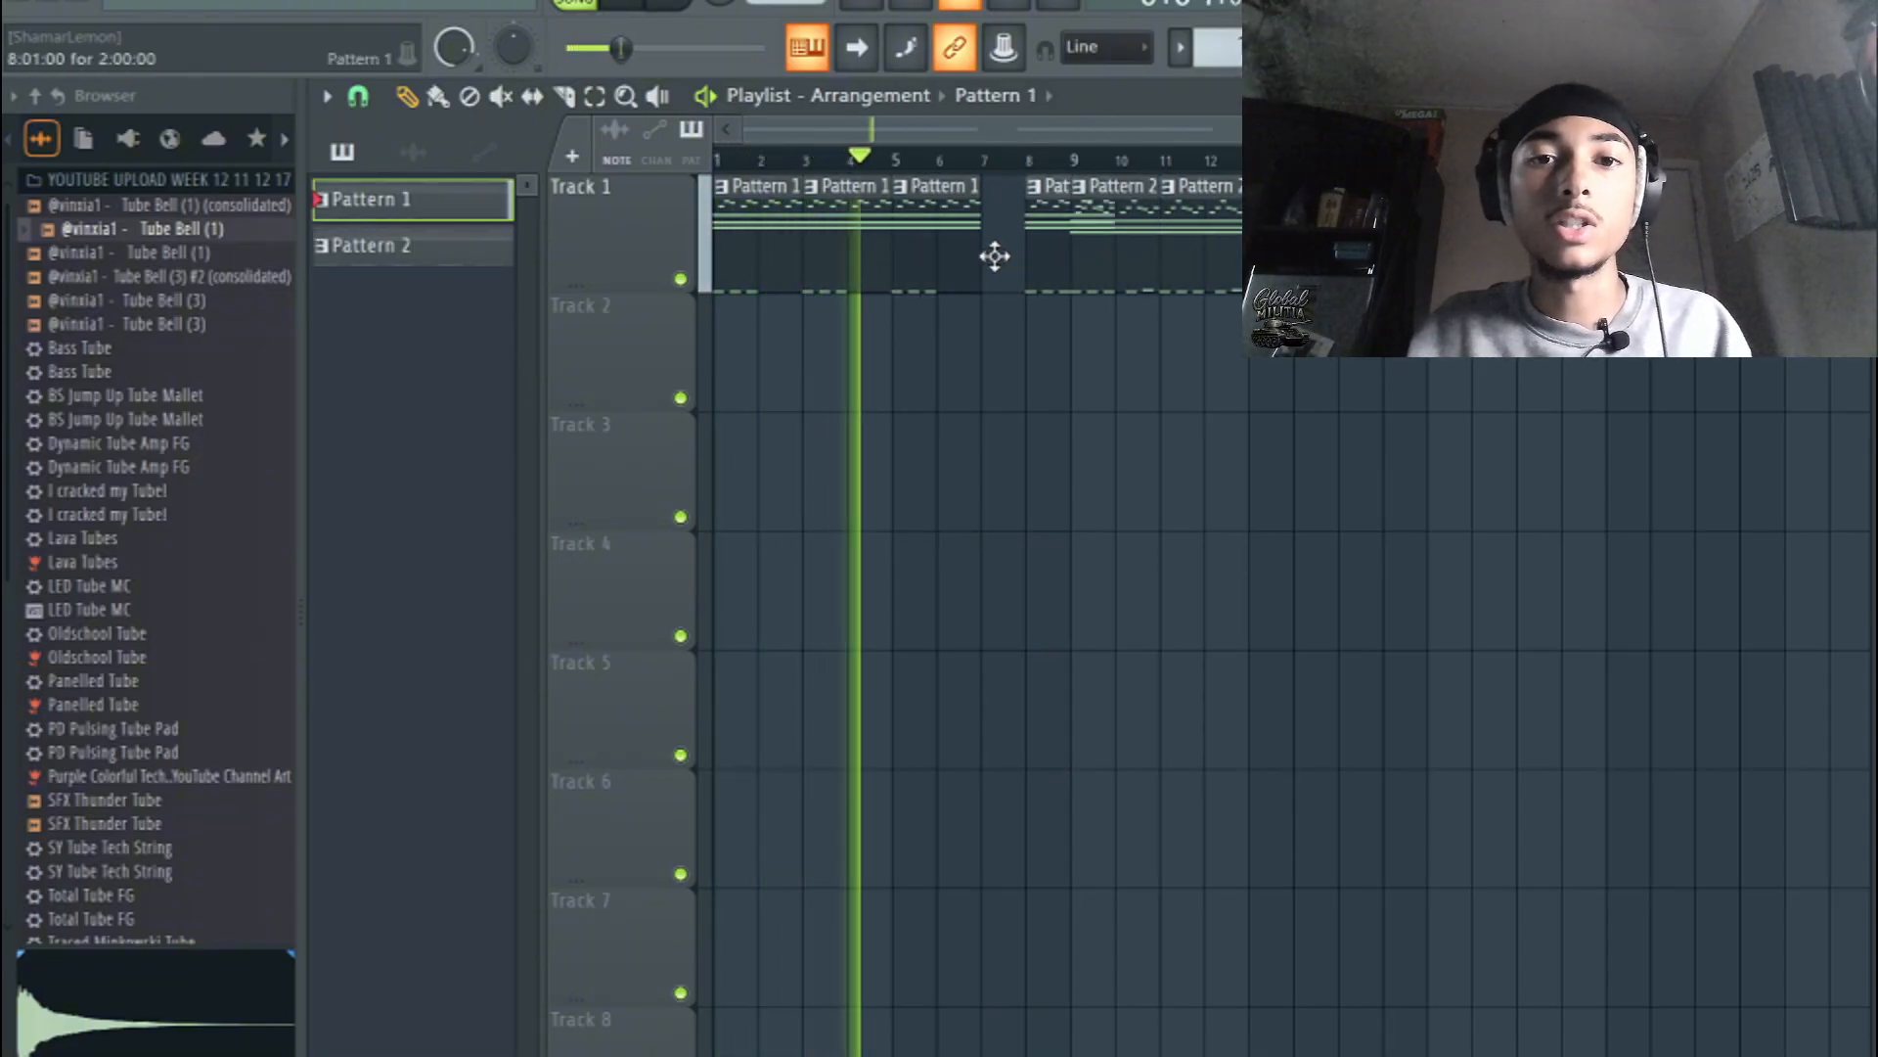
{"action": "left_click", "coordinate": [1133, 261]}
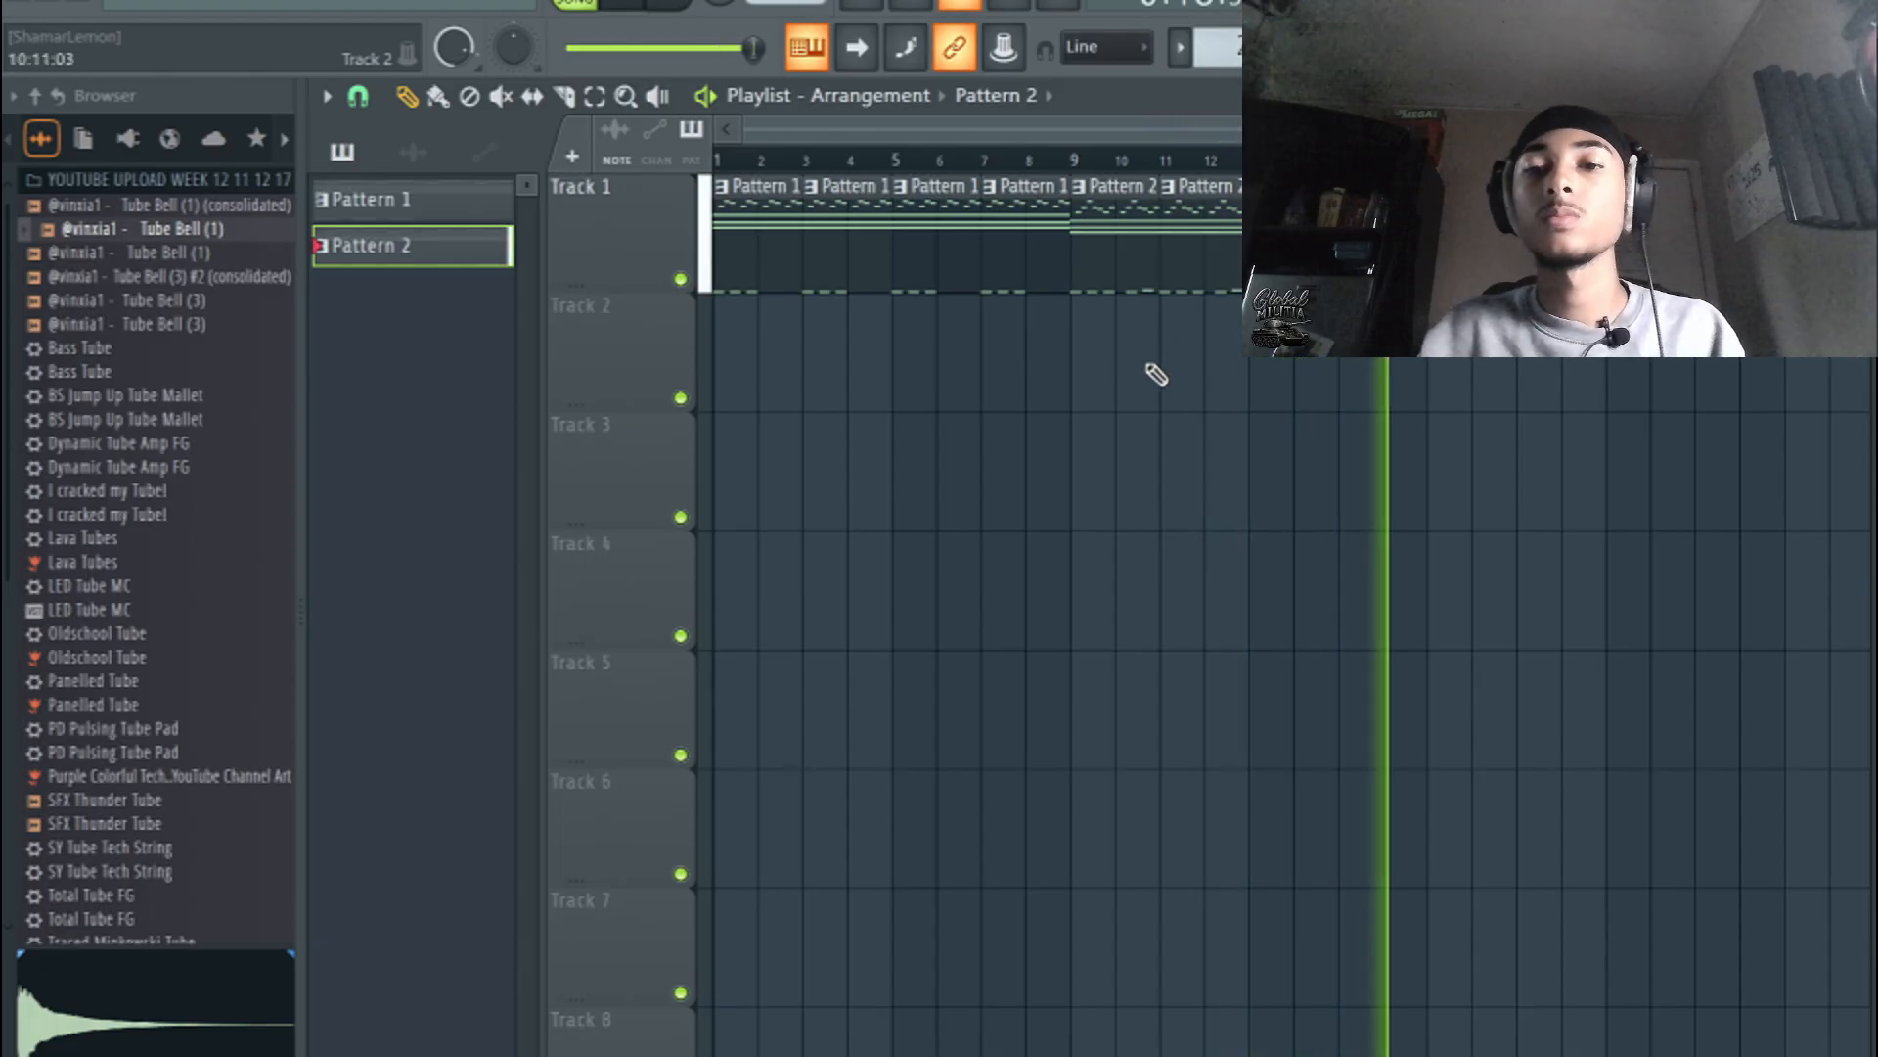
{"action": "key", "text": "space"}
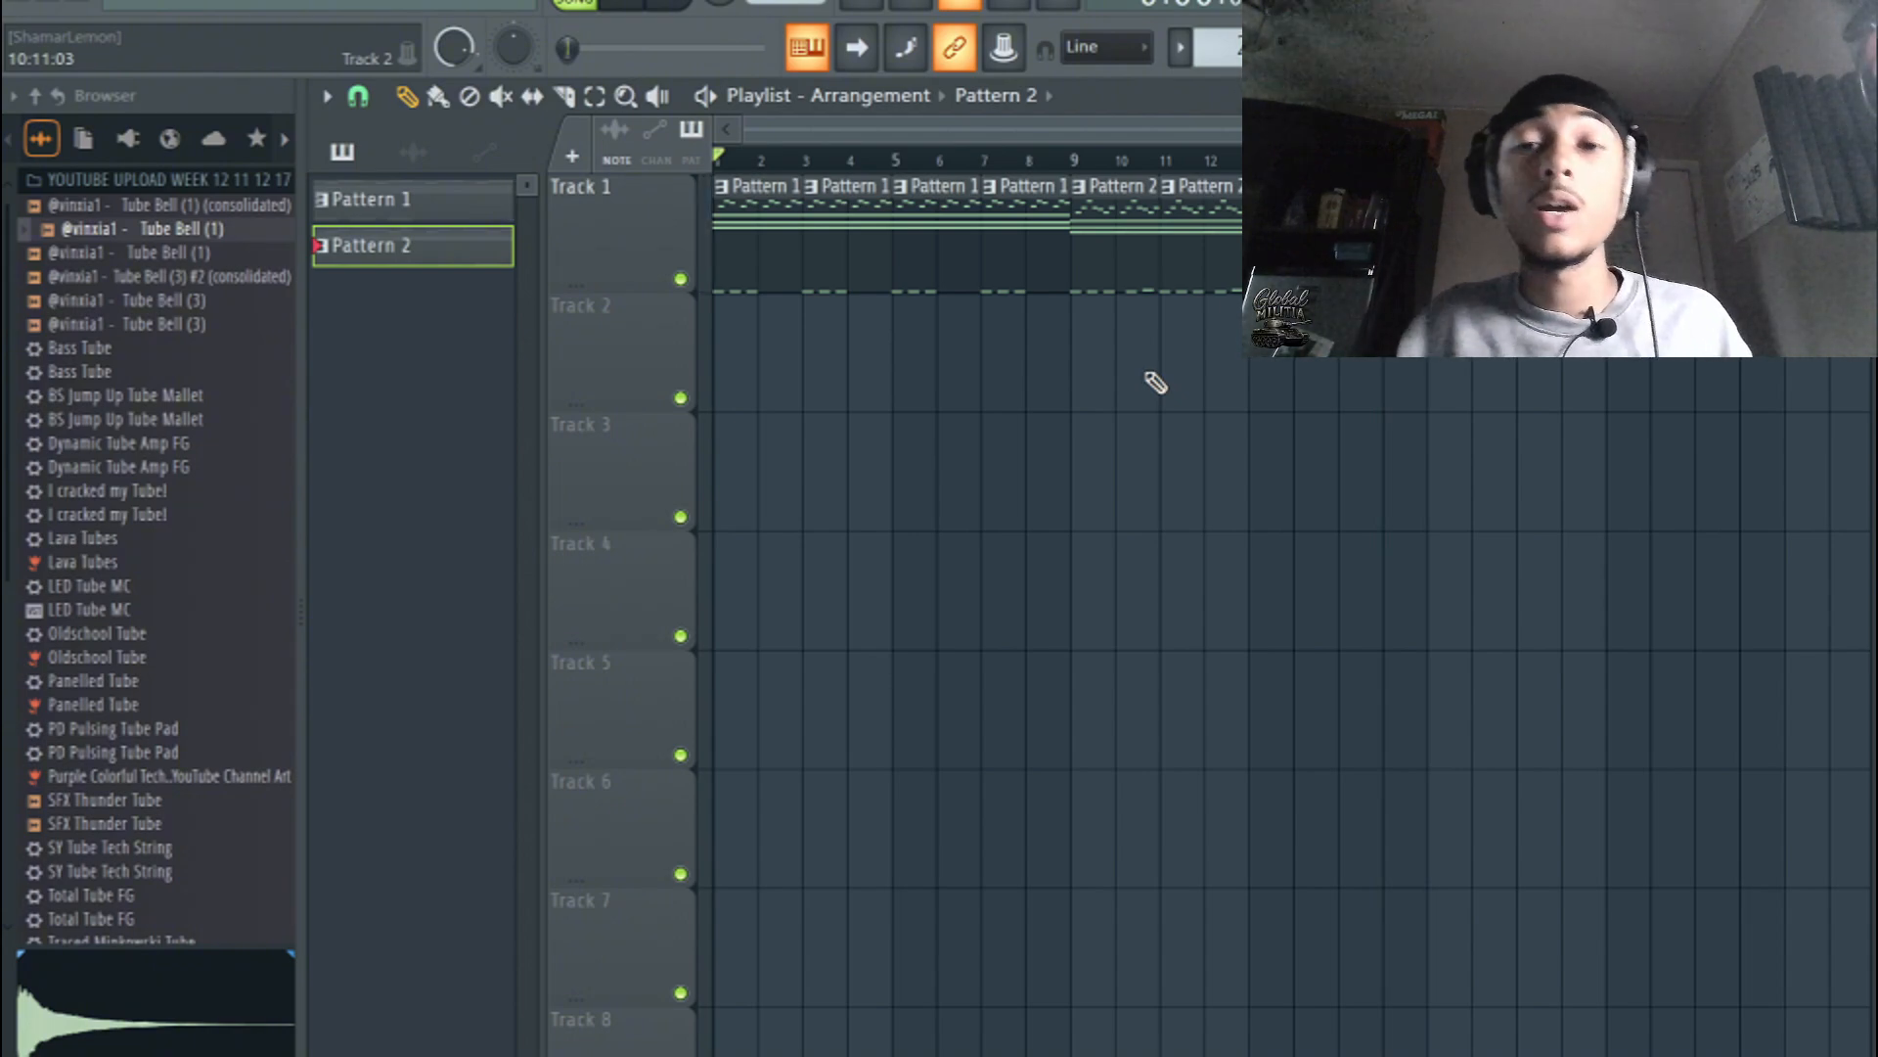
- Select all the channels and route them to consecutive mixer tracks starting from Insert 1
{"action": "key", "text": "F6"}
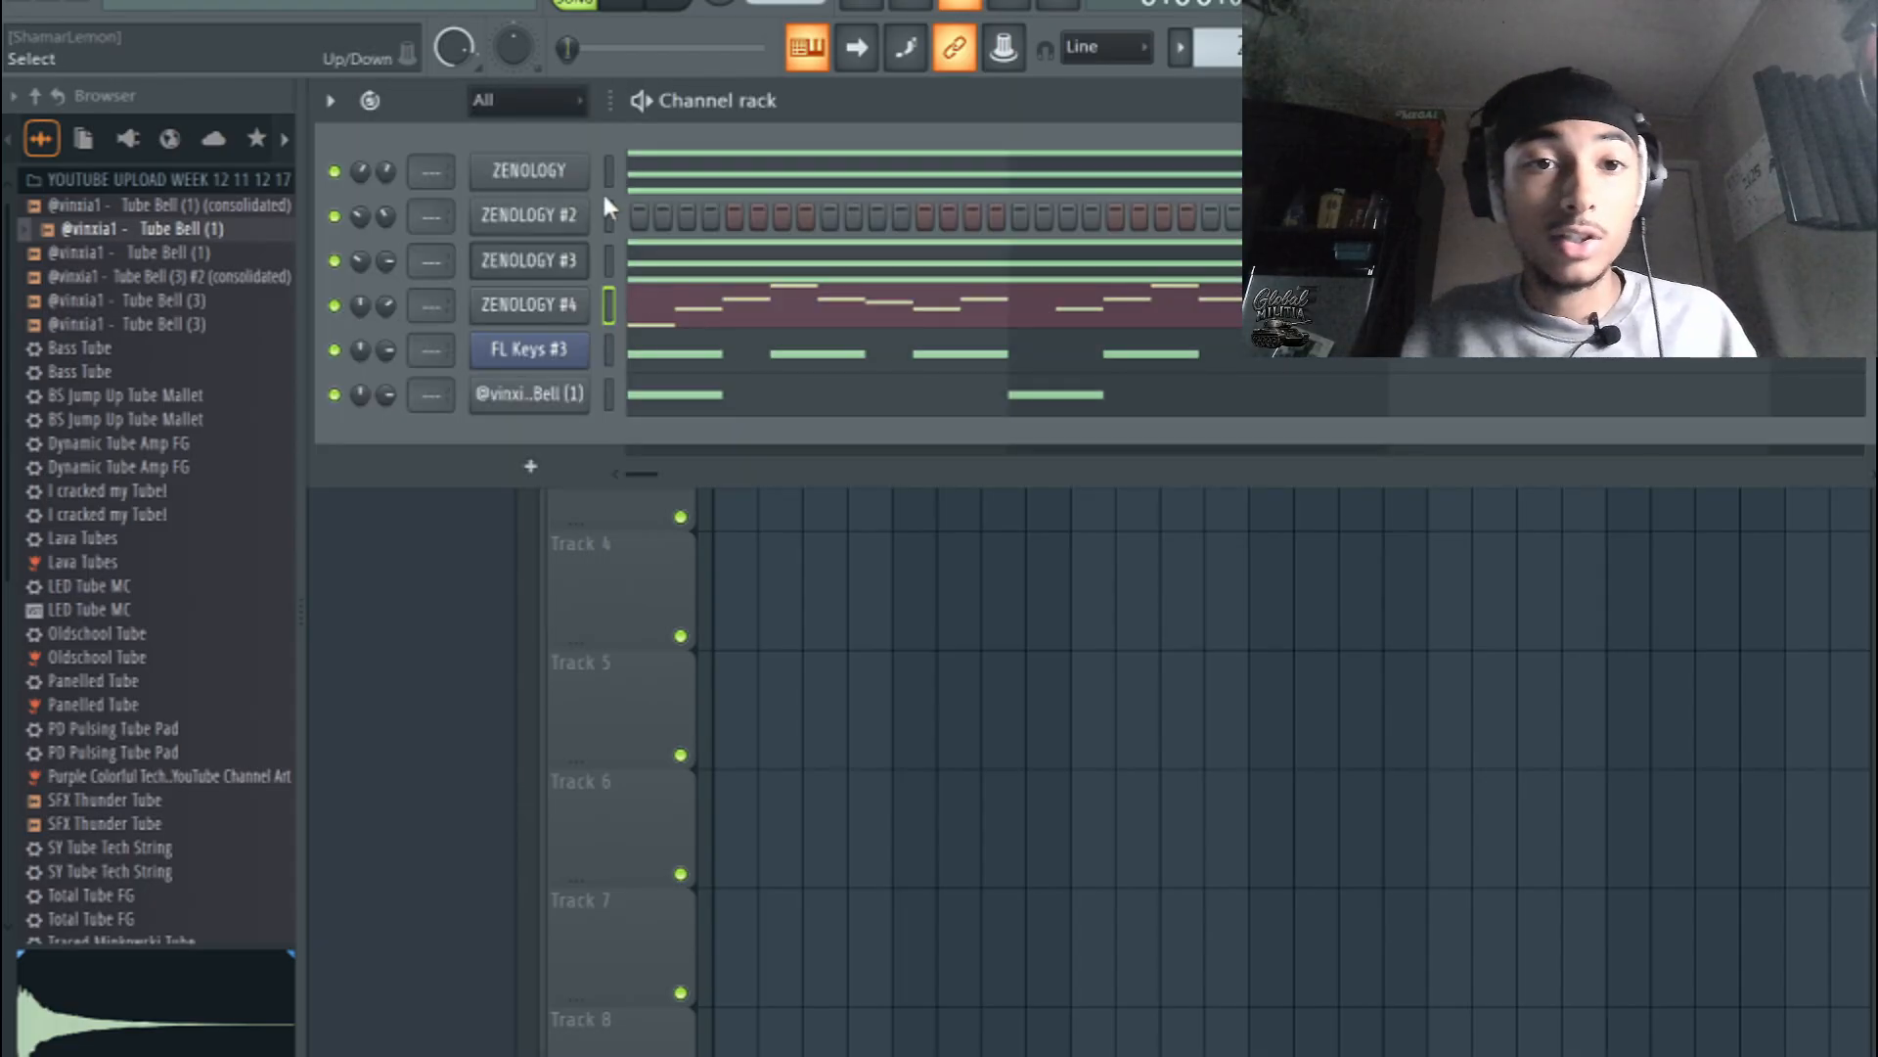
{"action": "key", "text": "F9"}
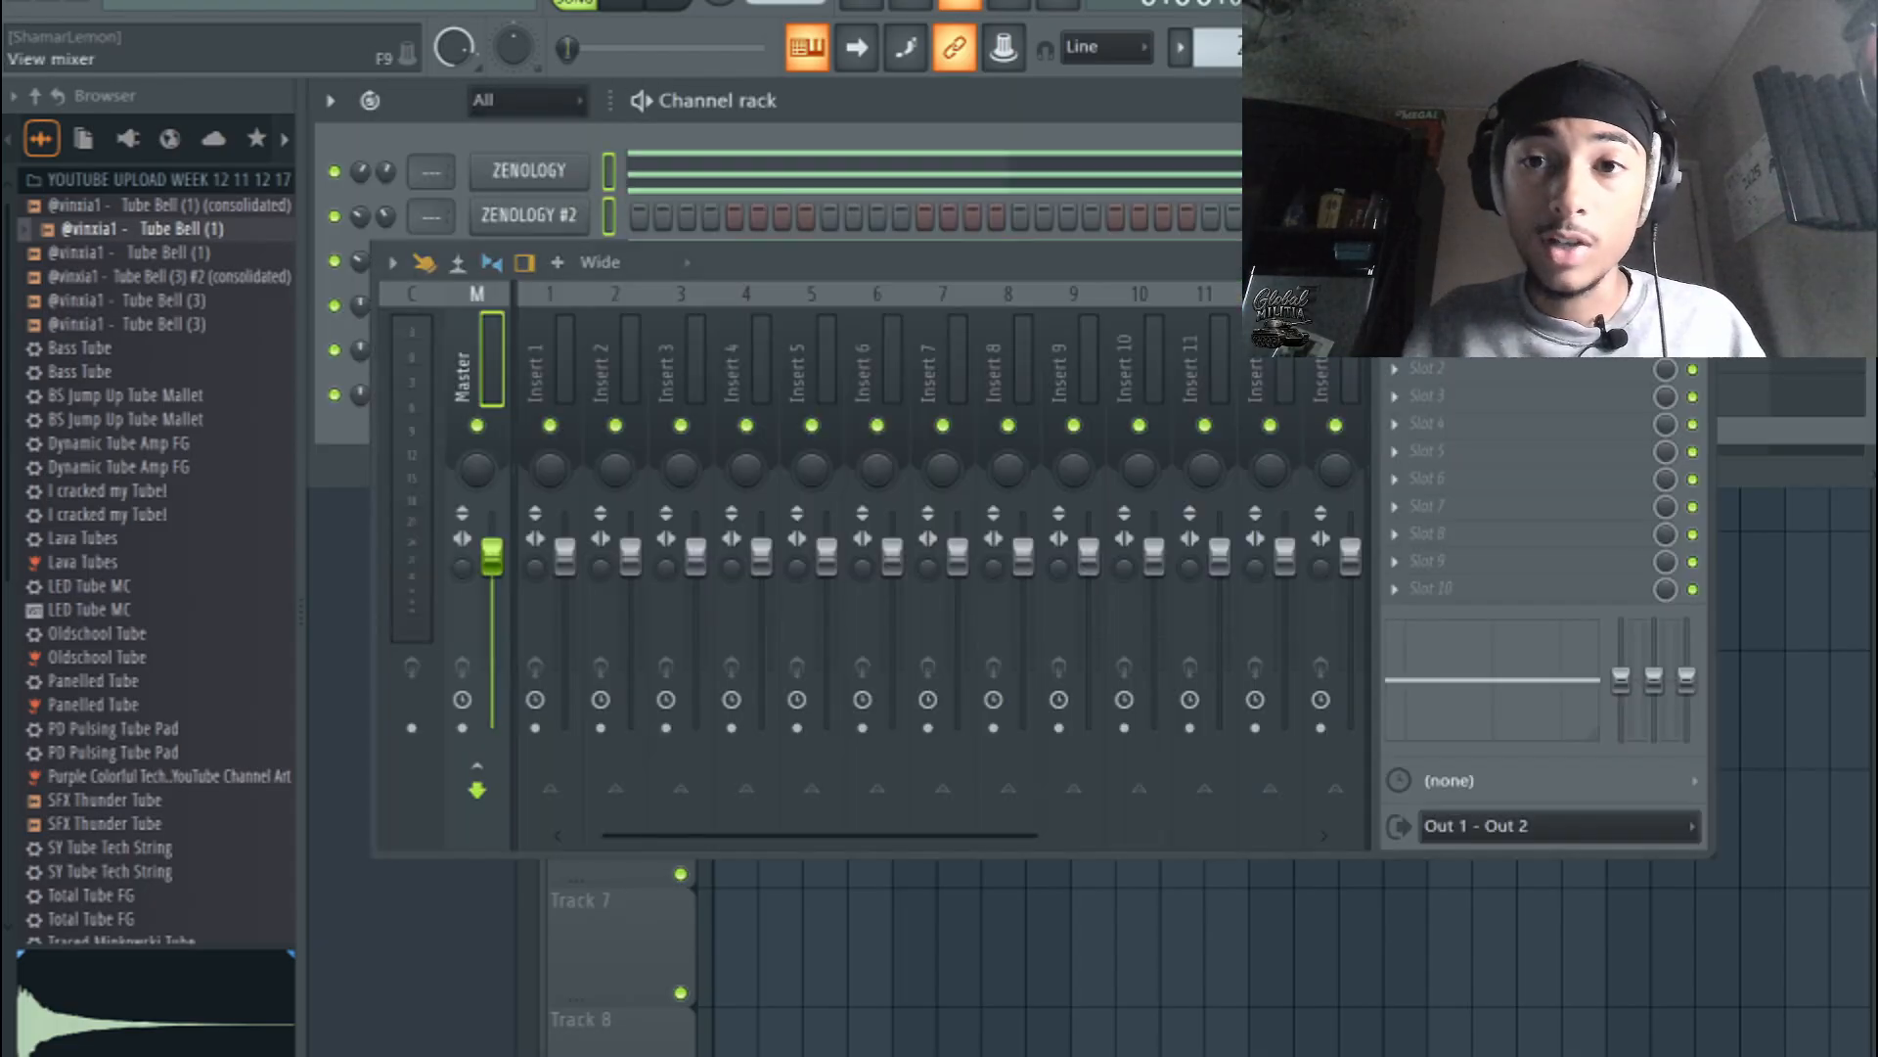
{"action": "left_click", "coordinate": [543, 367]}
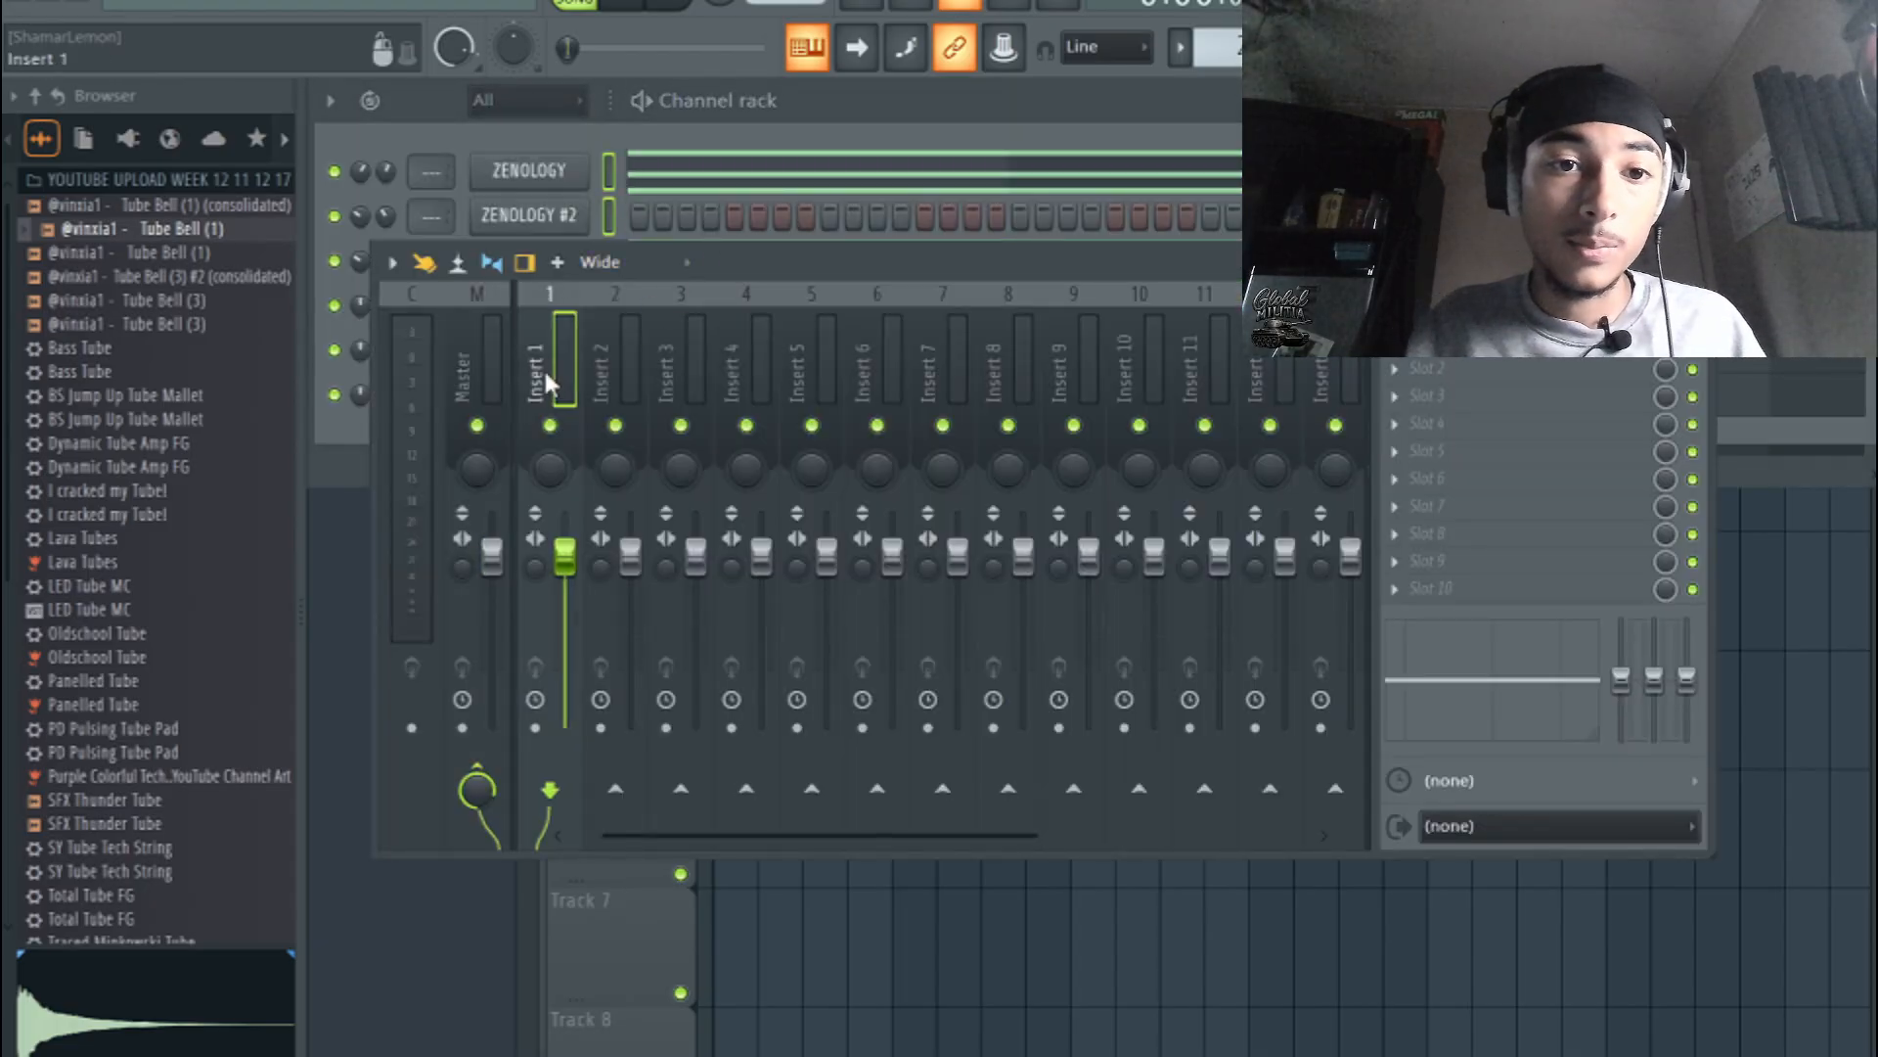
{"action": "left_click", "coordinate": [391, 263]}
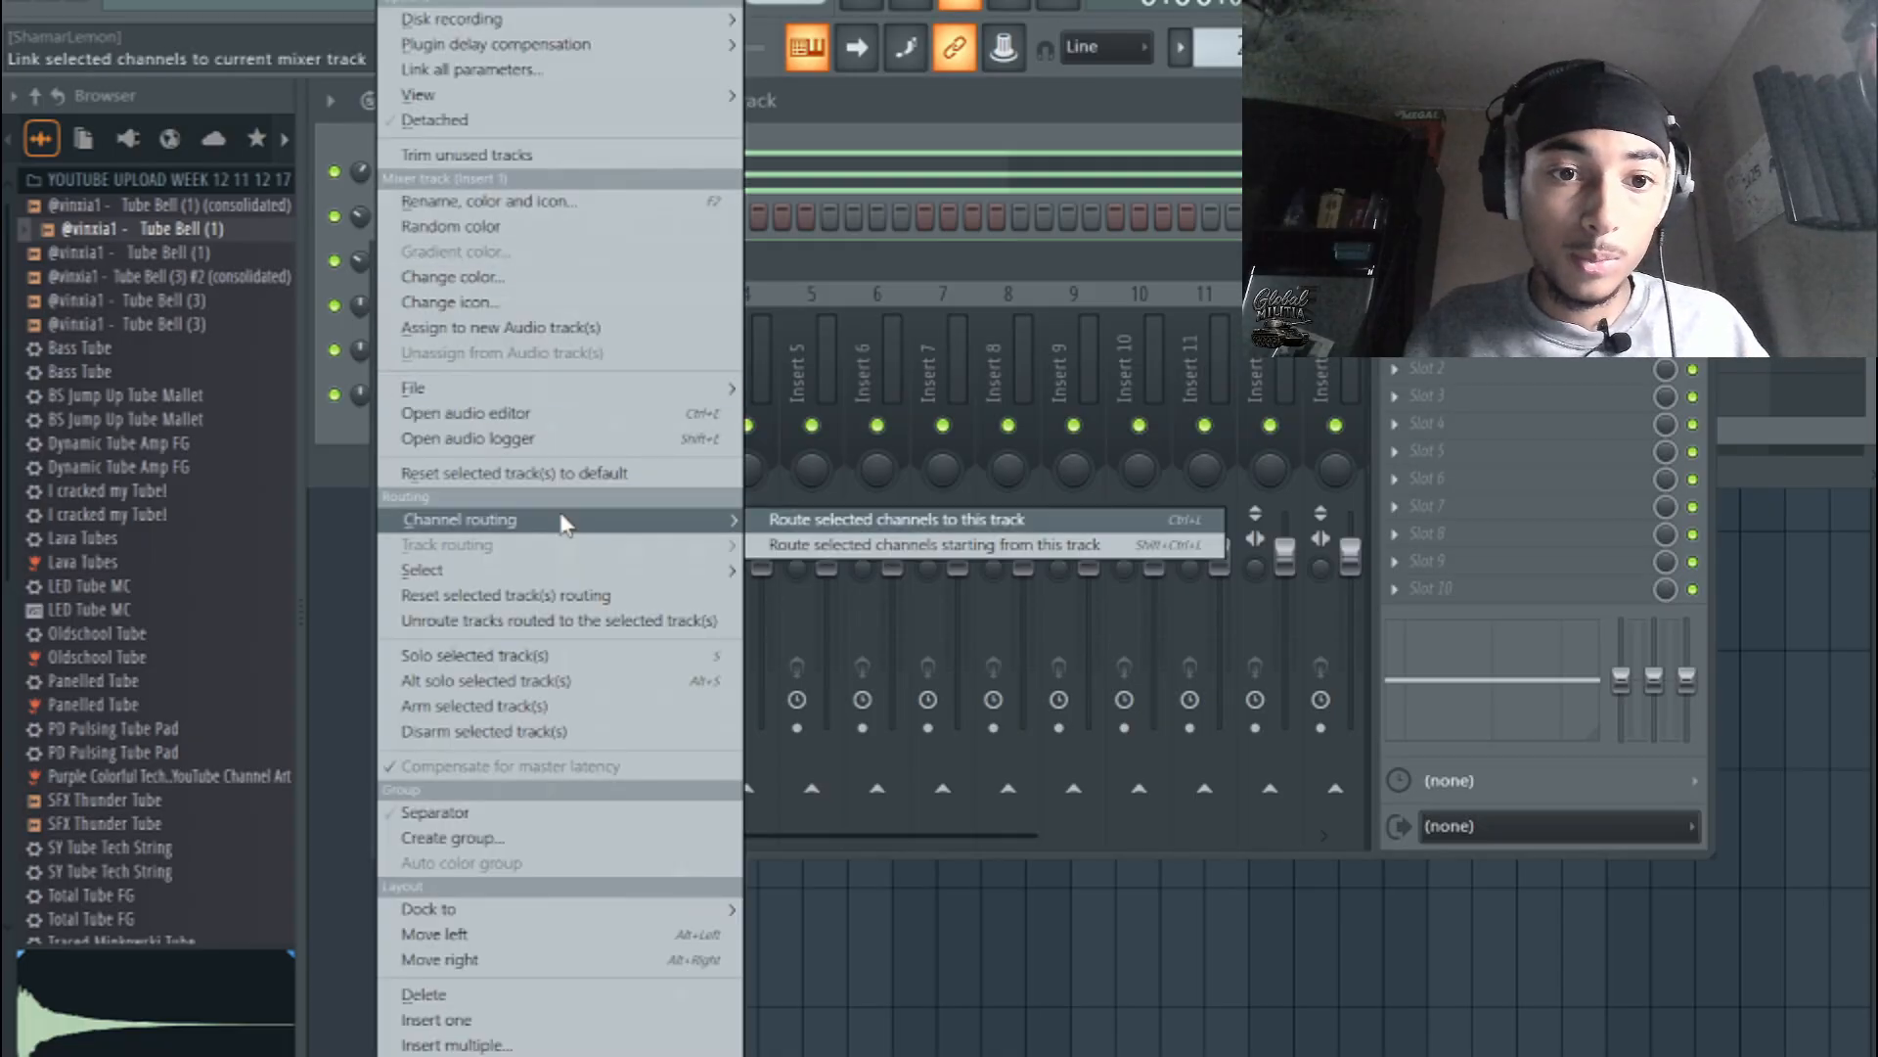
{"action": "left_click", "coordinate": [839, 540]}
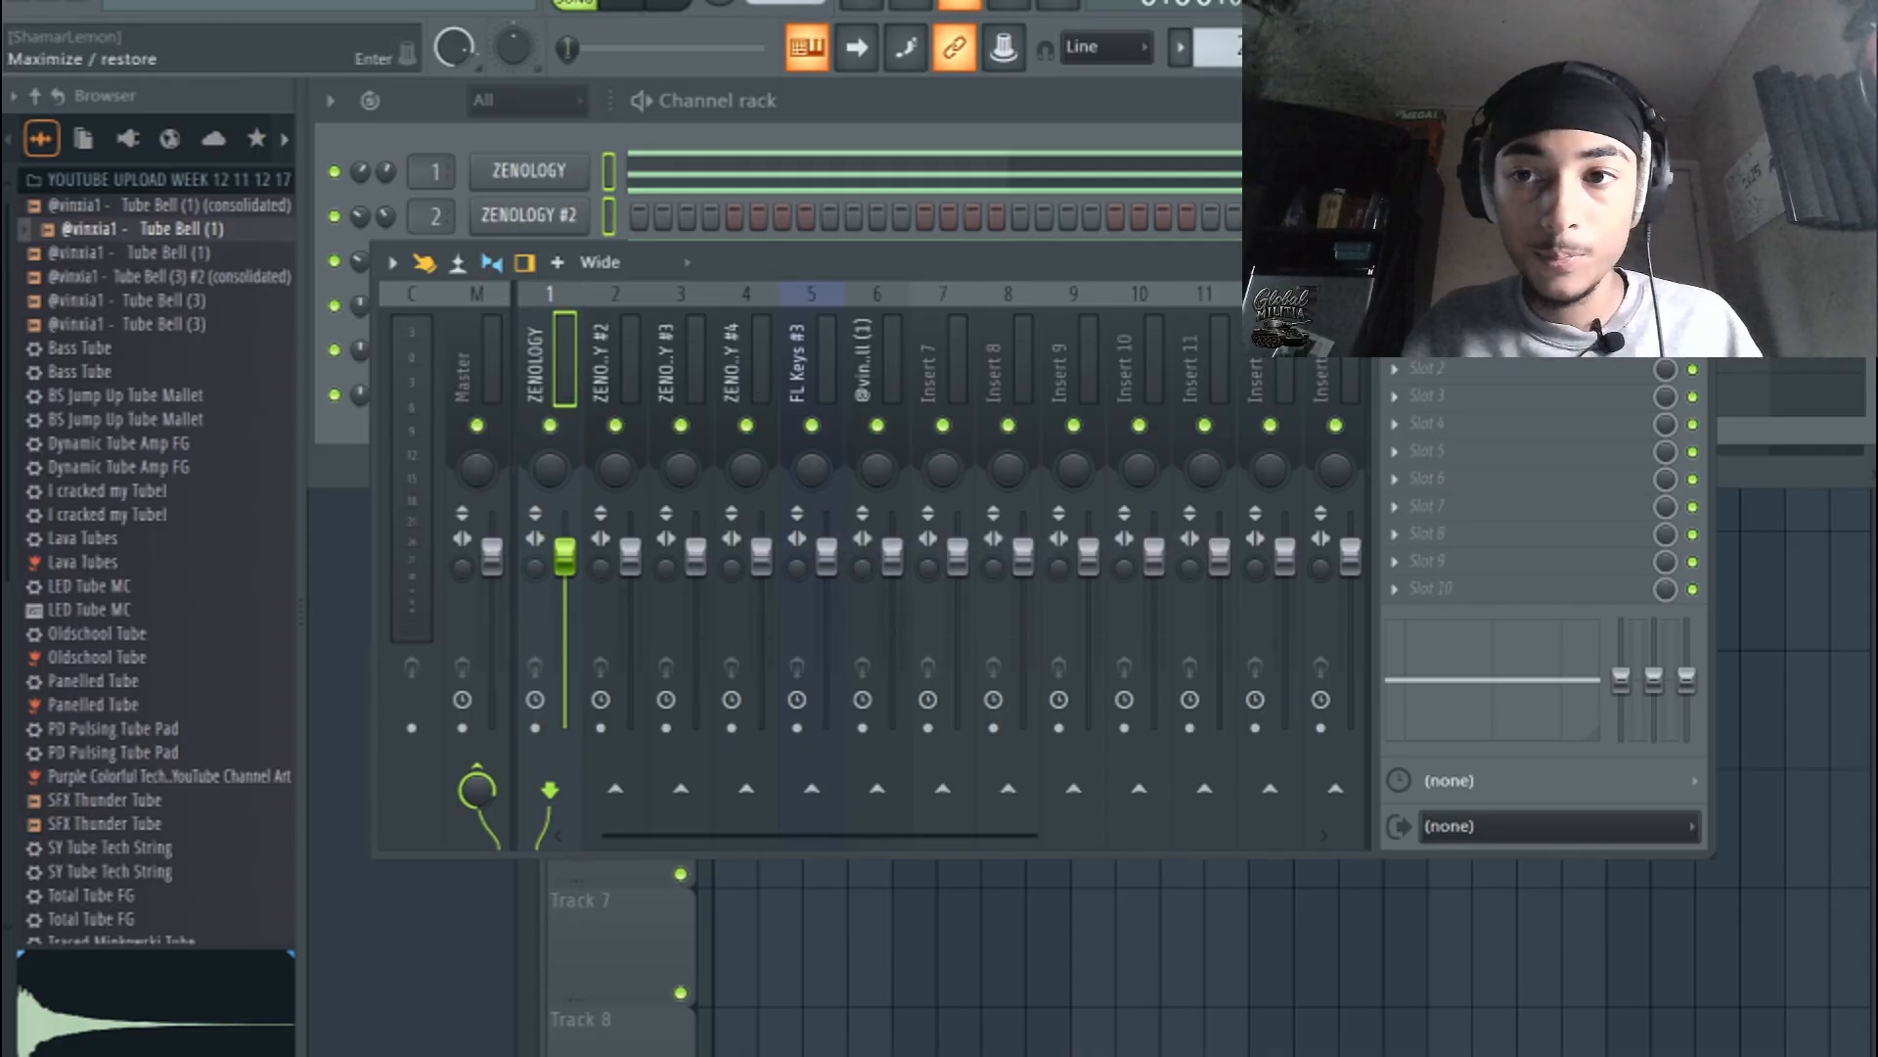
- Clear the workspace down to the mixer, hiding the browser along with the other open windows
{"action": "left_click", "coordinate": [1856, 99]}
{"action": "left_click", "coordinate": [1856, 97]}
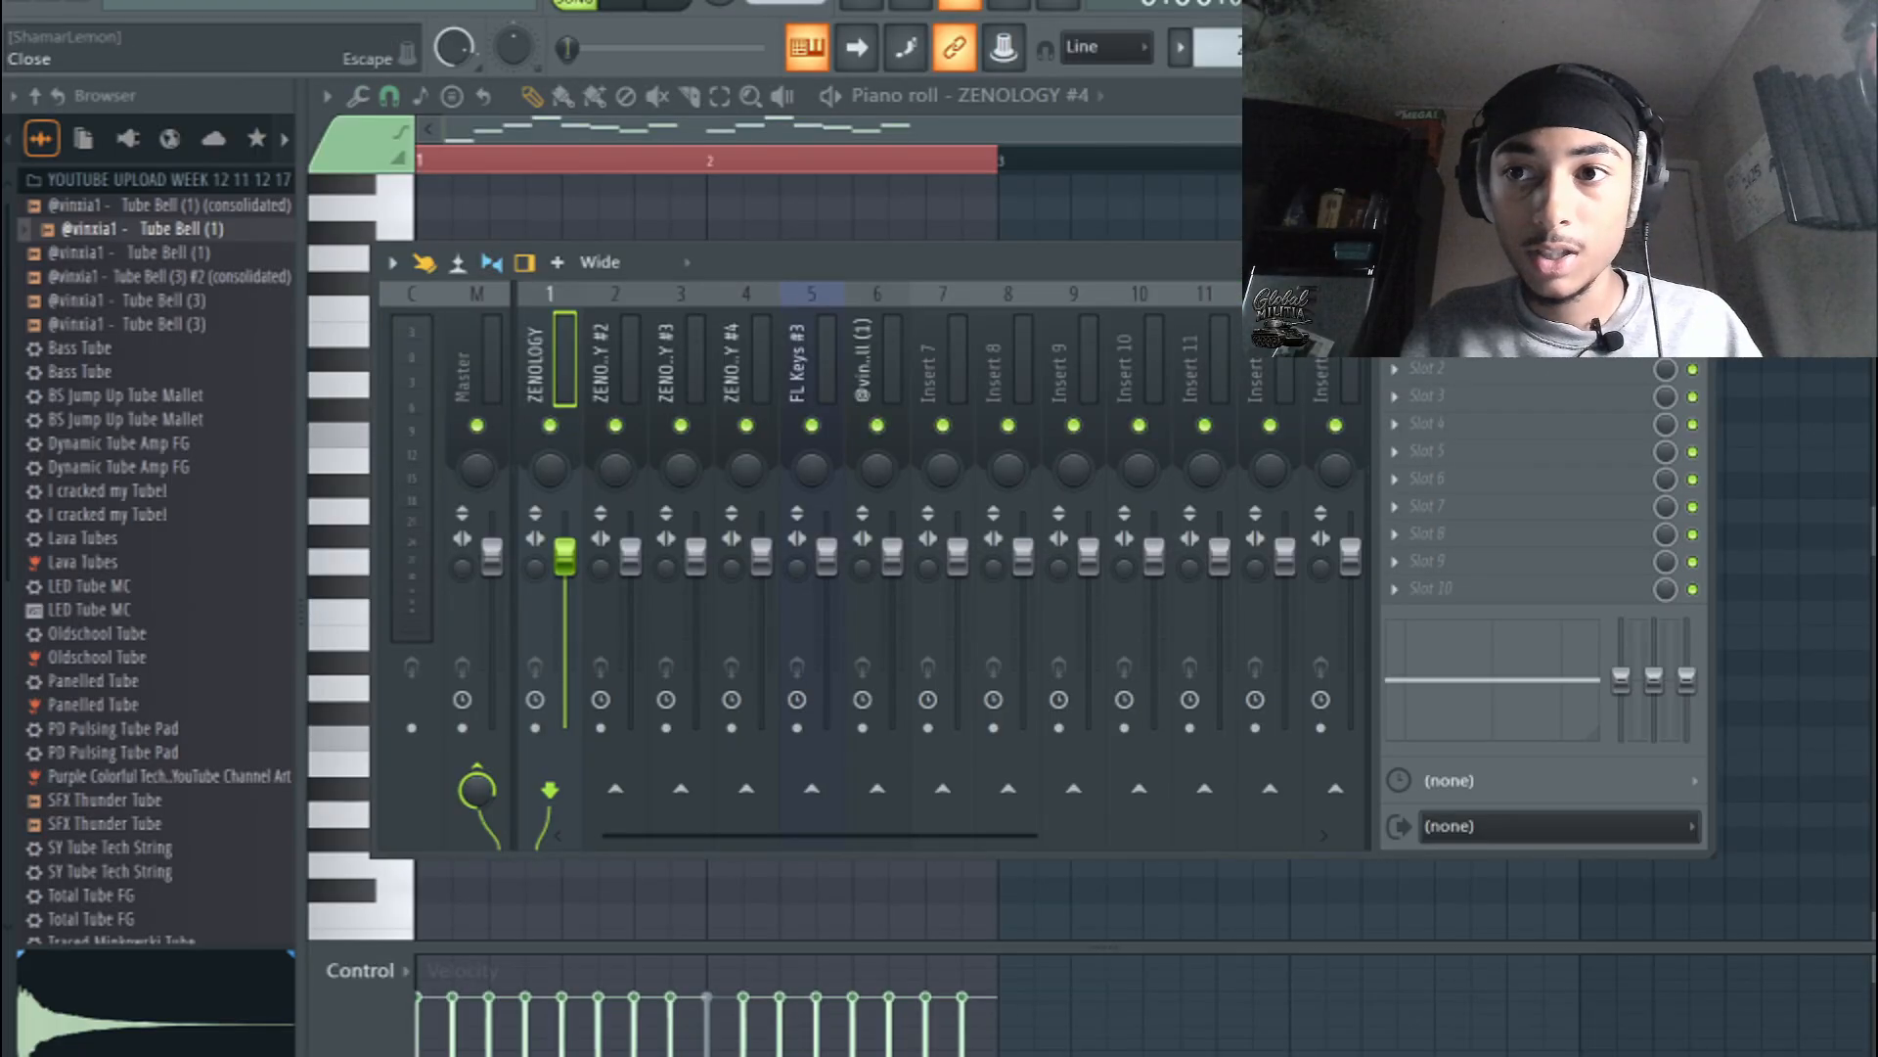
{"action": "left_click", "coordinate": [1856, 97]}
{"action": "left_click_drag", "start_coordinate": [1805, 343], "coordinate": [1359, 402]}
{"action": "left_click", "coordinate": [1501, 399]}
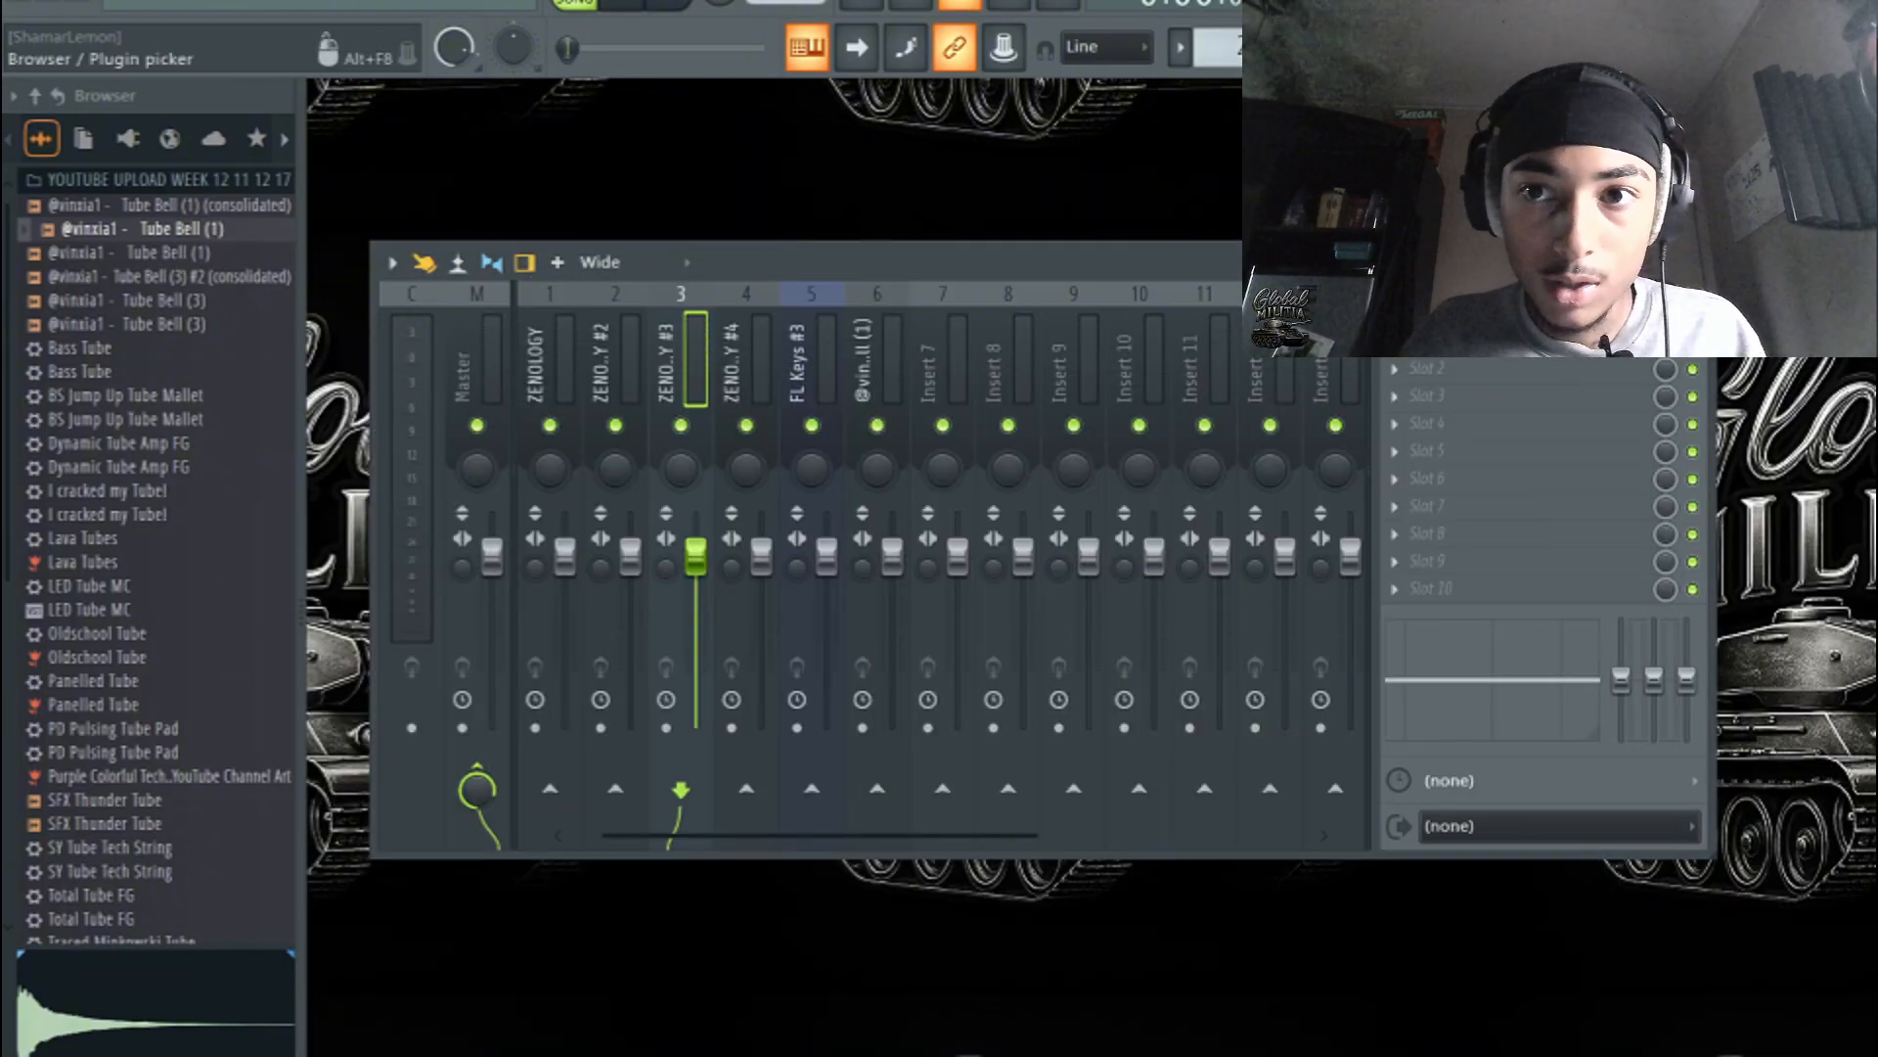
{"action": "left_click", "coordinate": [1624, 47]}
{"action": "left_click_drag", "start_coordinate": [810, 280], "coordinate": [1175, 279]}
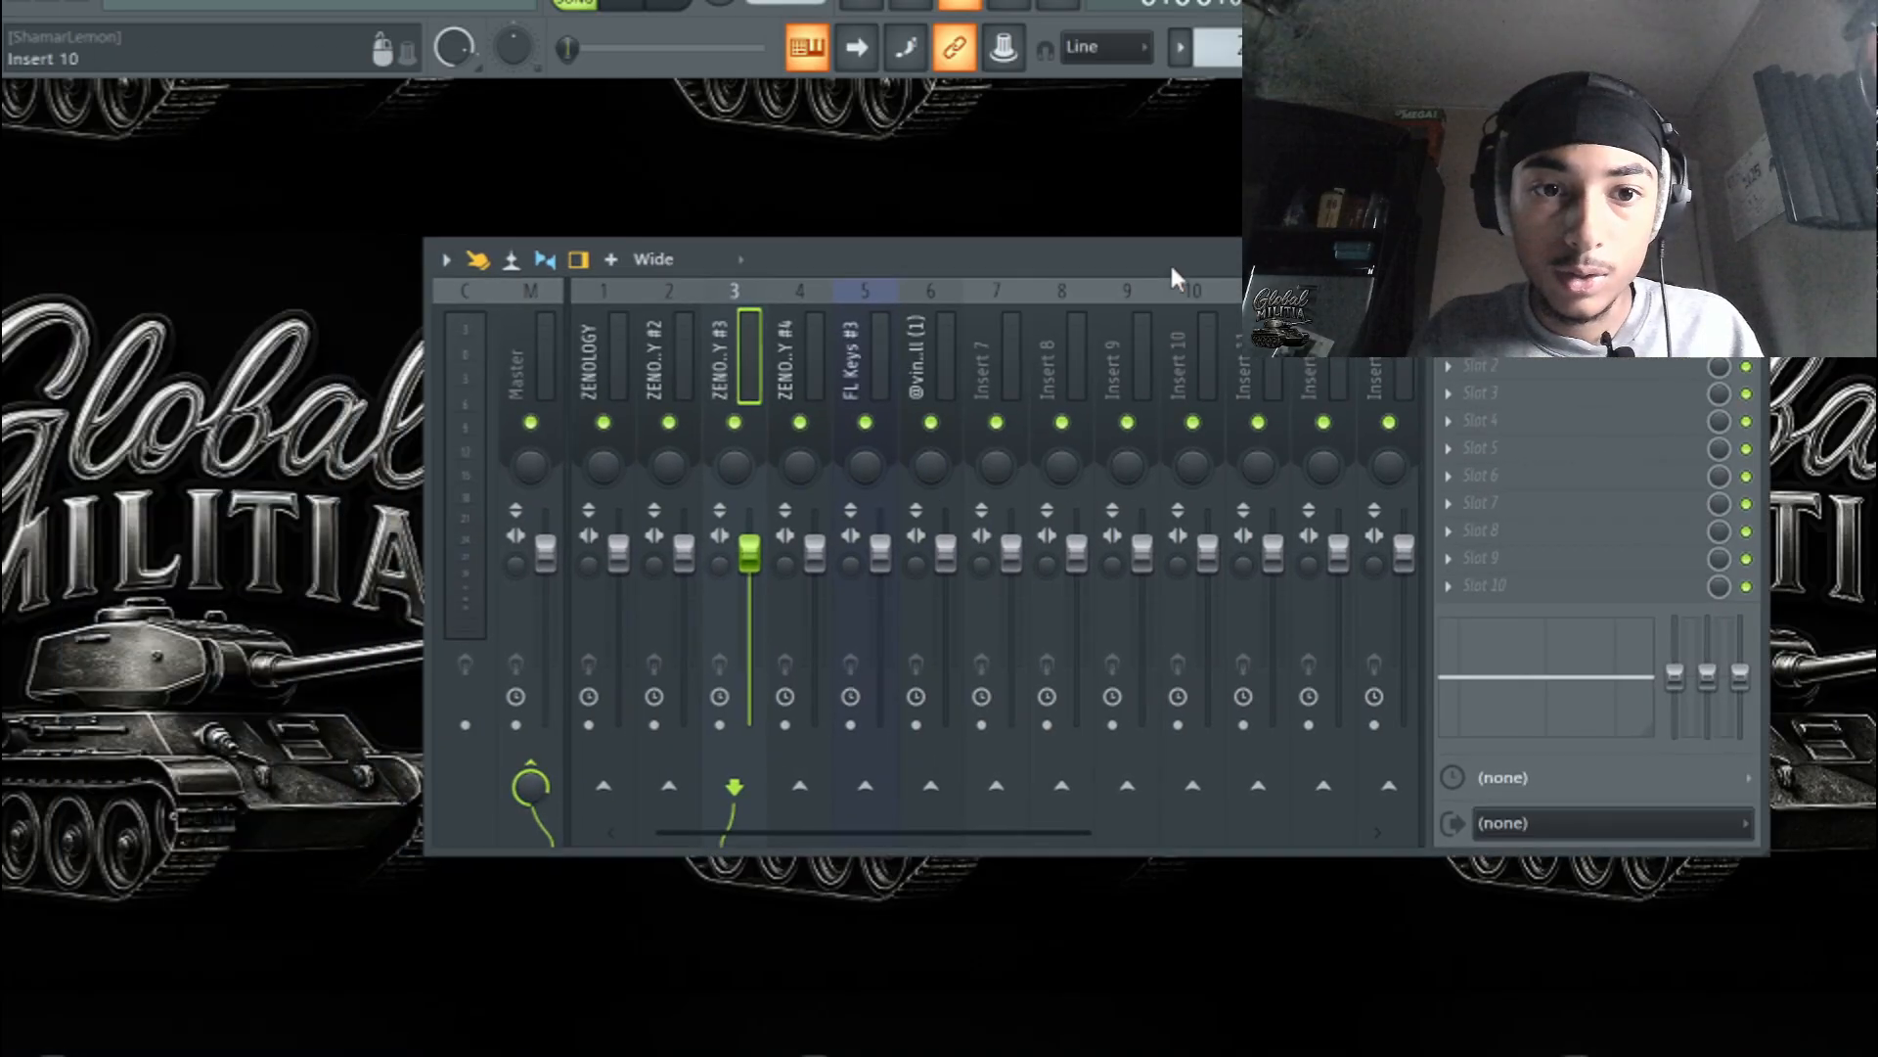
- Load SSL X-DynEQ into slot 1 of the ZENOLOGY mixer track
{"action": "left_click", "coordinate": [631, 370]}
{"action": "left_click", "coordinate": [1449, 342]}
{"action": "mouse_move", "coordinate": [1484, 365]}
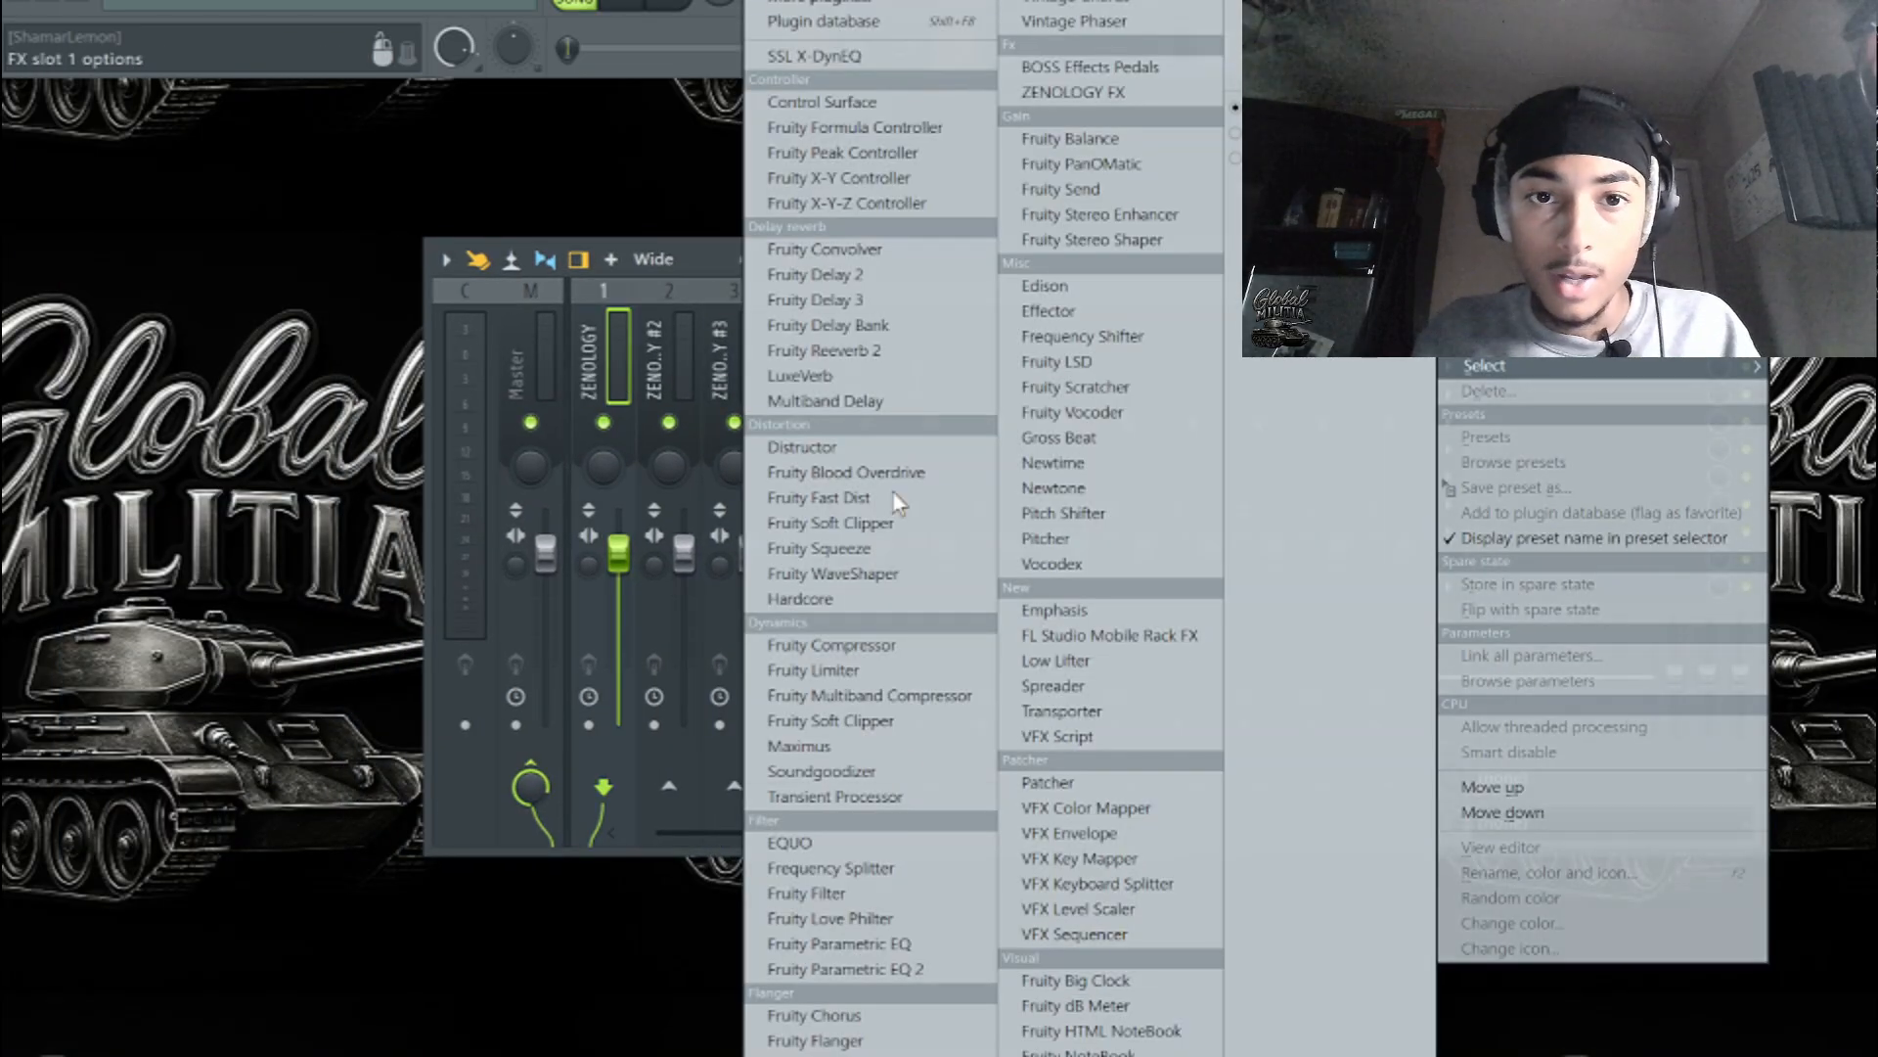
{"action": "left_click", "coordinate": [870, 56]}
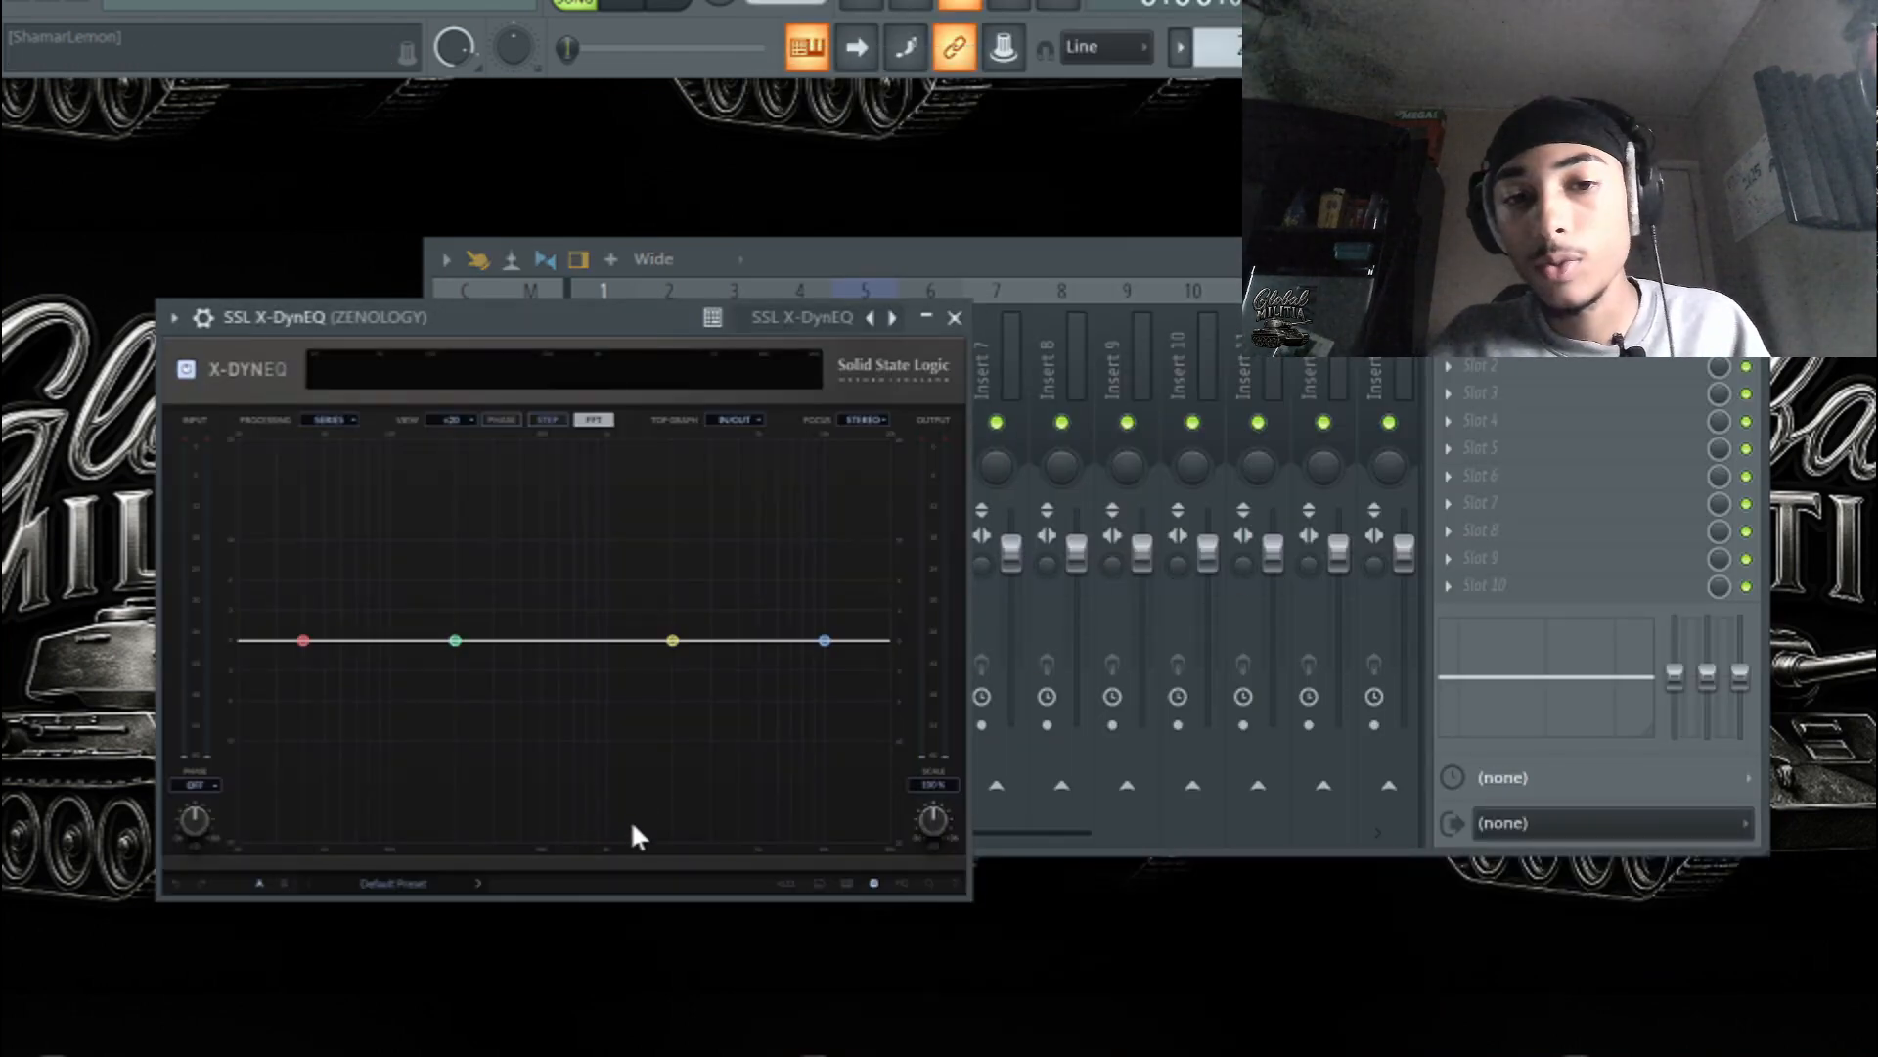
- Add Fruity Parametric EQ 2 in slot 10 of the ZENOLOGY track, try a slight band 7 high-shelf boost, and disable the effect
{"action": "left_click", "coordinate": [1489, 601]}
{"action": "mouse_move", "coordinate": [1478, 537]}
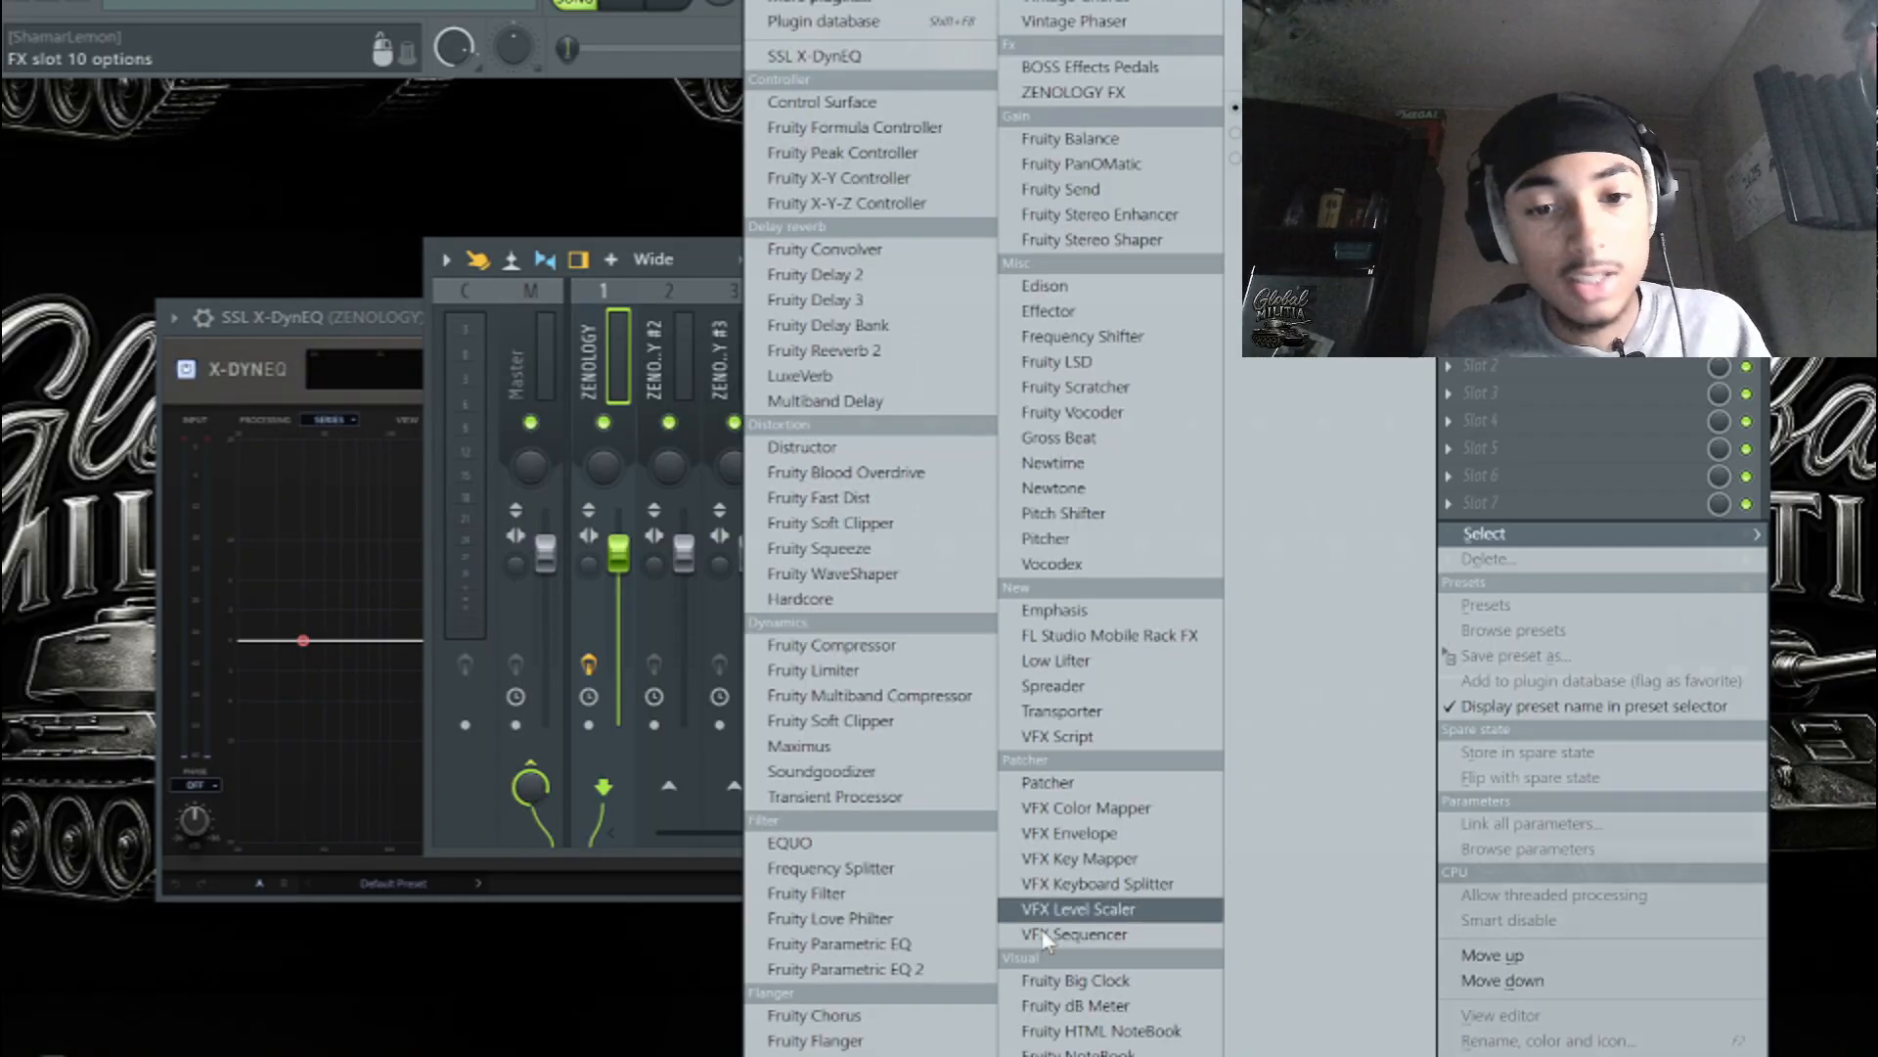
{"action": "left_click", "coordinate": [924, 975]}
{"action": "mouse_move", "coordinate": [831, 608]}
{"action": "left_mouse_down"}
{"action": "mouse_move", "coordinate": [676, 470]}
{"action": "mouse_move", "coordinate": [640, 506]}
{"action": "mouse_move", "coordinate": [662, 600]}
{"action": "mouse_move", "coordinate": [737, 561]}
{"action": "mouse_move", "coordinate": [815, 601]}
{"action": "left_mouse_up"}
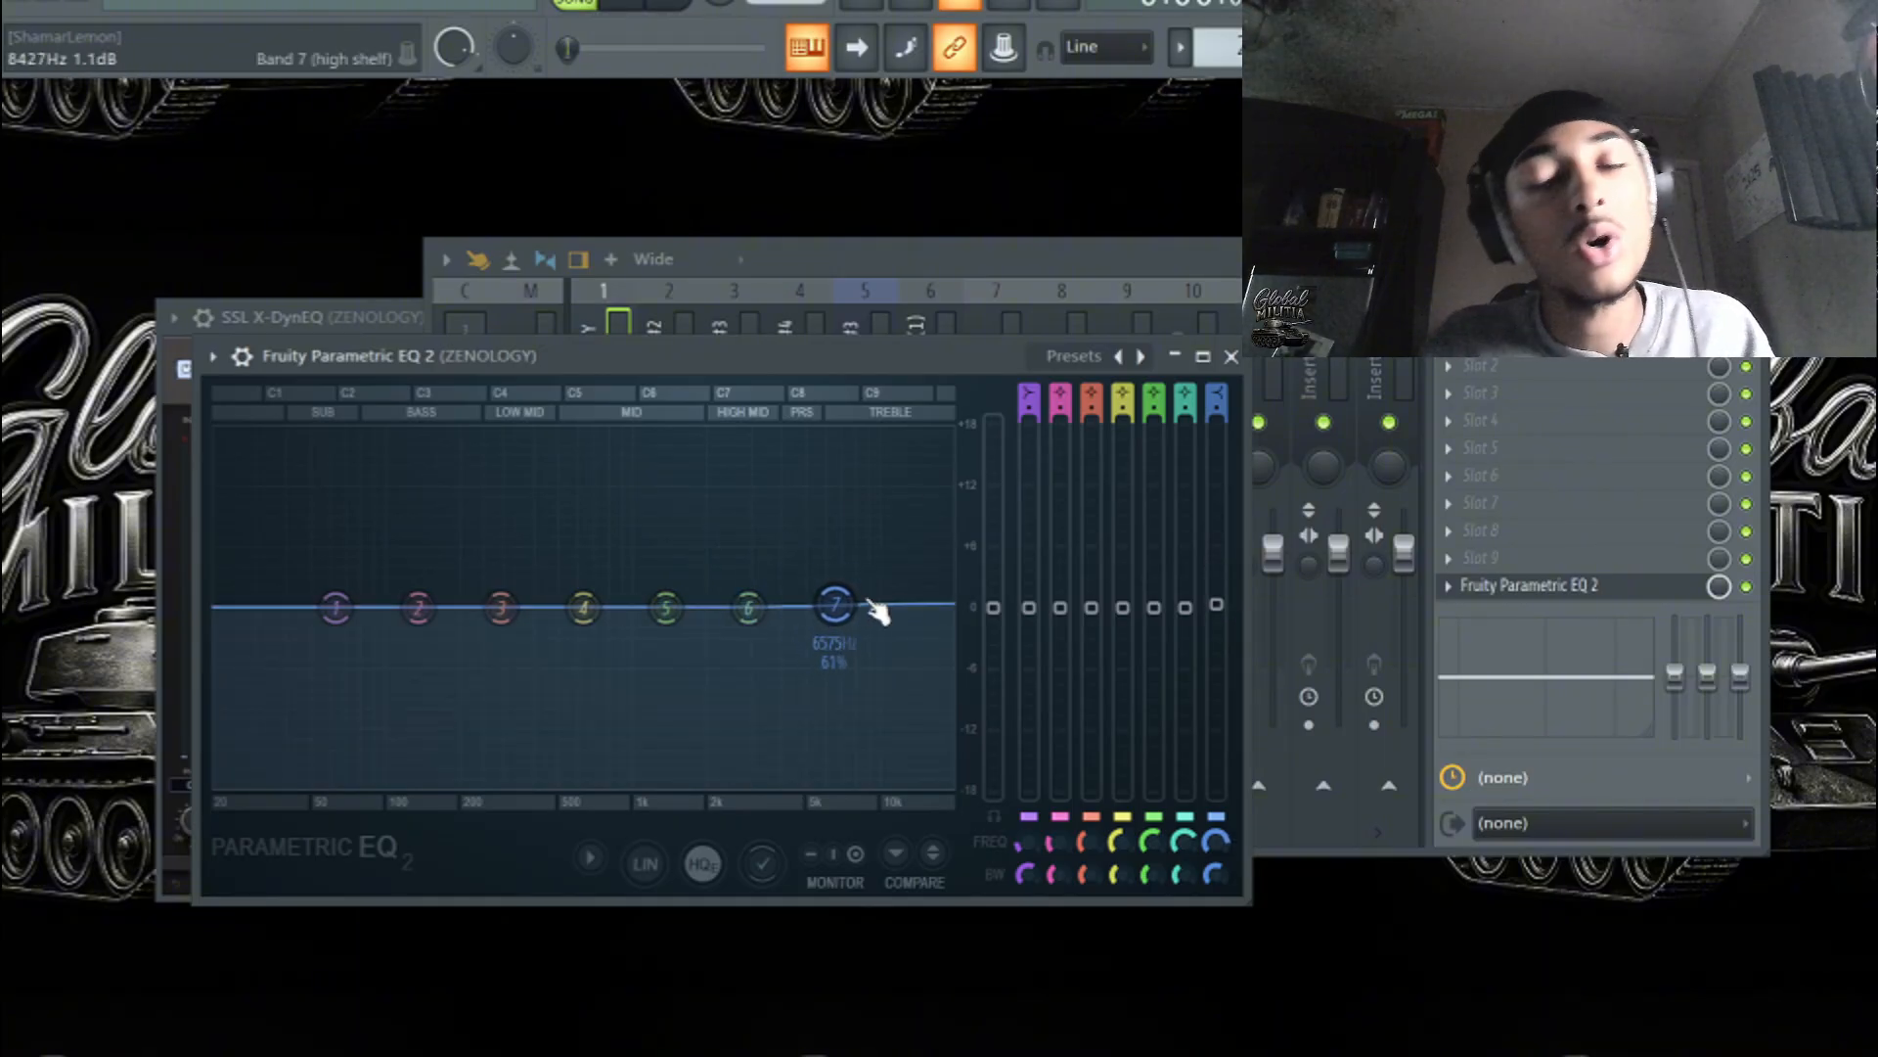
{"action": "left_click", "coordinate": [1748, 590]}
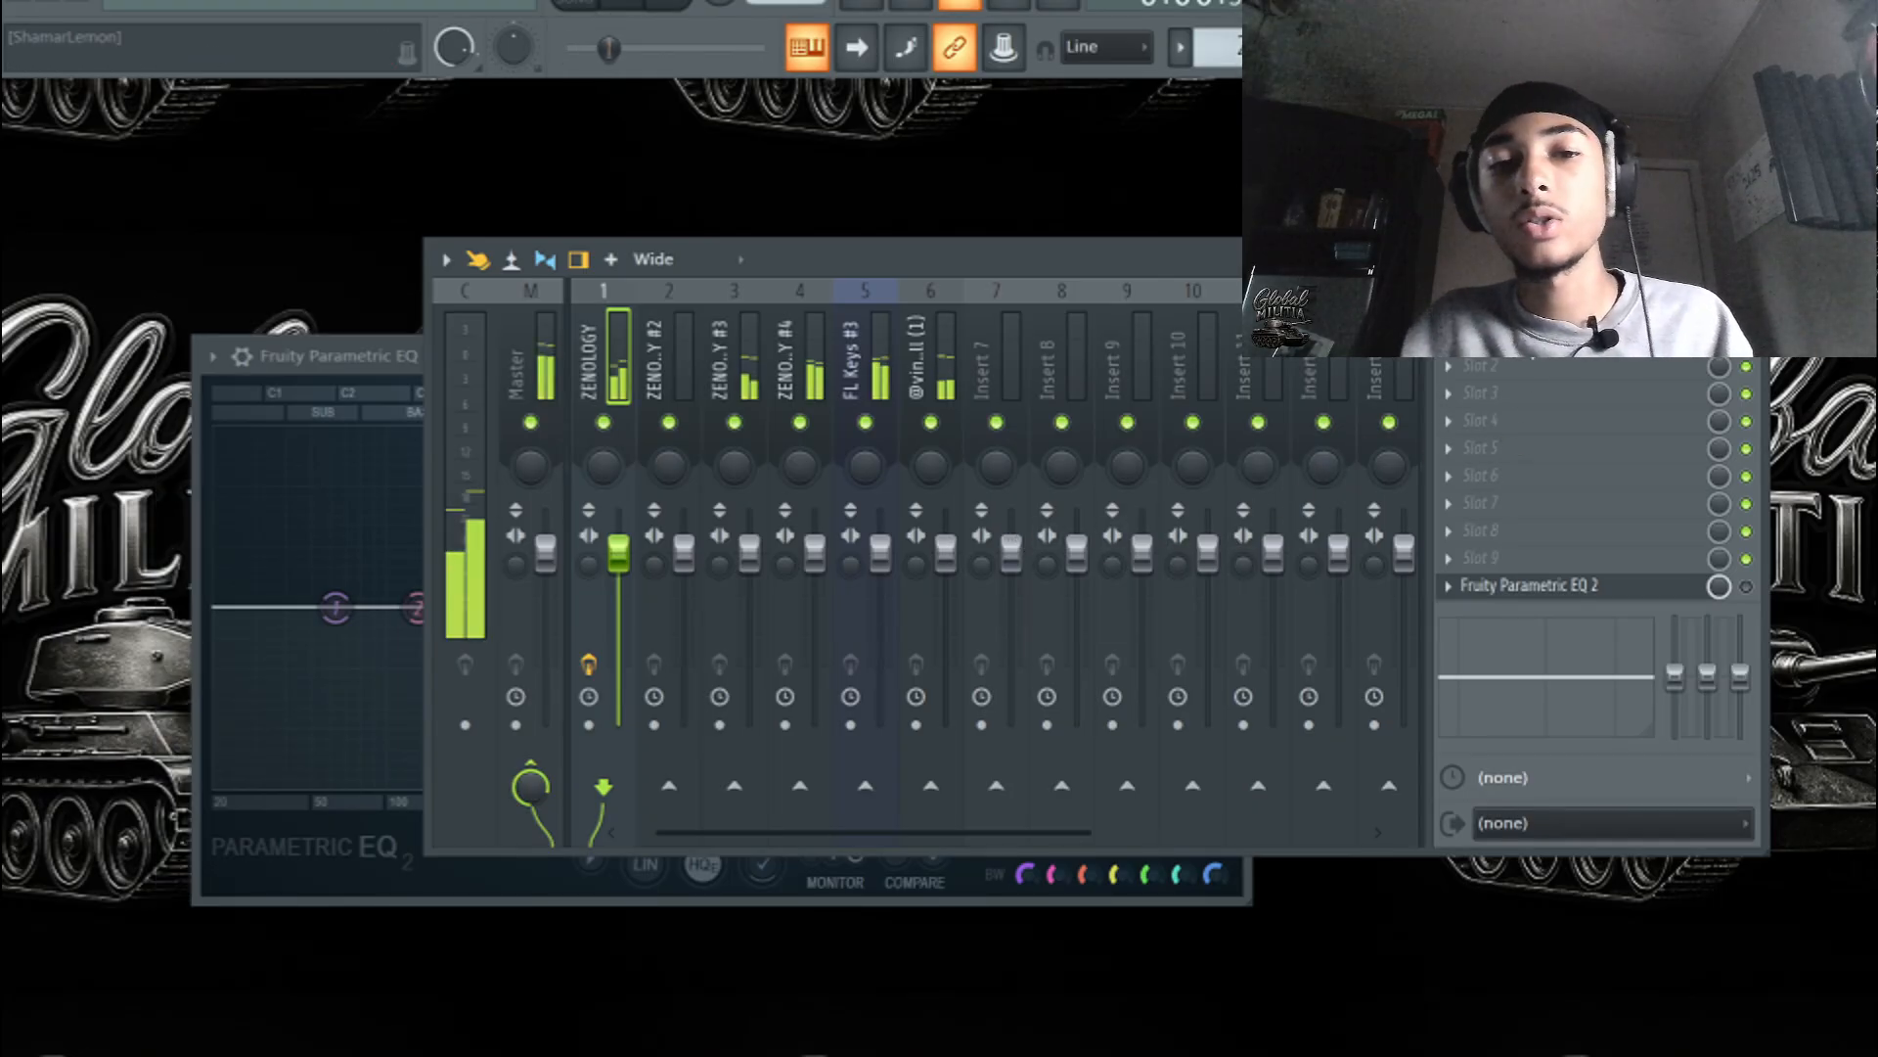
- Shape ZENOLOGY's X-DynEQ with a high-shelf boost of about 8 dB near 2170 Hz and a -20 dB low-shelf cut near 144 Hz
{"action": "left_click", "coordinate": [1541, 360]}
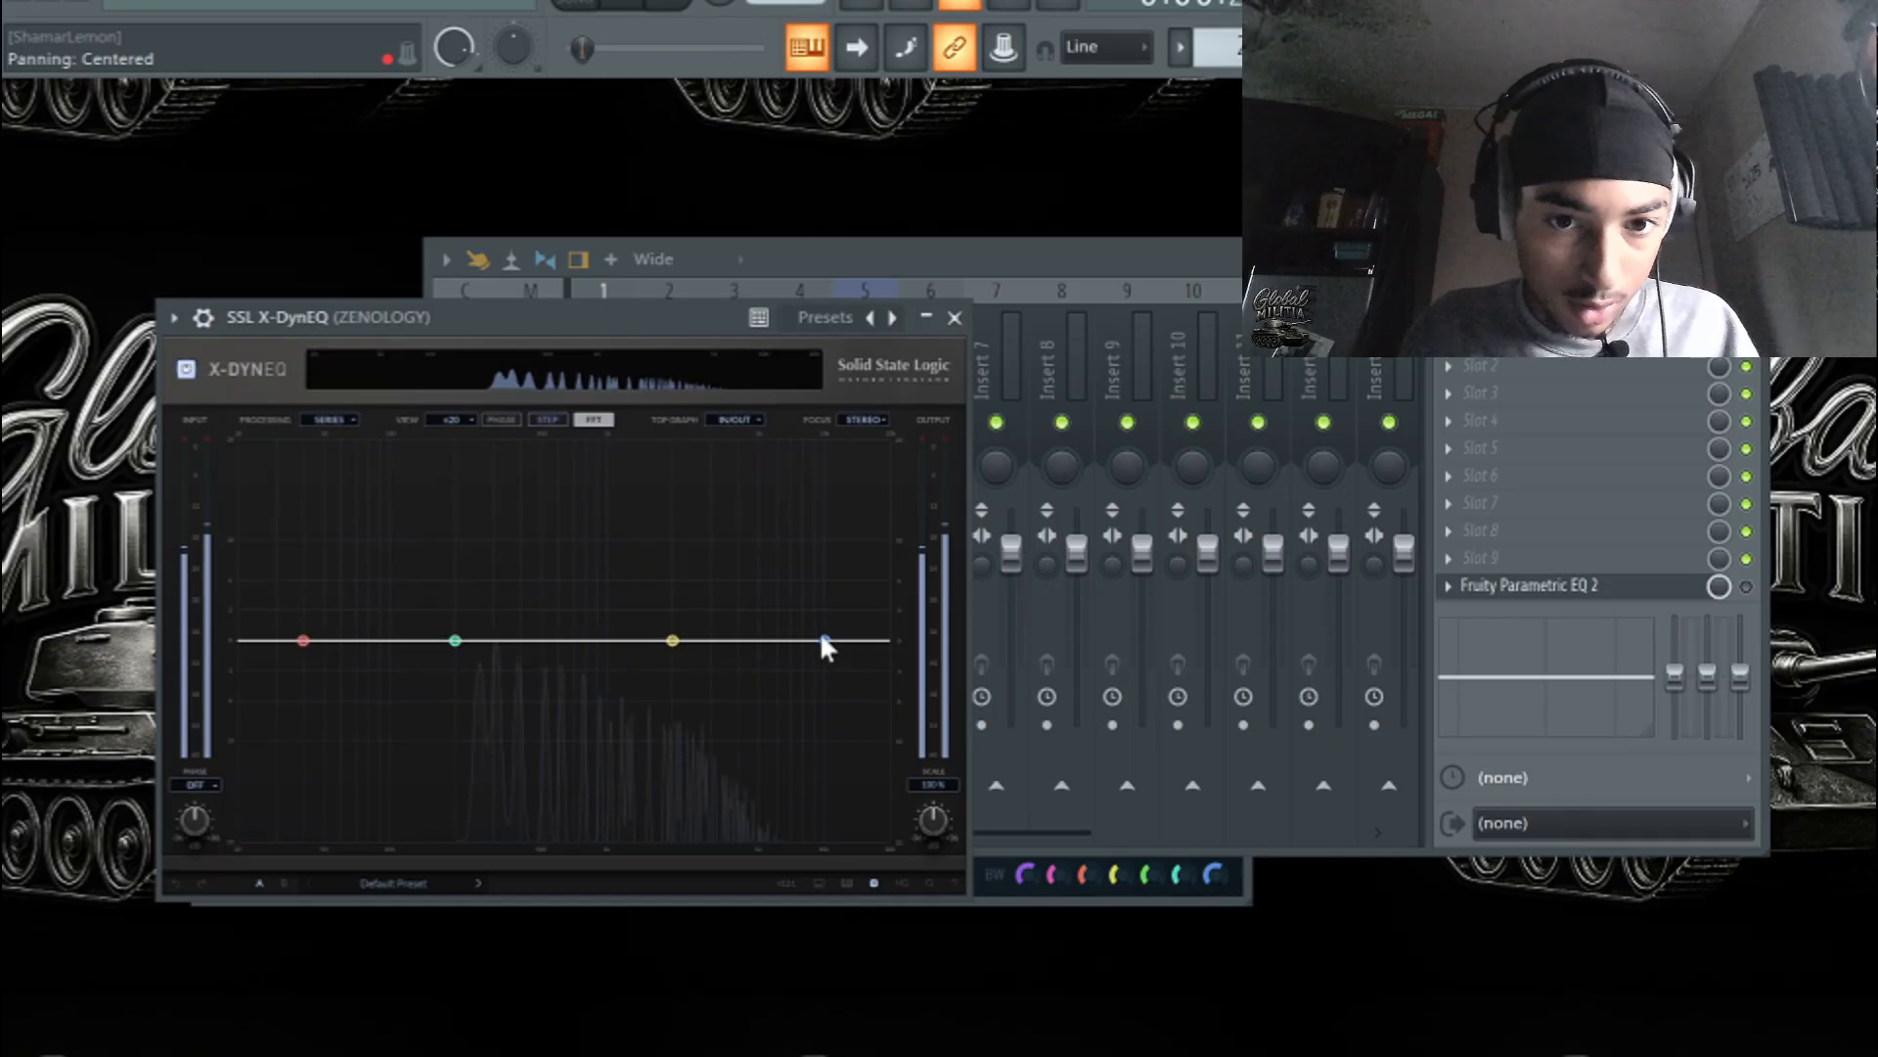
{"action": "left_click_drag", "start_coordinate": [823, 640], "coordinate": [679, 558]}
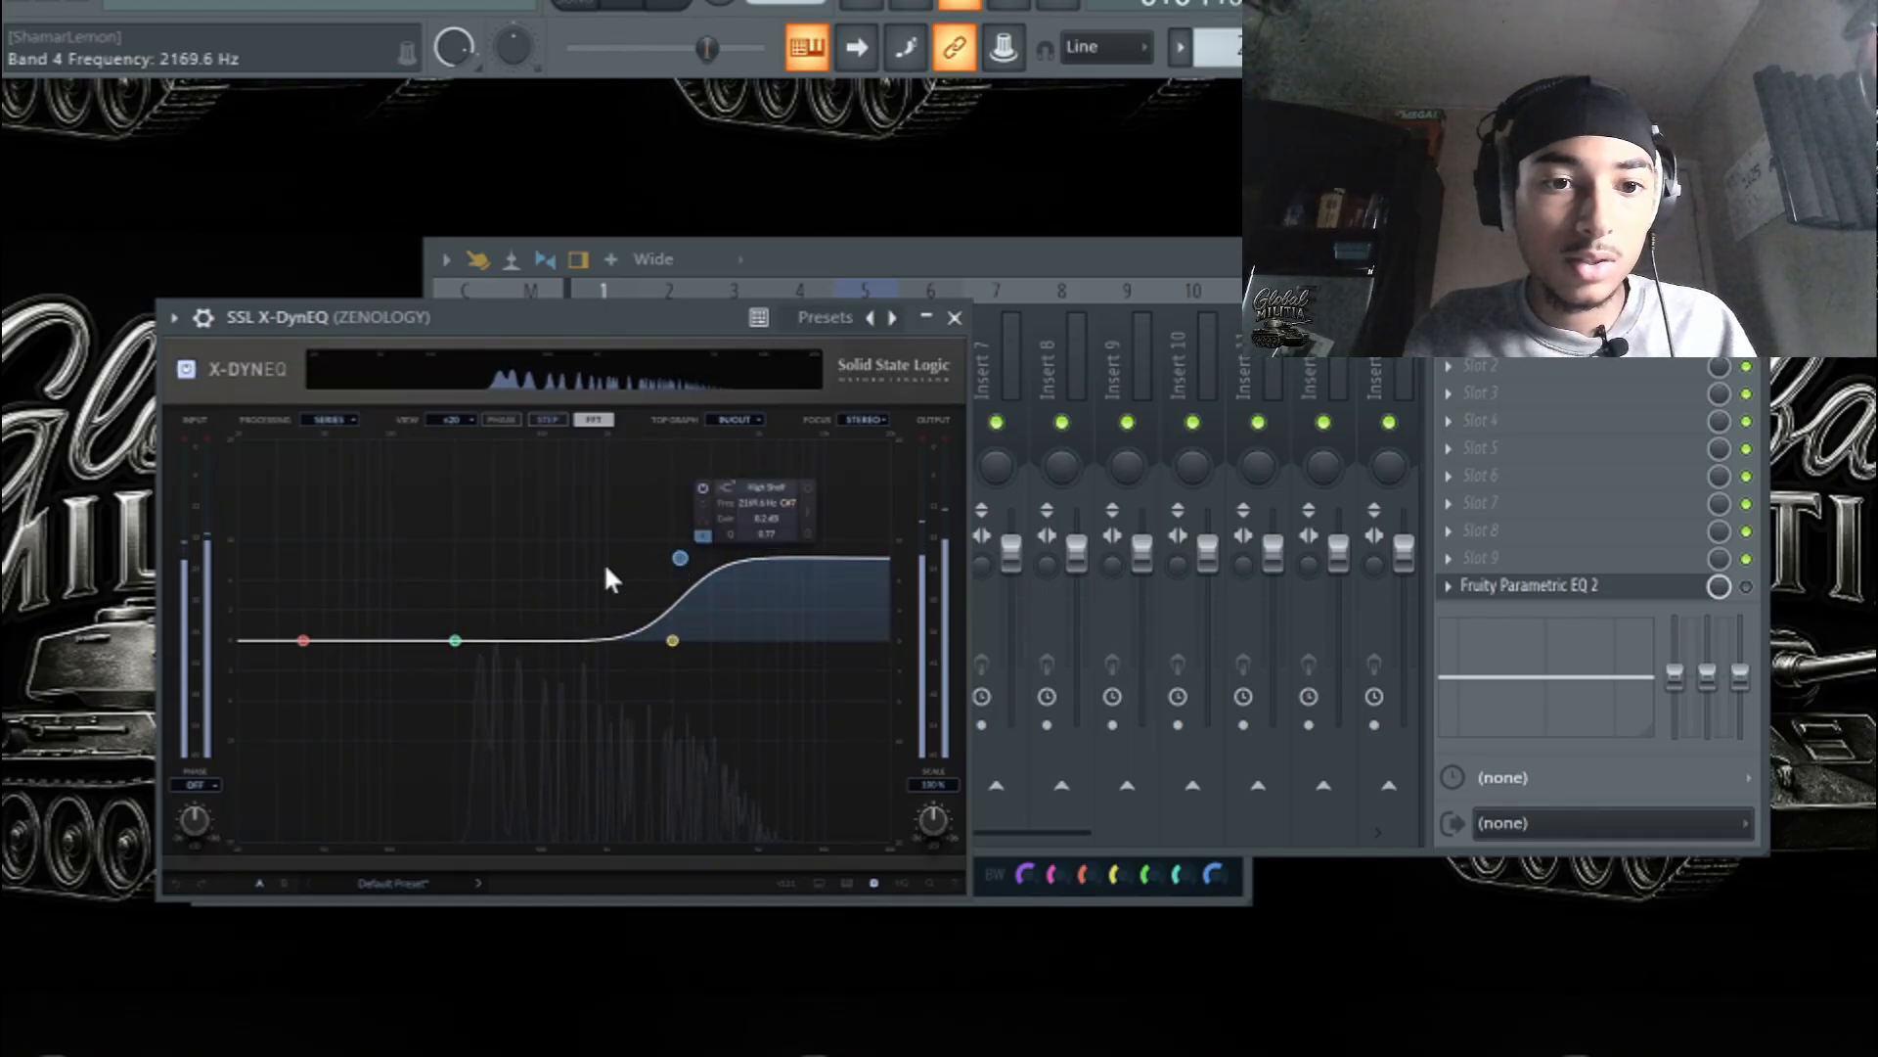
{"action": "left_click_drag", "start_coordinate": [303, 640], "coordinate": [424, 851]}
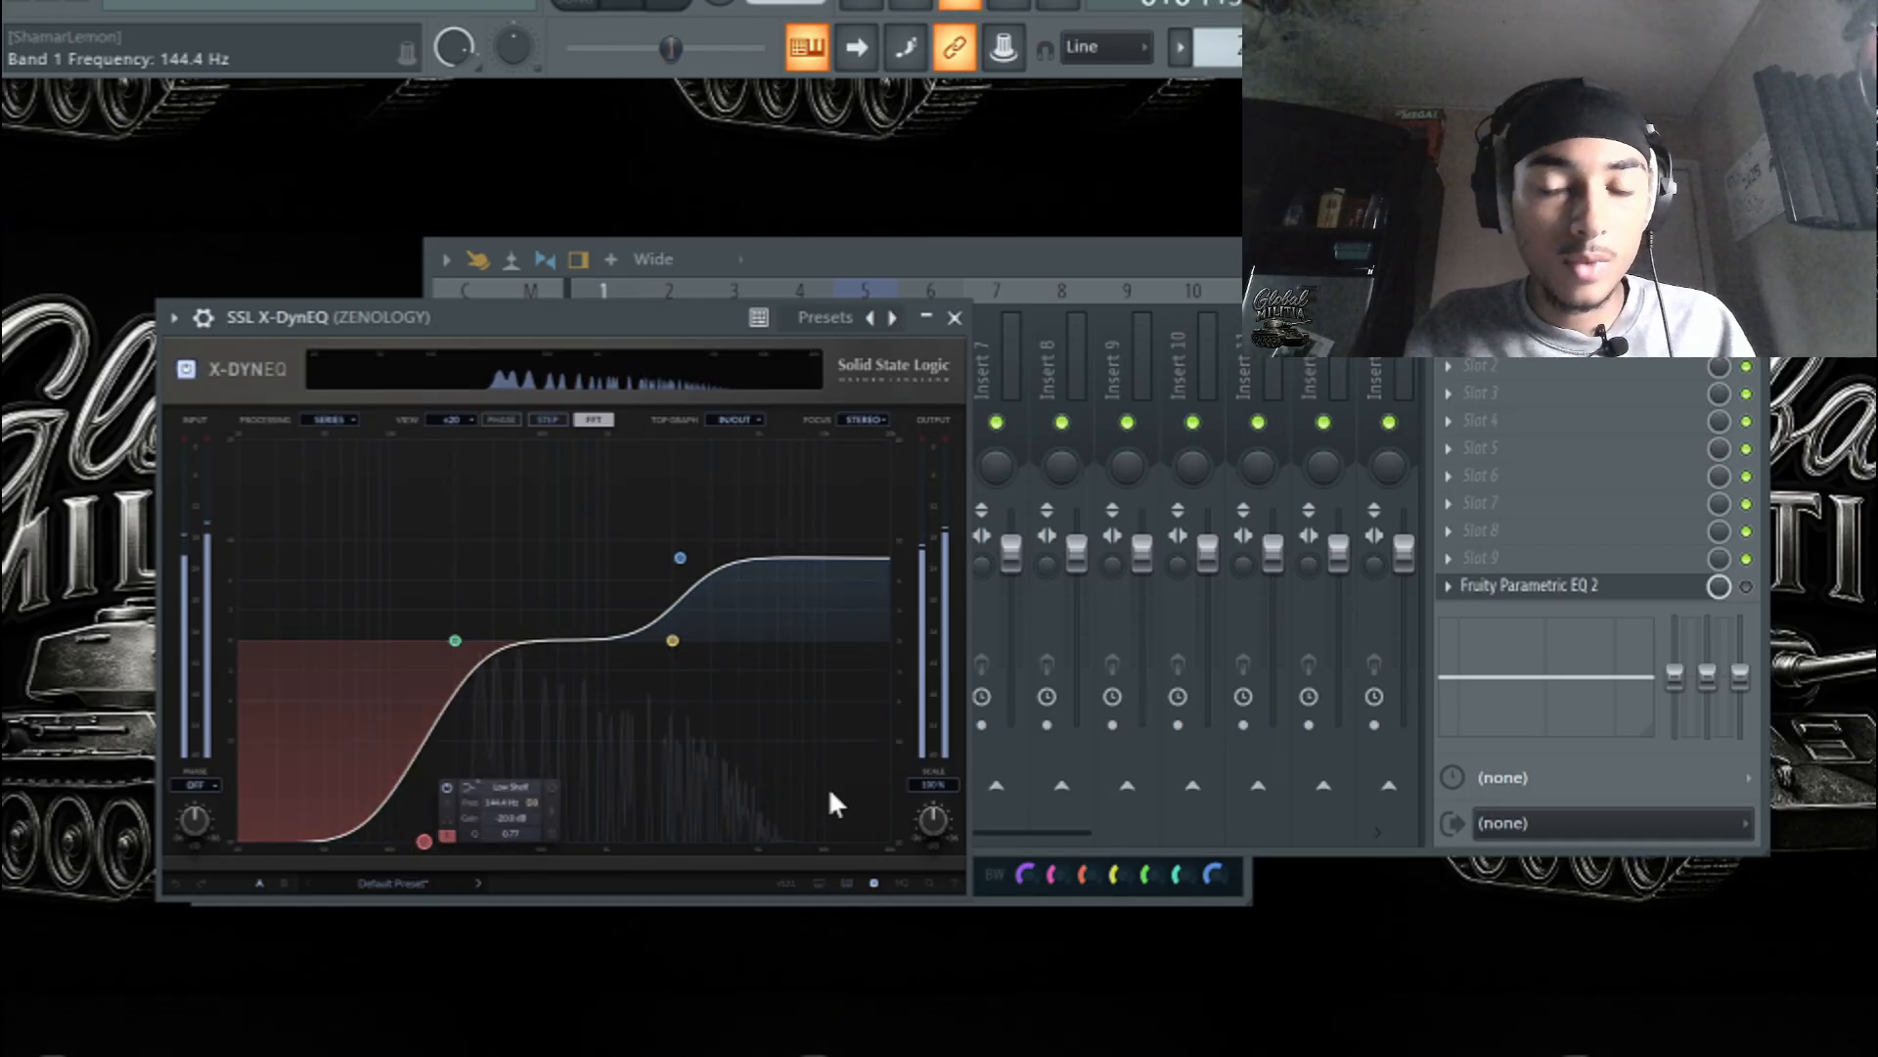
- Add Fruity Reeverb 2 in slot 2 of the ZENOLOGY mixer track and raise its wet level slightly
{"action": "left_click", "coordinate": [1503, 479]}
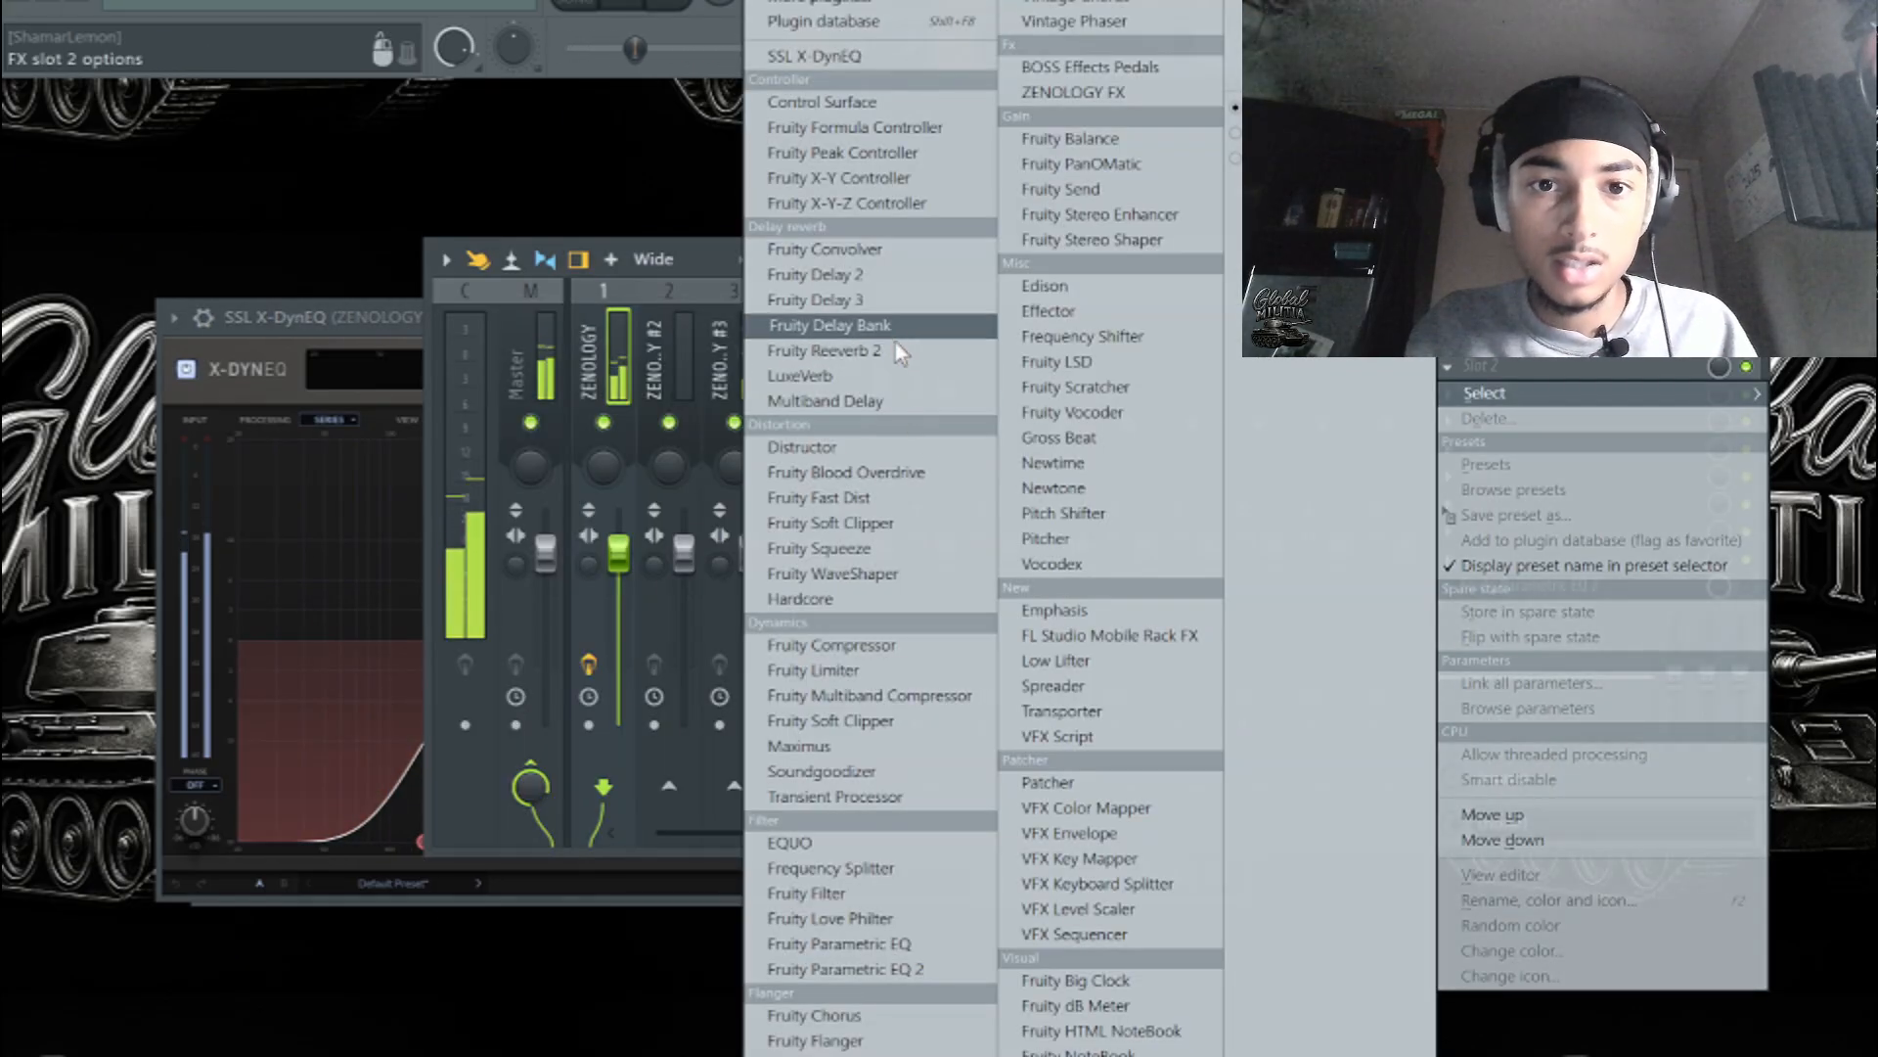
{"action": "left_click", "coordinate": [885, 350]}
{"action": "left_click_drag", "start_coordinate": [959, 454], "coordinate": [959, 439]}
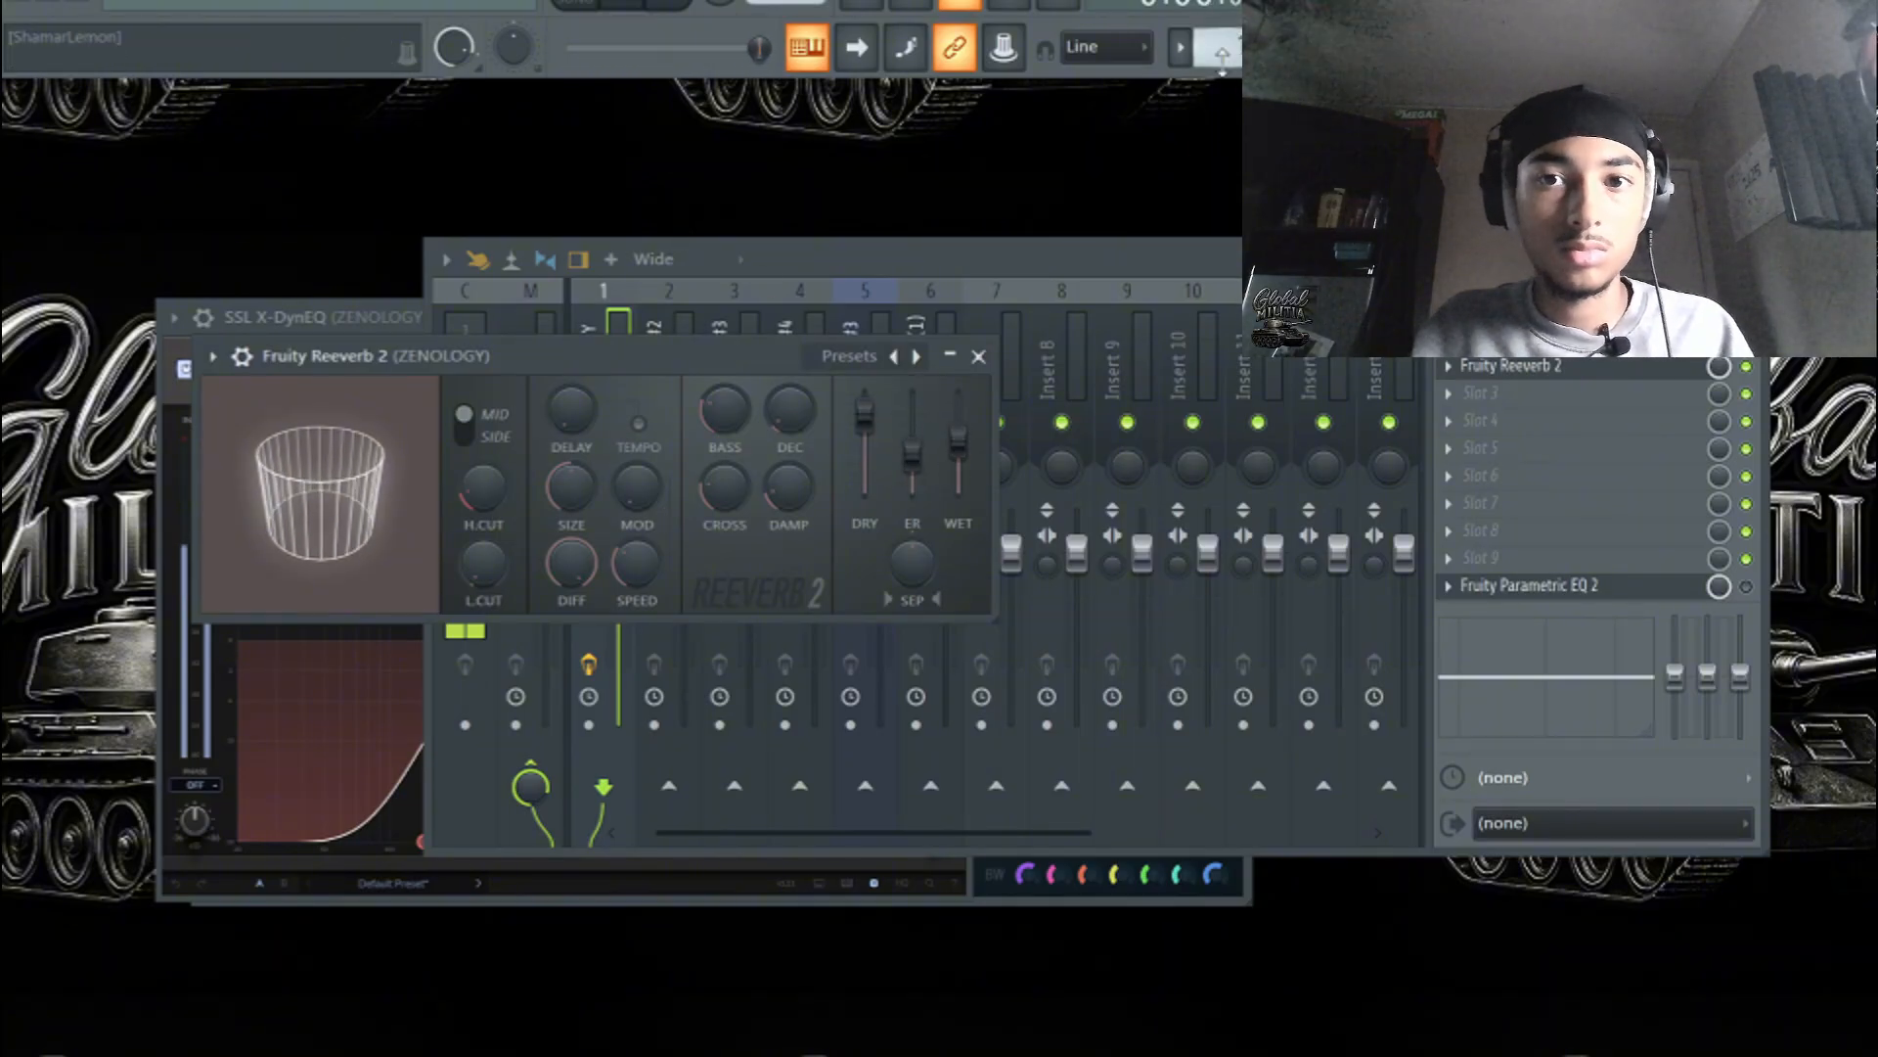
{"action": "left_click", "coordinate": [783, 325]}
- Add SSL X-DynEQ in slot 10 of the ZENOLOGY #2 track, cutting lows by 20 dB near 156 Hz and boosting the highs
{"action": "left_click", "coordinate": [660, 368]}
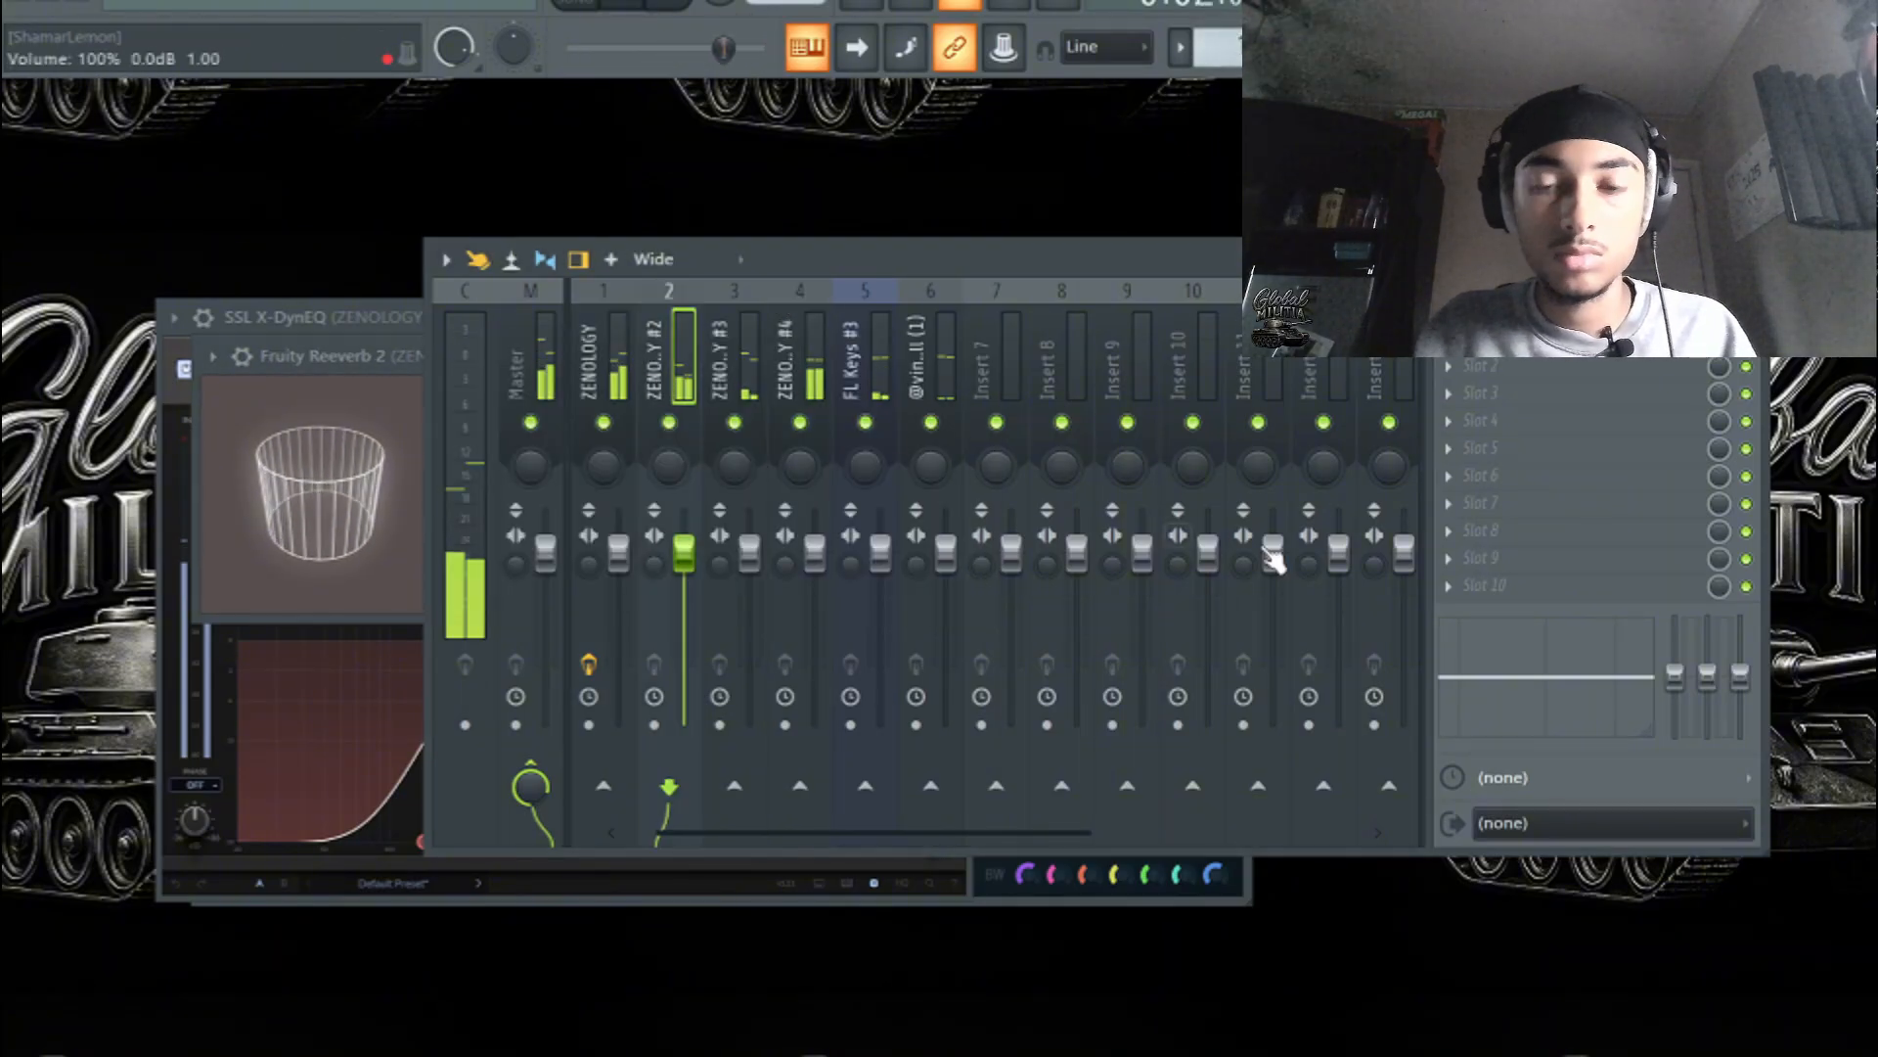
{"action": "left_click", "coordinate": [1540, 592]}
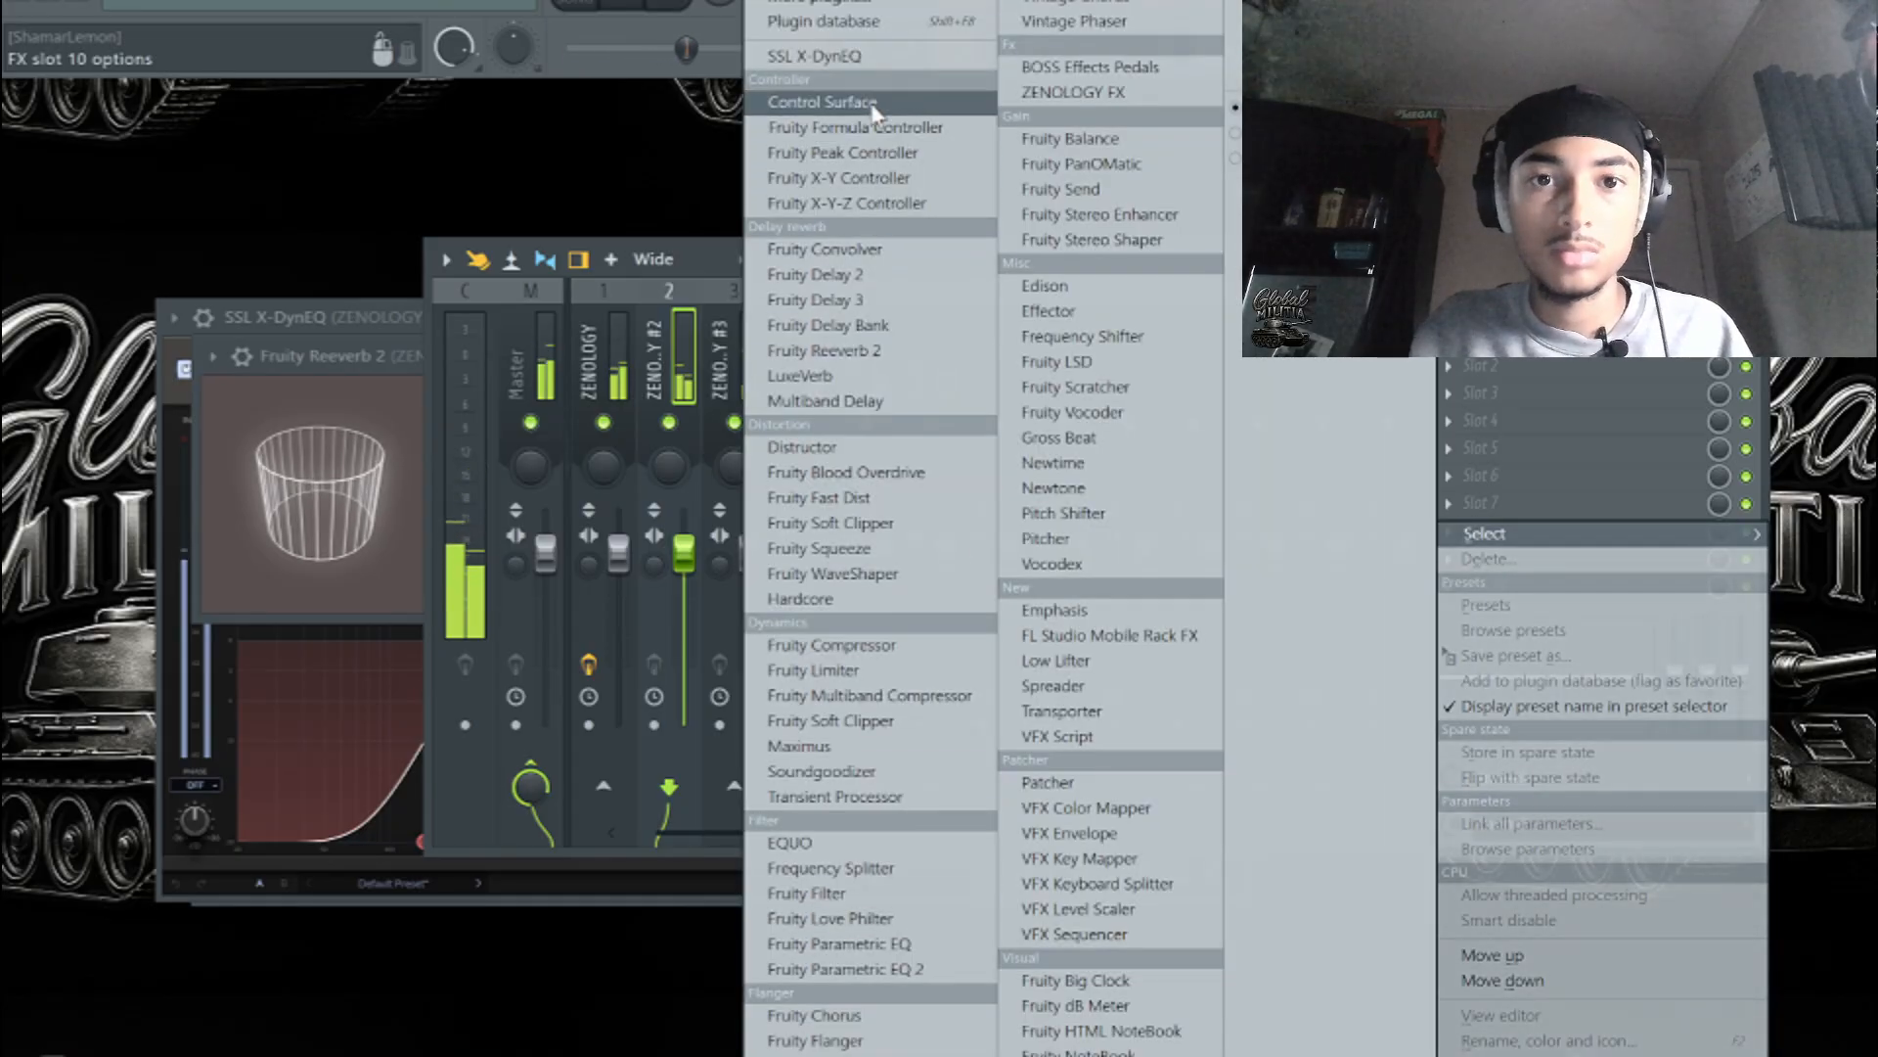
{"action": "left_click", "coordinate": [872, 58]}
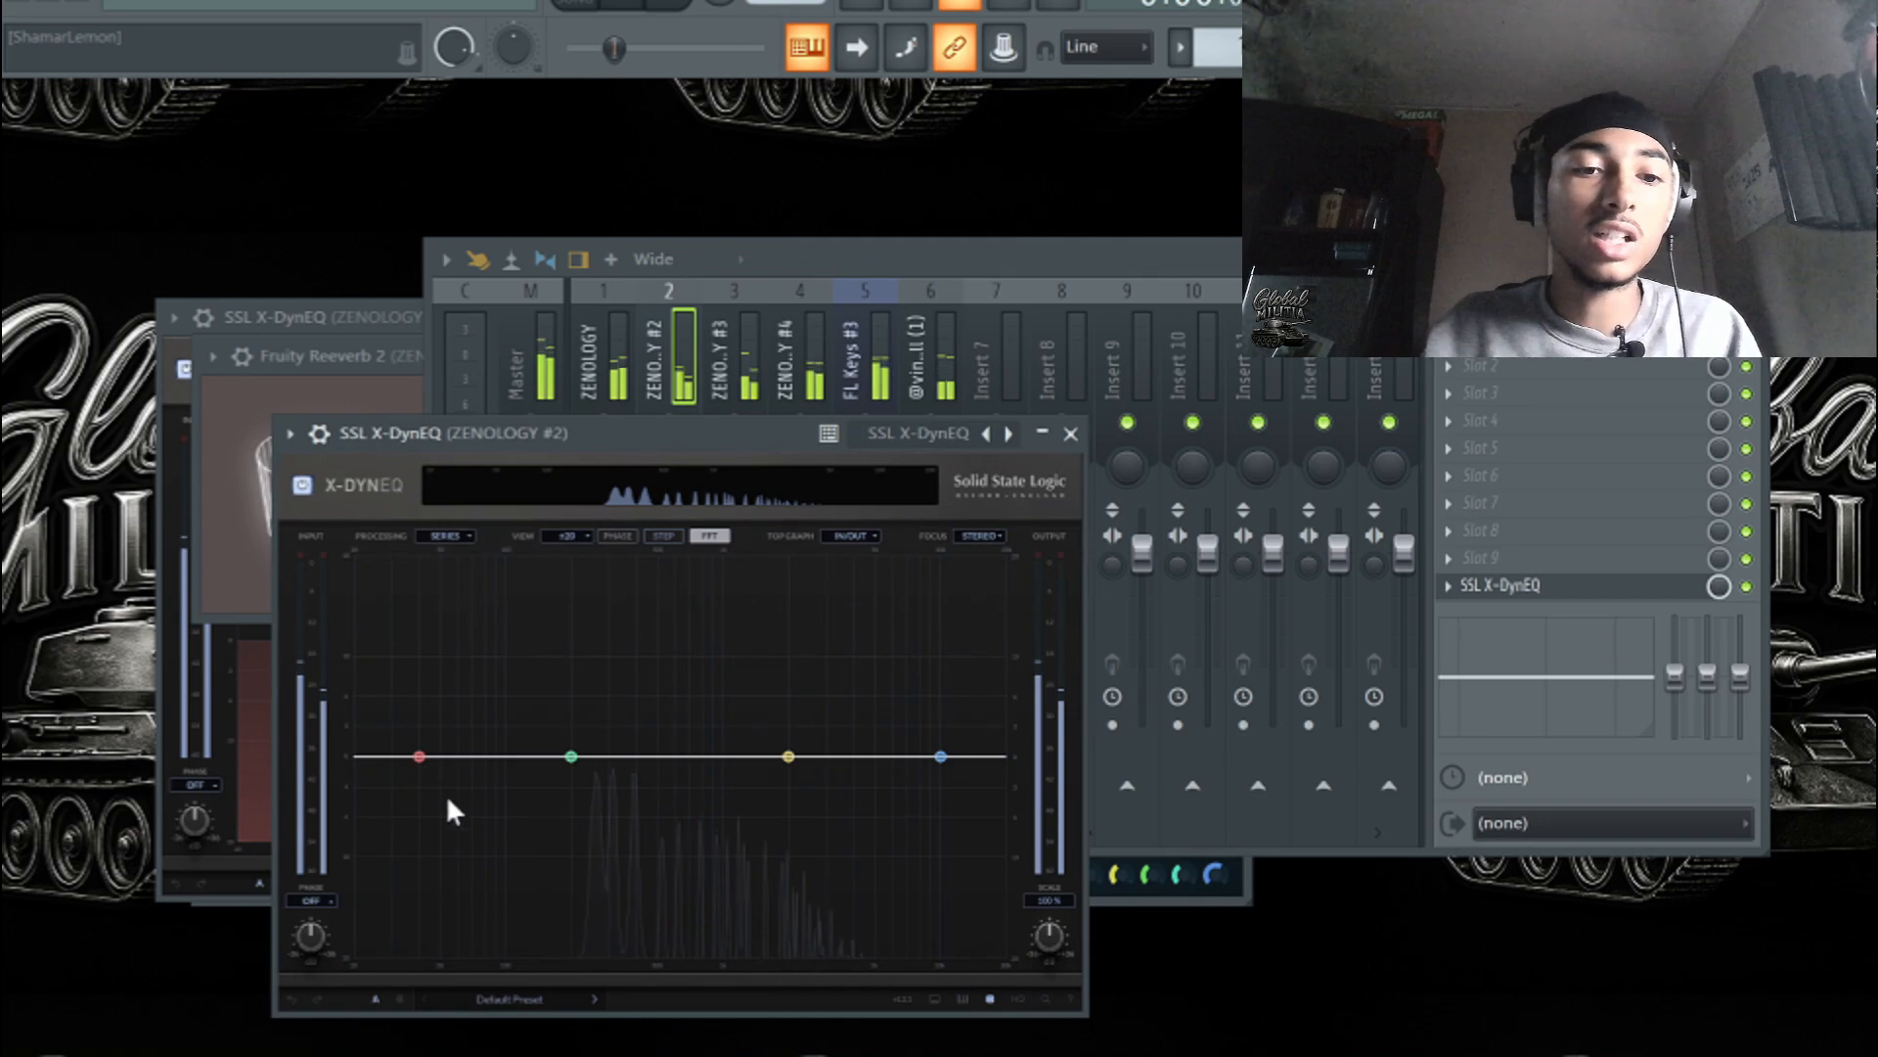
{"action": "left_click_drag", "start_coordinate": [423, 767], "coordinate": [548, 995]}
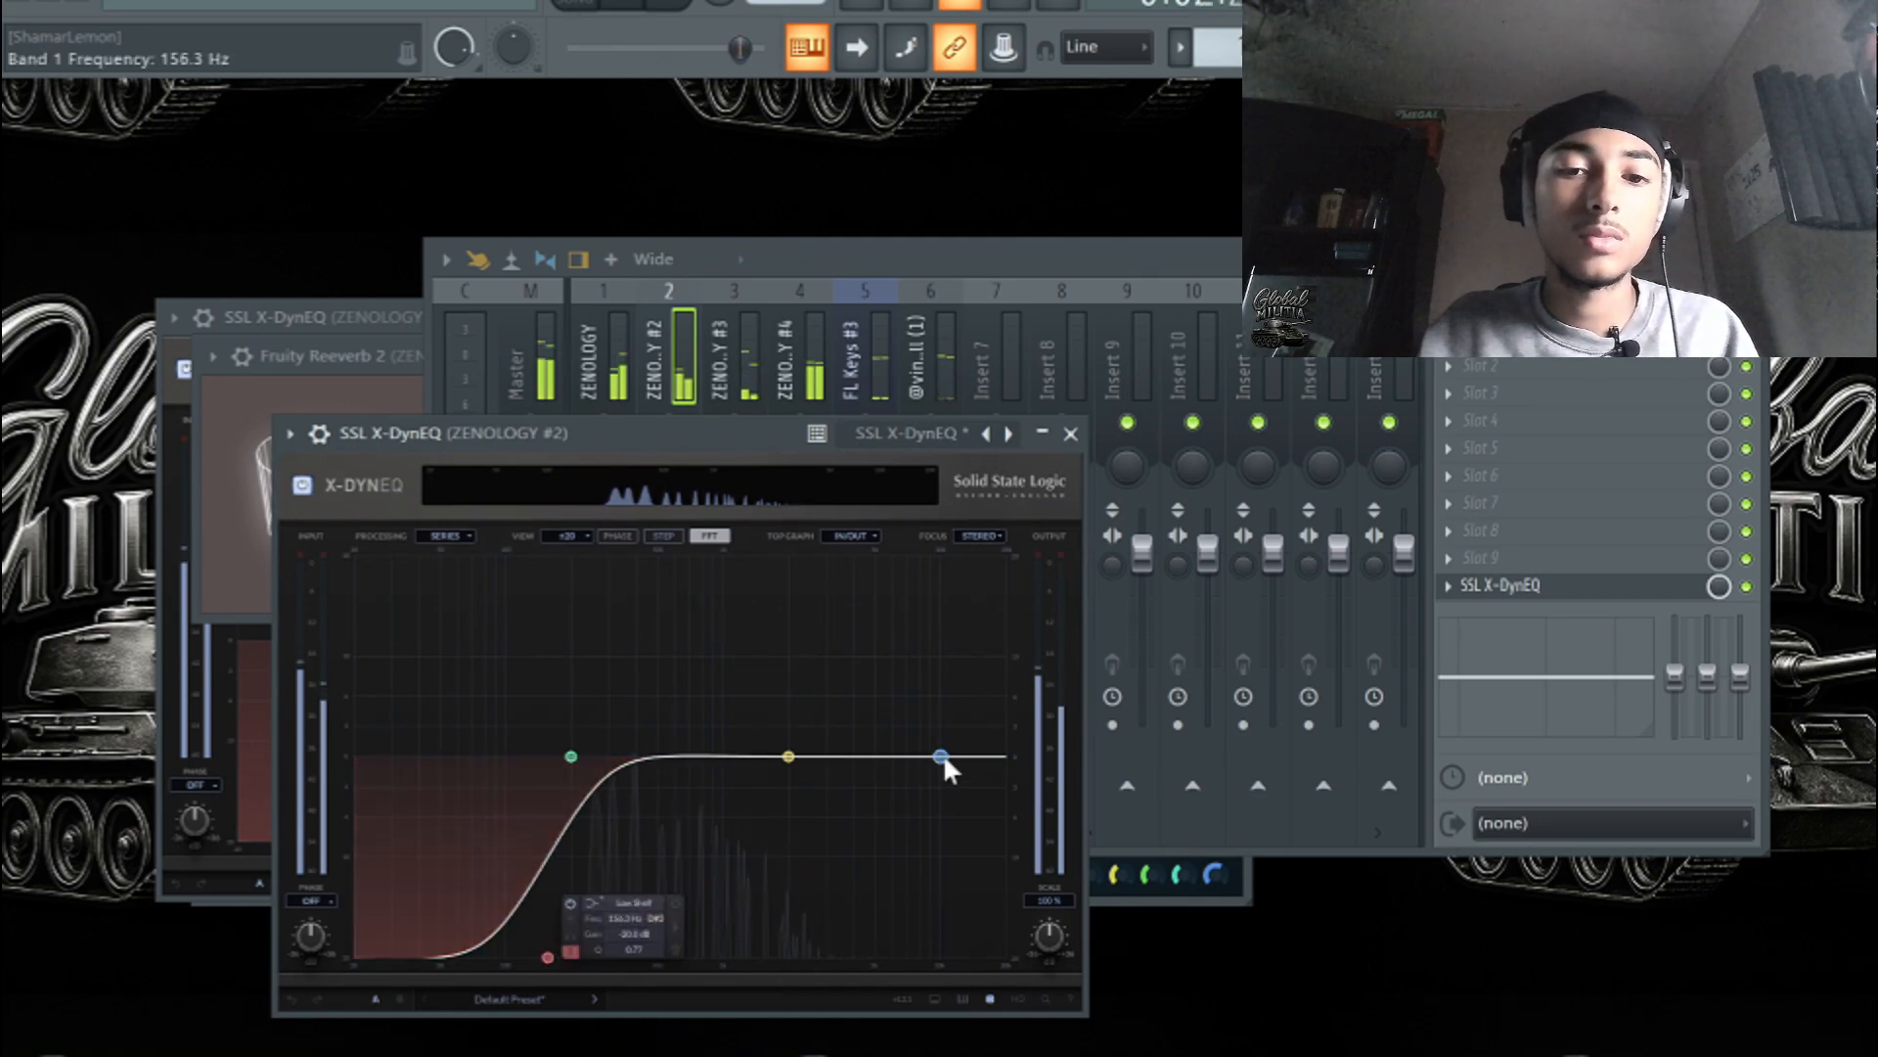
{"action": "left_click_drag", "start_coordinate": [943, 756], "coordinate": [736, 646]}
{"action": "left_click_drag", "start_coordinate": [725, 661], "coordinate": [726, 673]}
- Add SSL X-DynEQ in slot 10 of the ZENOLOGY #3 track, cutting lows by 20 dB near 165 Hz and boosting highs above about 2 kHz
{"action": "left_click", "coordinate": [748, 377]}
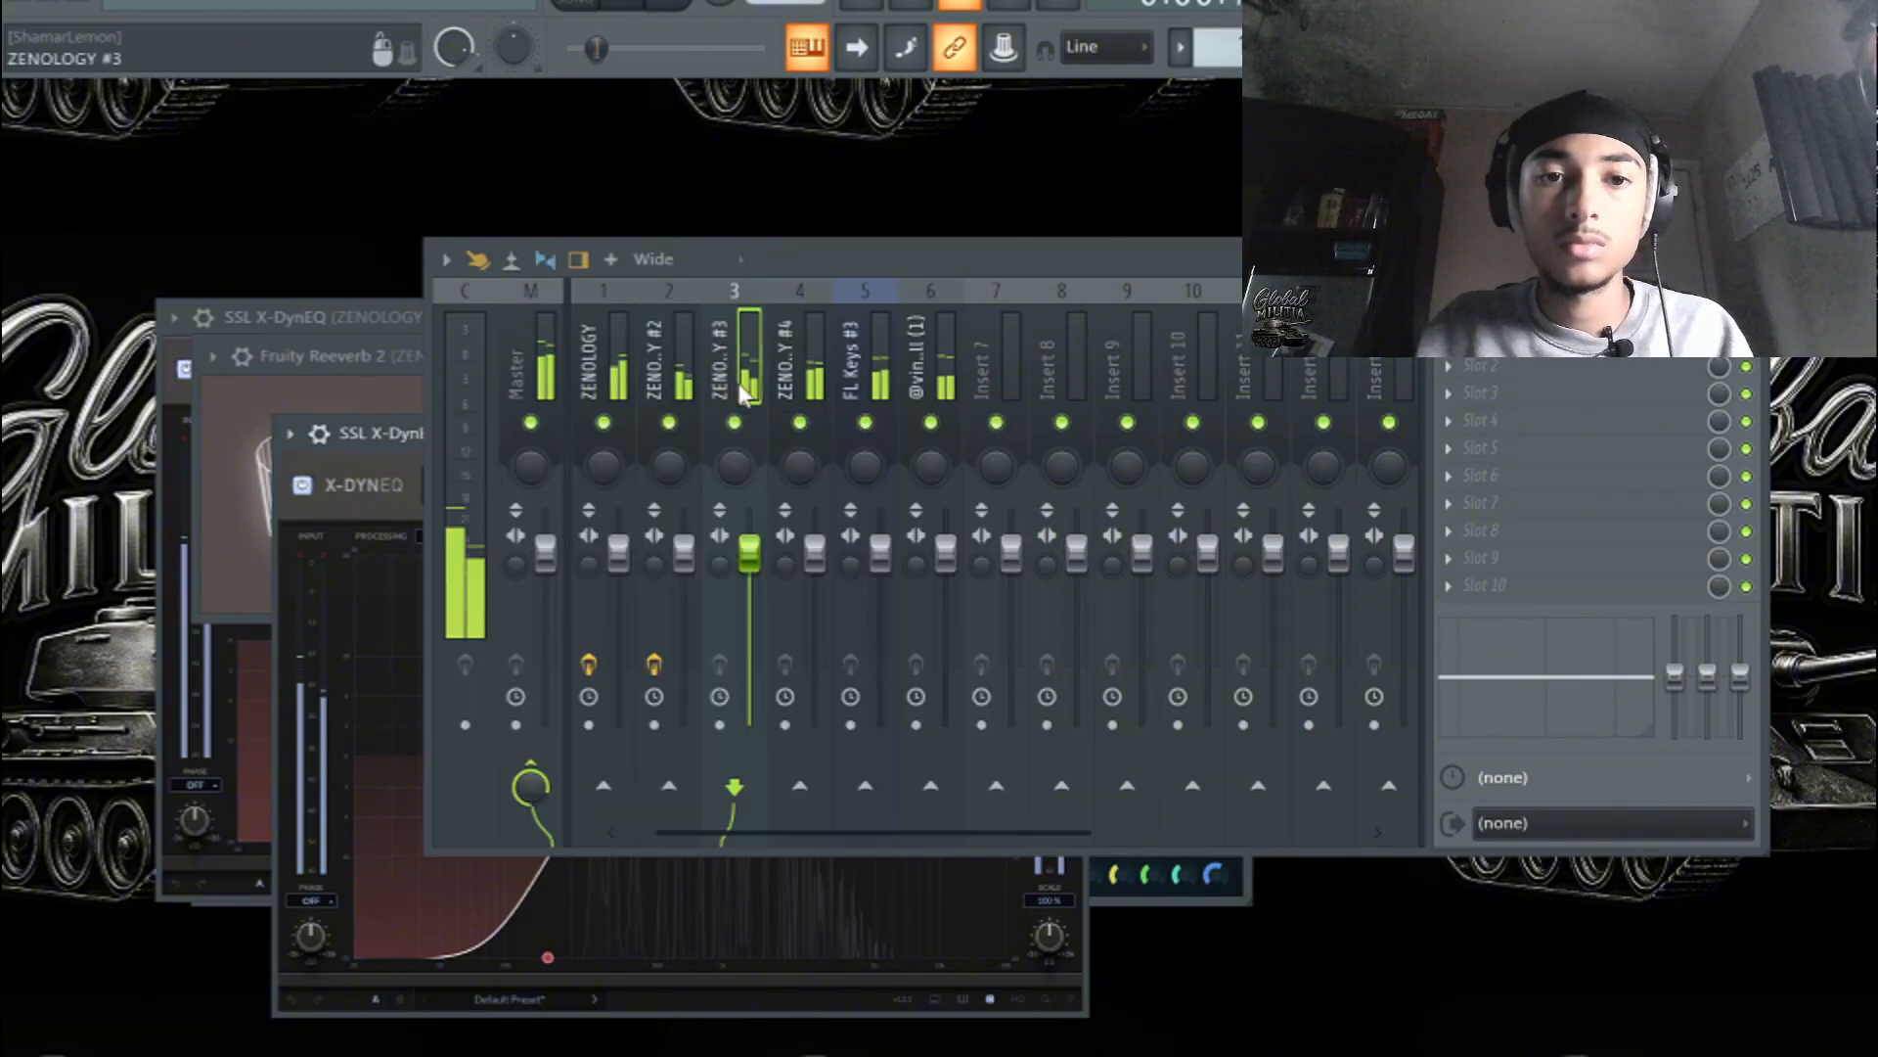
{"action": "left_click", "coordinate": [1558, 586]}
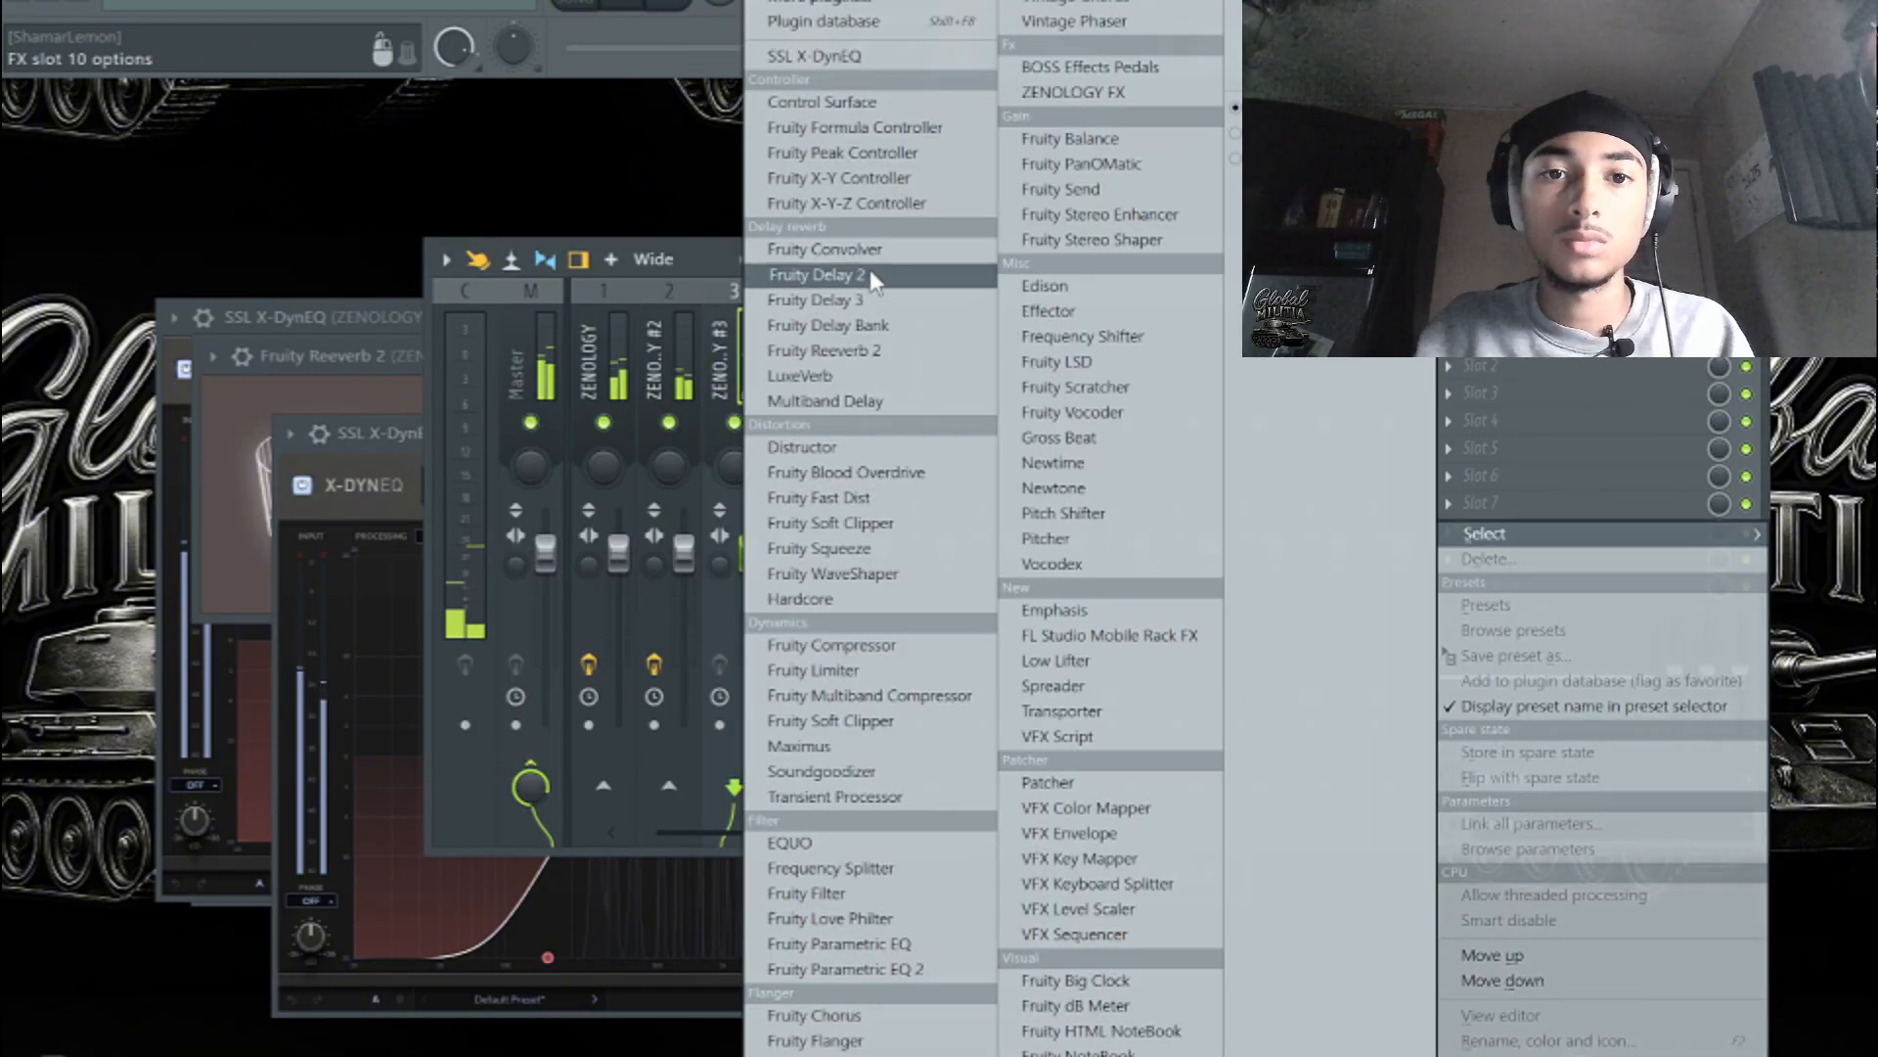
{"action": "left_click", "coordinate": [831, 59]}
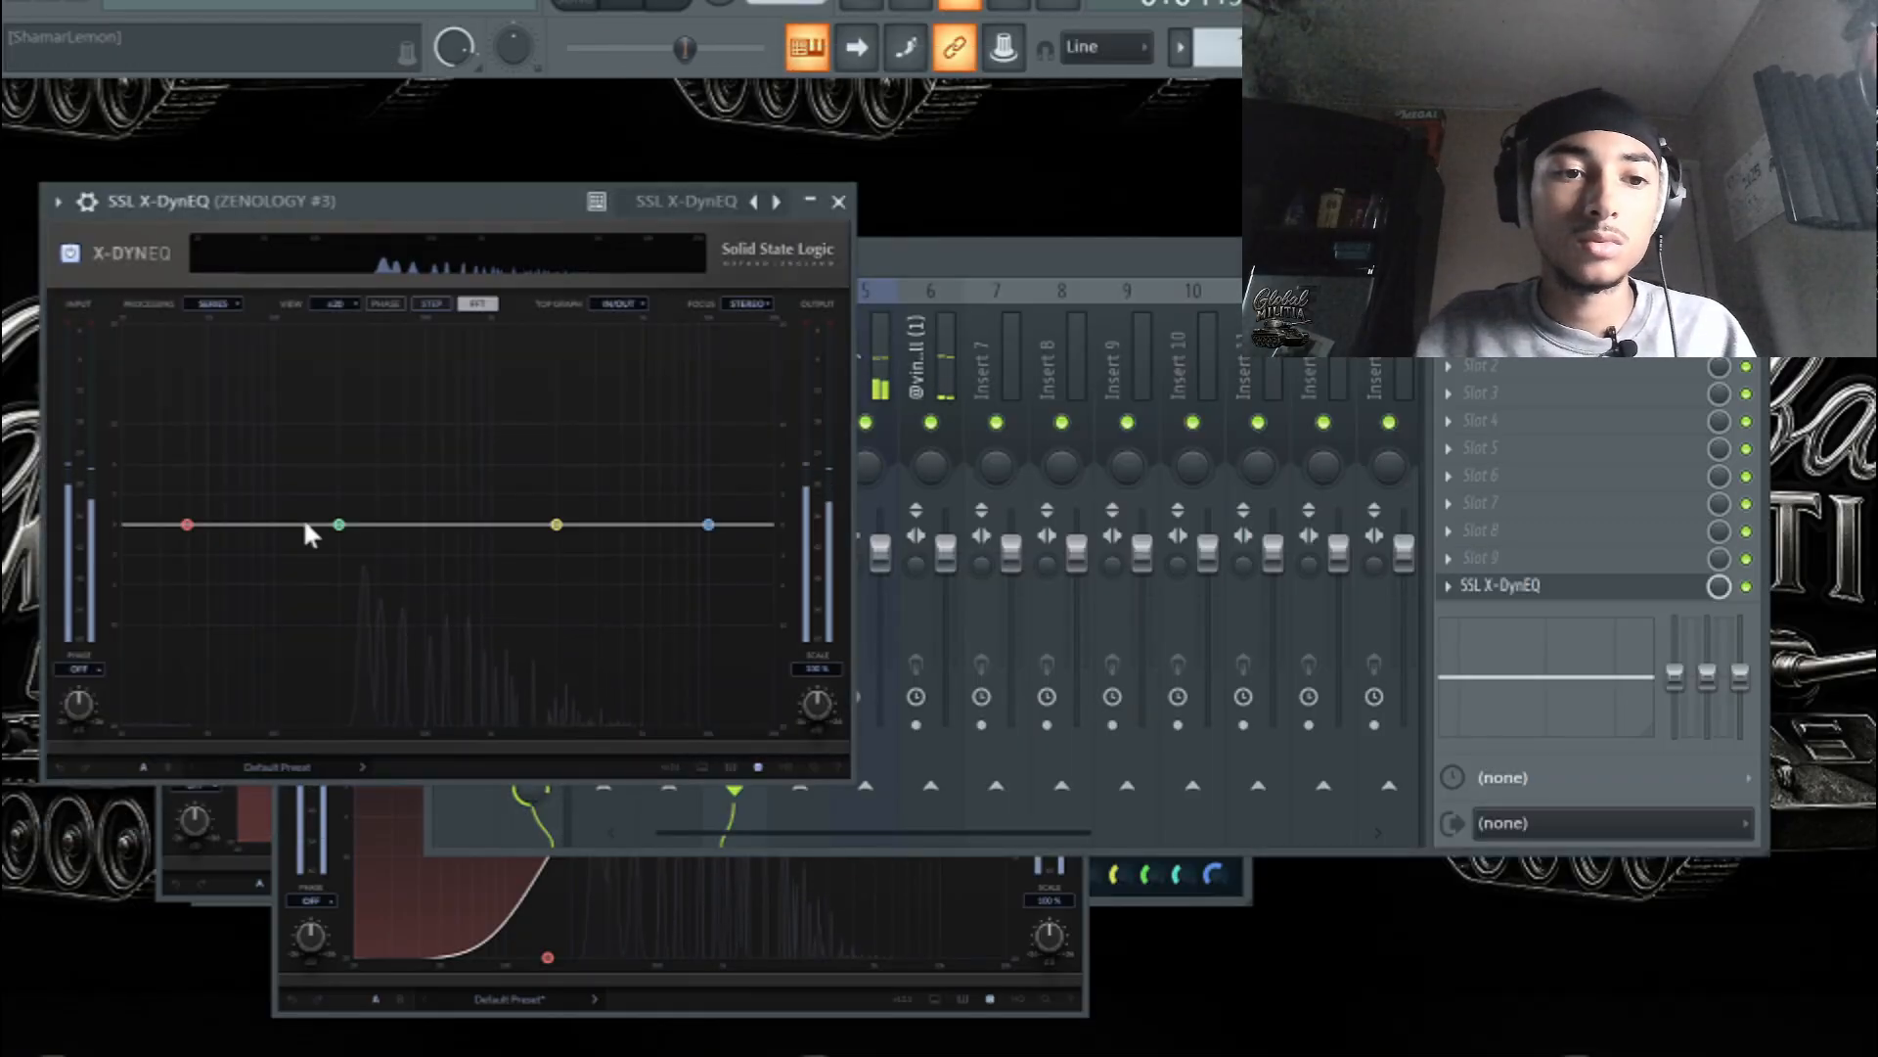
{"action": "left_click_drag", "start_coordinate": [184, 526], "coordinate": [325, 776]}
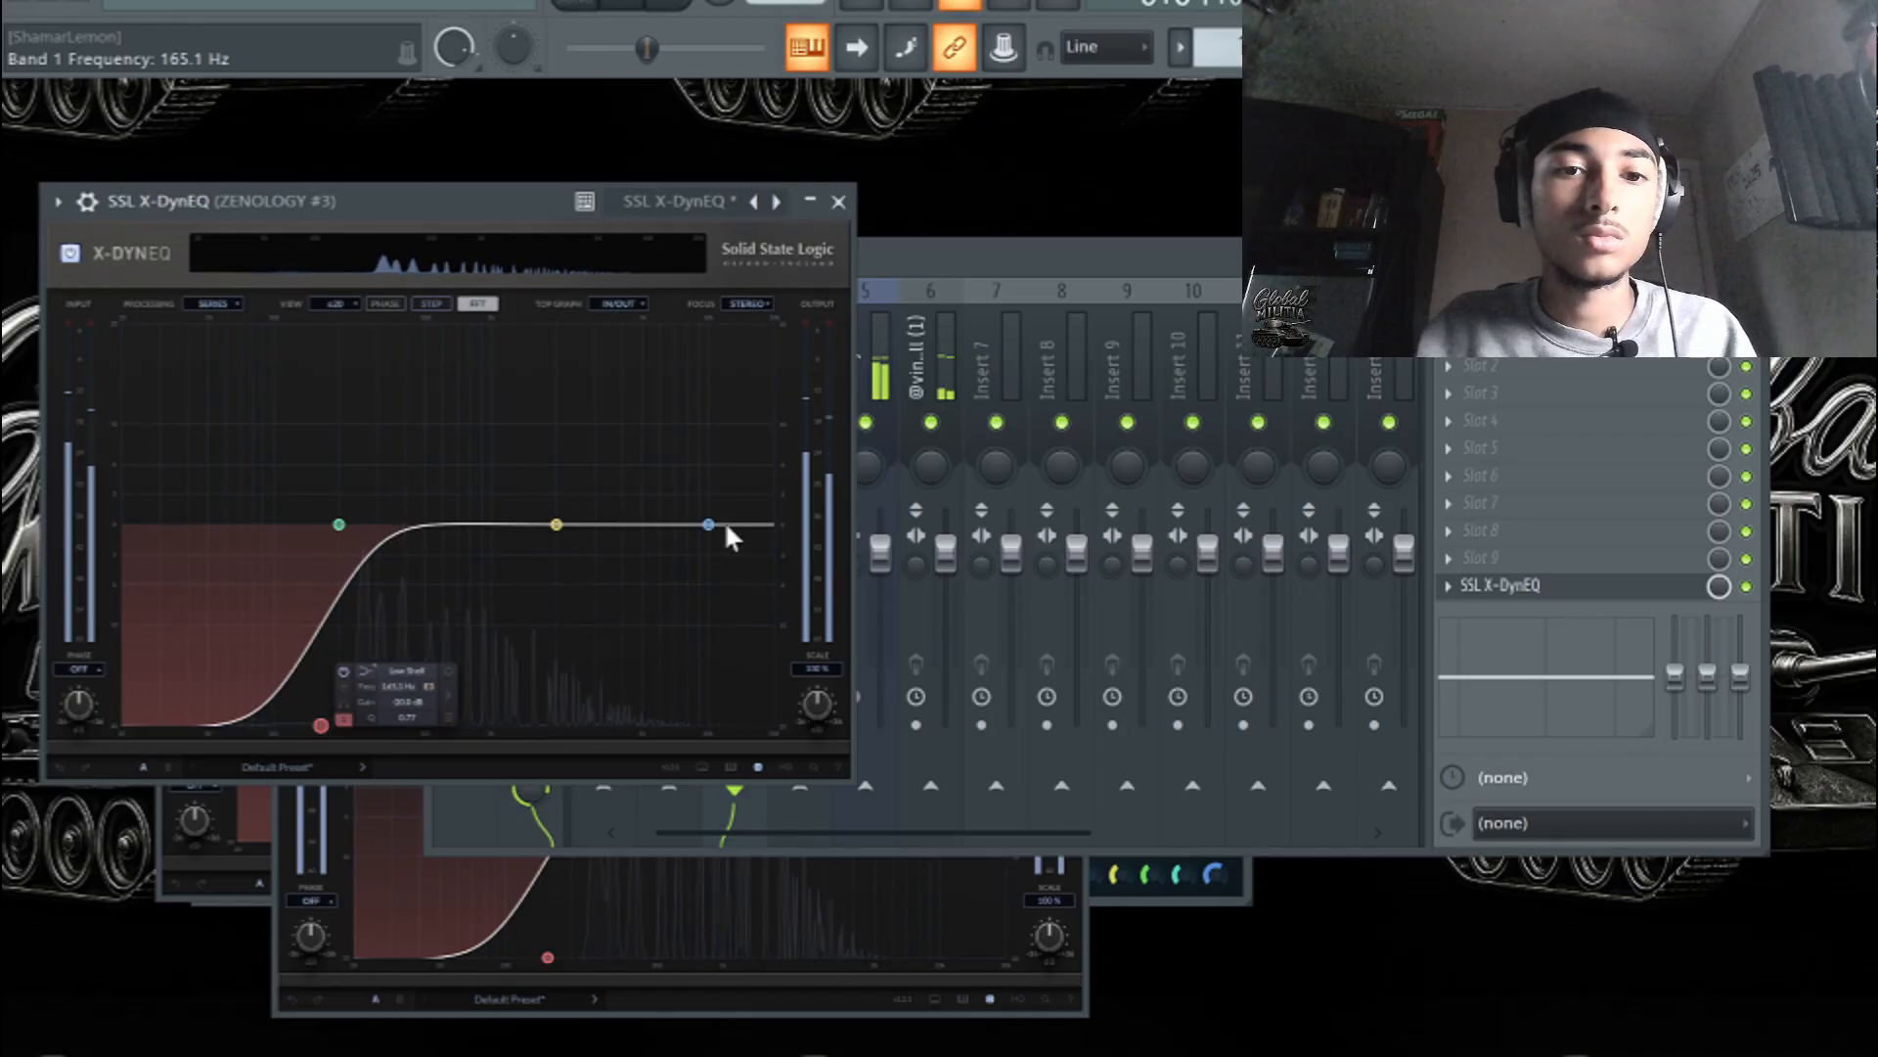
{"action": "left_click_drag", "start_coordinate": [710, 526], "coordinate": [557, 438]}
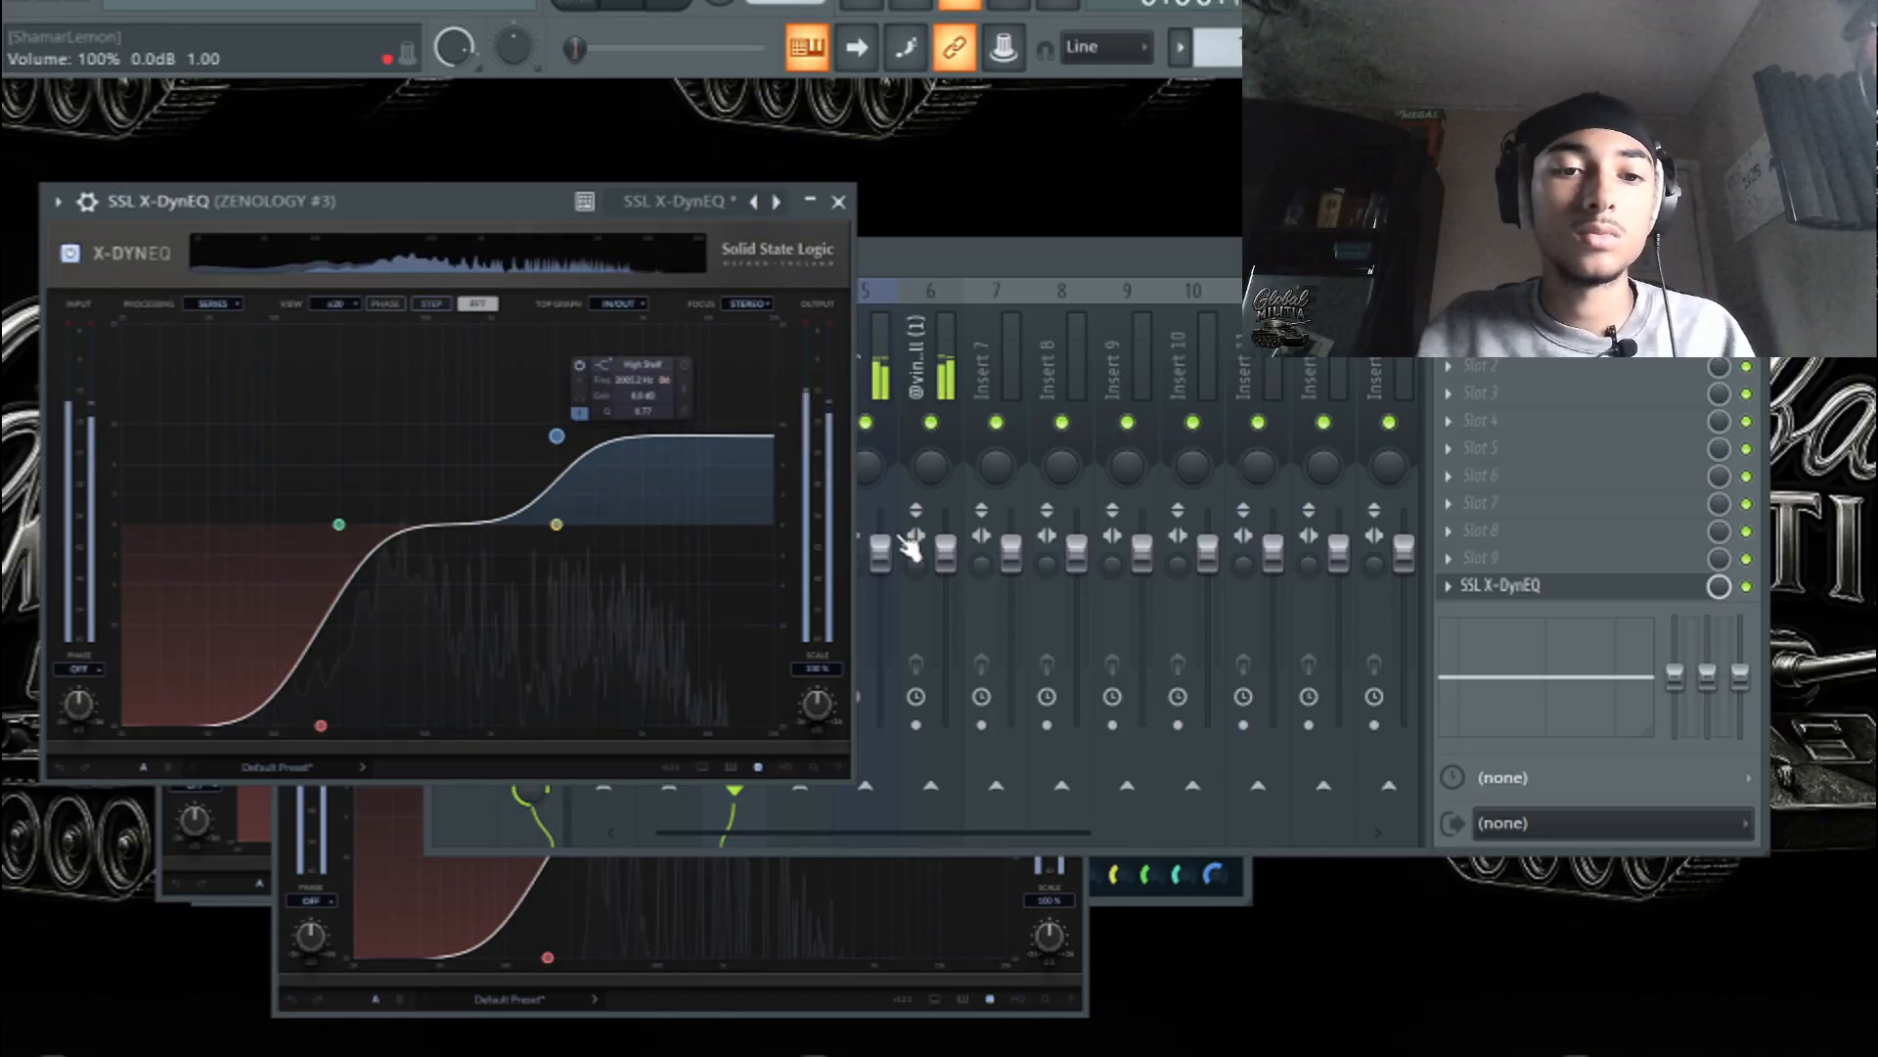
- Add Fruity Delay 2 in slot 9 of the ZENOLOGY #3 track with its mix level at 58%
{"action": "left_click", "coordinate": [1523, 563]}
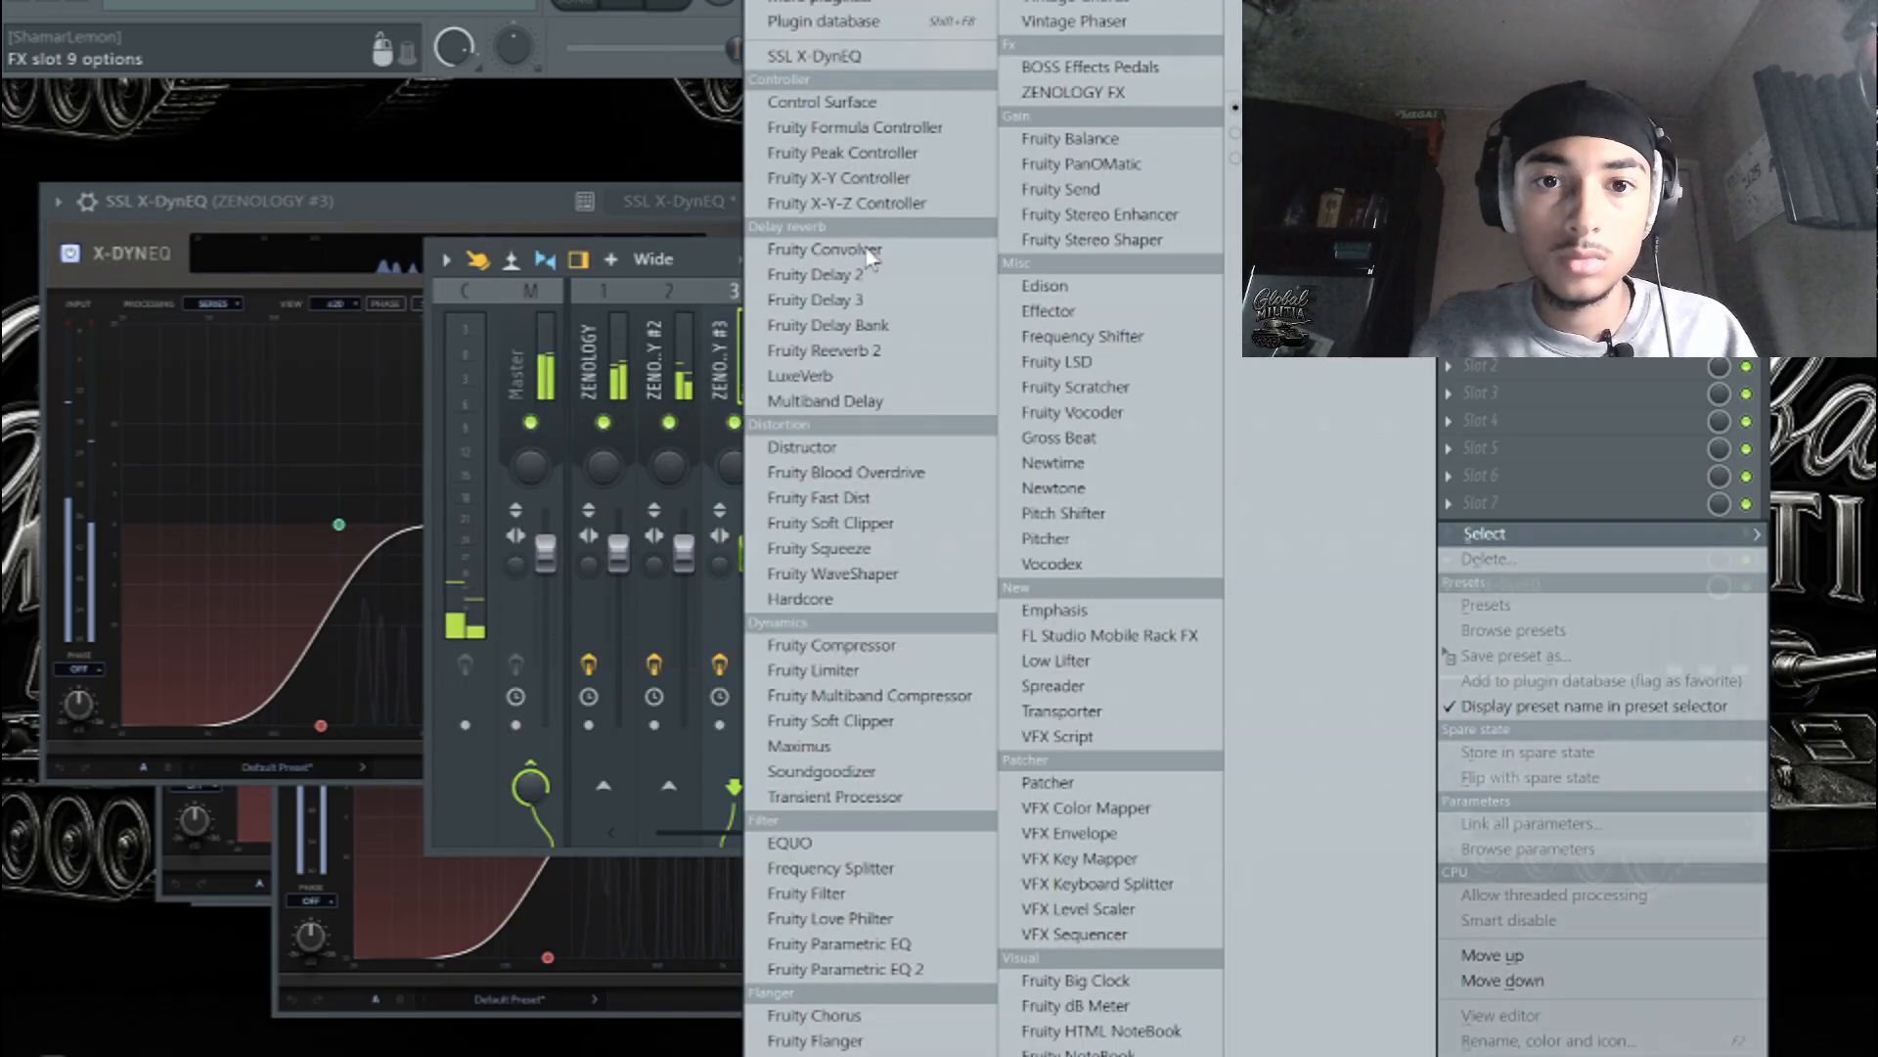
{"action": "left_click", "coordinate": [822, 277]}
{"action": "left_click_drag", "start_coordinate": [1719, 573], "coordinate": [1719, 597]}
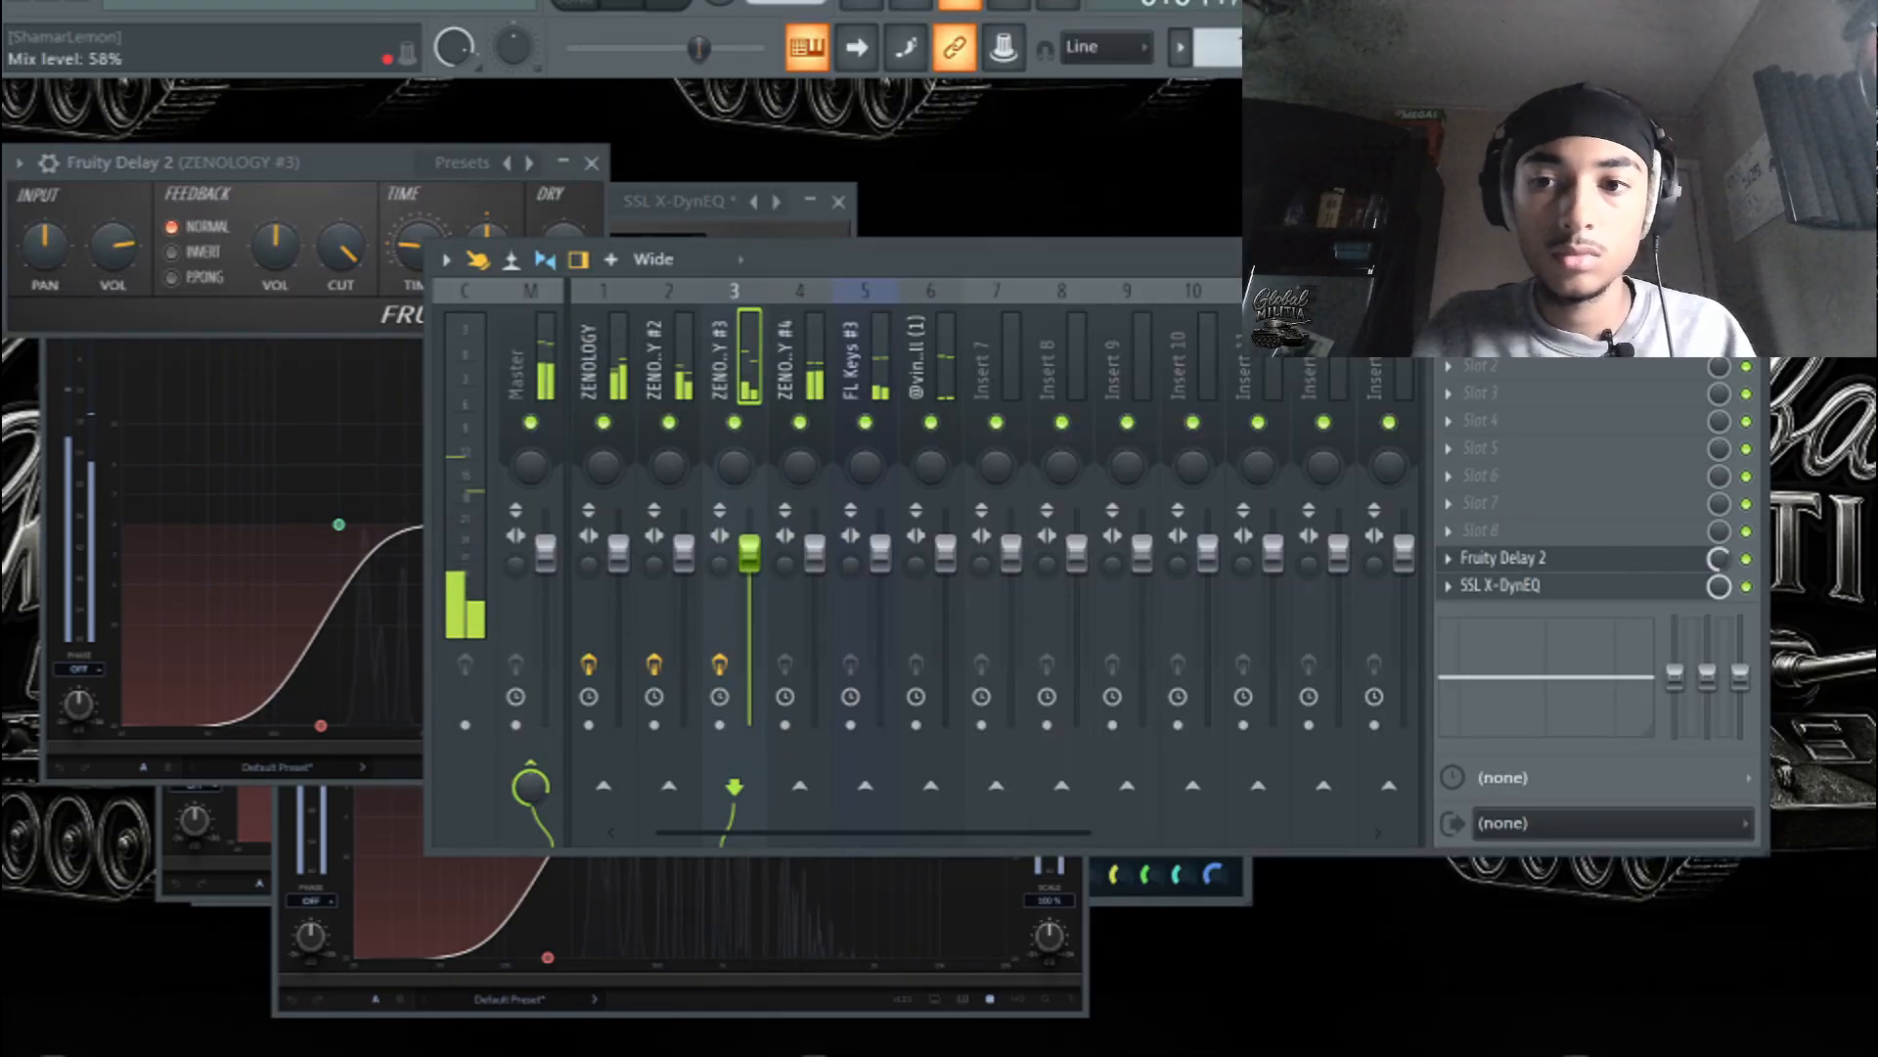
- Add SSL X-DynEQ in slot 1 of ZENOLOGY #4, cutting lows near 372 Hz and highs near 13.6 kHz, with a 5 dB mid boost
{"action": "left_click", "coordinate": [801, 372]}
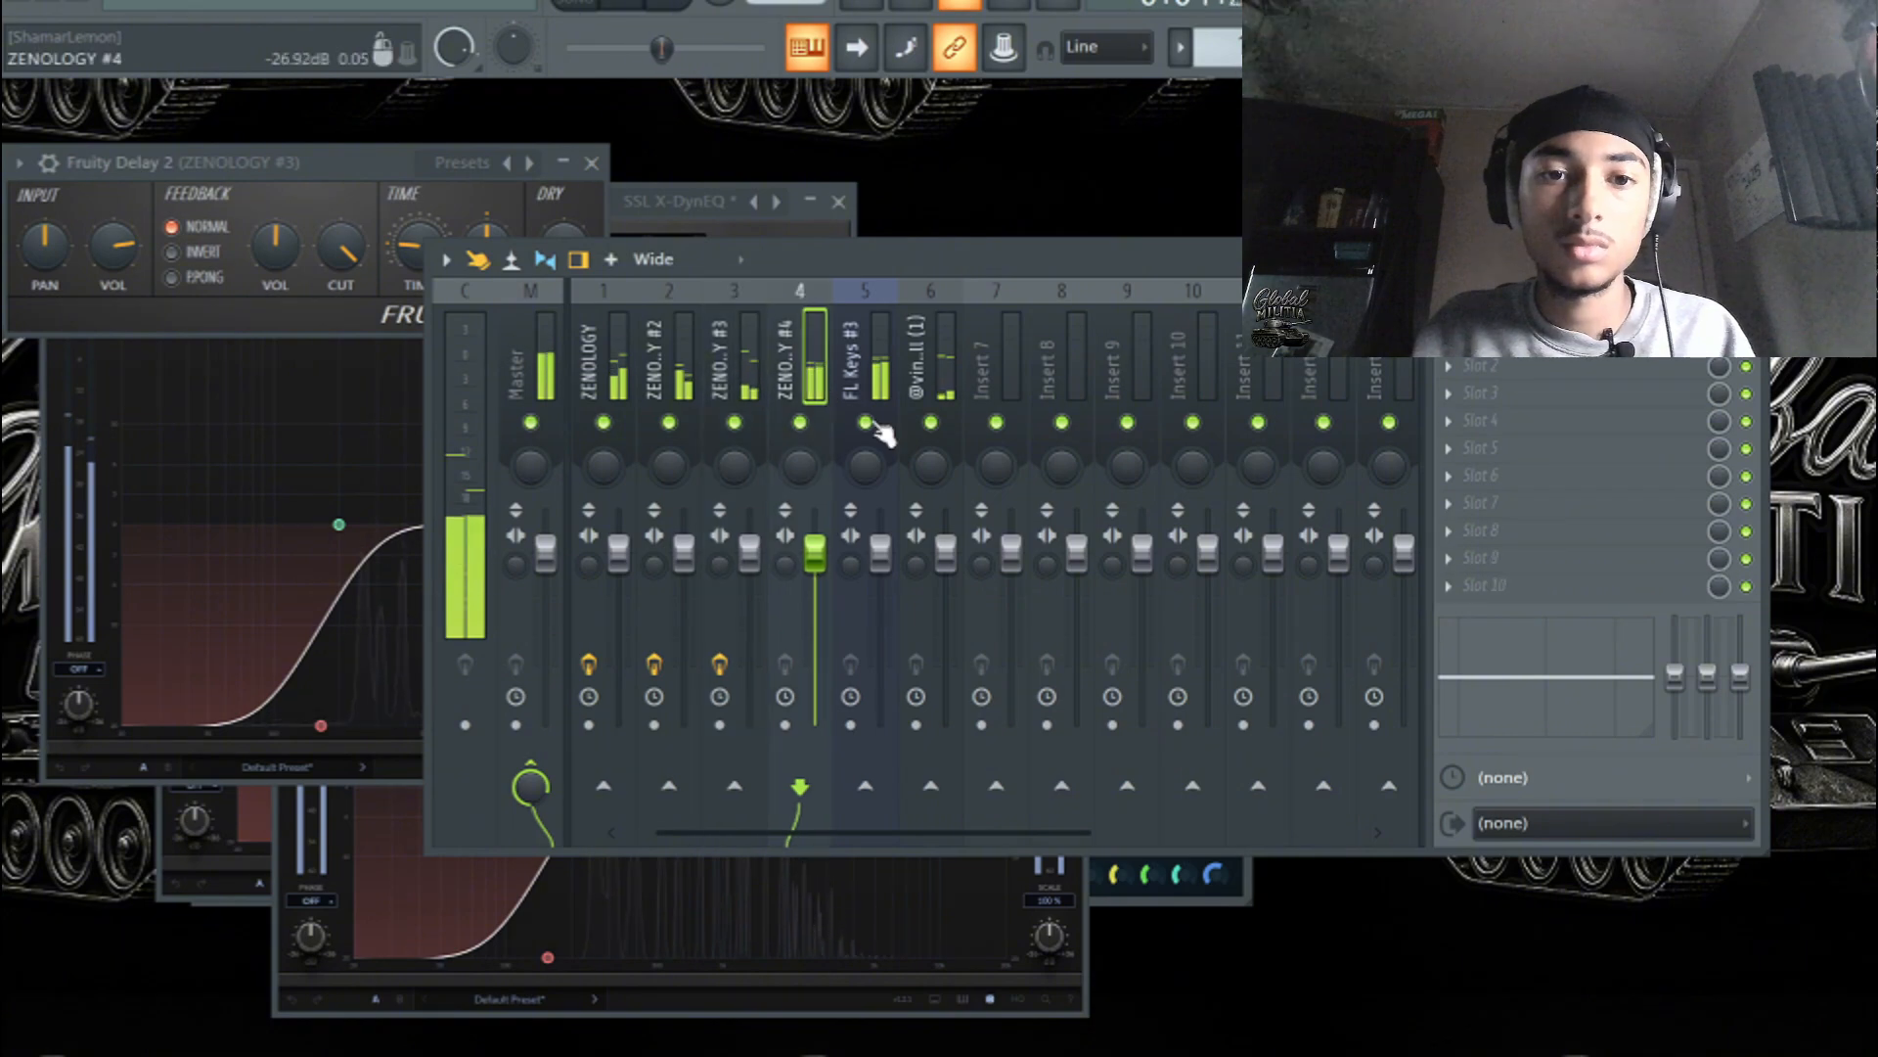
{"action": "left_click", "coordinate": [1497, 355]}
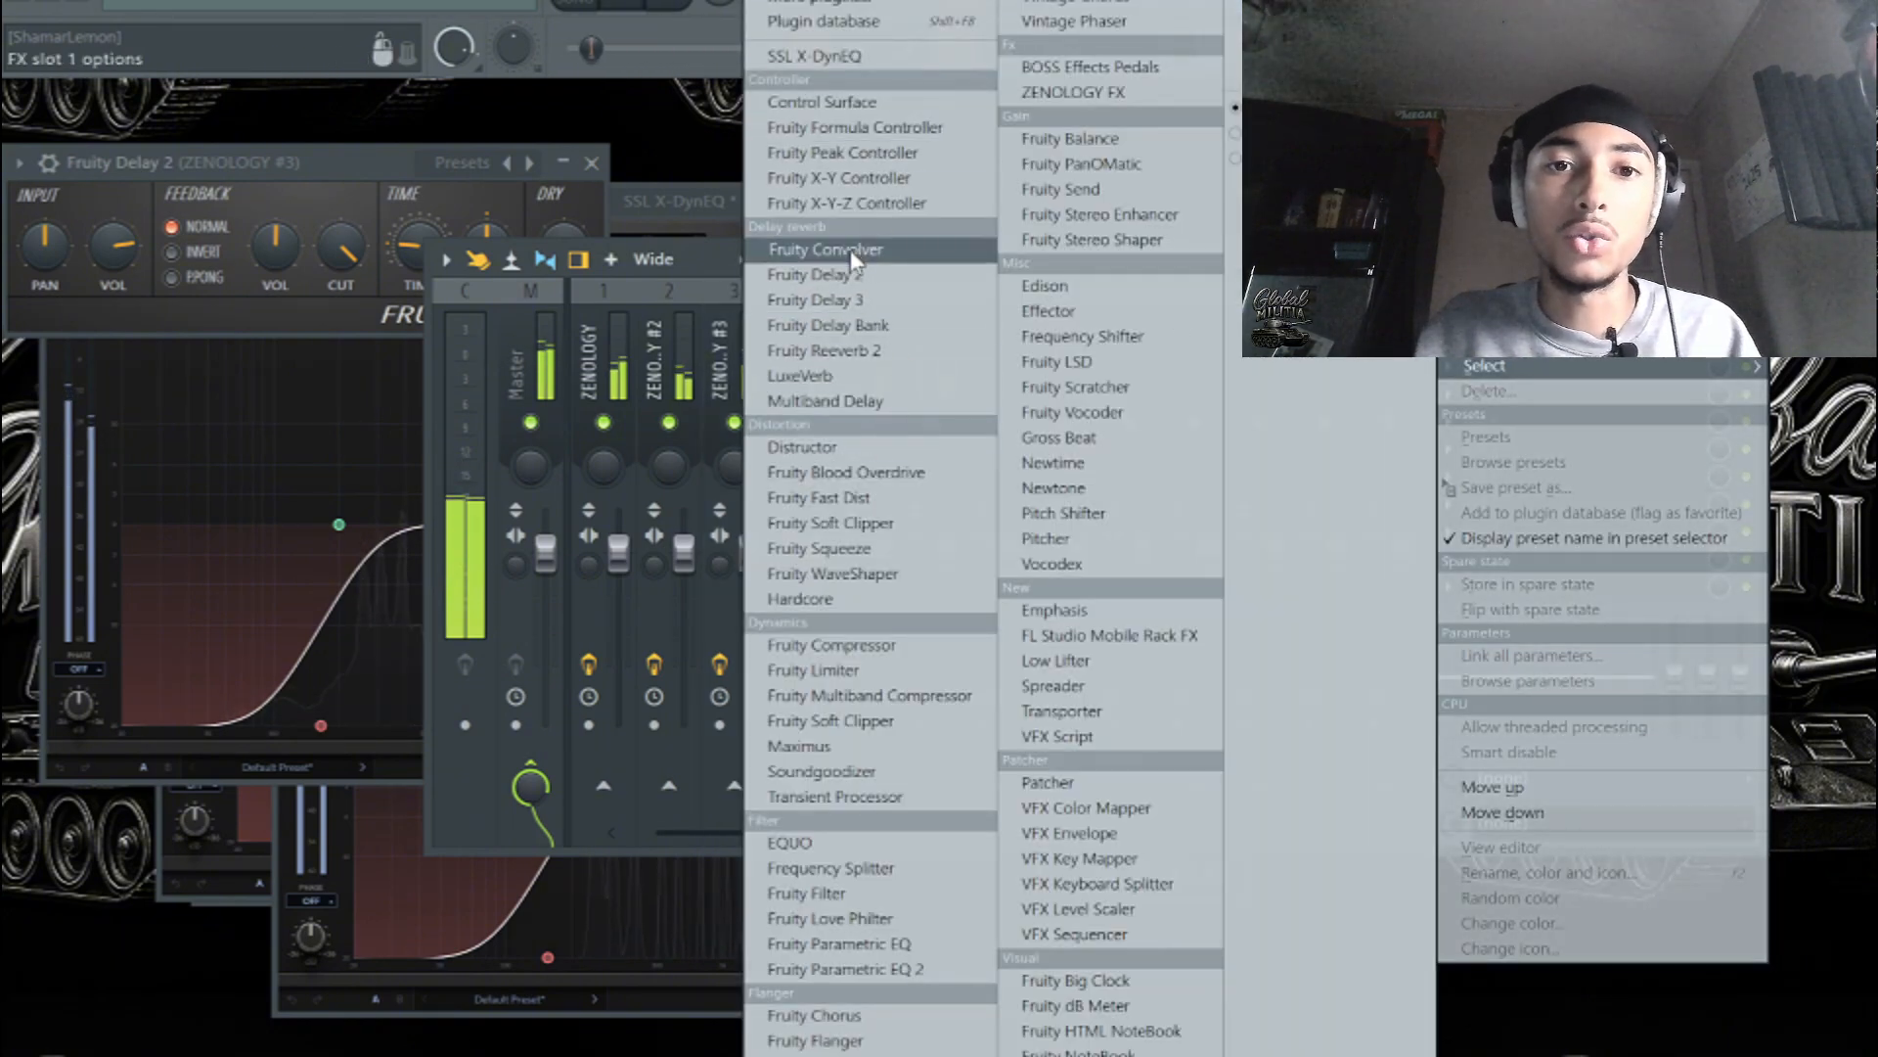
{"action": "left_click", "coordinate": [822, 56]}
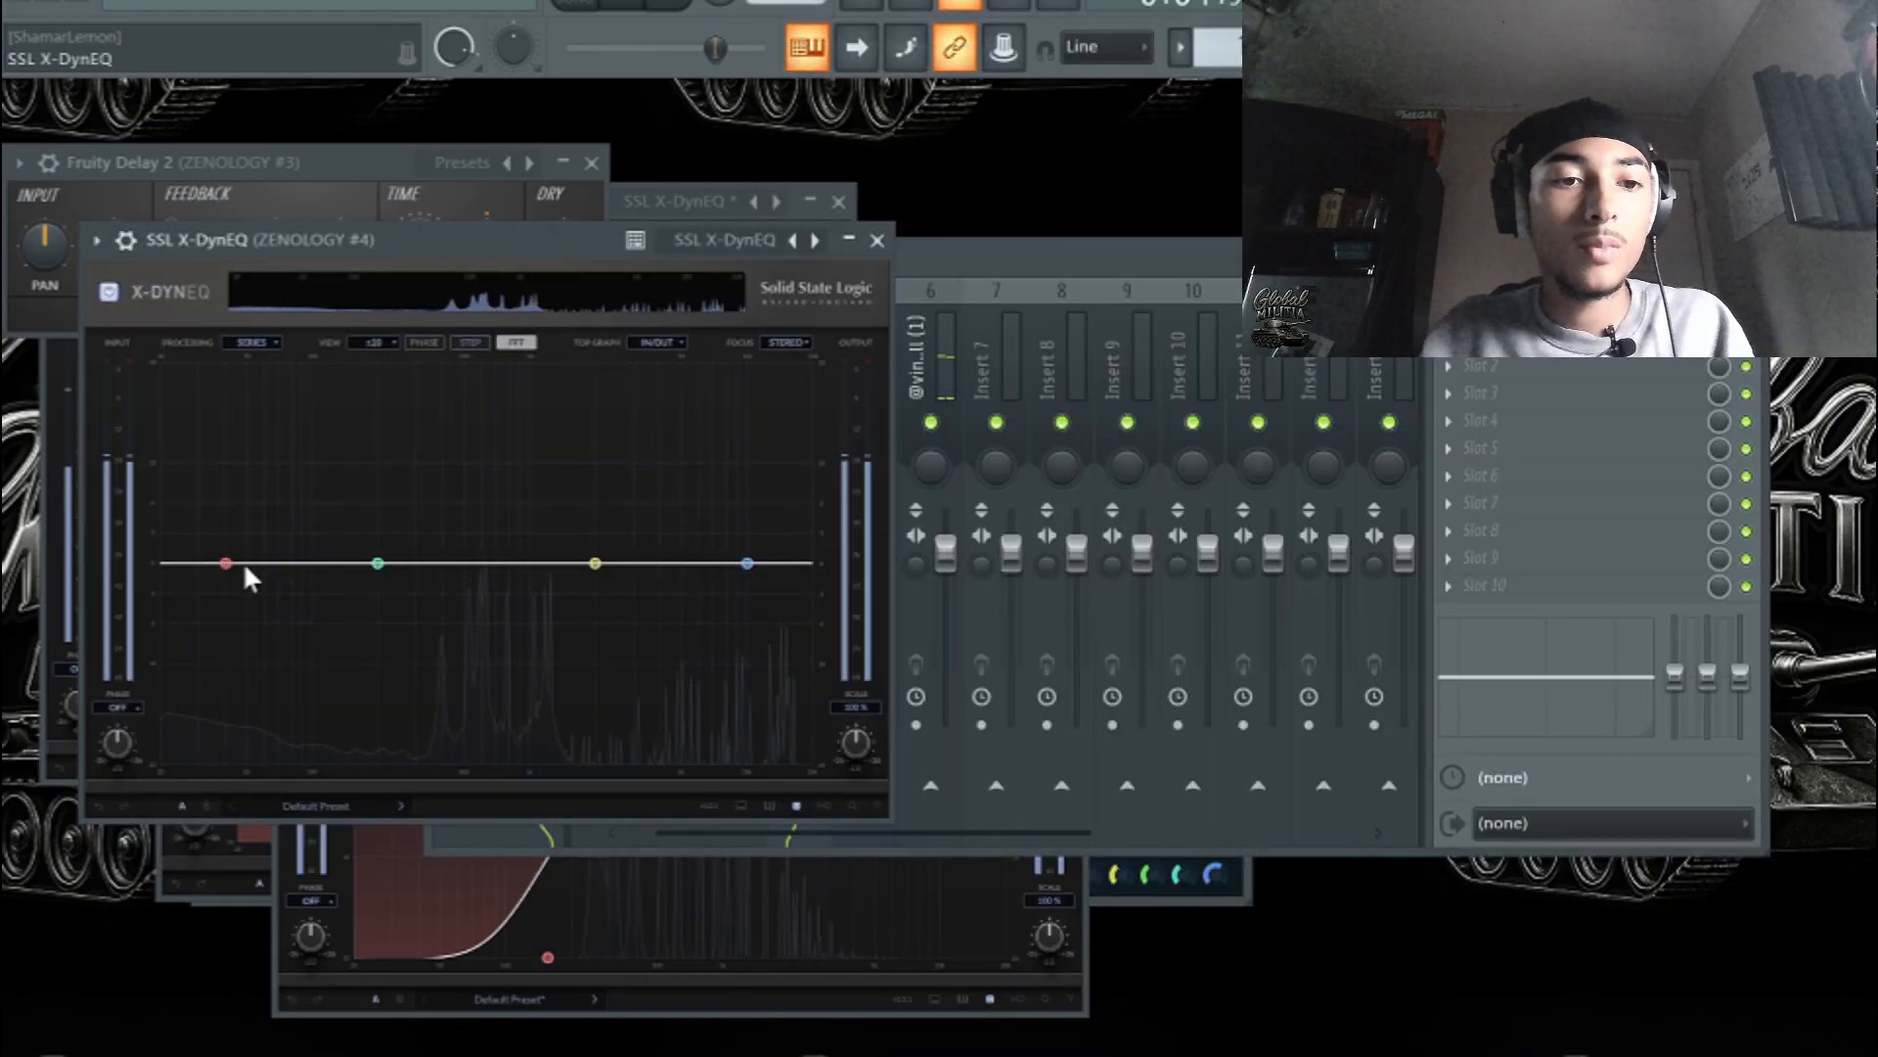
{"action": "left_click_drag", "start_coordinate": [226, 565], "coordinate": [438, 819]}
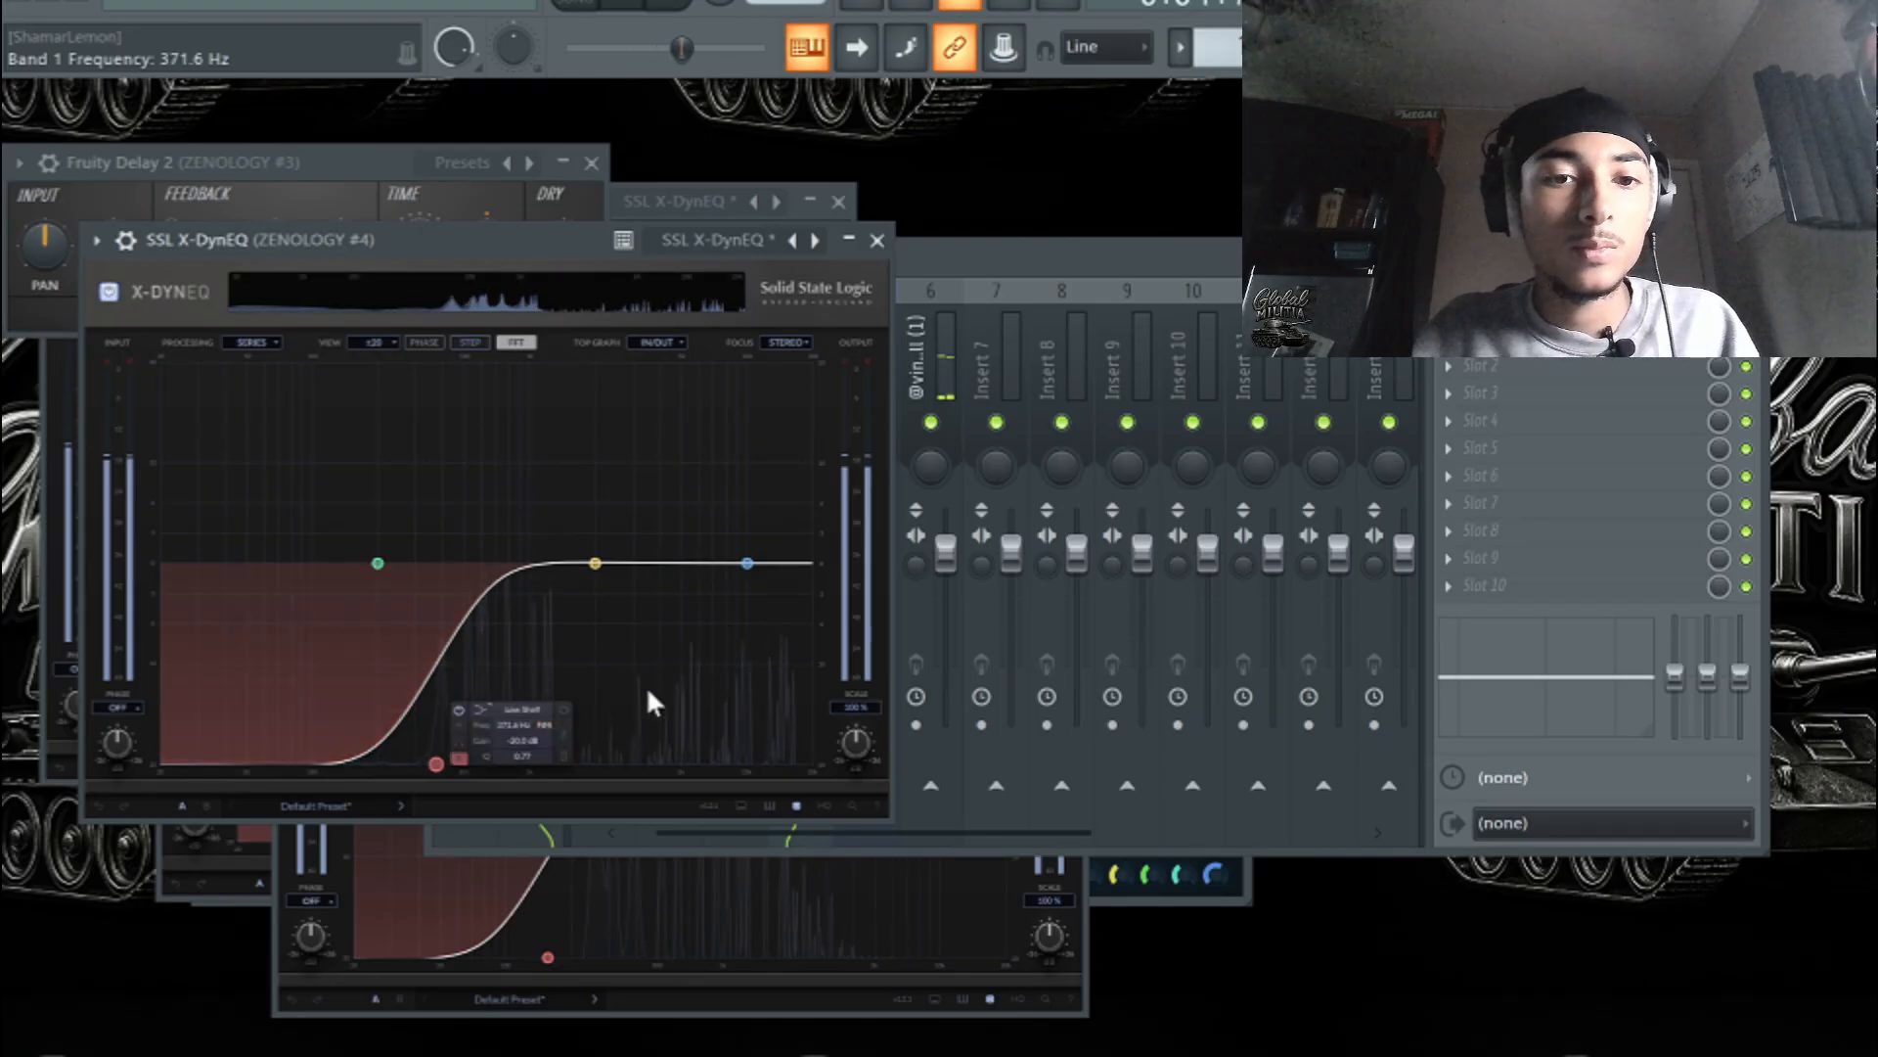
{"action": "left_click_drag", "start_coordinate": [750, 563], "coordinate": [776, 674]}
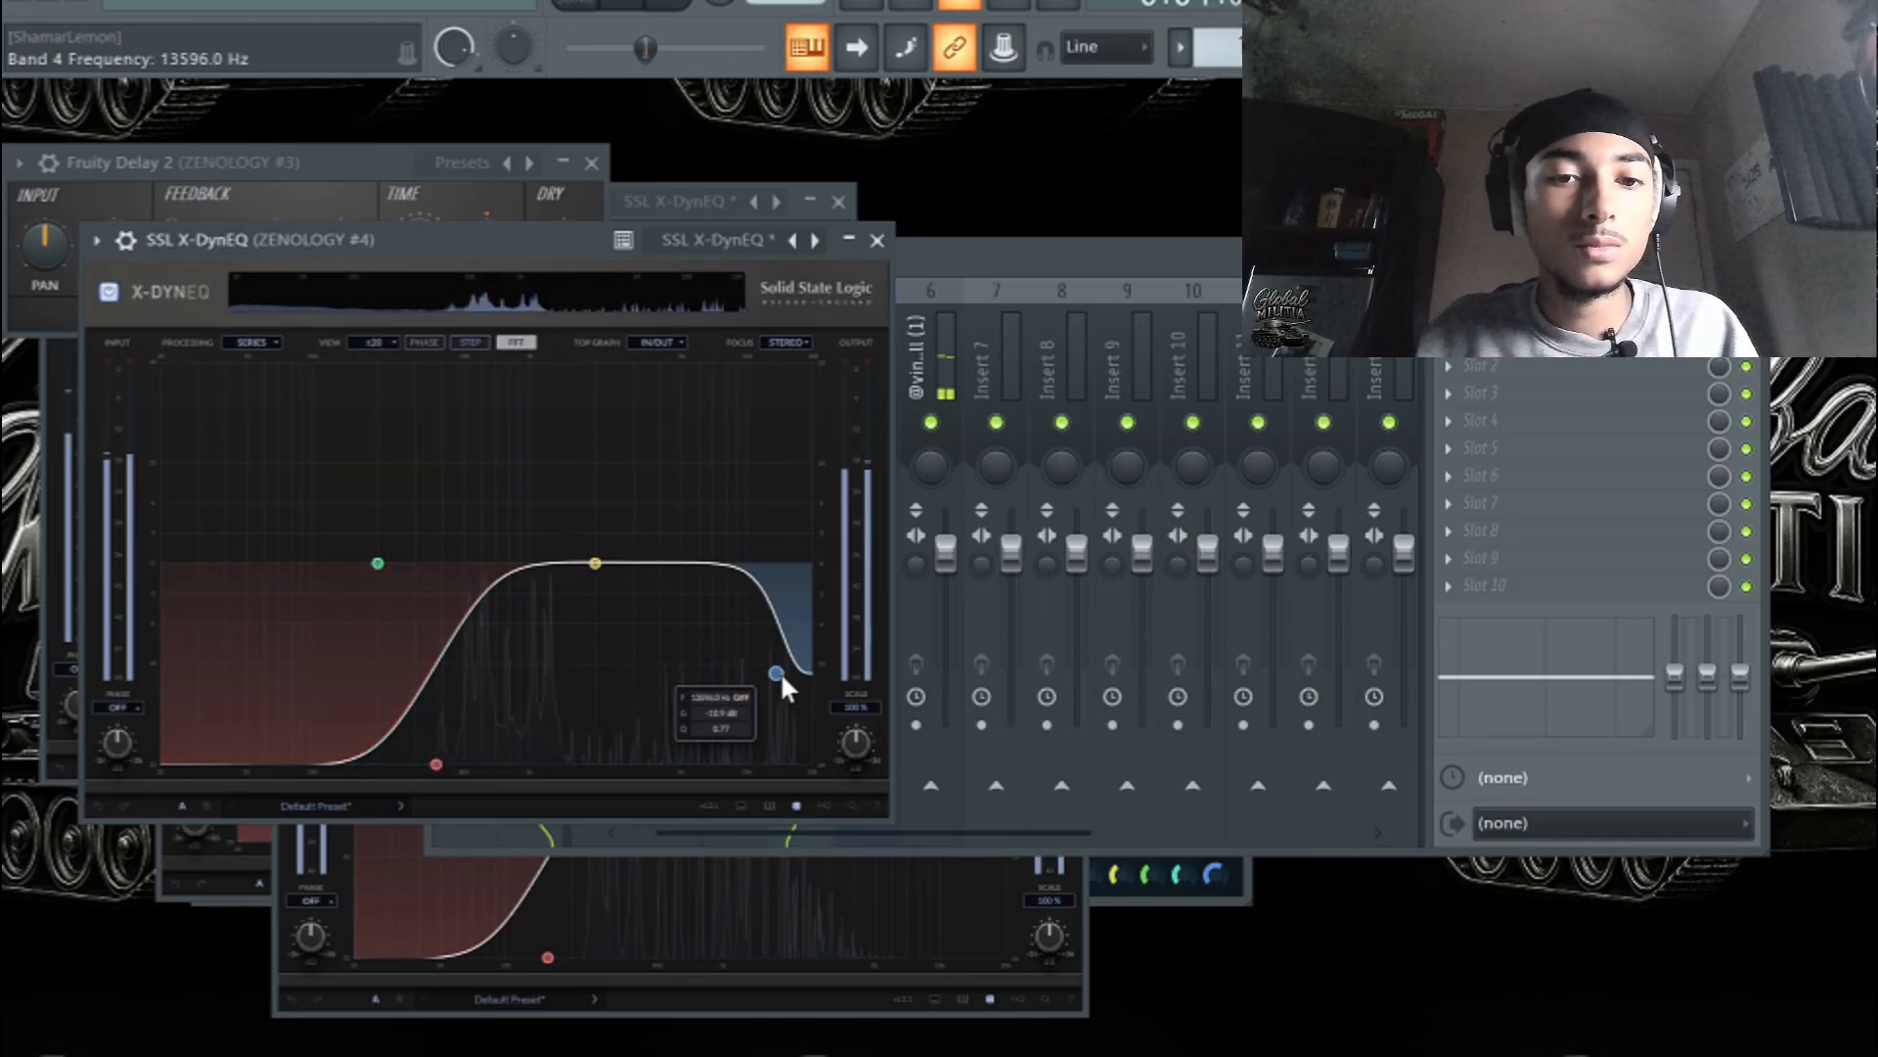
{"action": "left_click_drag", "start_coordinate": [596, 564], "coordinate": [632, 513]}
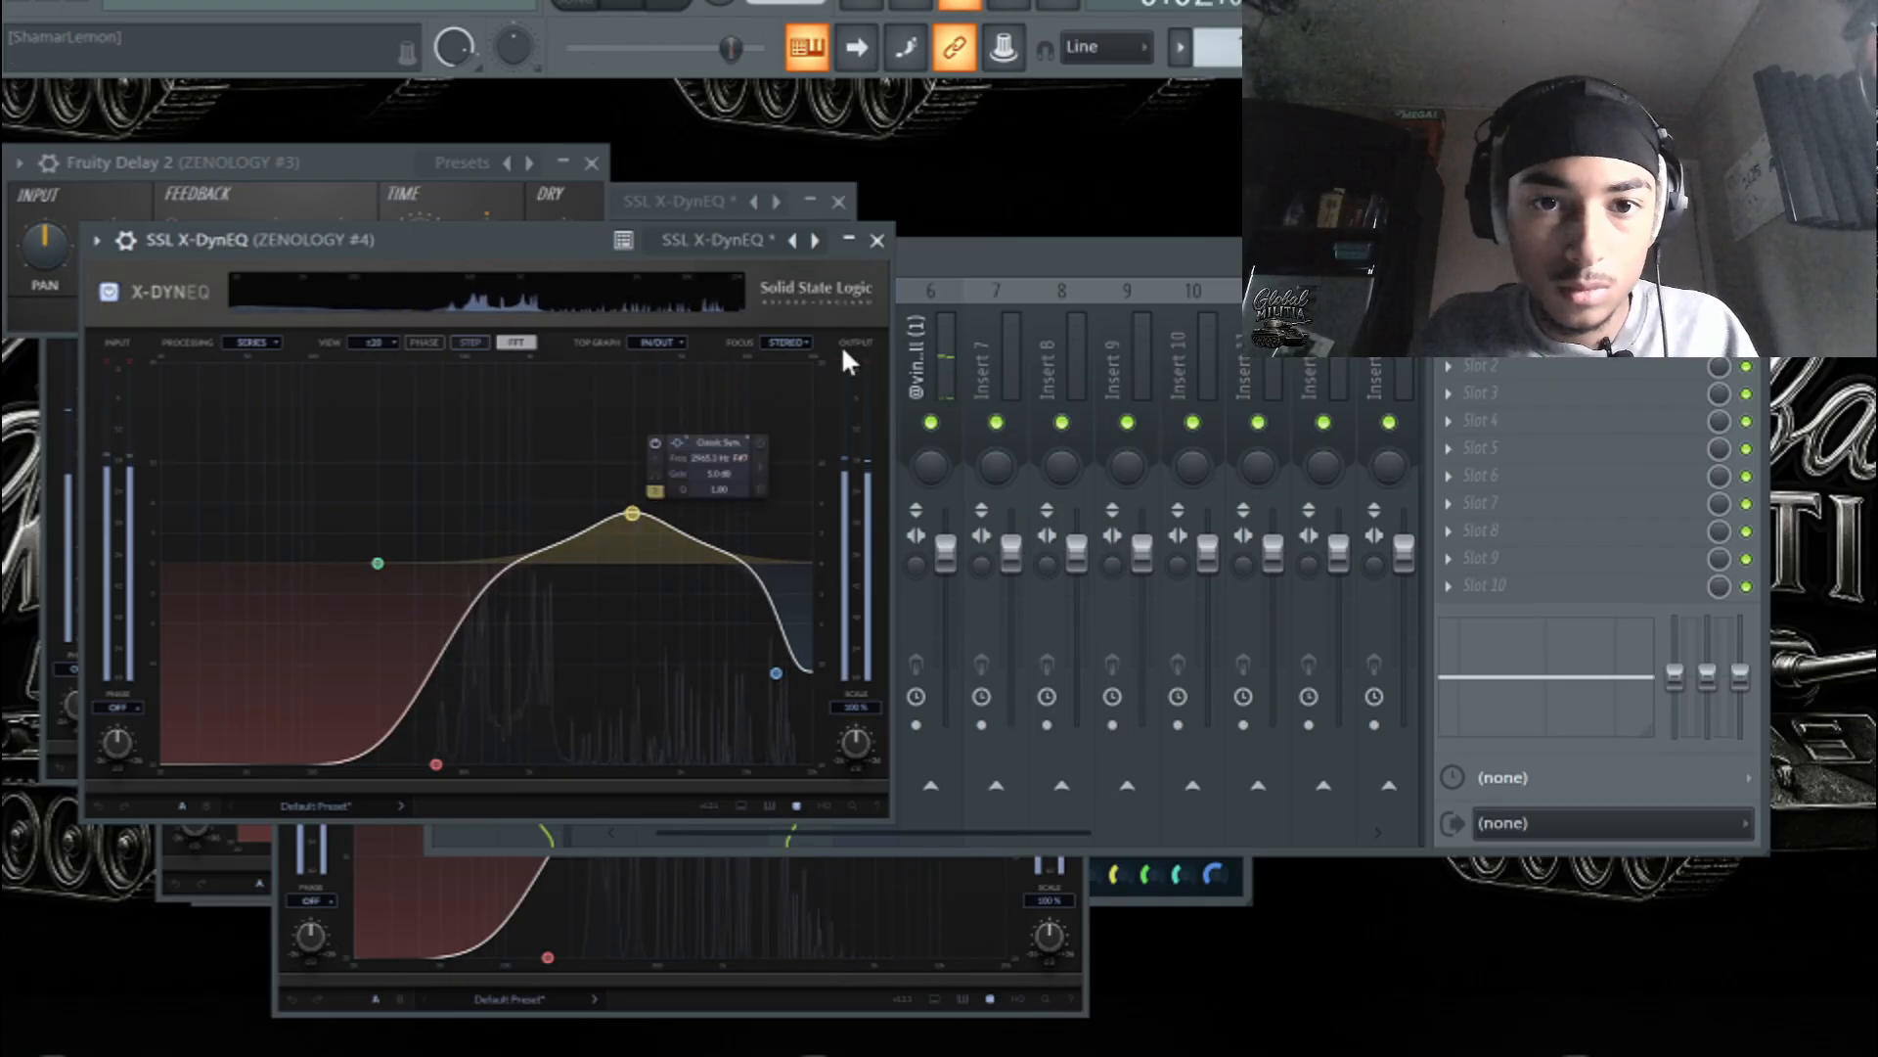
- Switch the ZENOLOGY #4 EQ focus to Left and shape it with a high cut, a 6.3 dB upper boost and a low-end reduction
{"action": "left_click", "coordinate": [789, 343]}
{"action": "left_click", "coordinate": [787, 385]}
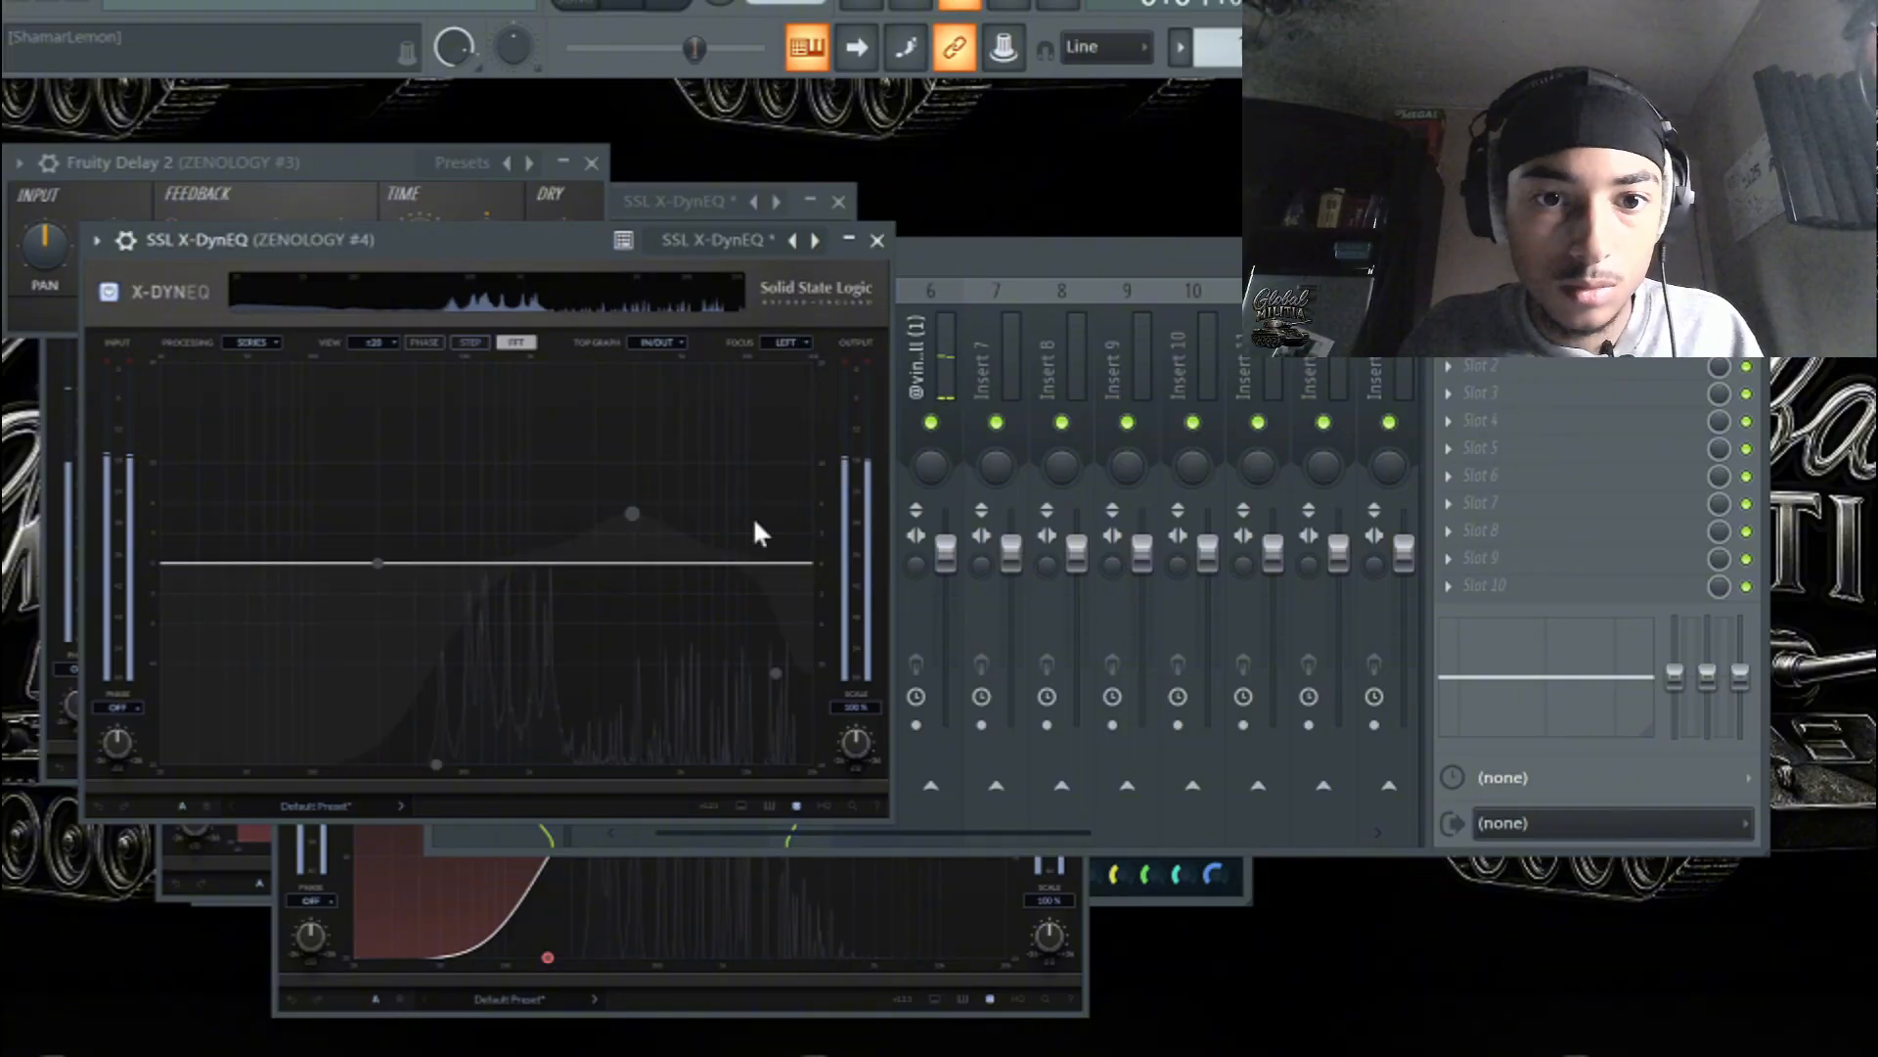
{"action": "left_click_drag", "start_coordinate": [771, 567], "coordinate": [773, 419]}
{"action": "mouse_move", "coordinate": [558, 570]}
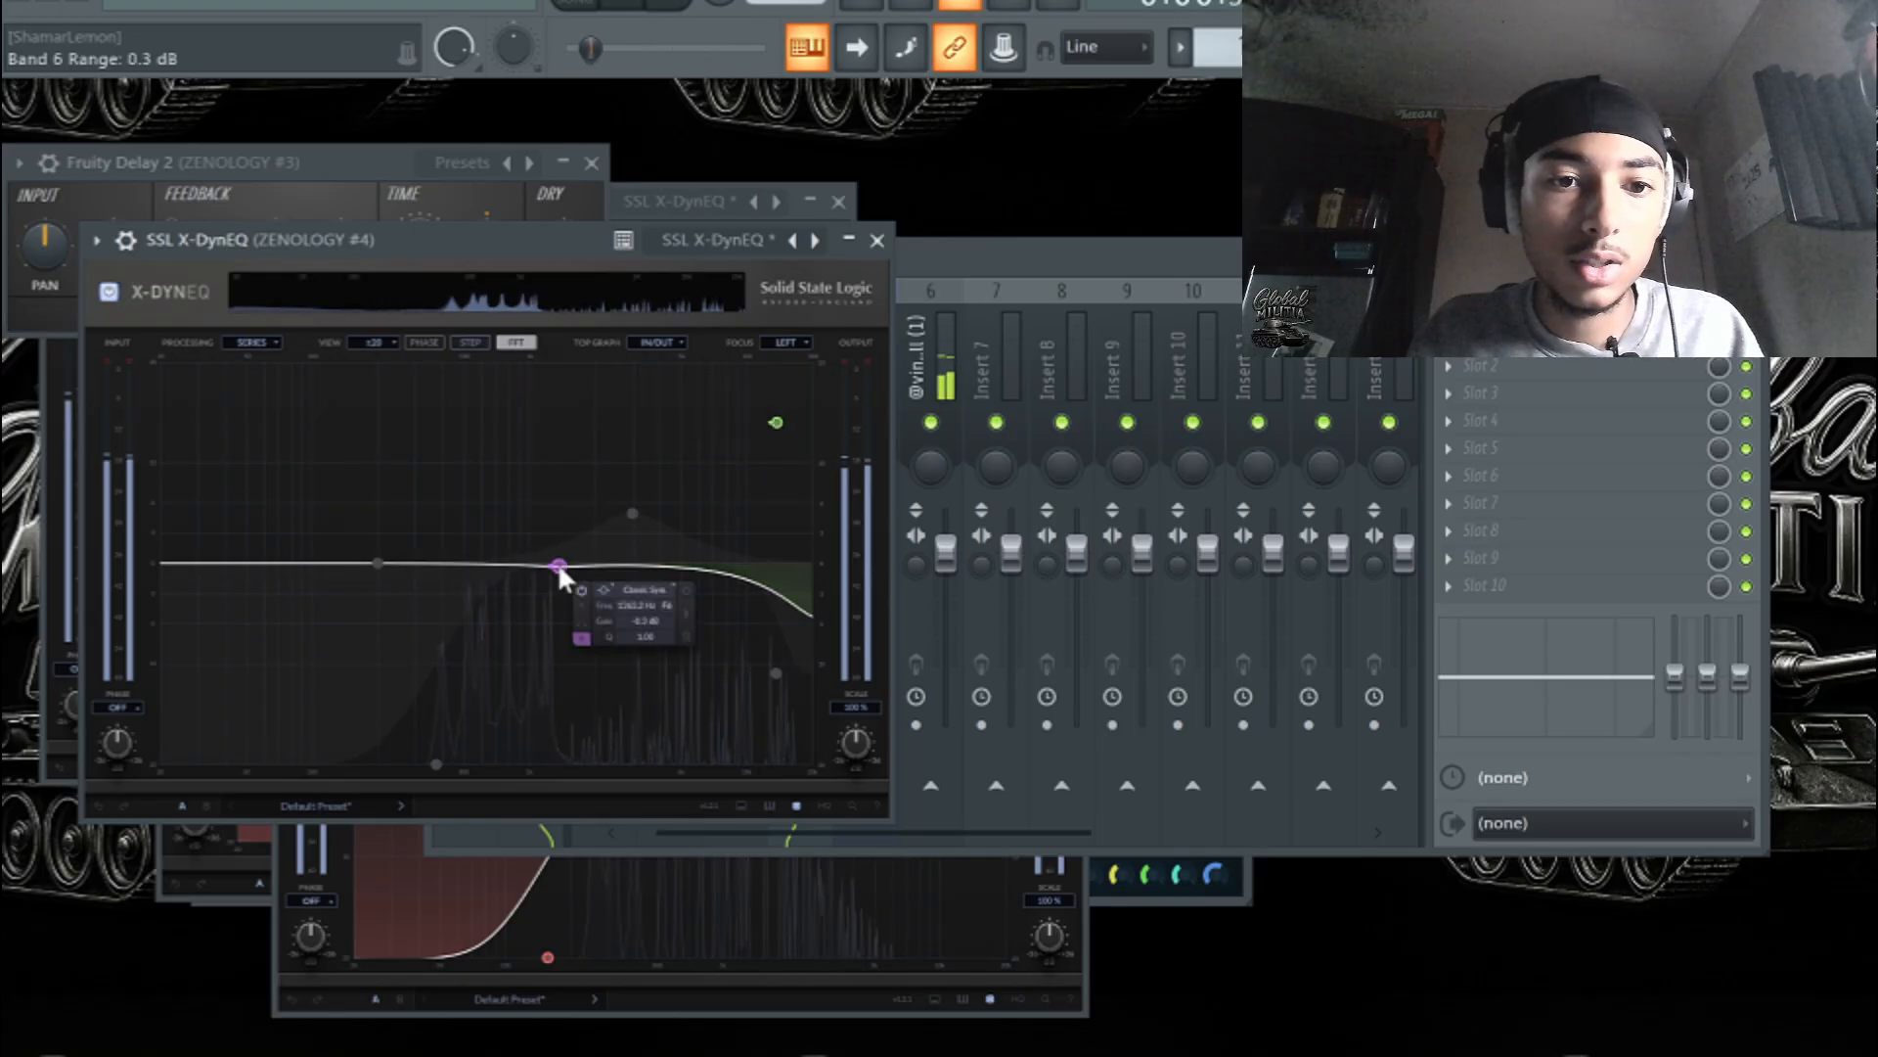
{"action": "left_click_drag", "start_coordinate": [558, 566], "coordinate": [738, 500]}
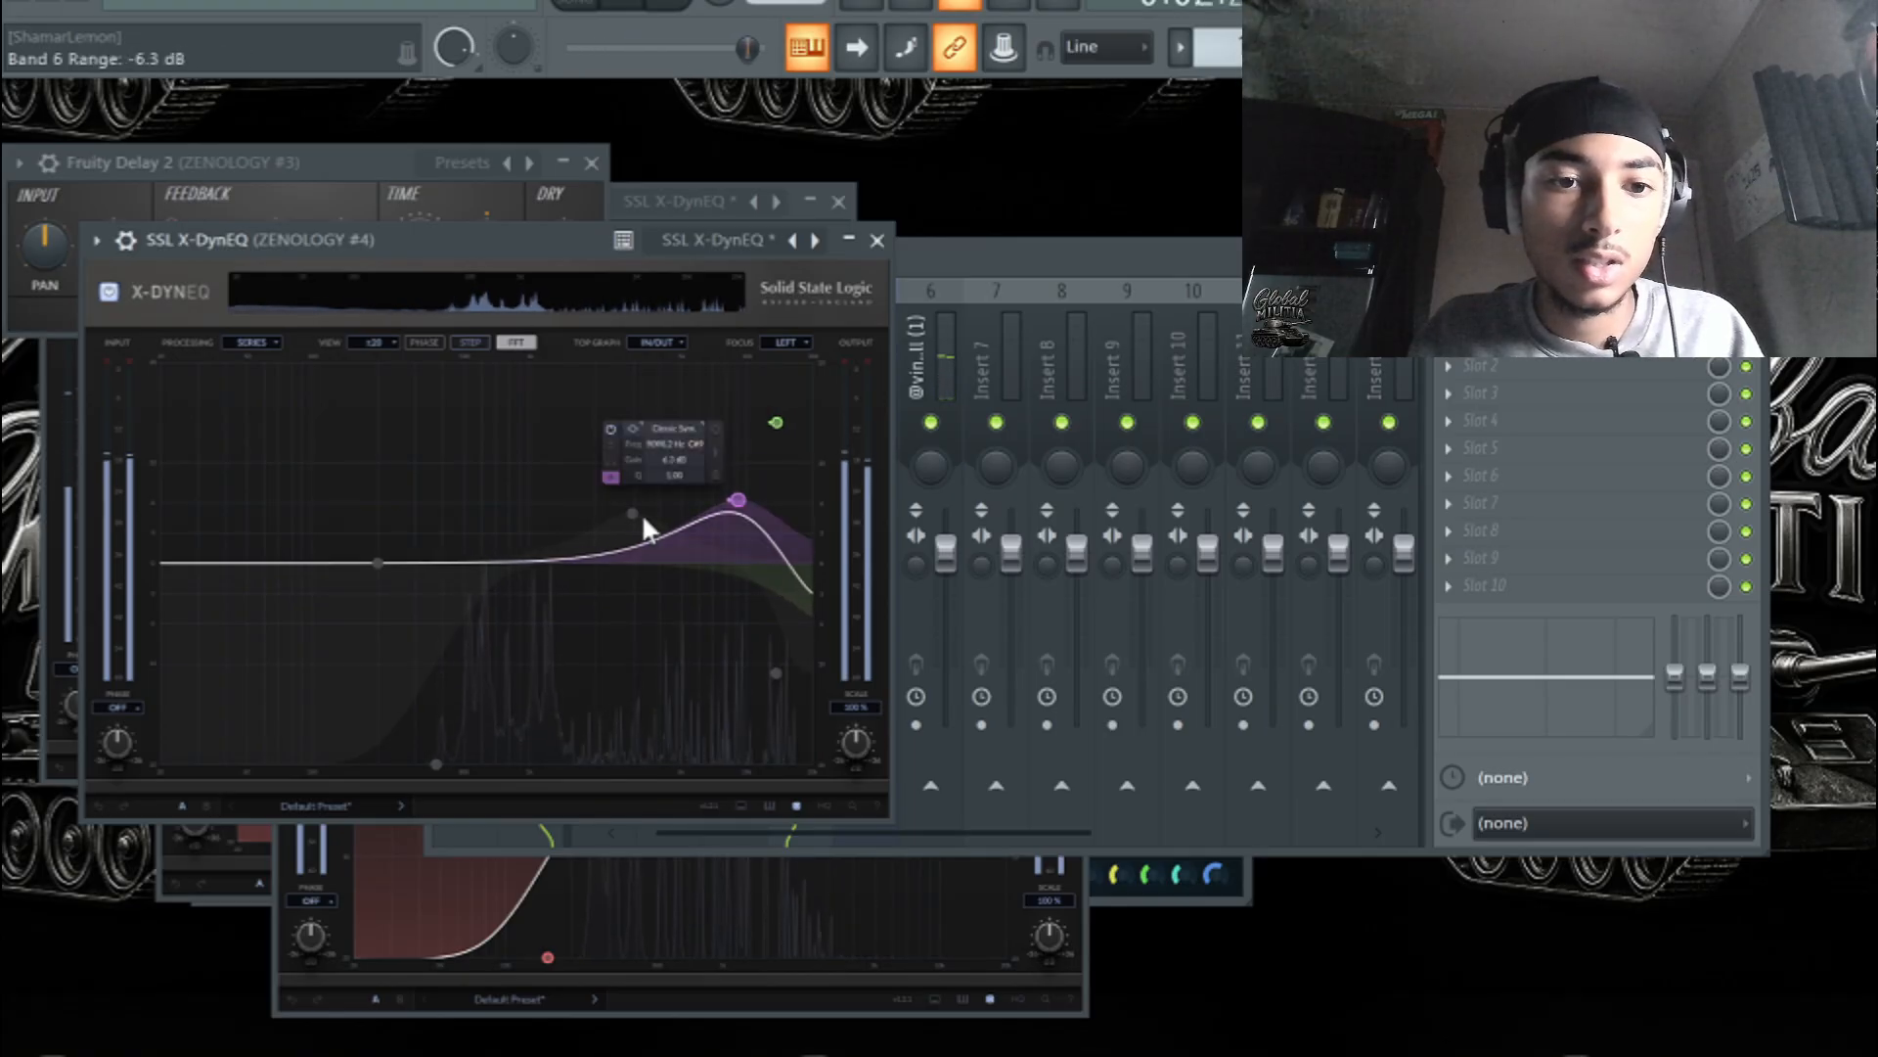
{"action": "left_click_drag", "start_coordinate": [487, 567], "coordinate": [436, 596]}
- Add Fruity Delay 3 in slot 2 of the ZENOLOGY #4 track with its mix level at 42%
{"action": "left_click", "coordinate": [1526, 370]}
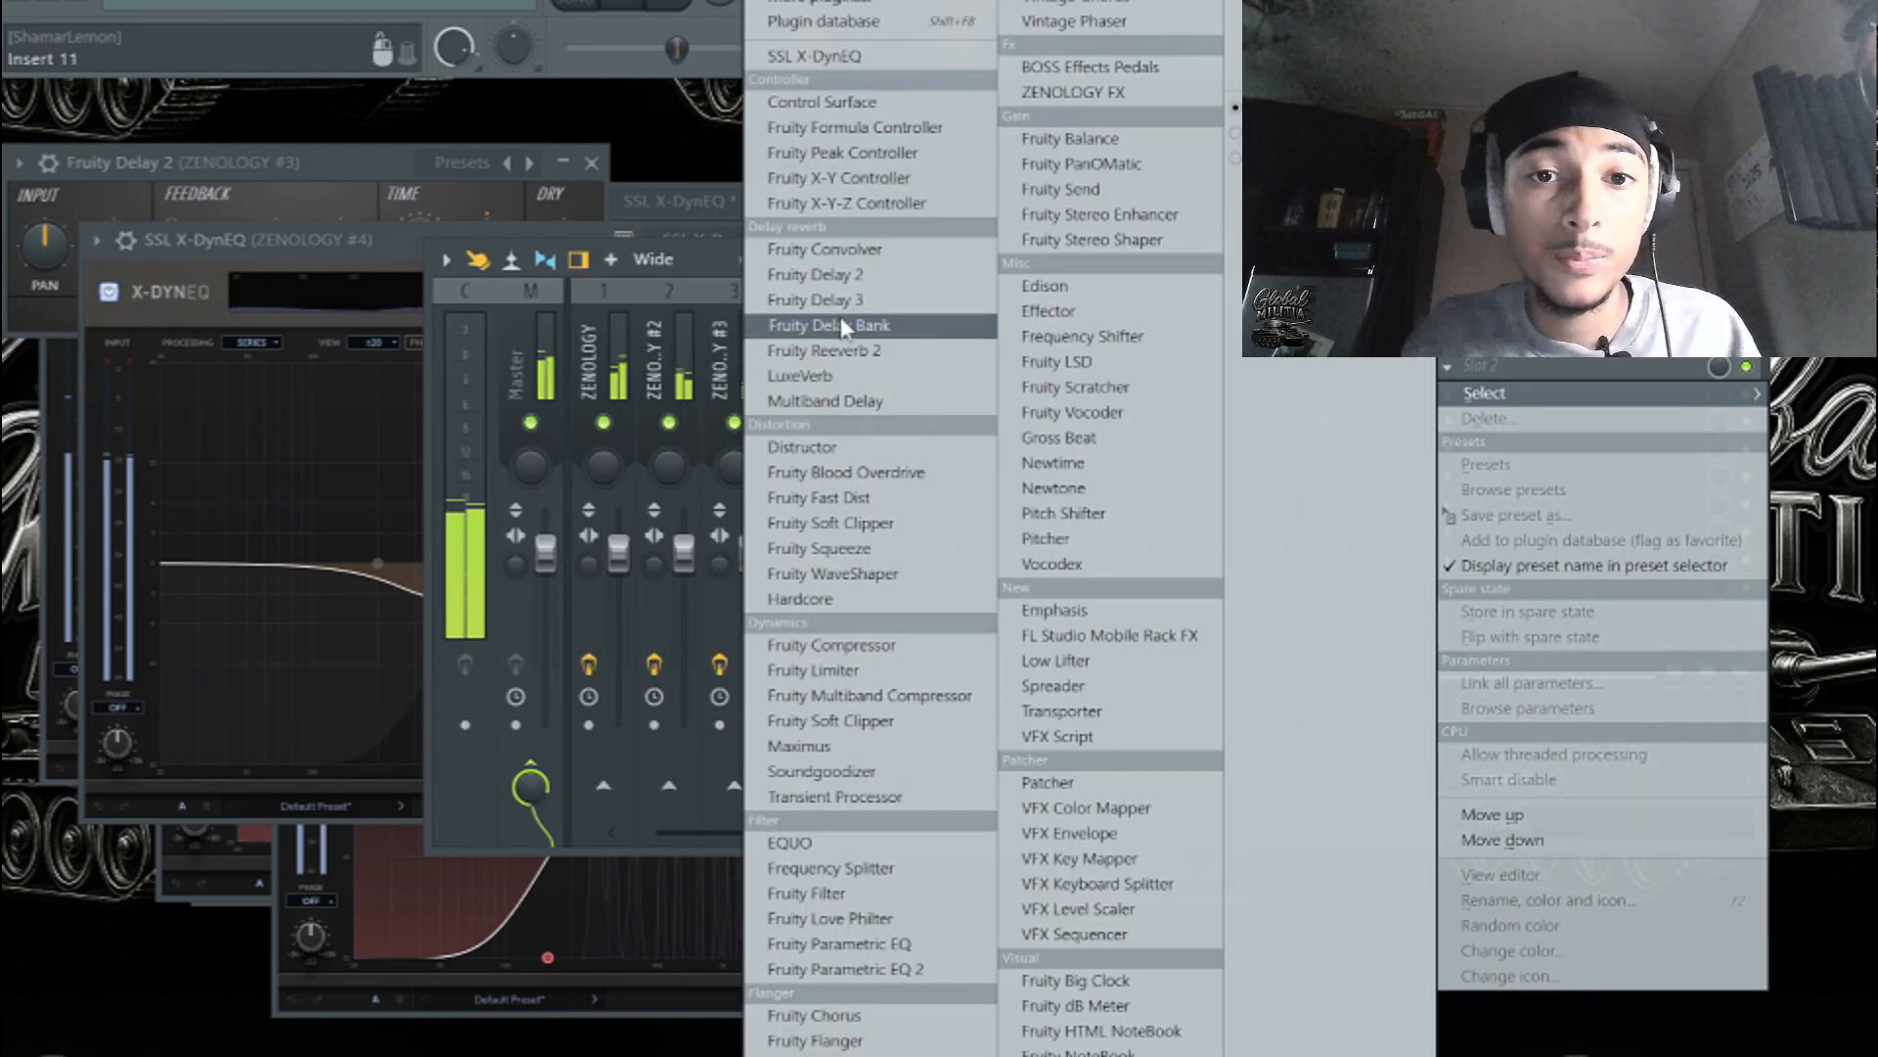
{"action": "left_click", "coordinate": [864, 301]}
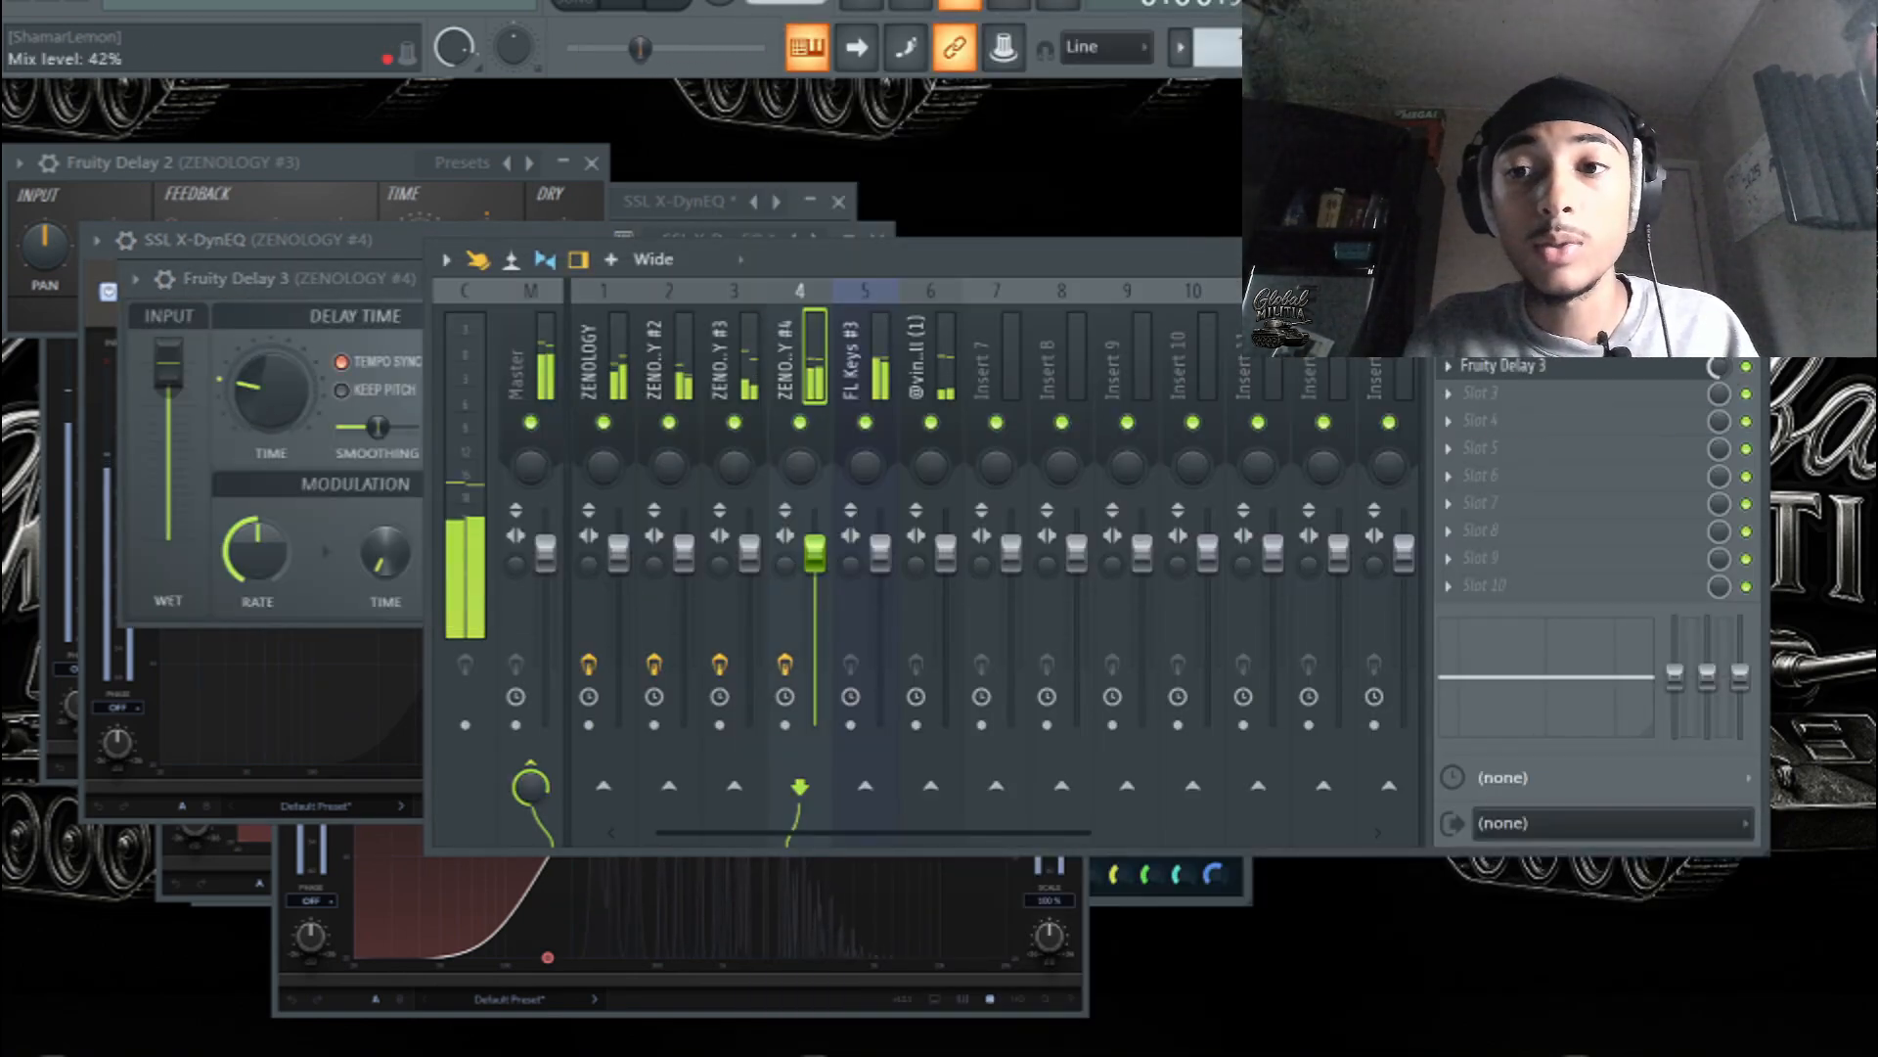
- Add Fruity Fast Dist in slot 1 of the FL Keys #3 track and lower its mix level to 25%
{"action": "left_click", "coordinate": [865, 362]}
{"action": "left_click", "coordinate": [1484, 369]}
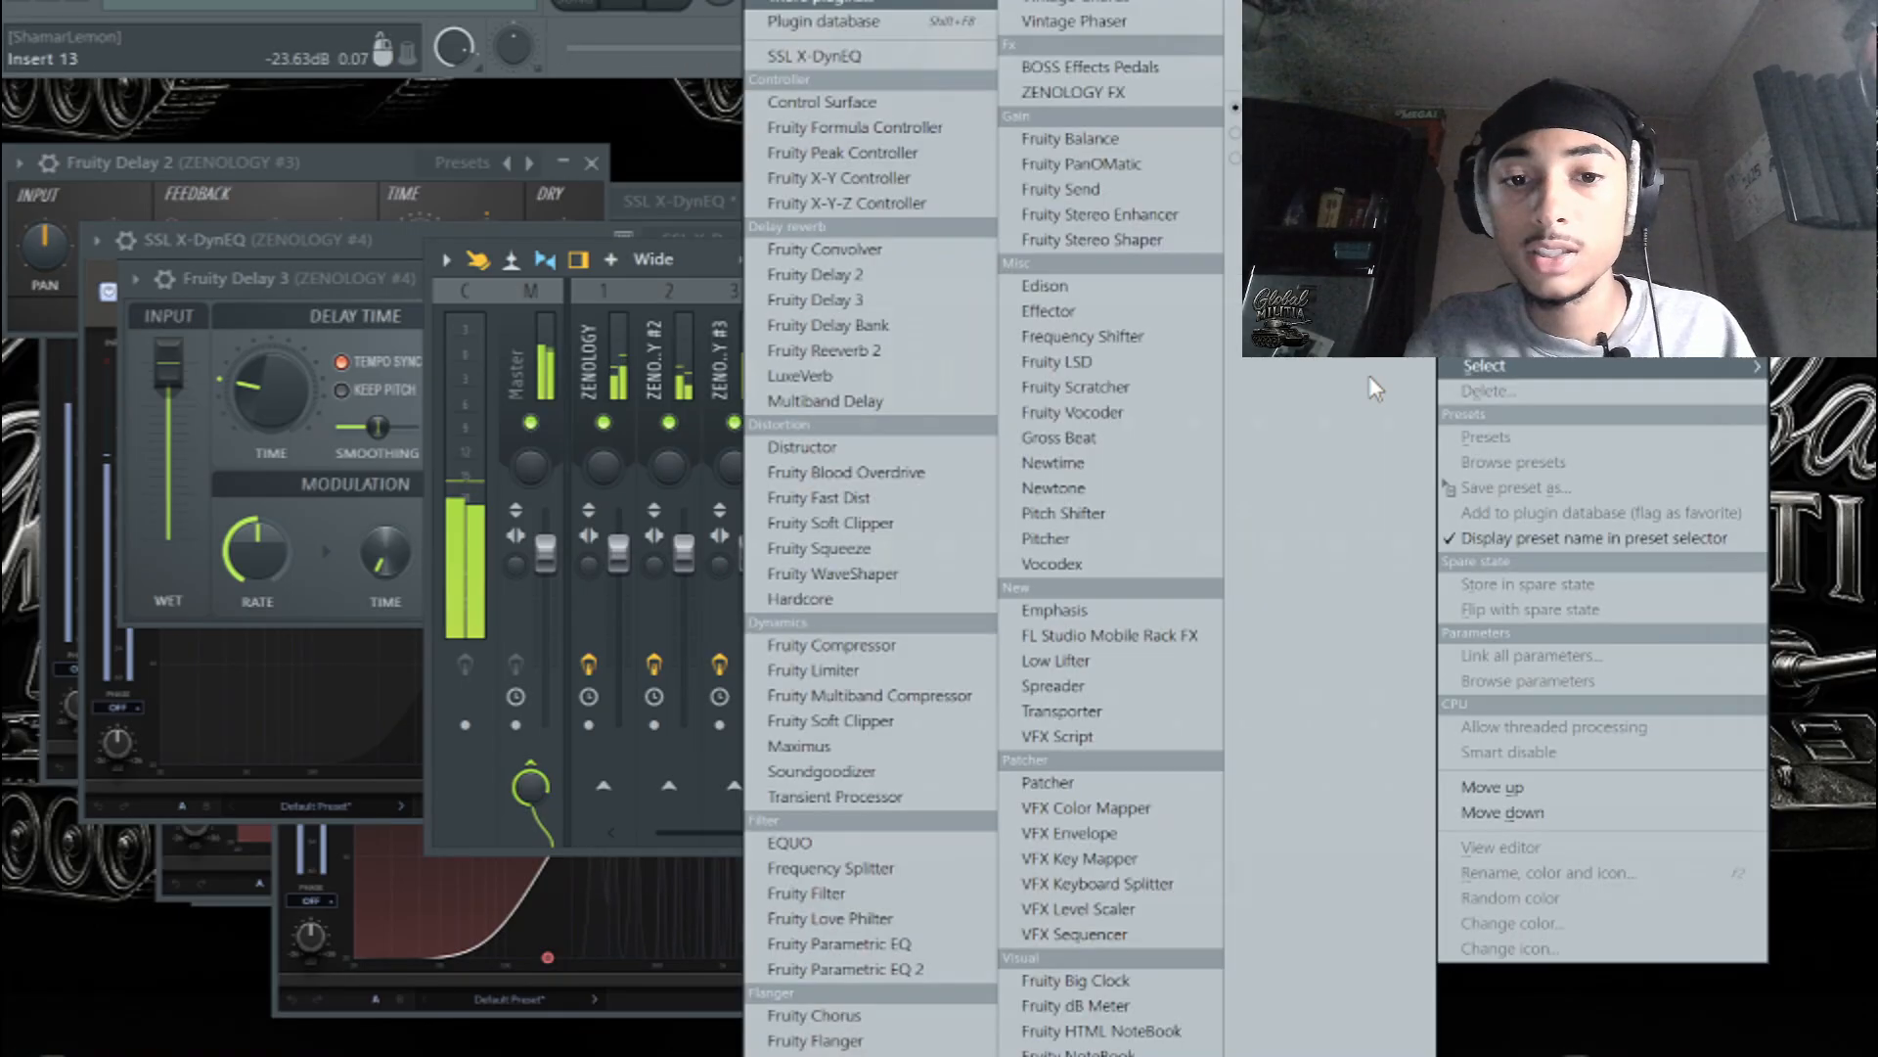
{"action": "left_click", "coordinate": [869, 499]}
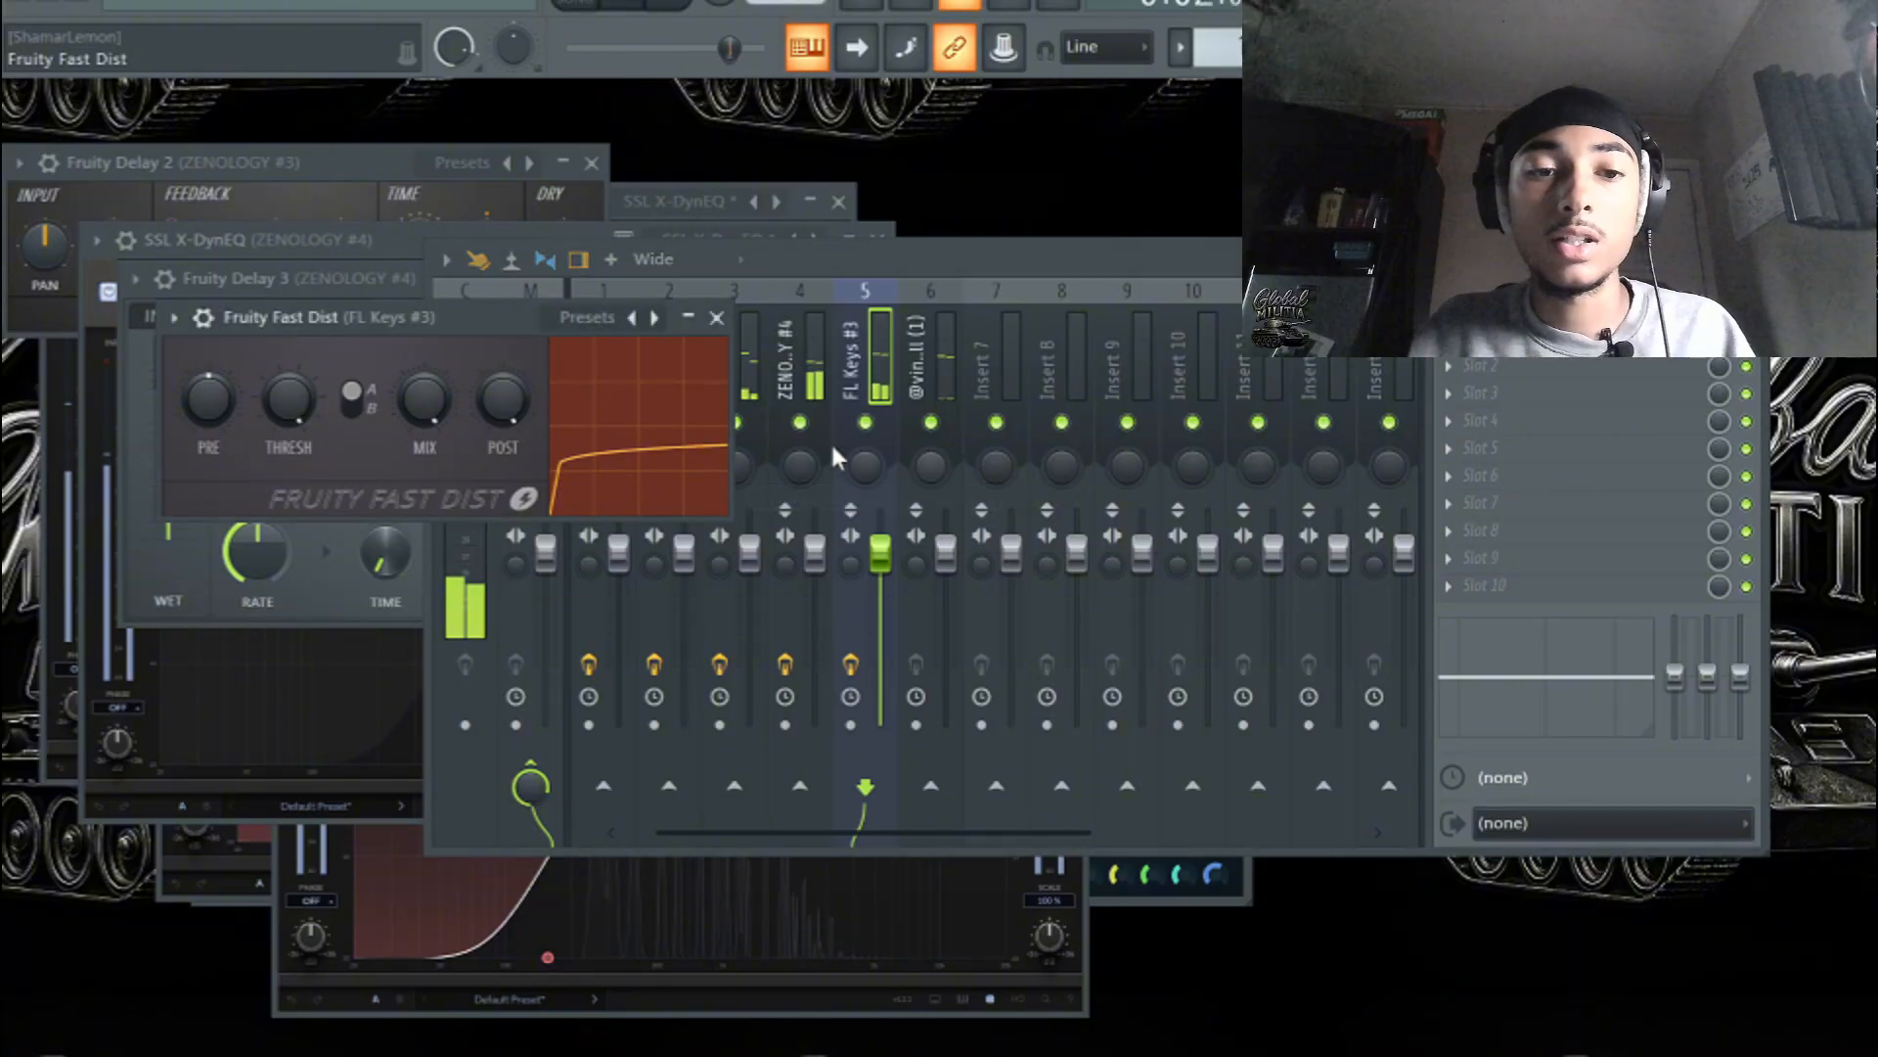
{"action": "left_click_drag", "start_coordinate": [1720, 339], "coordinate": [1720, 436]}
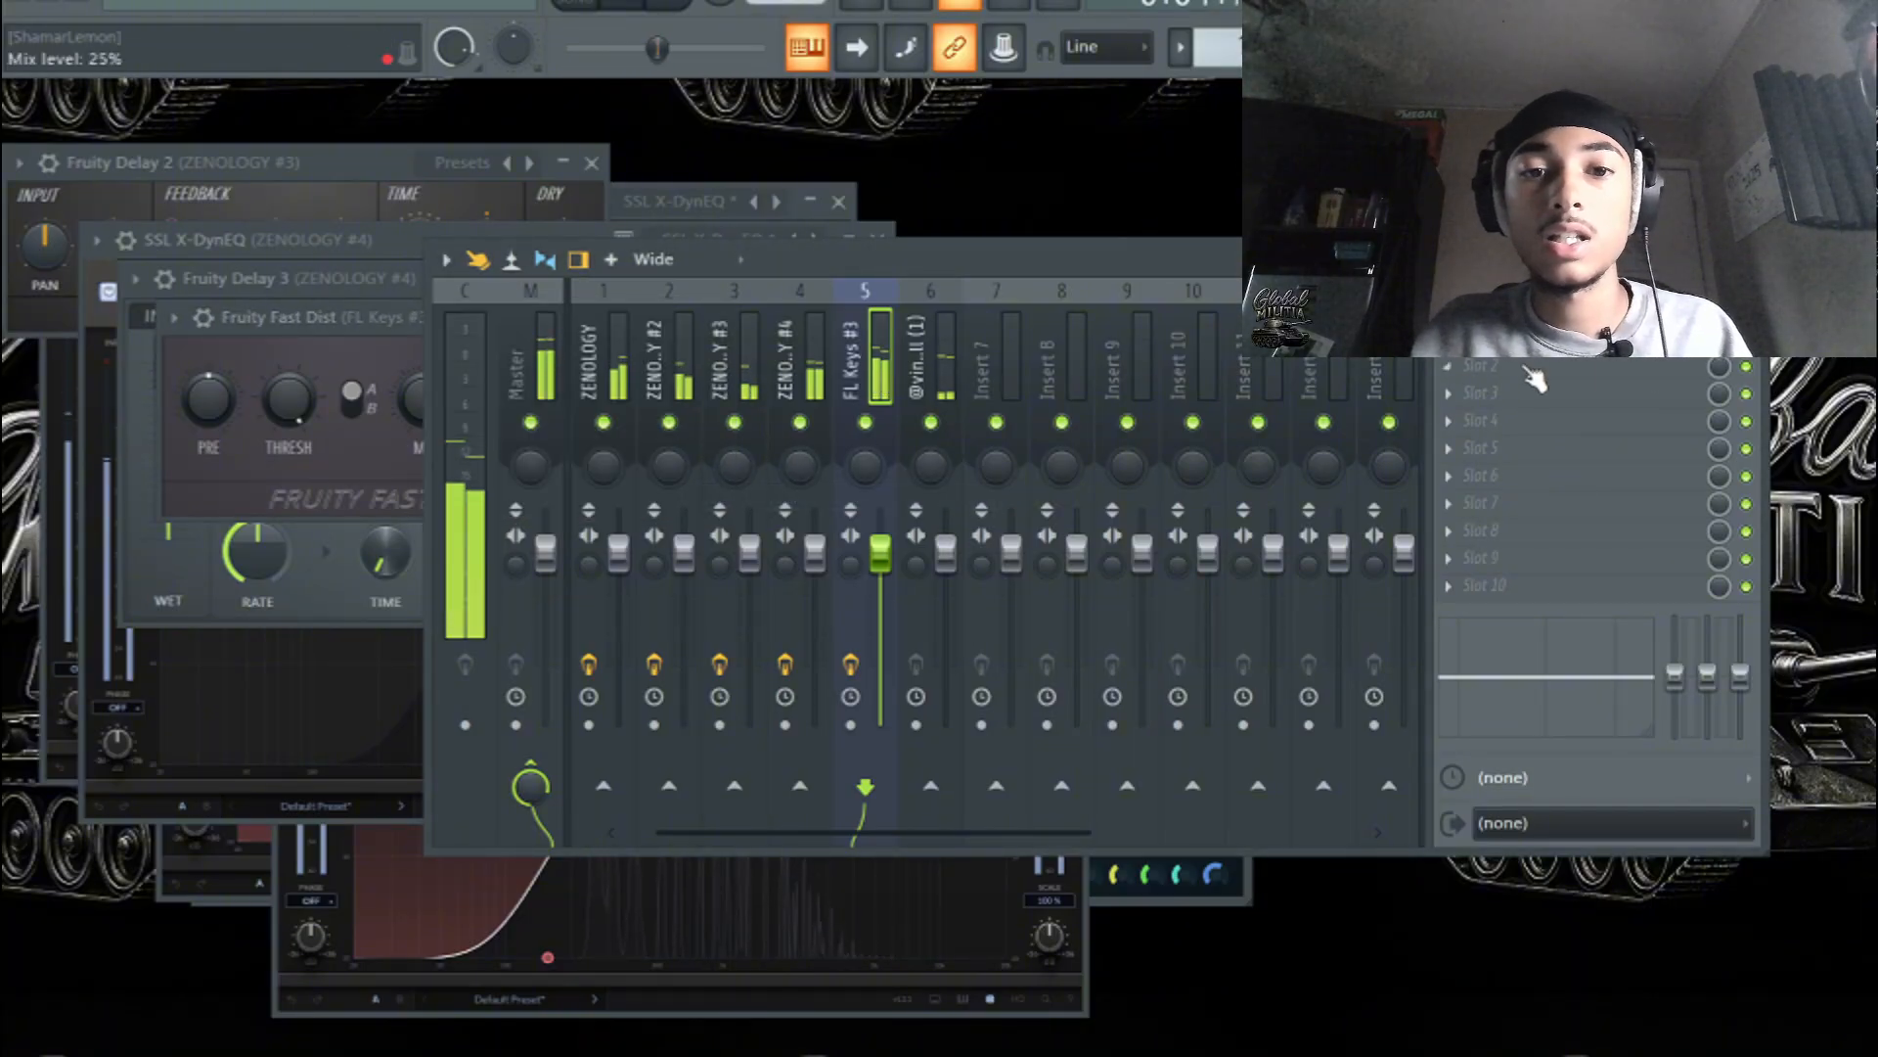
- Add Fruity Reeverb 2 in slot 10 of the Tube Bell track, setting a 1.5 s decay time and raising the room size
{"action": "left_click", "coordinate": [955, 377]}
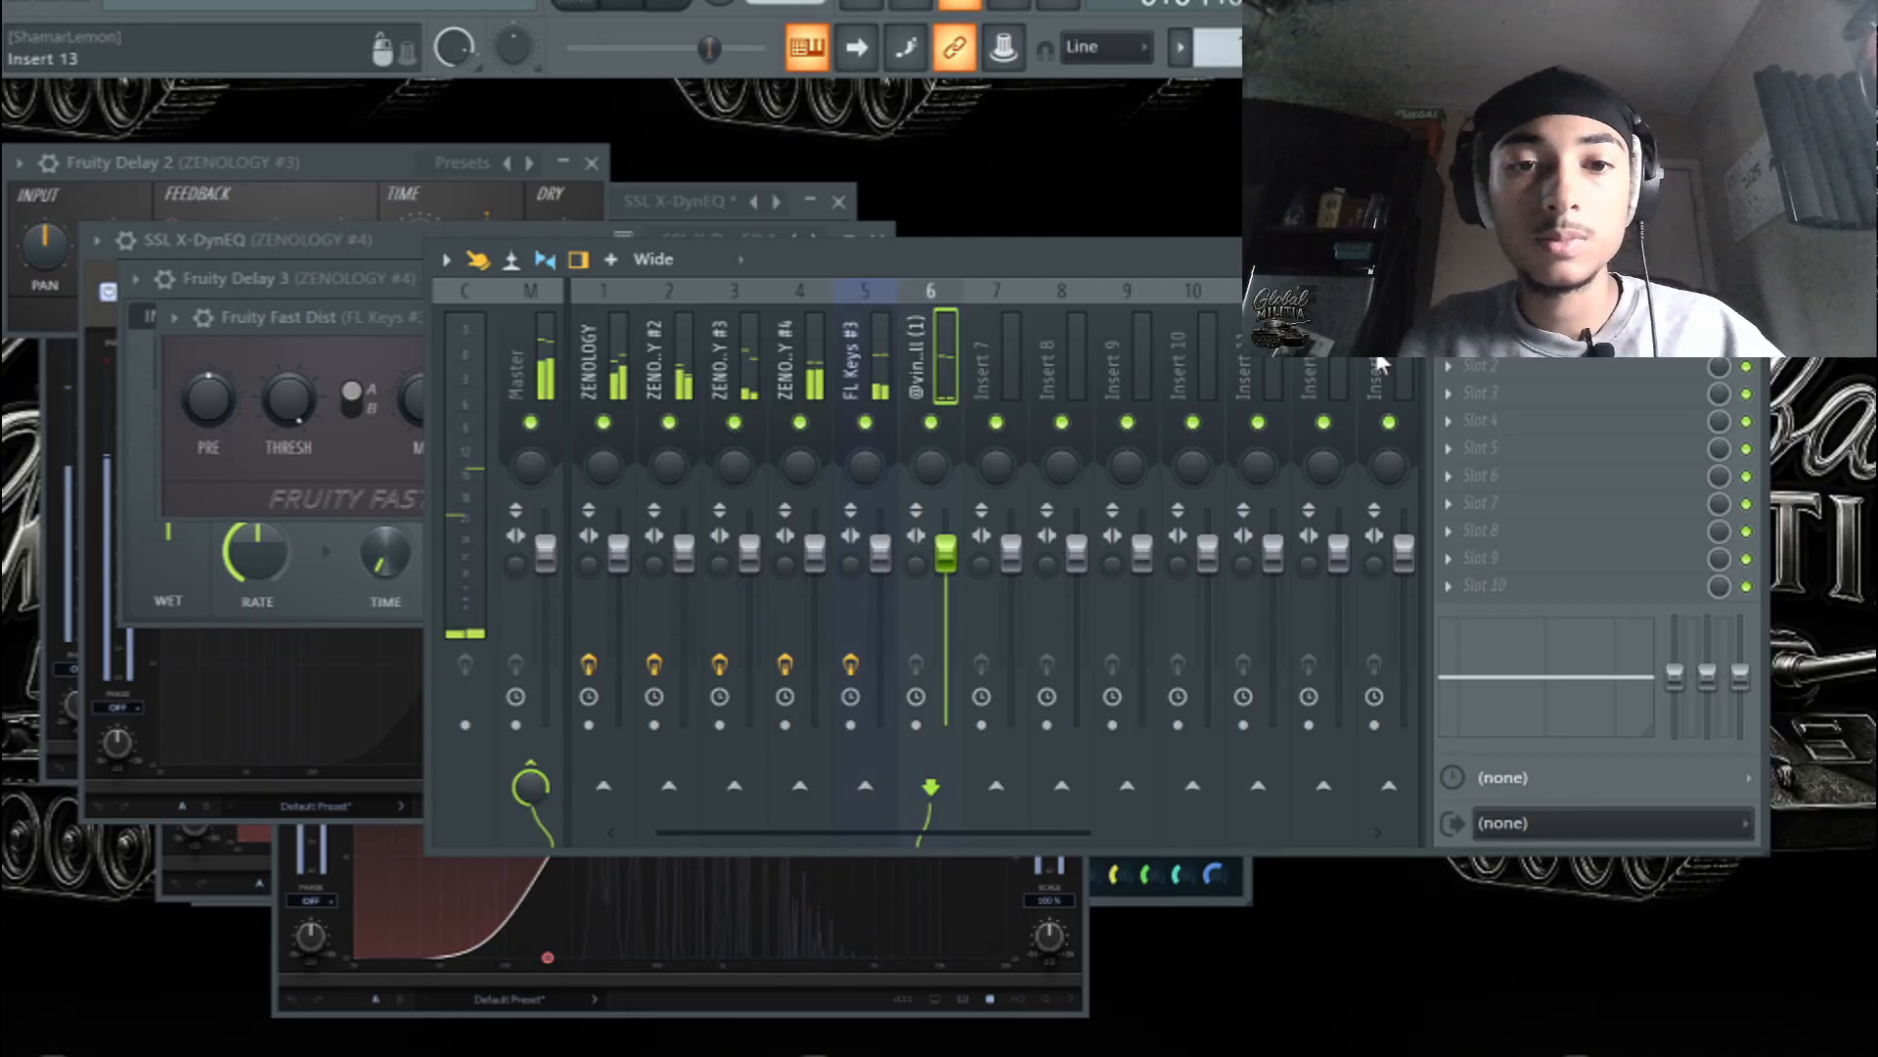
{"action": "left_click", "coordinate": [1526, 530]}
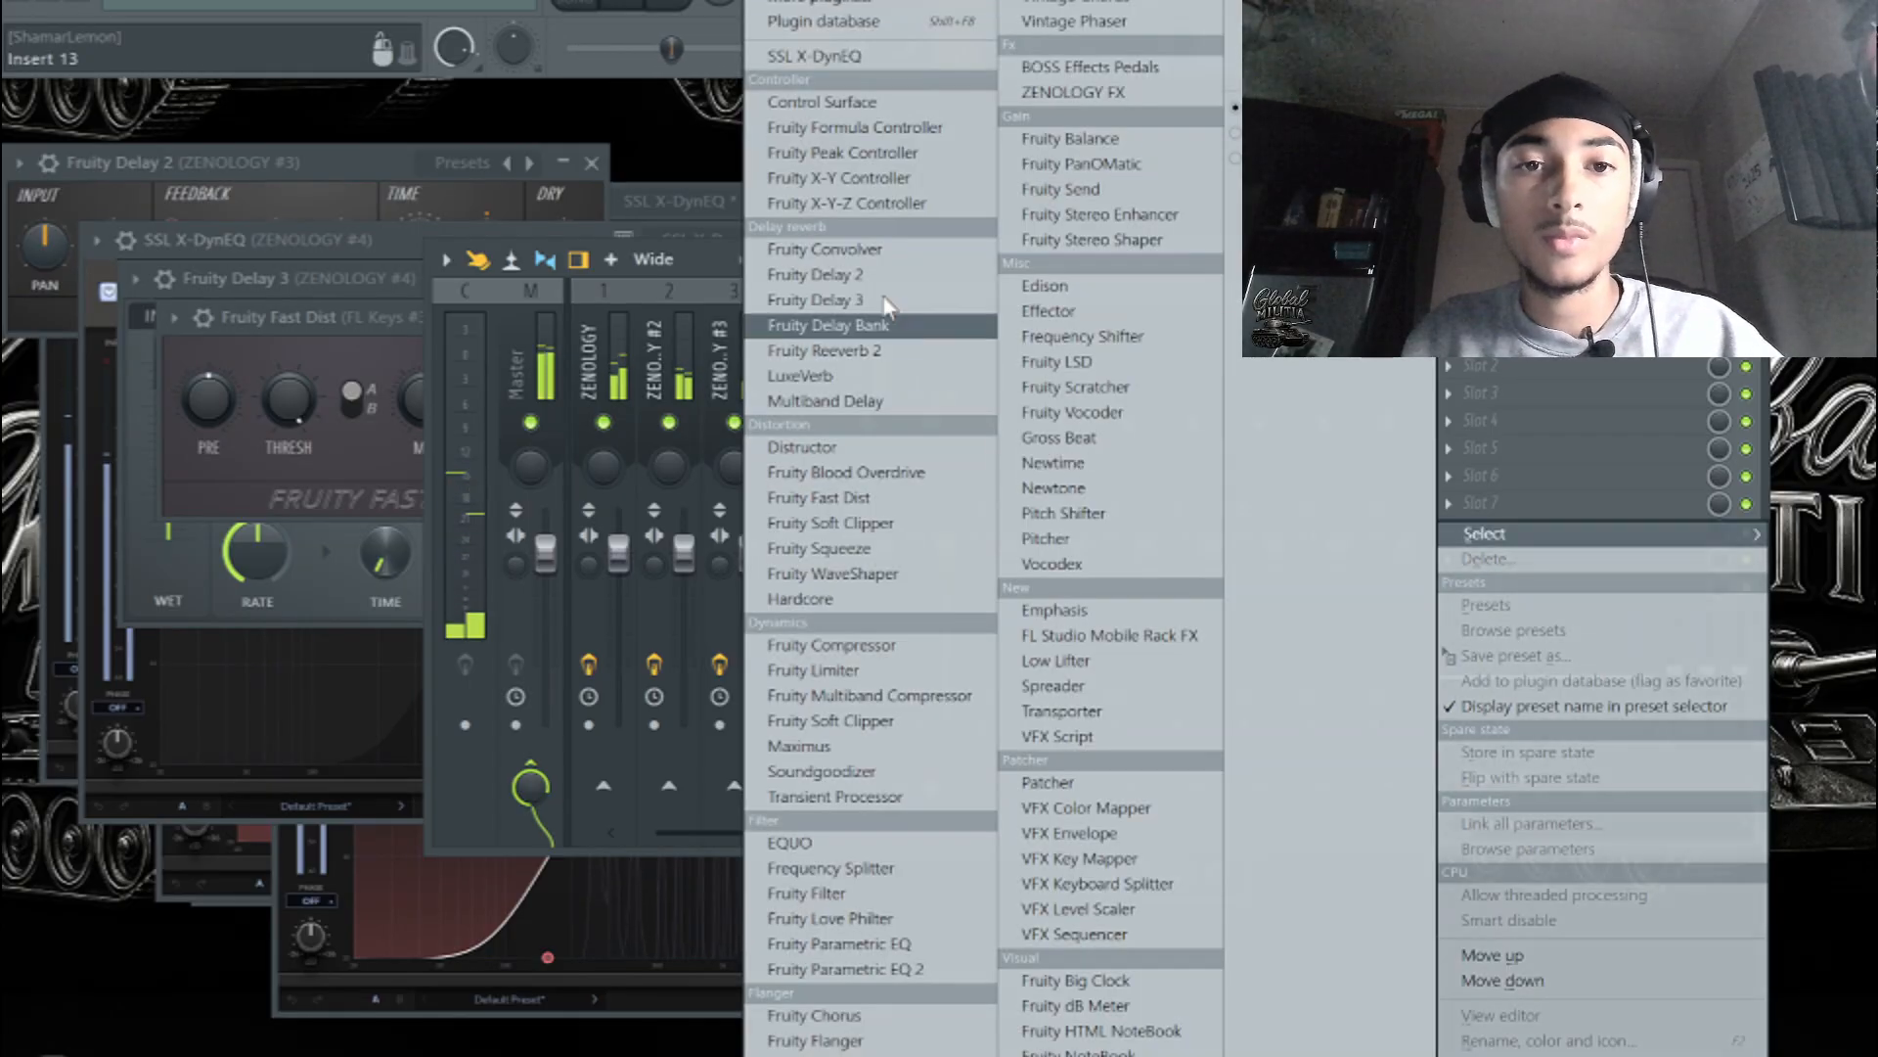
{"action": "left_click", "coordinate": [832, 350]}
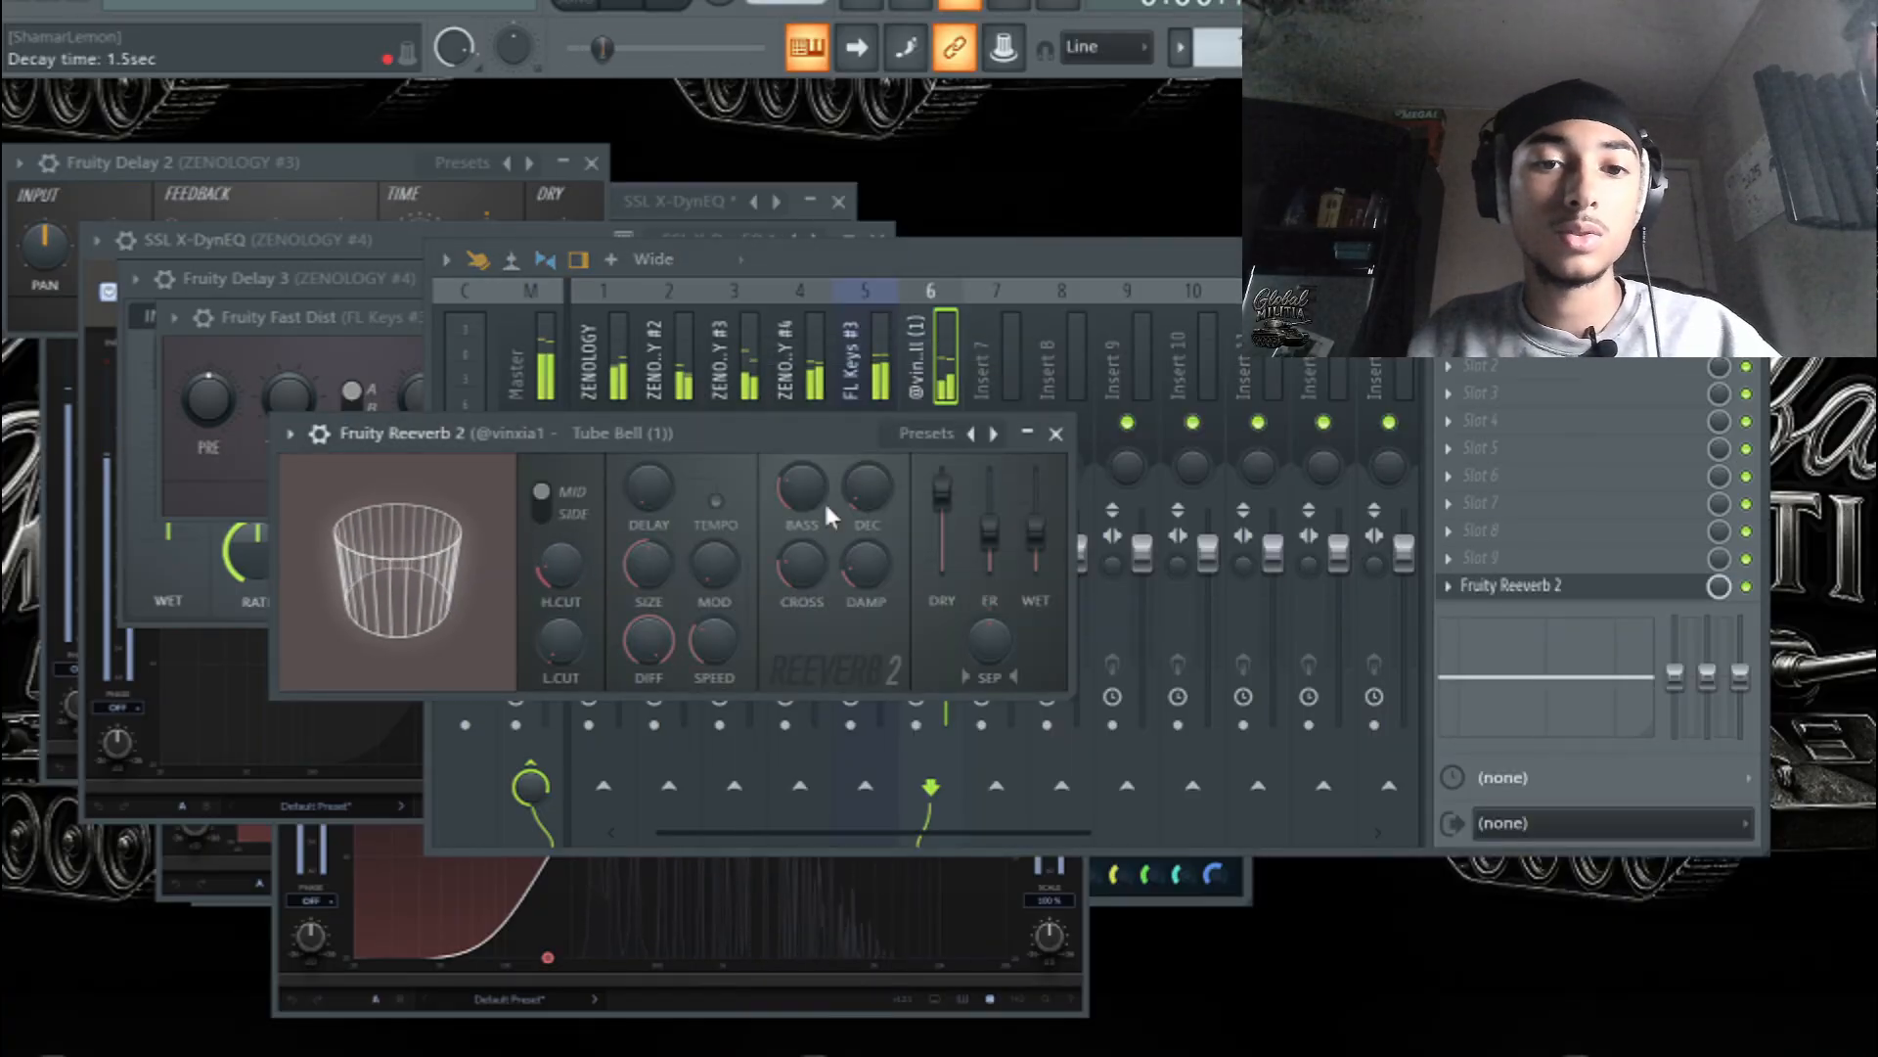
{"action": "left_click_drag", "start_coordinate": [662, 561], "coordinate": [661, 484]}
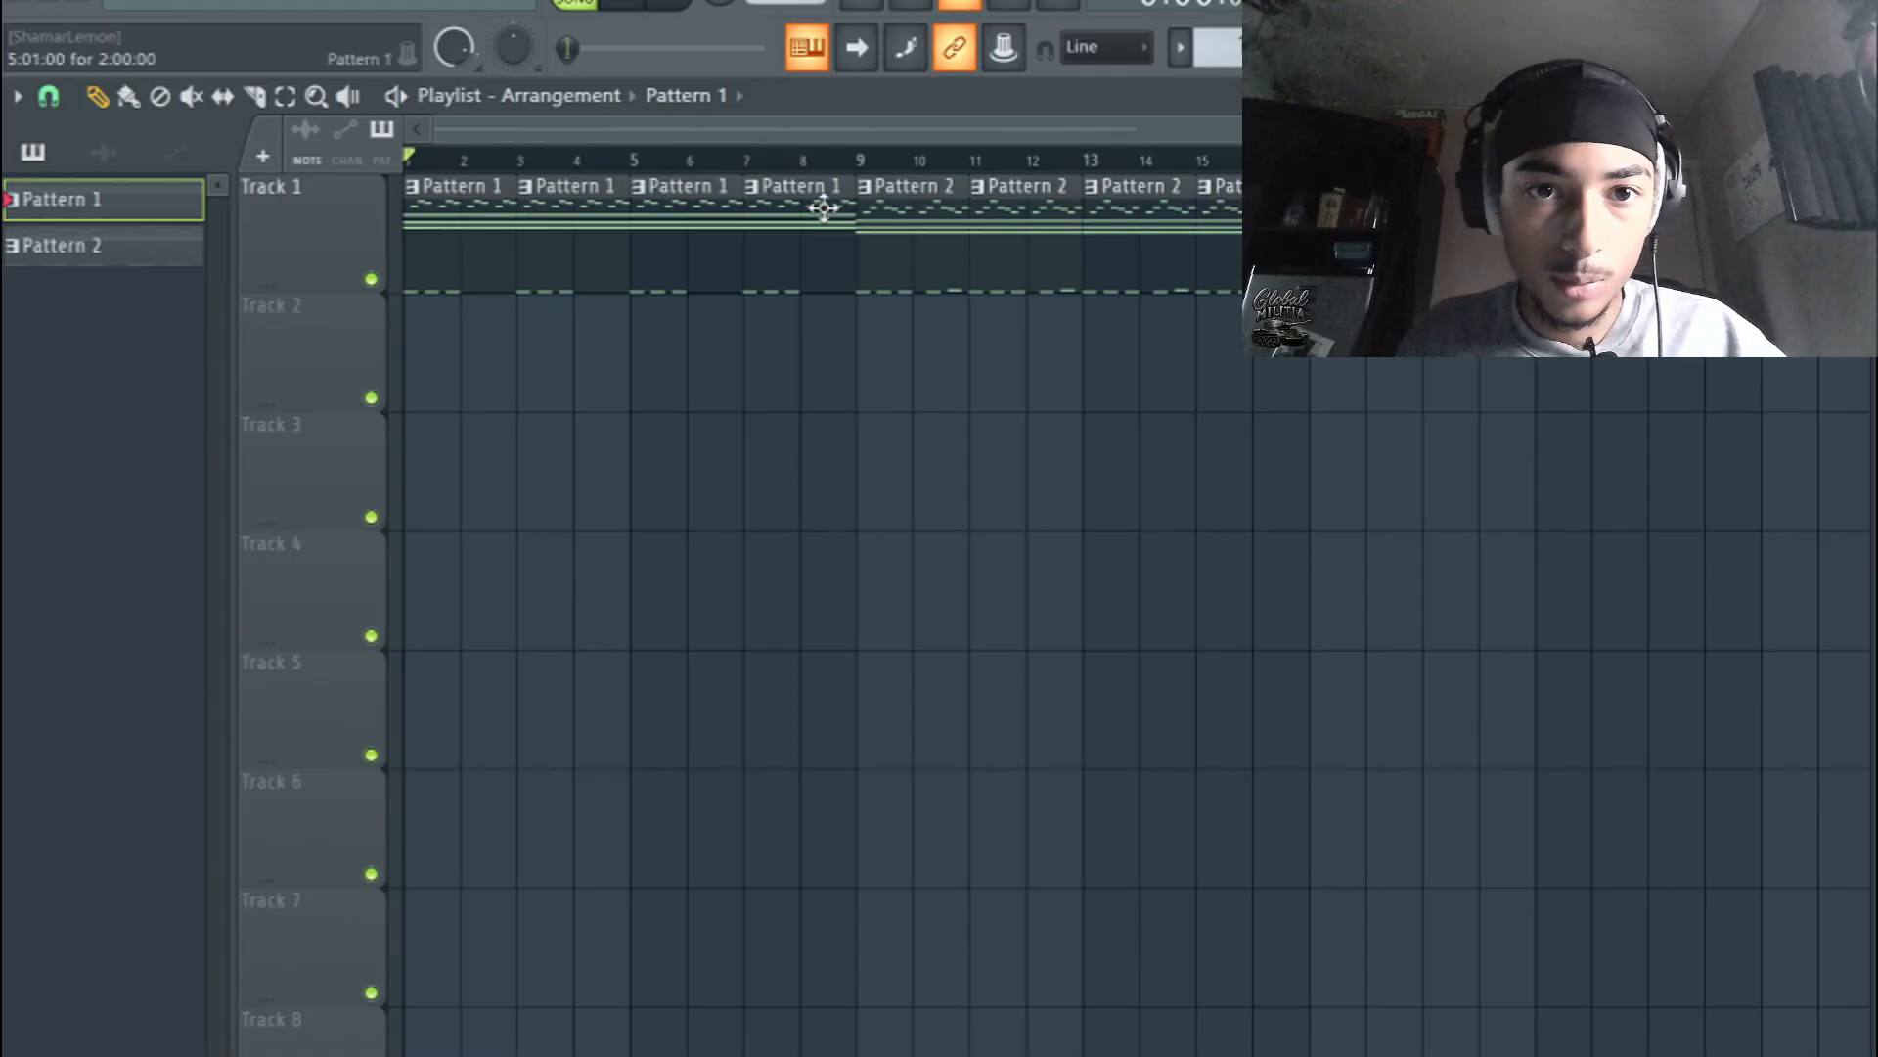
{"action": "left_click", "coordinate": [807, 47]}
{"action": "right_click", "coordinate": [215, 351]}
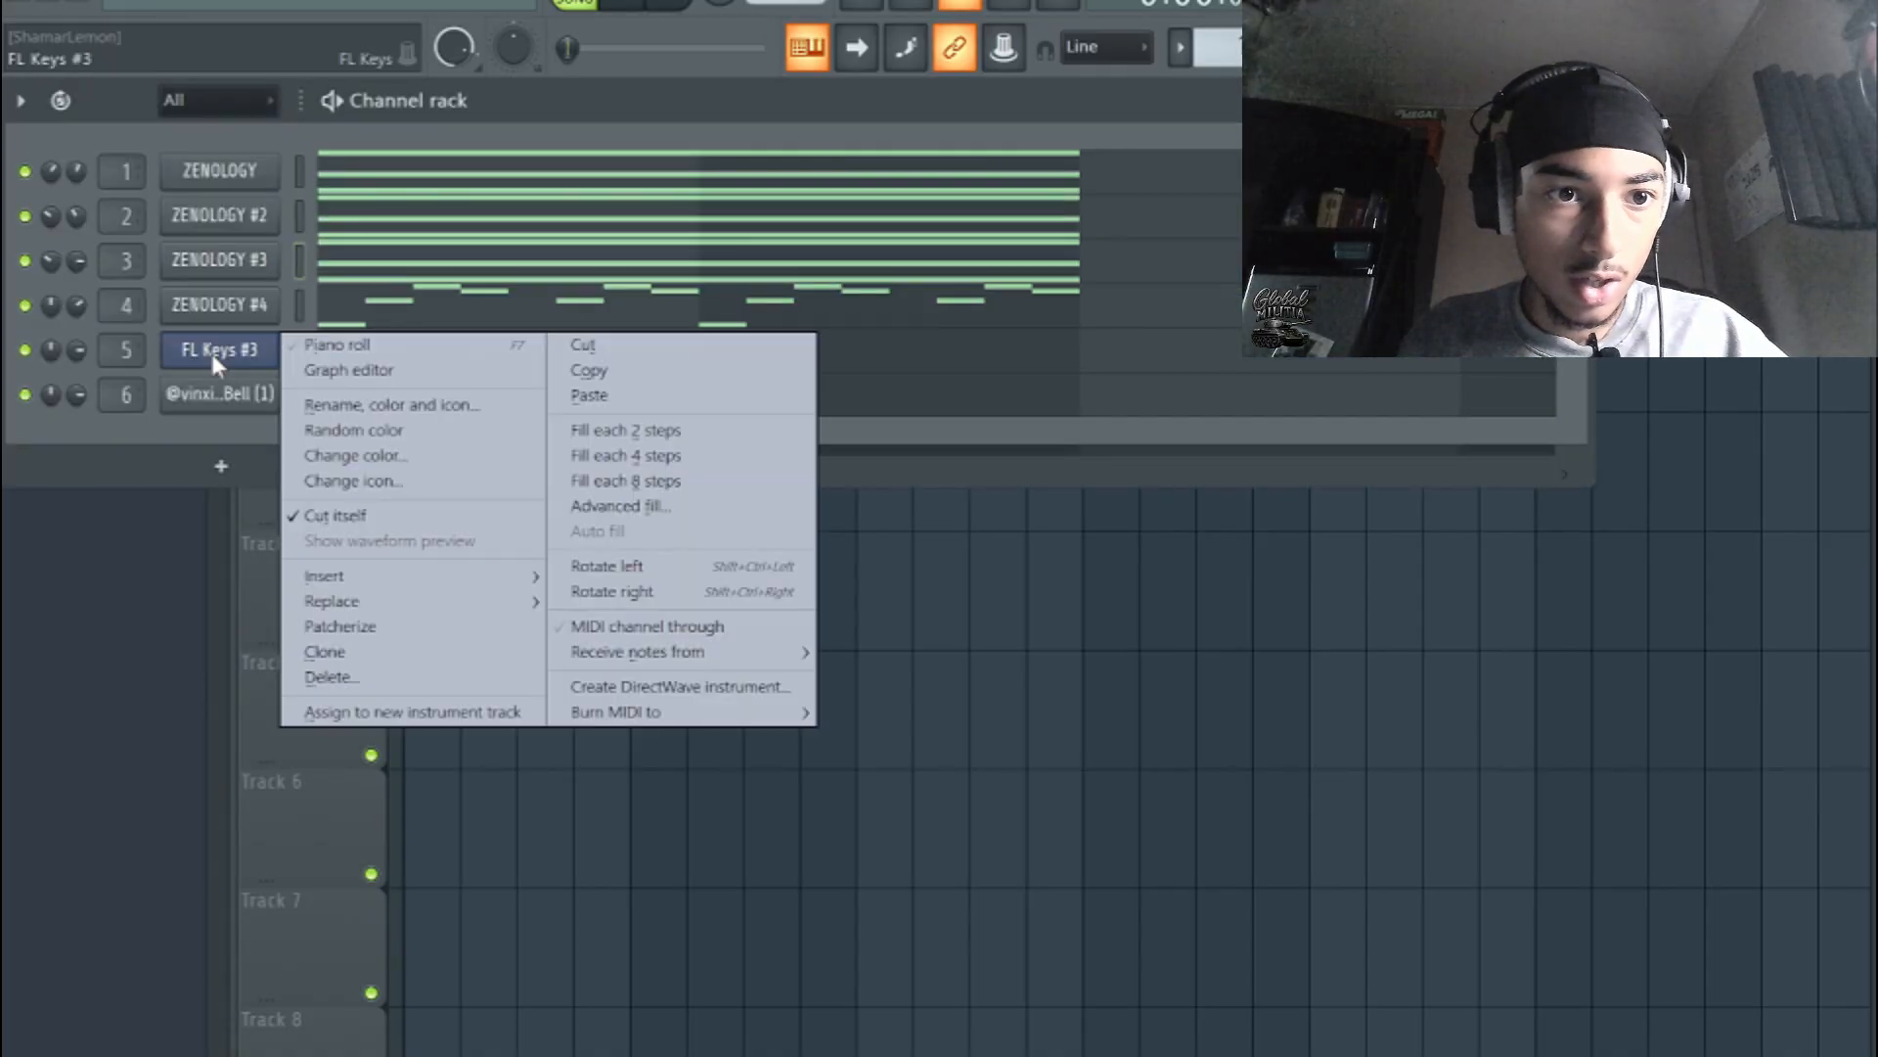
{"action": "left_click", "coordinate": [1158, 773]}
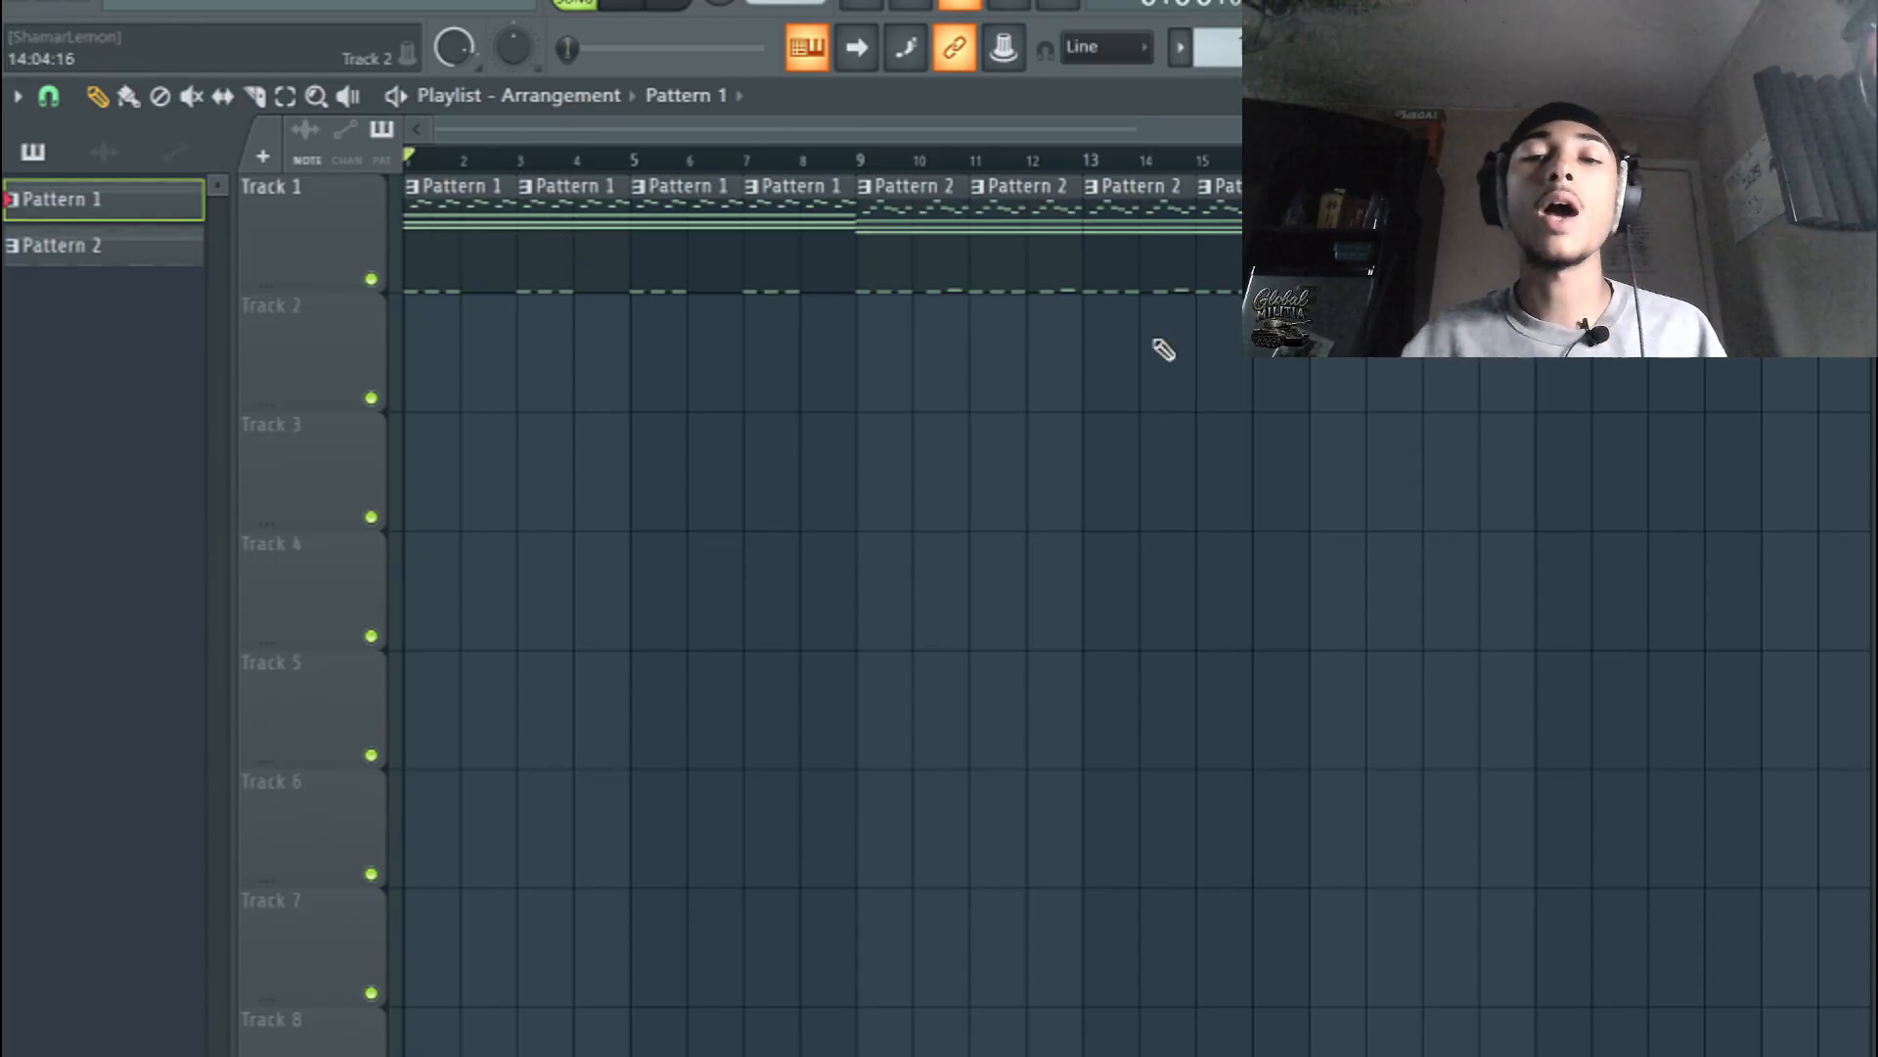
- Clear all clips from playlist track 1 and place six consecutive Pattern 1 clips starting at bar 1
{"action": "left_click_drag", "start_coordinate": [1299, 245], "coordinate": [399, 228]}
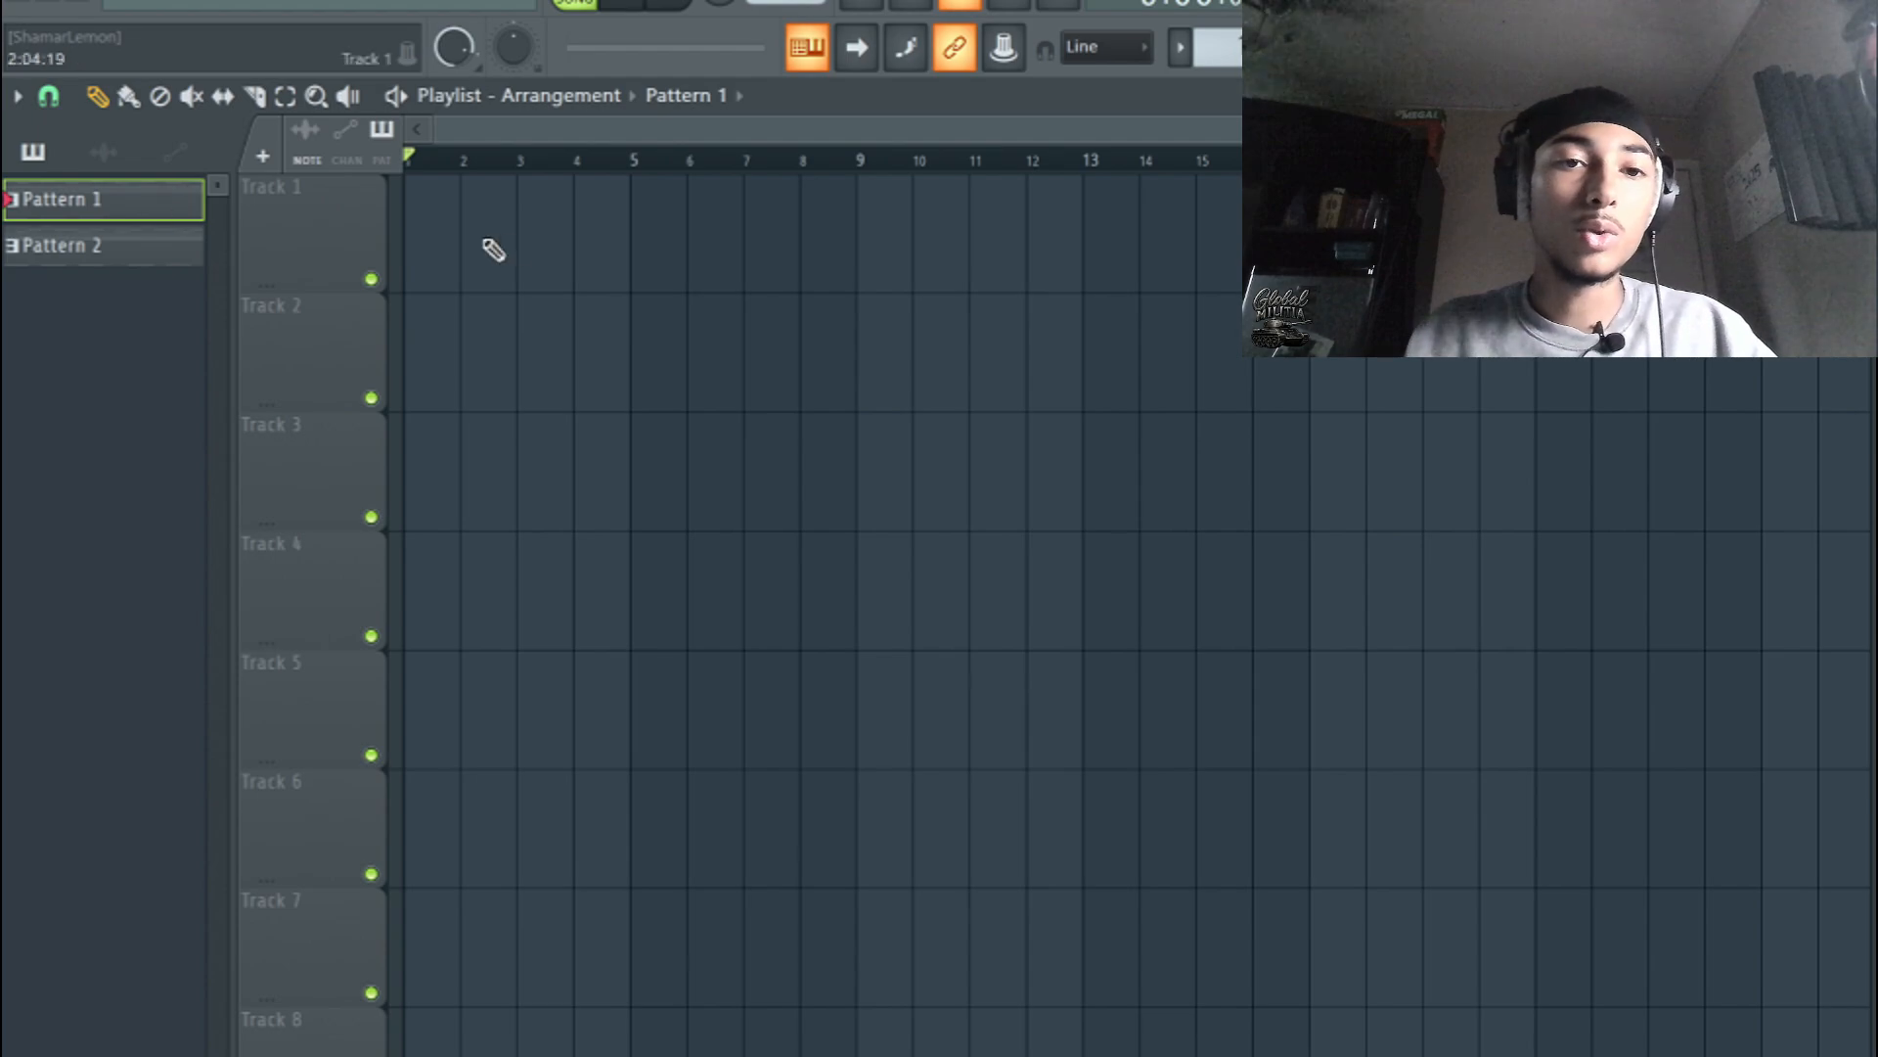
{"action": "left_click", "coordinate": [421, 245]}
{"action": "left_click", "coordinate": [529, 258]}
{"action": "left_click", "coordinate": [658, 261]}
{"action": "left_click", "coordinate": [759, 246]}
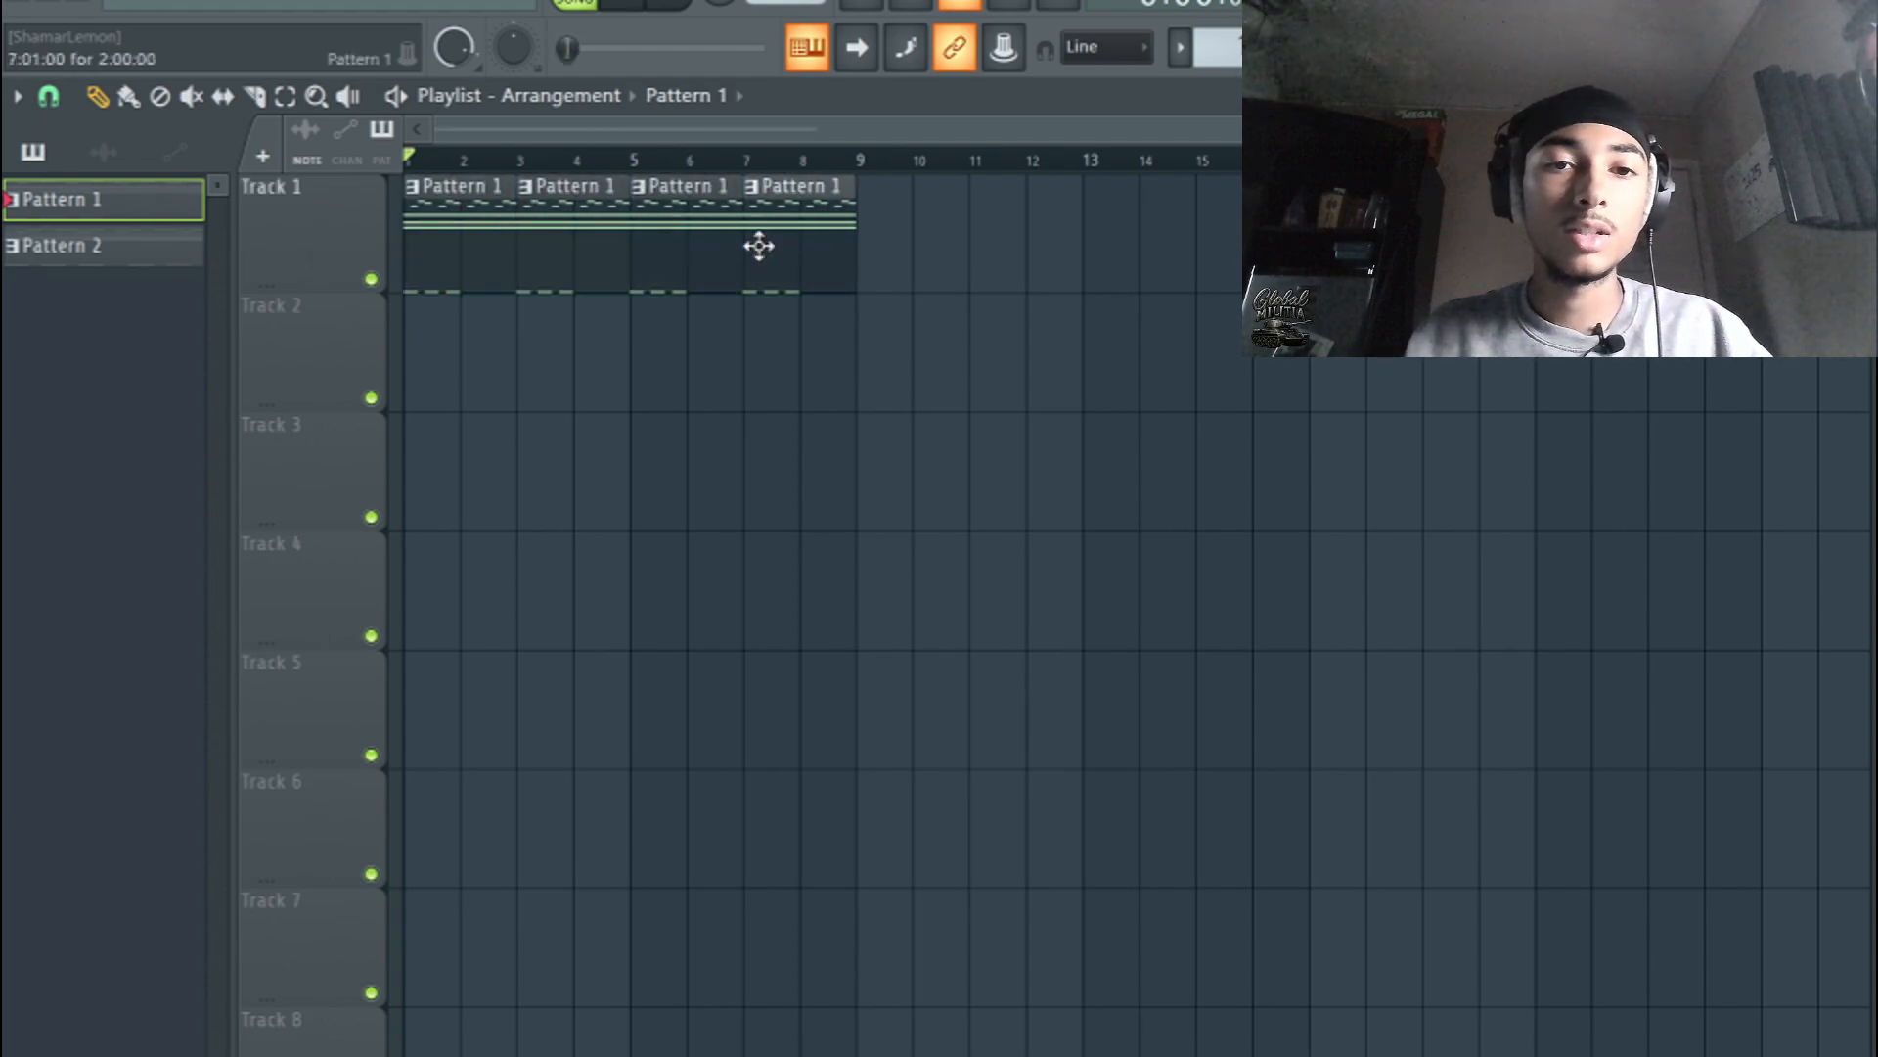
{"action": "left_click", "coordinate": [872, 252]}
{"action": "left_click", "coordinate": [999, 272]}
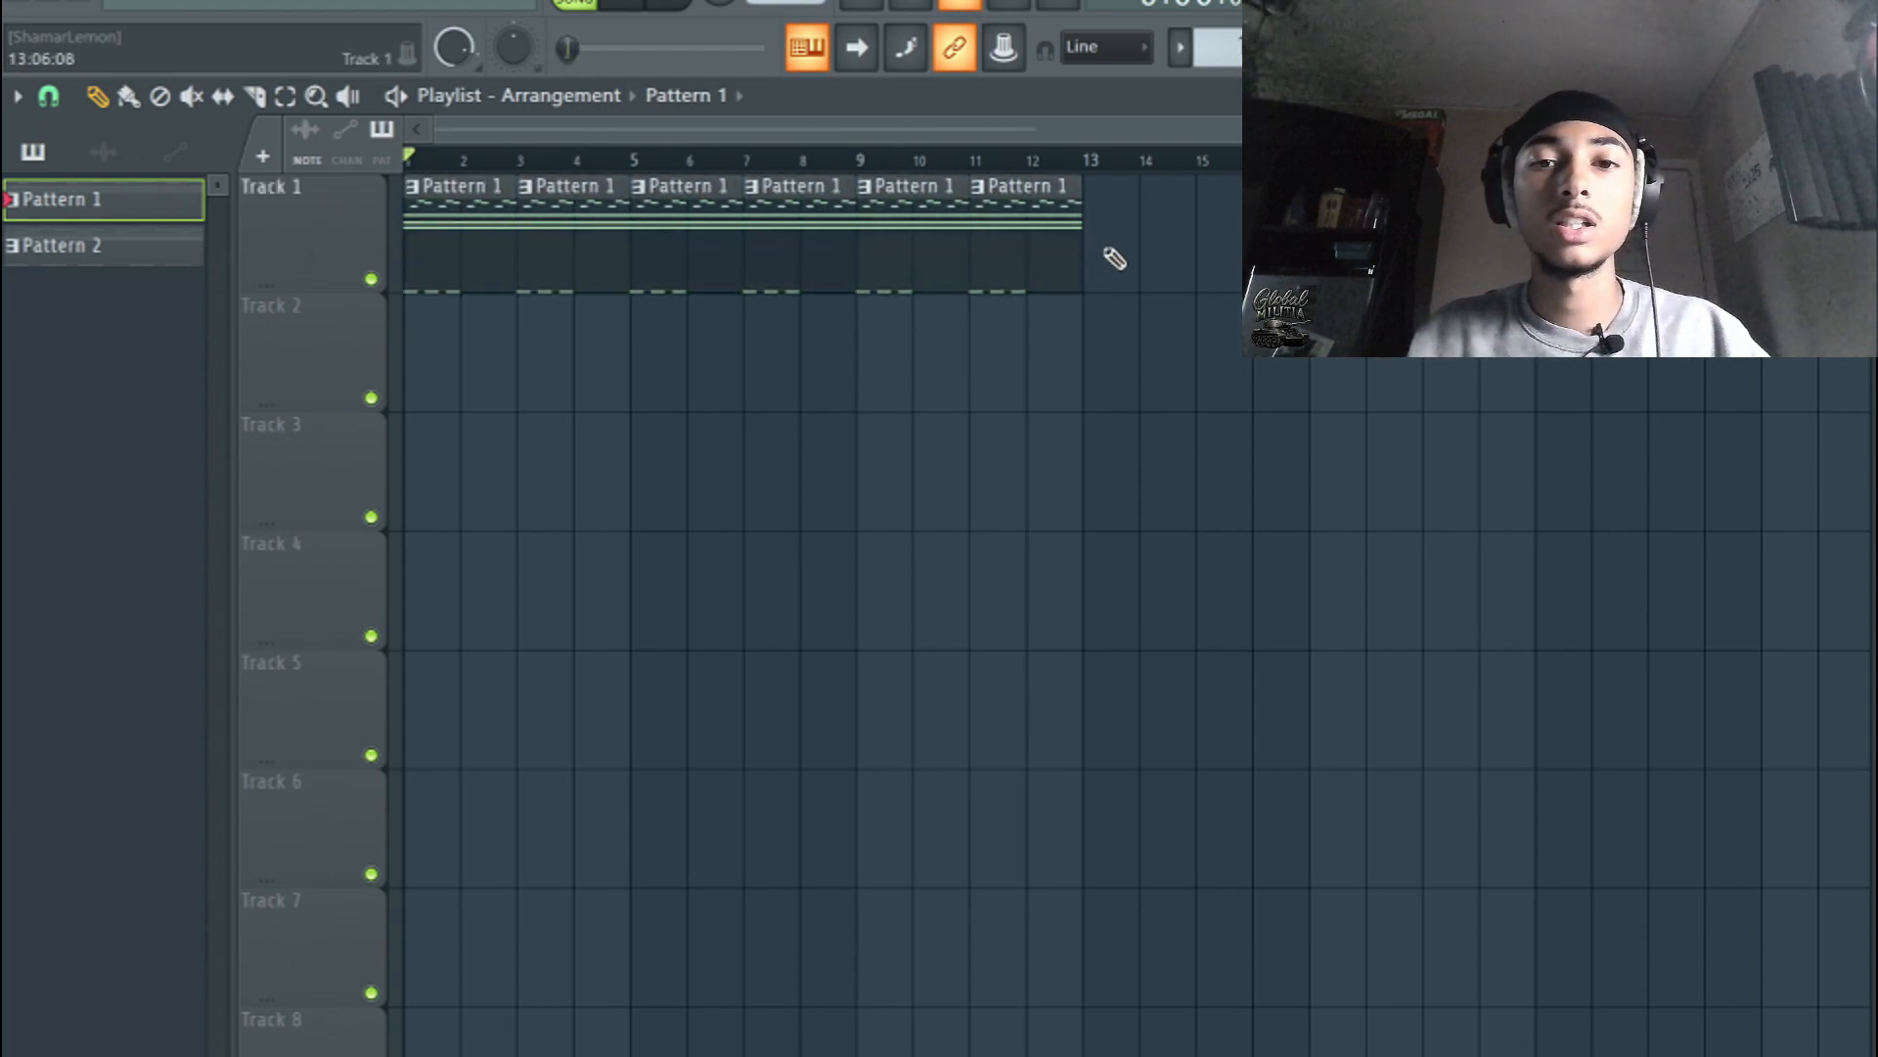
- Continue track 1 with Pattern 2 clips starting at bars 13 and 15
{"action": "left_click", "coordinate": [173, 252]}
{"action": "left_click", "coordinate": [1099, 261]}
{"action": "left_click", "coordinate": [1205, 257]}
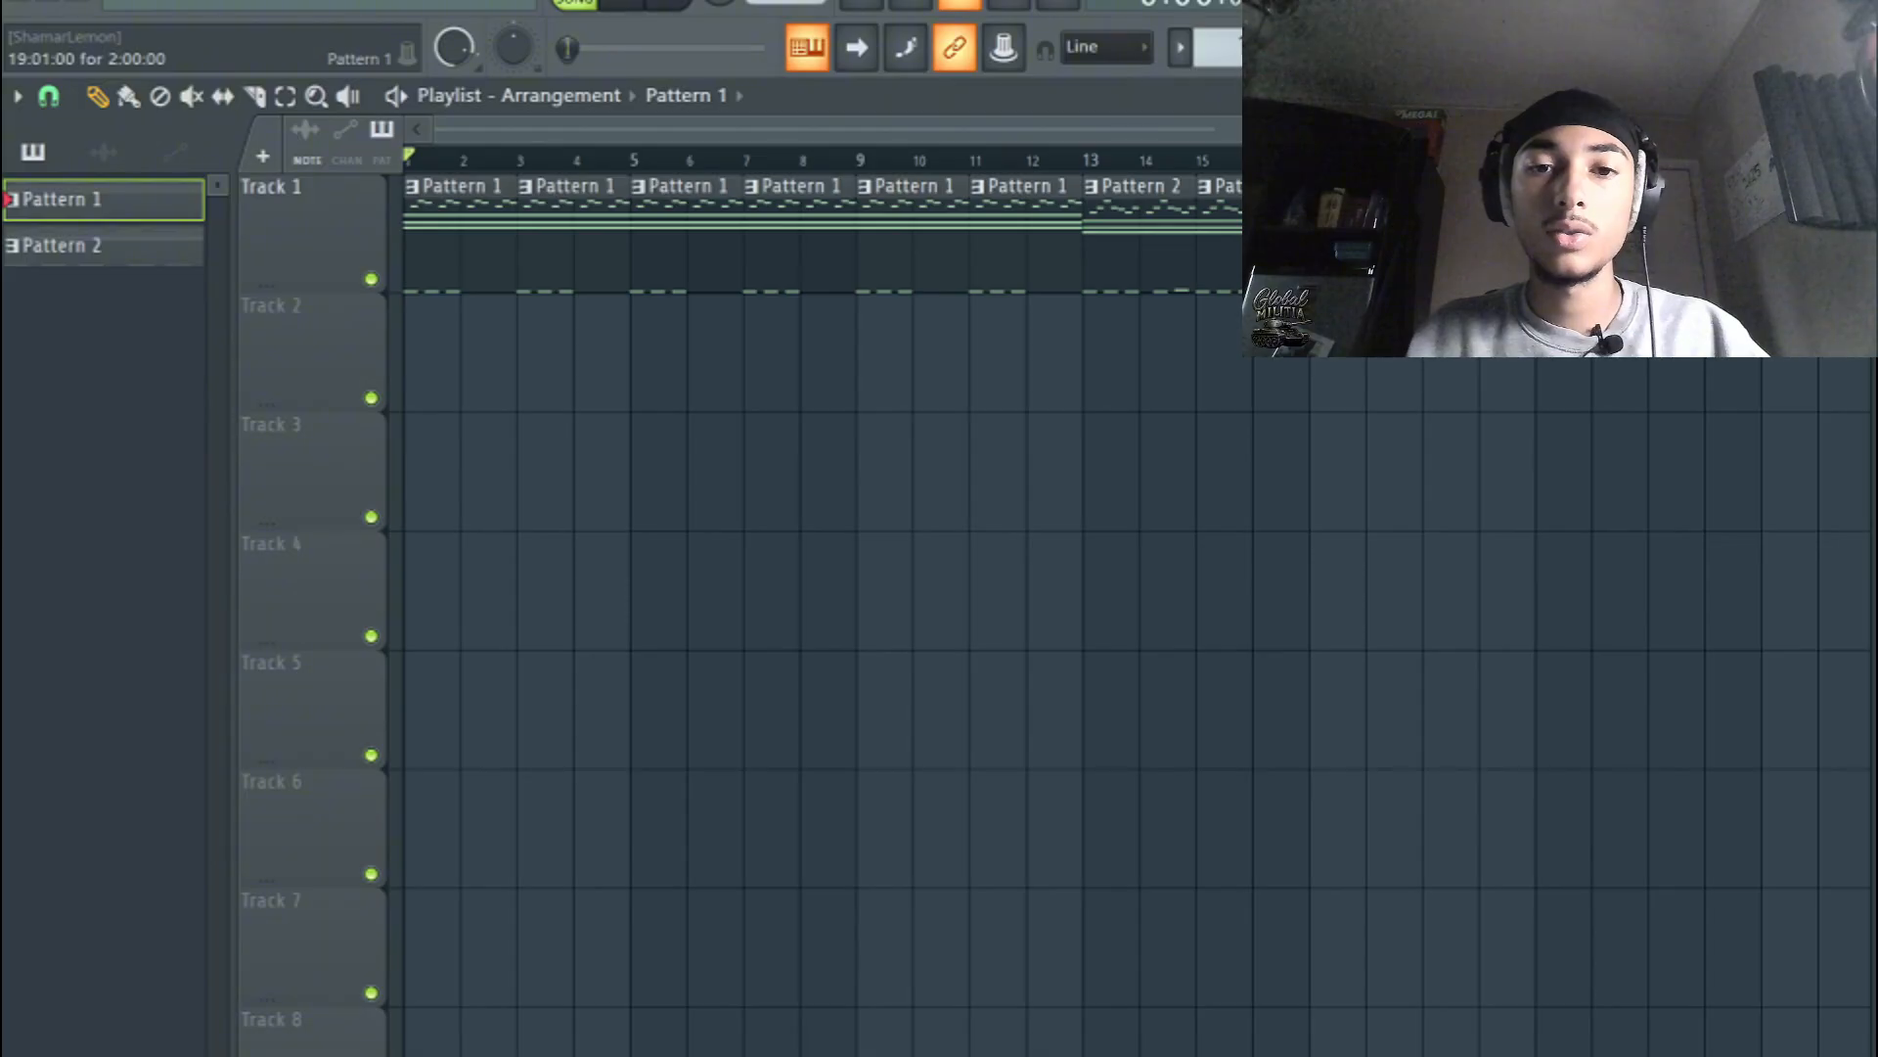
{"action": "left_click", "coordinate": [1170, 272]}
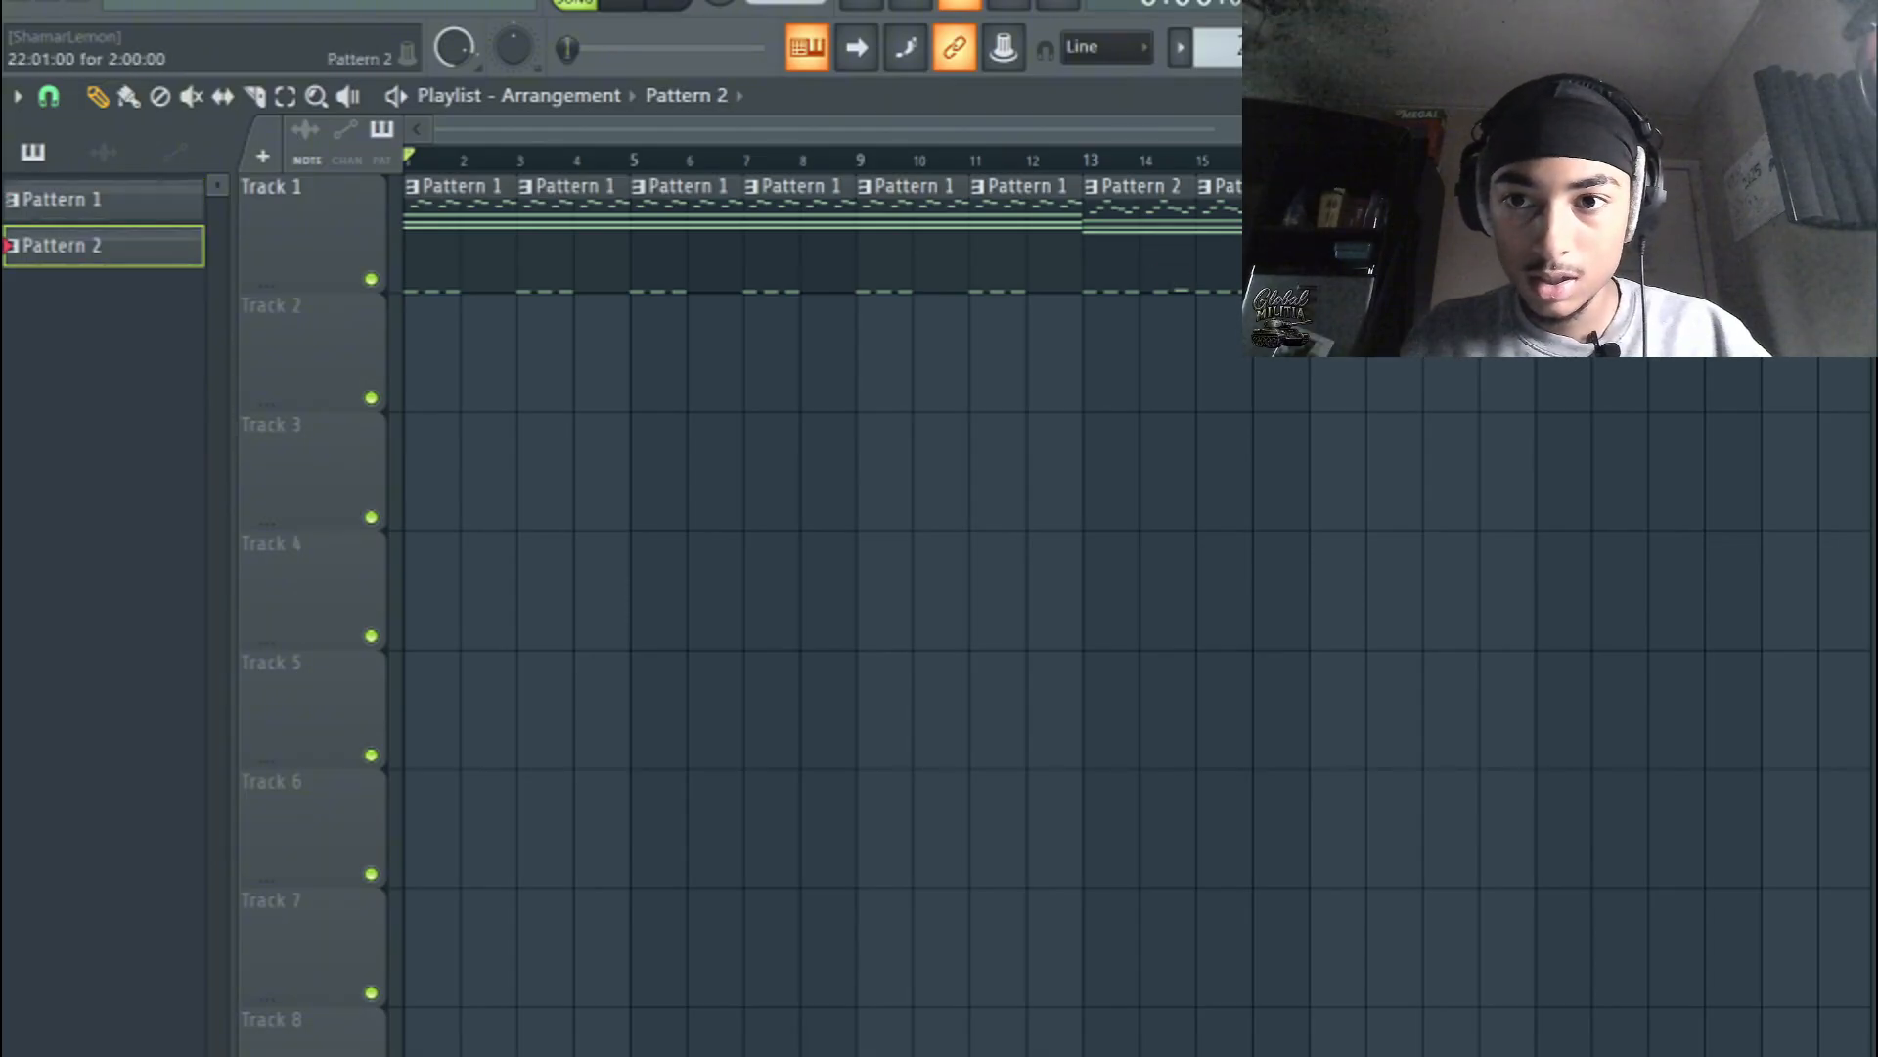
- Select bars 1 through 8 of the playlist, covering the first four Pattern 1 clips
{"action": "left_click", "coordinate": [454, 189]}
{"action": "left_click", "coordinate": [826, 536]}
{"action": "left_click_drag", "start_coordinate": [868, 199], "coordinate": [404, 196]}
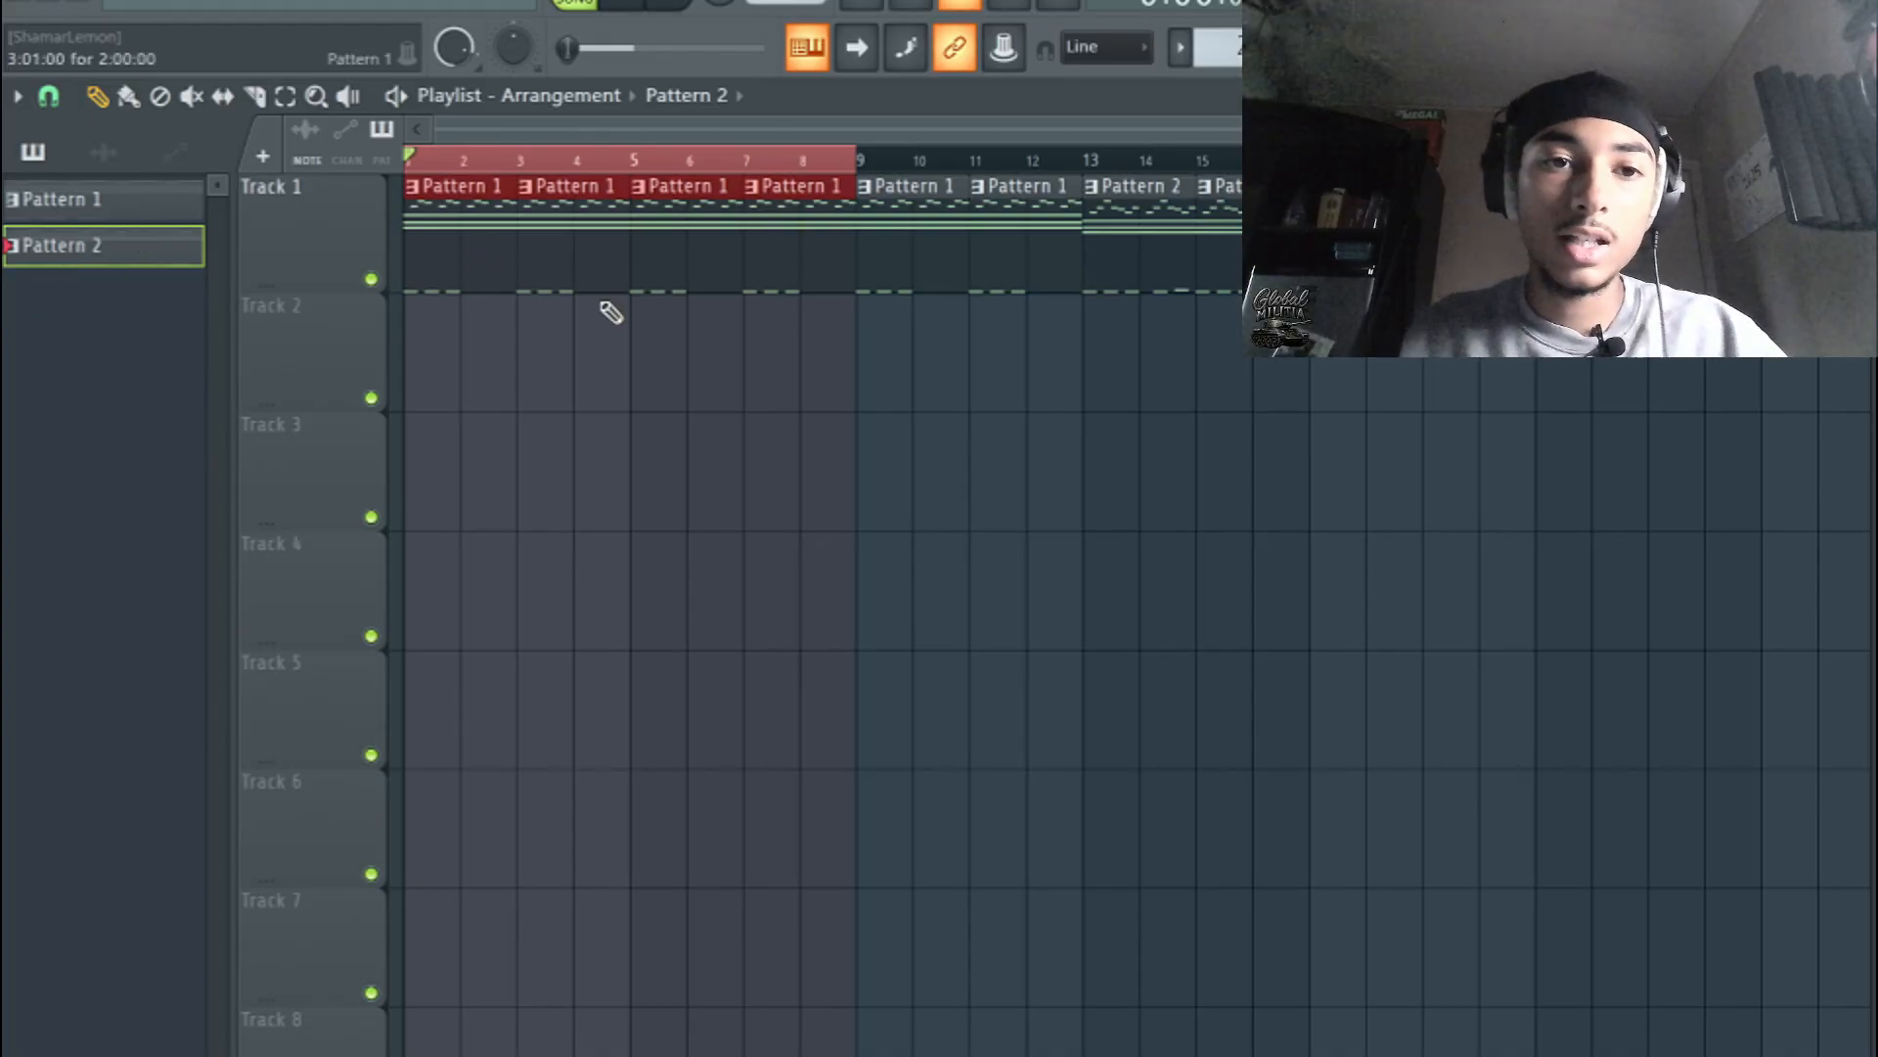
- Make the first Pattern 1 clip at bar 1 unique and cut the FL Keys #3 and Tube Bell notes from it
{"action": "left_click", "coordinate": [421, 190]}
{"action": "left_click", "coordinate": [476, 440]}
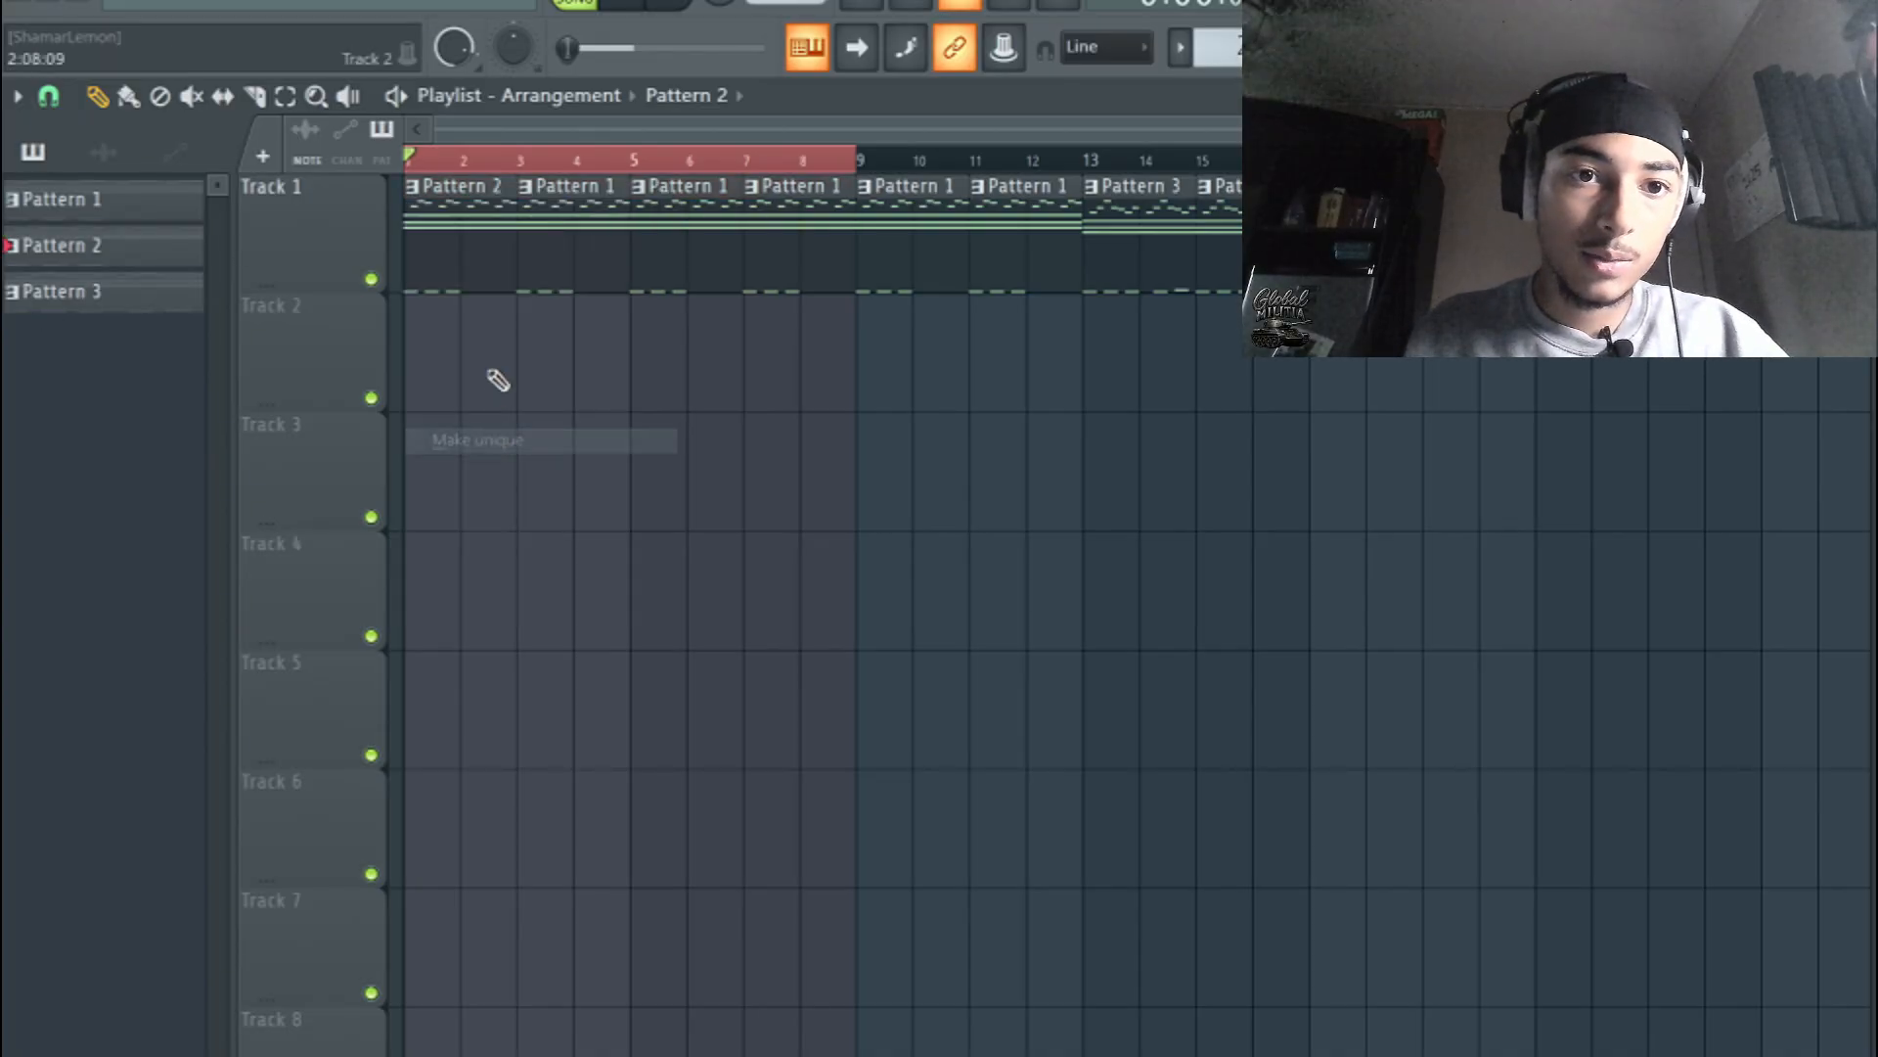
{"action": "key", "text": "F6"}
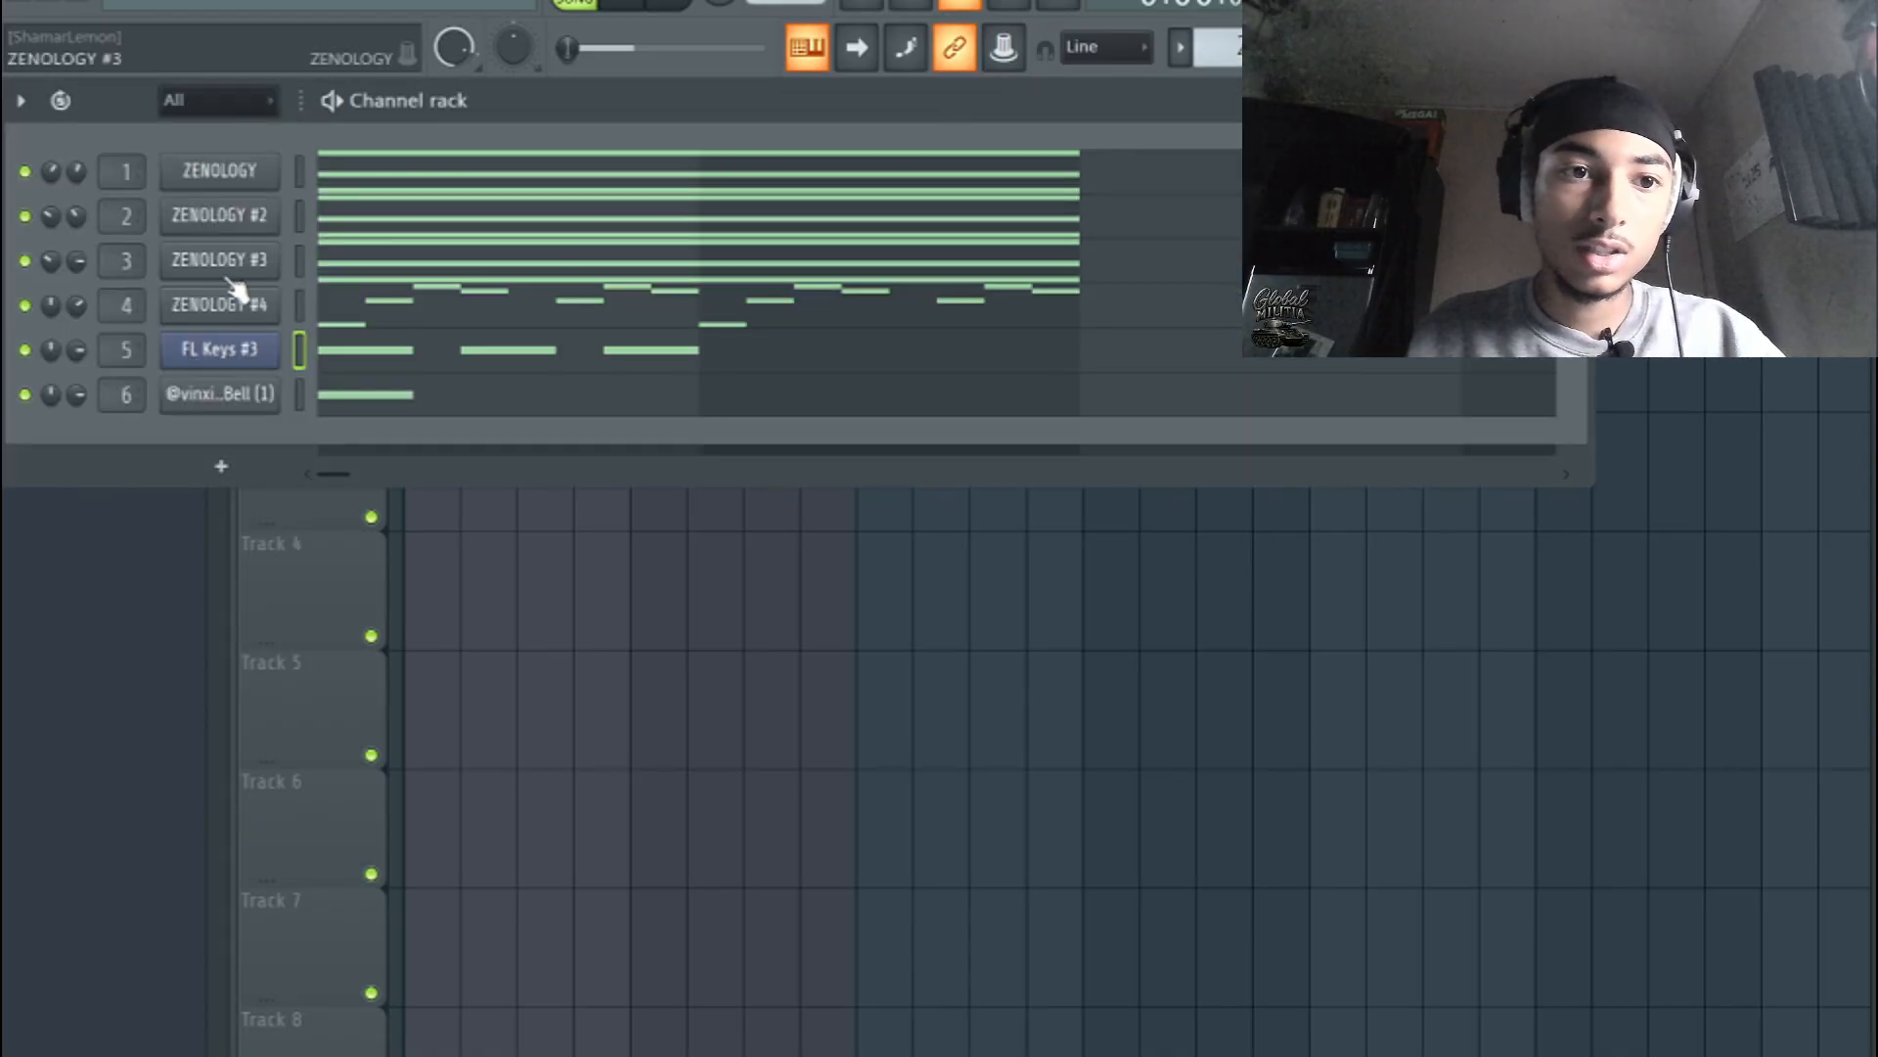
{"action": "right_click", "coordinate": [274, 344]}
{"action": "left_click", "coordinate": [709, 370]}
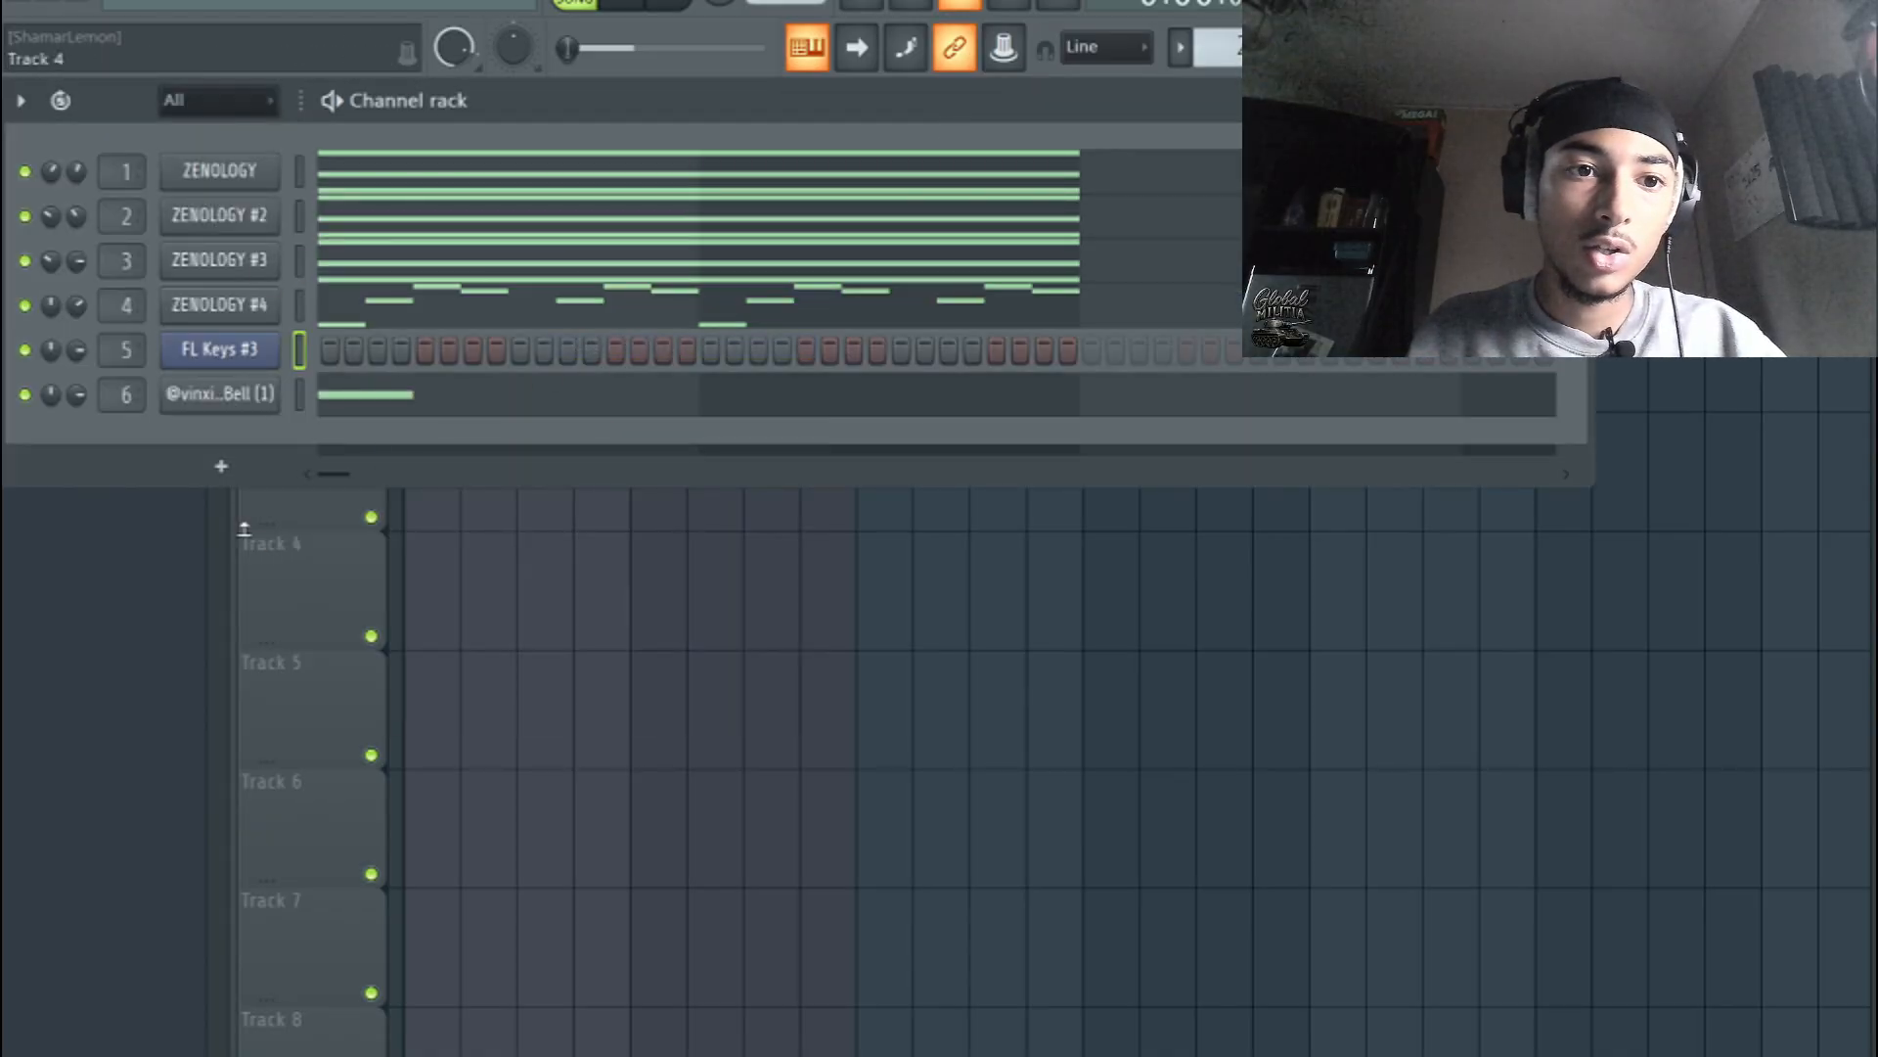
{"action": "right_click", "coordinate": [276, 378]}
{"action": "left_click", "coordinate": [589, 437]}
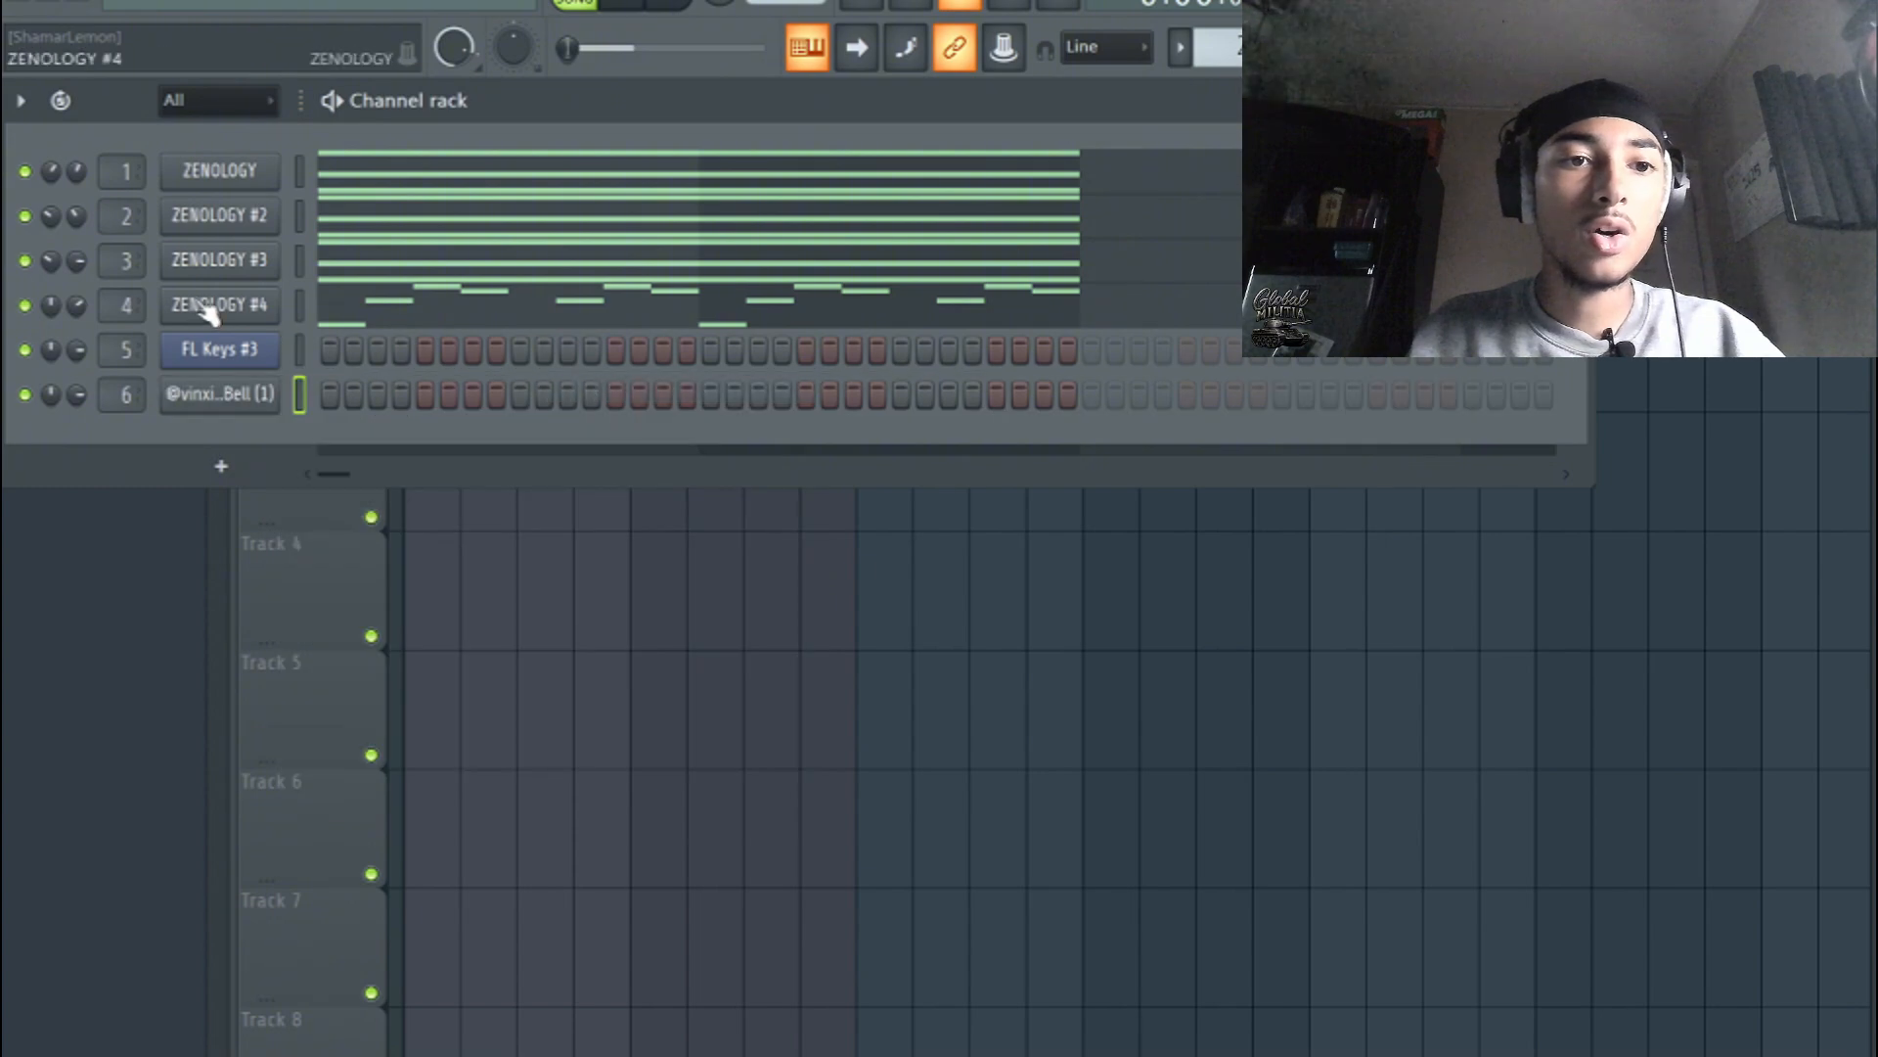
{"action": "right_click", "coordinate": [282, 297]}
{"action": "left_click", "coordinate": [98, 582]}
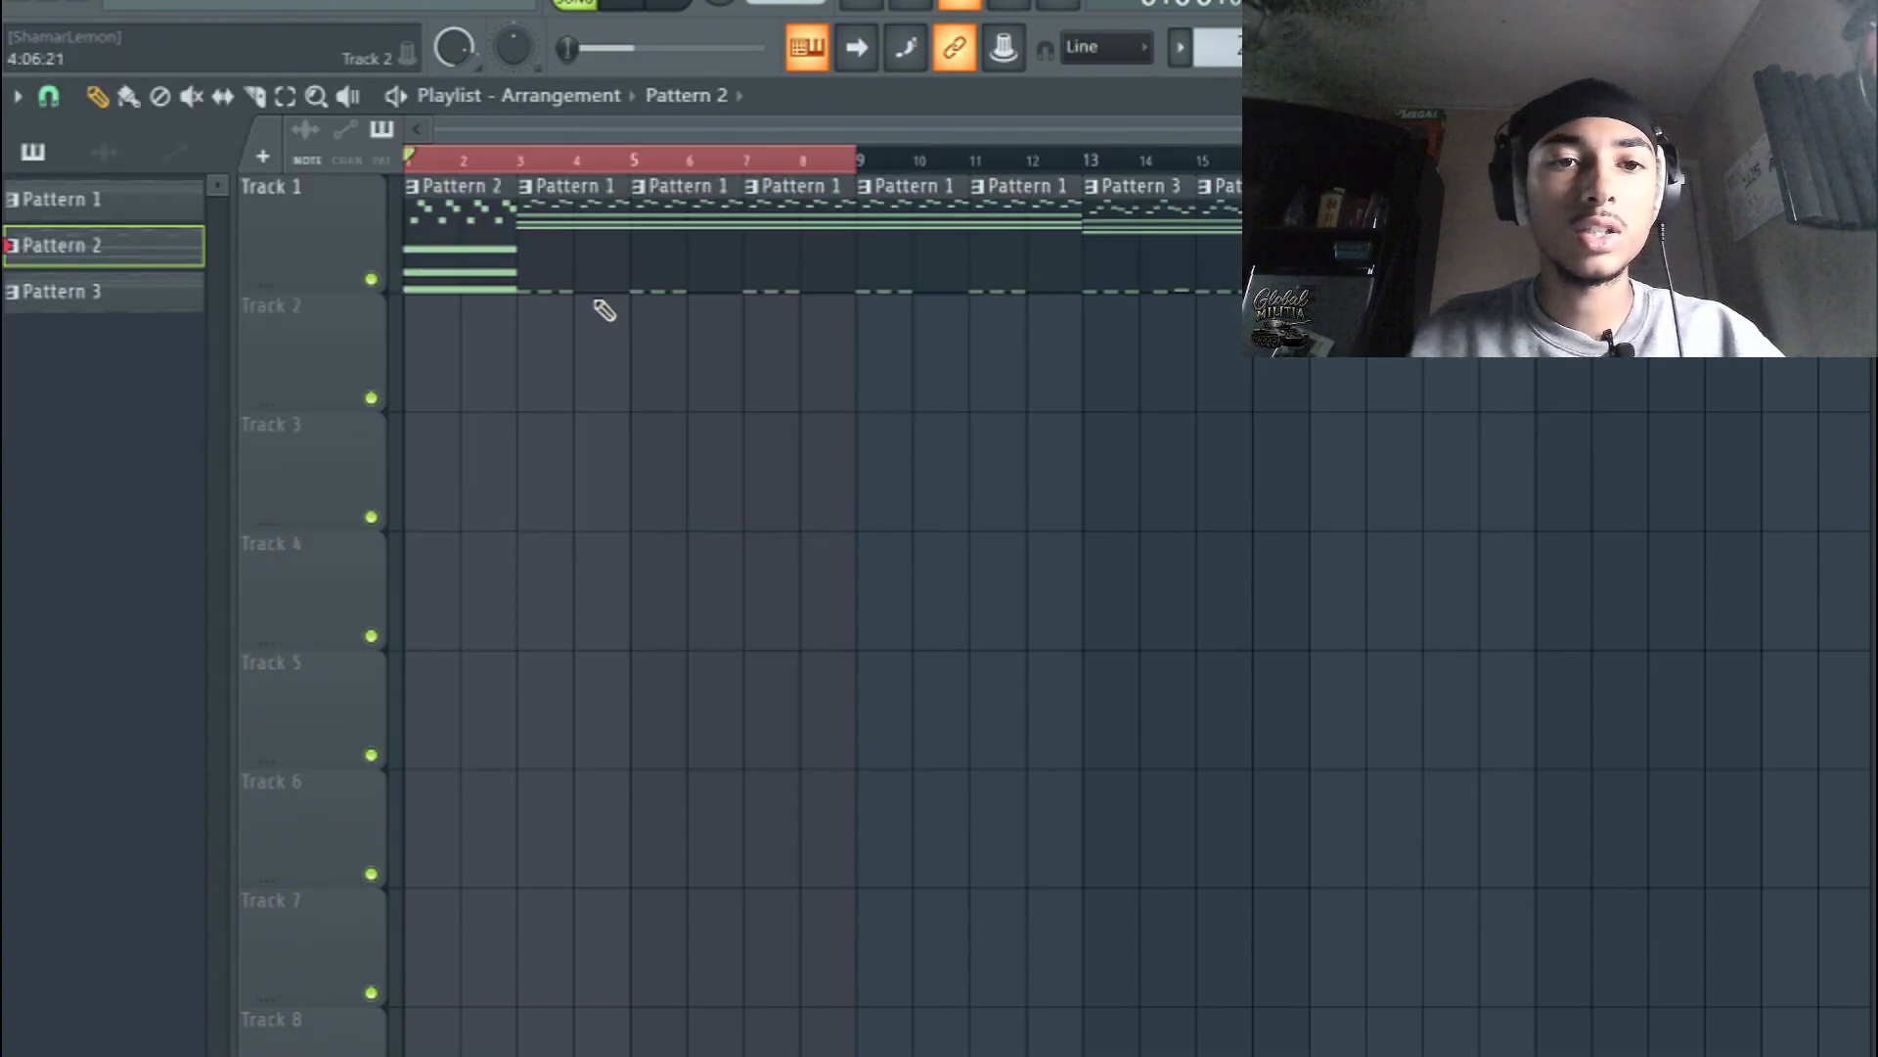
- Move the Pattern 2 clip to track 2 at bar 3, and move bar 3's Pattern 1 clip to bar 1 as a unique pattern
{"action": "left_click_drag", "start_coordinate": [484, 340], "coordinate": [578, 390]}
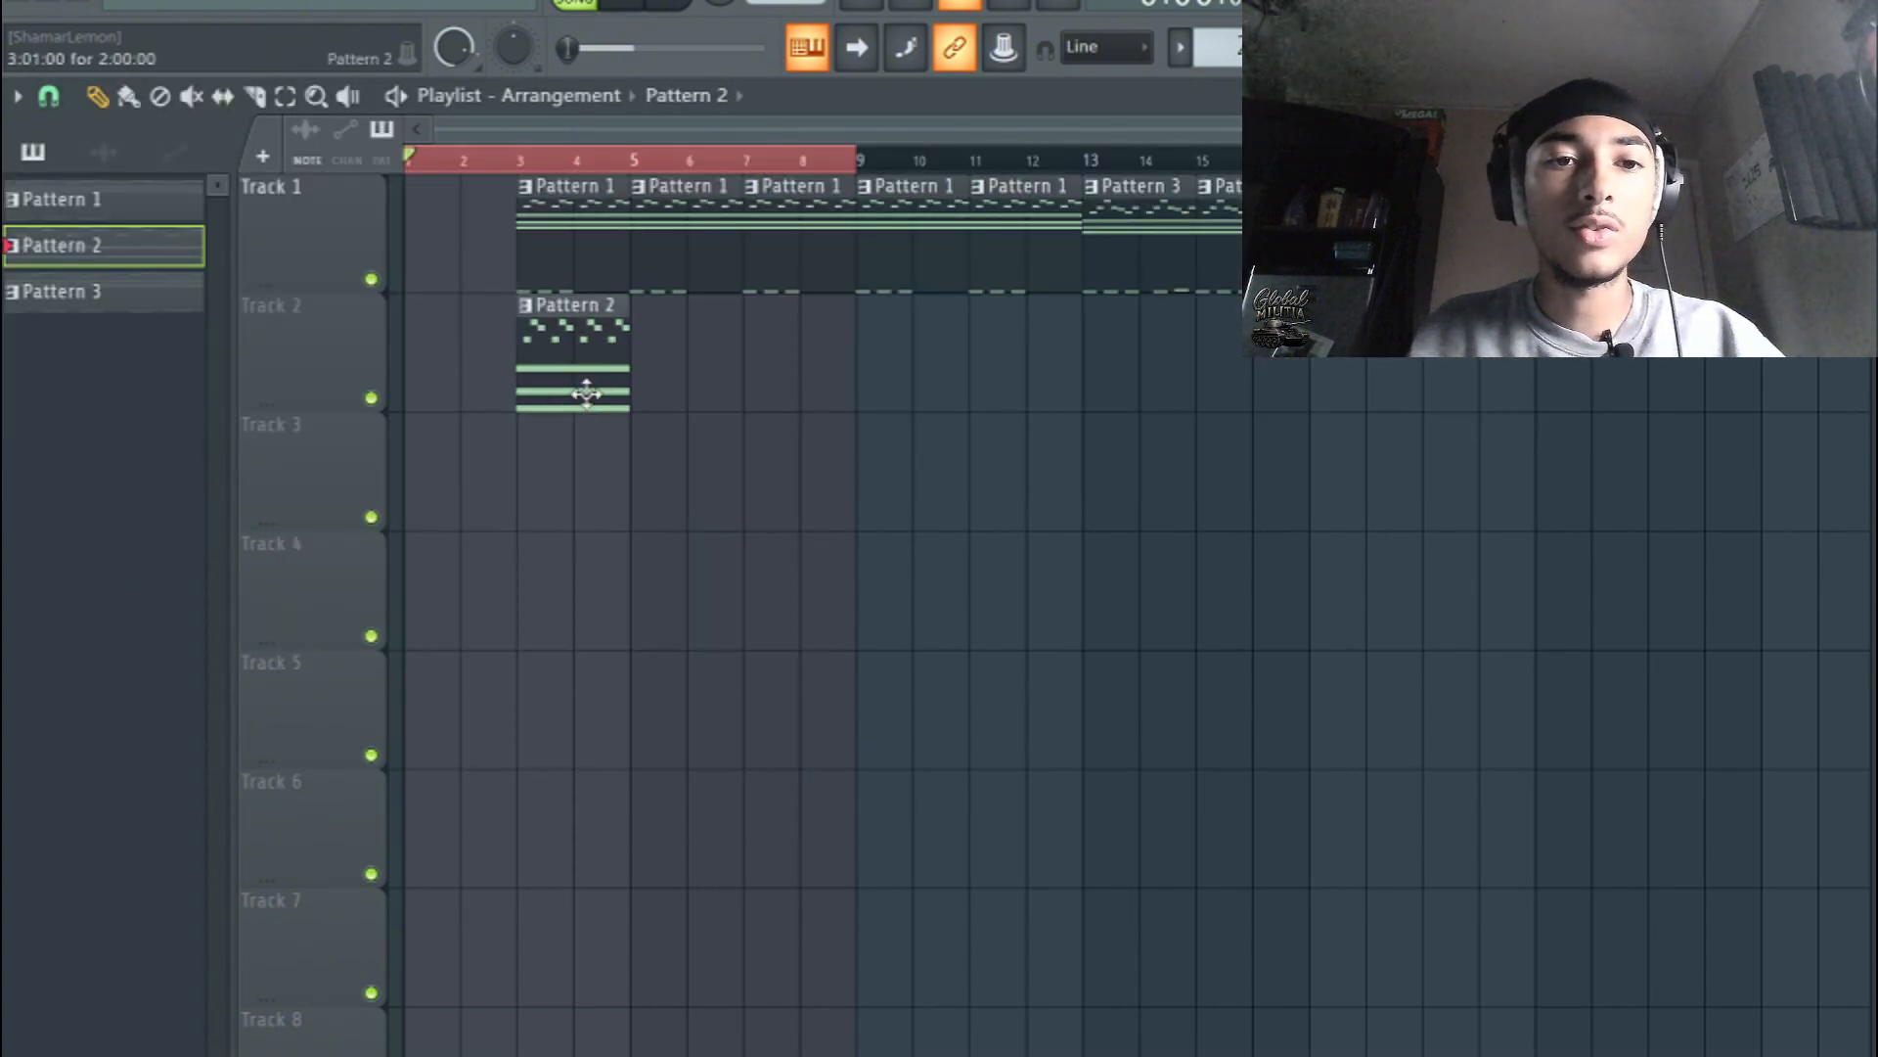
{"action": "left_click_drag", "start_coordinate": [575, 243], "coordinate": [420, 196]}
{"action": "right_click", "coordinate": [410, 201]}
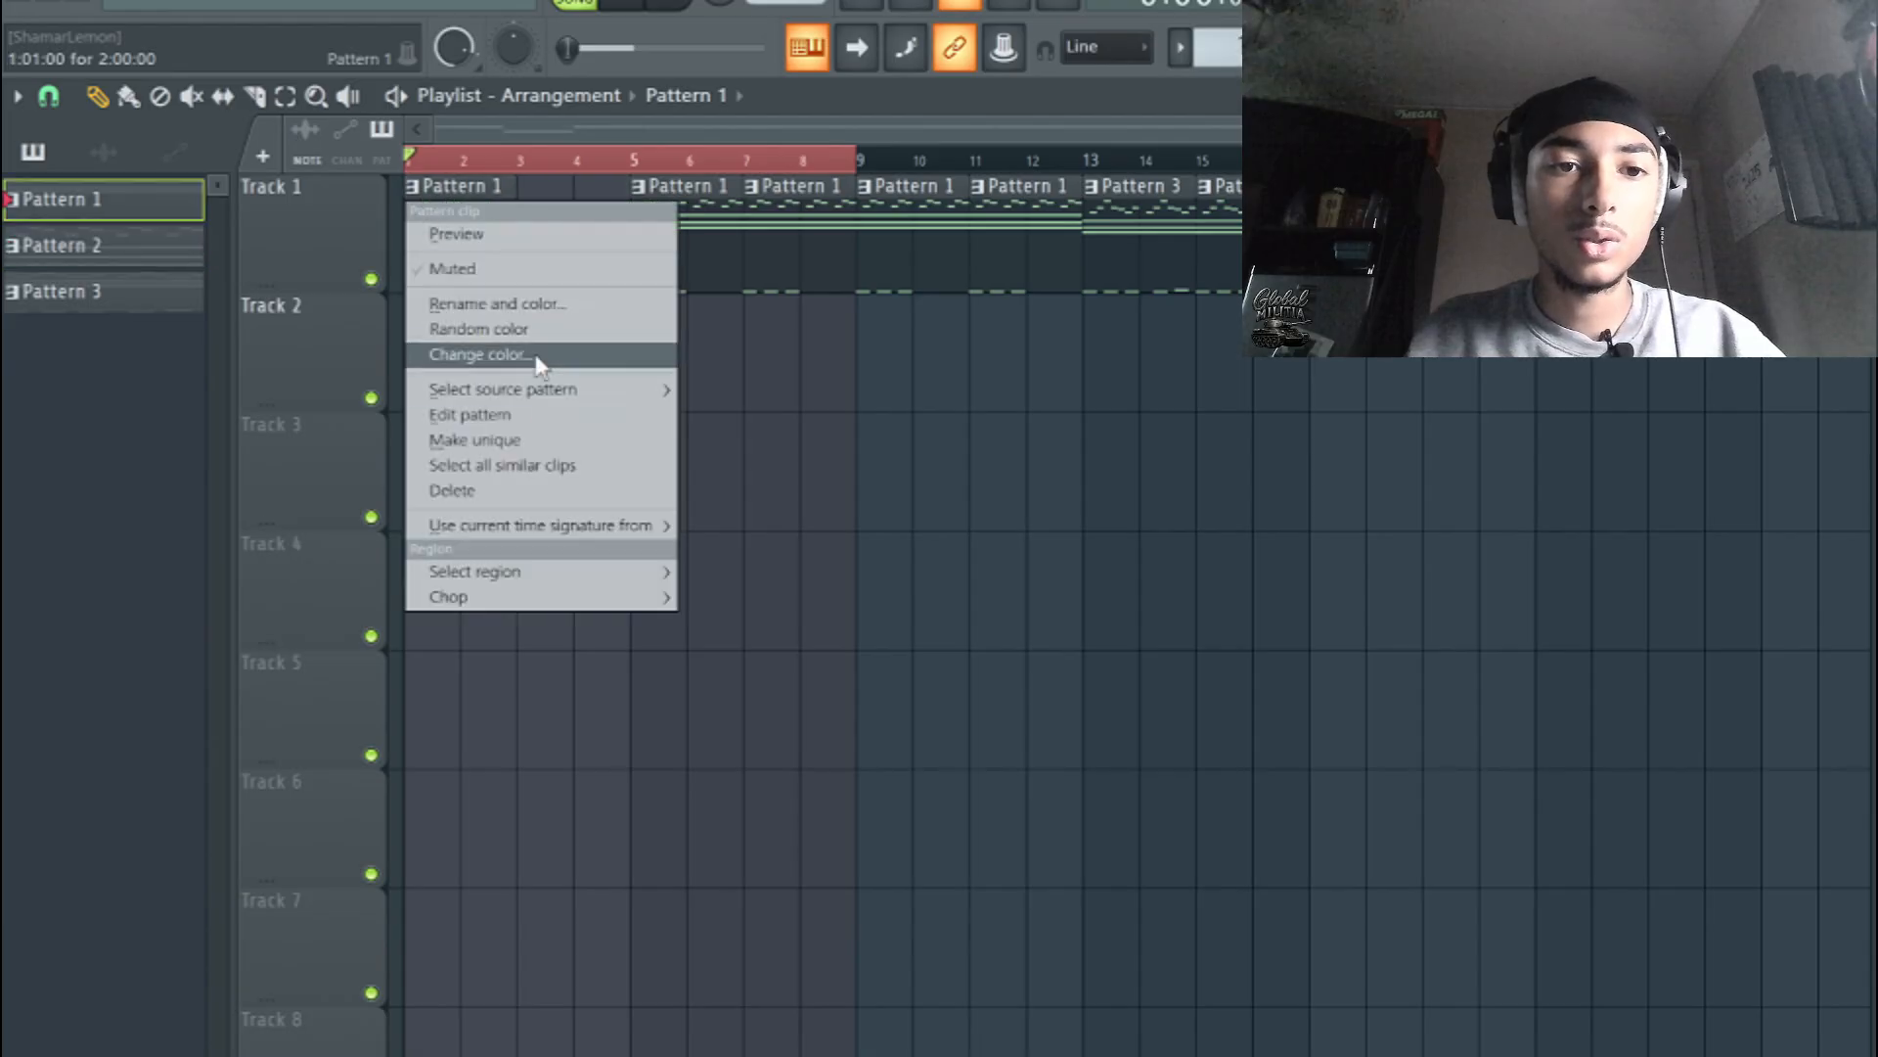
{"action": "left_click", "coordinate": [494, 439]}
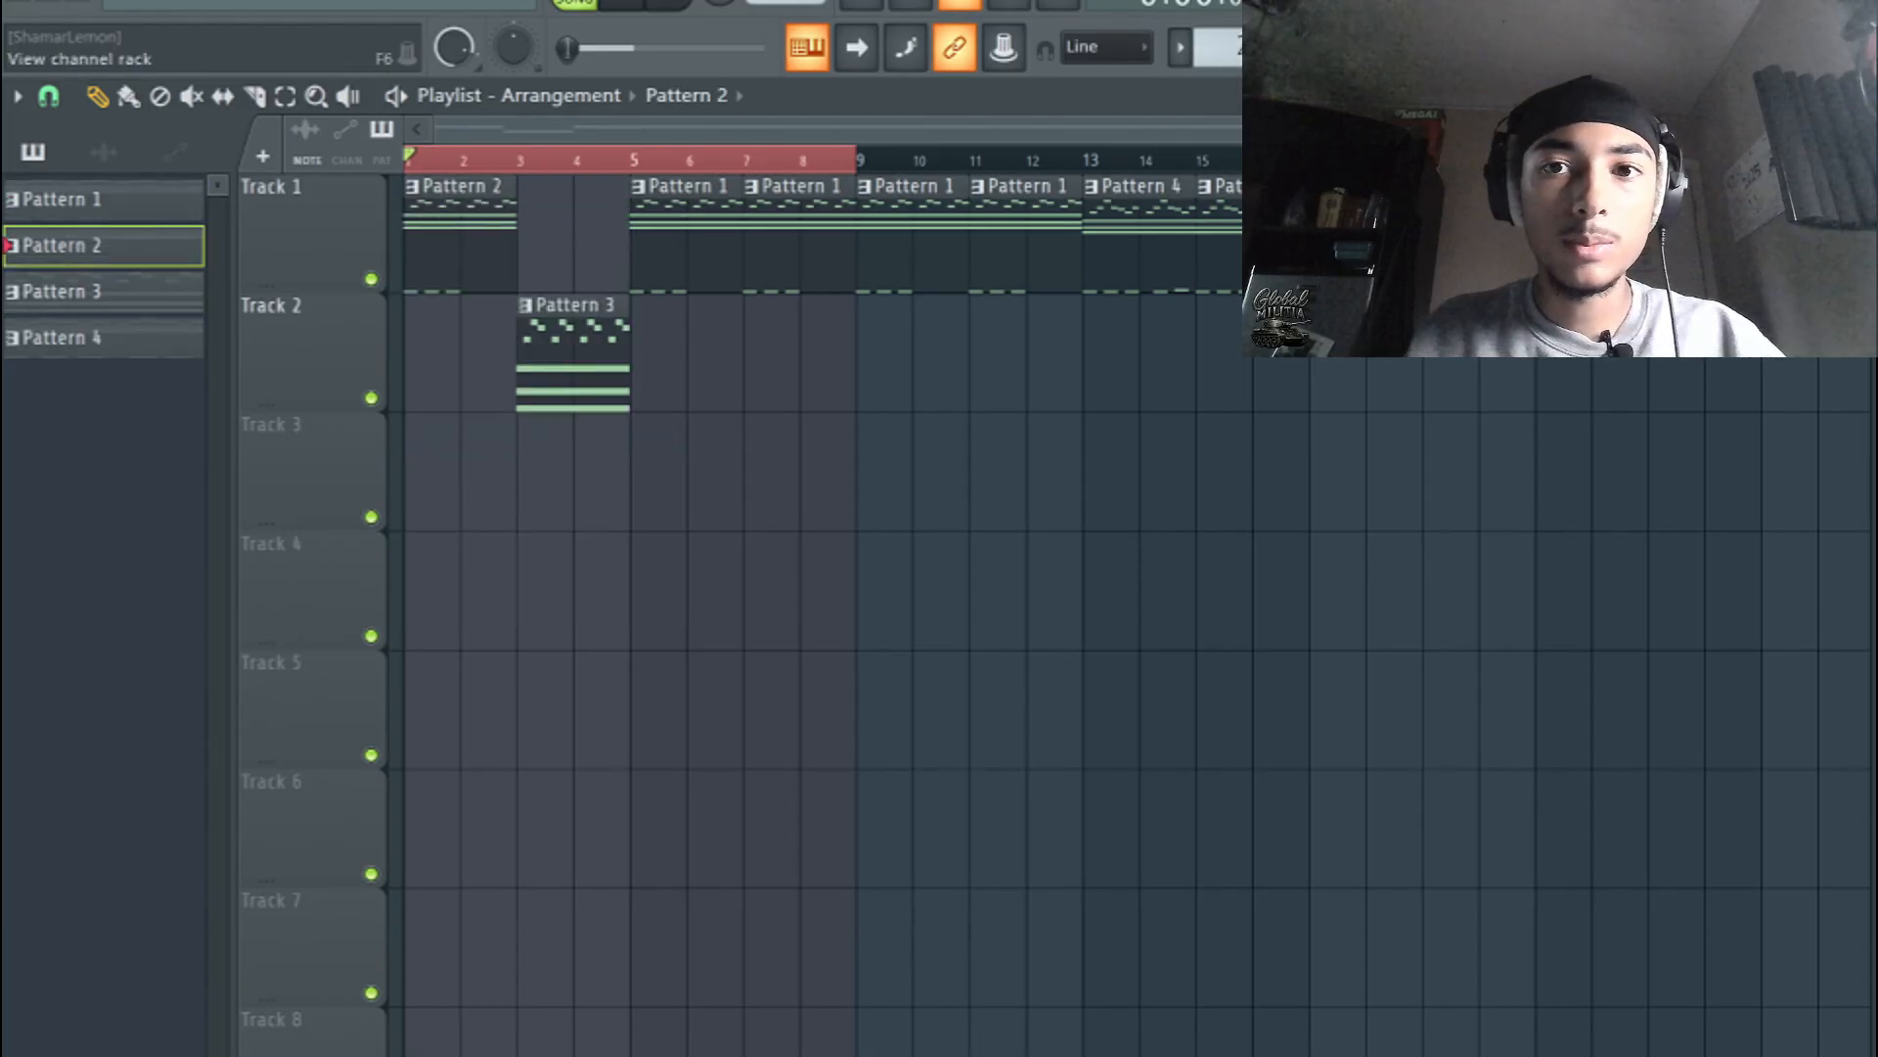
- Cut the Tube Bell, FL Keys #3 and ZENOLOGY #4 notes from the unique pattern at bar 1, leaving only the chord layers
{"action": "left_click", "coordinate": [1497, 47]}
{"action": "right_click", "coordinate": [250, 386]}
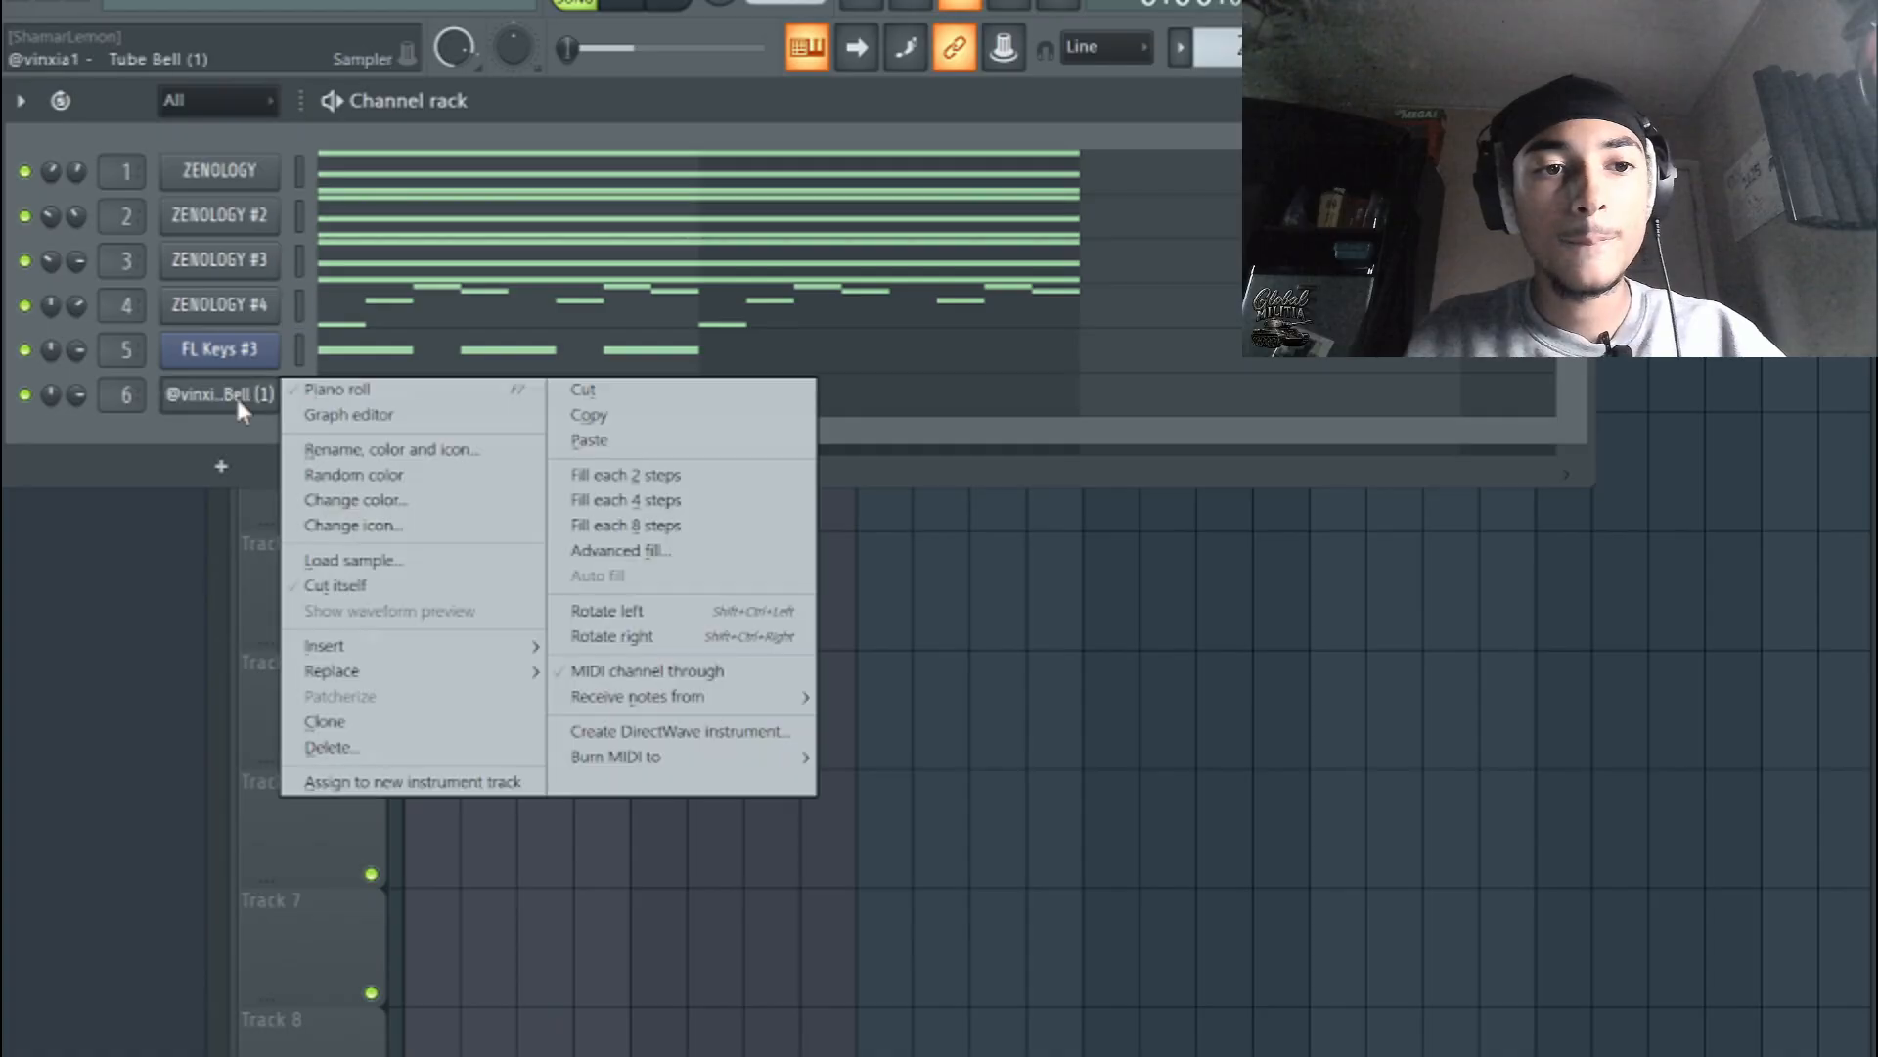
{"action": "left_click", "coordinate": [582, 385]}
{"action": "right_click", "coordinate": [266, 350]}
{"action": "left_click", "coordinate": [581, 346]}
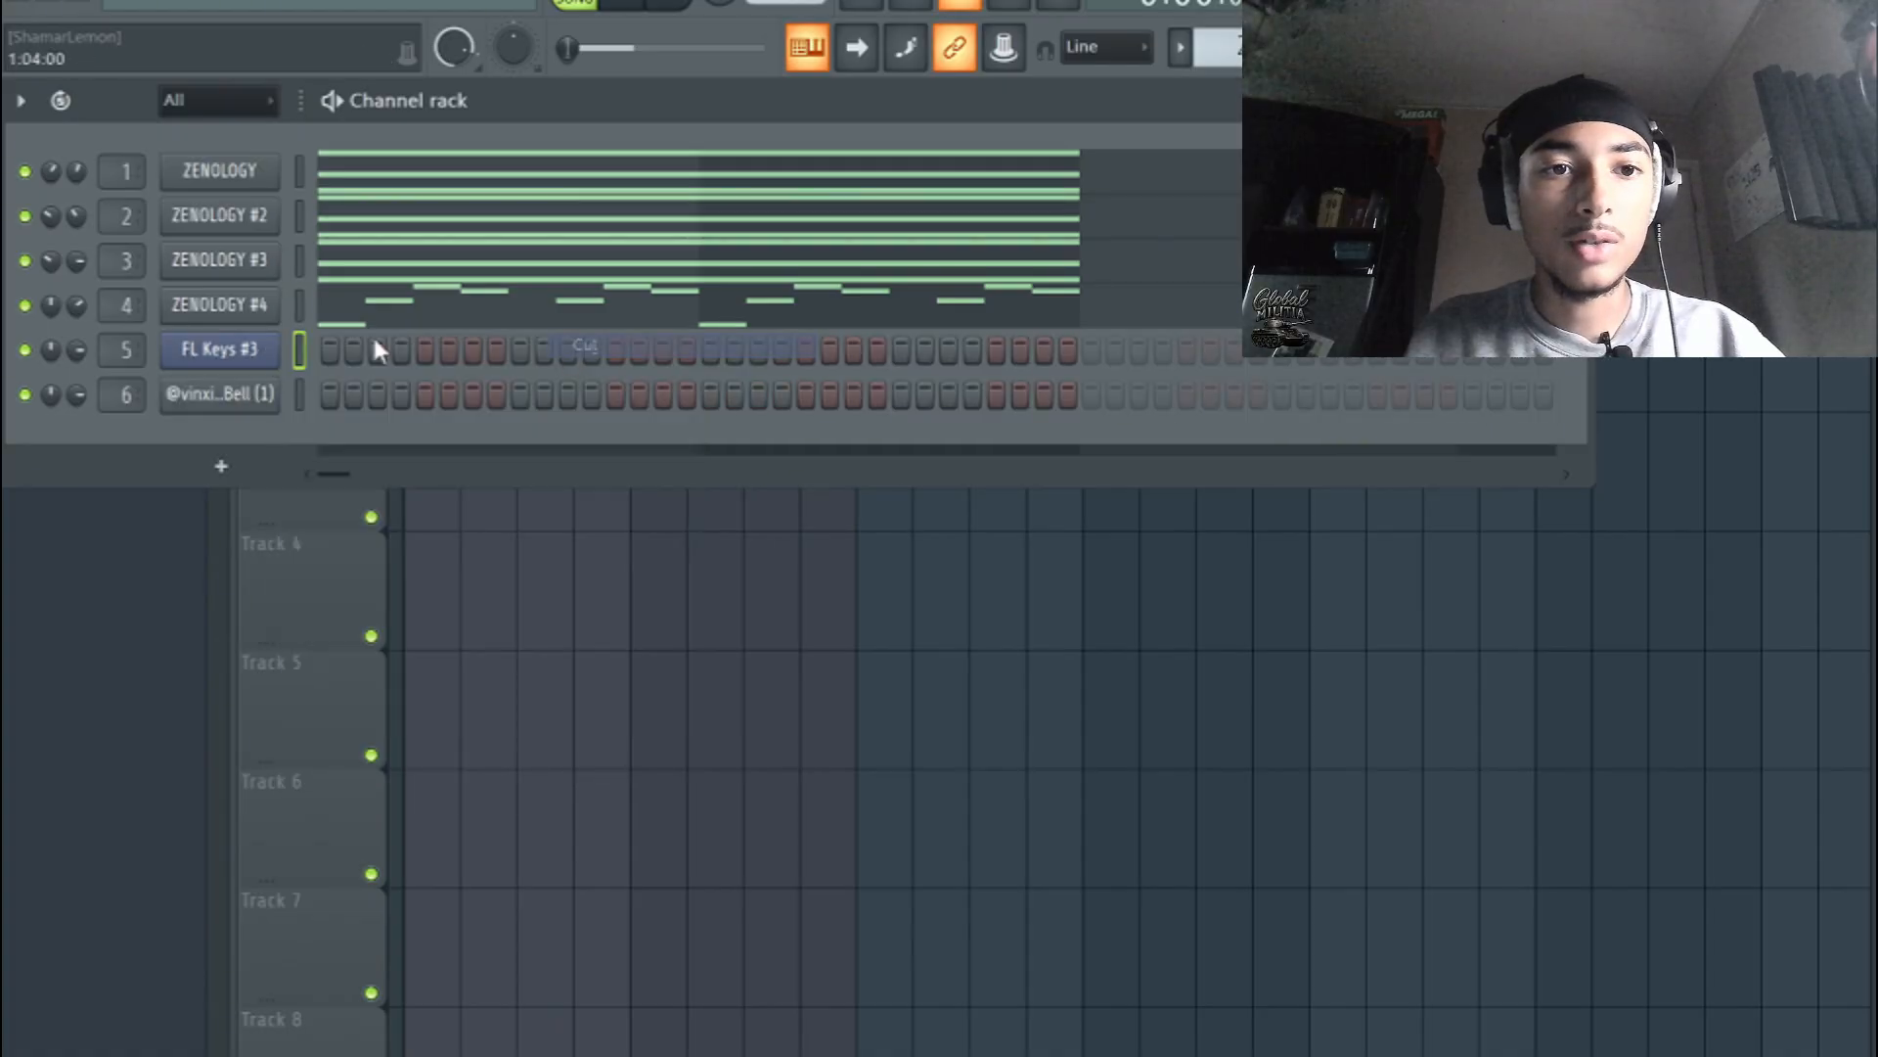
{"action": "right_click", "coordinate": [260, 305]}
{"action": "left_click", "coordinate": [581, 302]}
{"action": "left_click", "coordinate": [679, 725]}
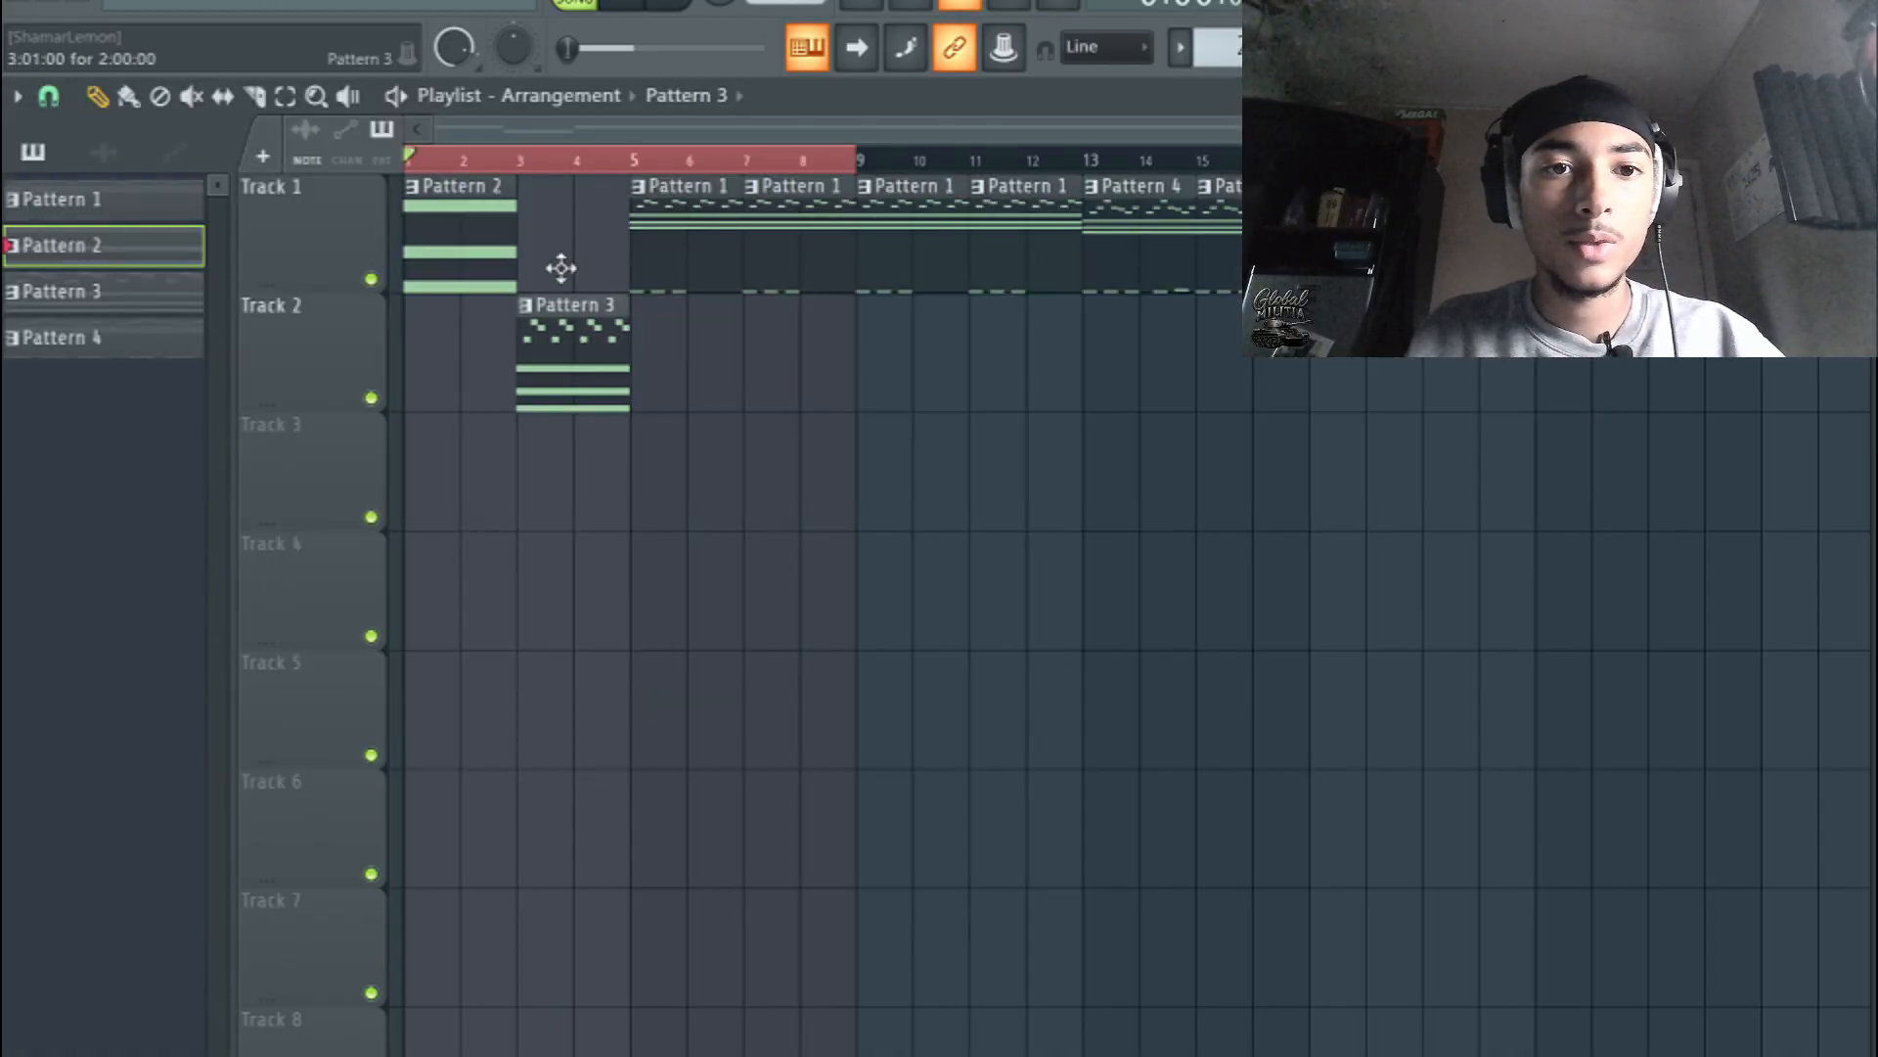
- Fill bars 1 through 8 of track 1 with two Pattern 2 clips followed by two Pattern 3 clips, with the song playing
{"action": "key", "text": "space"}
{"action": "left_click_drag", "start_coordinate": [561, 267], "coordinate": [701, 252]}
{"action": "right_click", "coordinate": [729, 256]}
{"action": "left_click", "coordinate": [421, 245]}
{"action": "left_click", "coordinate": [537, 249]}
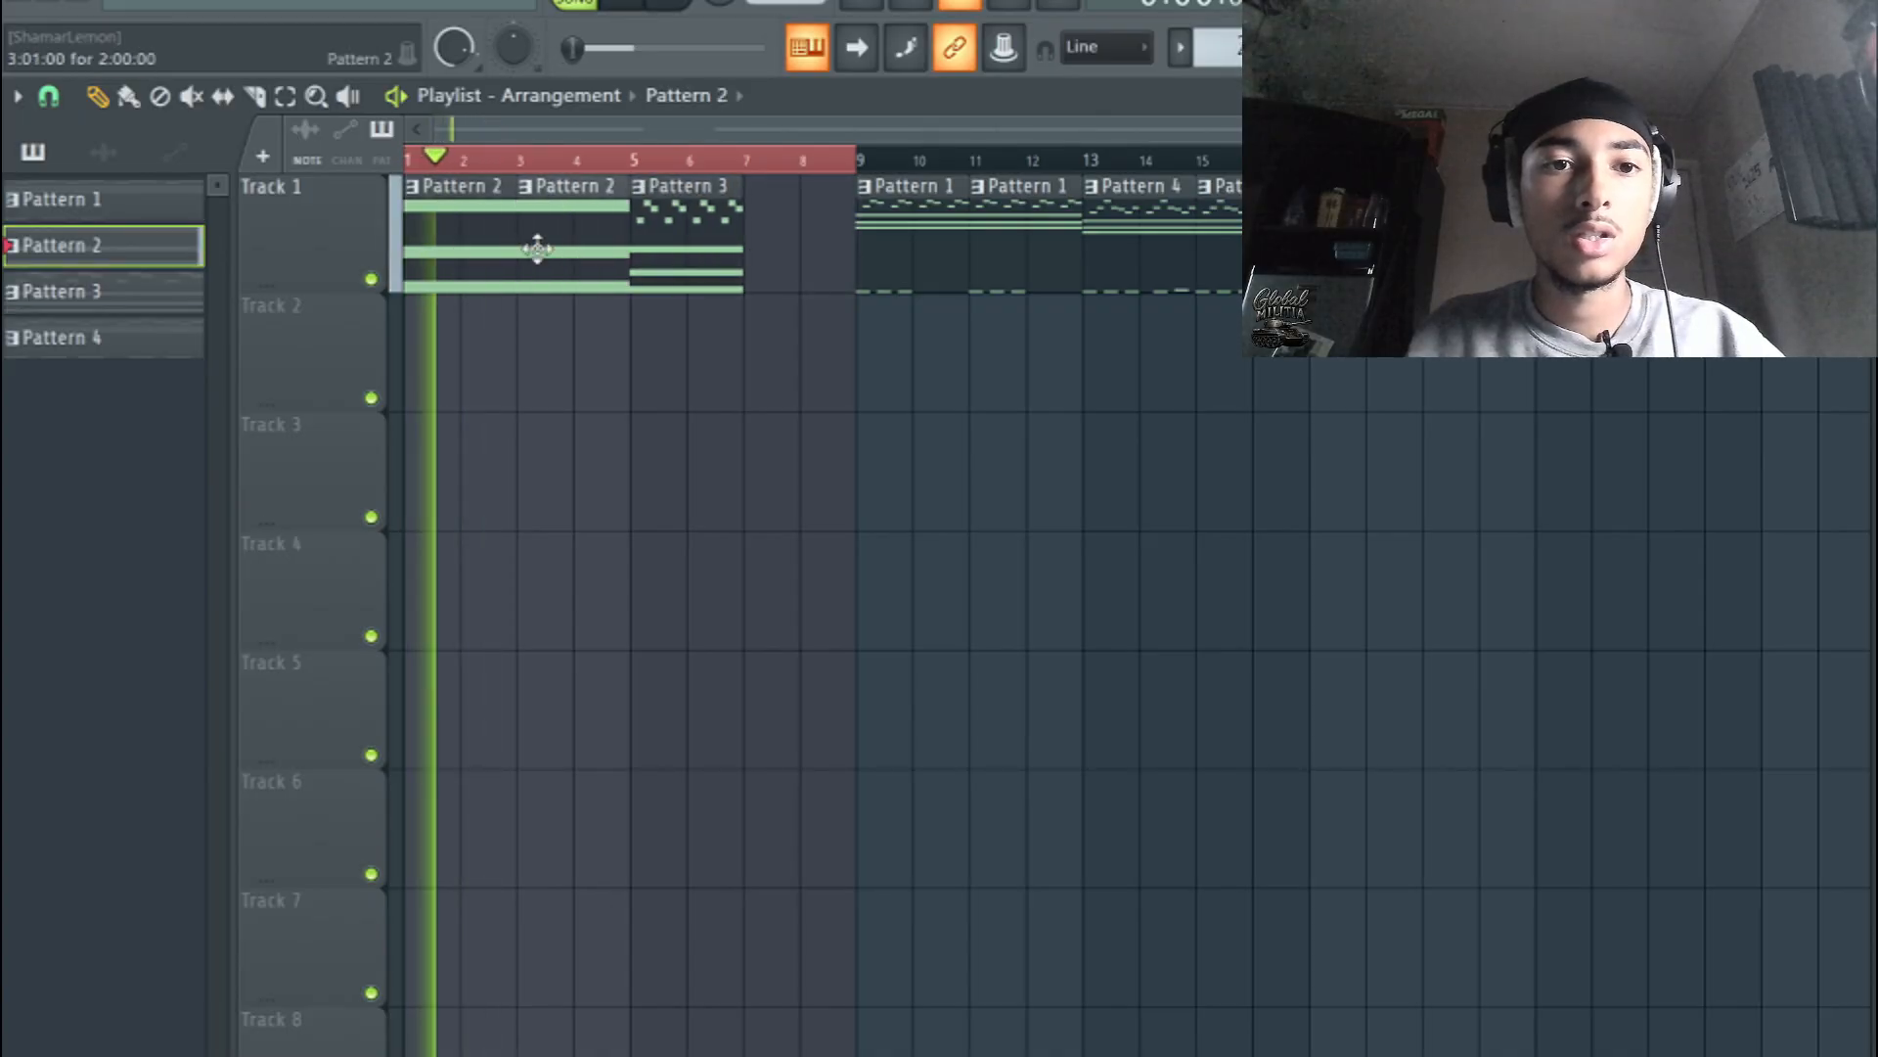
{"action": "left_click", "coordinate": [685, 253]}
{"action": "left_click", "coordinate": [791, 257]}
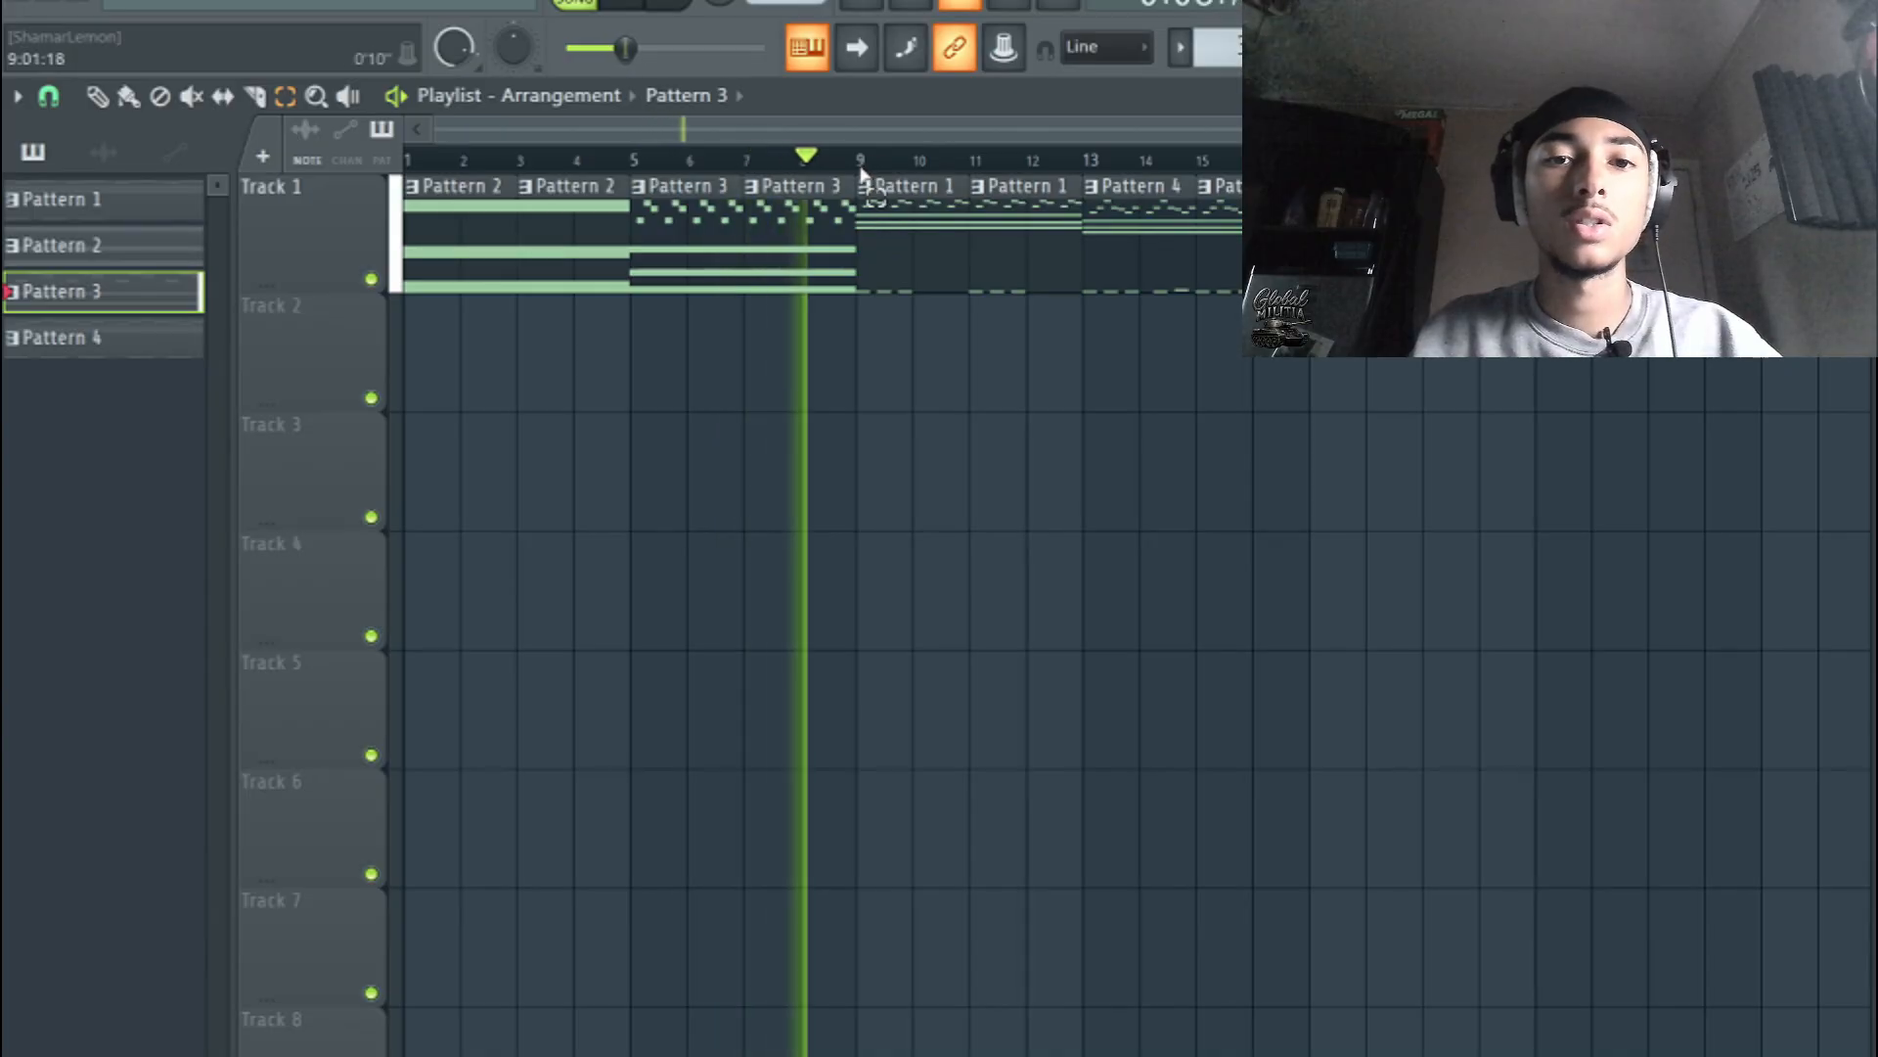
- Select bars 9 through 16 of the playlist and listen to that section
{"action": "left_click_drag", "start_coordinate": [861, 163], "coordinate": [1307, 163]}
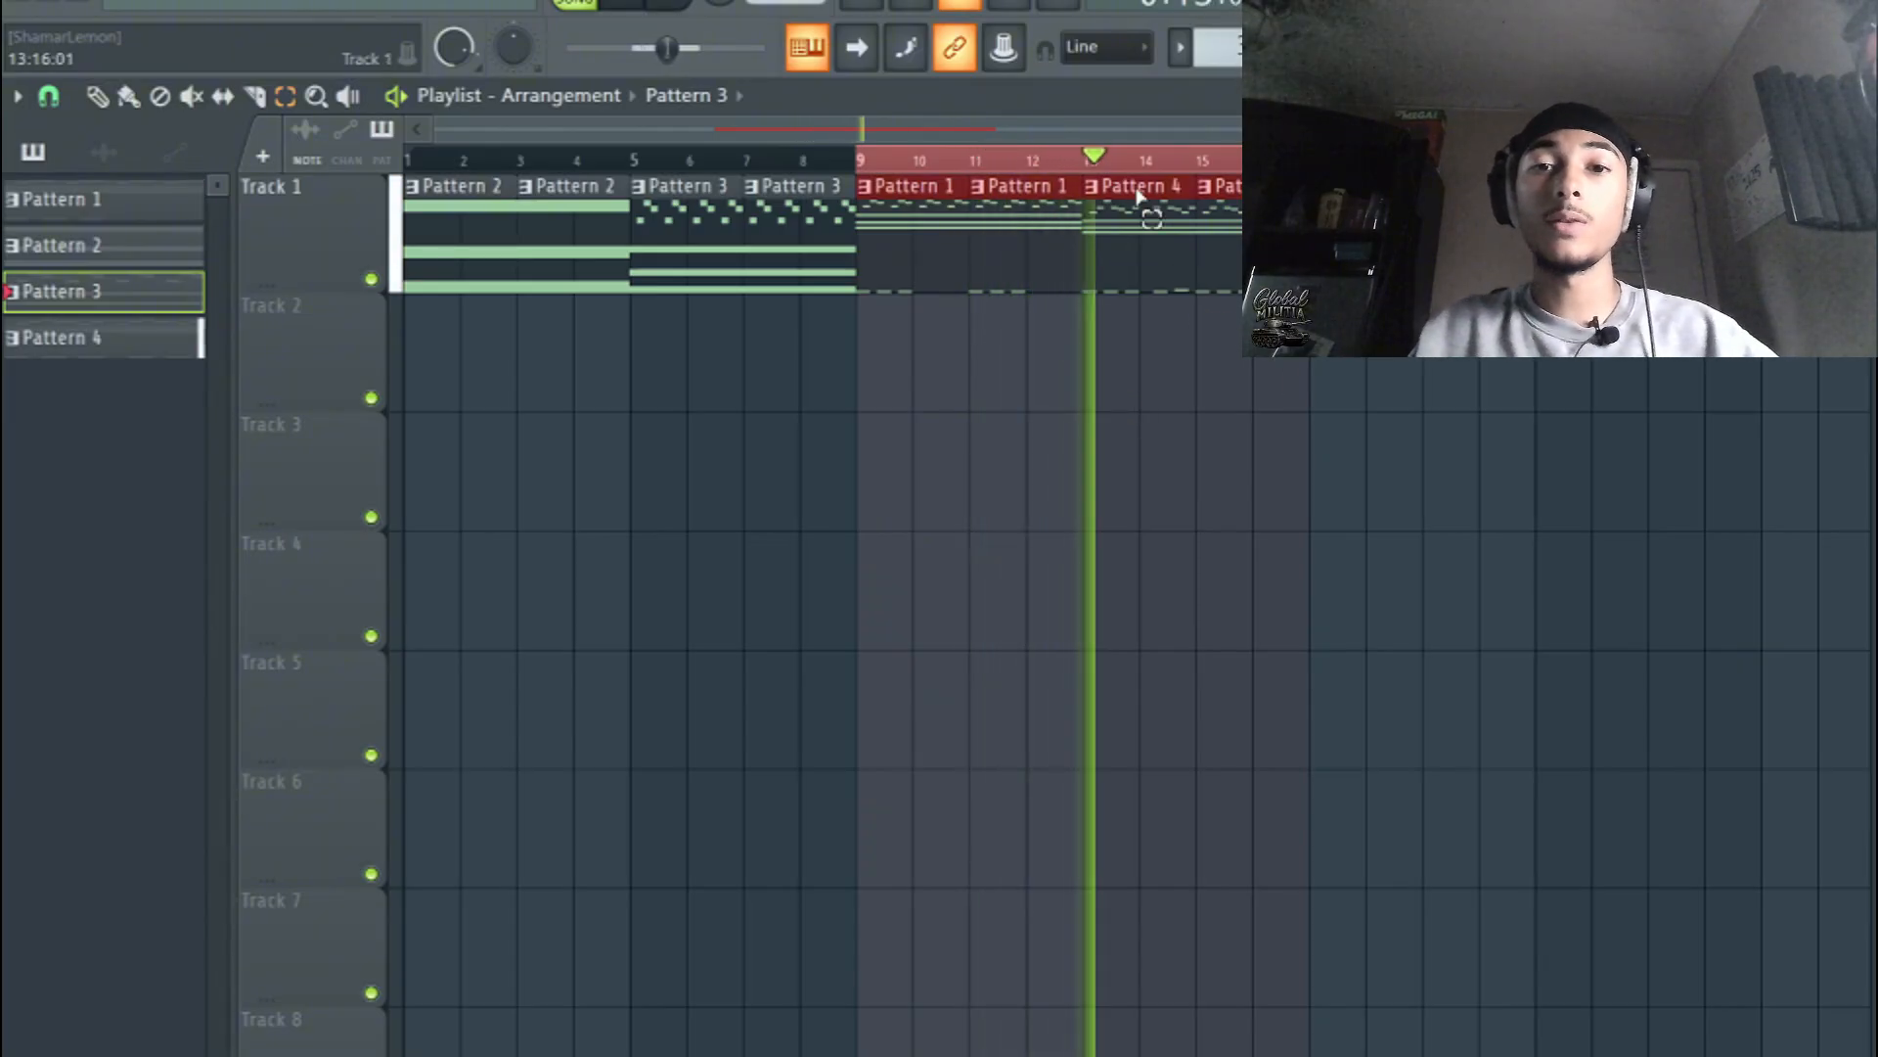
{"action": "key", "text": "space"}
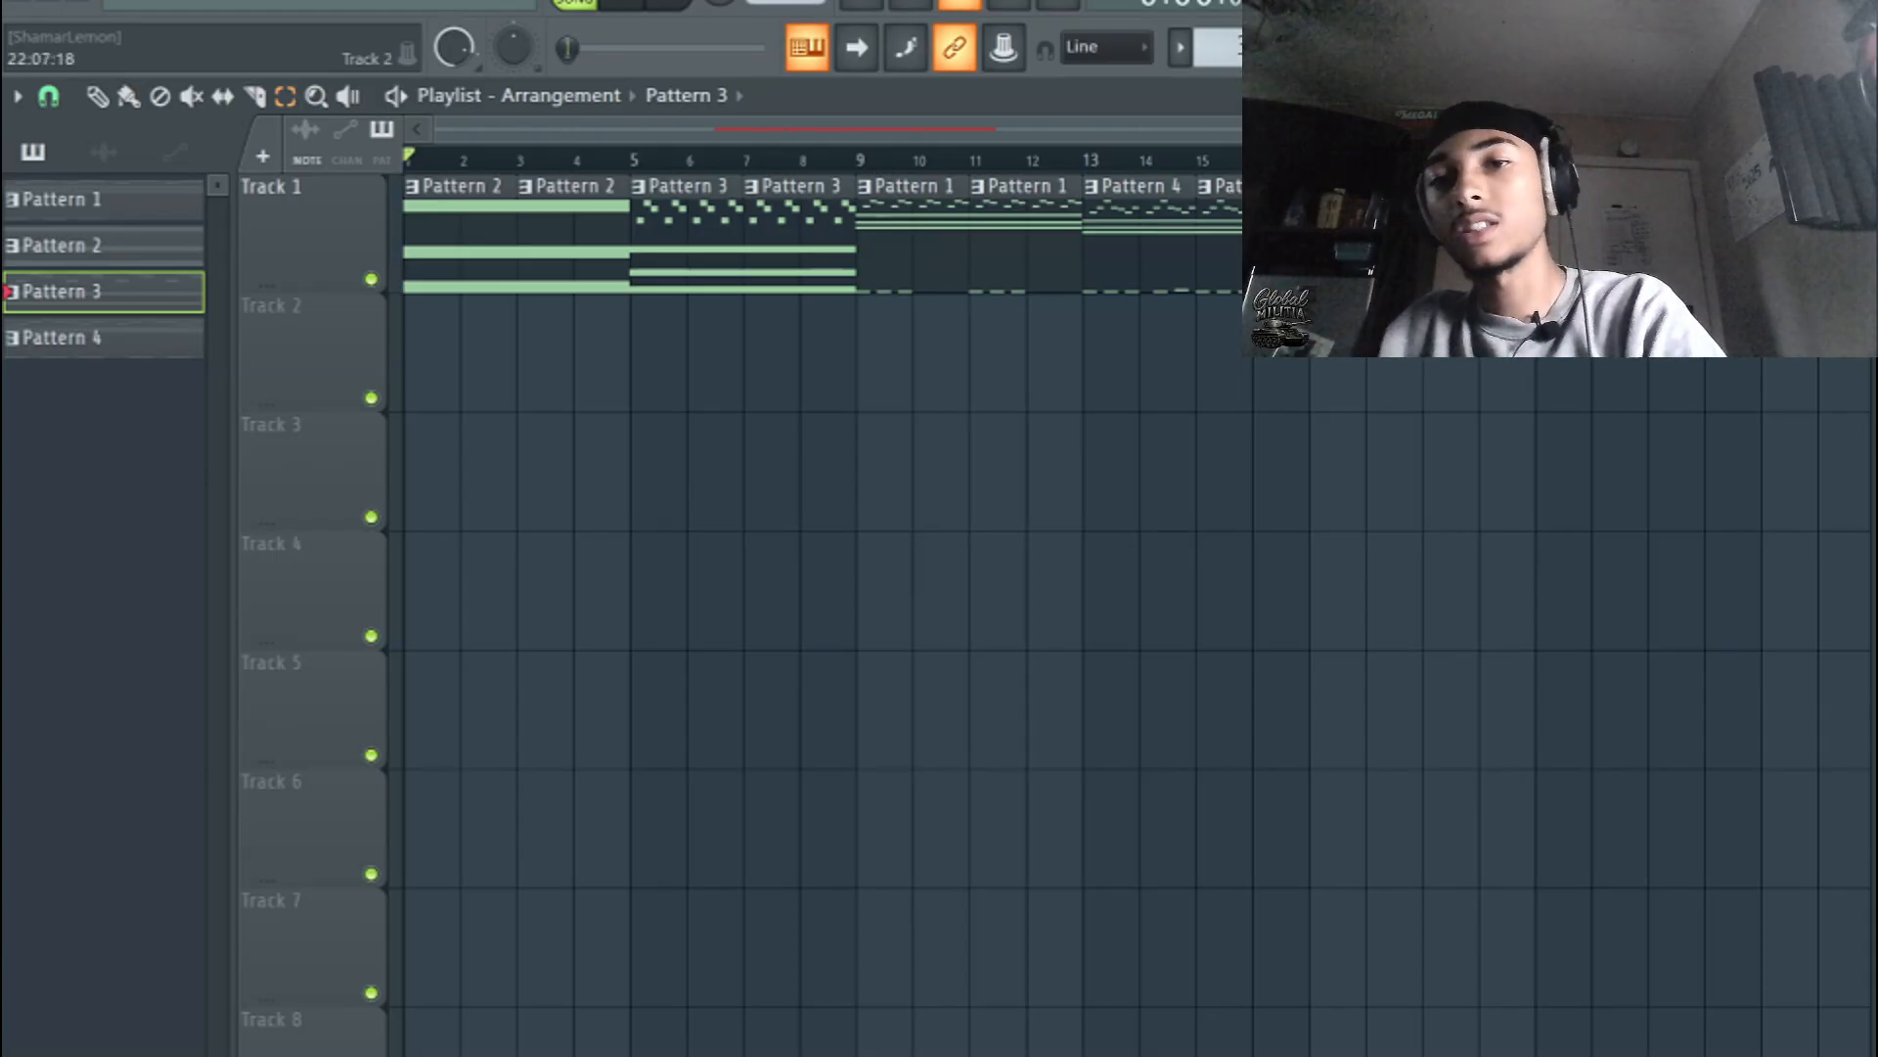
{"action": "scroll", "coordinate": [1482, 160], "scroll_direction": "down", "scroll_amount": 3}
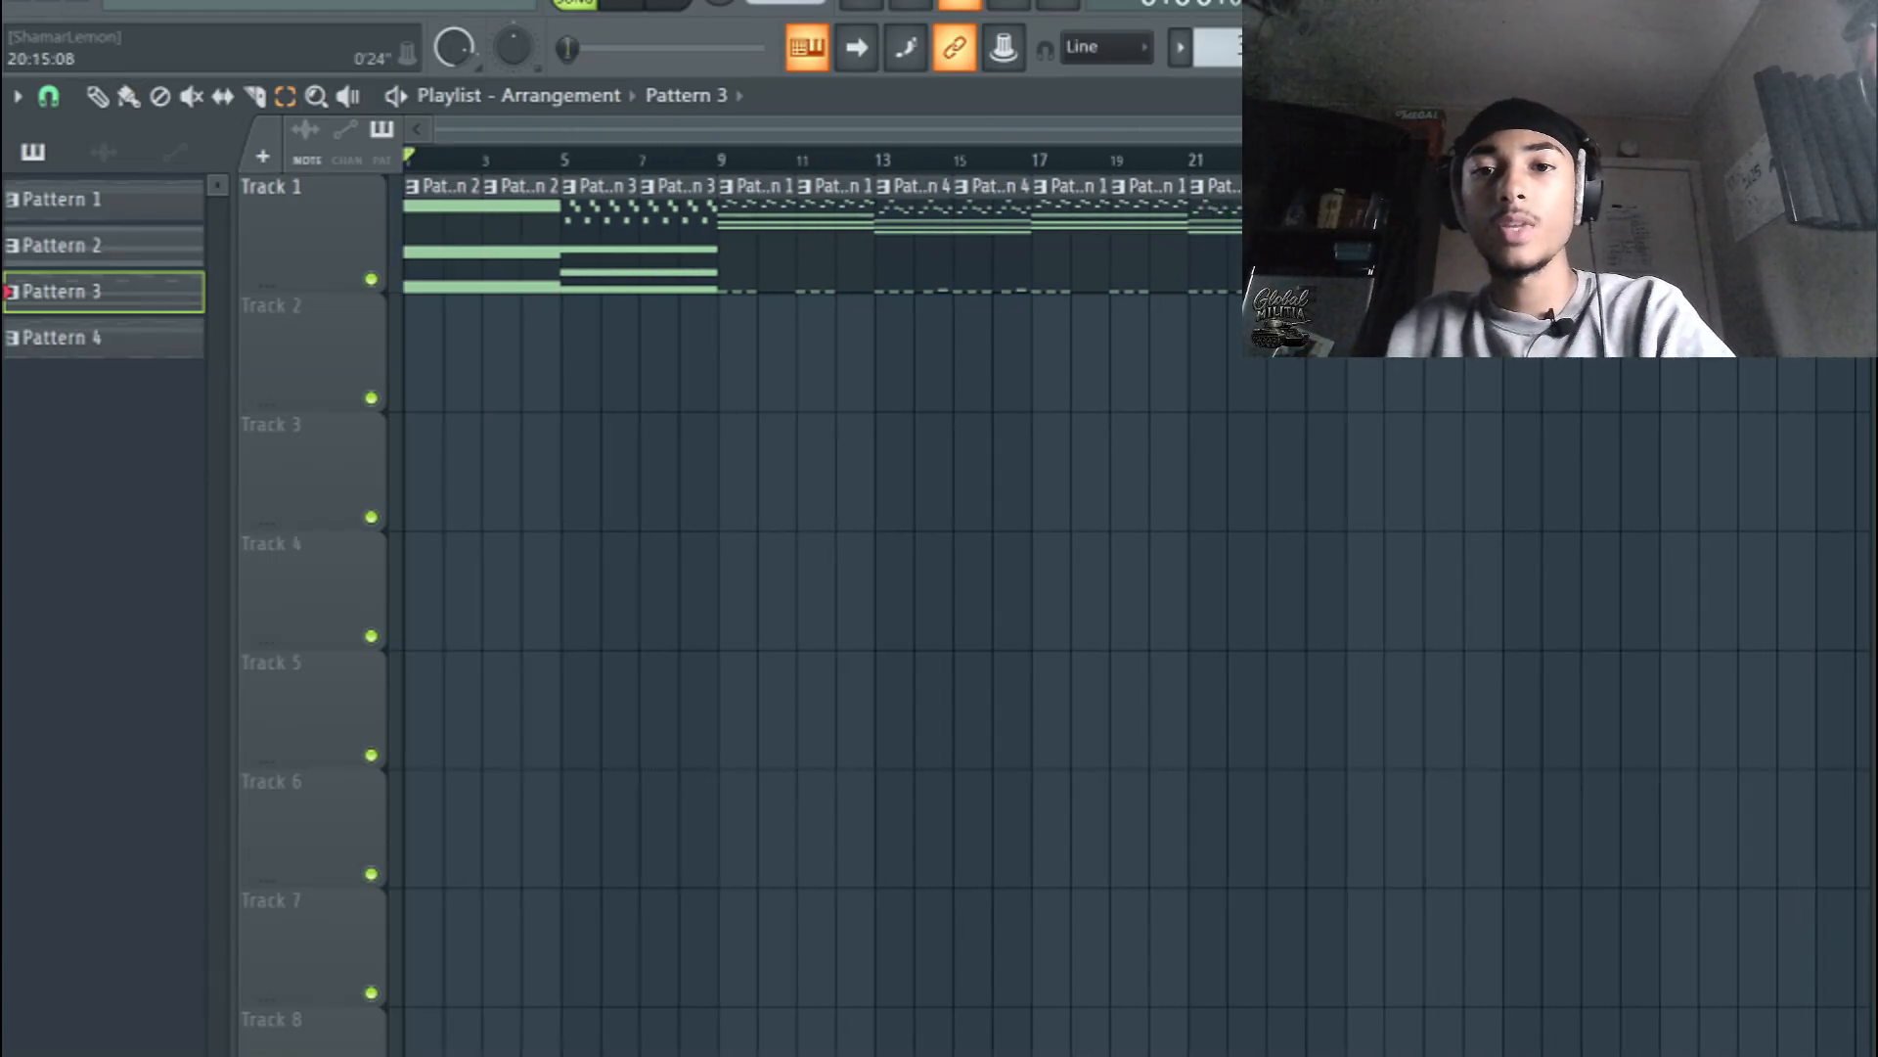
{"action": "scroll", "coordinate": [1405, 441], "scroll_direction": "down", "scroll_amount": 4}
{"action": "scroll", "coordinate": [1405, 440], "scroll_direction": "up", "scroll_amount": 4}
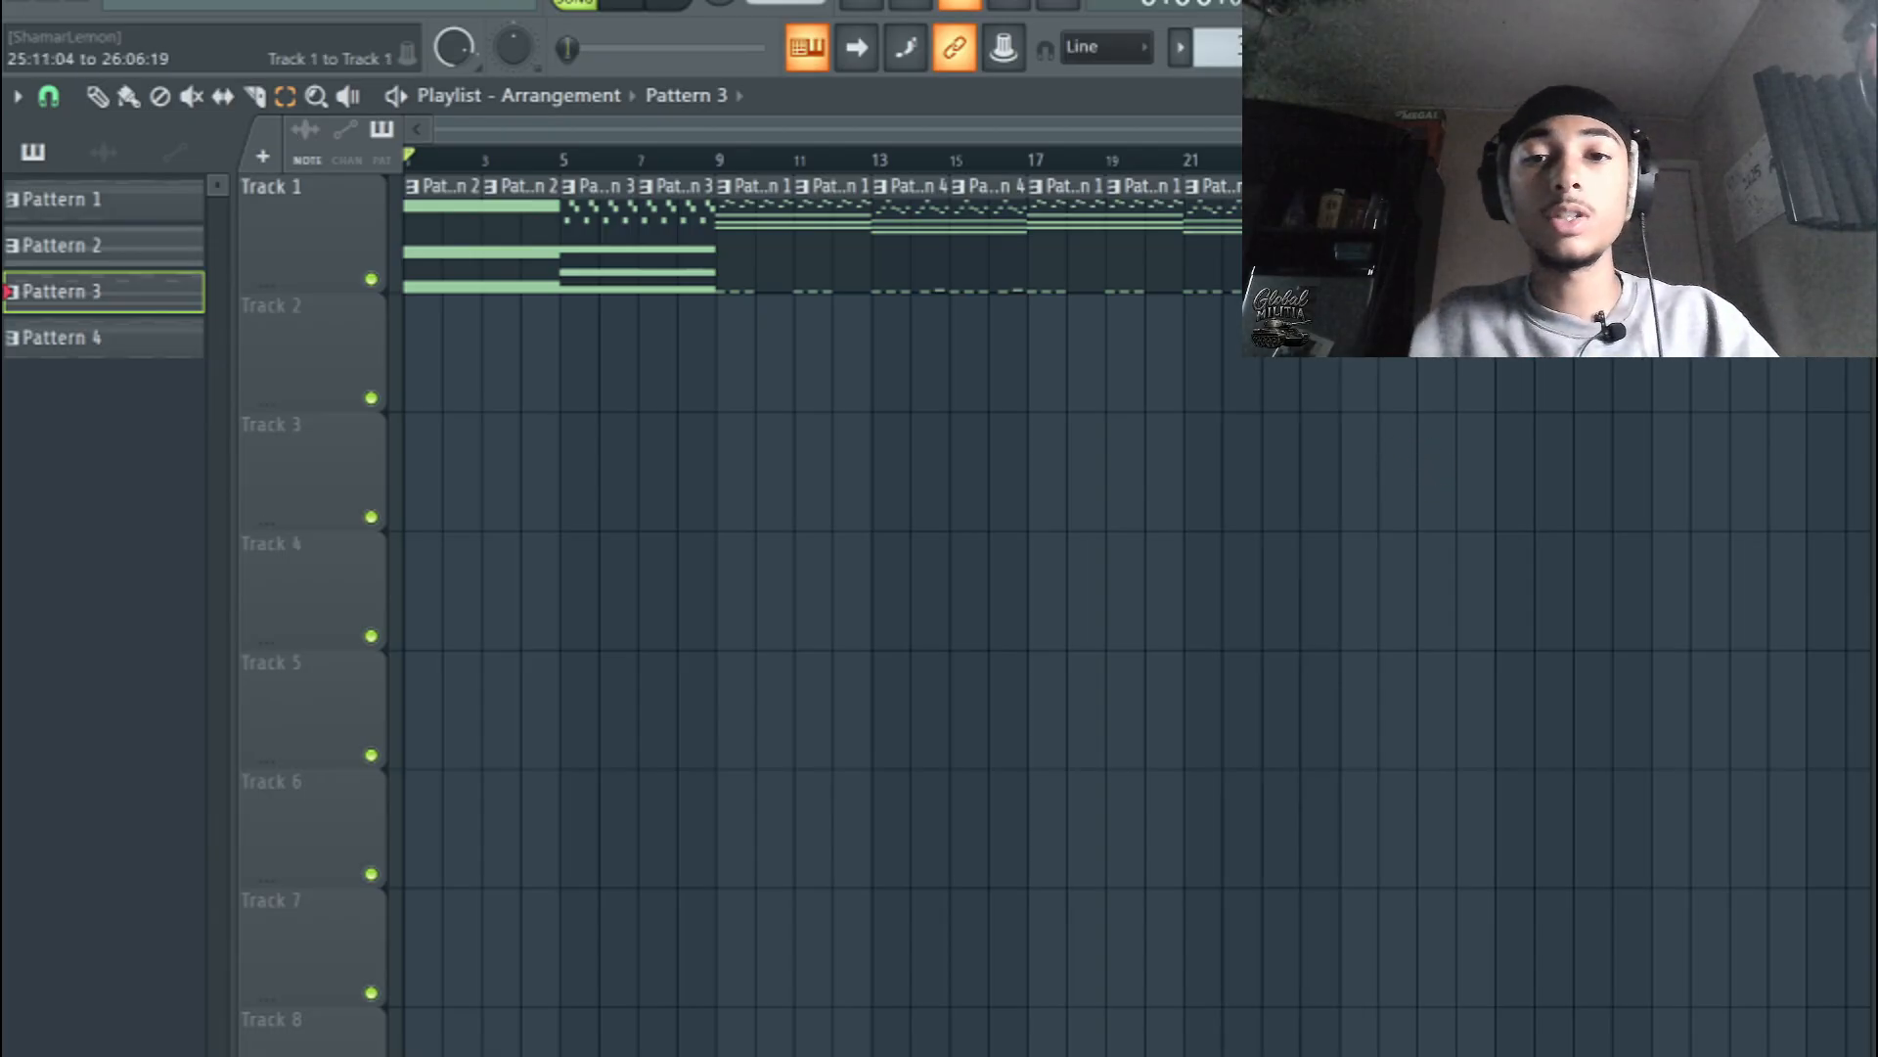
- Duplicate the track 1 clips from bar 9 onward to extend the main section from bar 25 through bar 40
{"action": "left_click_drag", "start_coordinate": [1366, 235], "coordinate": [790, 231]}
{"action": "left_click_drag", "start_coordinate": [765, 231], "coordinate": [1369, 235]}
{"action": "scroll", "coordinate": [1023, 157], "scroll_direction": "down", "scroll_amount": 1}
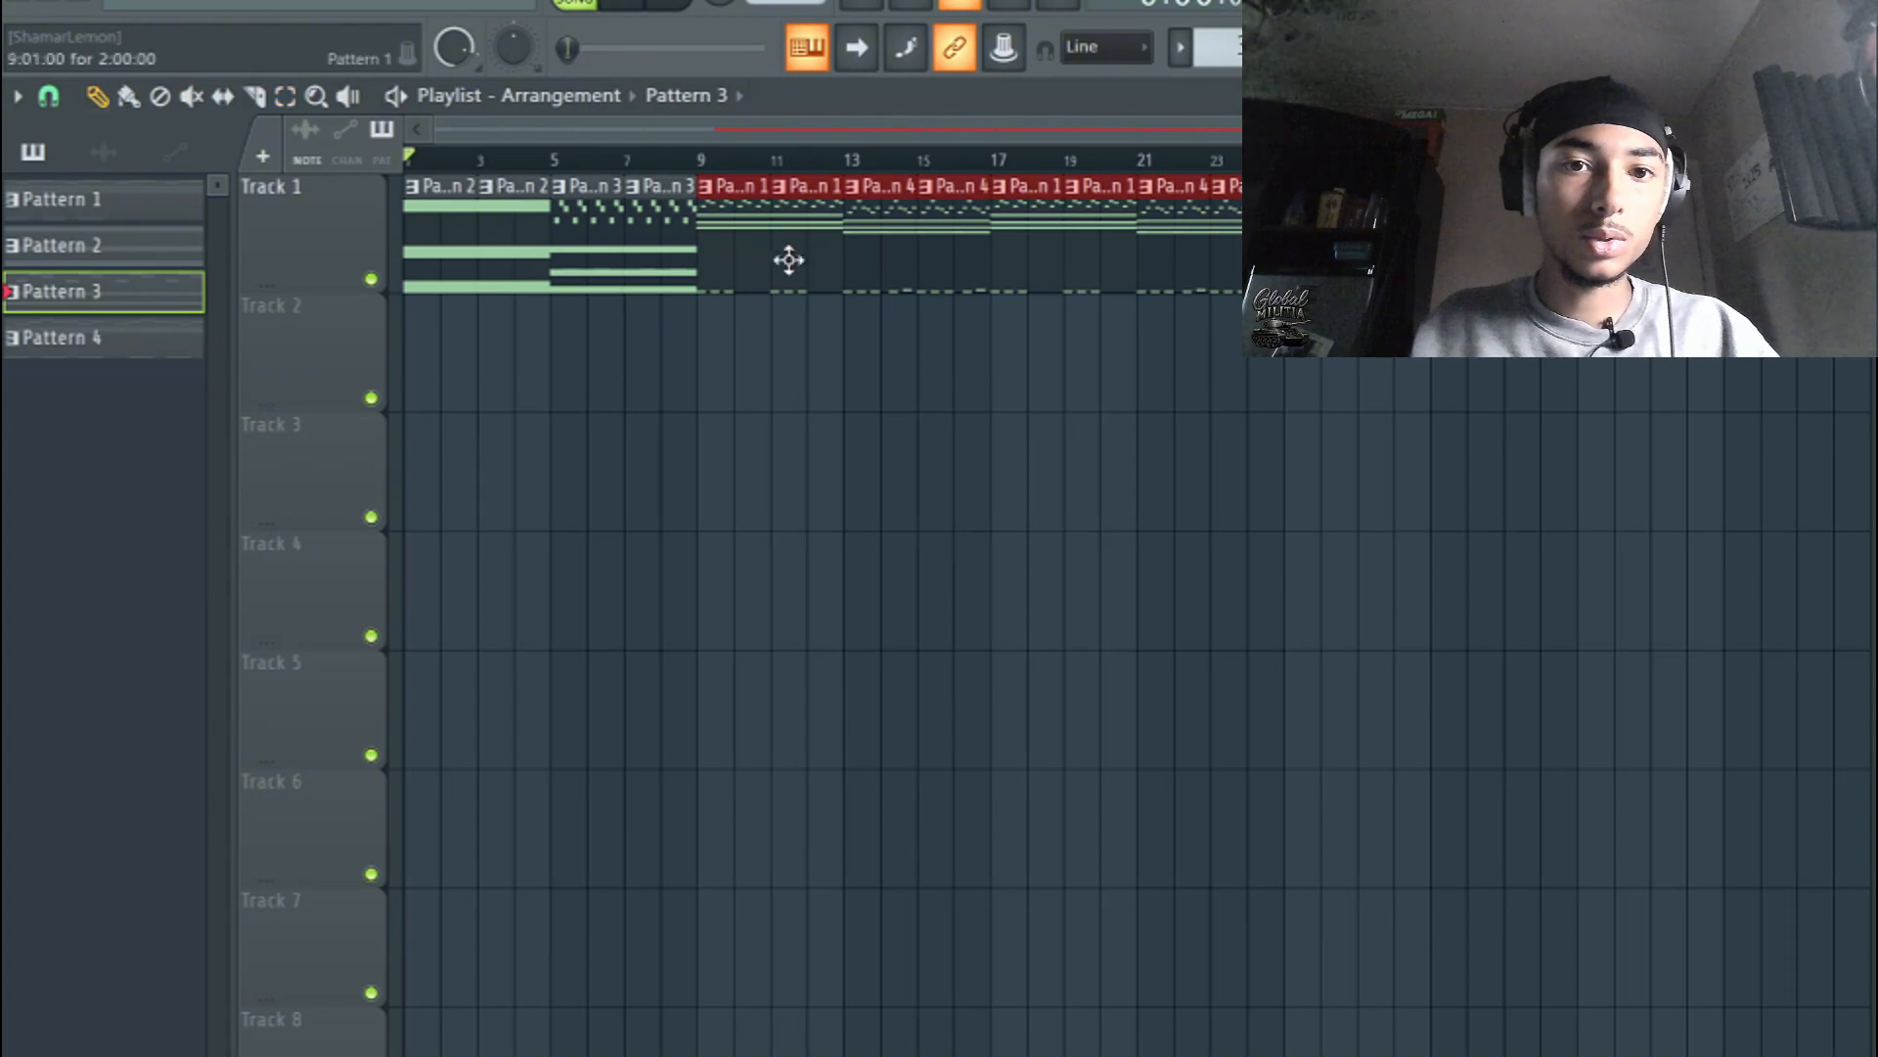
{"action": "left_click_drag", "start_coordinate": [781, 253], "coordinate": [1381, 259]}
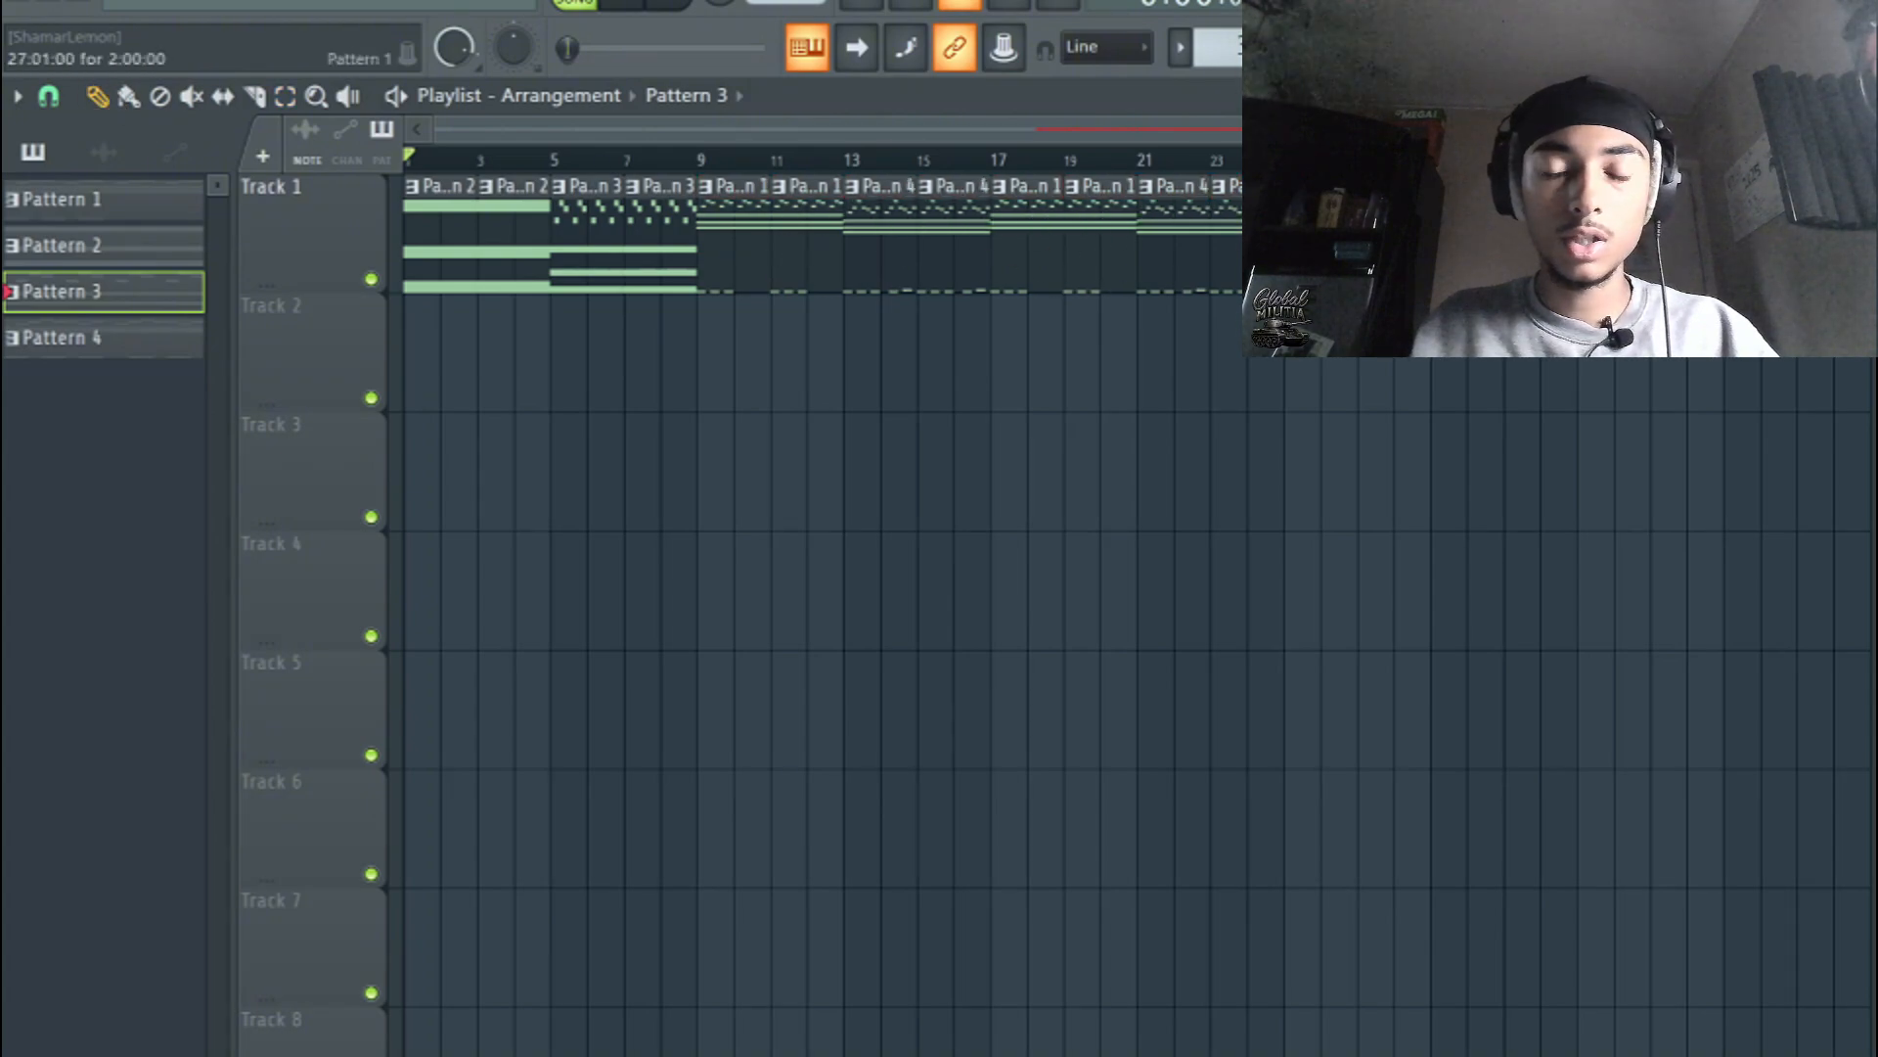
{"action": "scroll", "coordinate": [1167, 161], "scroll_direction": "down", "scroll_amount": 3}
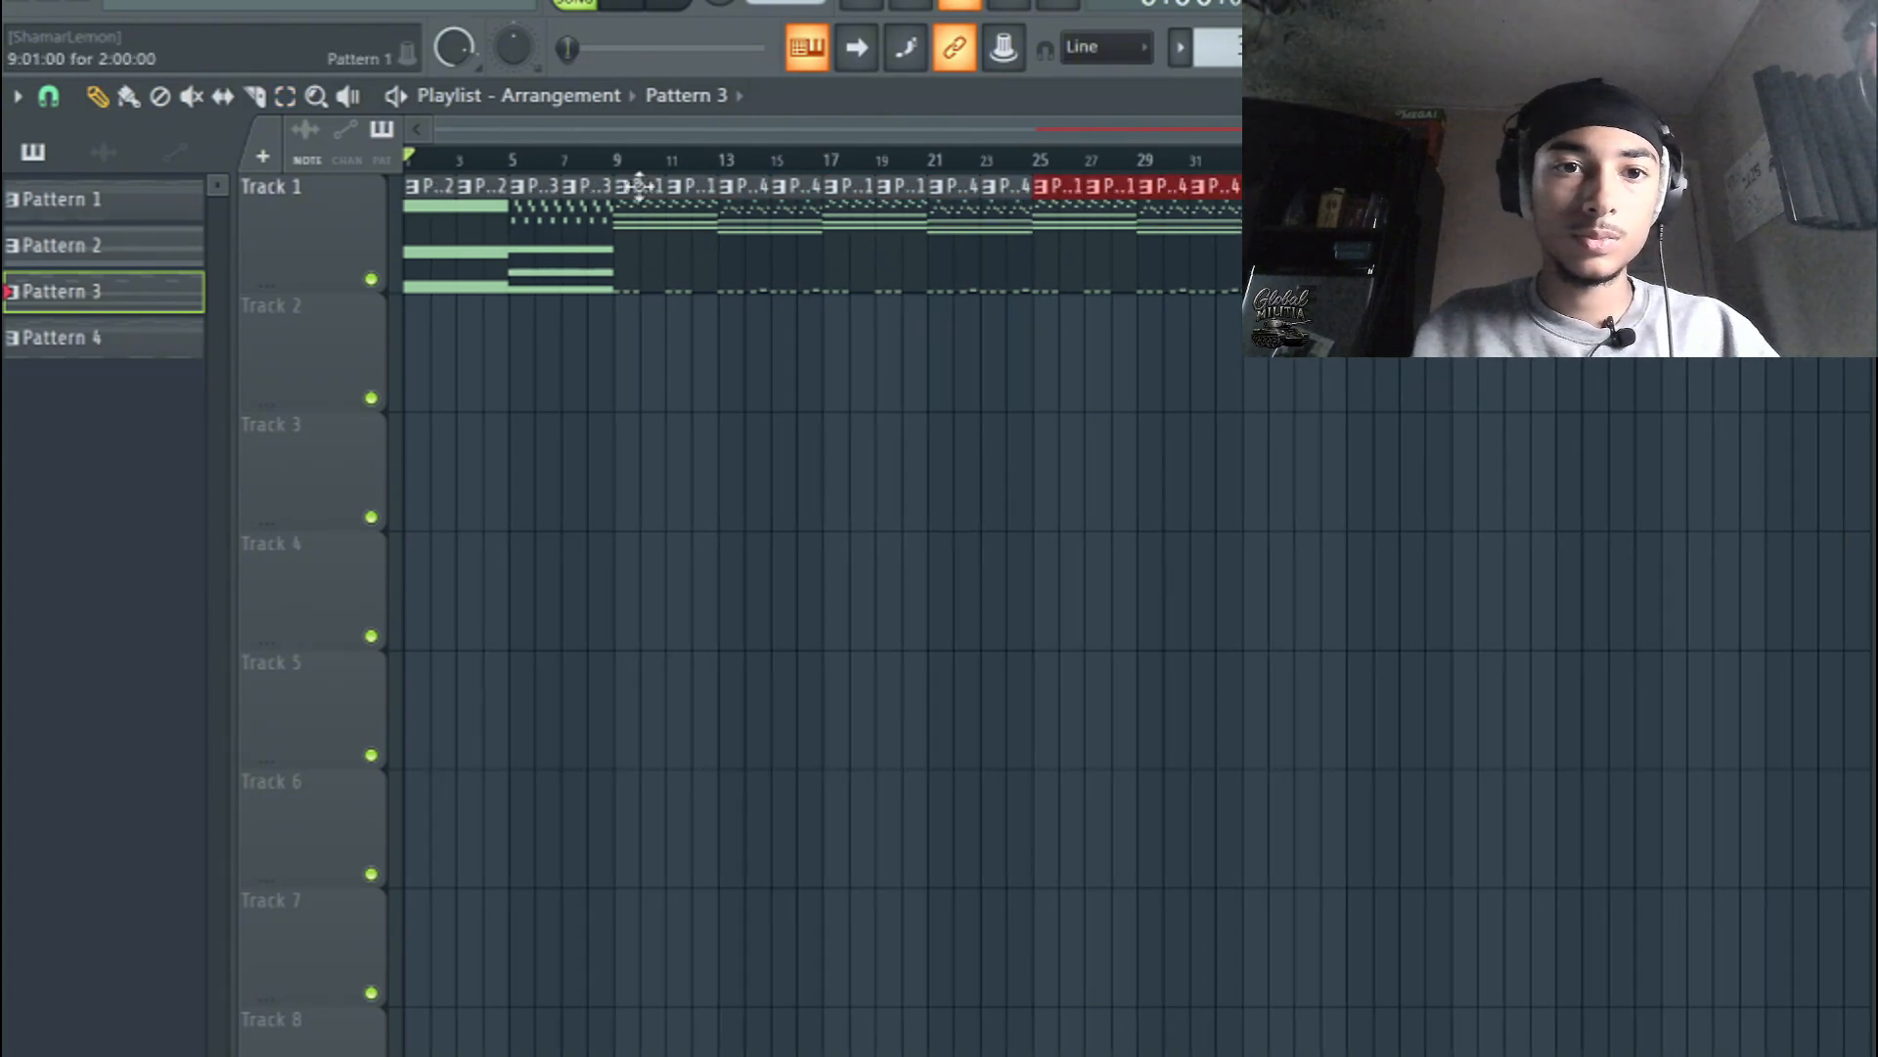
{"action": "mouse_move", "coordinate": [1554, 260]}
{"action": "left_mouse_down"}
{"action": "mouse_move", "coordinate": [414, 267]}
{"action": "mouse_move", "coordinate": [1531, 246]}
{"action": "left_mouse_up"}
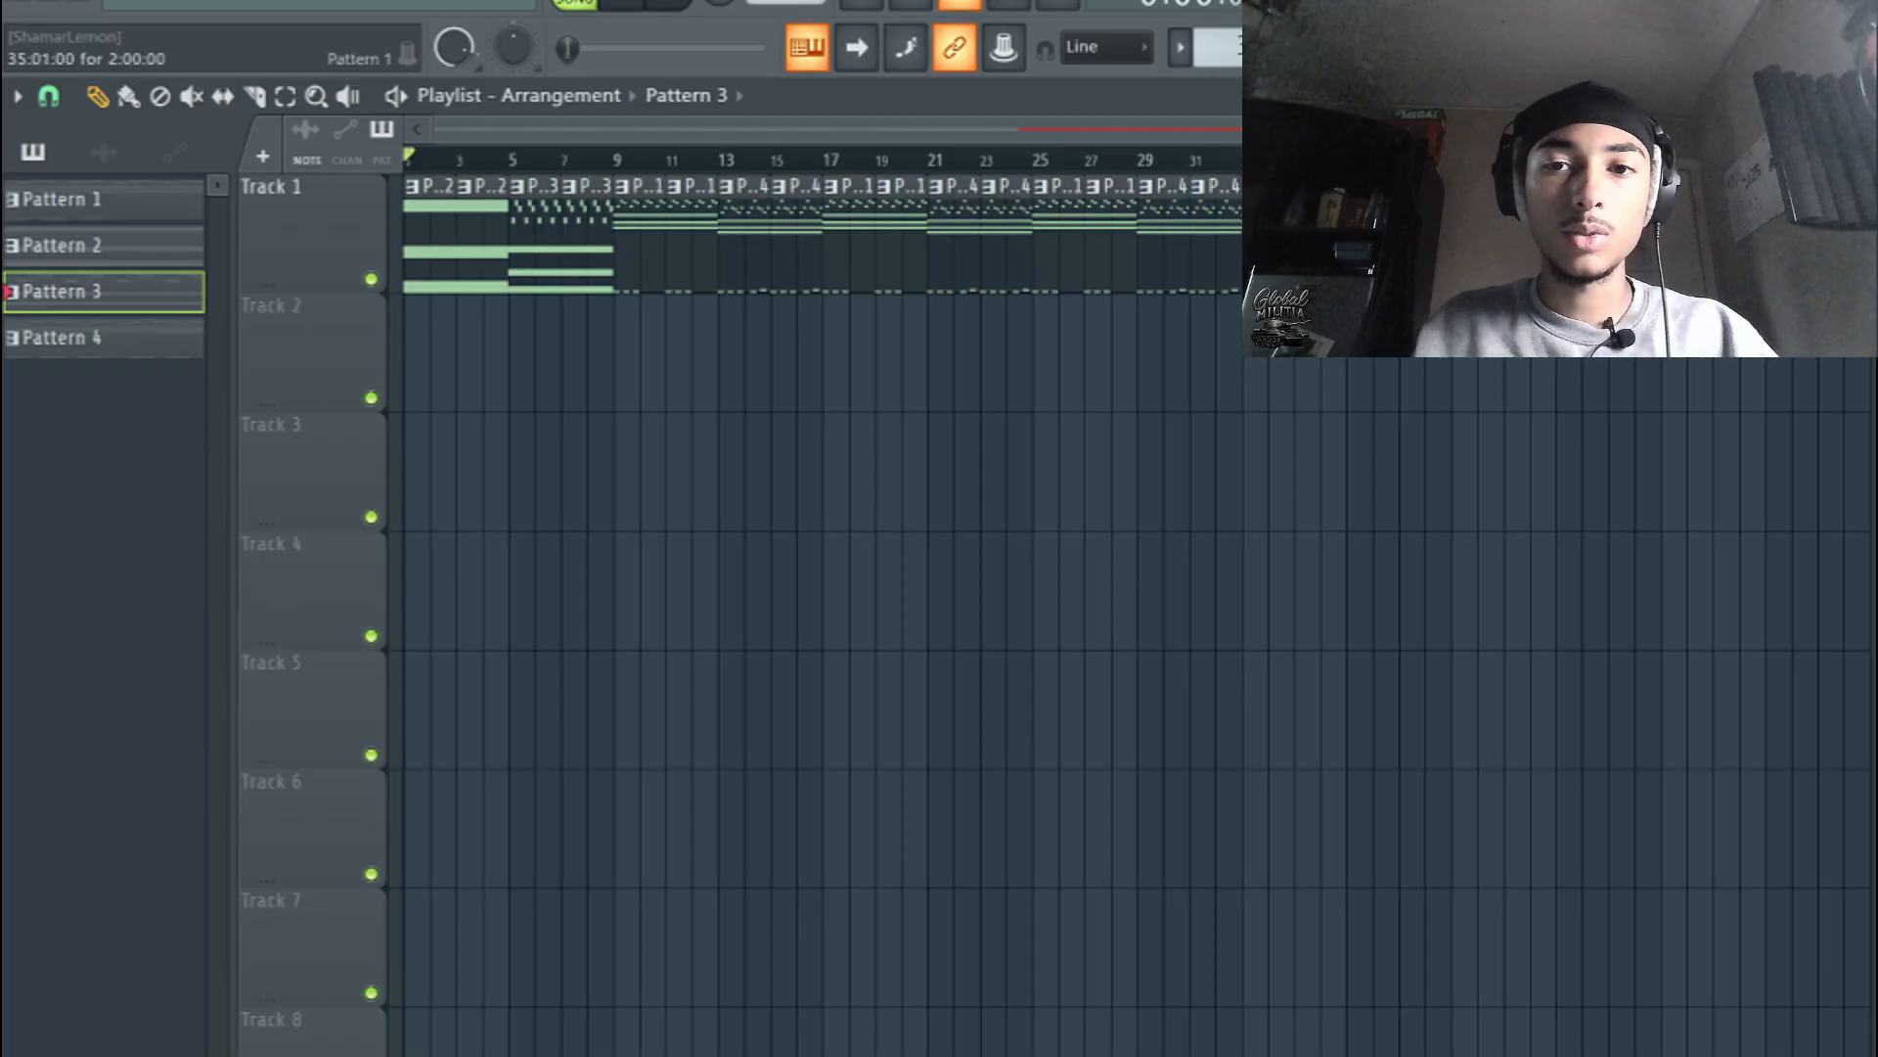
- Duplicate the complete 40-bar arrangement on track 1, intro included, so the copy starts at bar 41
{"action": "scroll", "coordinate": [1348, 293], "scroll_direction": "down", "scroll_amount": 9}
{"action": "scroll", "coordinate": [1417, 440], "scroll_direction": "up", "scroll_amount": 9}
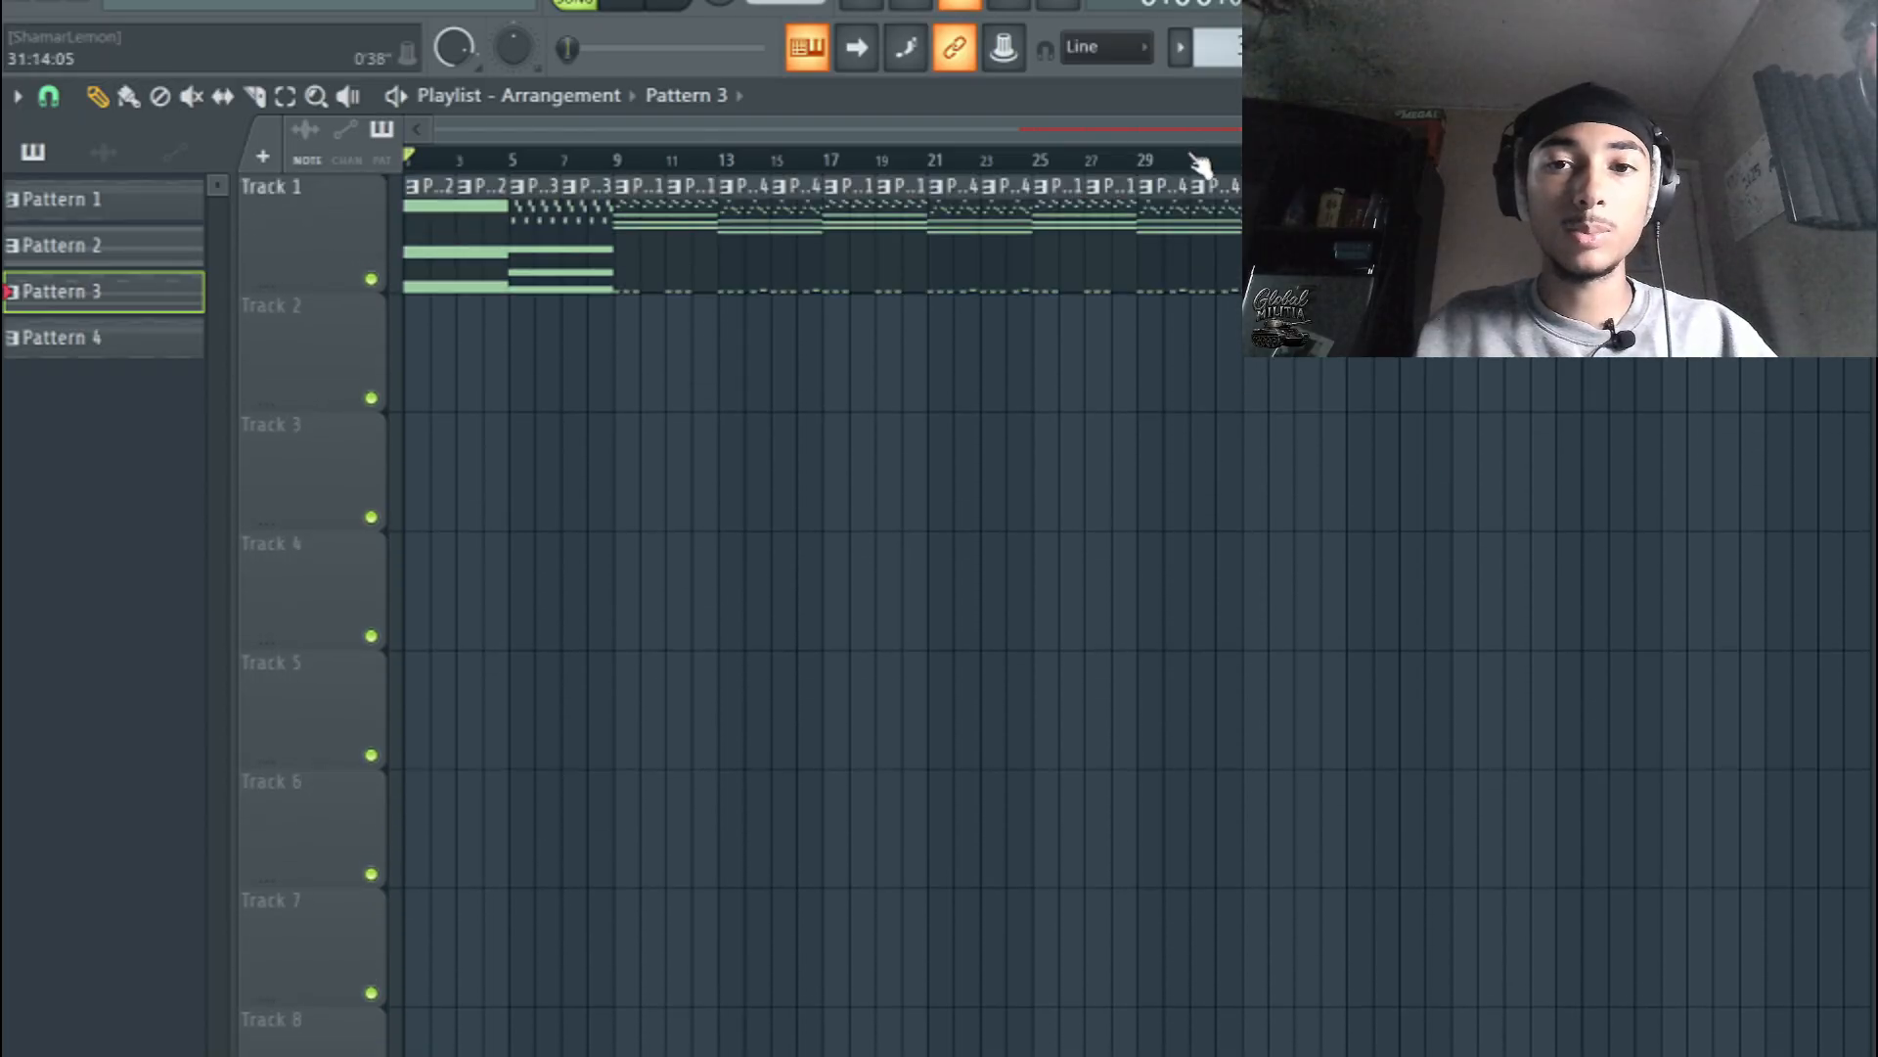
{"action": "scroll", "coordinate": [1201, 164], "scroll_direction": "down", "scroll_amount": 3}
{"action": "key", "text": "ctrl+d"}
- Raise the ZENOLOGY #3 channel volume slightly and lower the Tube Bell channel volume while the arrangement plays
{"action": "key", "text": "space"}
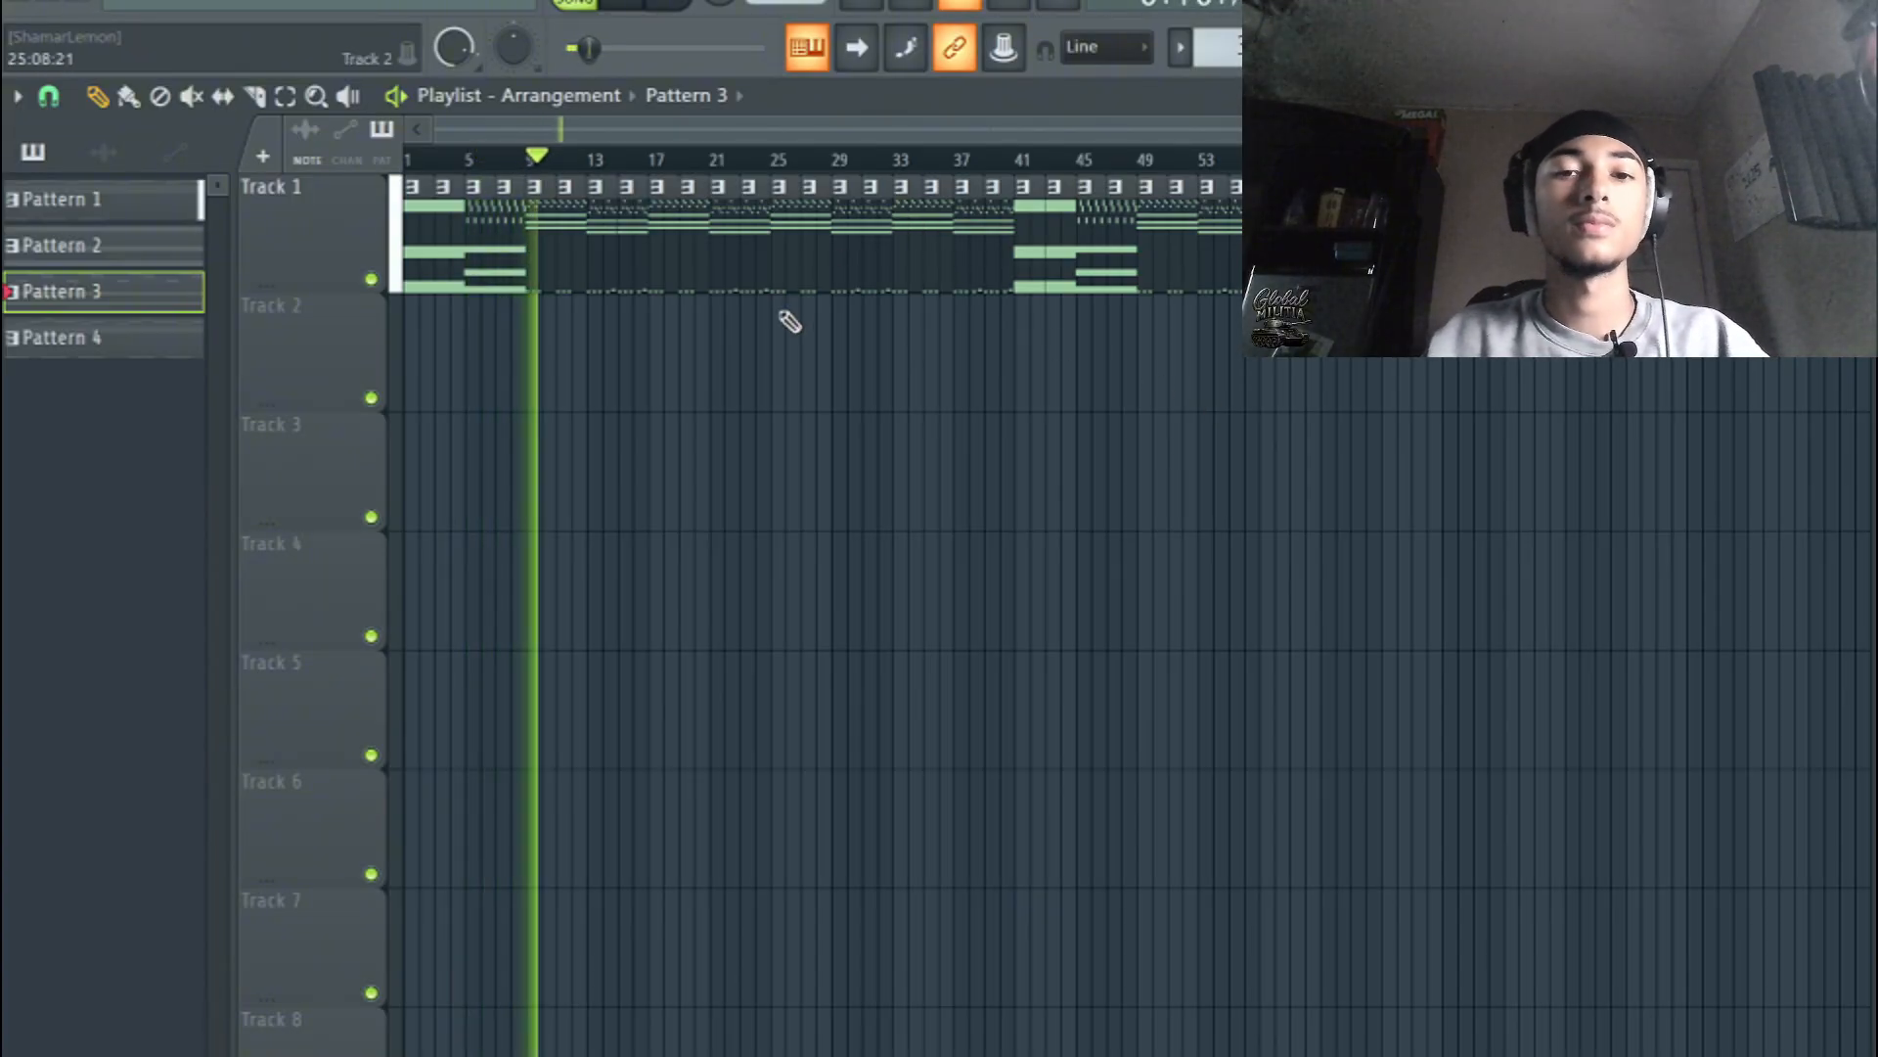
{"action": "left_click", "coordinate": [1536, 47]}
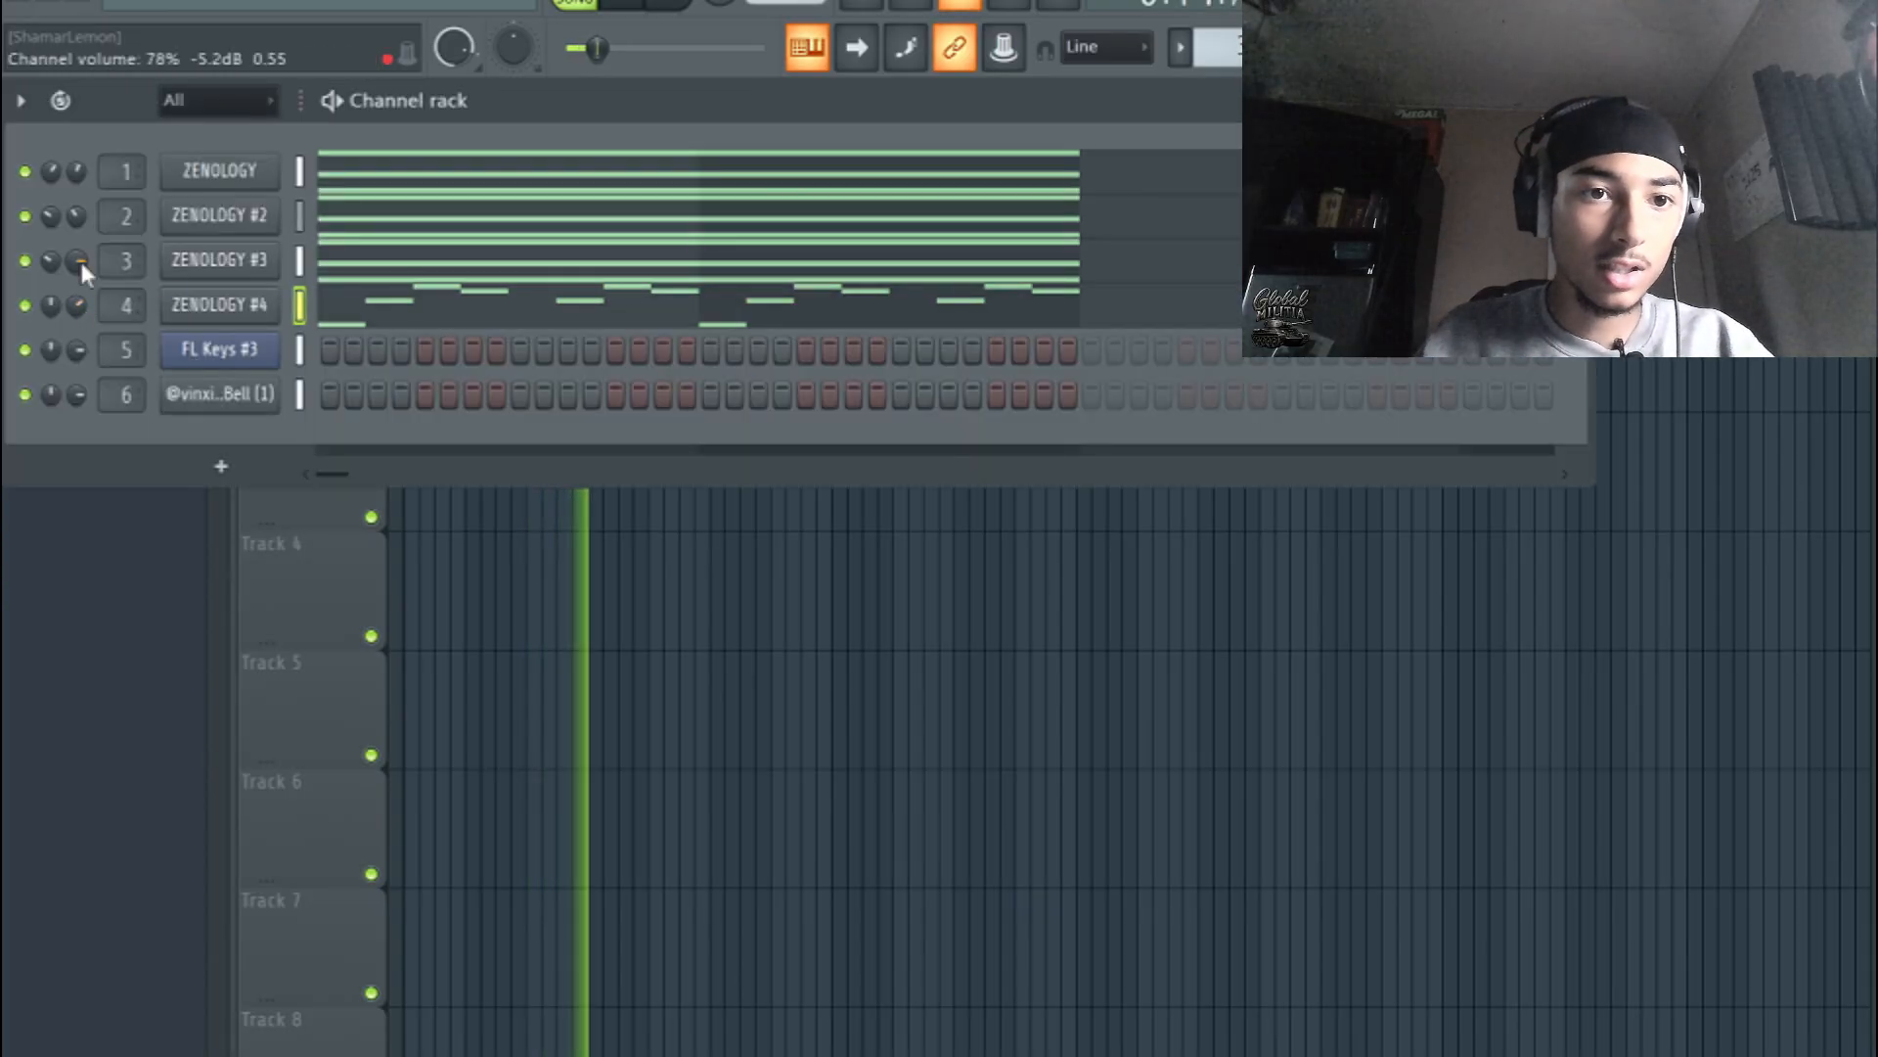
{"action": "left_click_drag", "start_coordinate": [82, 264], "coordinate": [82, 249]}
{"action": "left_click_drag", "start_coordinate": [82, 391], "coordinate": [82, 406]}
{"action": "left_click", "coordinate": [133, 565]}
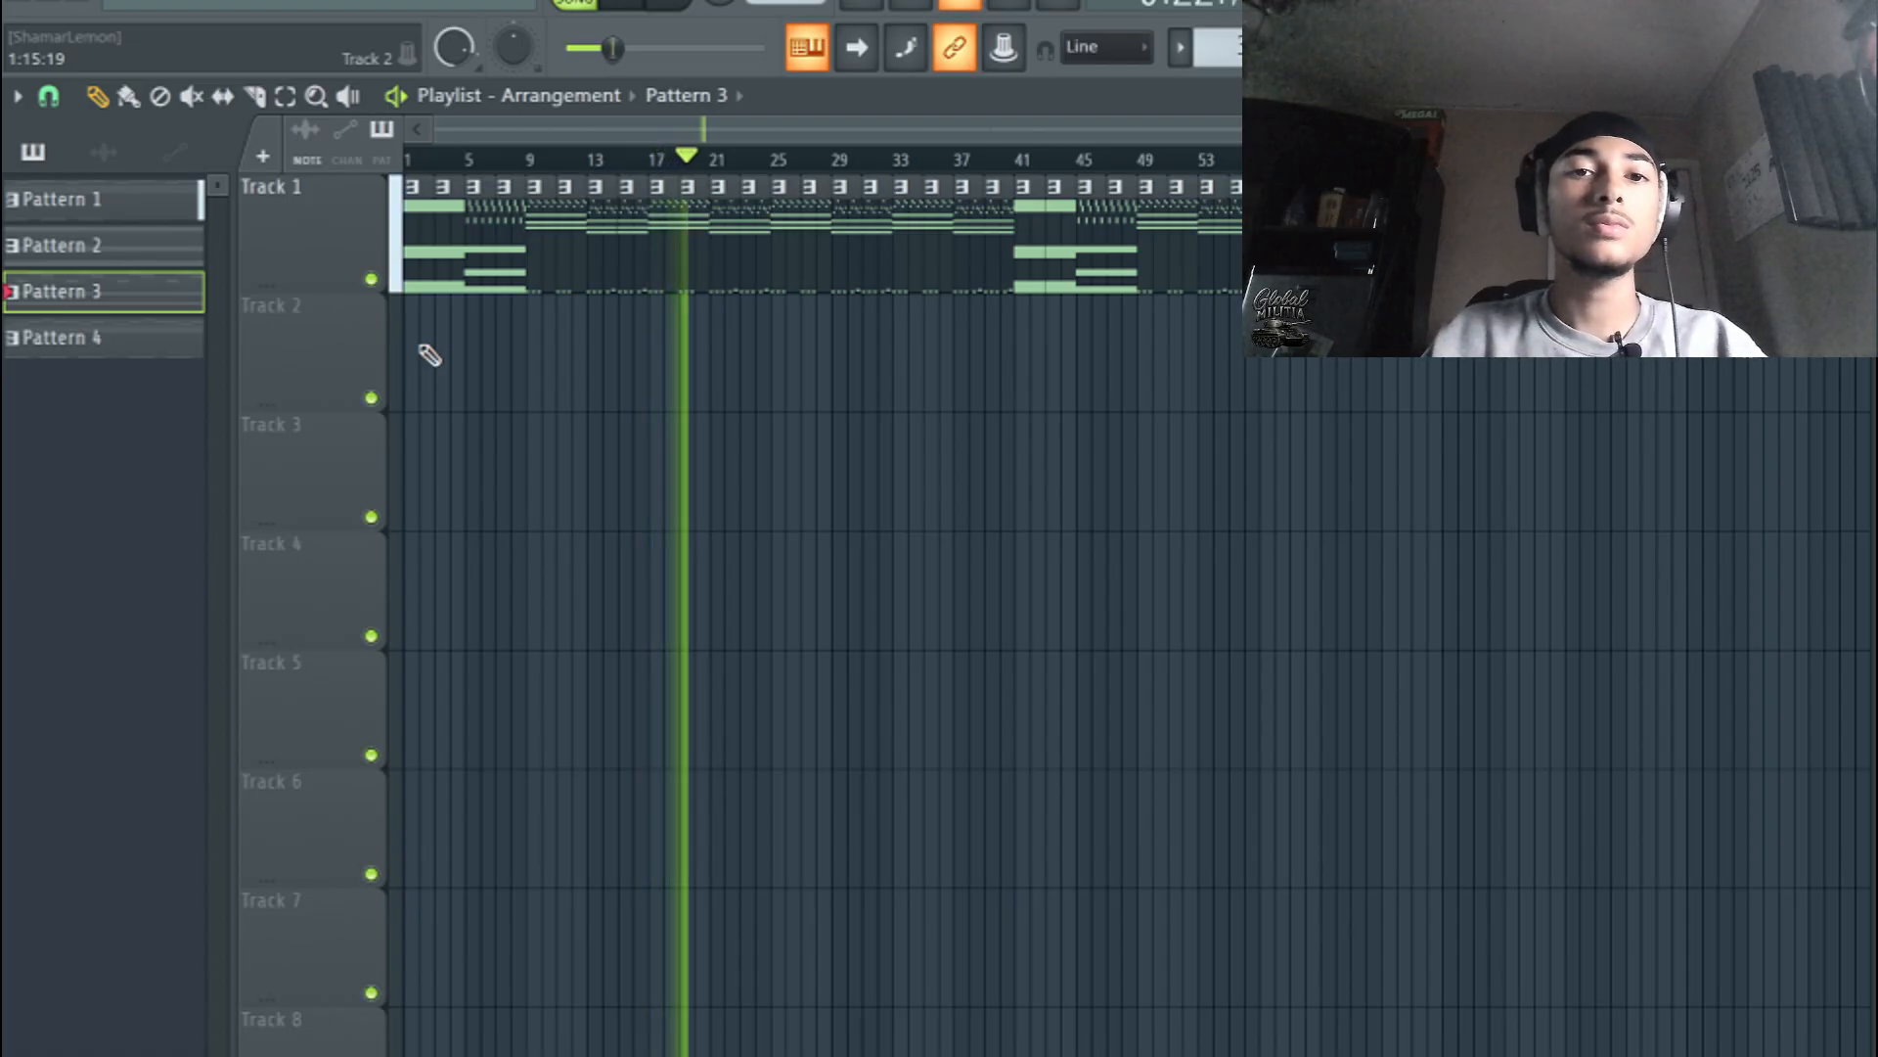
{"action": "key", "text": "space"}
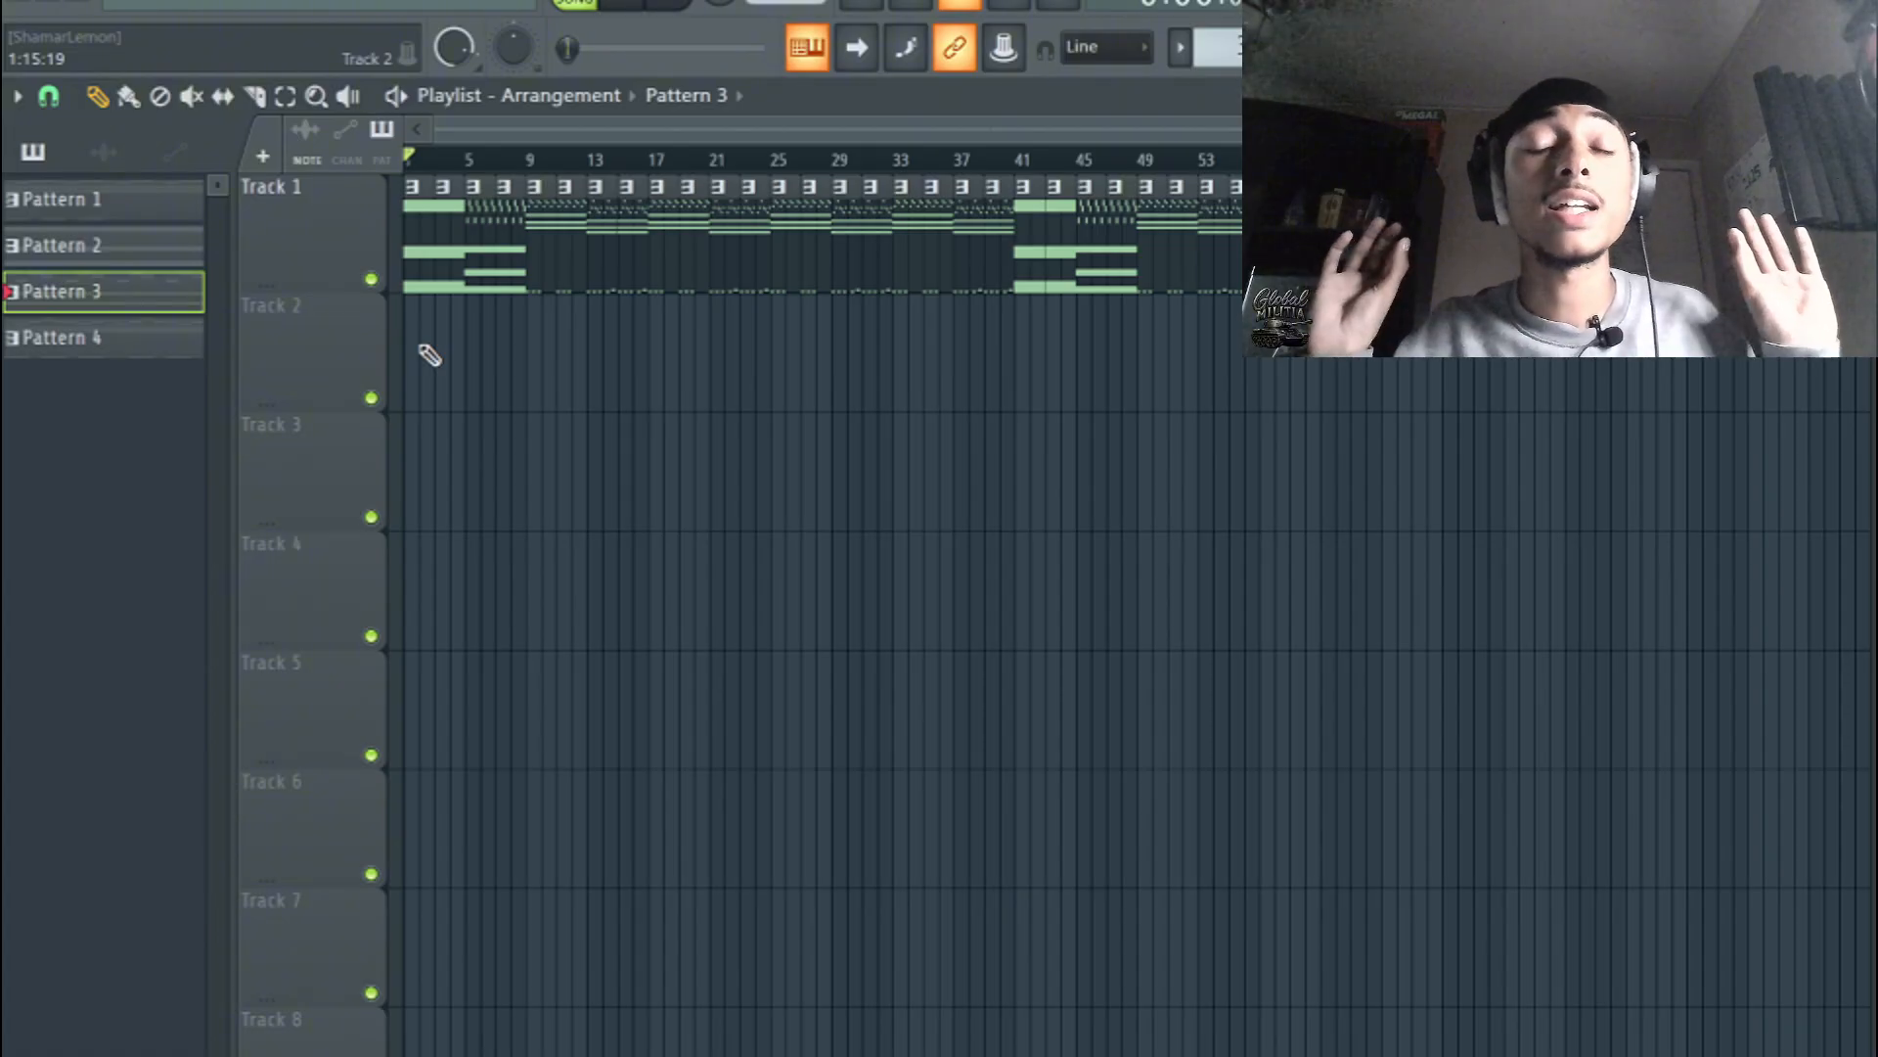
- Select the entire arrangement, consolidate its clips into a single audio clip and play it back
{"action": "key", "text": "ctrl+a"}
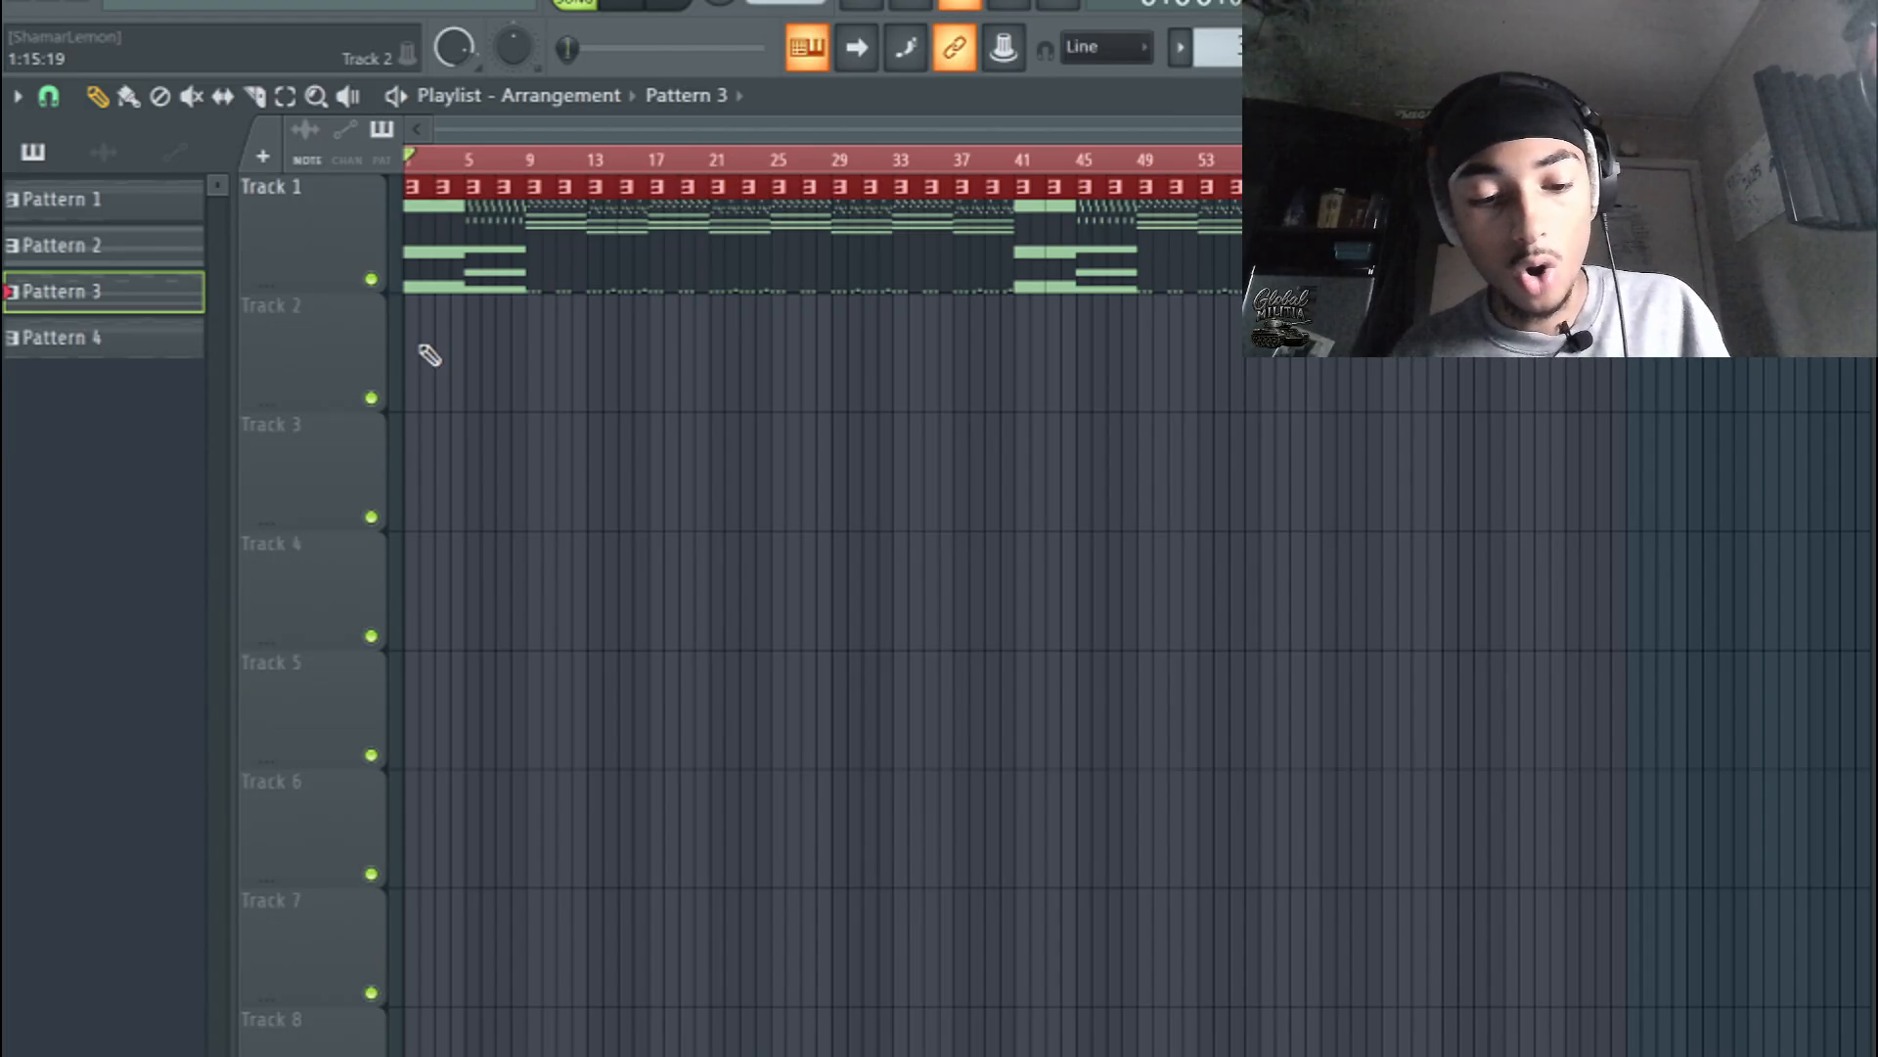
{"action": "key", "text": "ctrl+alt+c"}
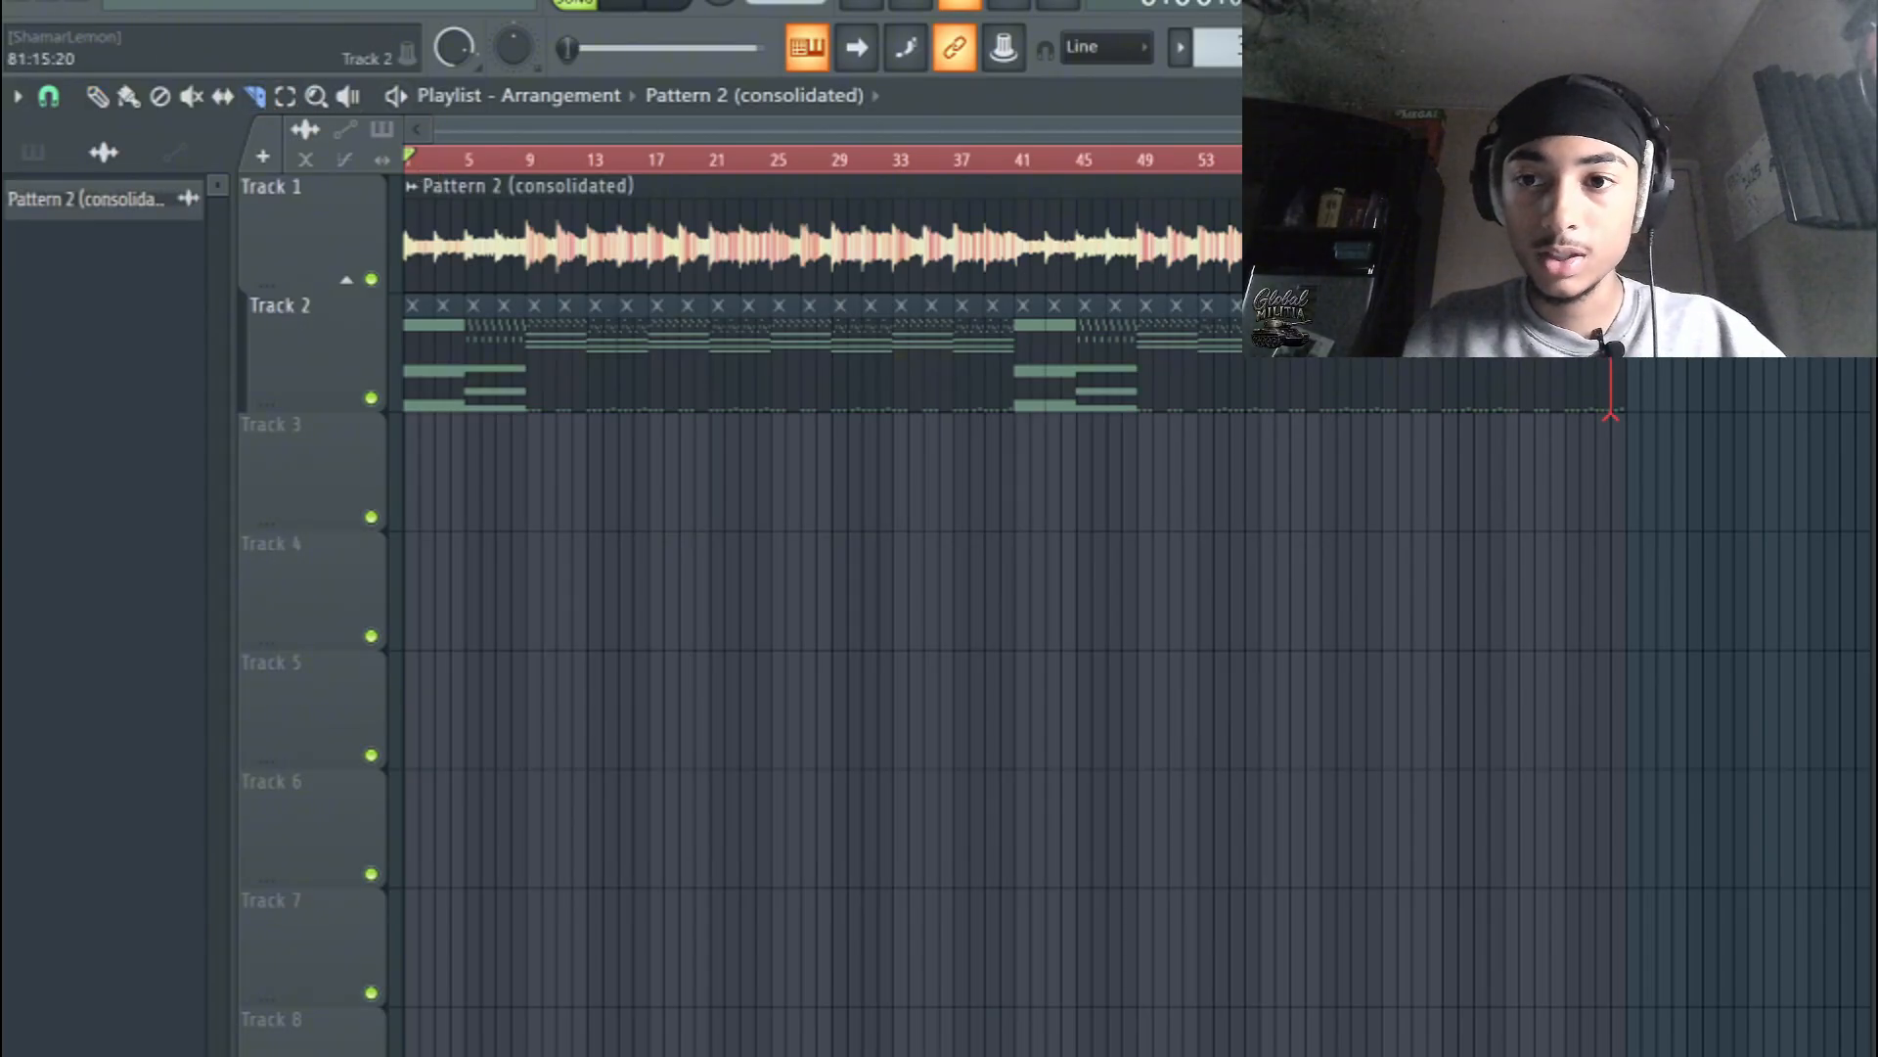
{"action": "key", "text": "space"}
- Set the consolidated audio clip's time stretching mode to Stretch
{"action": "left_click", "coordinate": [98, 97]}
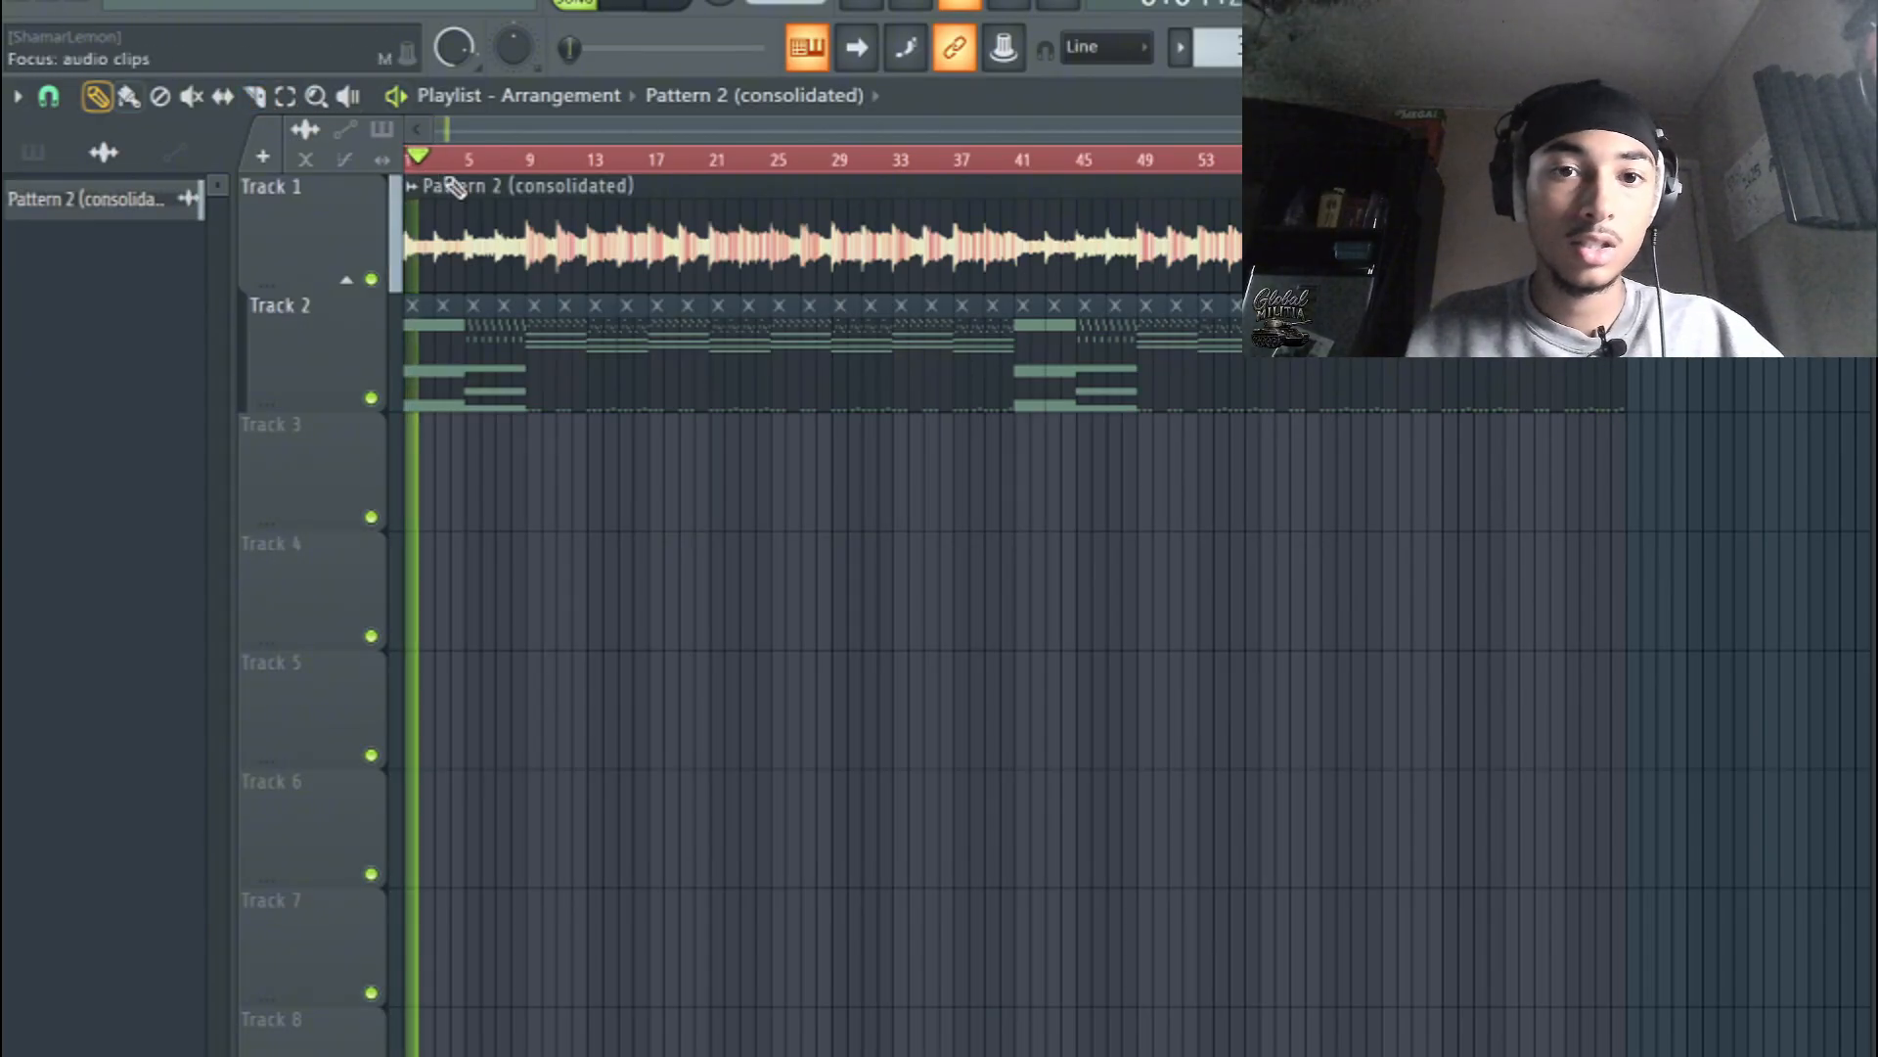
{"action": "double_click", "coordinate": [832, 221]}
{"action": "left_click", "coordinate": [924, 468]}
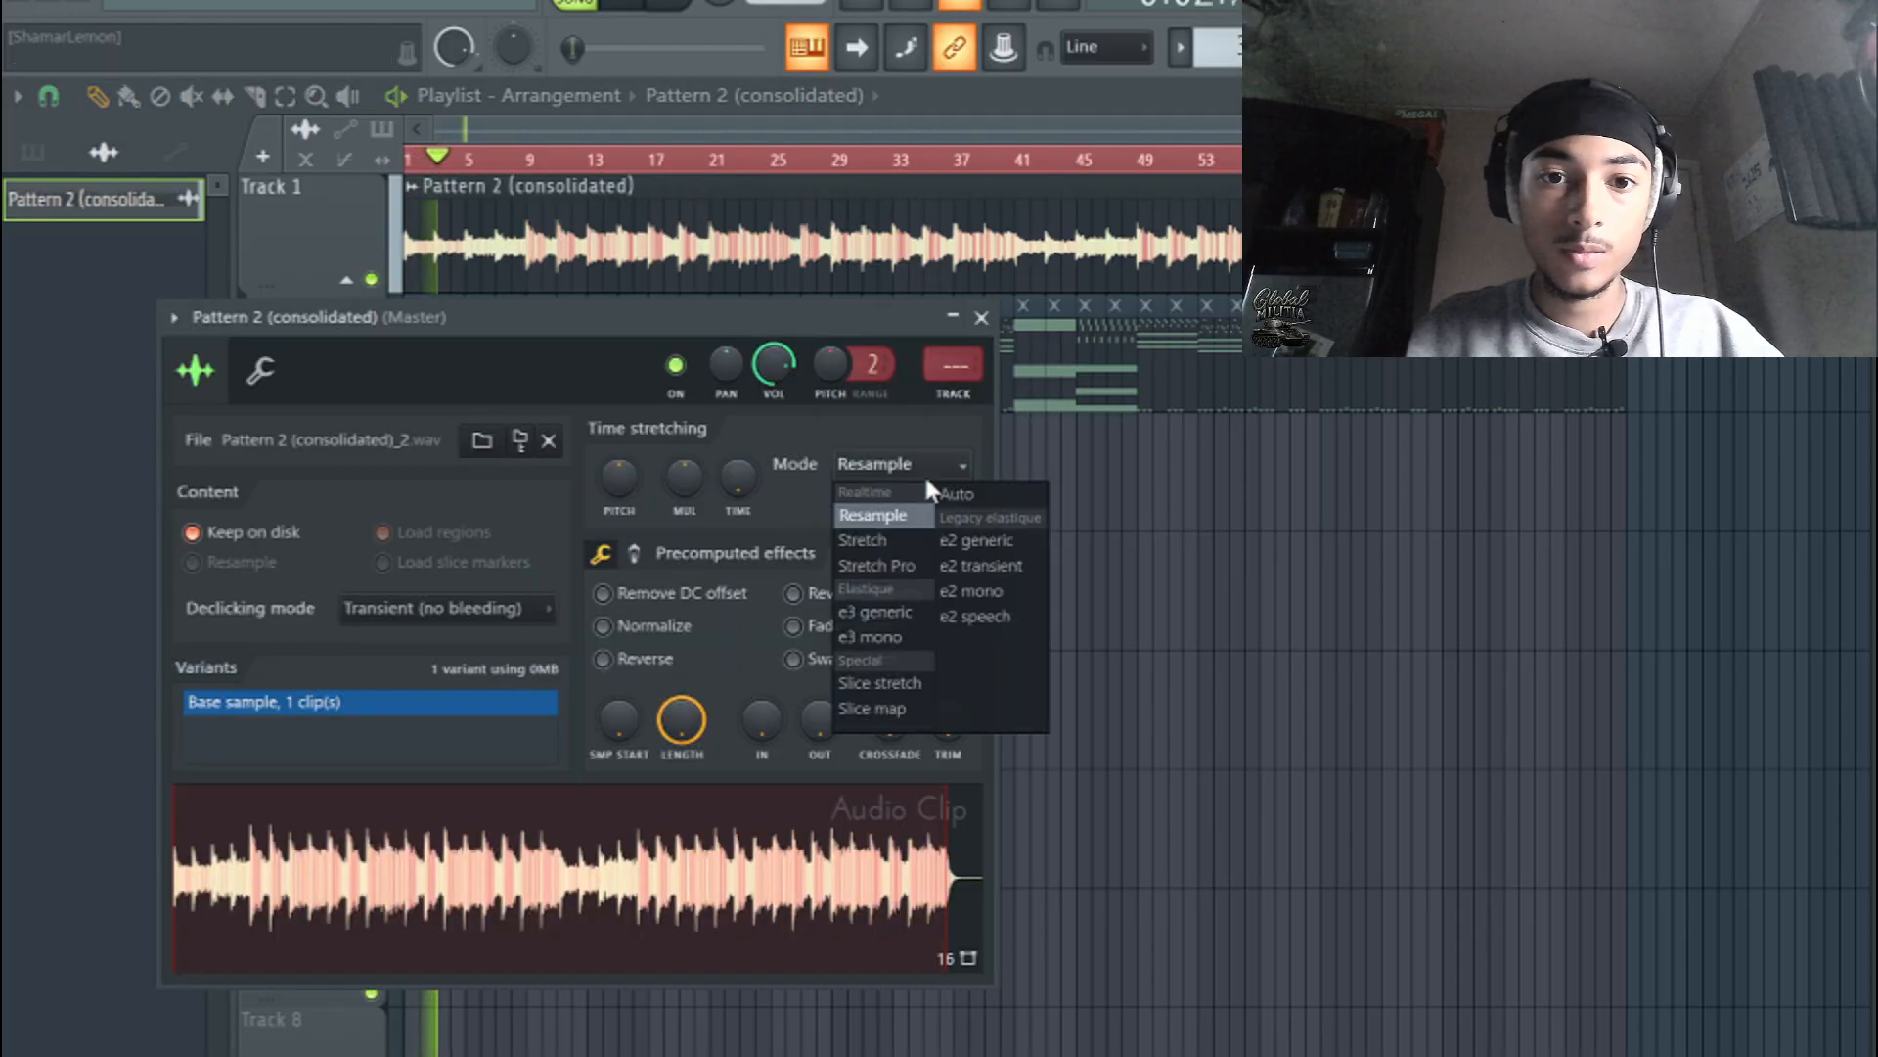
{"action": "left_click", "coordinate": [901, 546]}
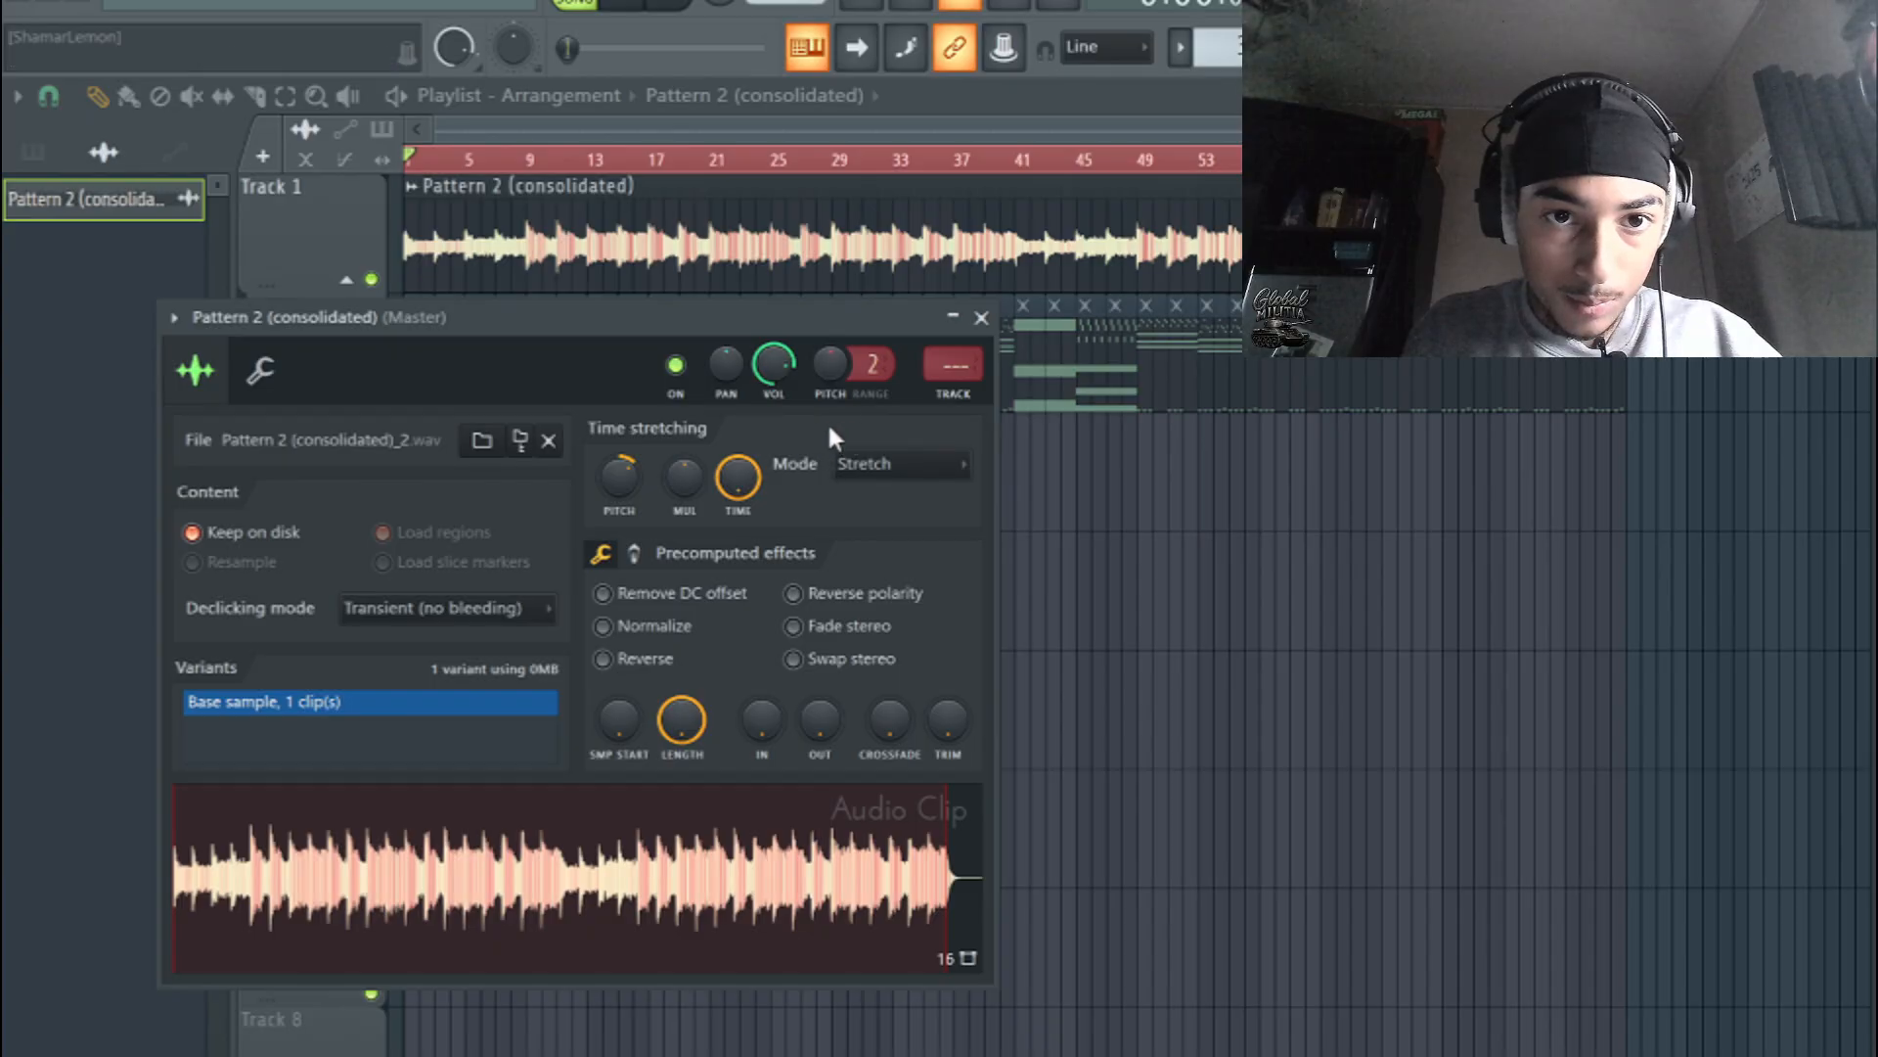
- Create an automation clip for the project tempo
{"action": "right_click", "coordinate": [1195, 572]}
{"action": "right_click", "coordinate": [769, 4]}
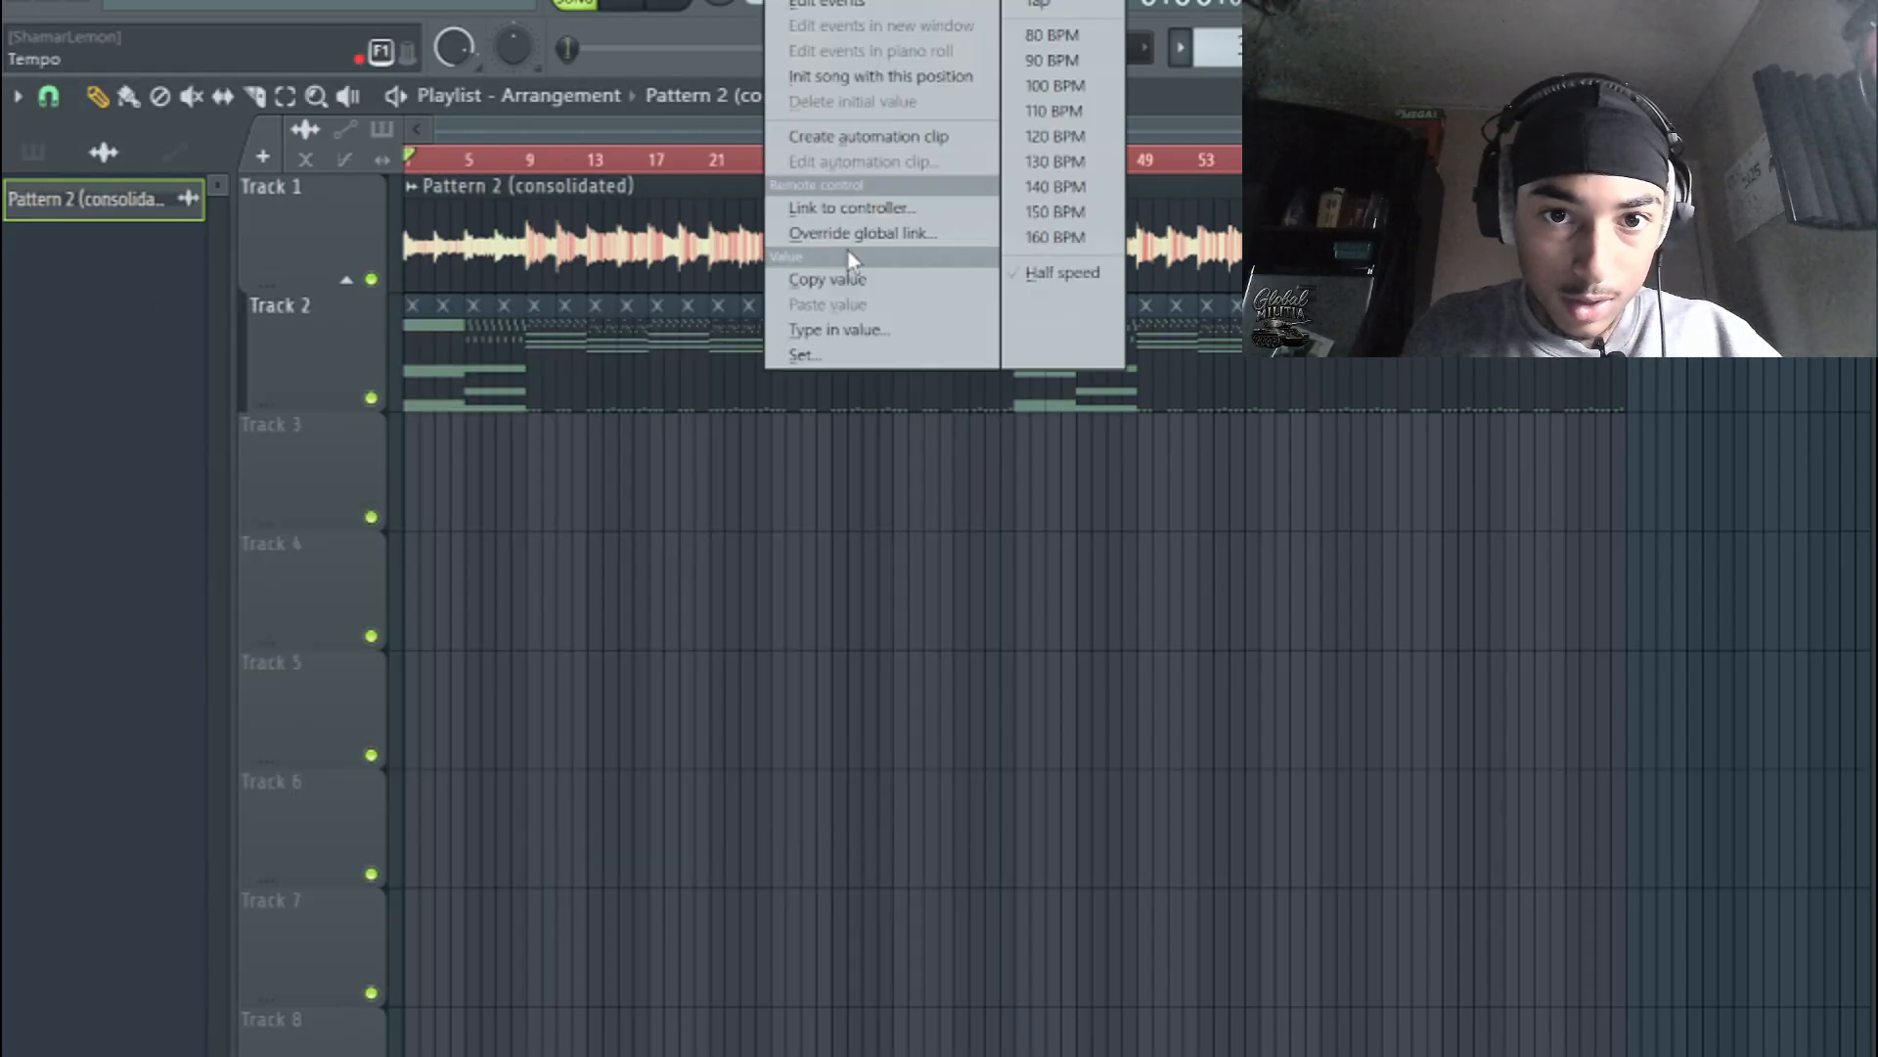
{"action": "left_click", "coordinate": [779, 76]}
{"action": "right_click", "coordinate": [788, 5]}
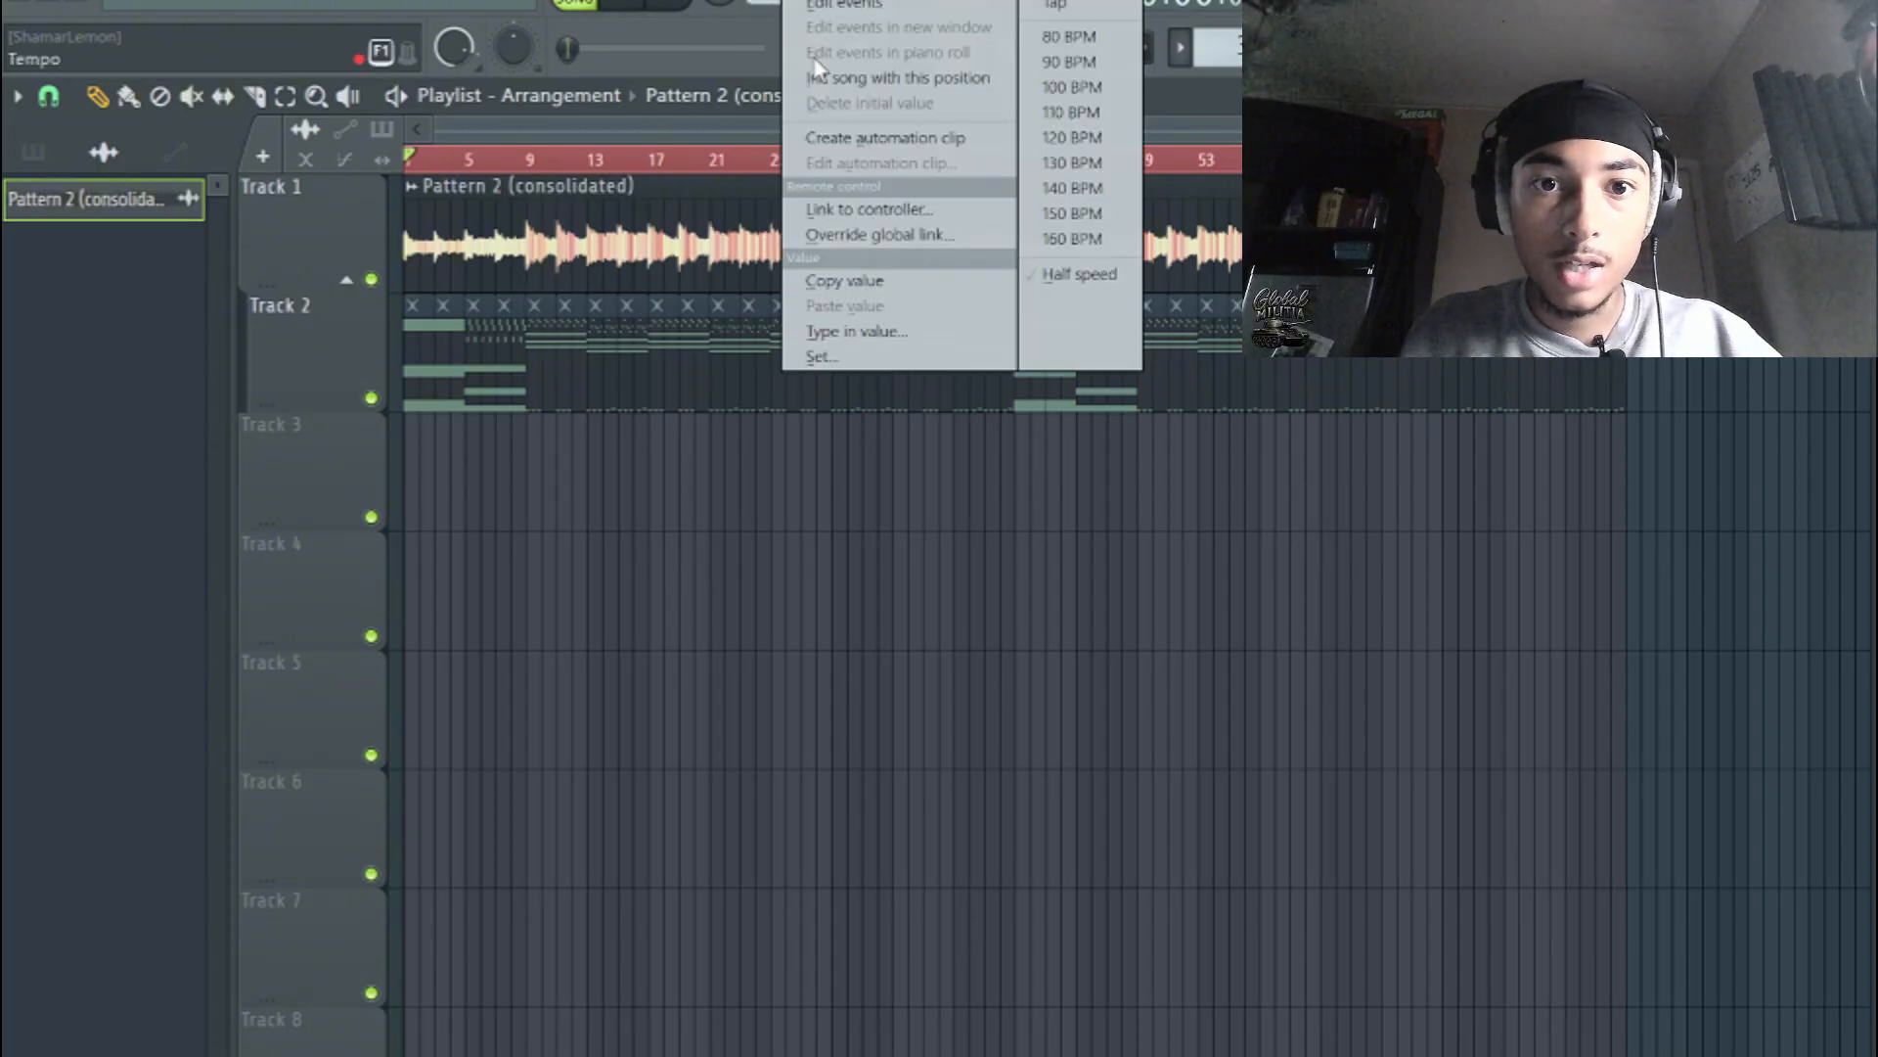
{"action": "left_click", "coordinate": [877, 142]}
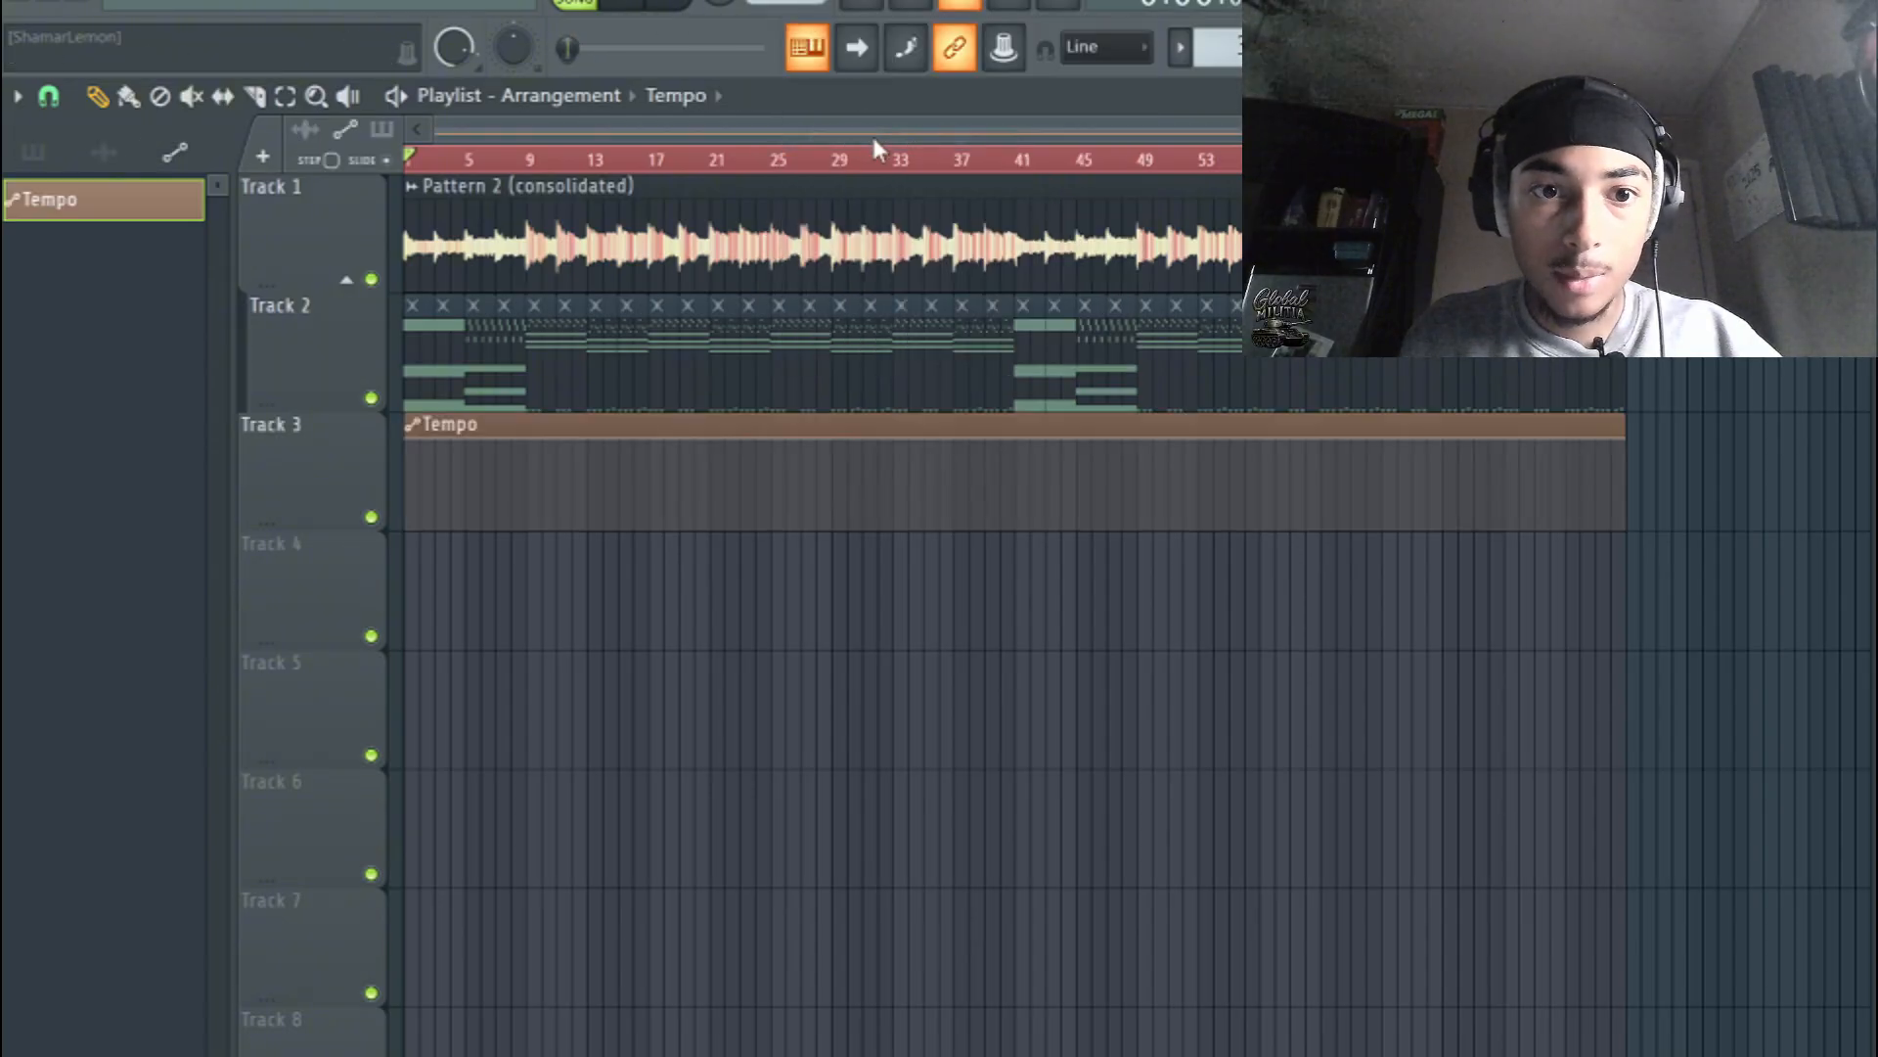
- Make the Tempo automation clip on Track 3 unique and trim its start to bar 9
{"action": "right_click", "coordinate": [423, 439]}
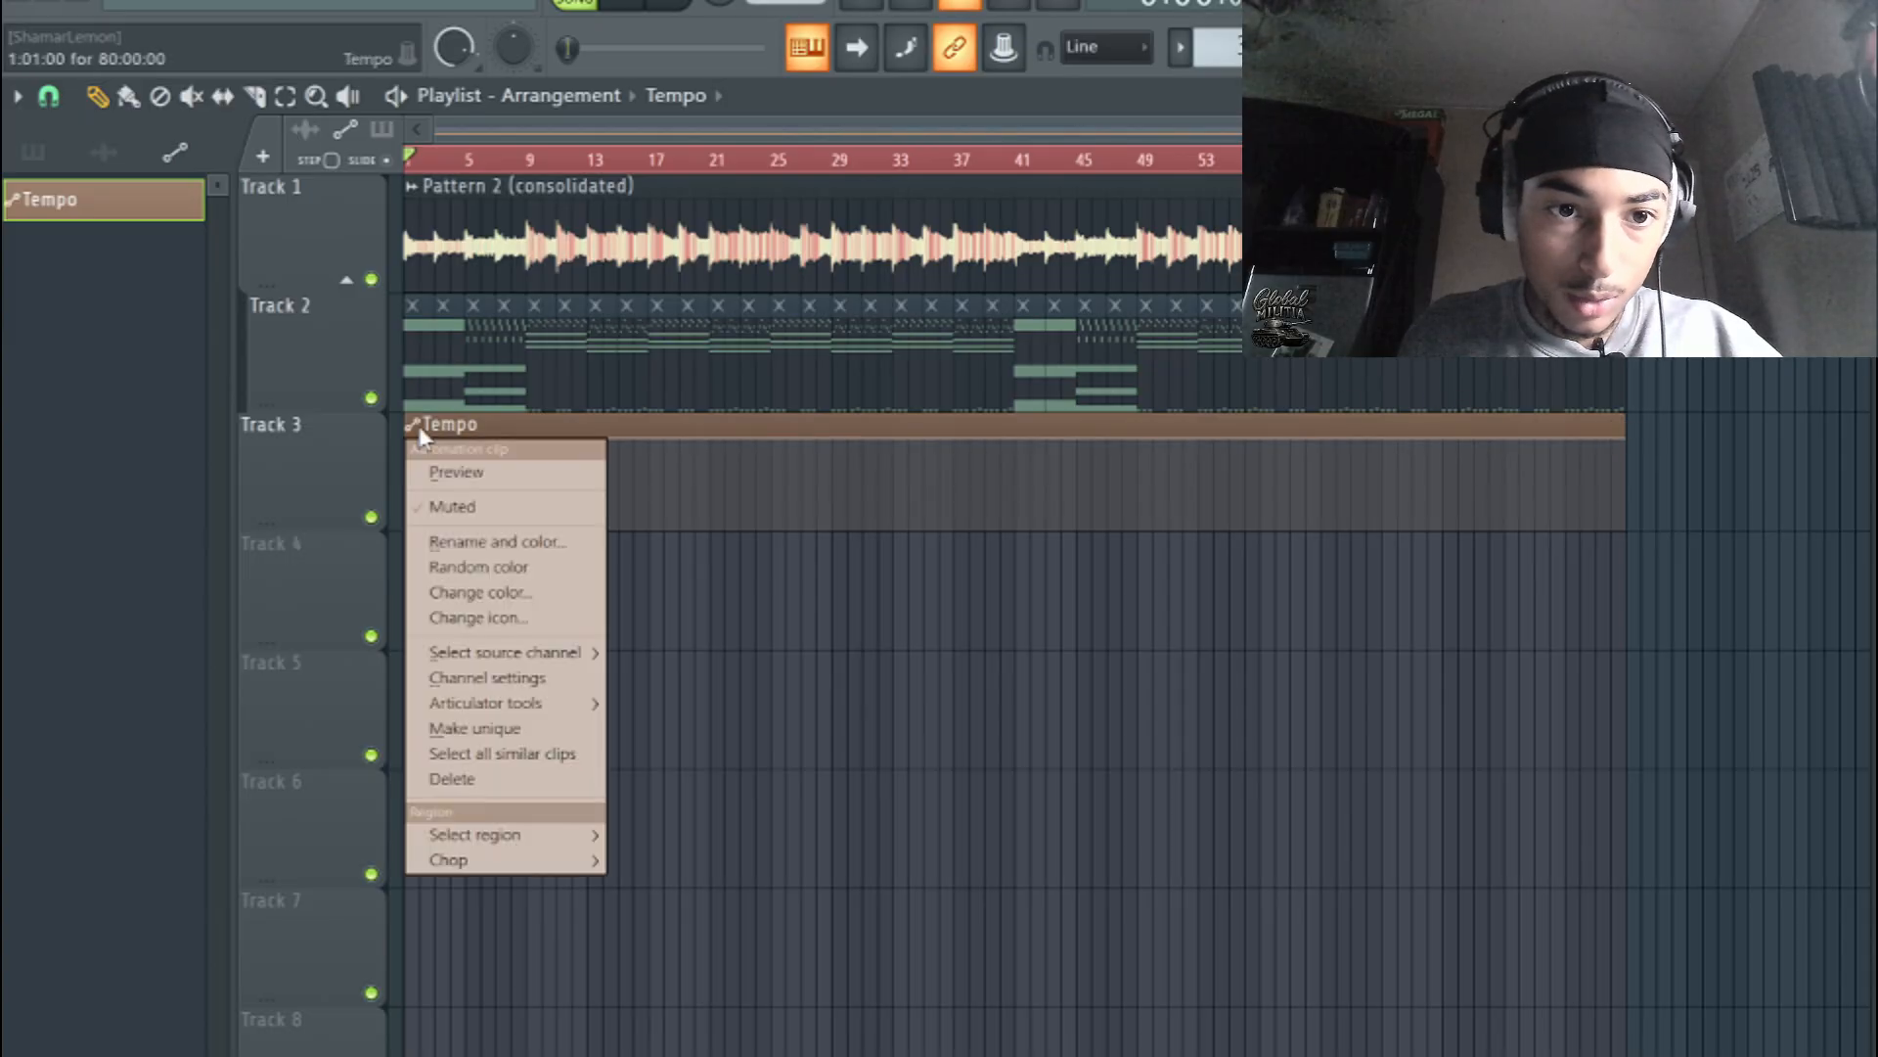
{"action": "left_click", "coordinate": [494, 735]}
{"action": "left_click", "coordinate": [1165, 679]}
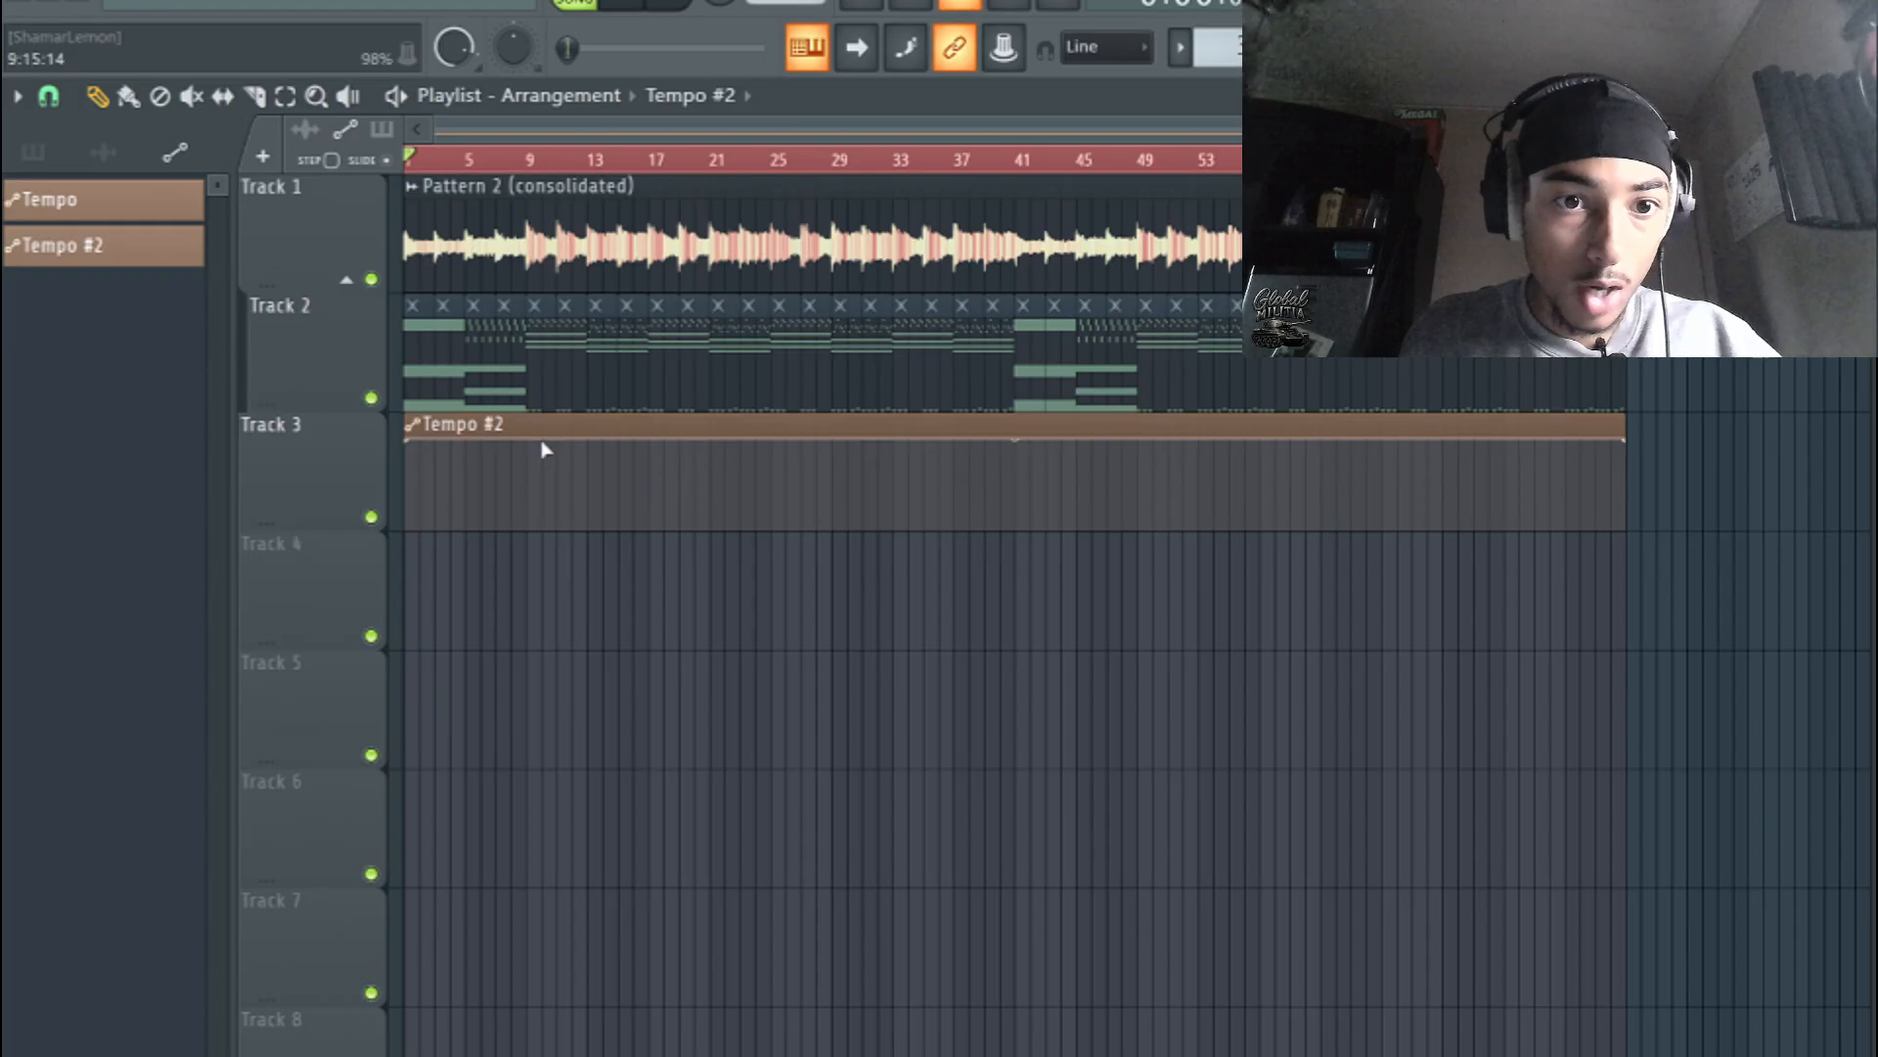
{"action": "left_click_drag", "start_coordinate": [555, 424], "coordinate": [687, 437]}
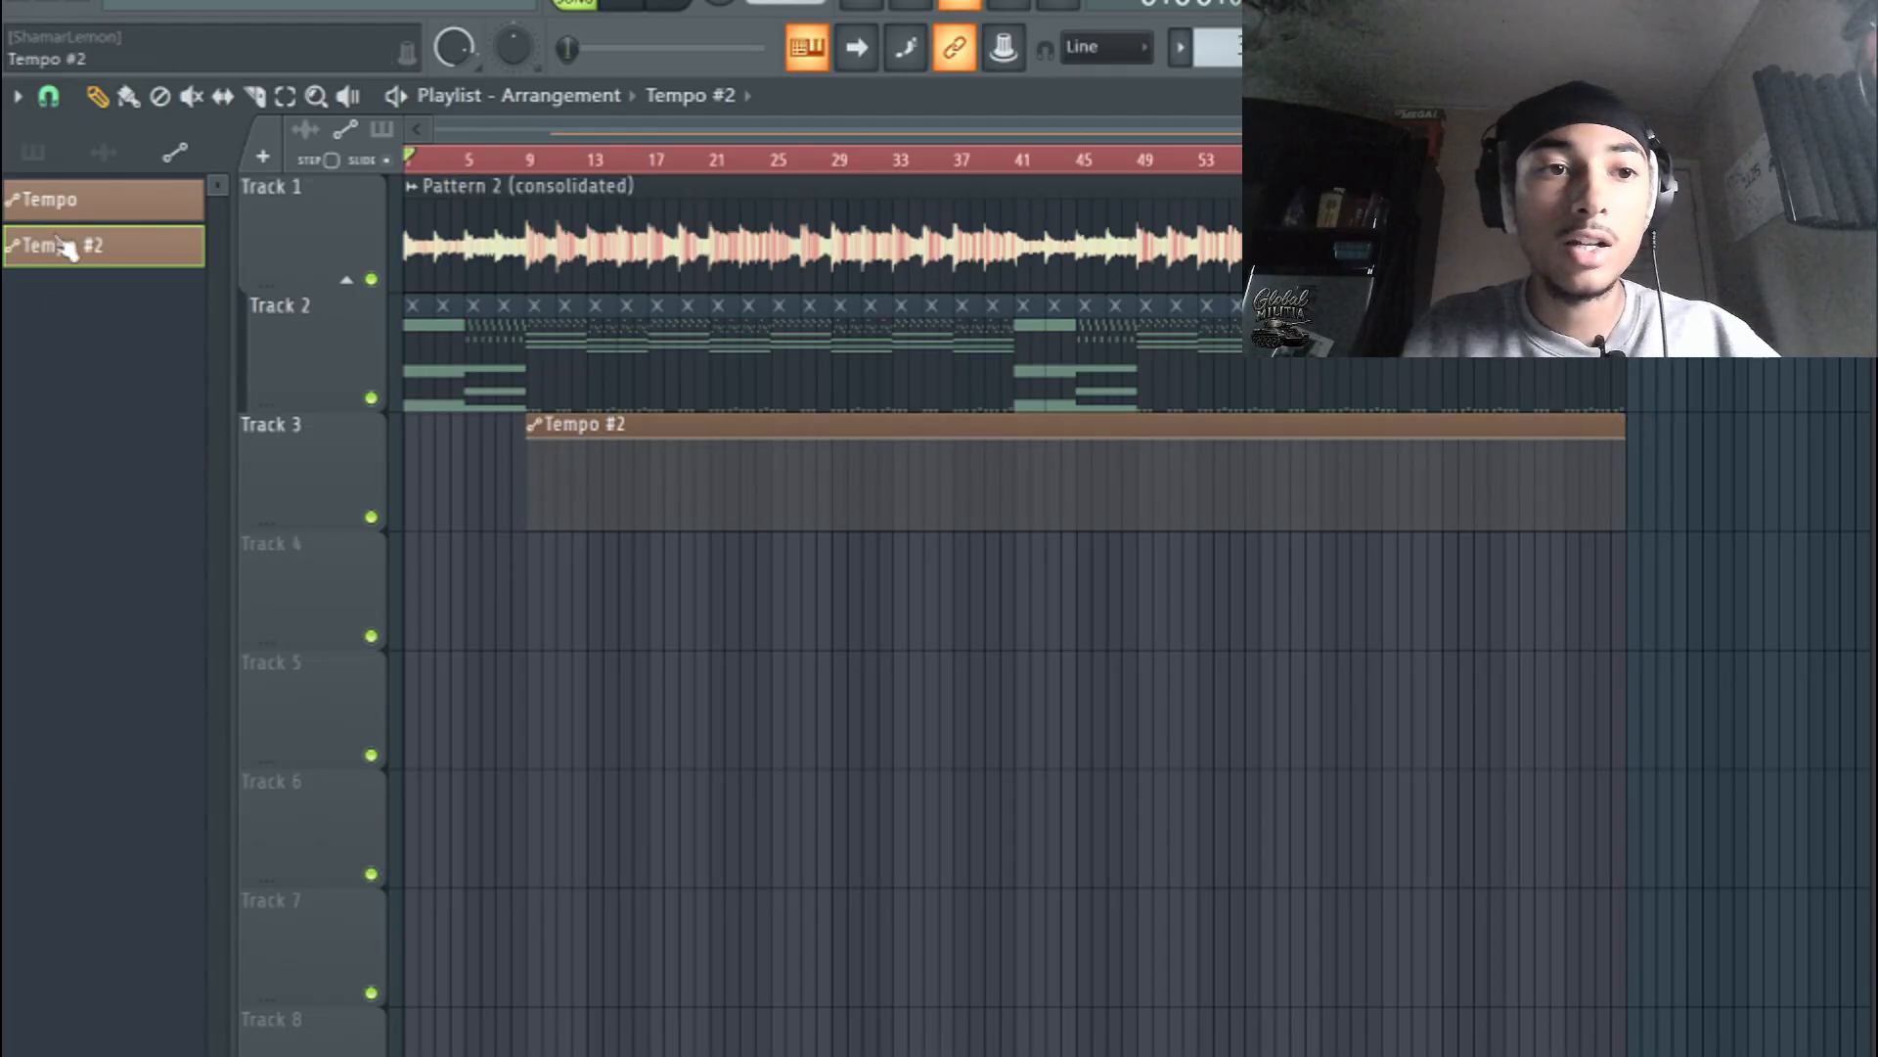
- Add the original Tempo clip from bar 1 to bar 9 ahead of Tempo #2 on Track 3, shaped as a rising tempo ramp
{"action": "left_click", "coordinate": [64, 202]}
{"action": "left_click_drag", "start_coordinate": [587, 644], "coordinate": [314, 591]}
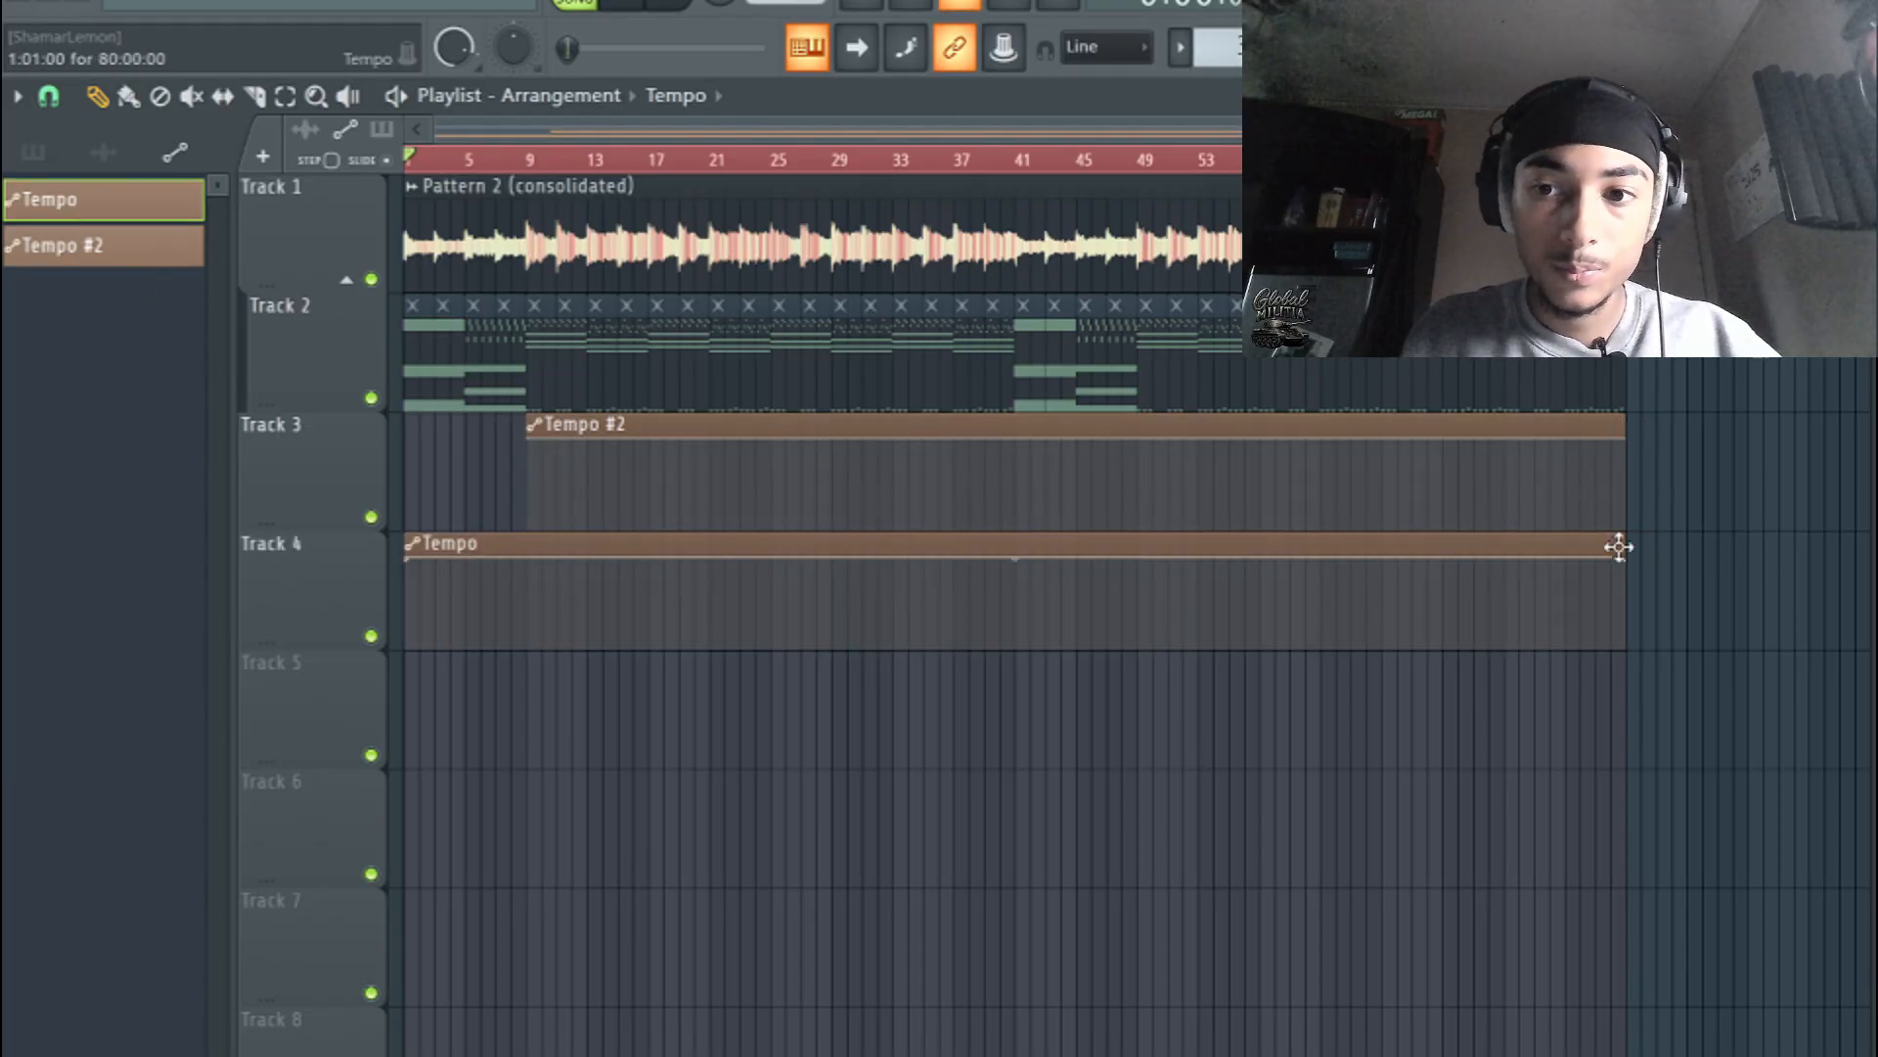
{"action": "left_click_drag", "start_coordinate": [1626, 545], "coordinate": [593, 543]}
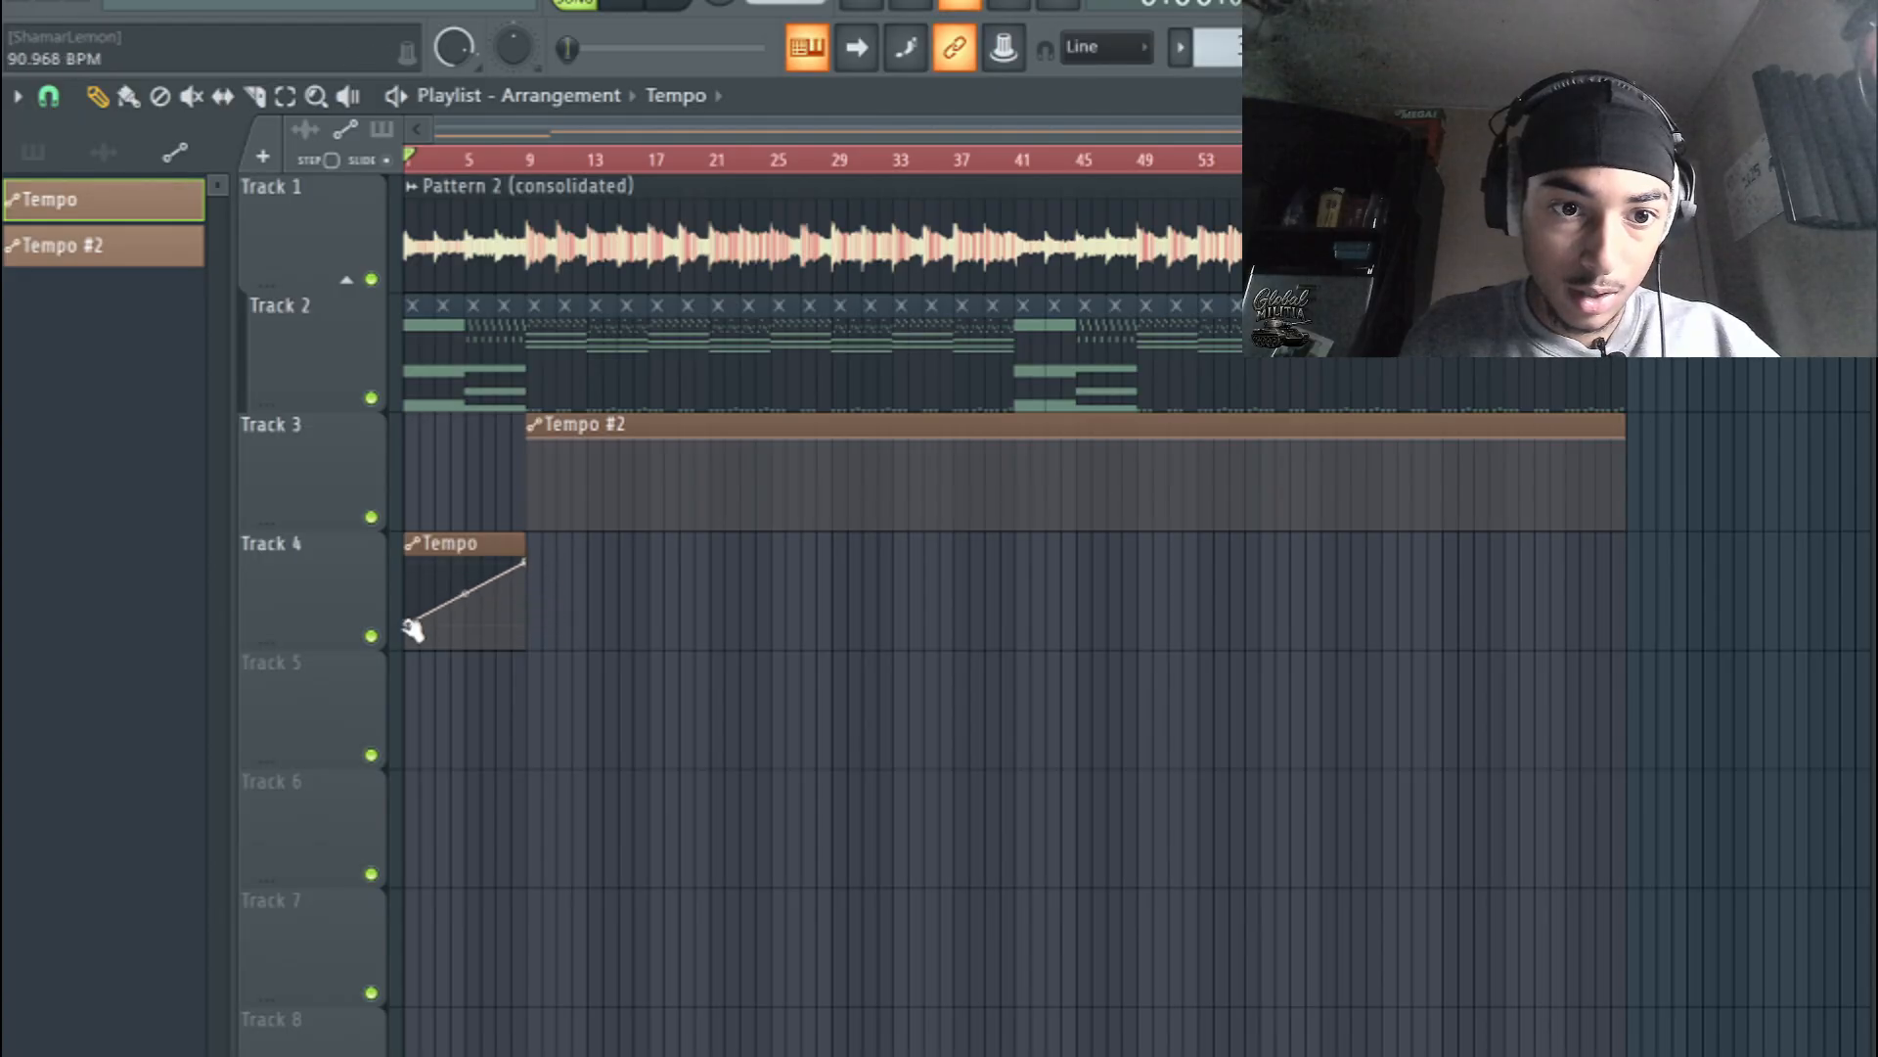
{"action": "left_click_drag", "start_coordinate": [453, 438], "coordinate": [455, 436]}
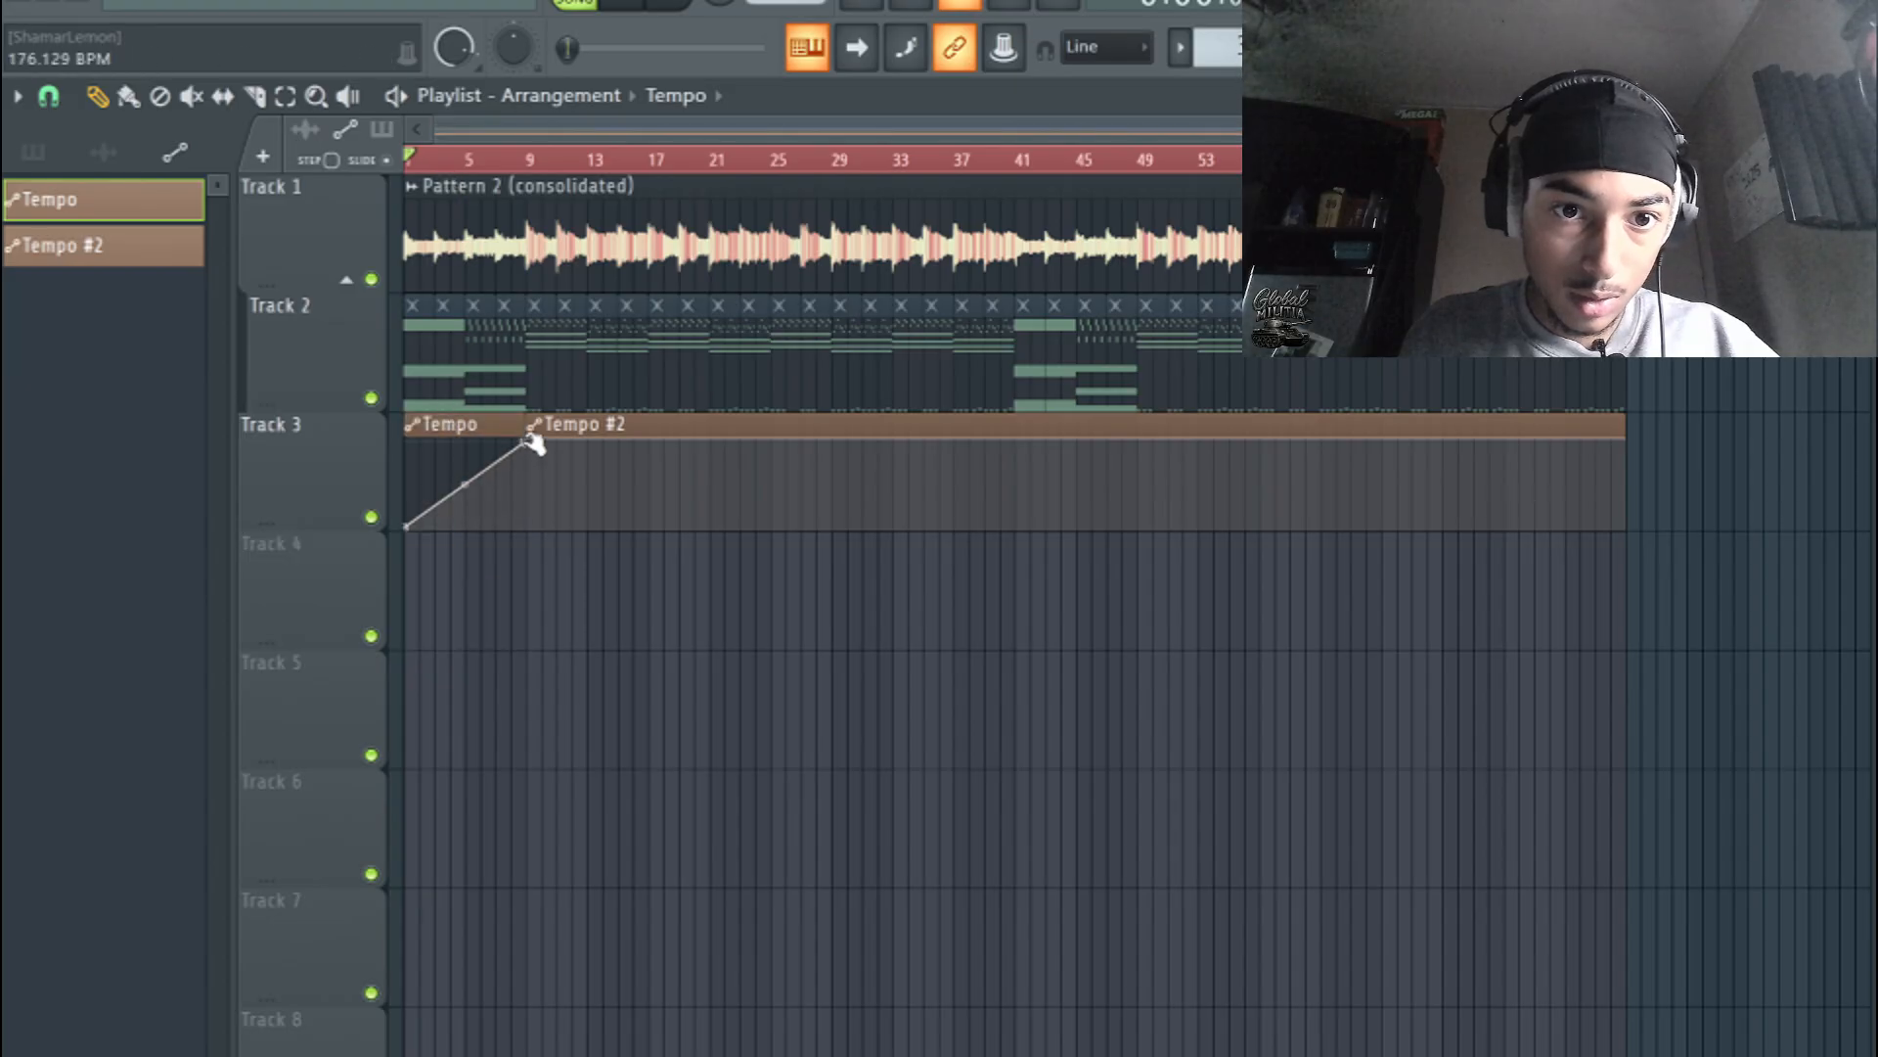
- Bend the Tempo clip's ramp into a fast-rising curve with about 38% tension and play the intro
{"action": "key", "text": "space"}
{"action": "key", "text": "space"}
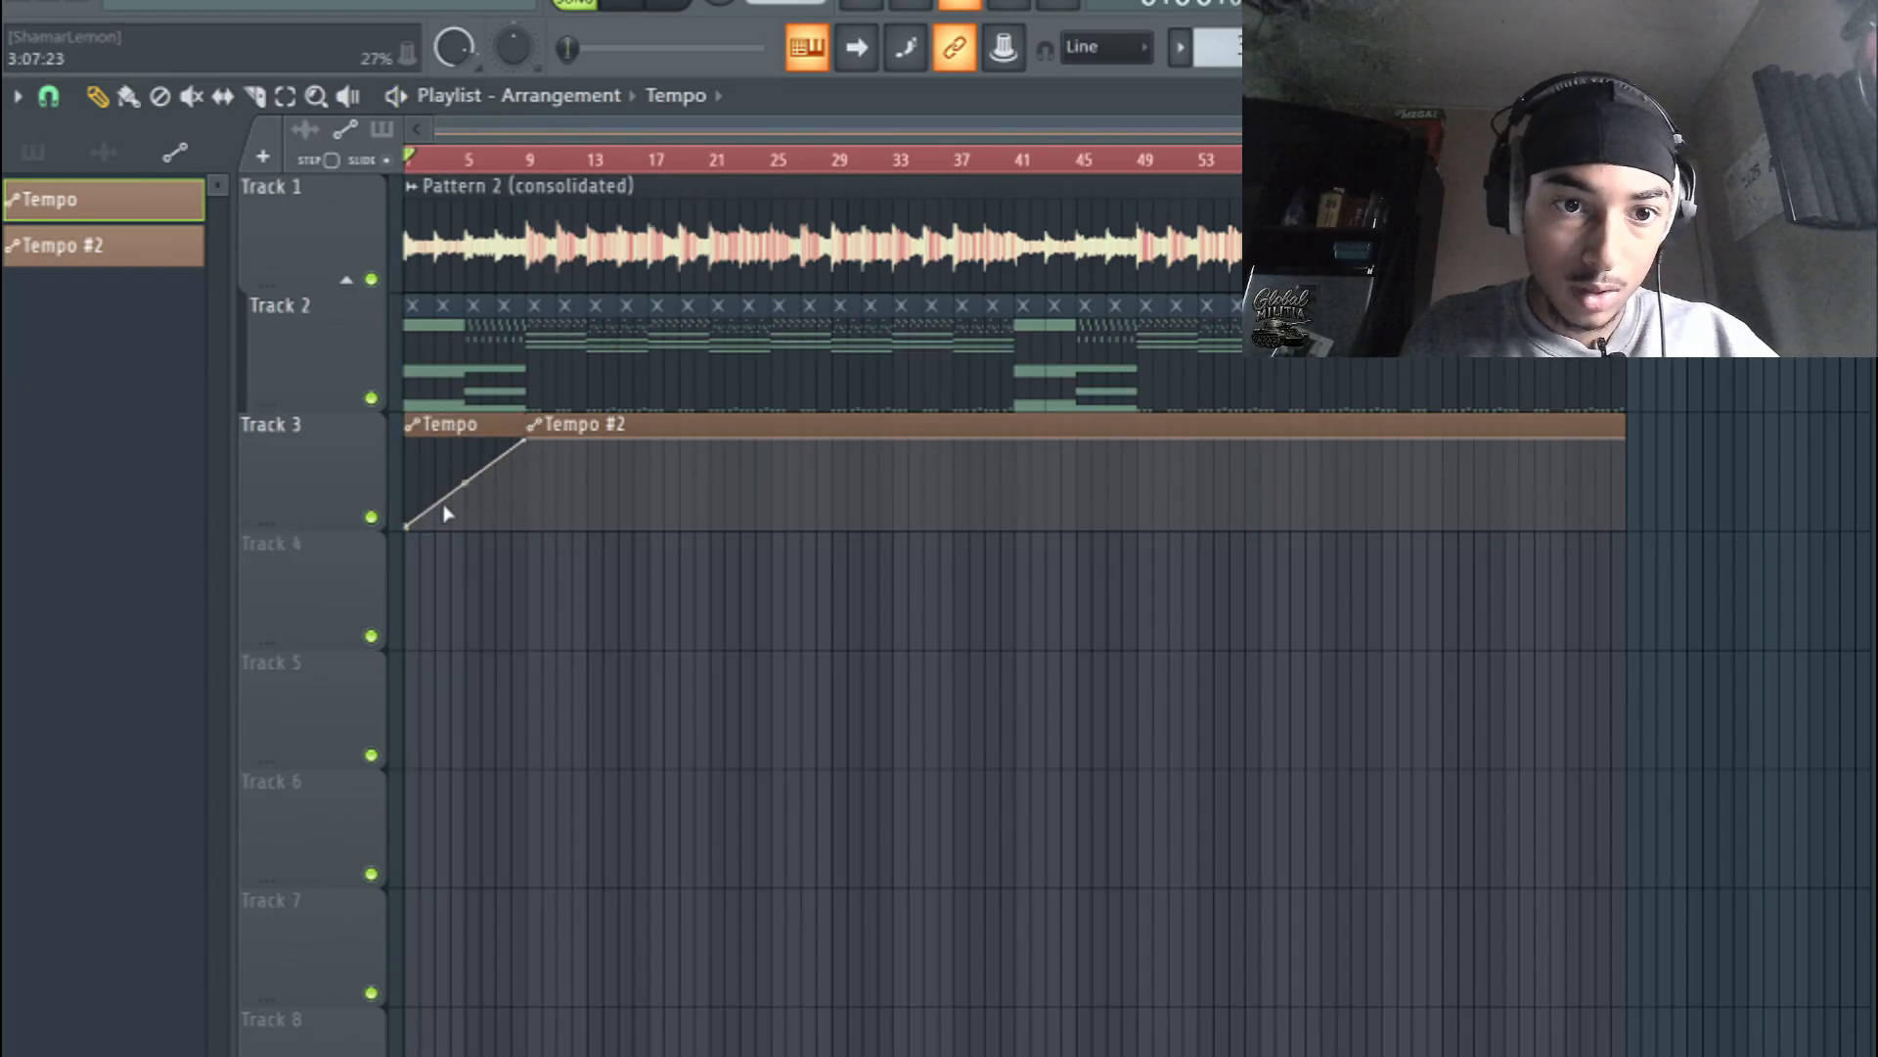
{"action": "key", "text": "space"}
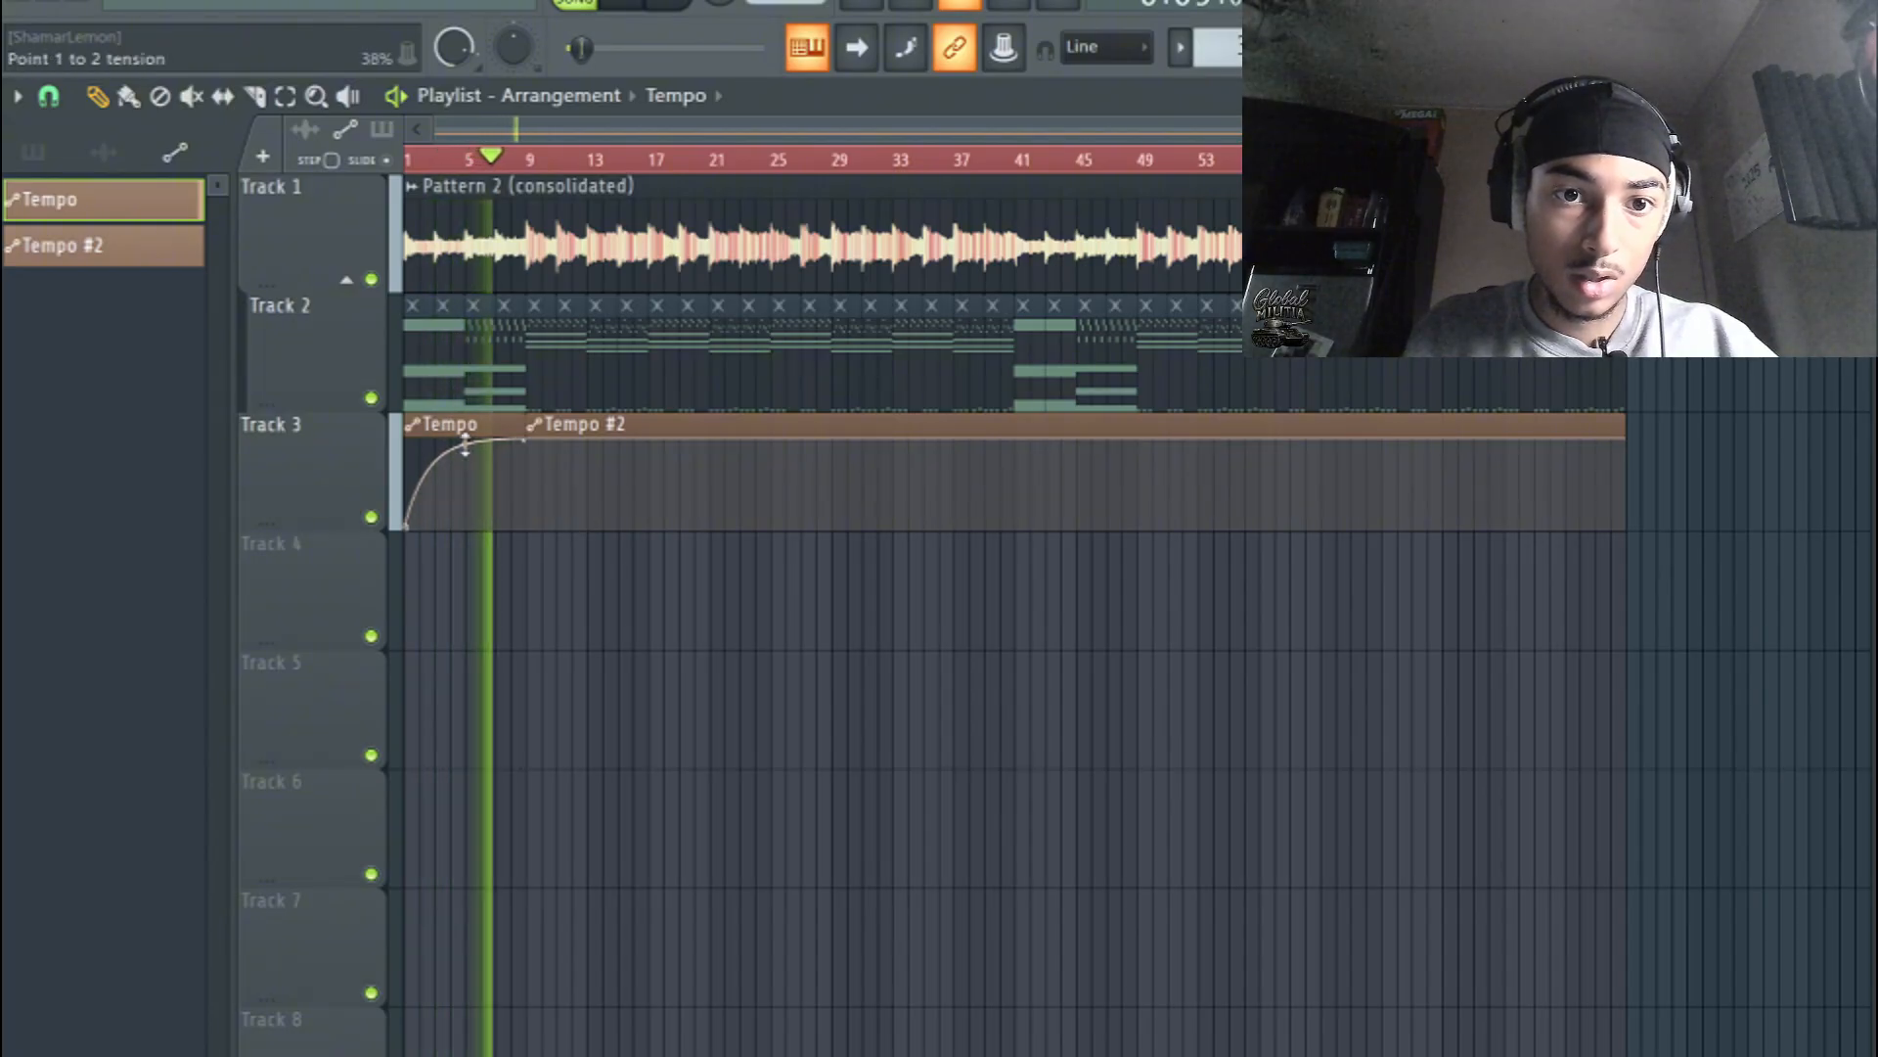
- Try a -200 cents pitch shift on the consolidated audio clip and raise it again while playing the arrangement
{"action": "double_click", "coordinate": [470, 214]}
{"action": "key", "text": "space"}
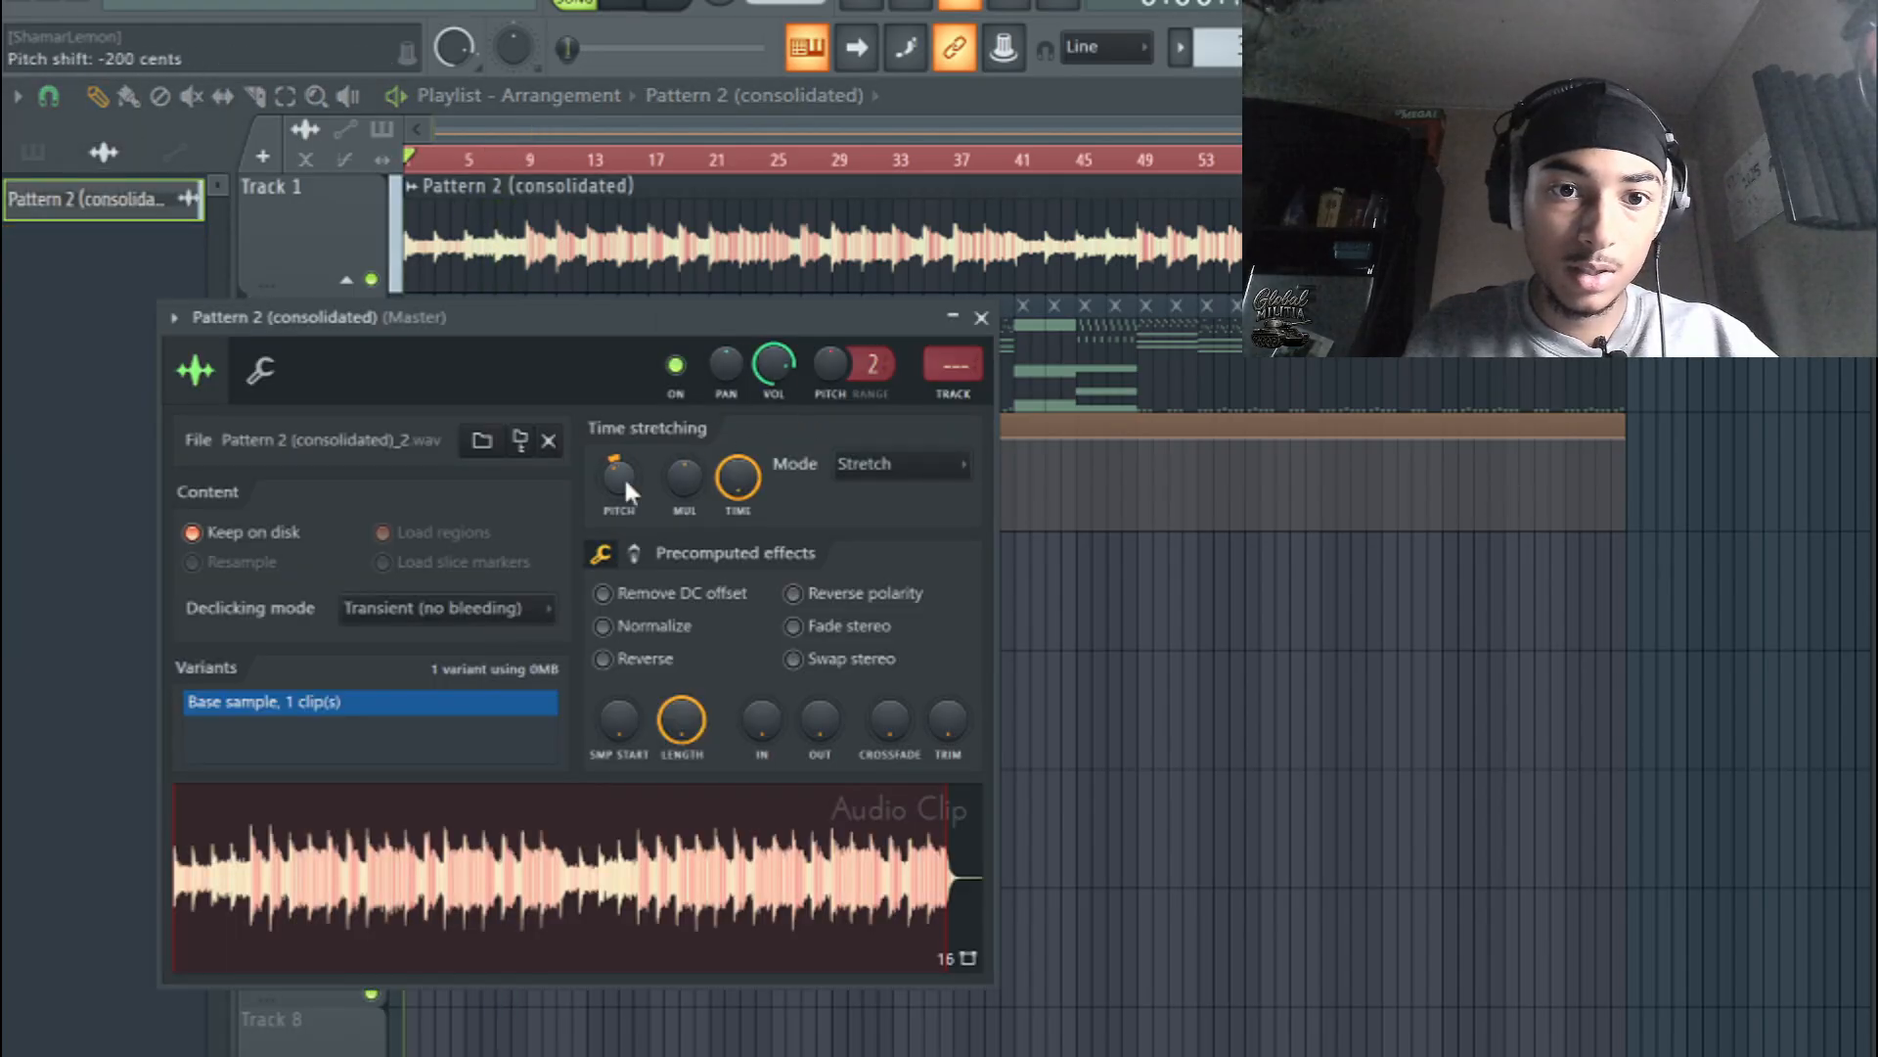
{"action": "scroll", "coordinate": [624, 475], "scroll_direction": "up", "scroll_amount": 2}
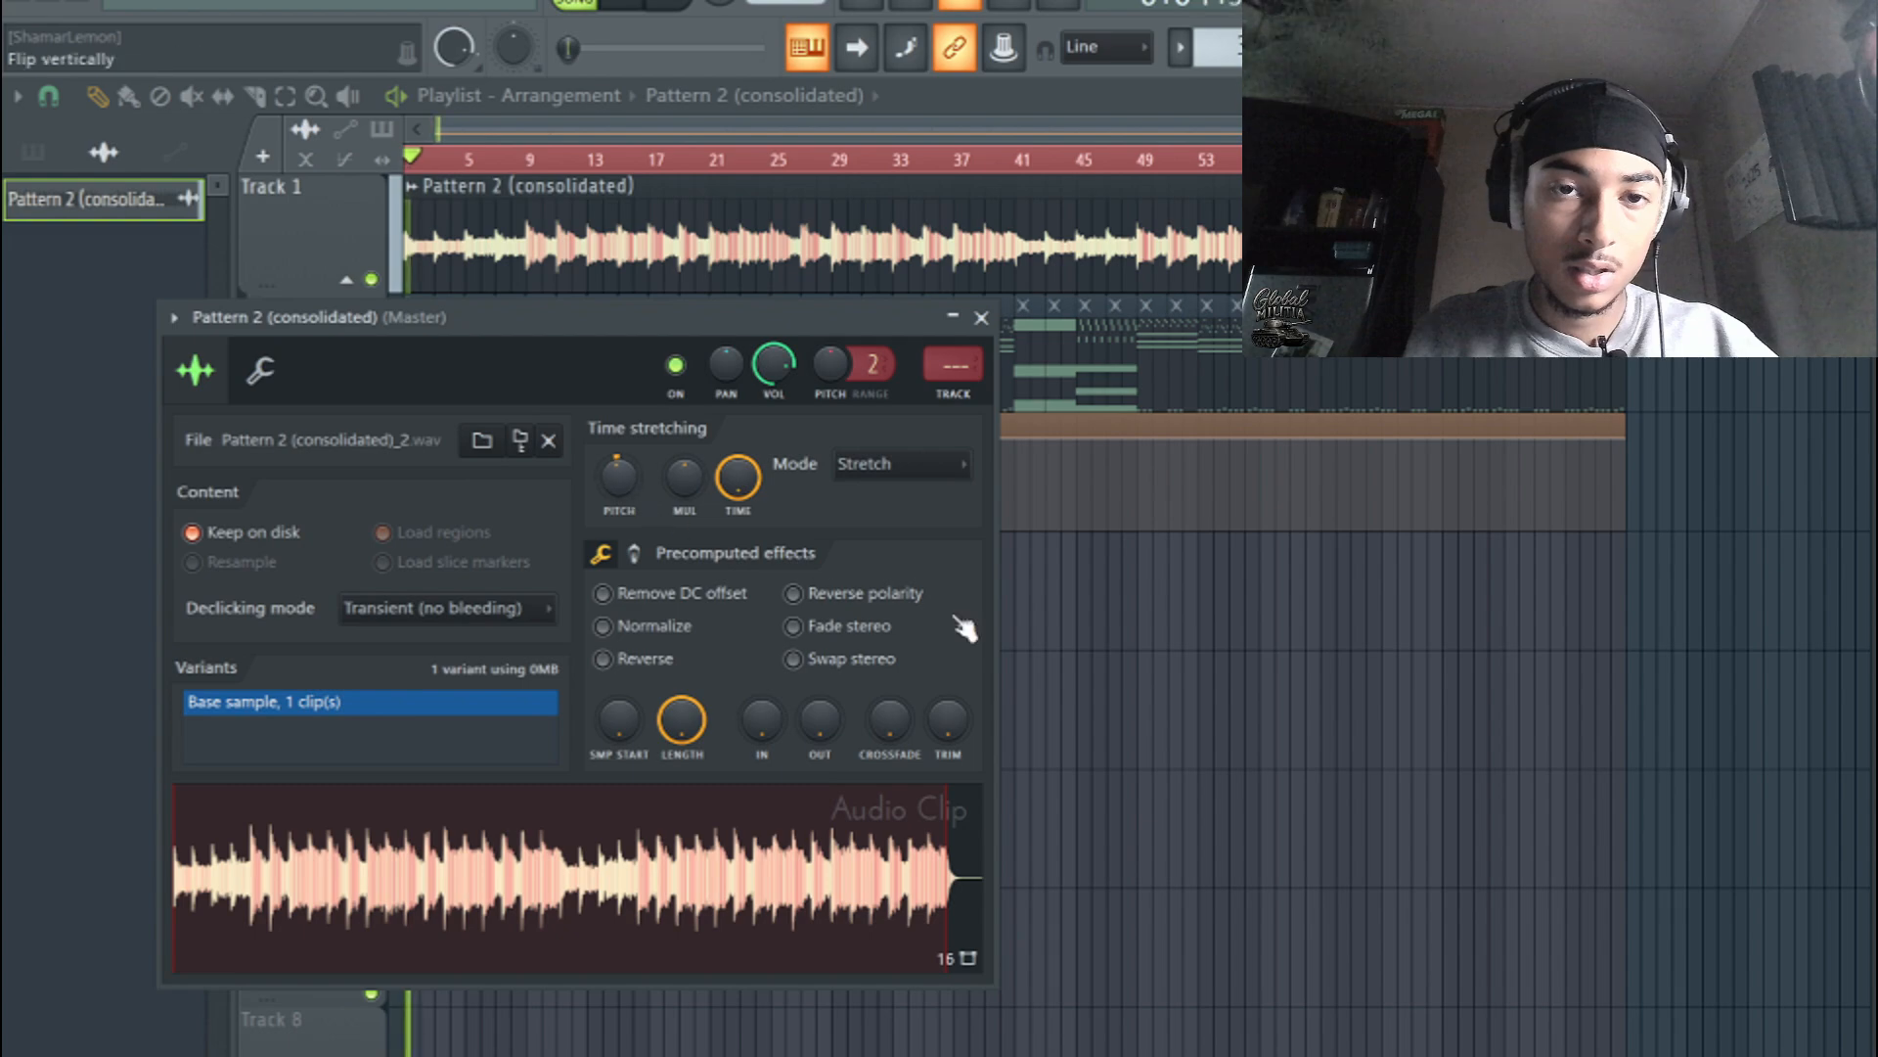
{"action": "right_click", "coordinate": [1057, 664]}
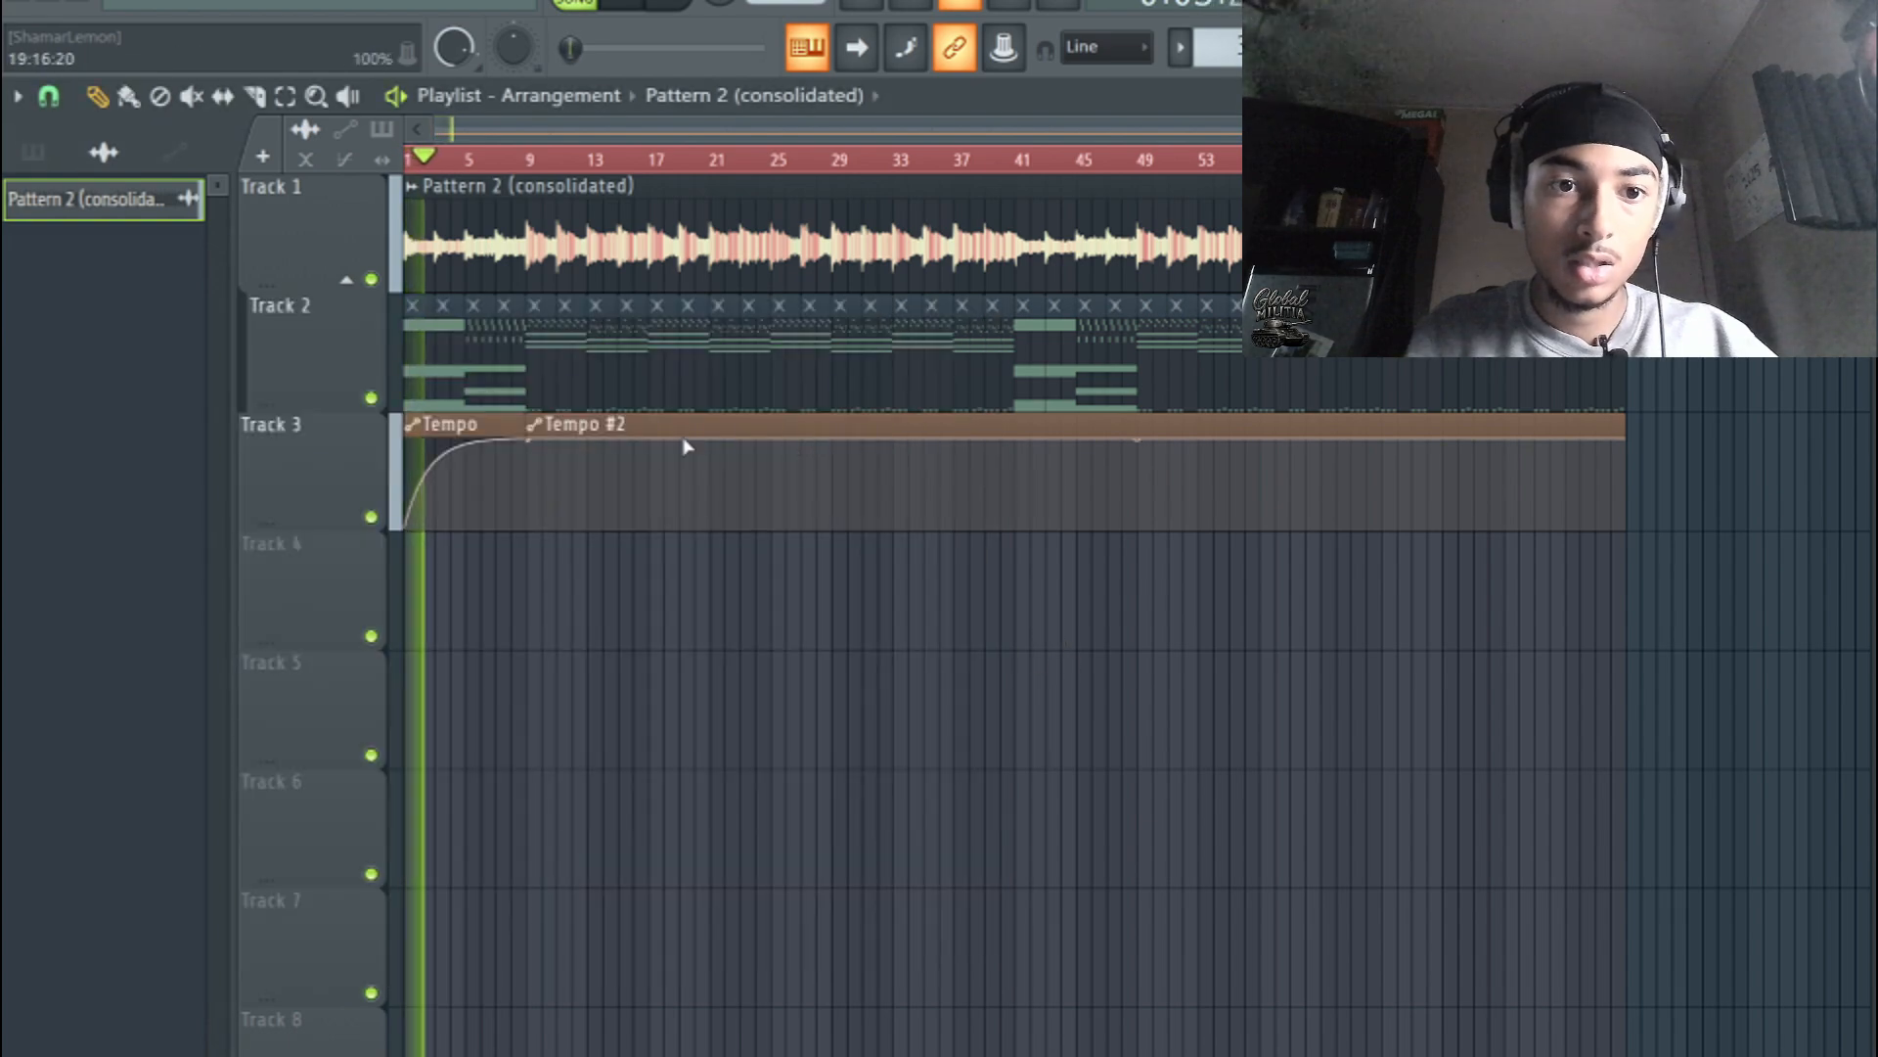
- Ease the tension of the Tempo clip's intro curve slightly and listen to the arrangement
{"action": "left_click_drag", "start_coordinate": [465, 444], "coordinate": [464, 451]}
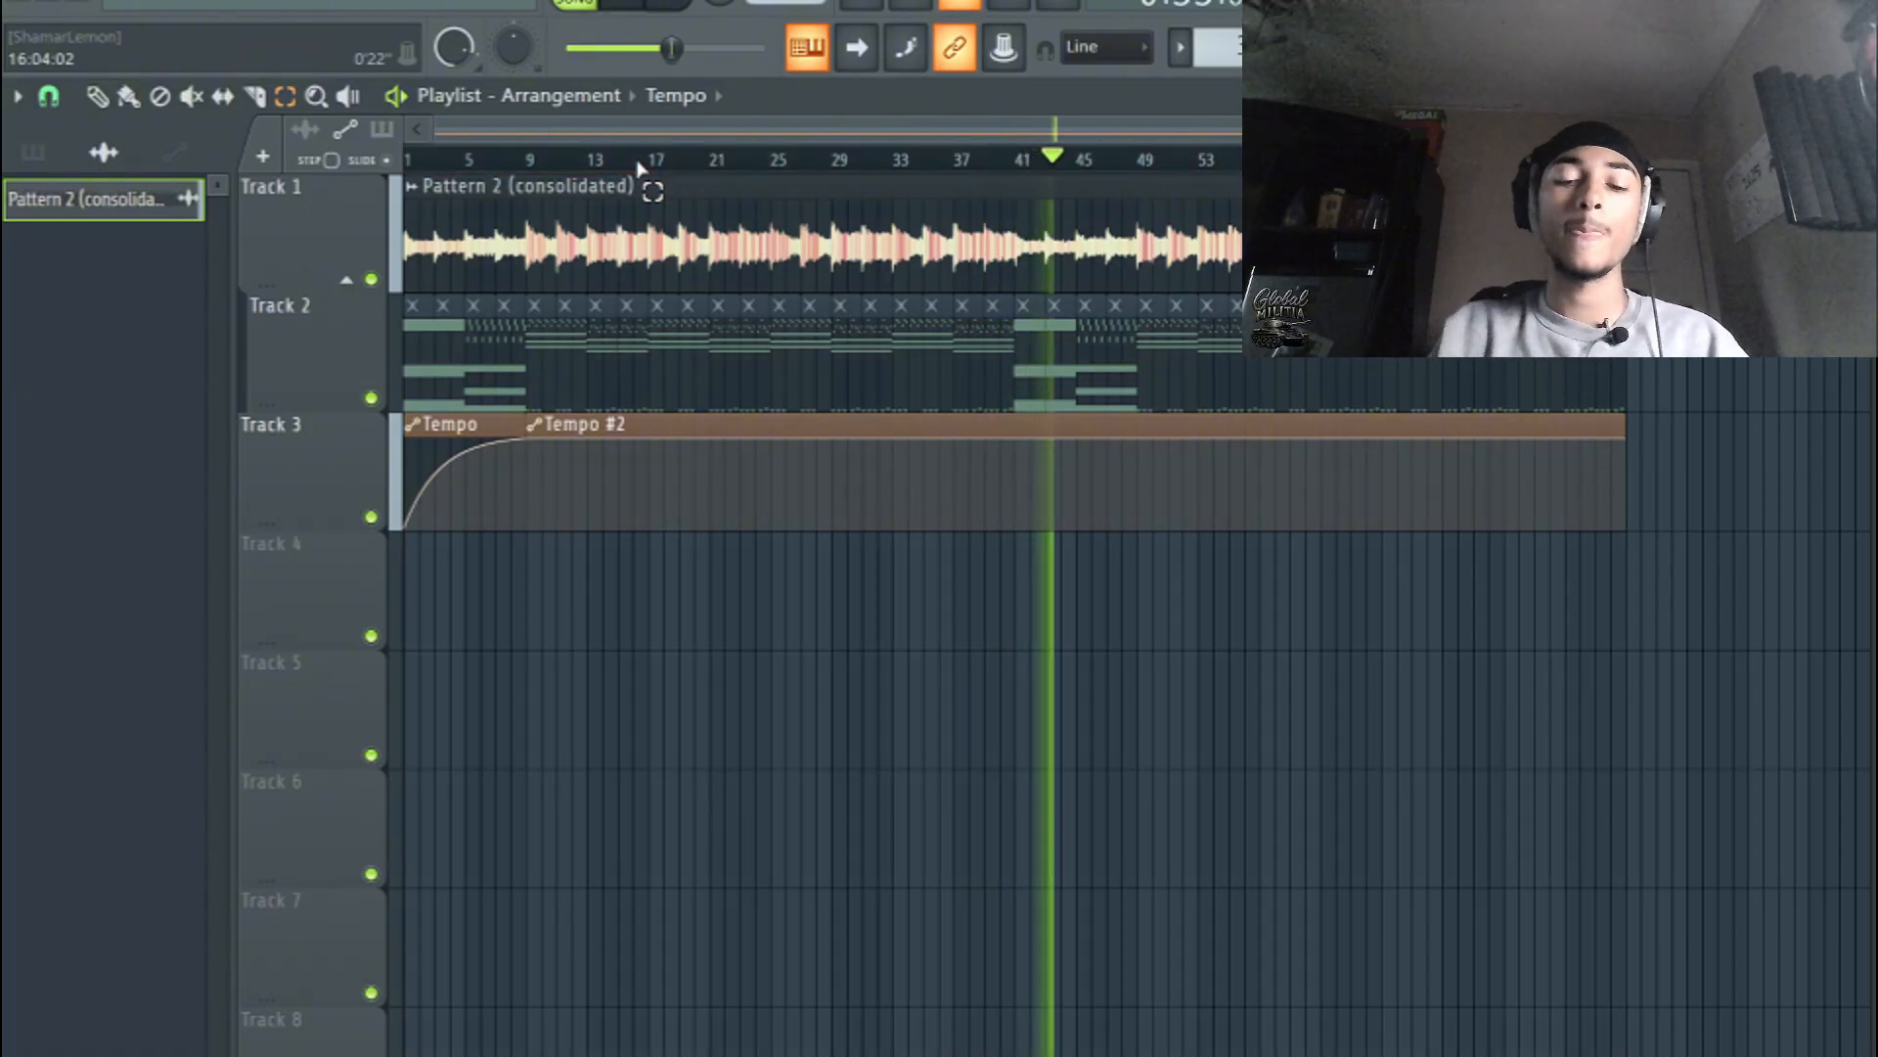
{"action": "key", "text": "space"}
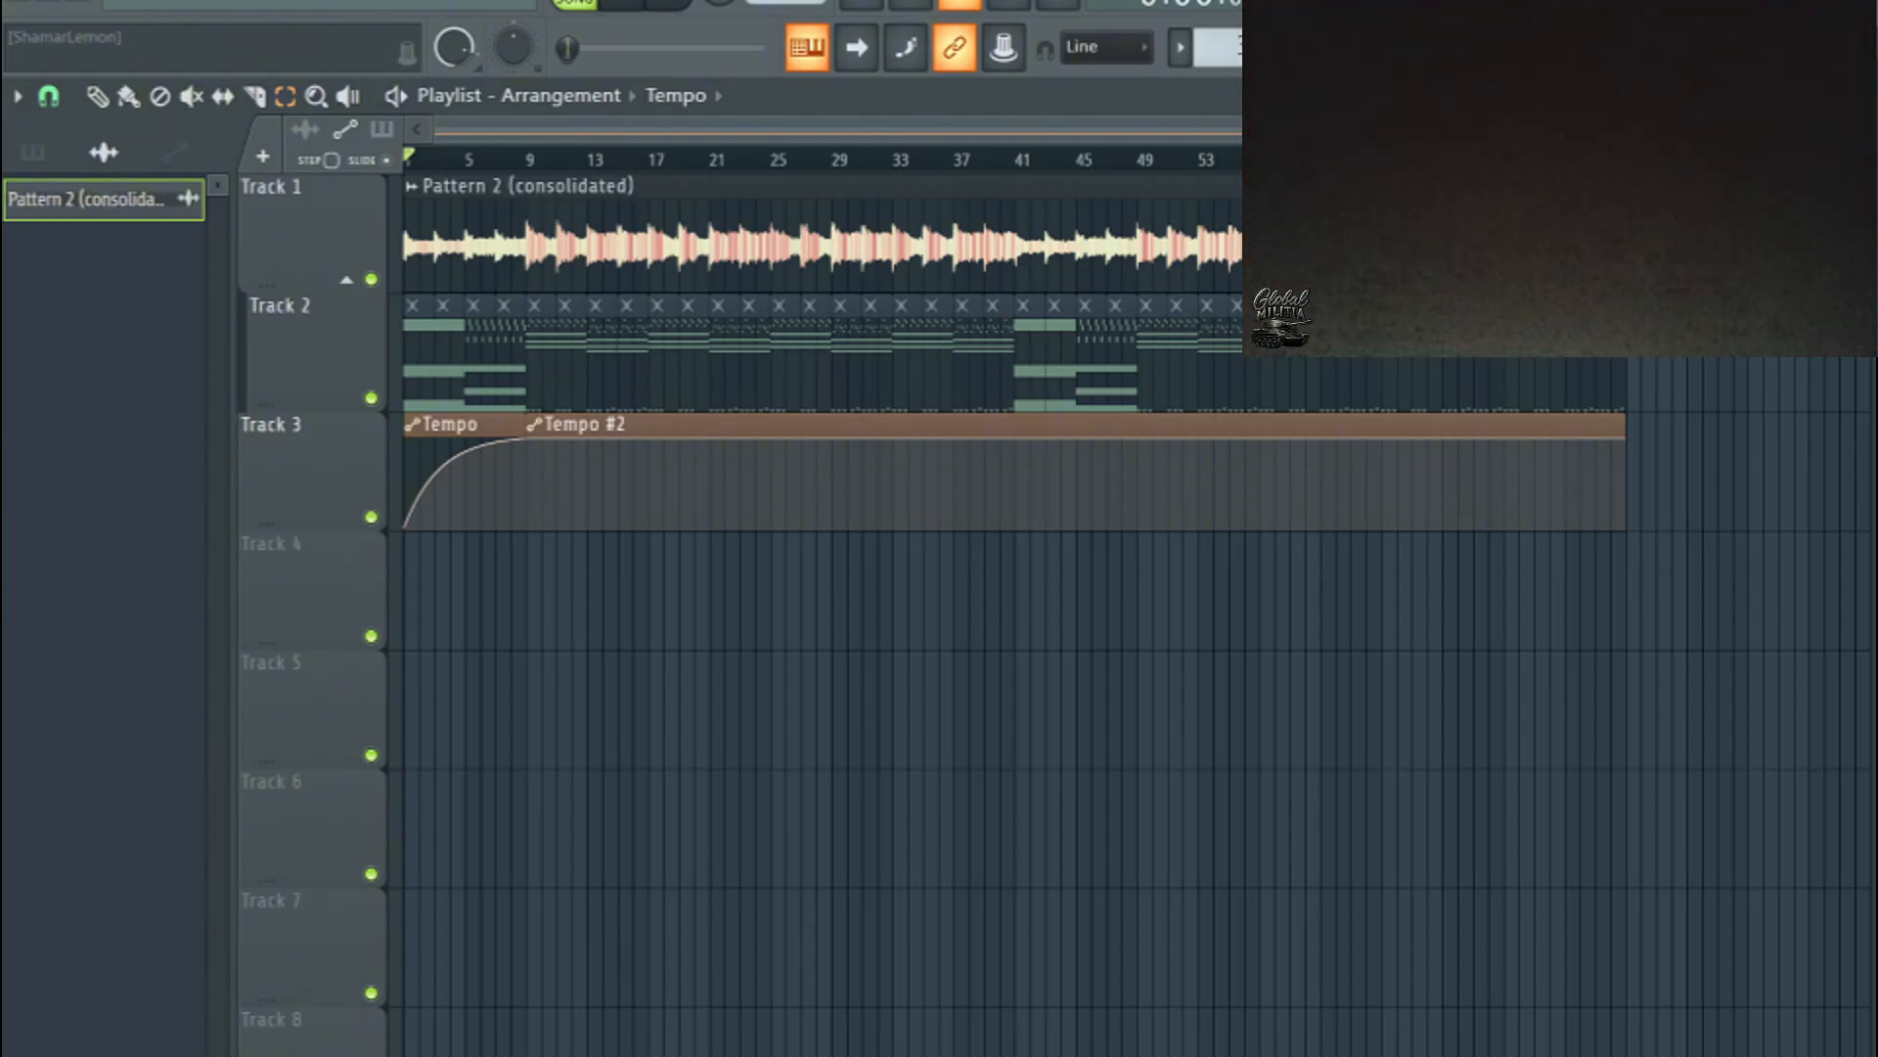
- Close the project, saving it as Project_93 in a new project folder
{"action": "left_click", "coordinate": [80, 2]}
{"action": "left_click", "coordinate": [892, 652]}
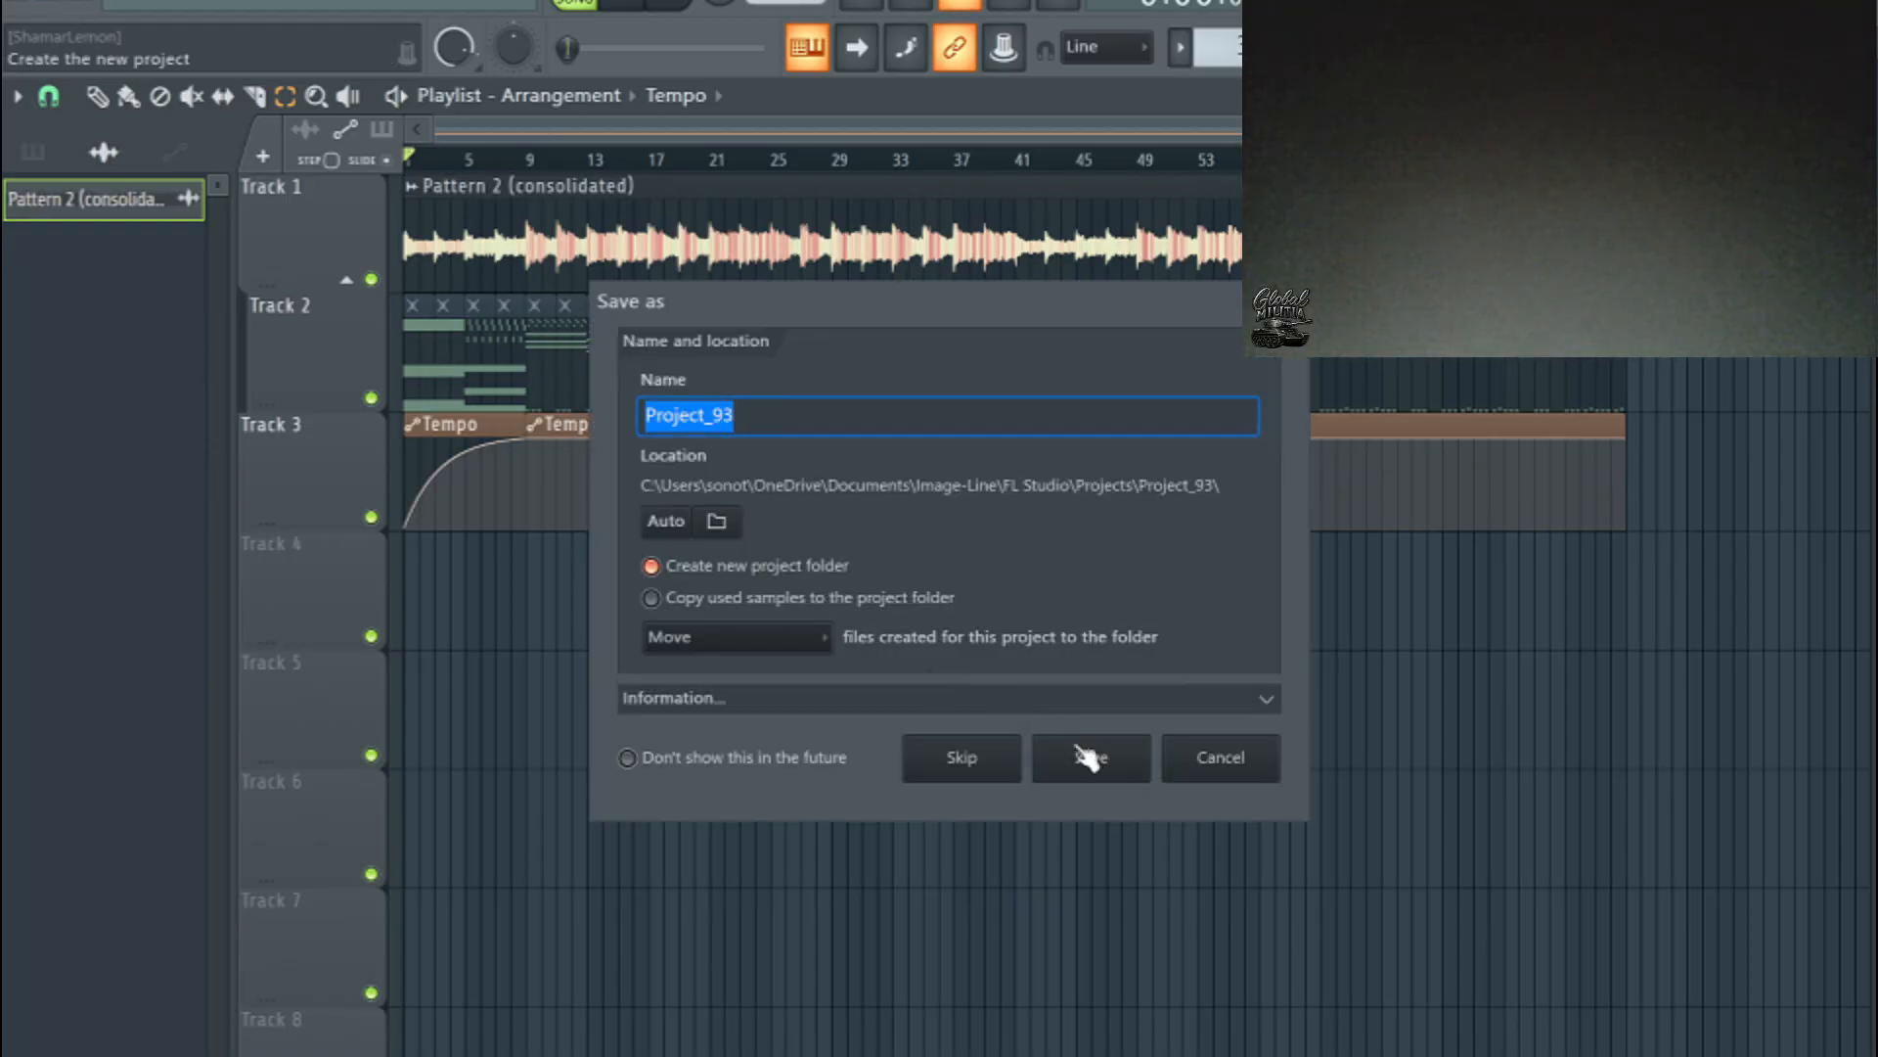
{"action": "left_click", "coordinate": [1083, 761]}
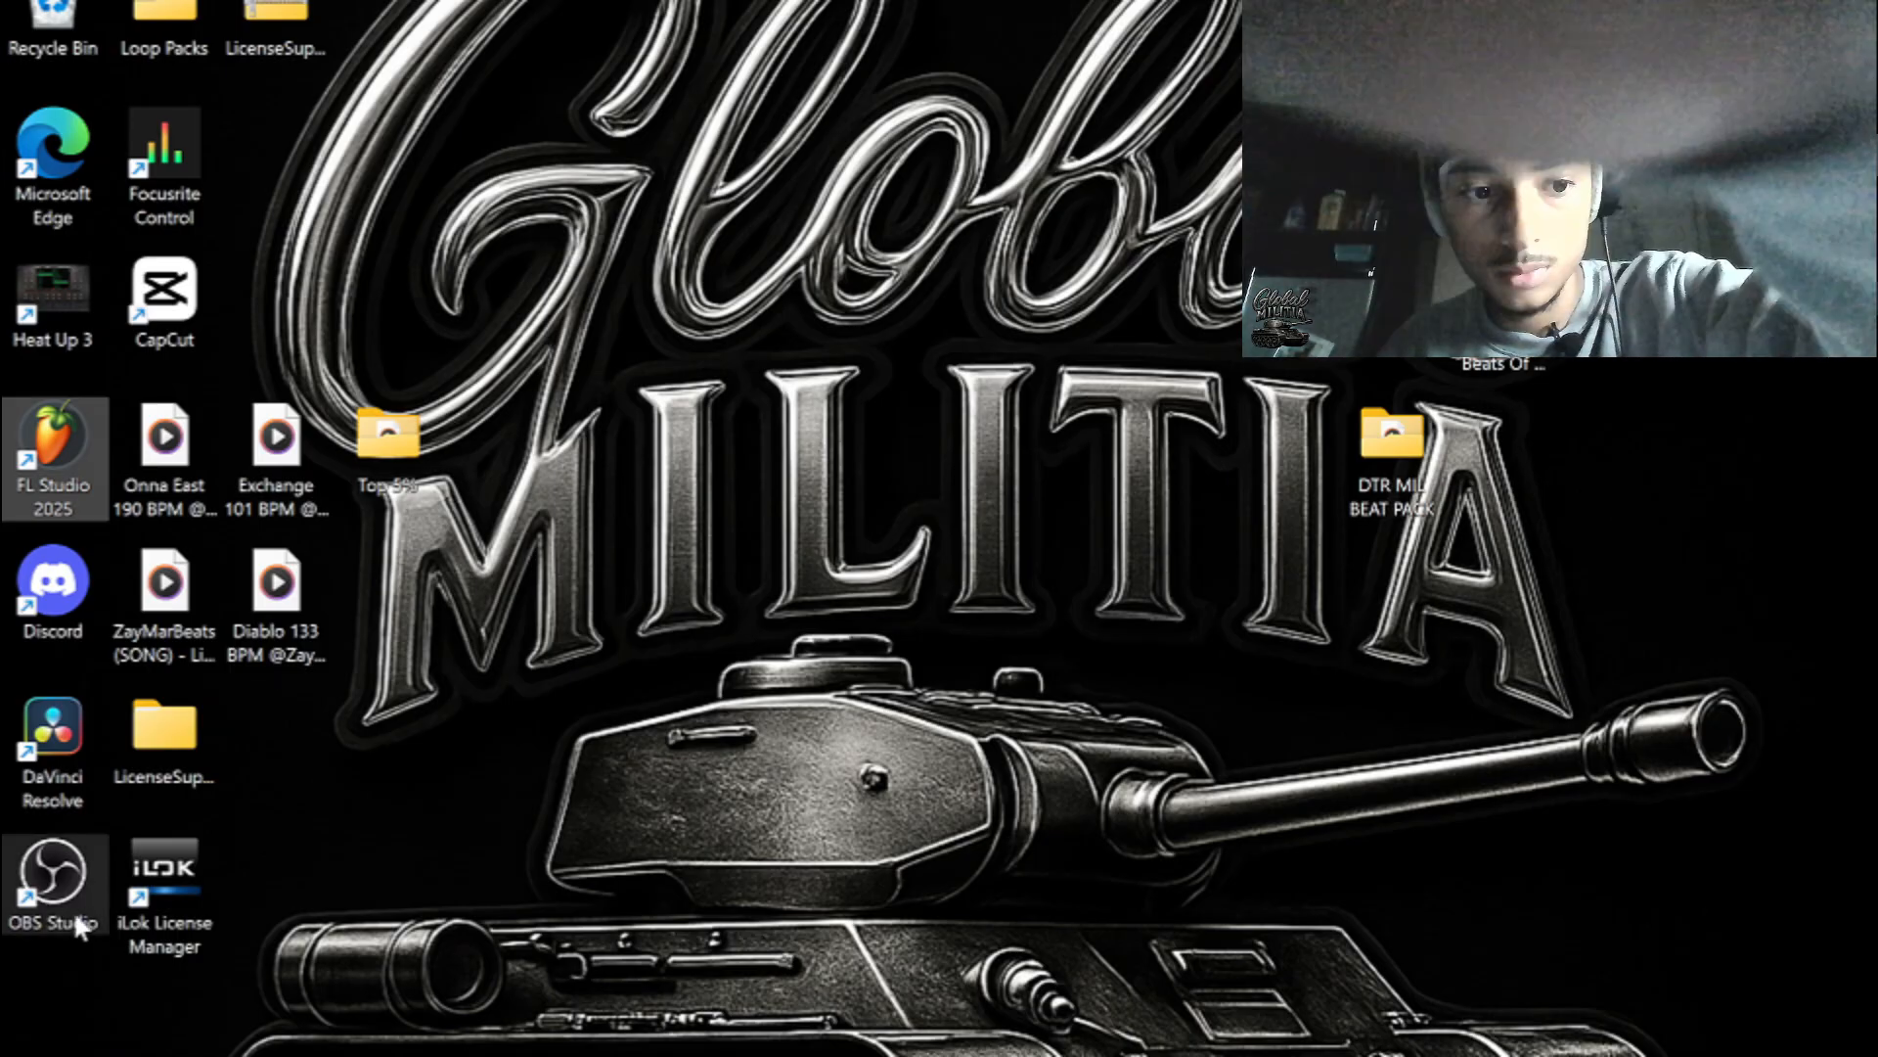
- Try to launch OBS Studio from the desktop
{"action": "double_click", "coordinate": [73, 909]}
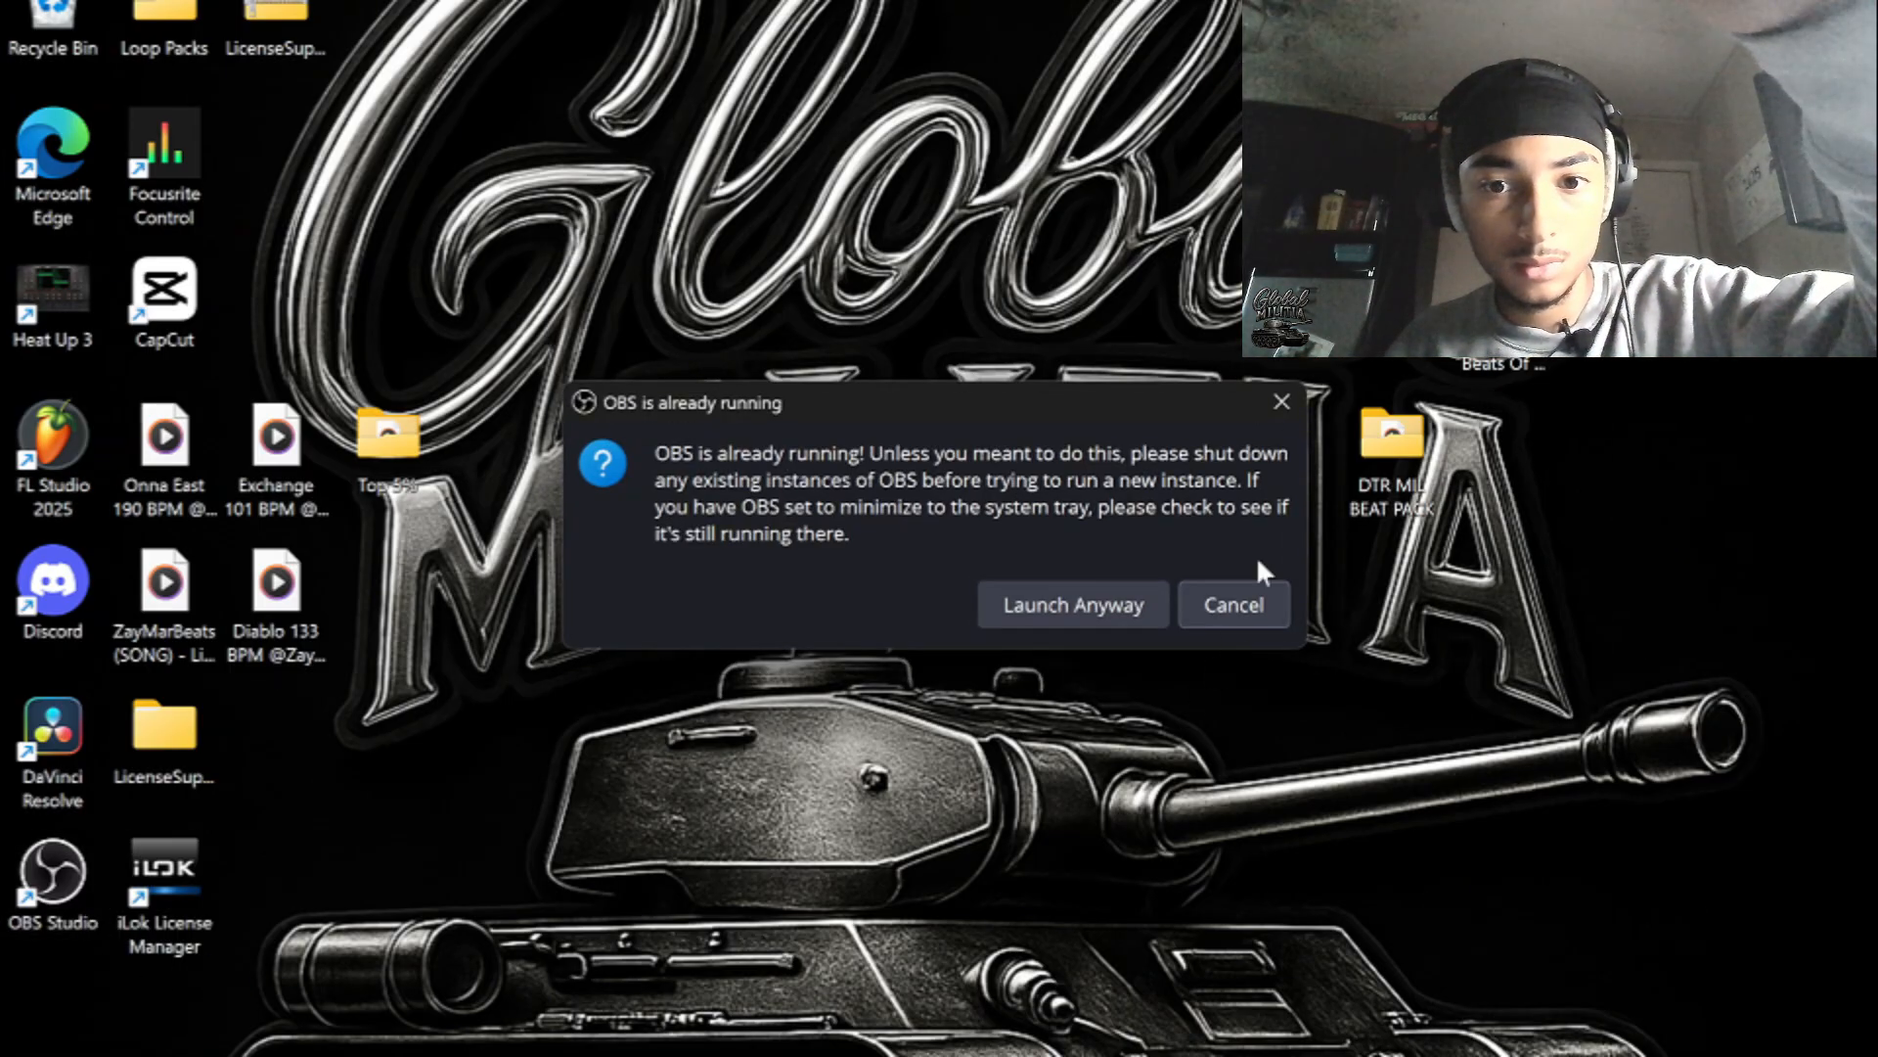
{"action": "left_click", "coordinate": [1286, 402]}
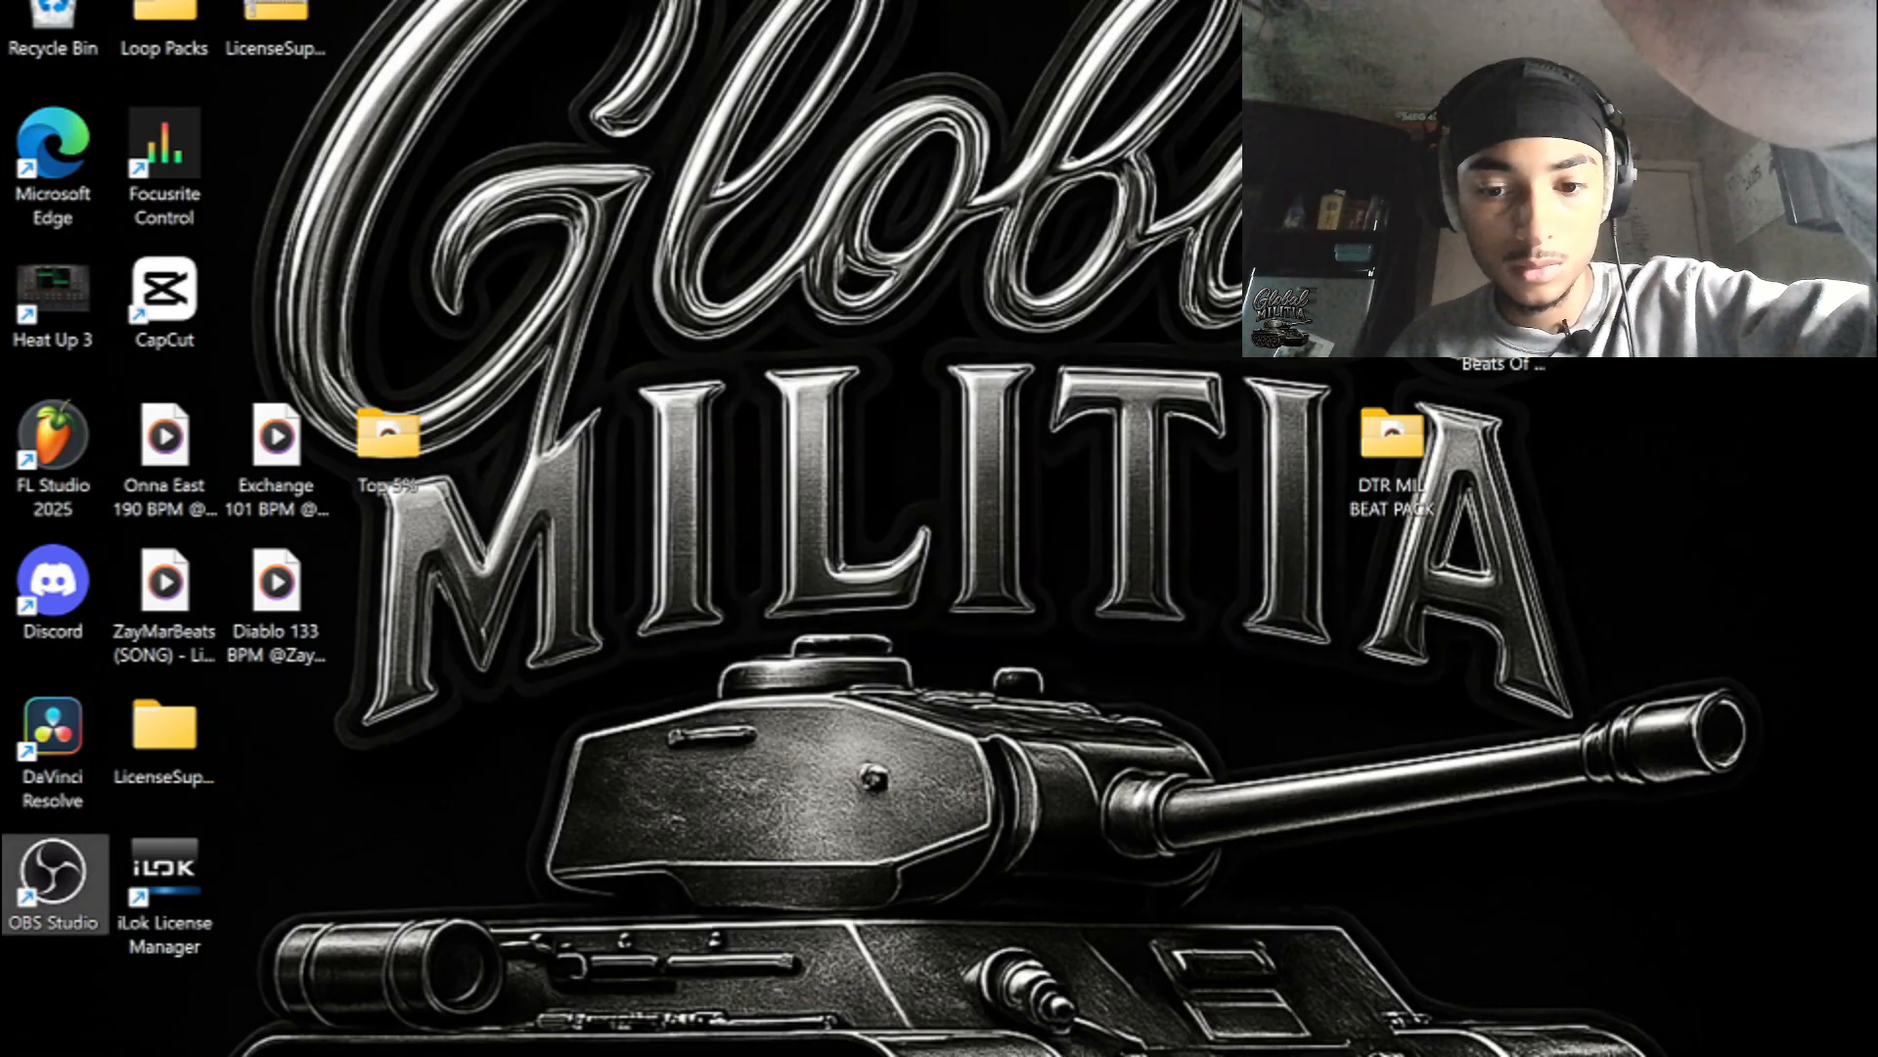